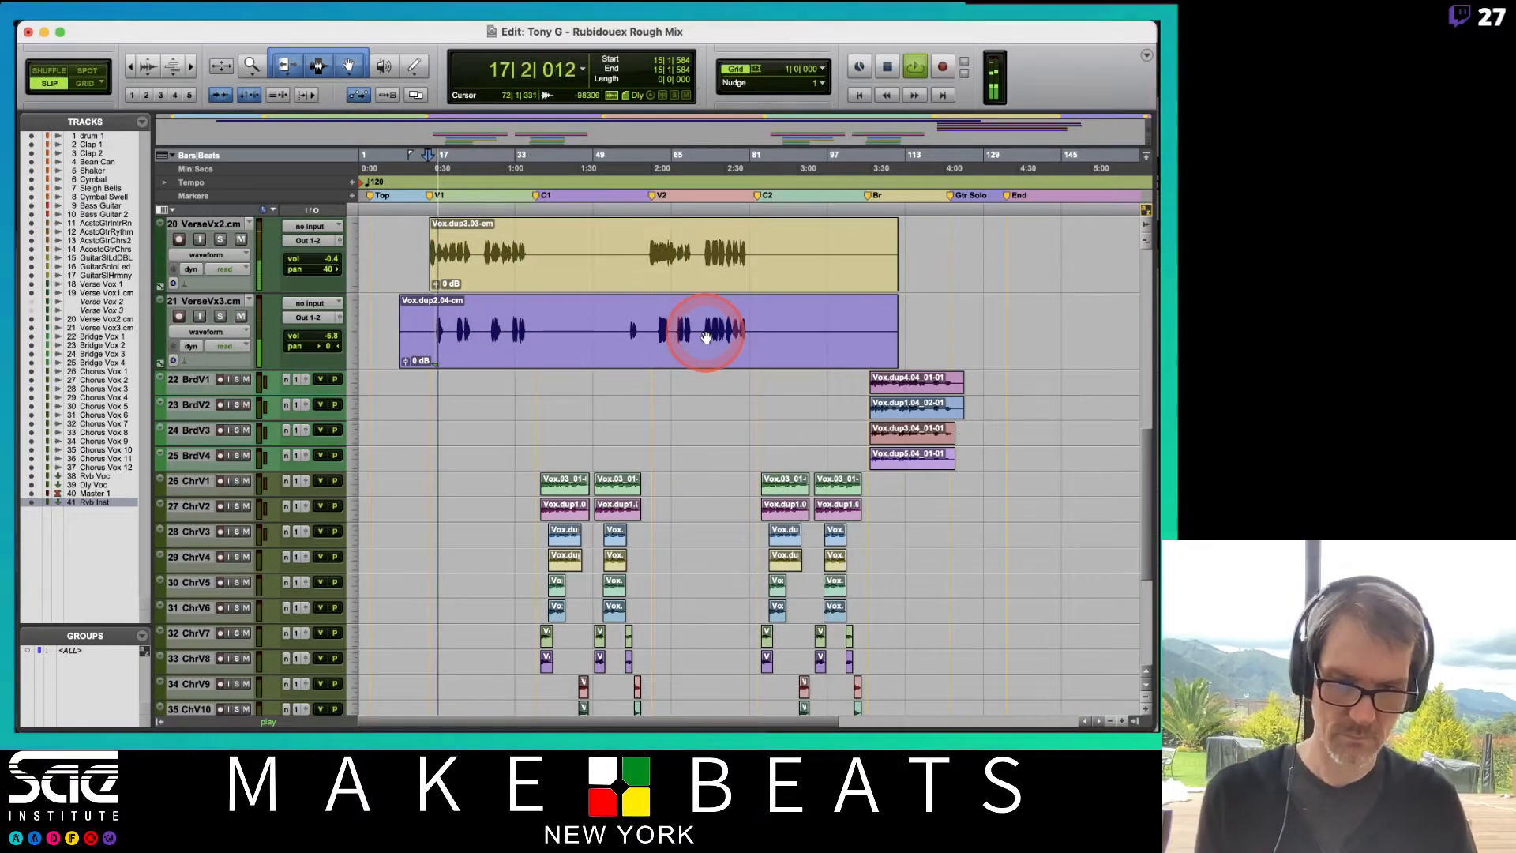
Step: Show the mixer and raise the Master 1 fader to +0.2 dB
key("super+equal")
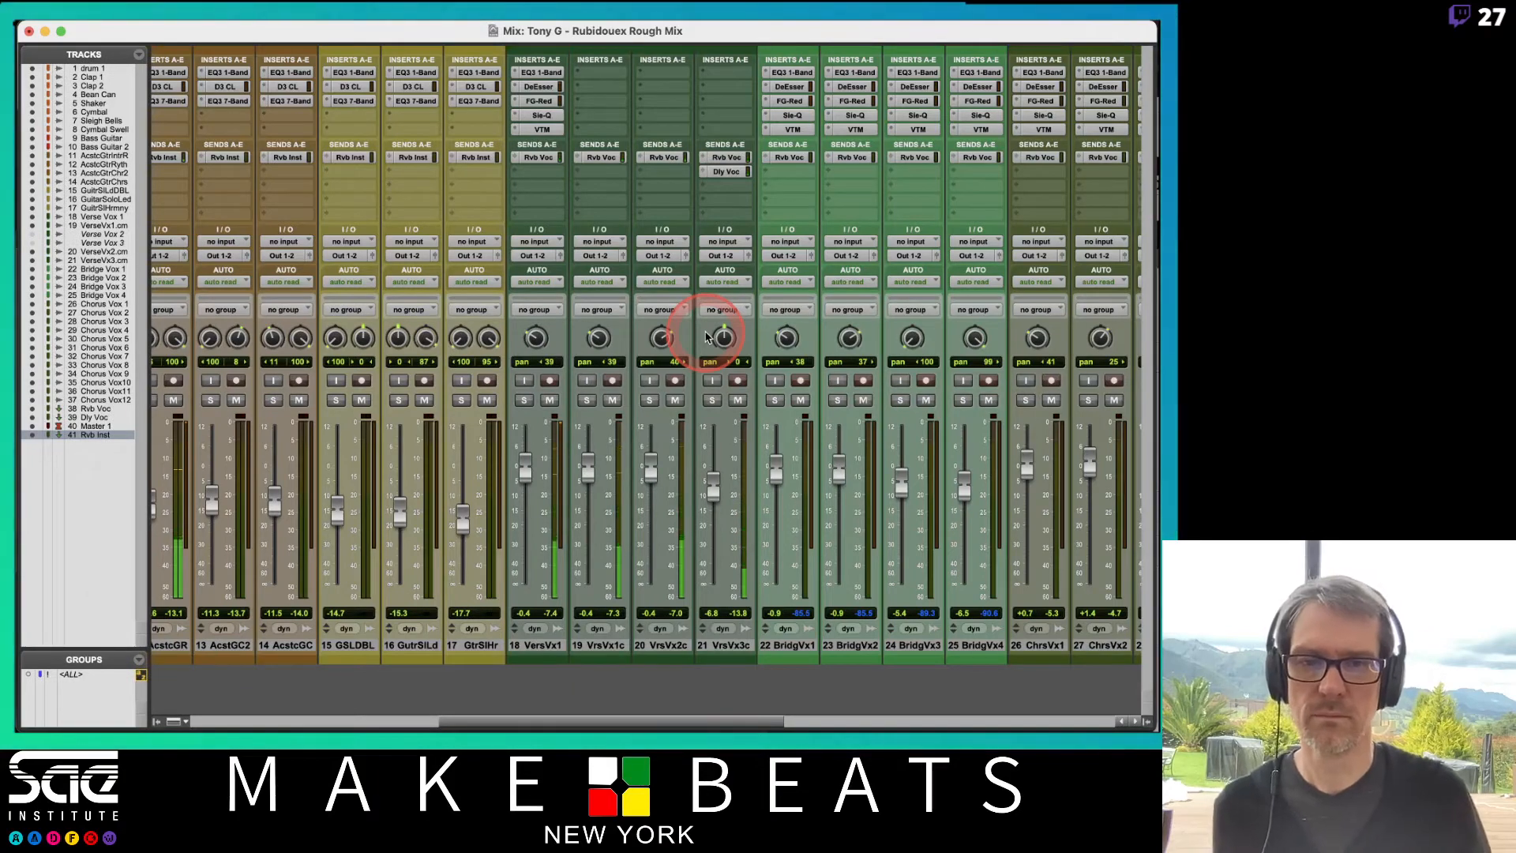
scroll(708, 337, "right", 5)
scroll(708, 337, "right", 10)
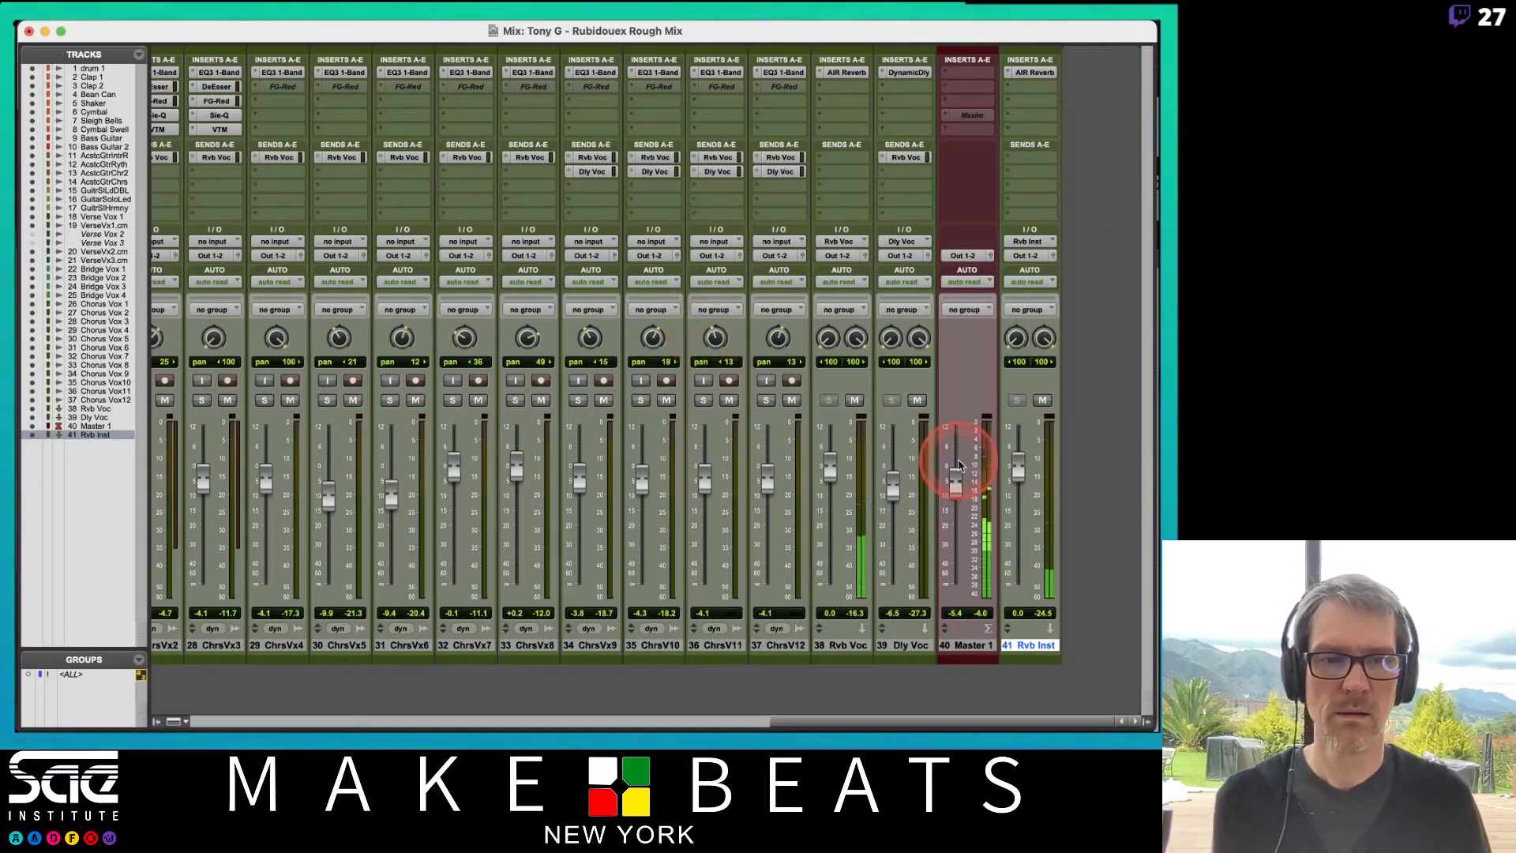
left_click_drag(956, 490, 957, 472)
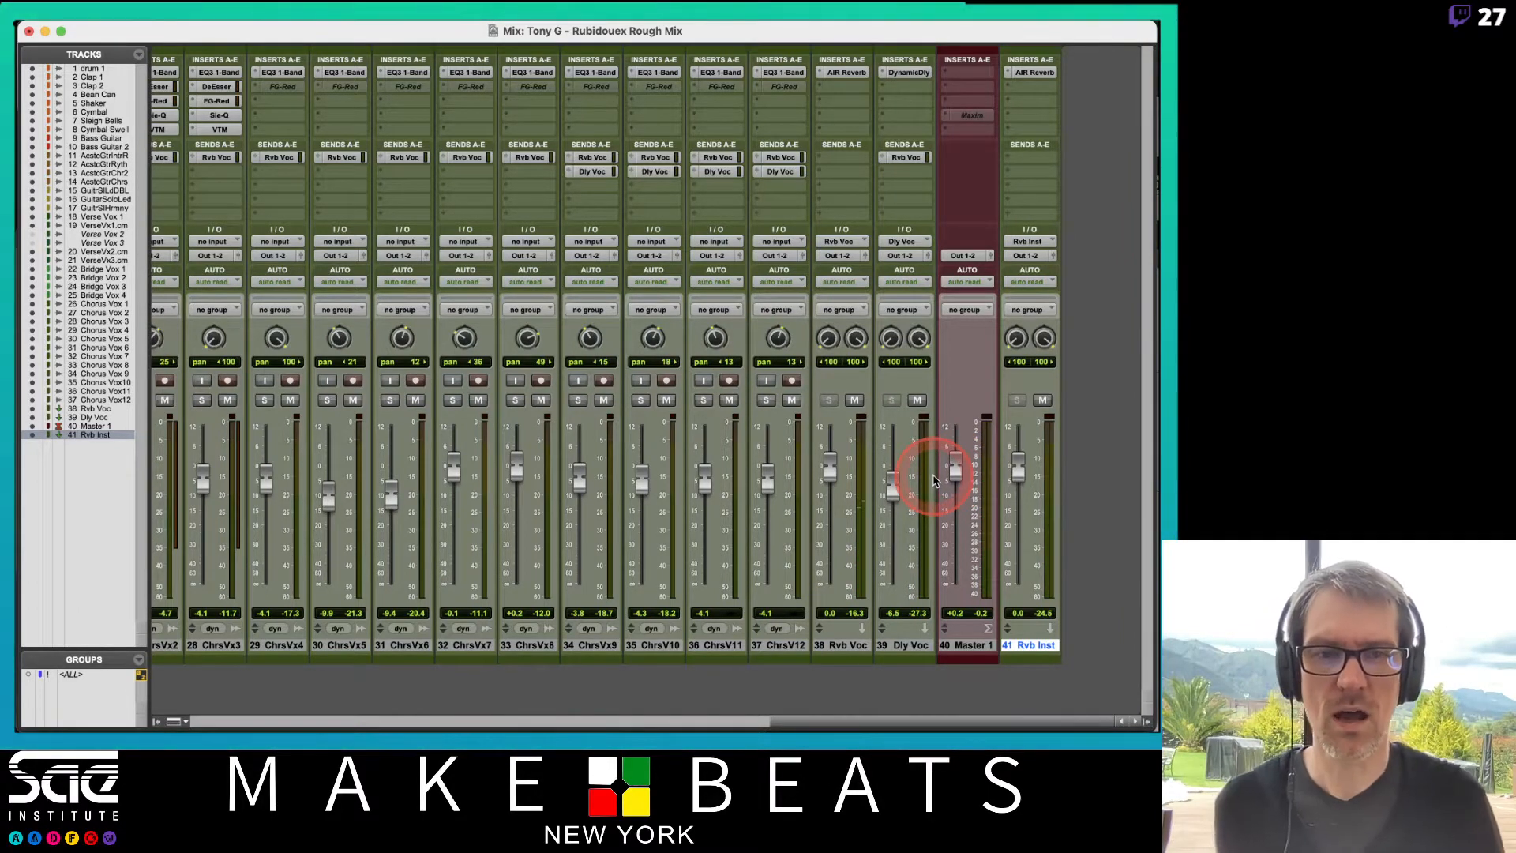
Step: Look over the mixer's drum, bass, guitar and vocal channels, ending at the drum tracks
scroll(877, 454, "left", 15)
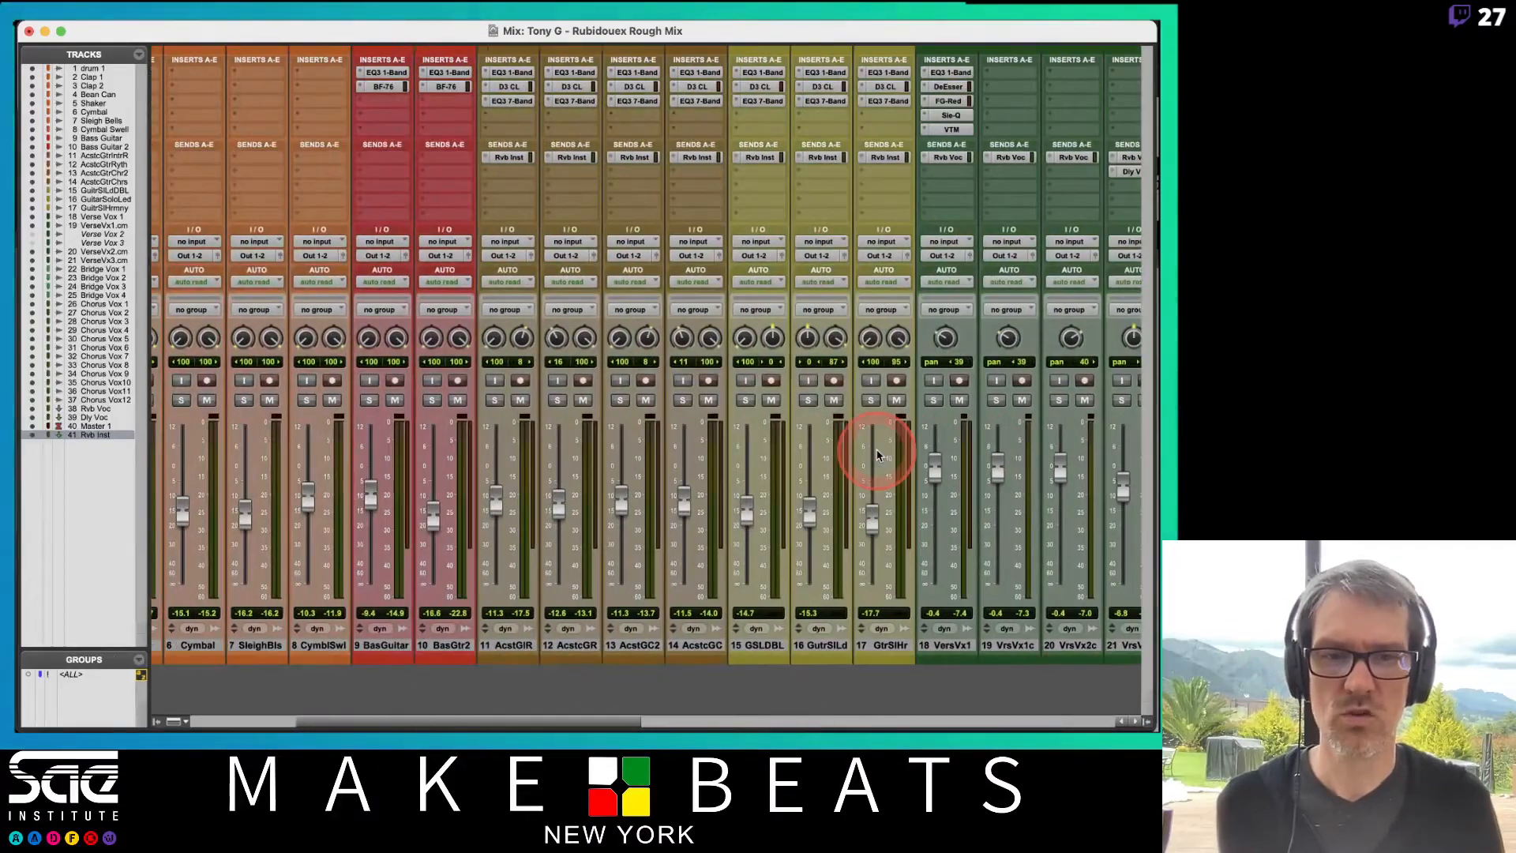
key("super+shift+v")
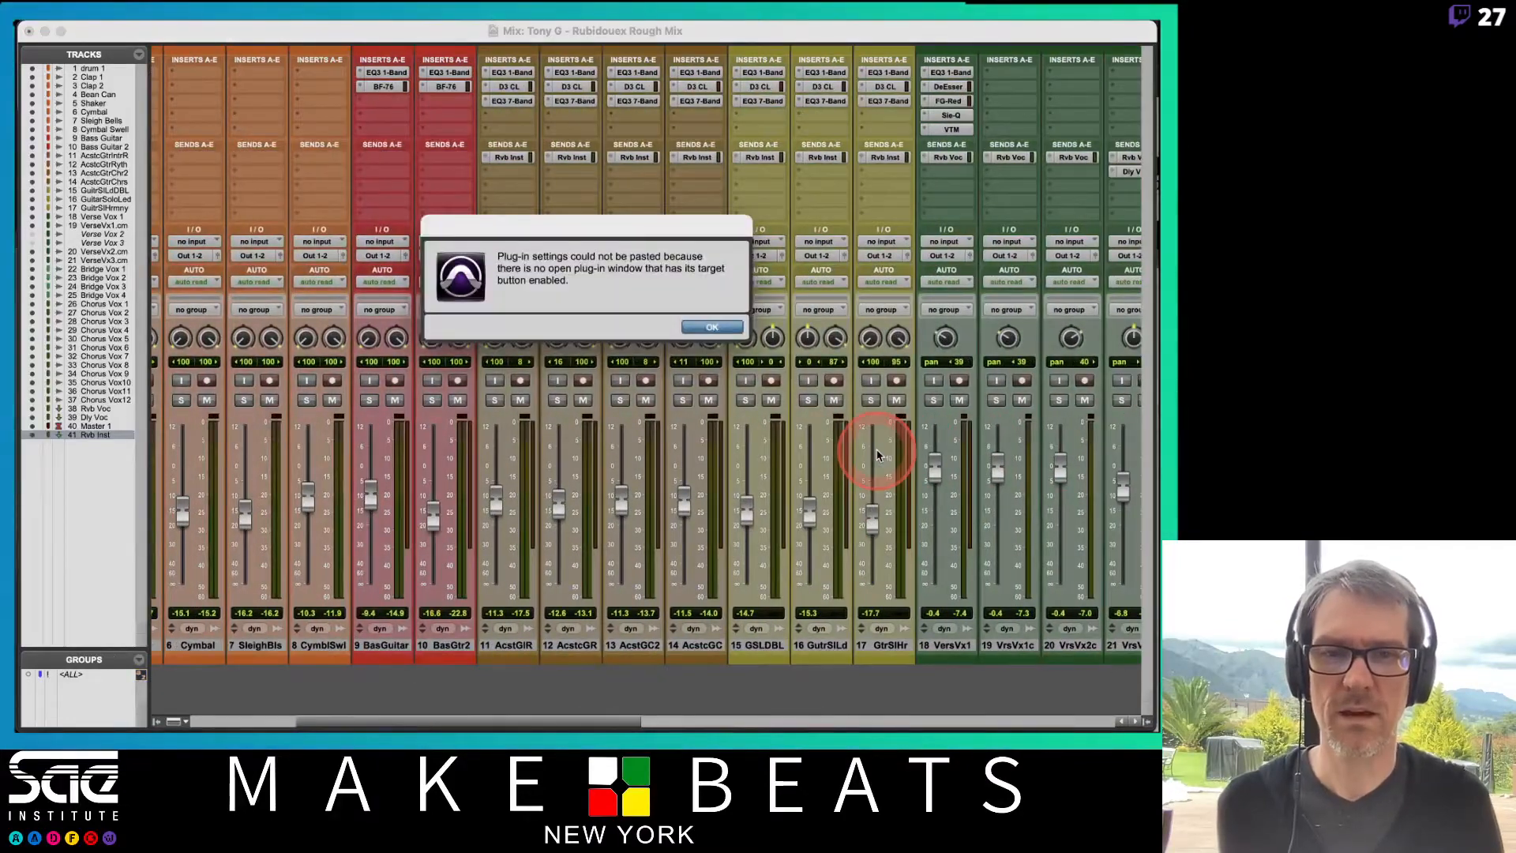
left_click(693, 326)
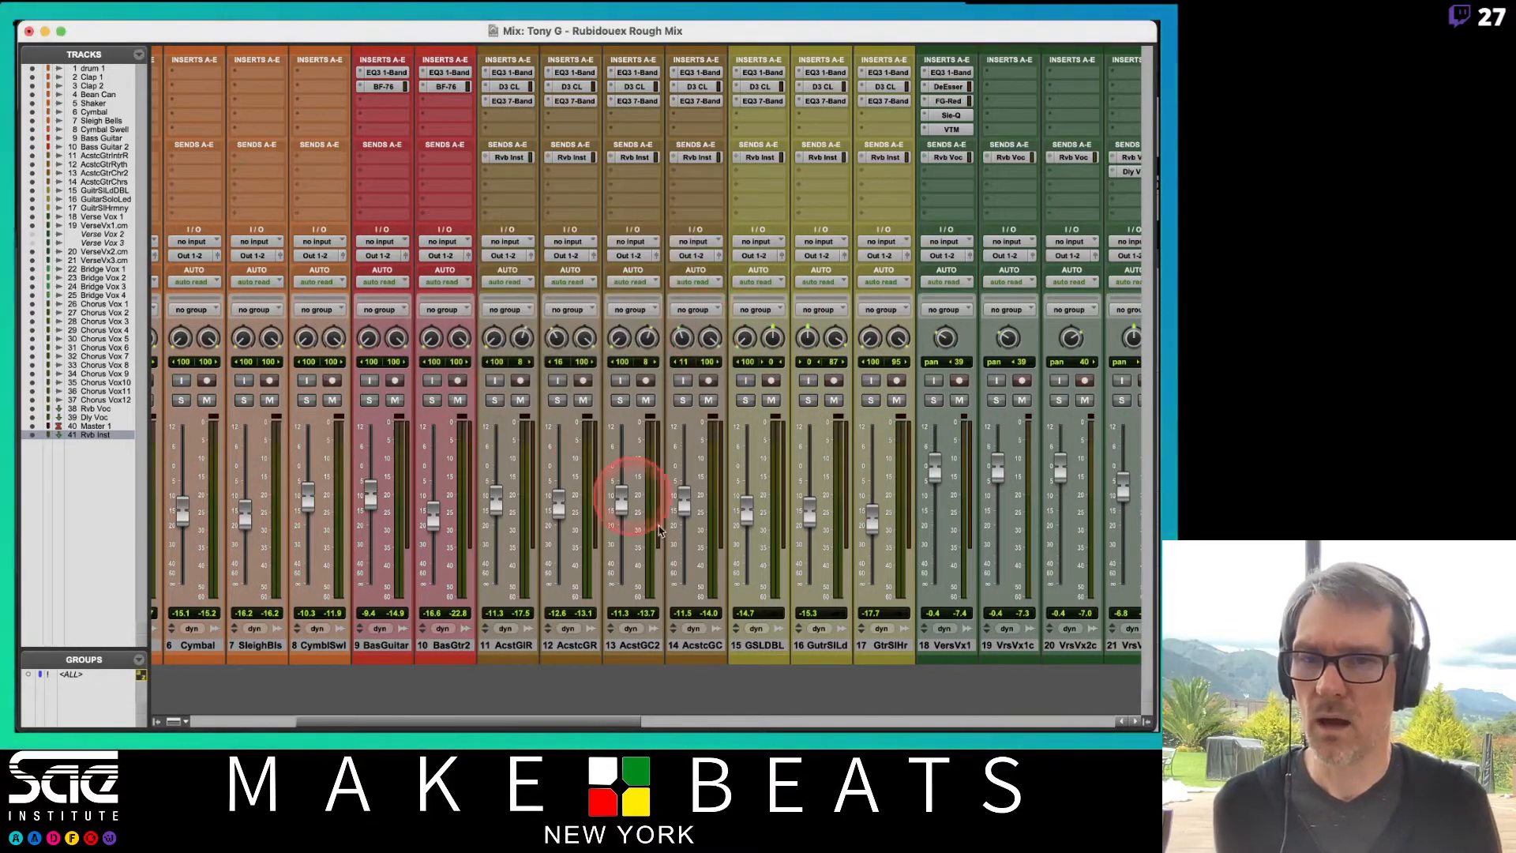
scroll(646, 577, "left", 4)
scroll(646, 576, "left", 1)
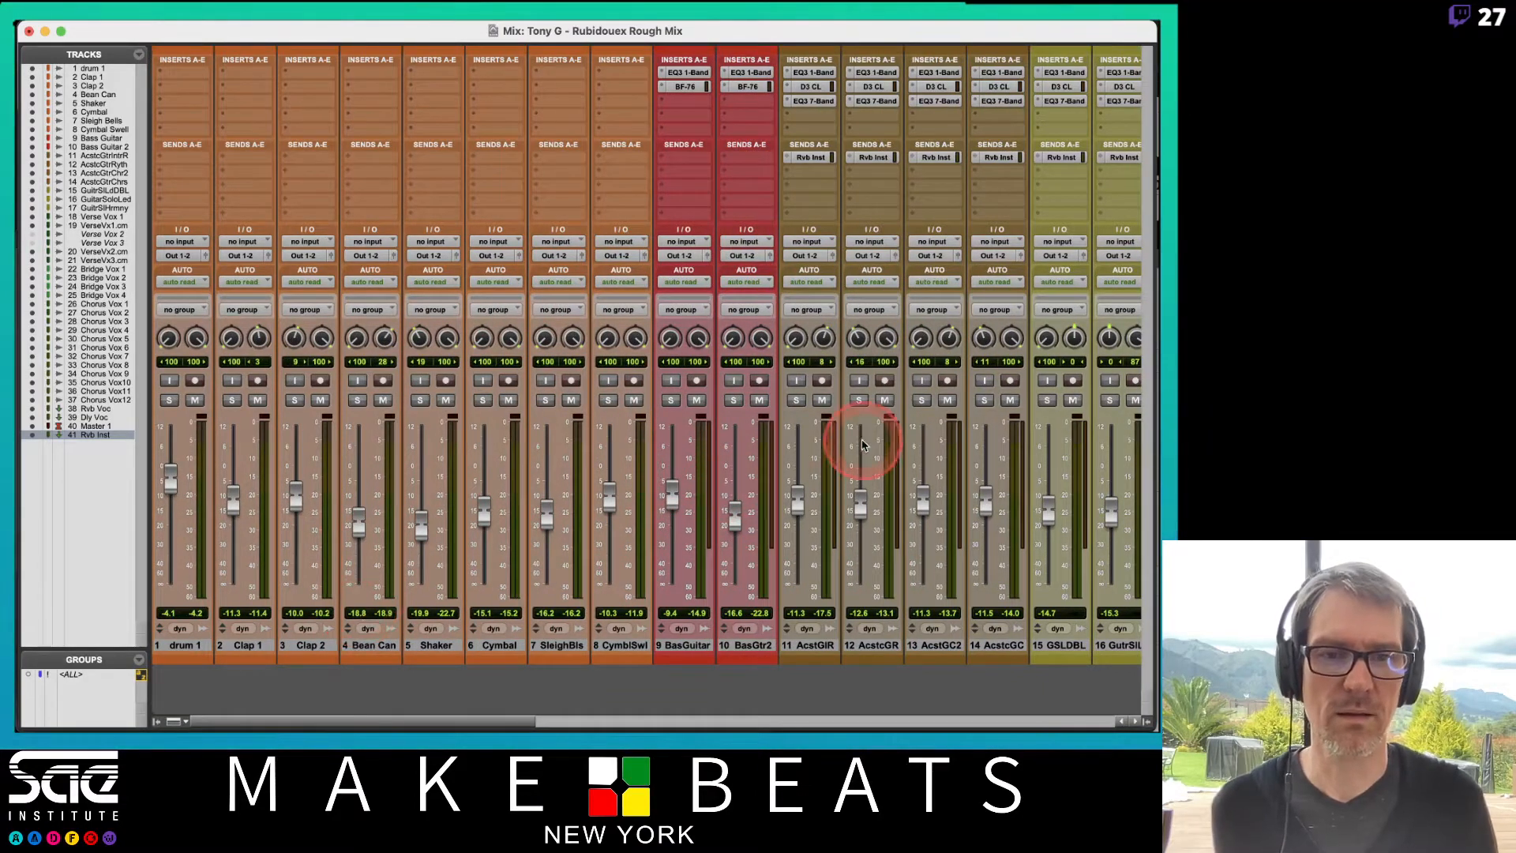
scroll(809, 405, "right", 15)
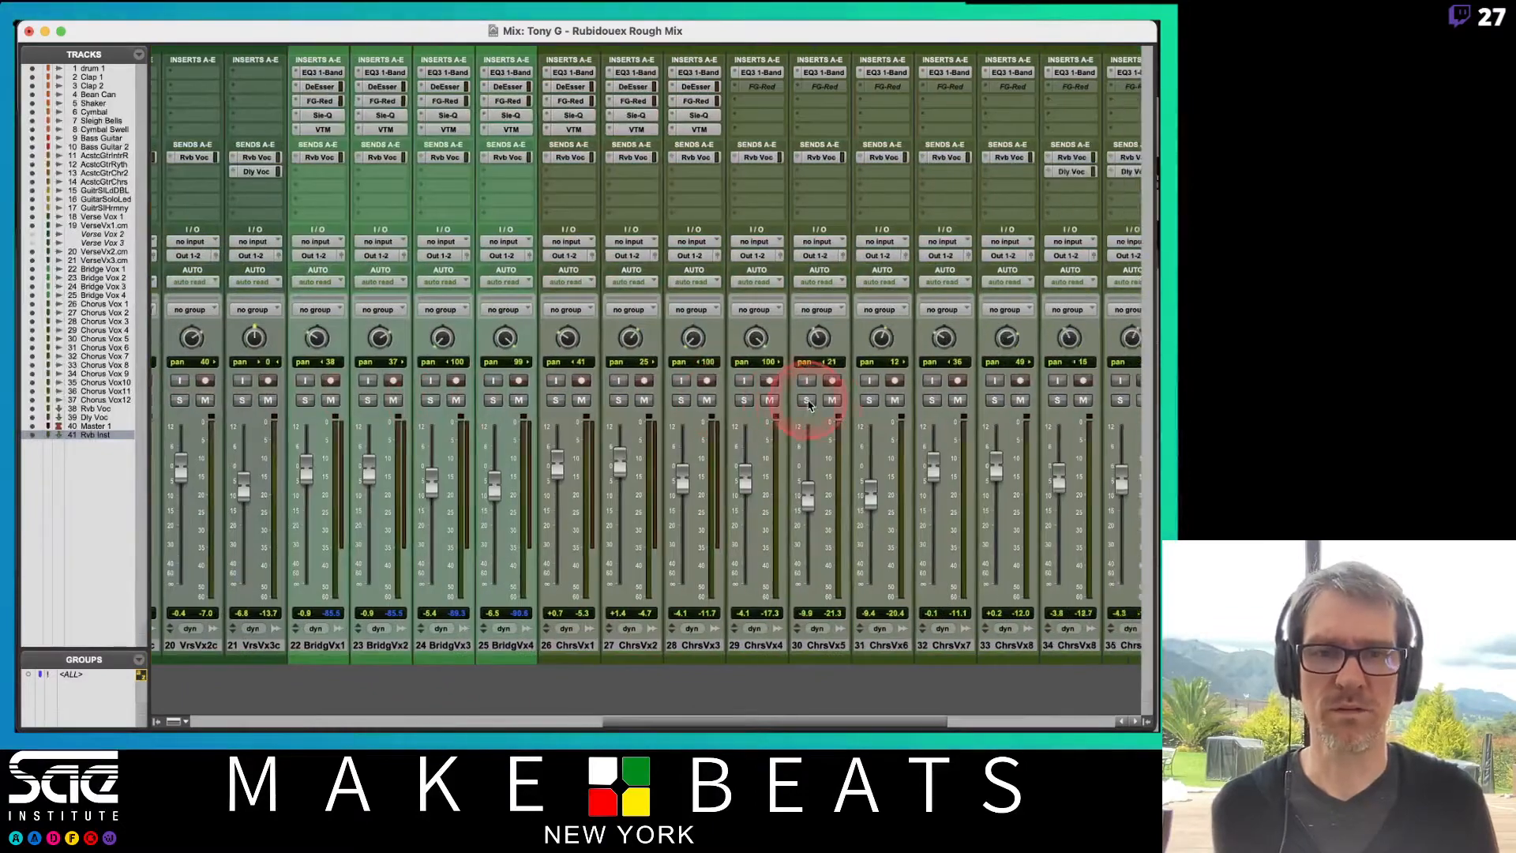
scroll(808, 404, "left", 15)
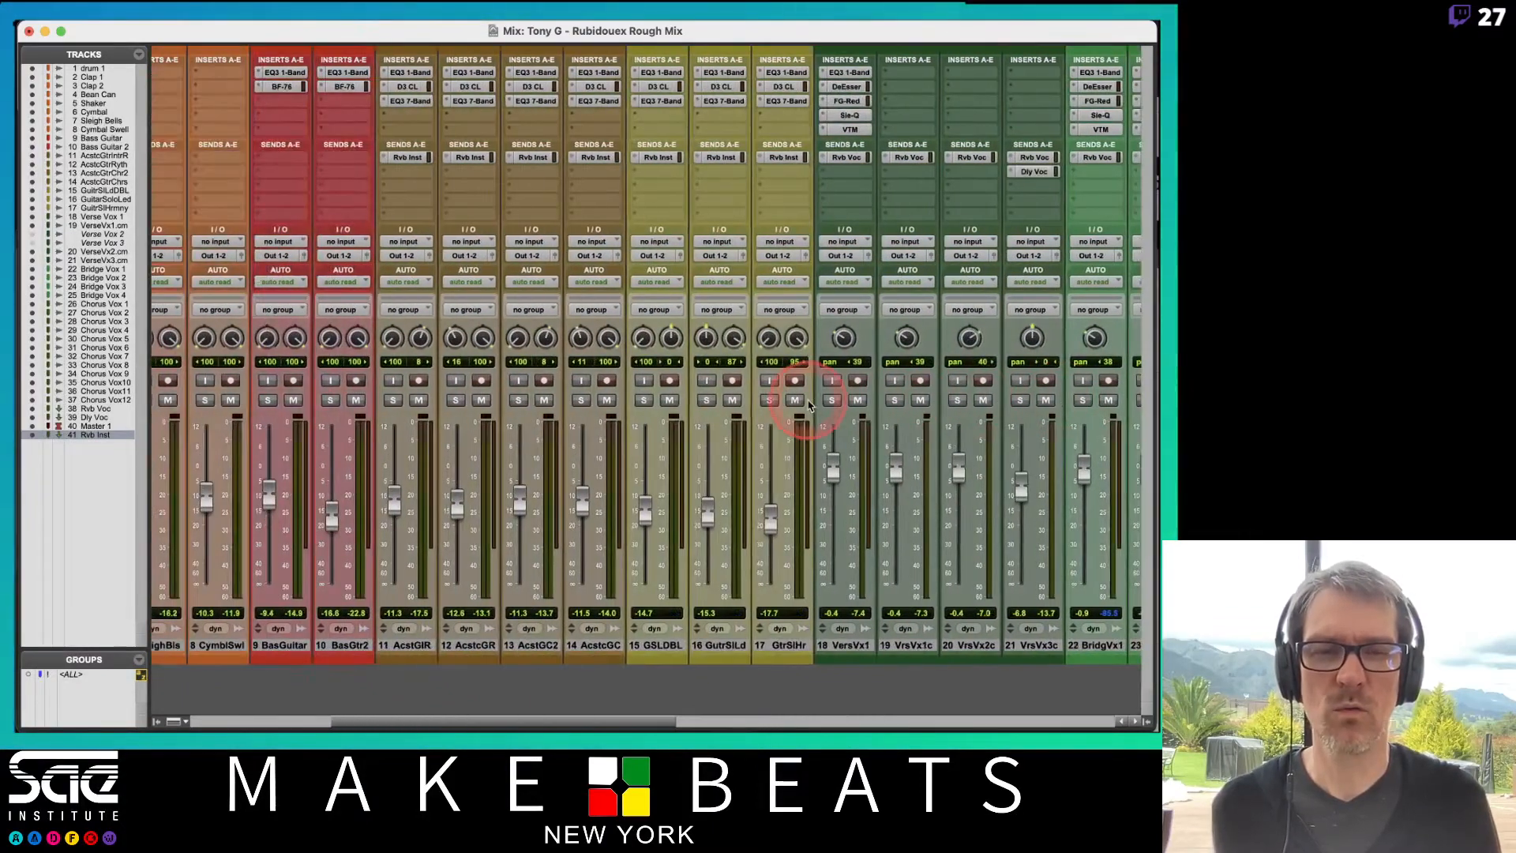
scroll(808, 405, "left", 2)
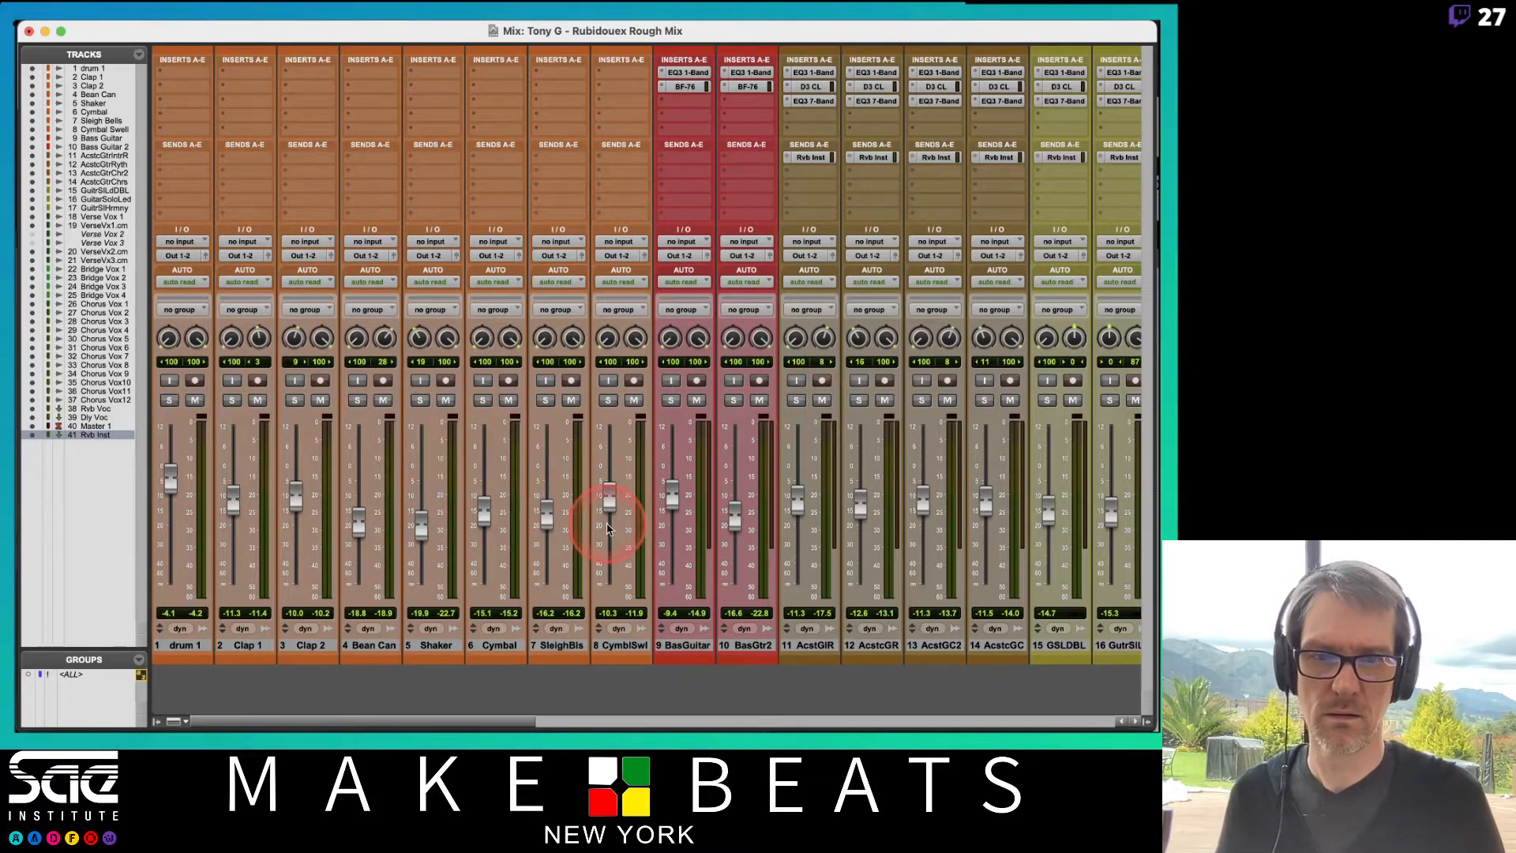
Step: Create one stereo Aux Input track named "Dr Grp" directly after the Cymbal Swell track
left_click(624, 646)
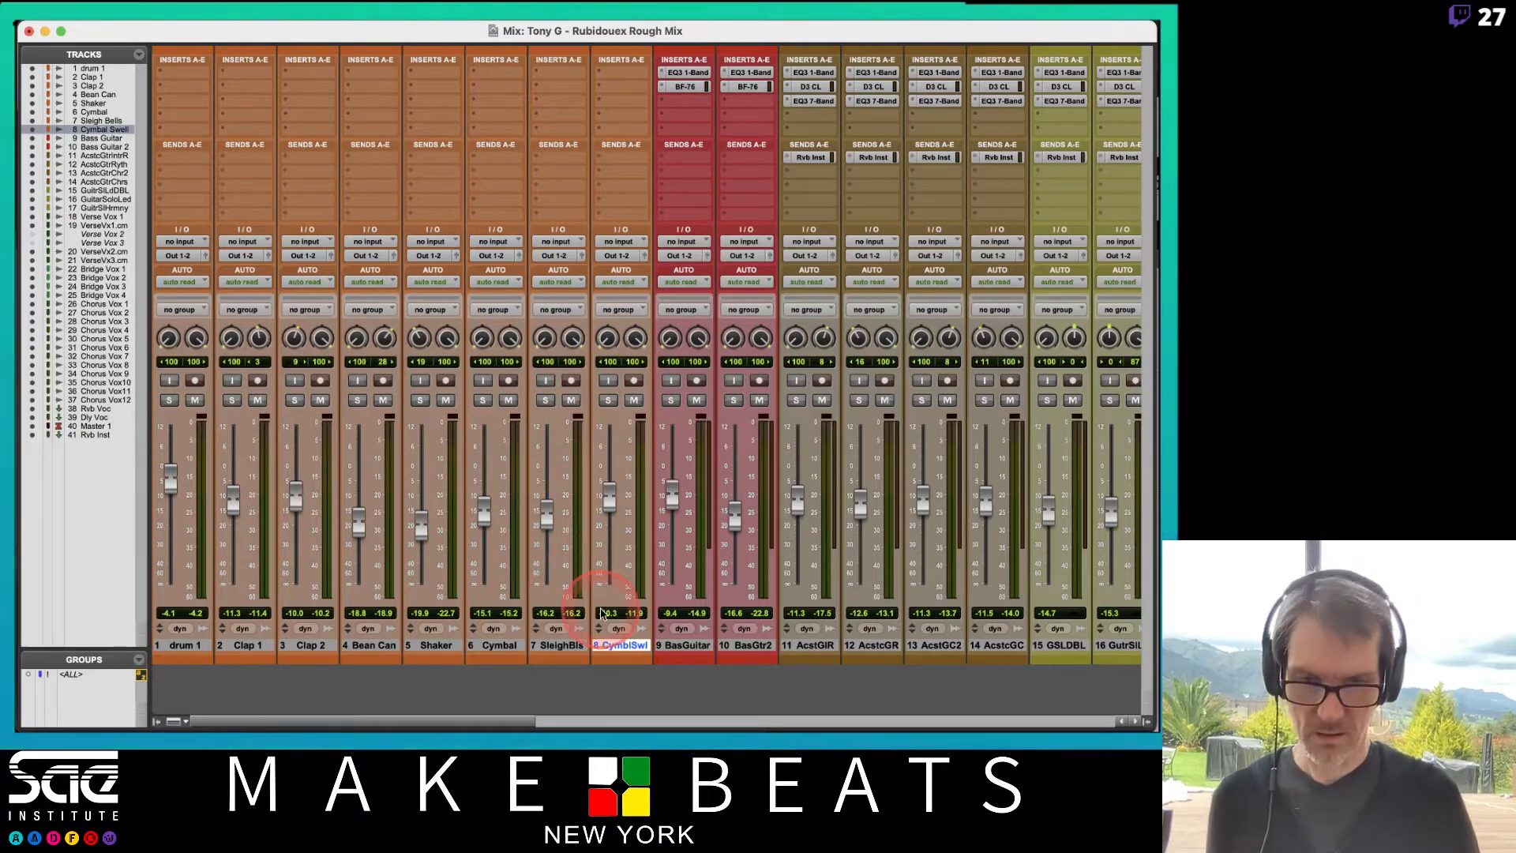
key("super+shift+n")
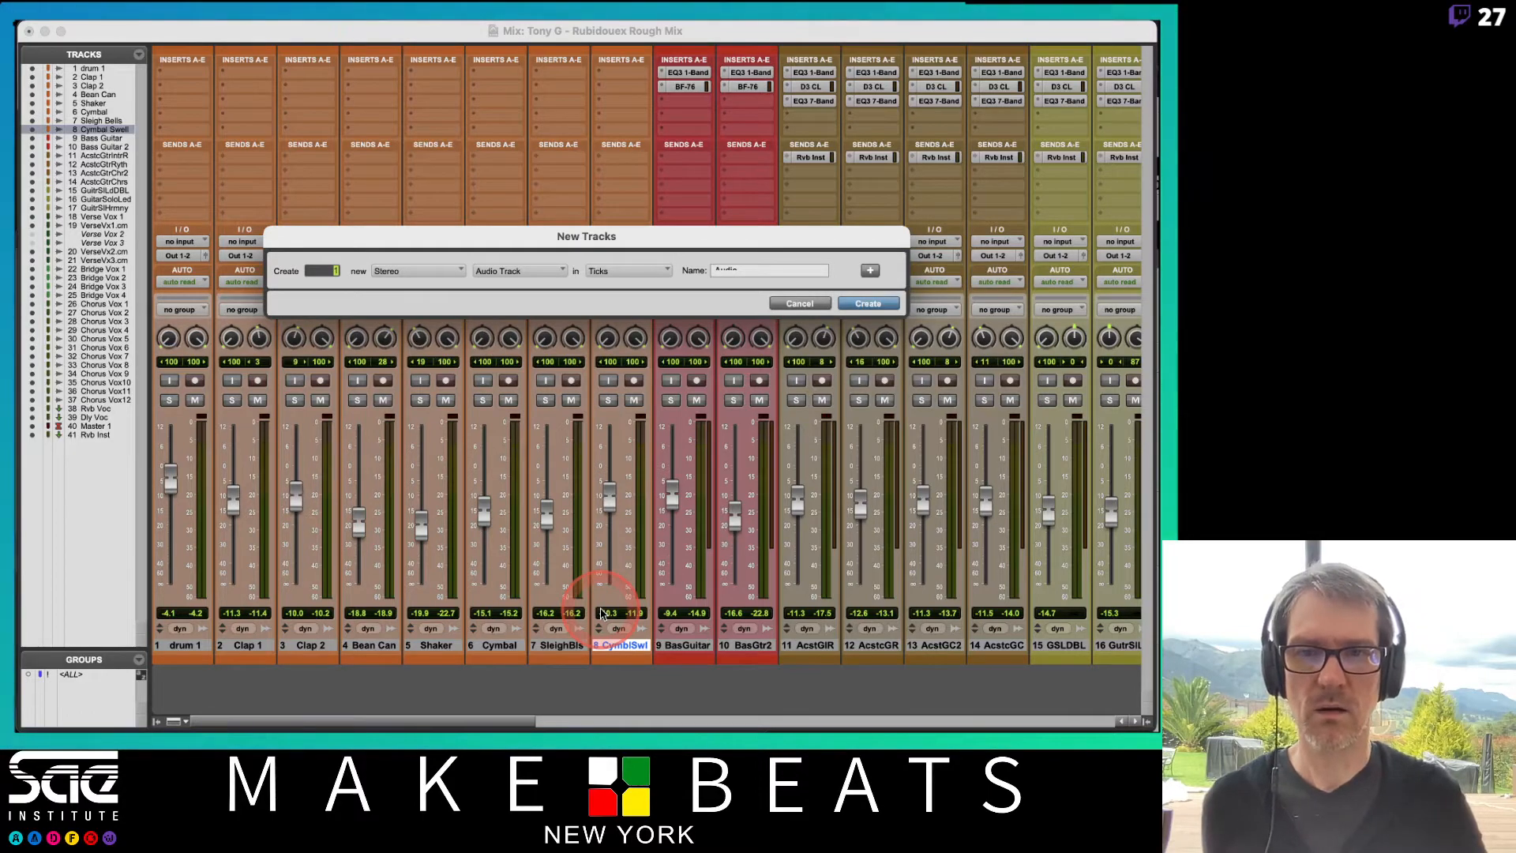
key("super+Down")
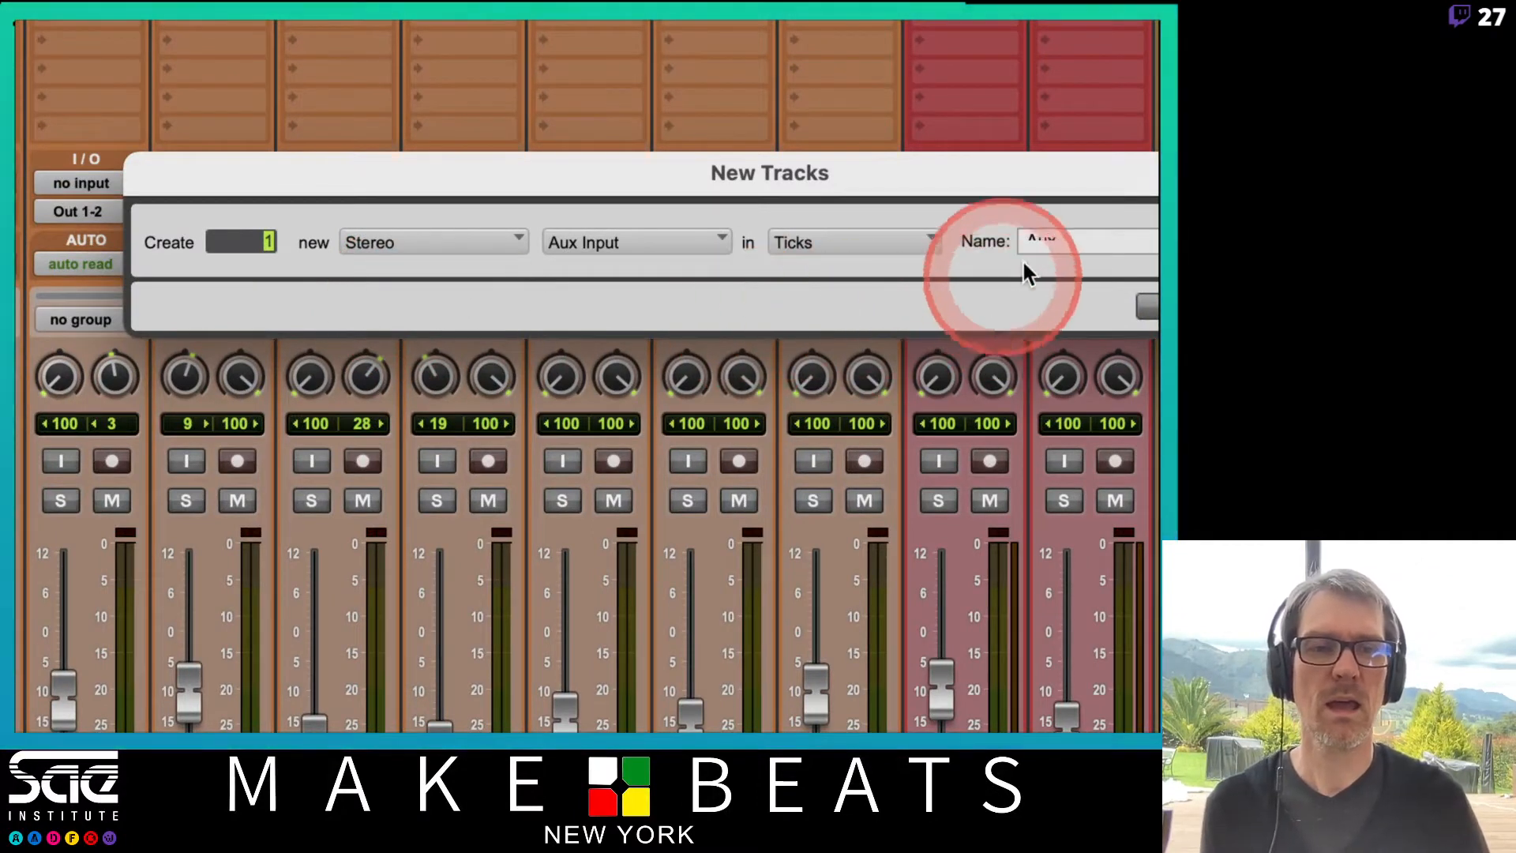
left_click(1060, 244)
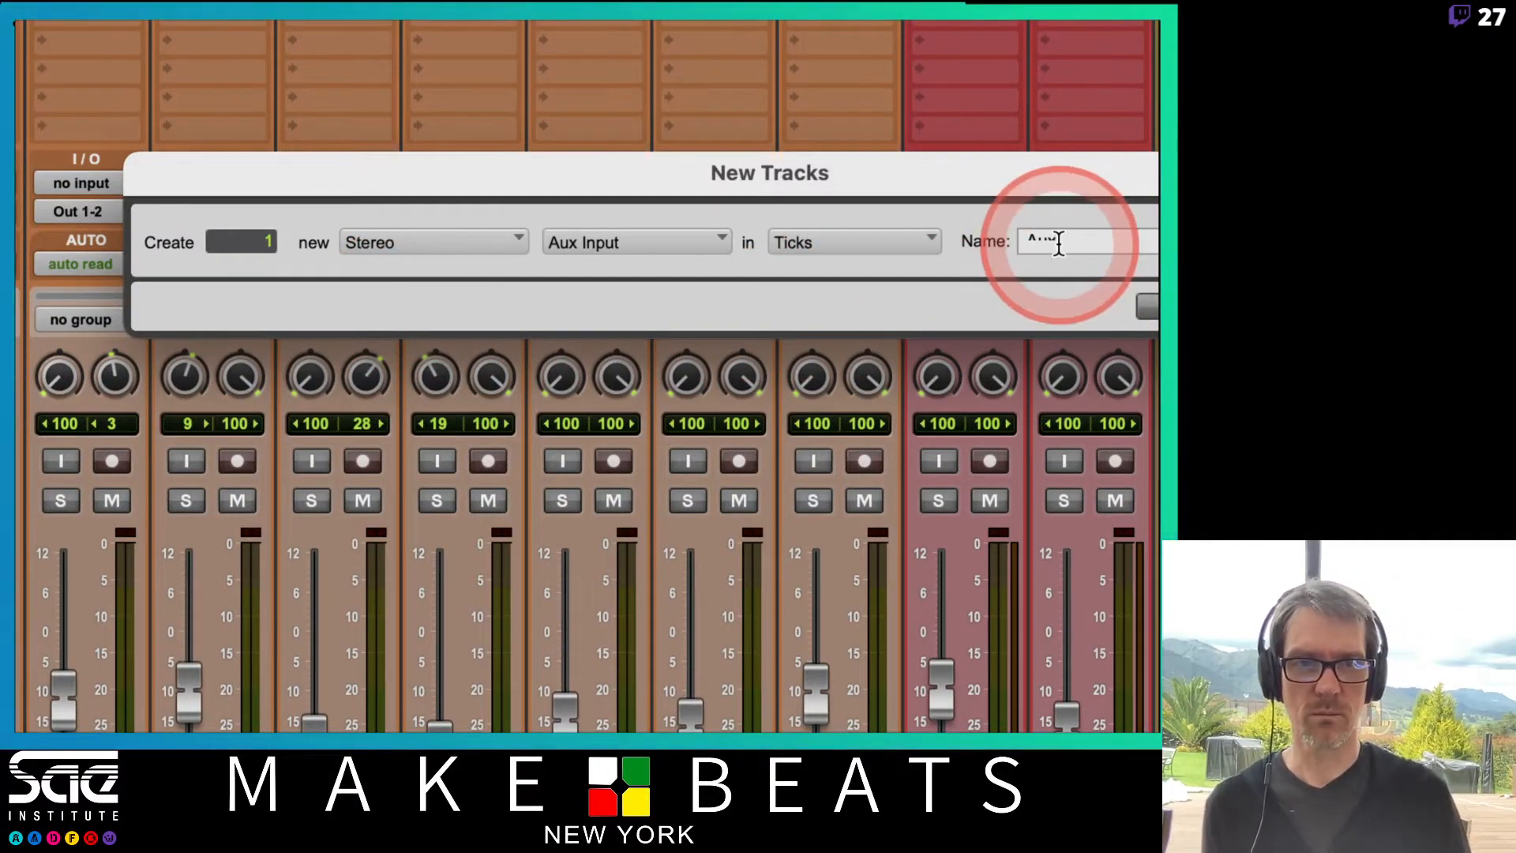
type("D")
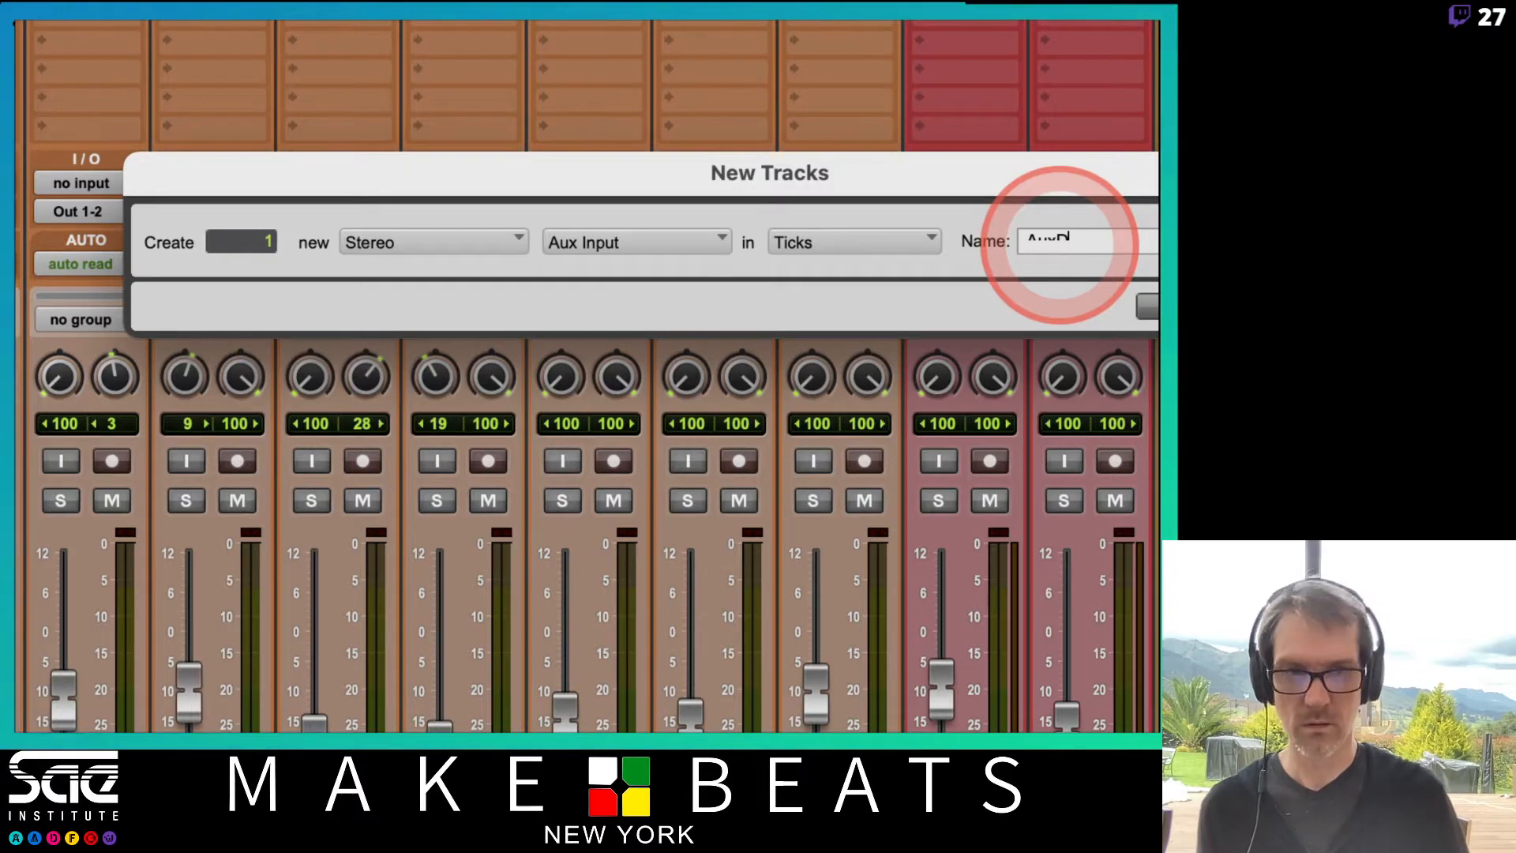
key("BackSpace")
key("BackSpace")
type("DR ")
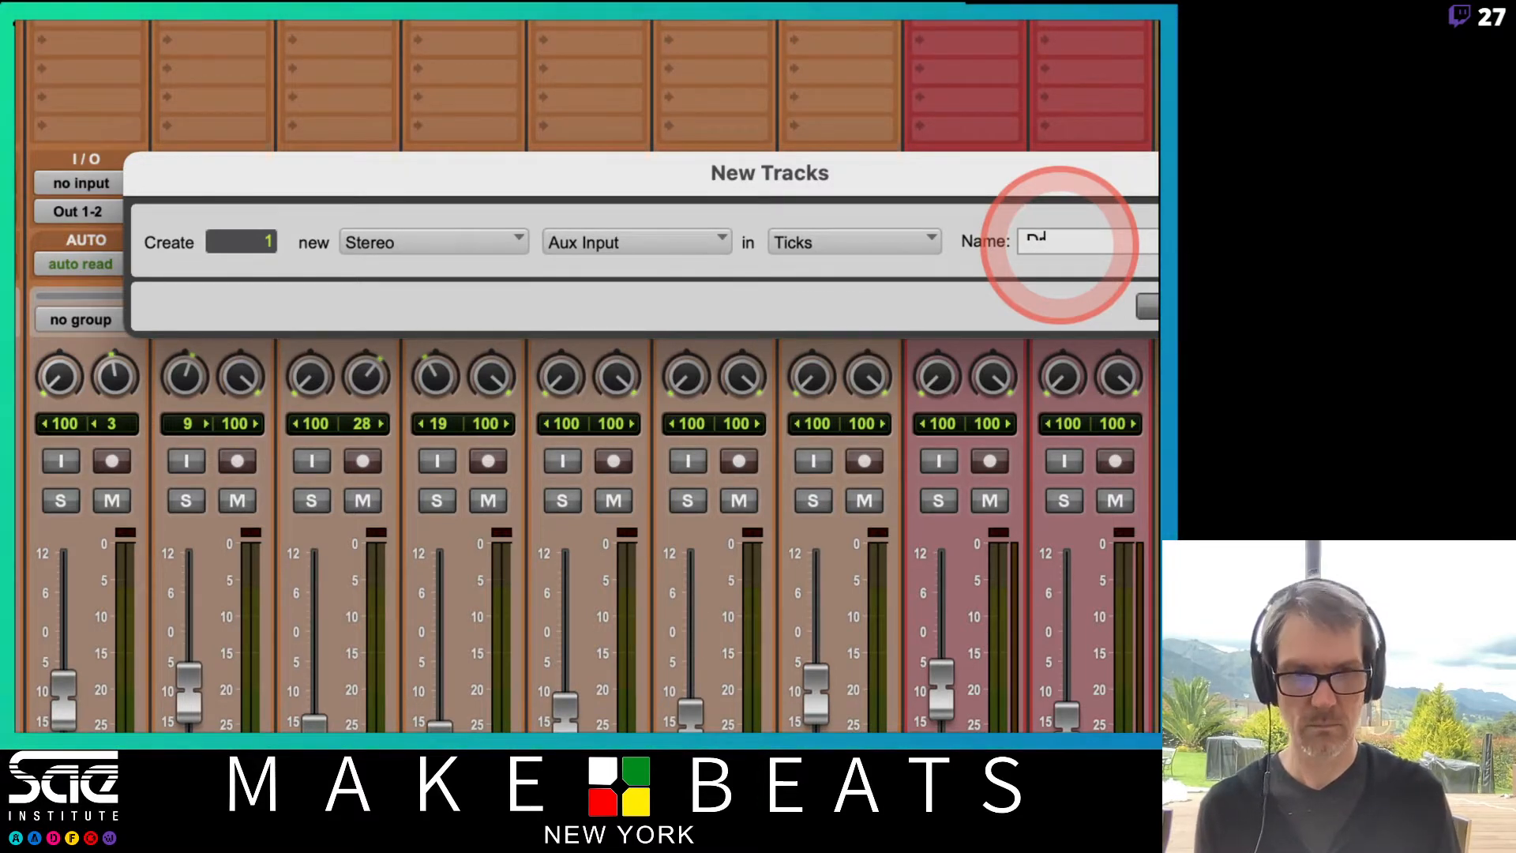
type("Cre")
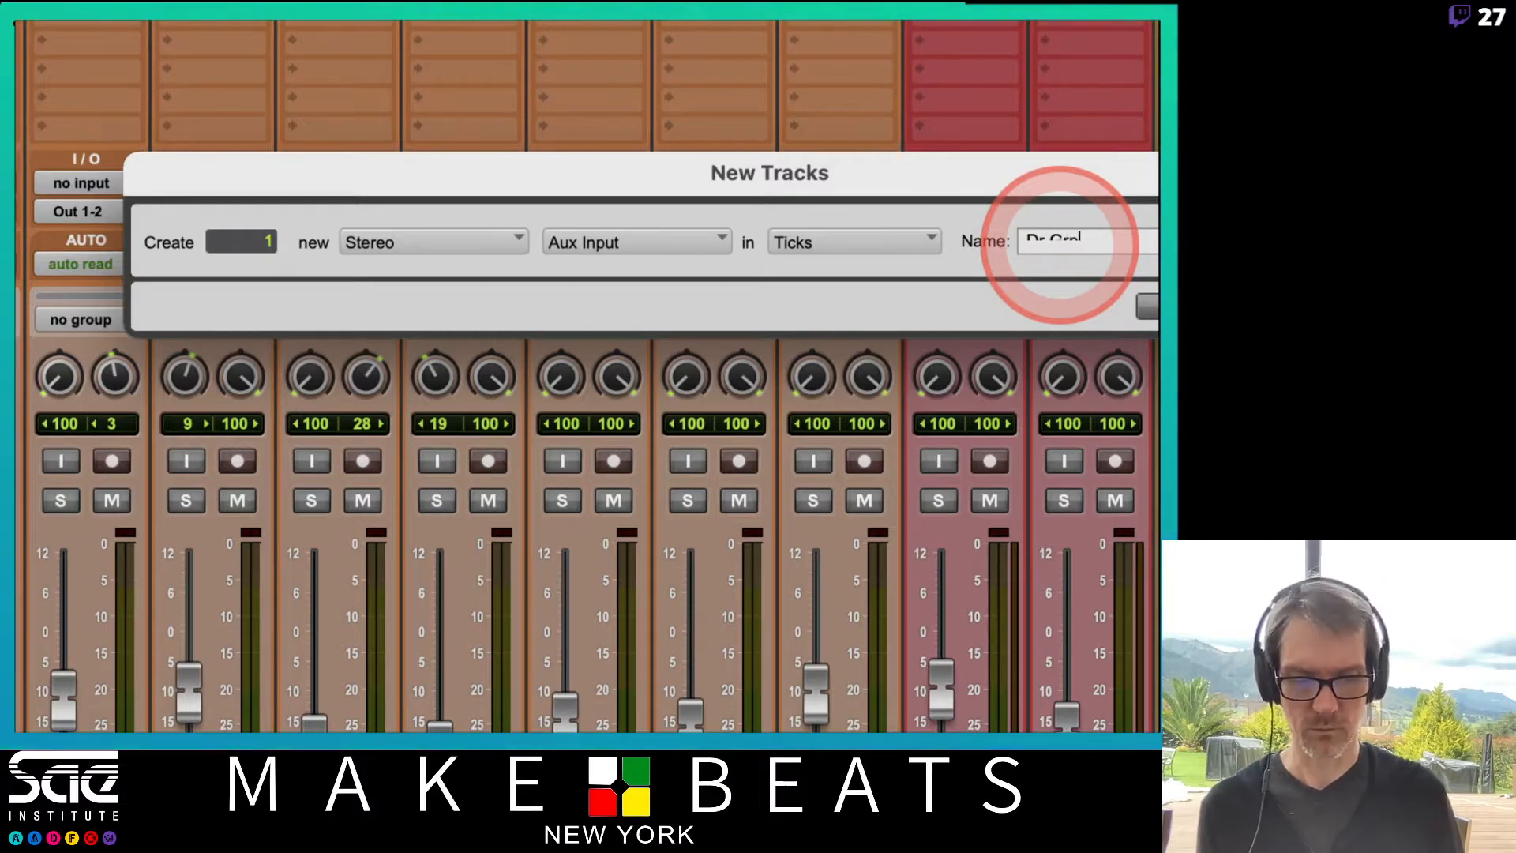
key("Return")
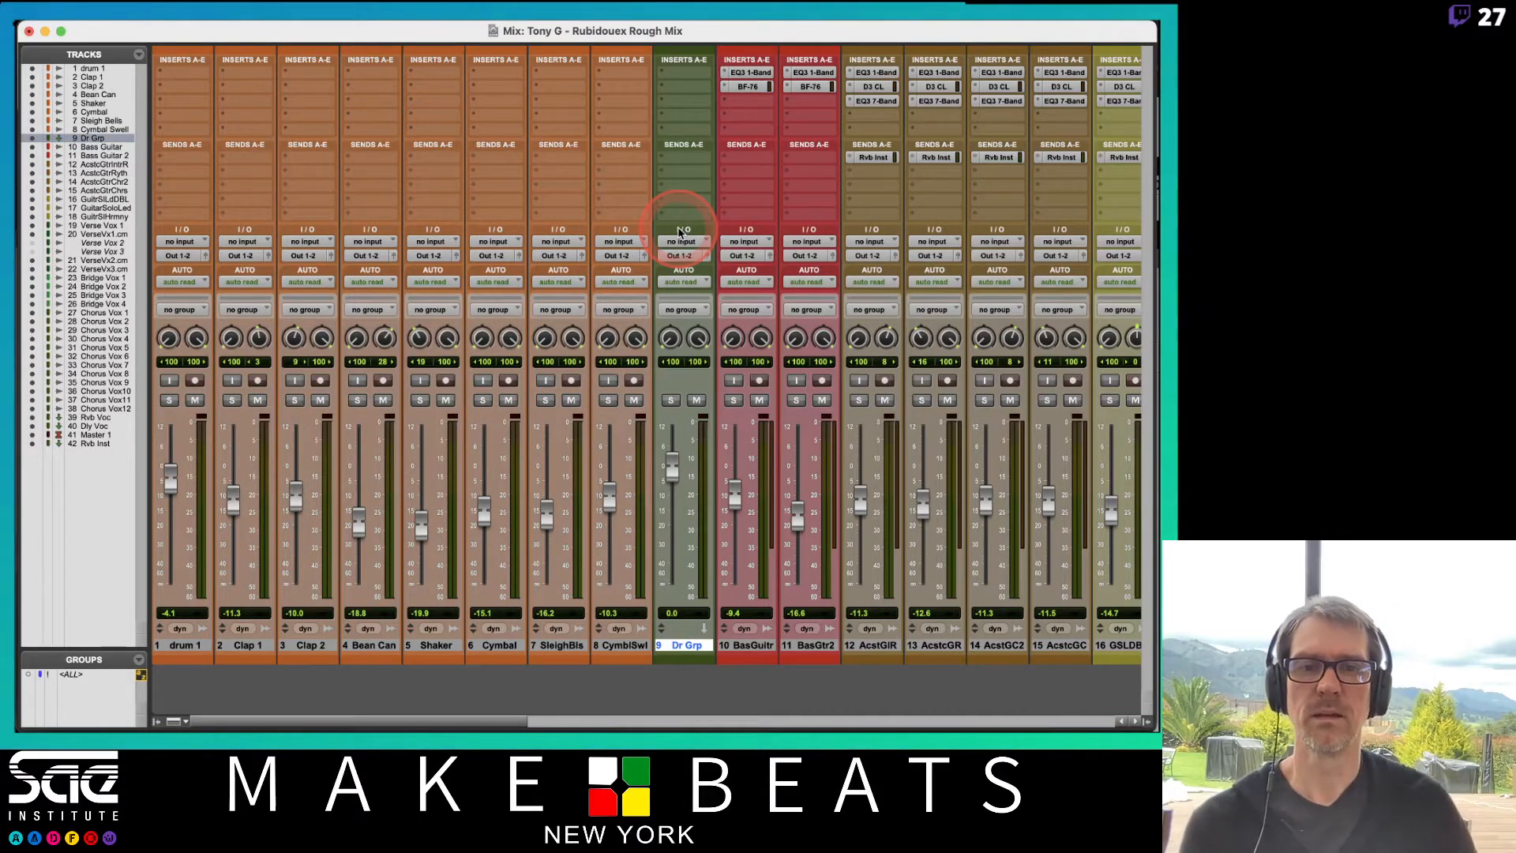
Step: Set the input of the Dr Grp track to the stereo Bus 7-8
left_click(680, 237)
mouse_move(725, 243)
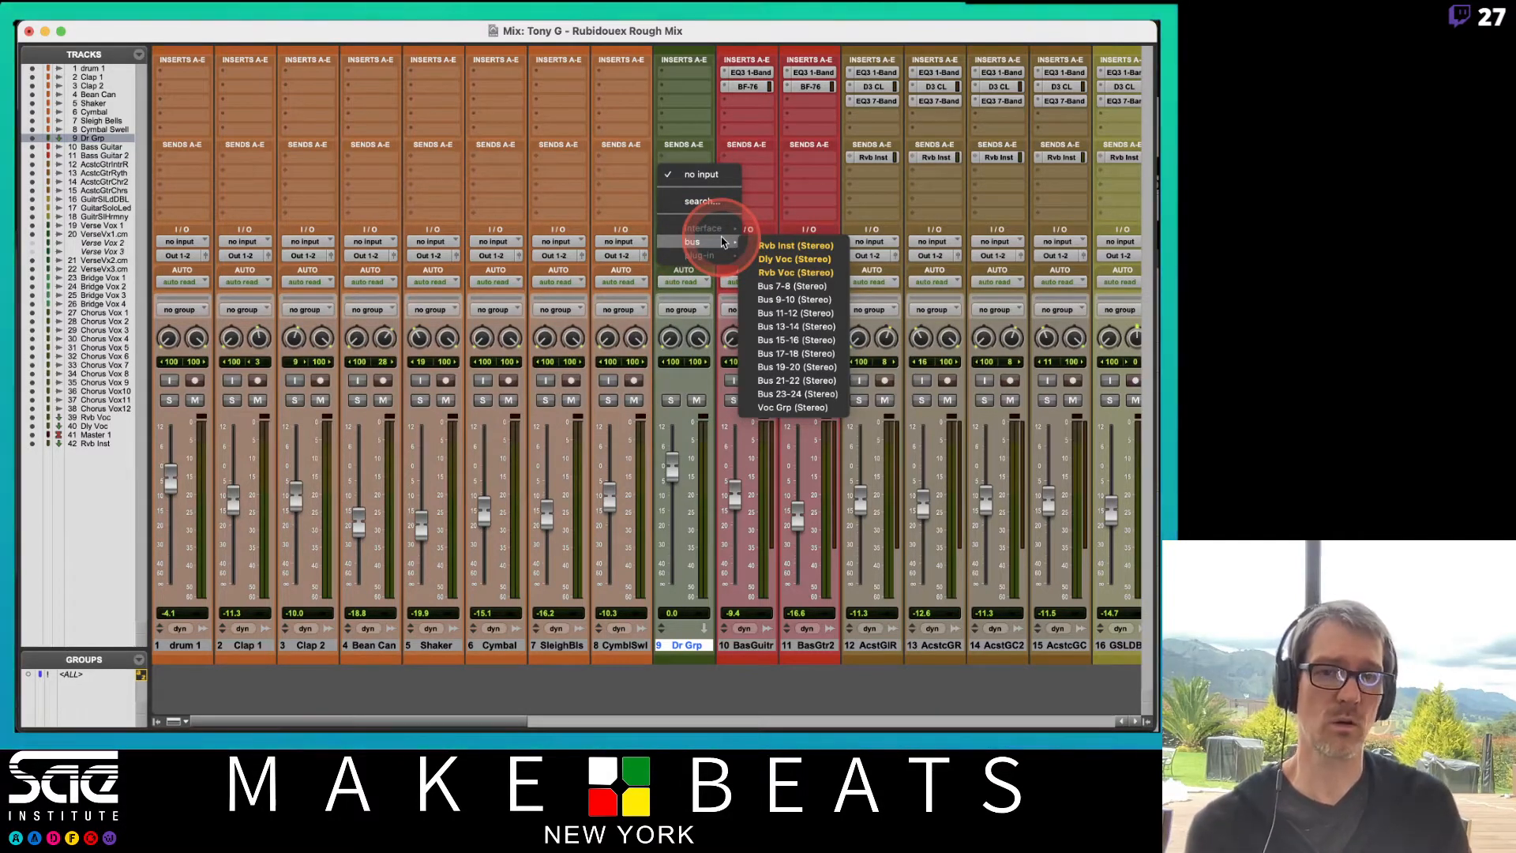
left_click(805, 287)
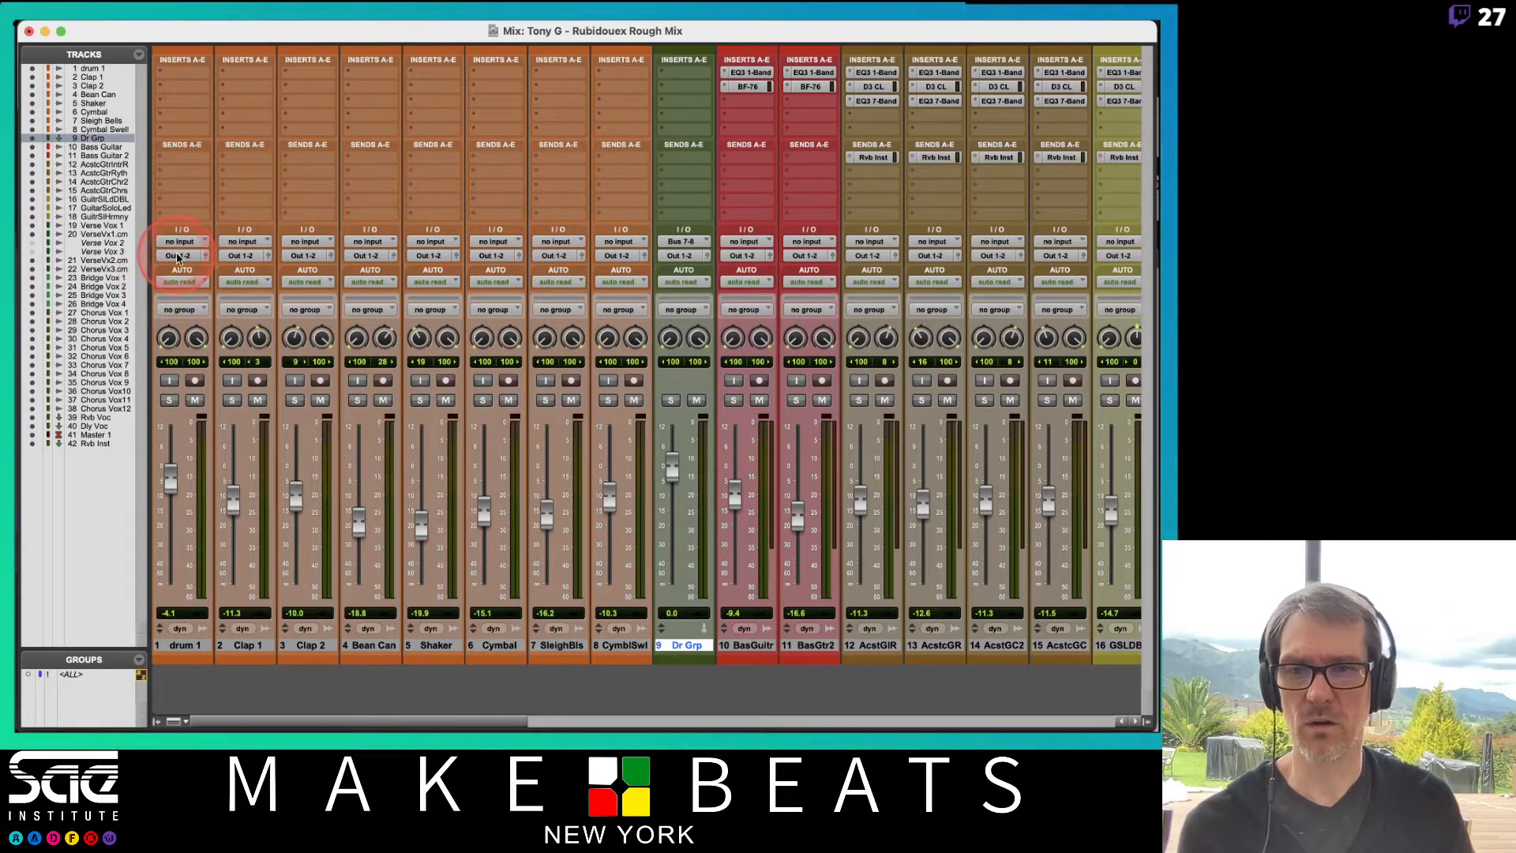
Step: Route the outputs of drum 1, Clap 1 and Clap 2 individually to the stereo Bus 7-8
left_click_drag(177, 257, 300, 336)
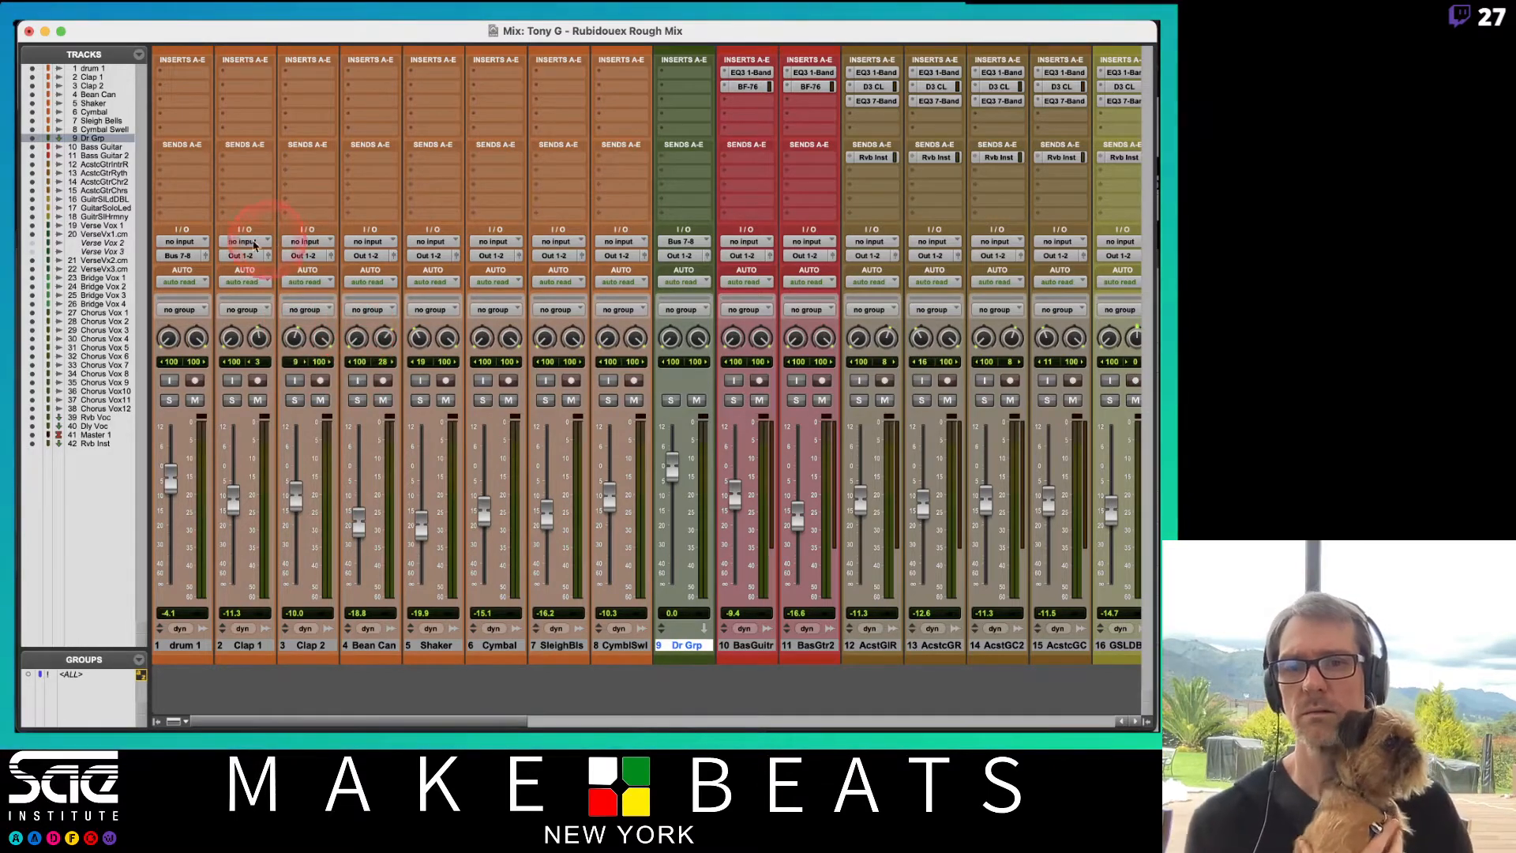
left_click(225, 257)
mouse_move(253, 269)
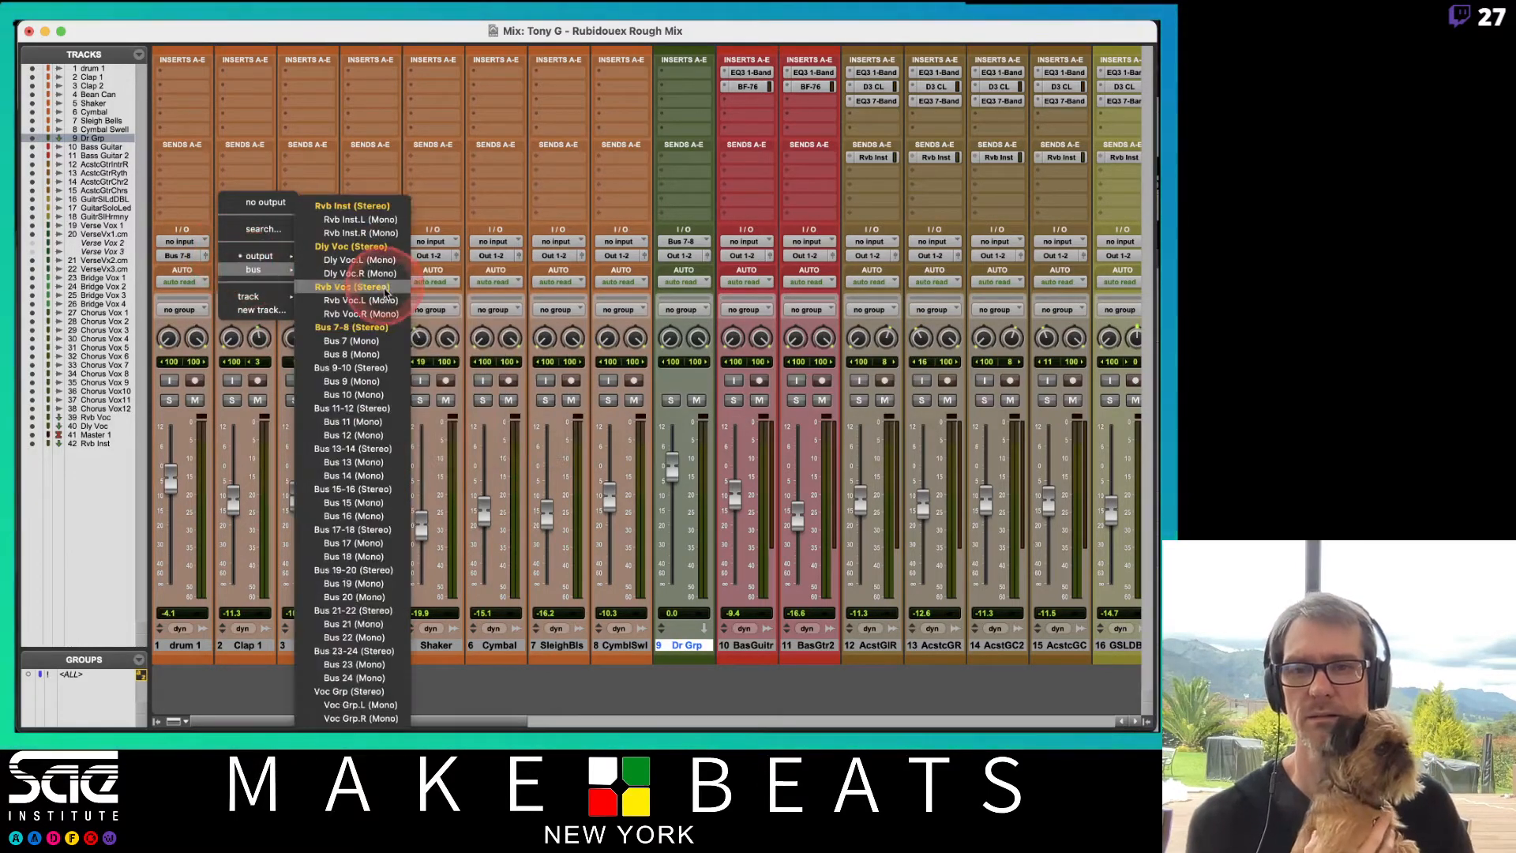
left_click(371, 328)
left_click(288, 256)
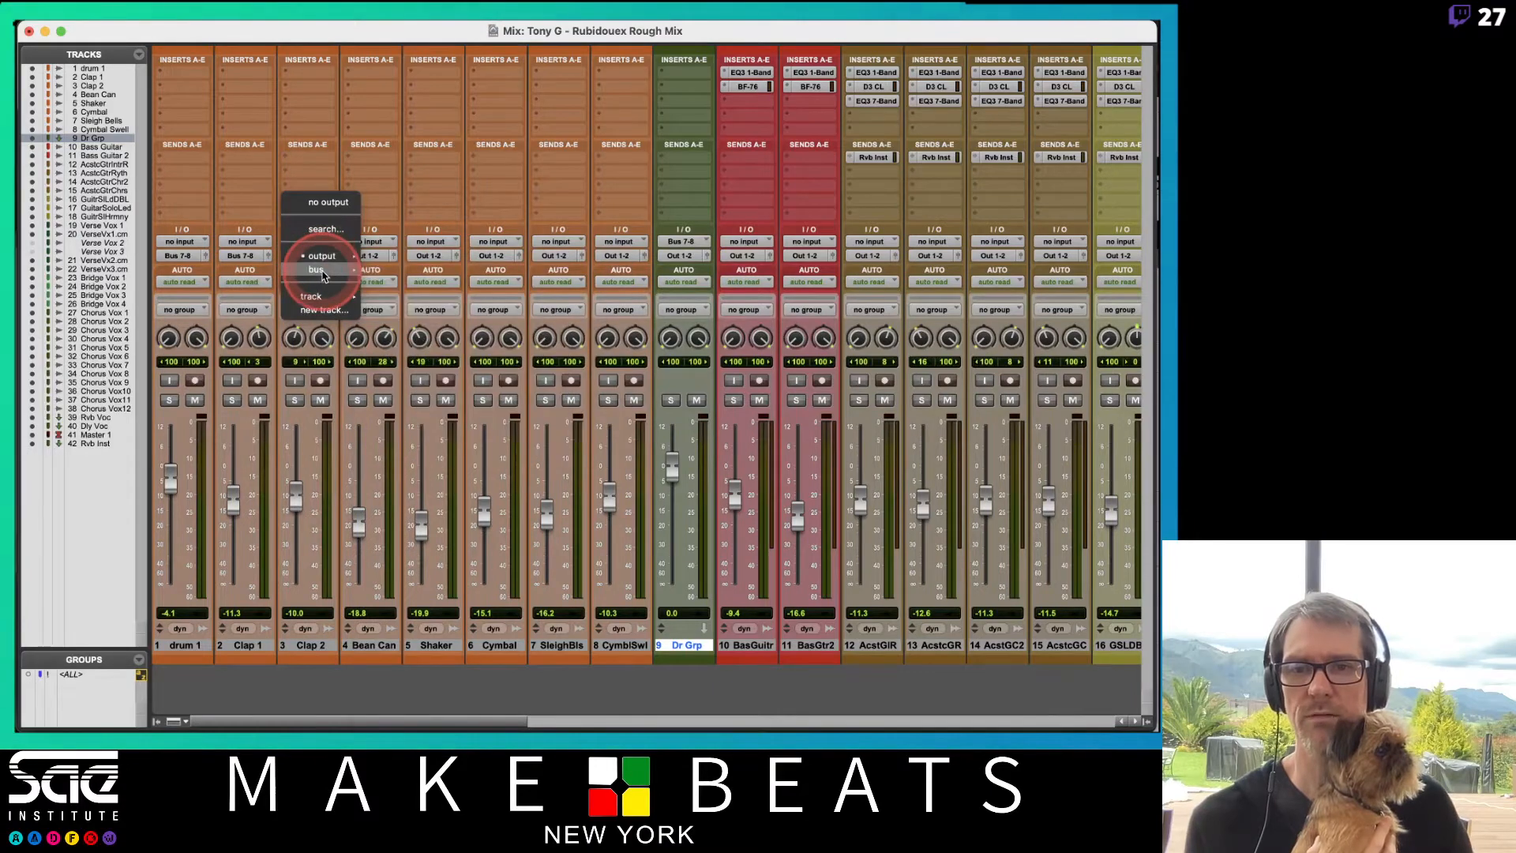
mouse_move(319, 270)
left_click(416, 327)
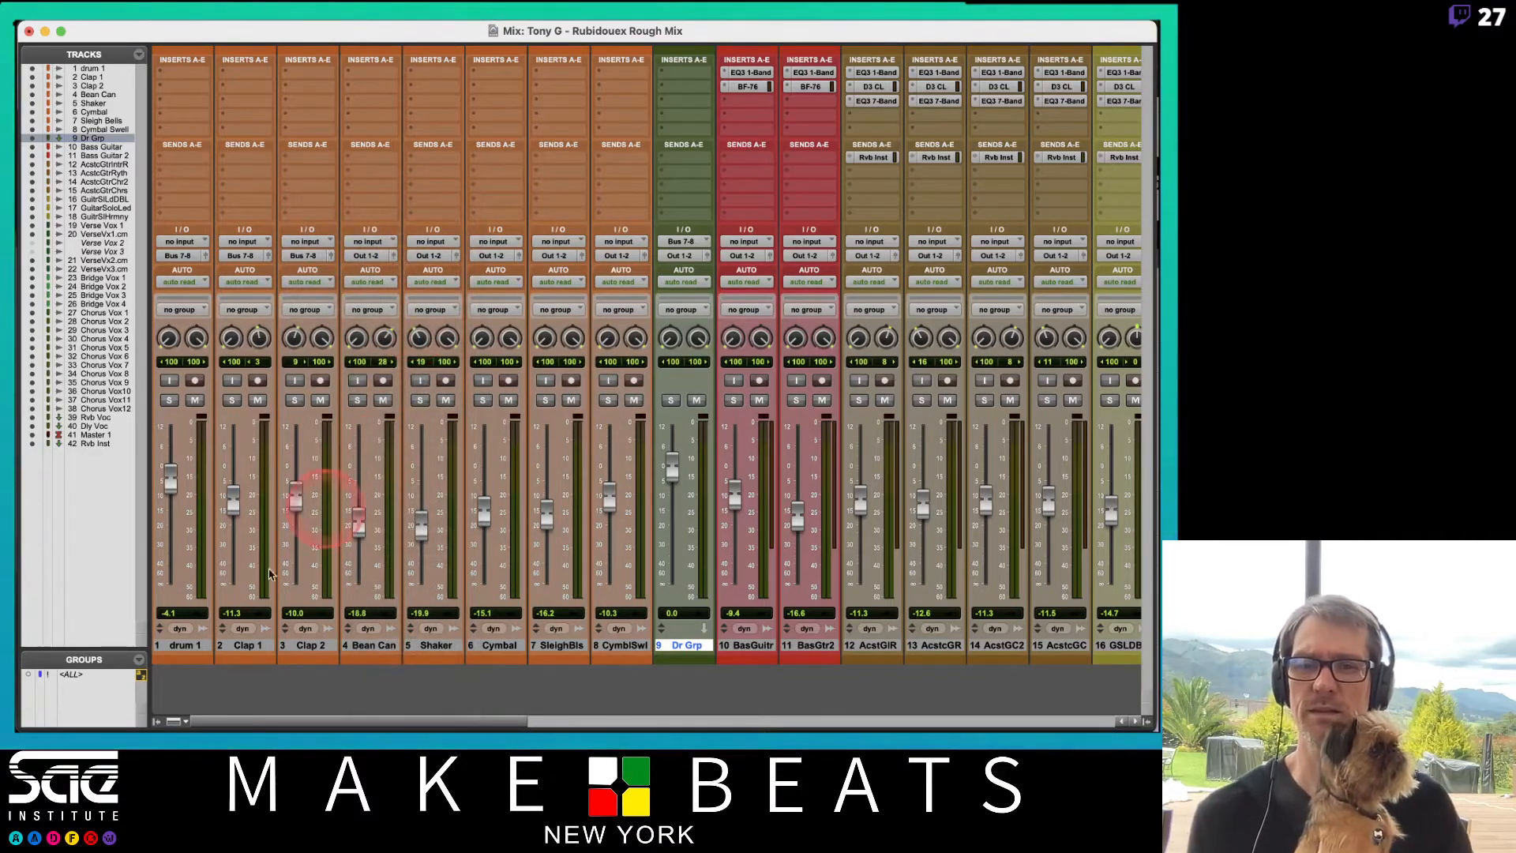
Step: Select the tracks from drum 1 through Cymbal Swell and route all their outputs to the stereo Bus 7-8
left_click(195, 646)
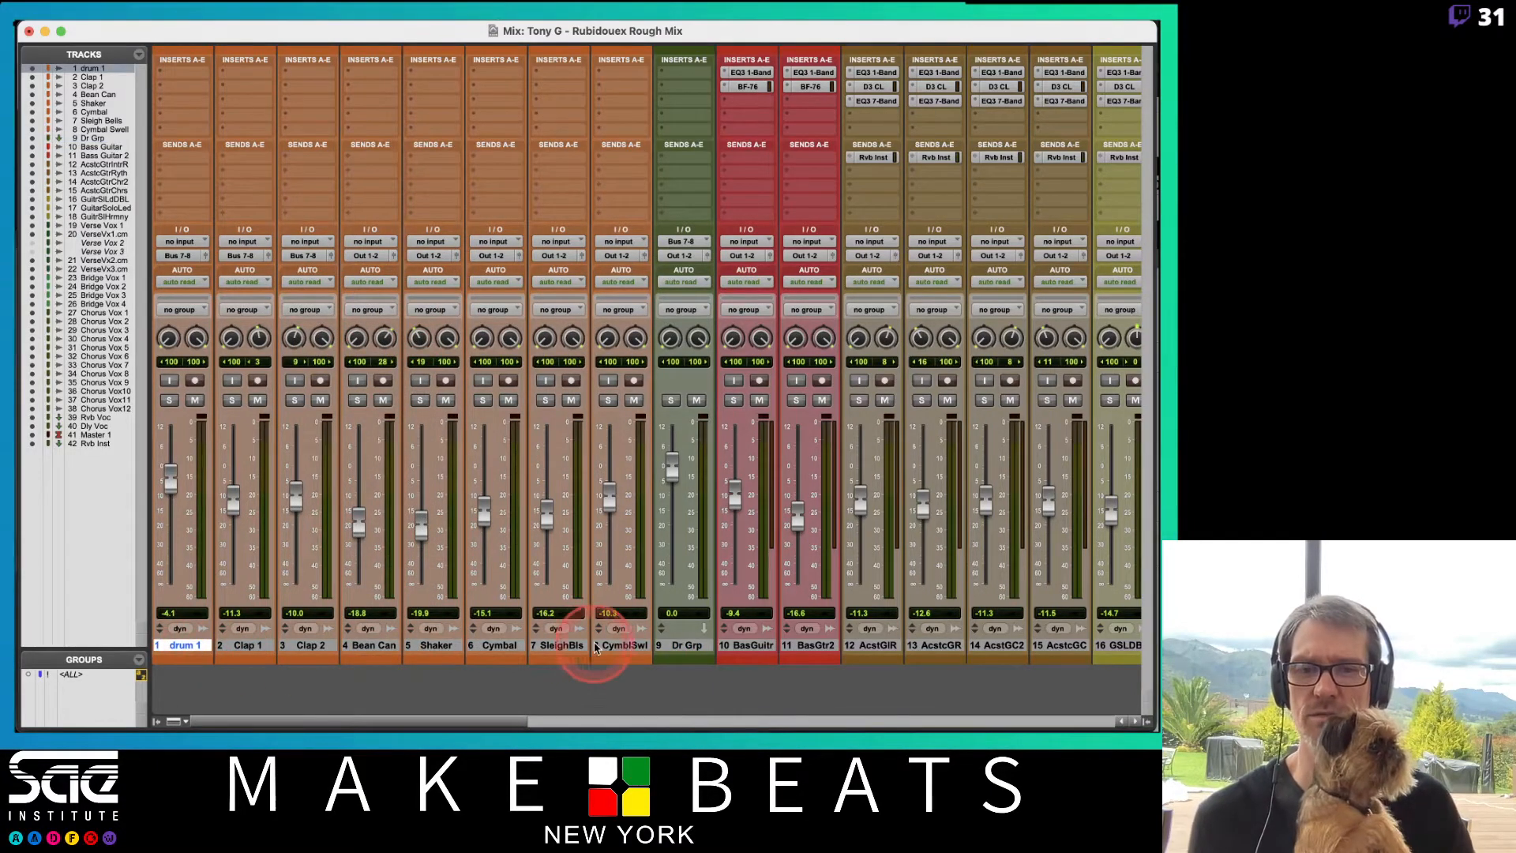
left_click(611, 646, "shift")
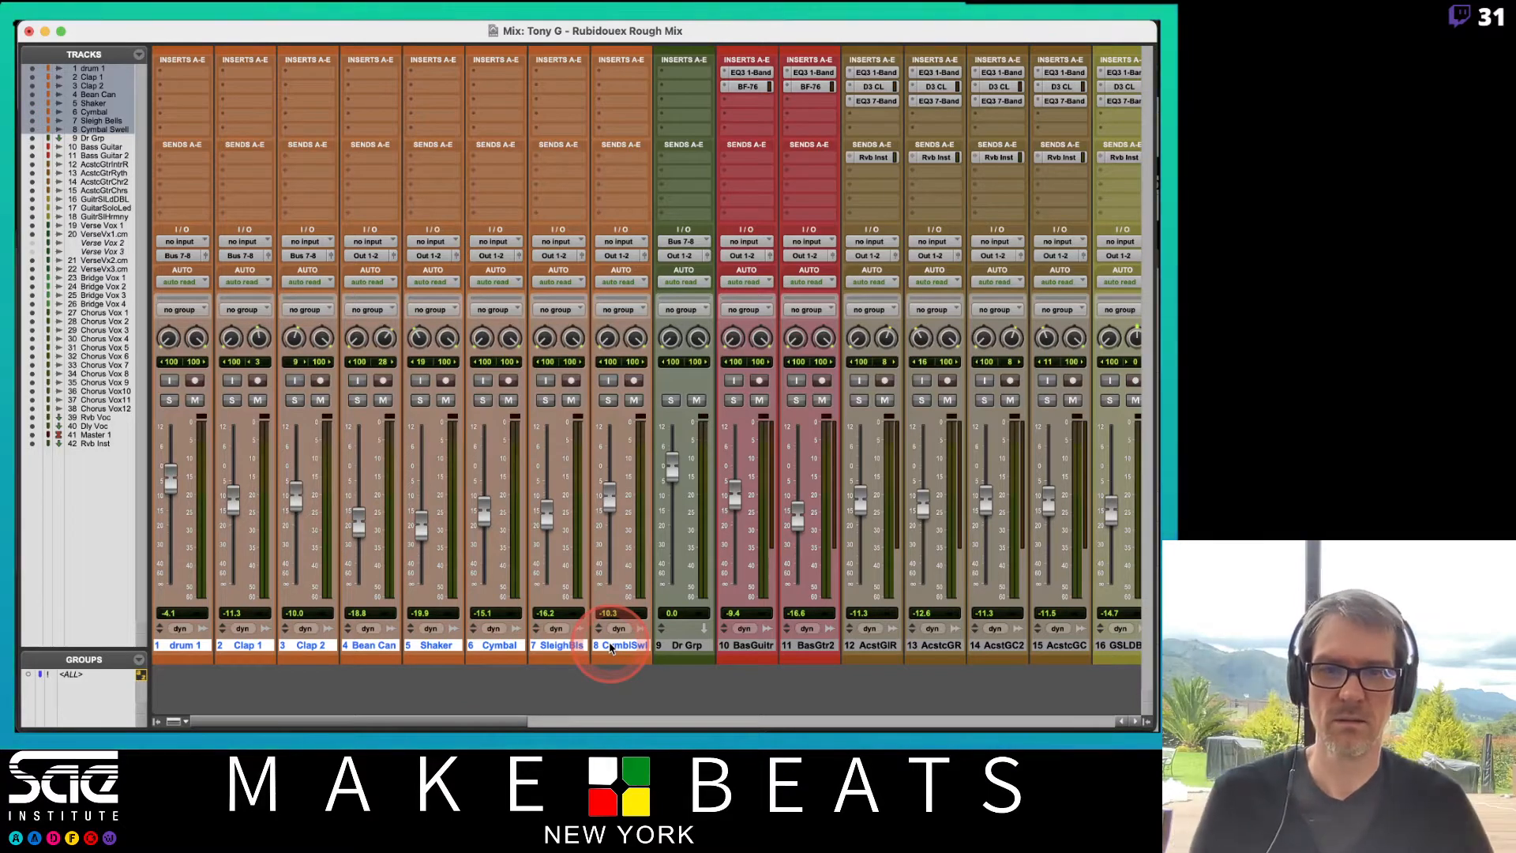
left_click(490, 255)
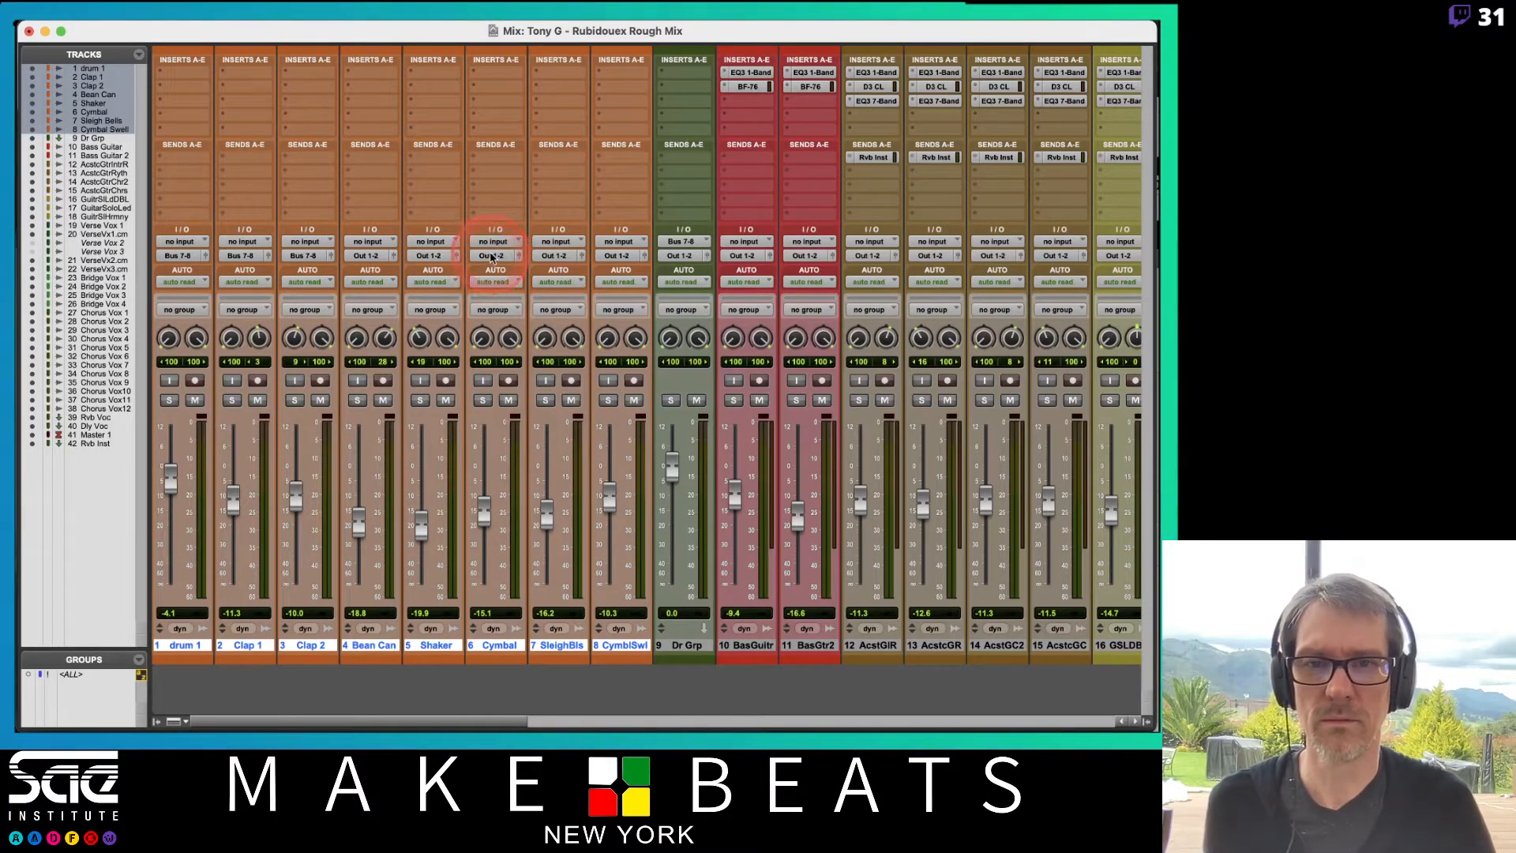
mouse_move(513, 269)
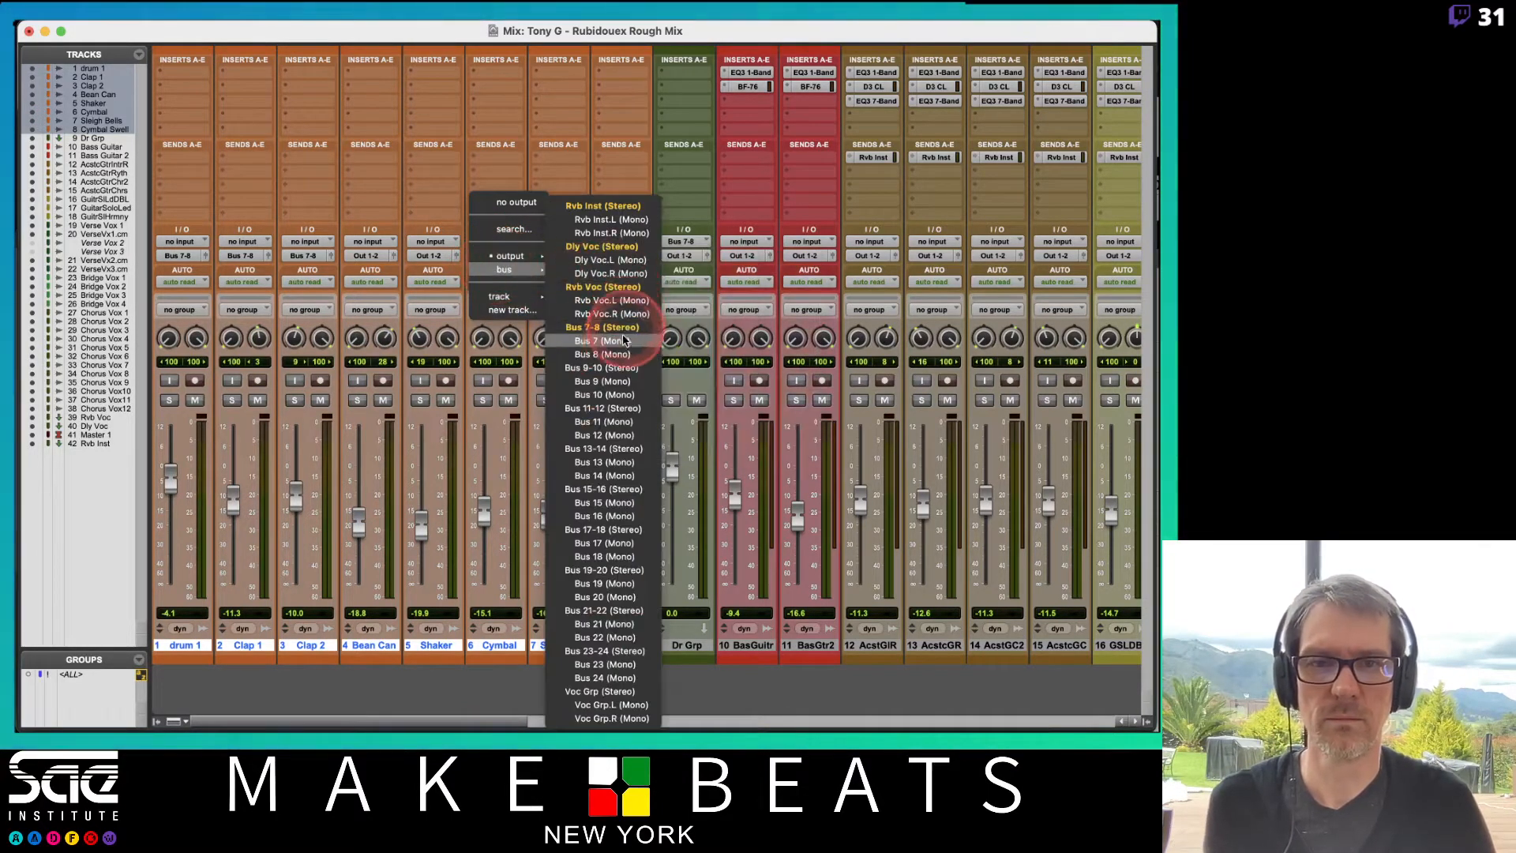
left_click(622, 330)
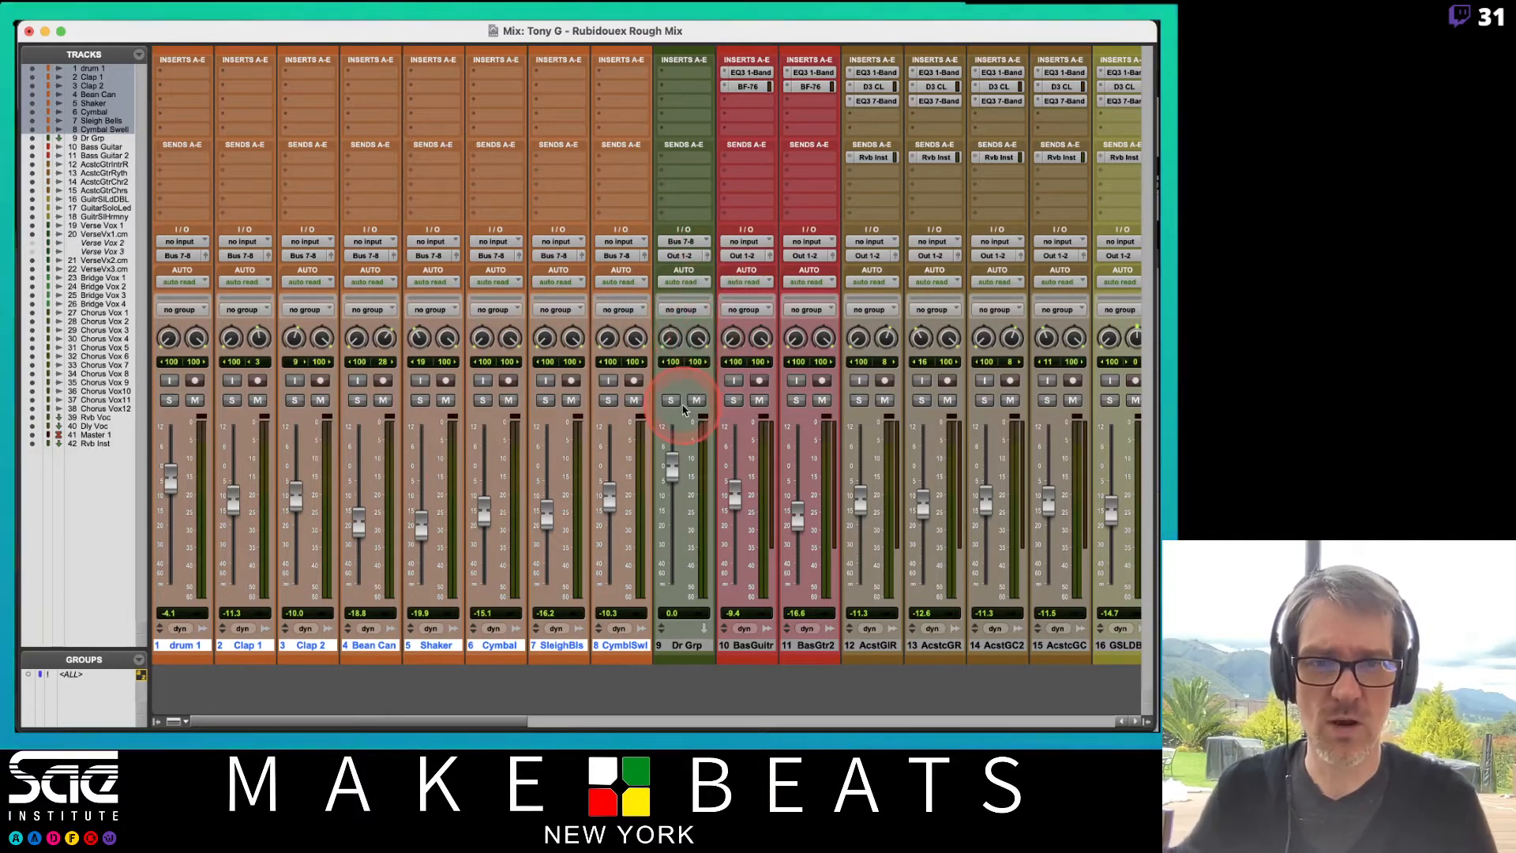
Step: Solo-safe the Dr Grp track and lower its fader to -36.0 dB during playback
left_click(681, 400)
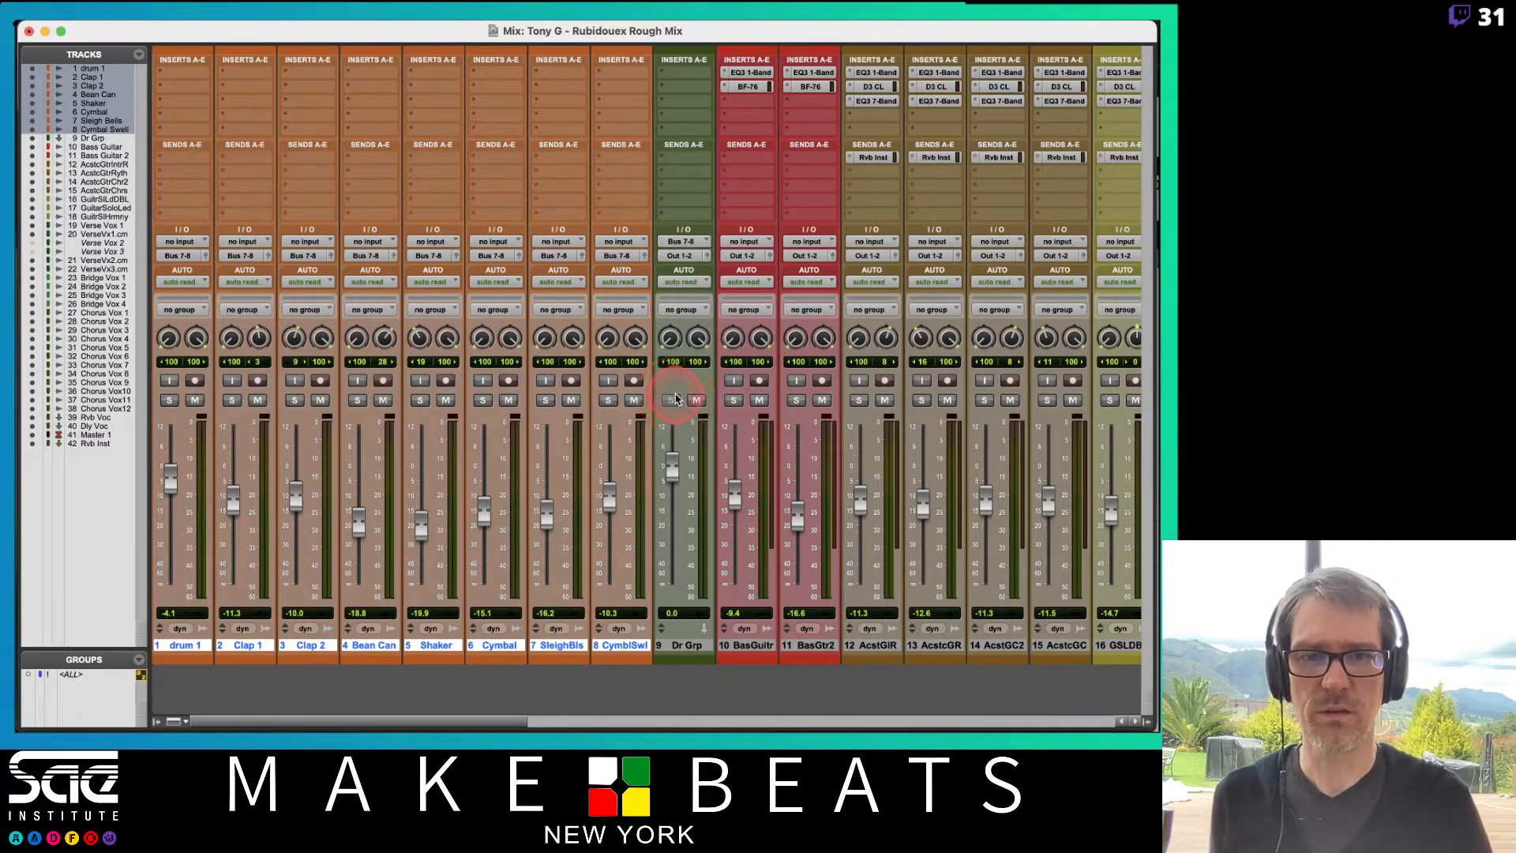
key("space")
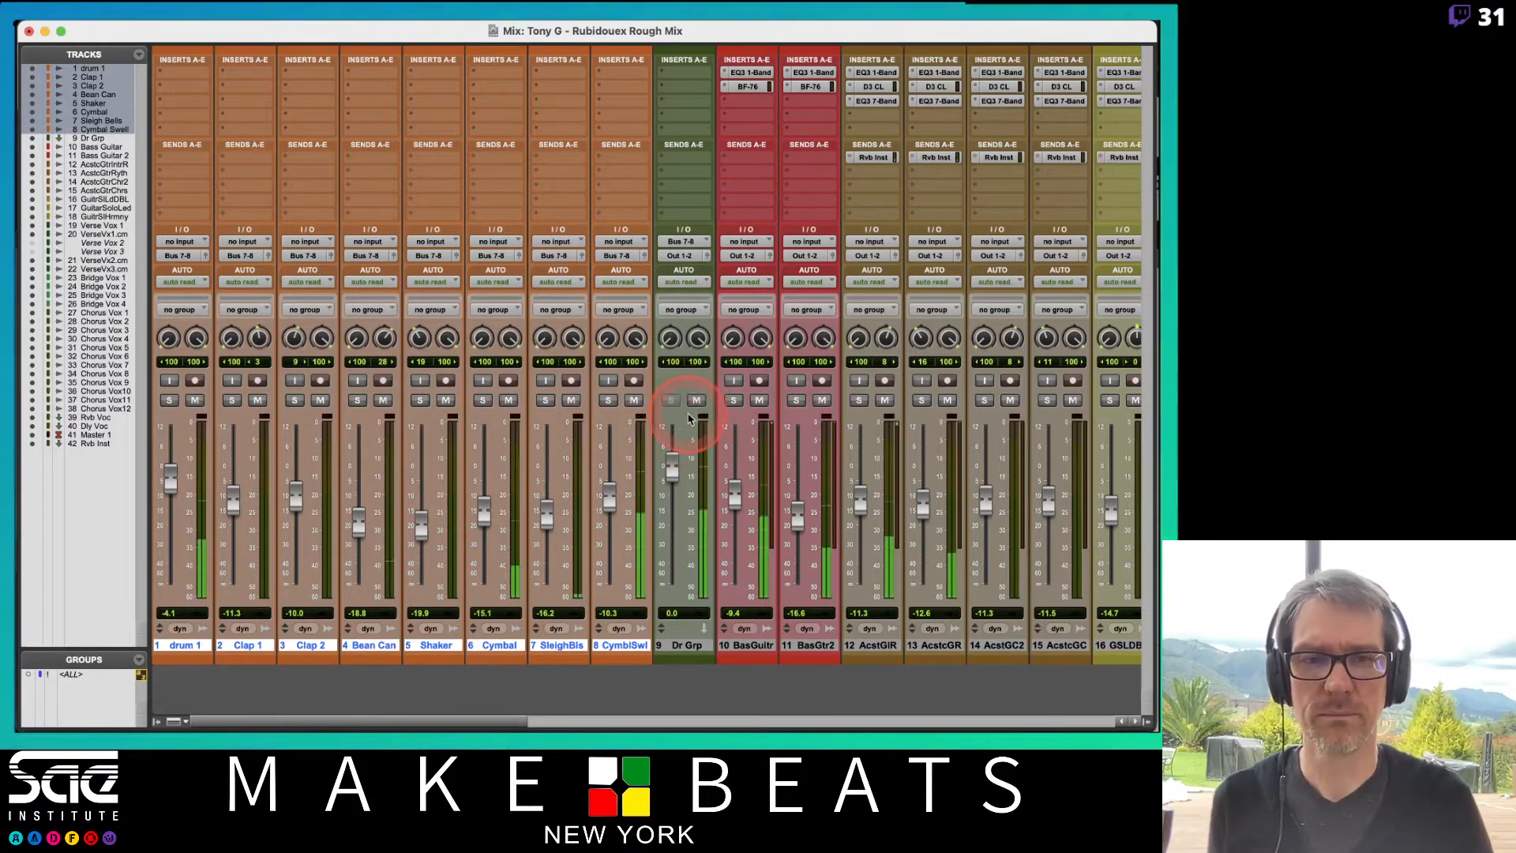
left_click_drag(674, 467, 673, 562)
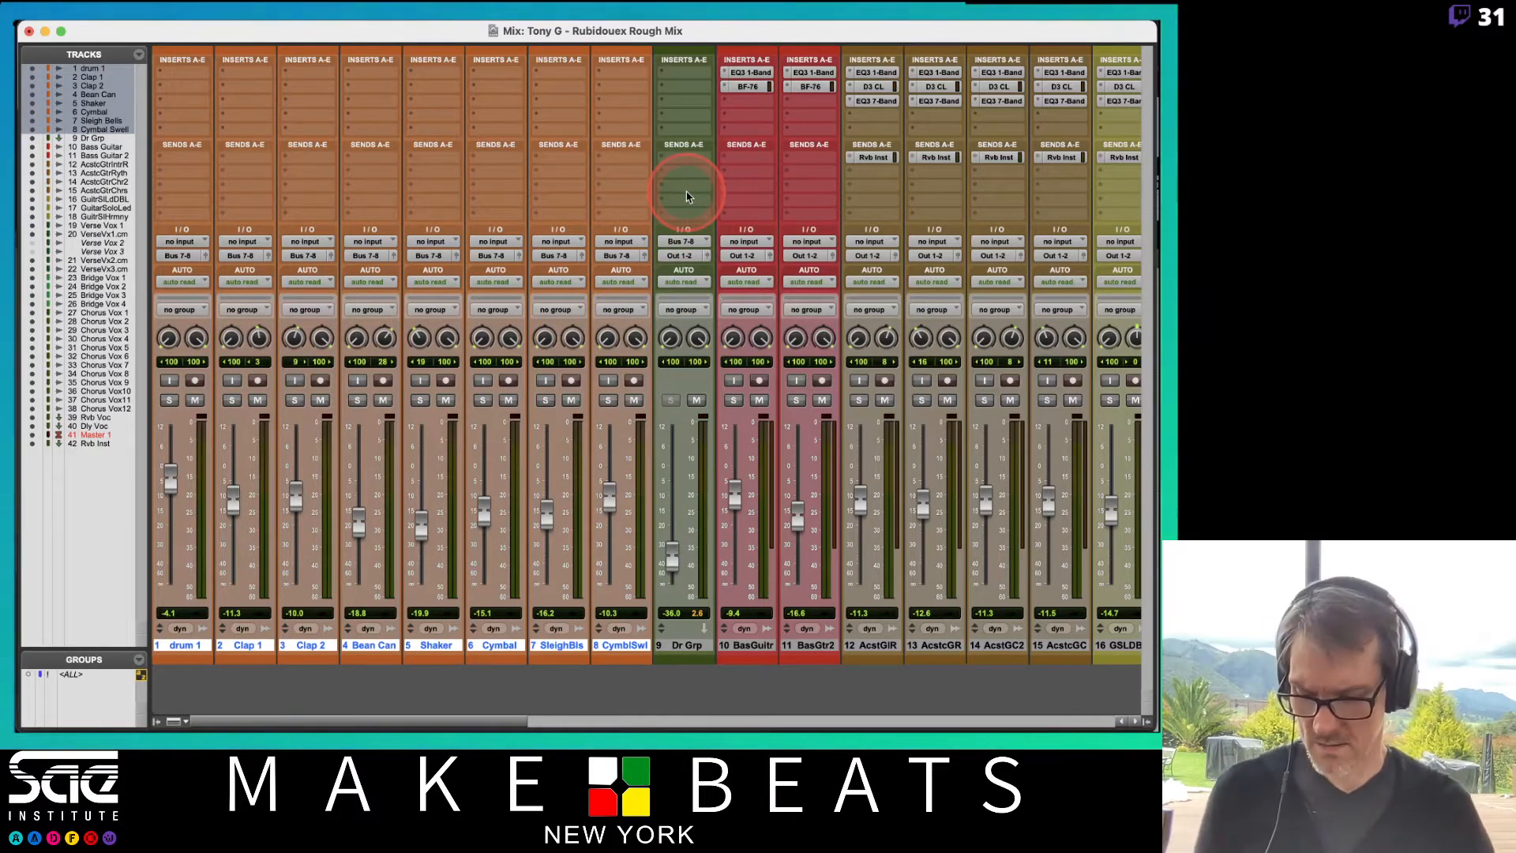
Step: Switch to Preview and go to the Drums notes on page 4 of "15 PT Mix Basics-Subgroup Mixing.pdf"
key("super+Tab")
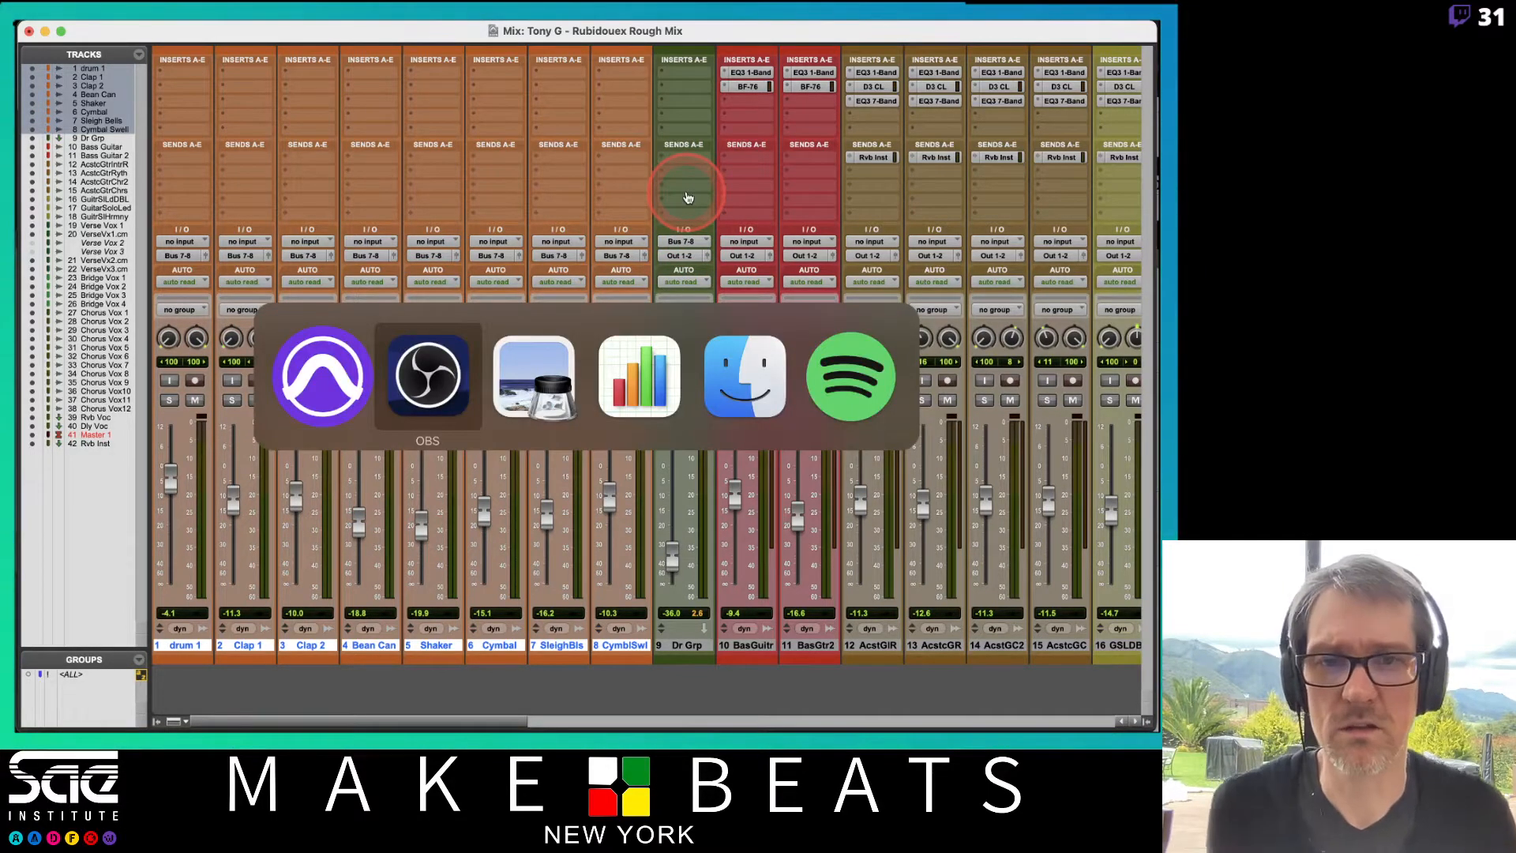
key("super+Tab")
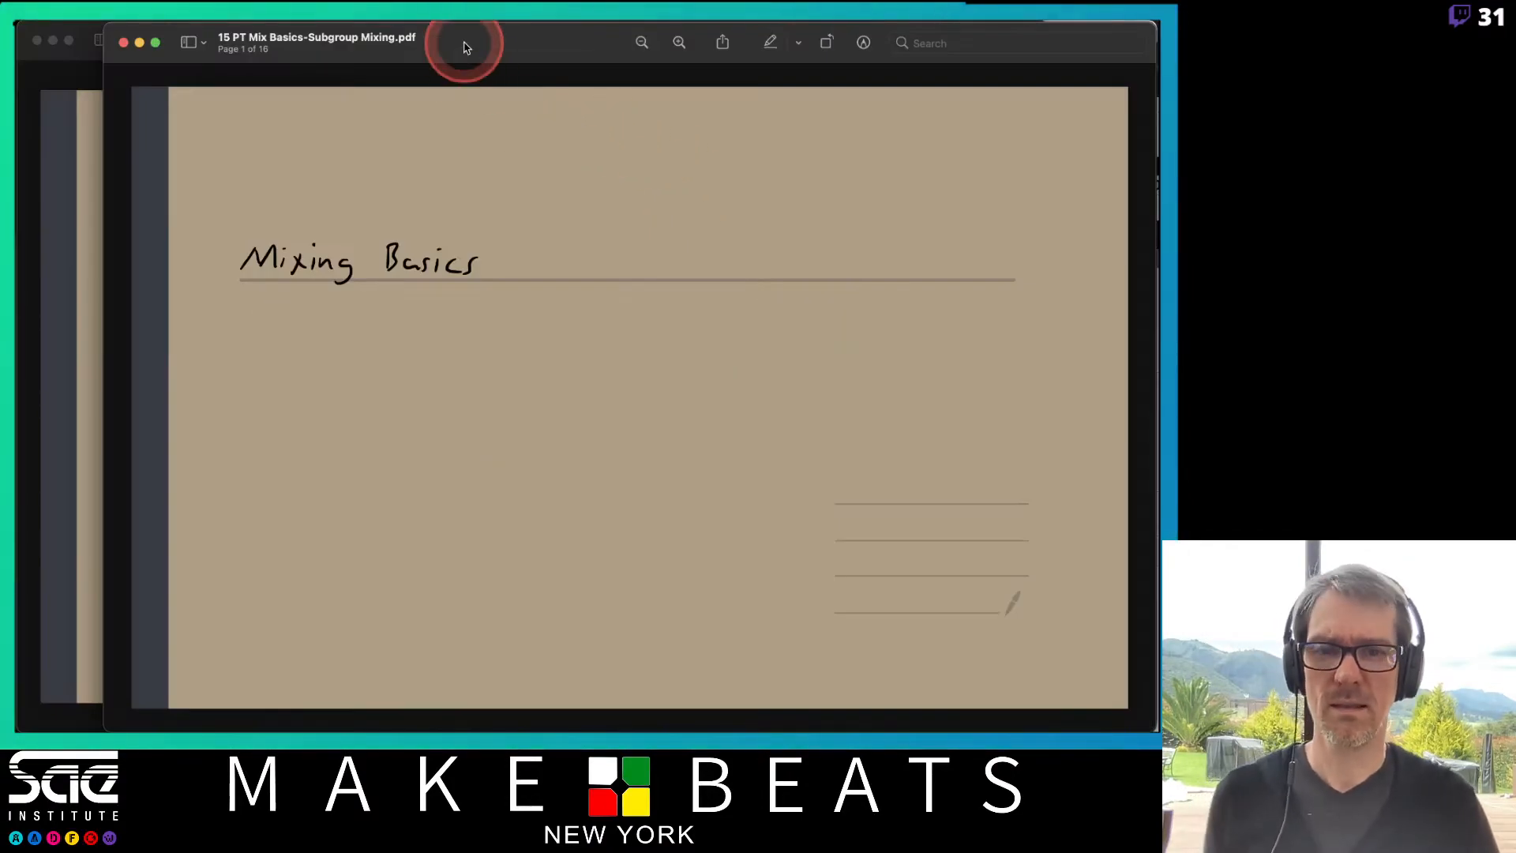
key("Down")
key("Down")
key("Down")
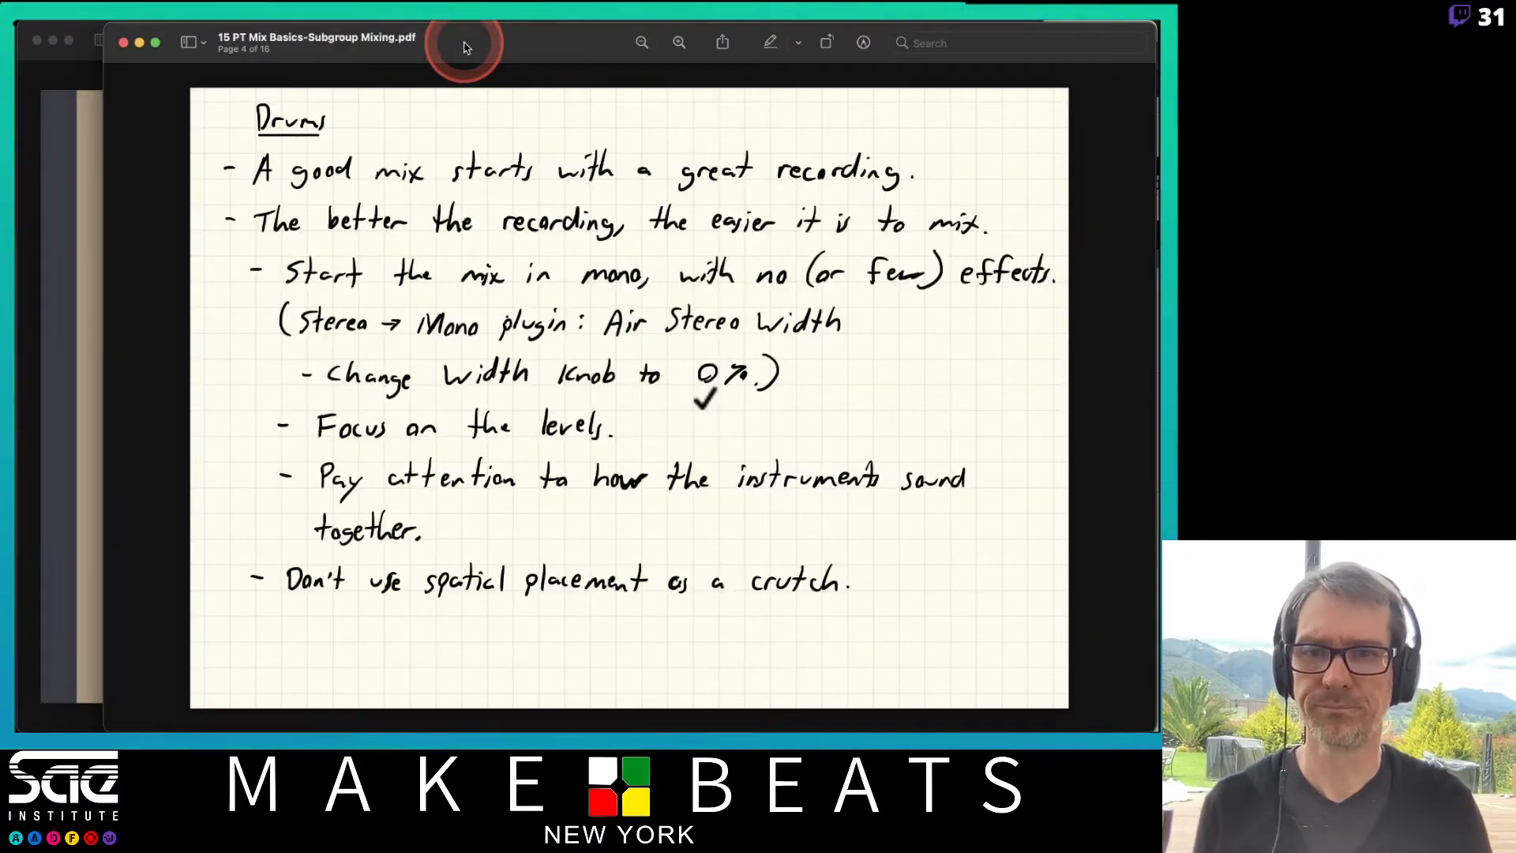
Step: Read through the notes on solo safe, subgroup mixing, instruments to subgroup and aux tracks, ending at Subgrouping Tracks on page 11
key("Down")
key("Down")
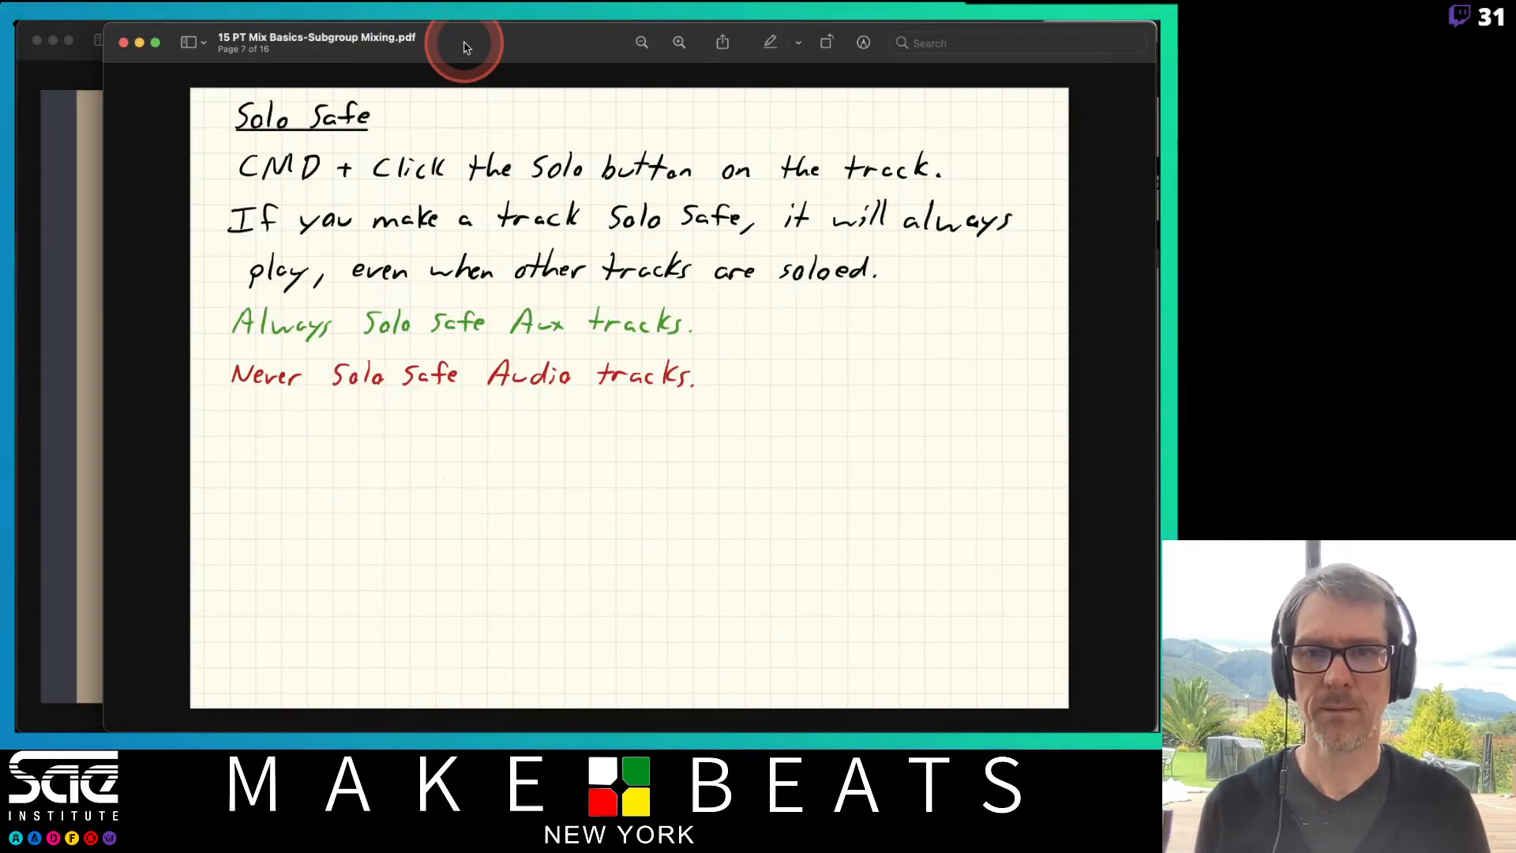
key("Down")
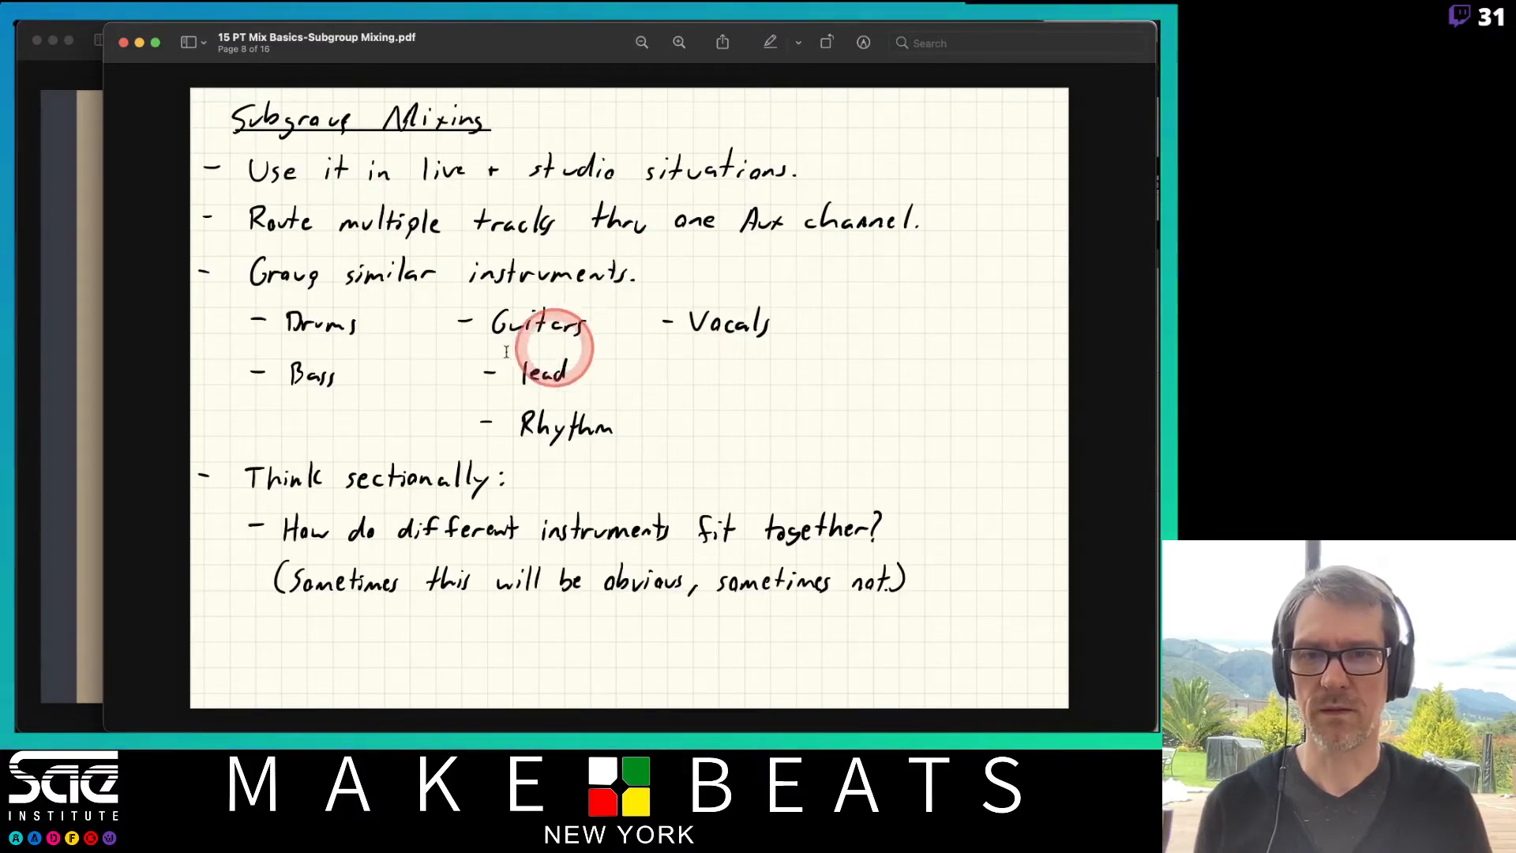
key("Down")
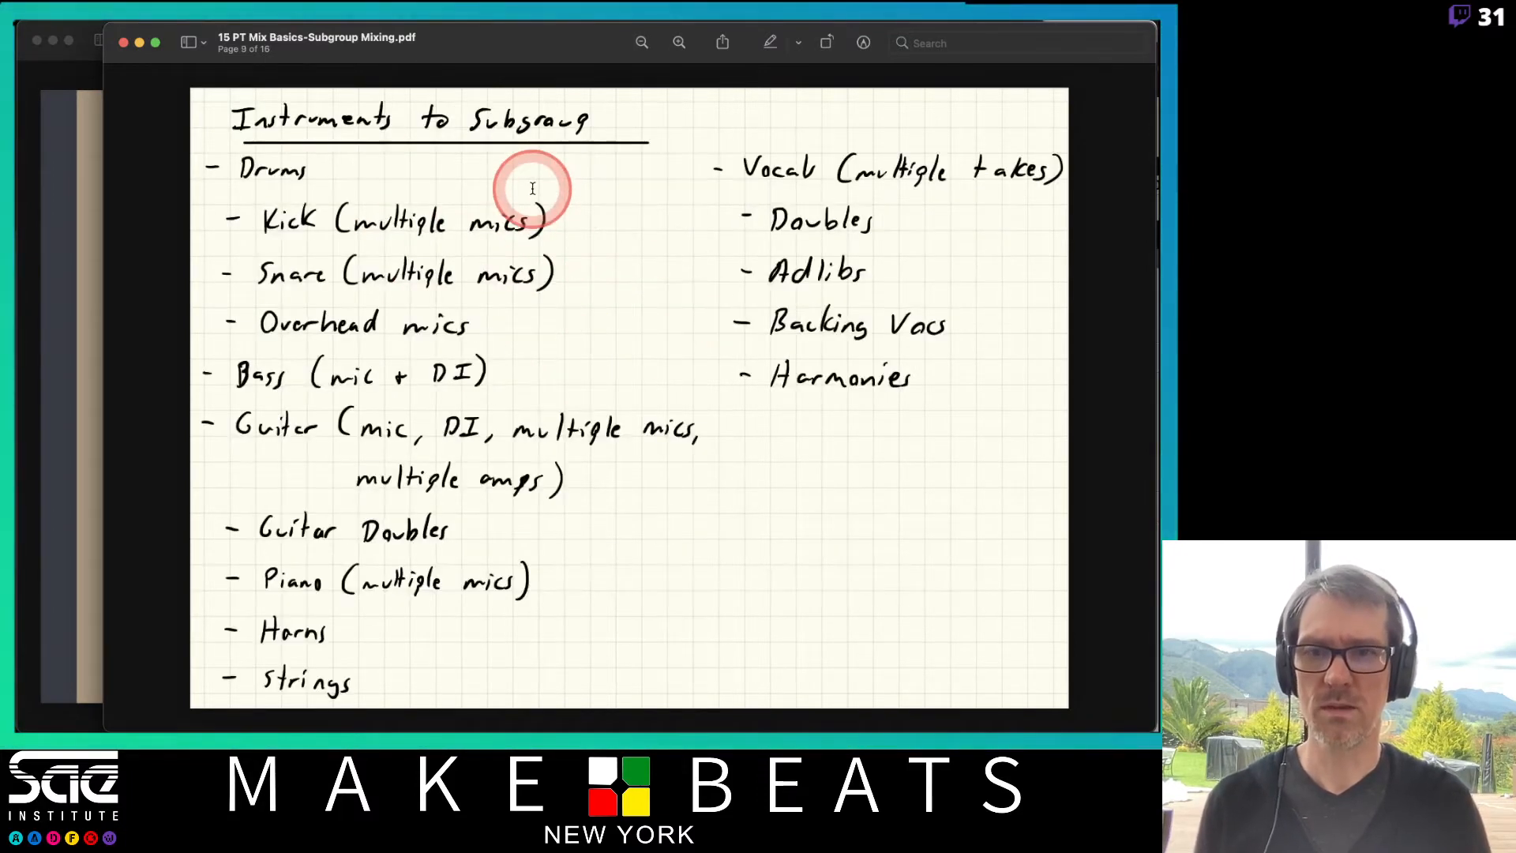
key("Down")
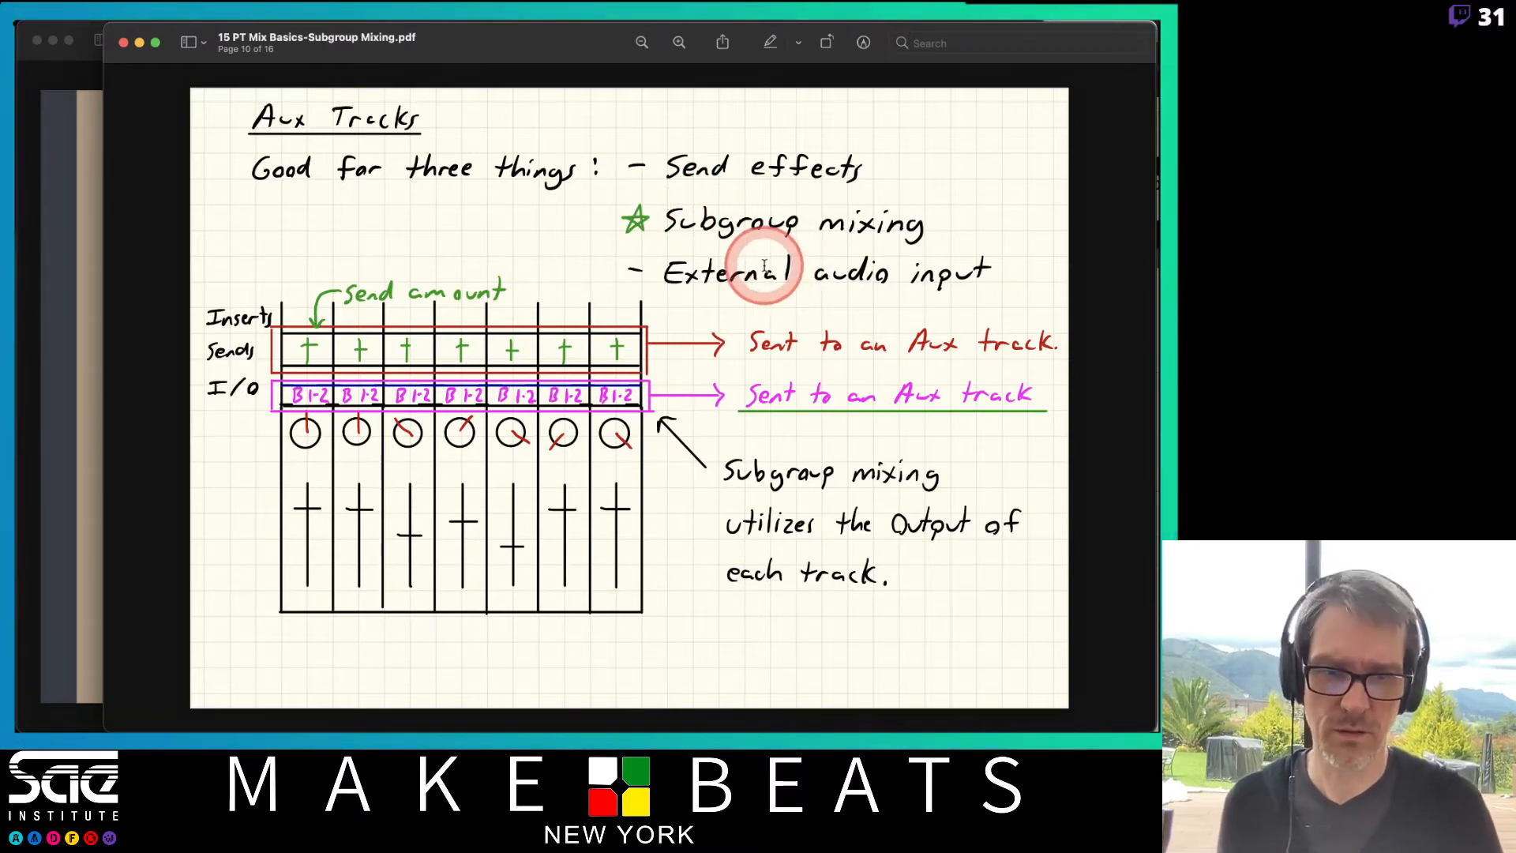
key("Down")
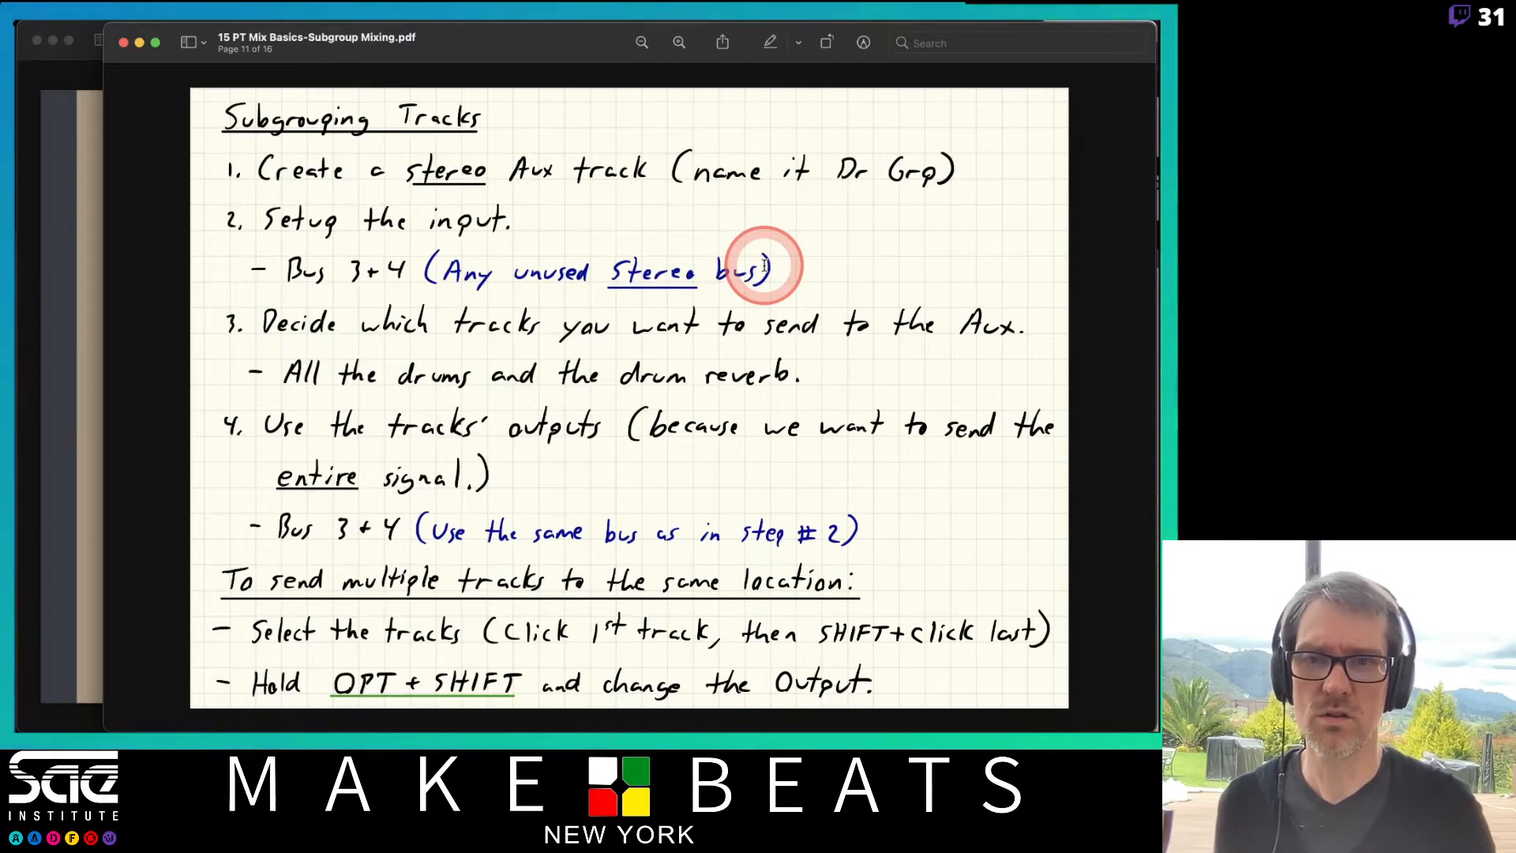
key("Up")
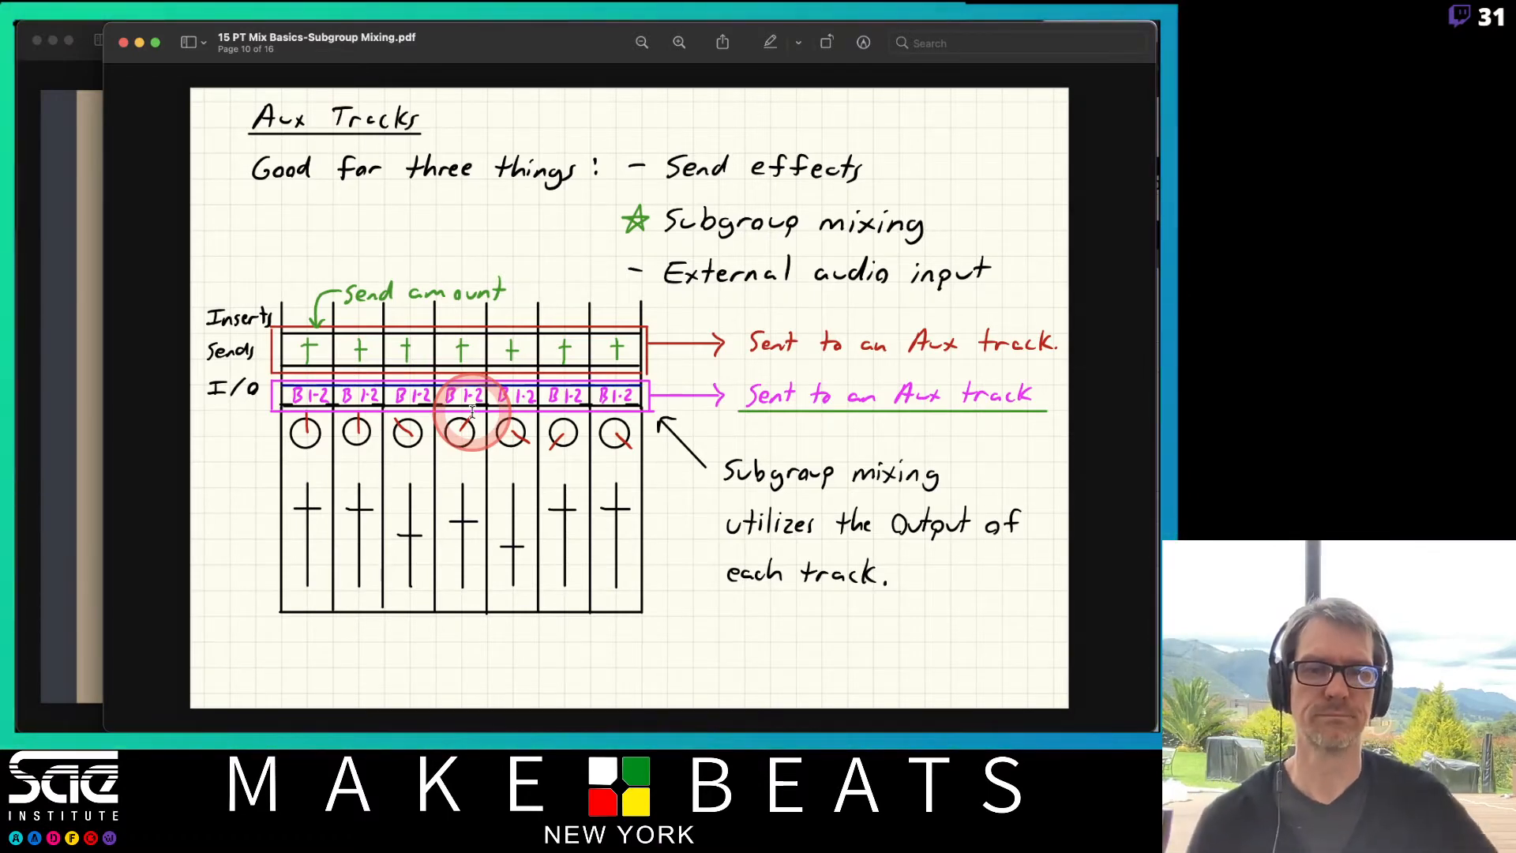
key("Down")
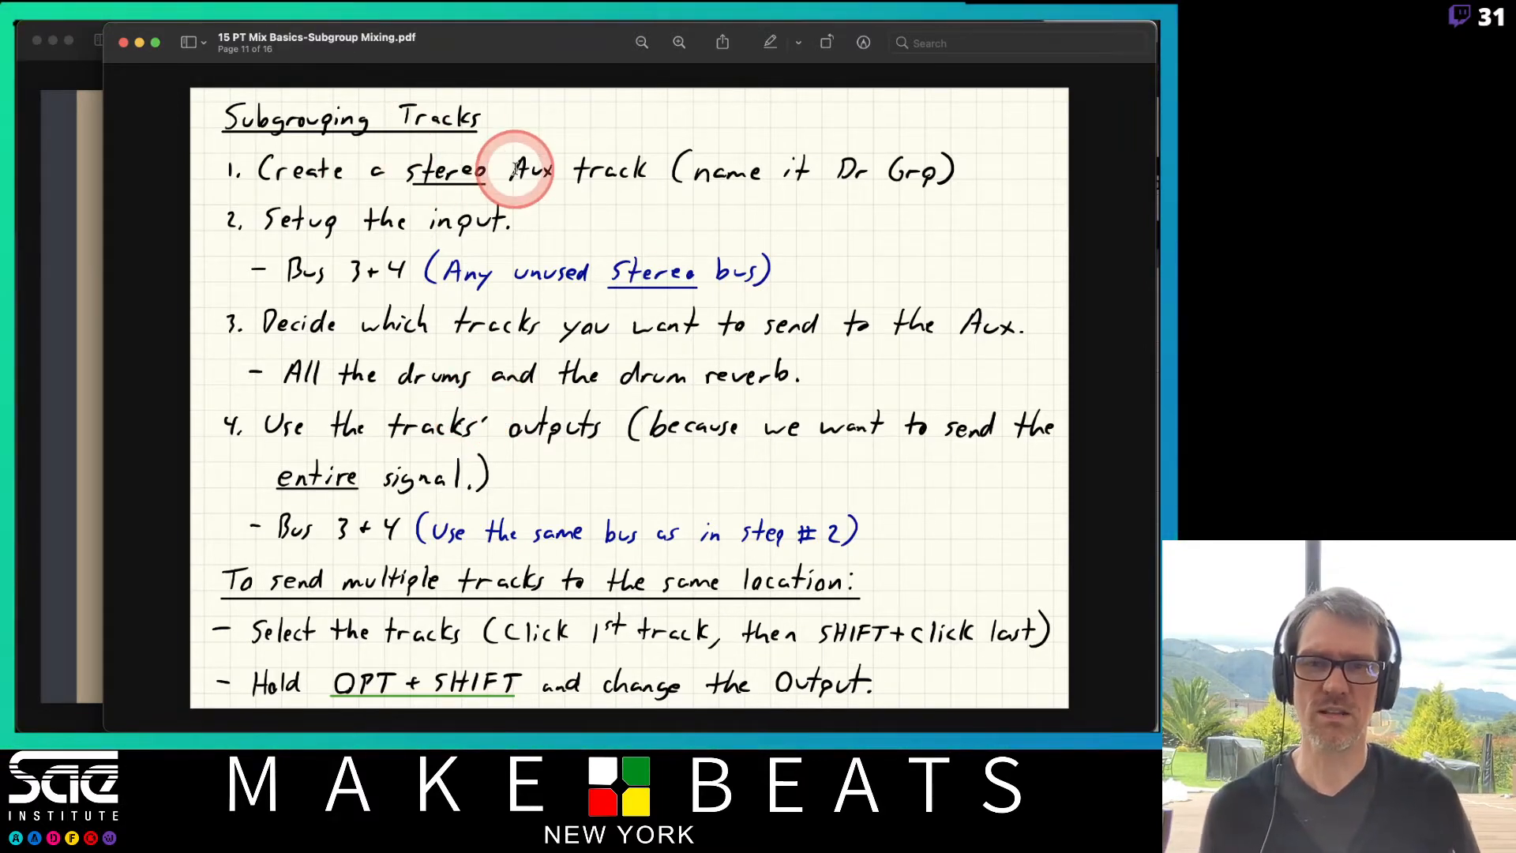
Step: Switch to Pro Tools and bring up the session's Mix window
key("super+Tab")
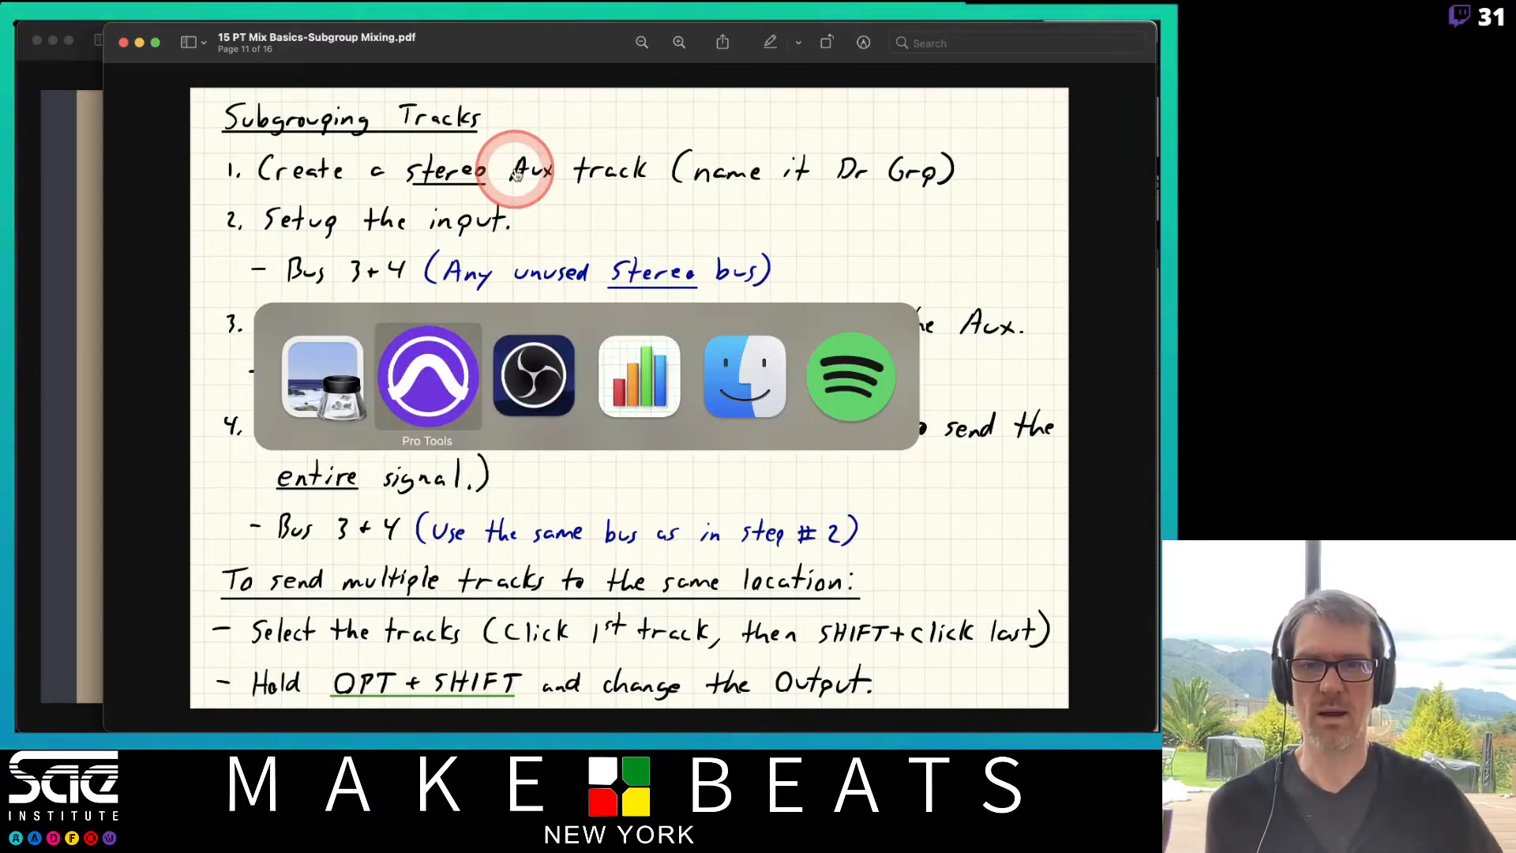
key("super+Tab")
key("super+Tab")
key("super+Tab")
key("super+Tab")
key("super+Tab")
key("super+Tab")
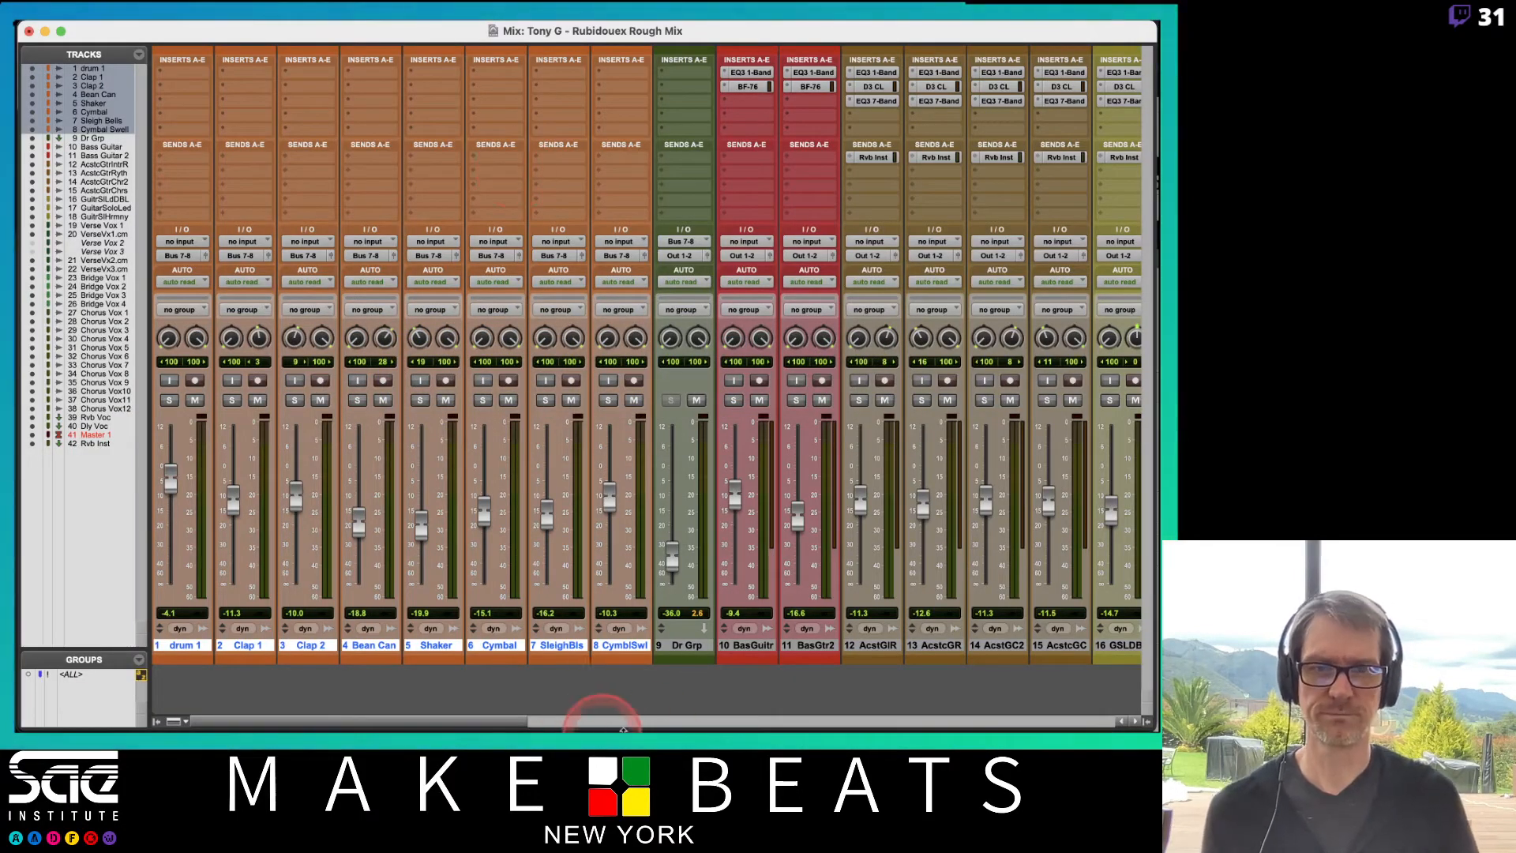
Step: Create a stereo aux track named Voc Vrs Grp after VerseVx3.cm and set its input to the stereo Bus 9-10
left_click(612, 721)
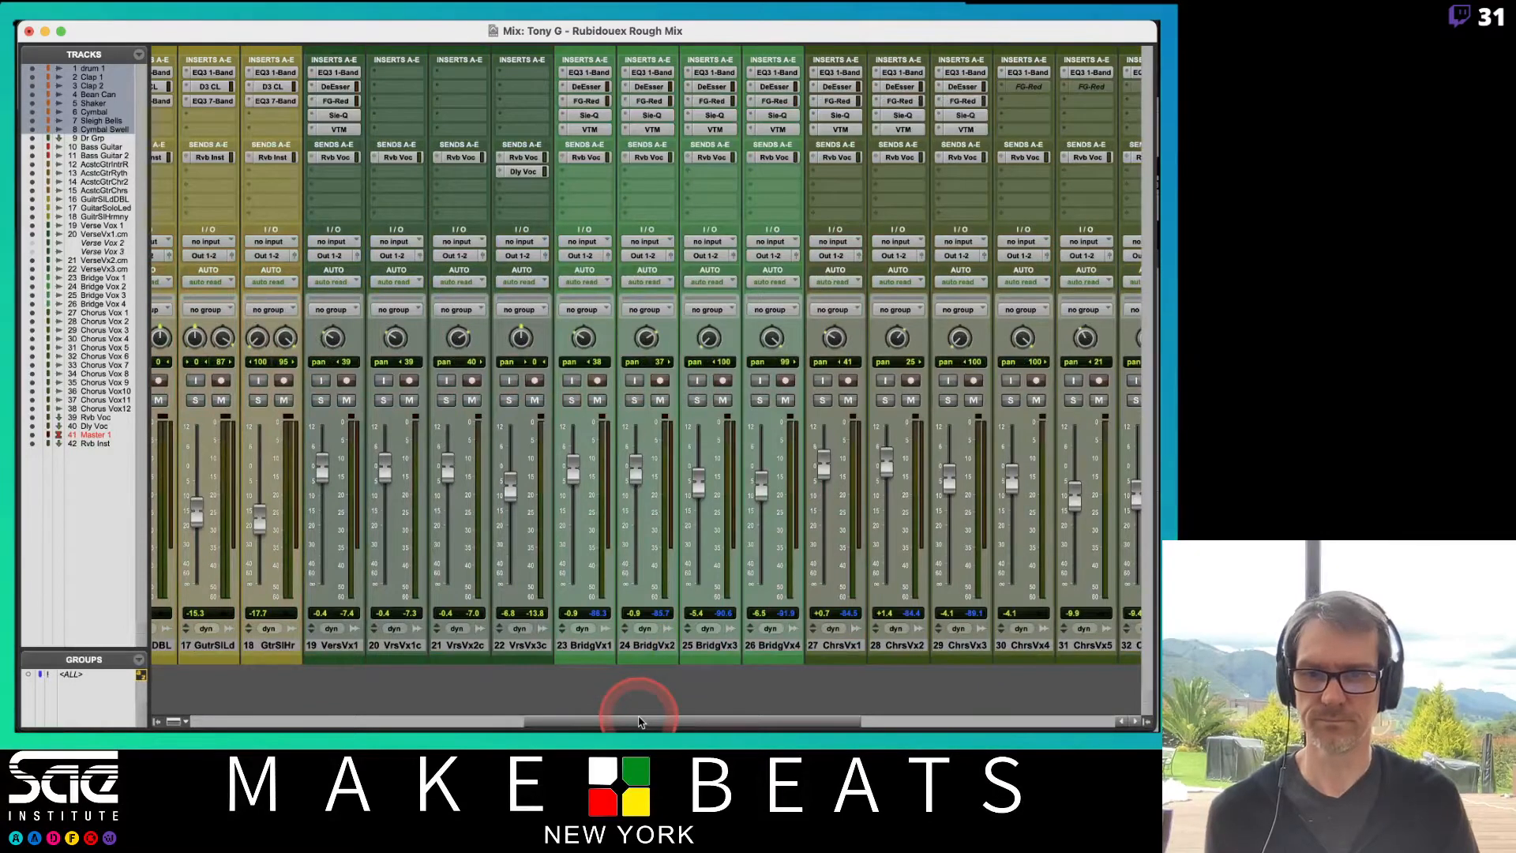
left_click(519, 645)
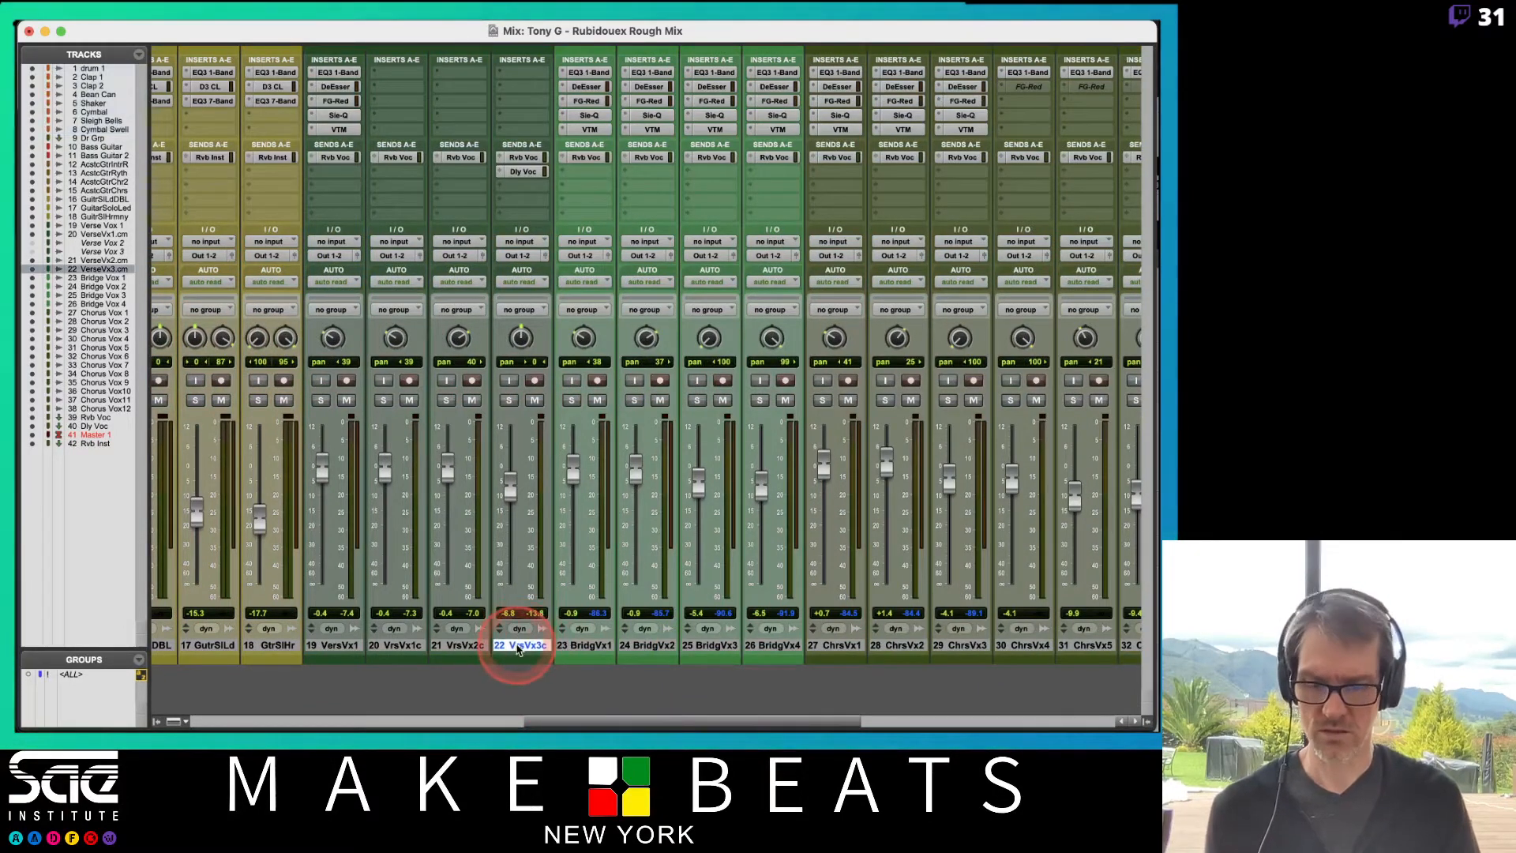
key("super+shift+n")
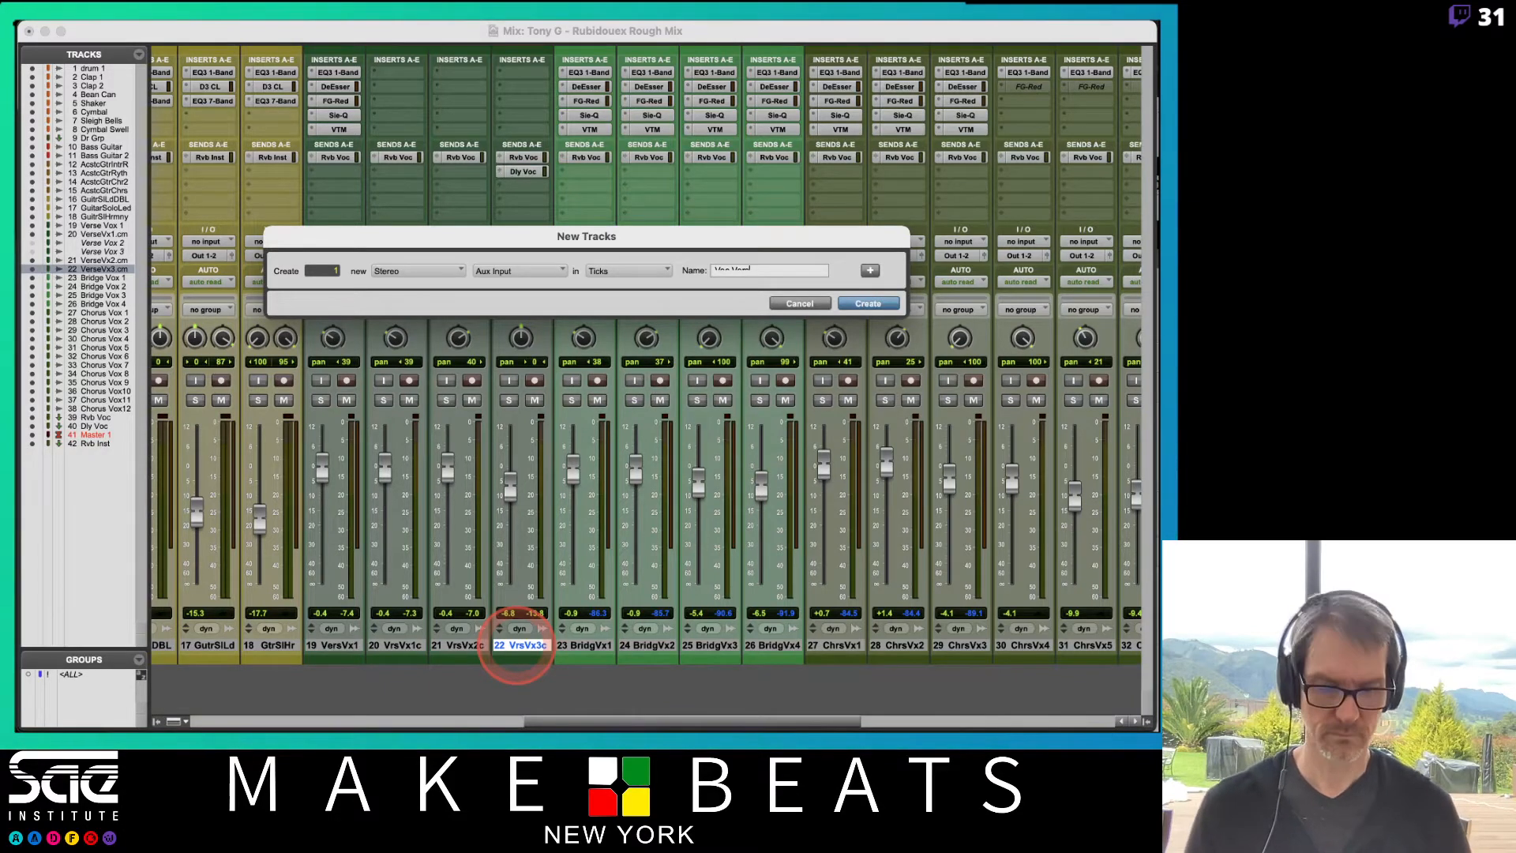
key("BackSpace")
key("BackSpace")
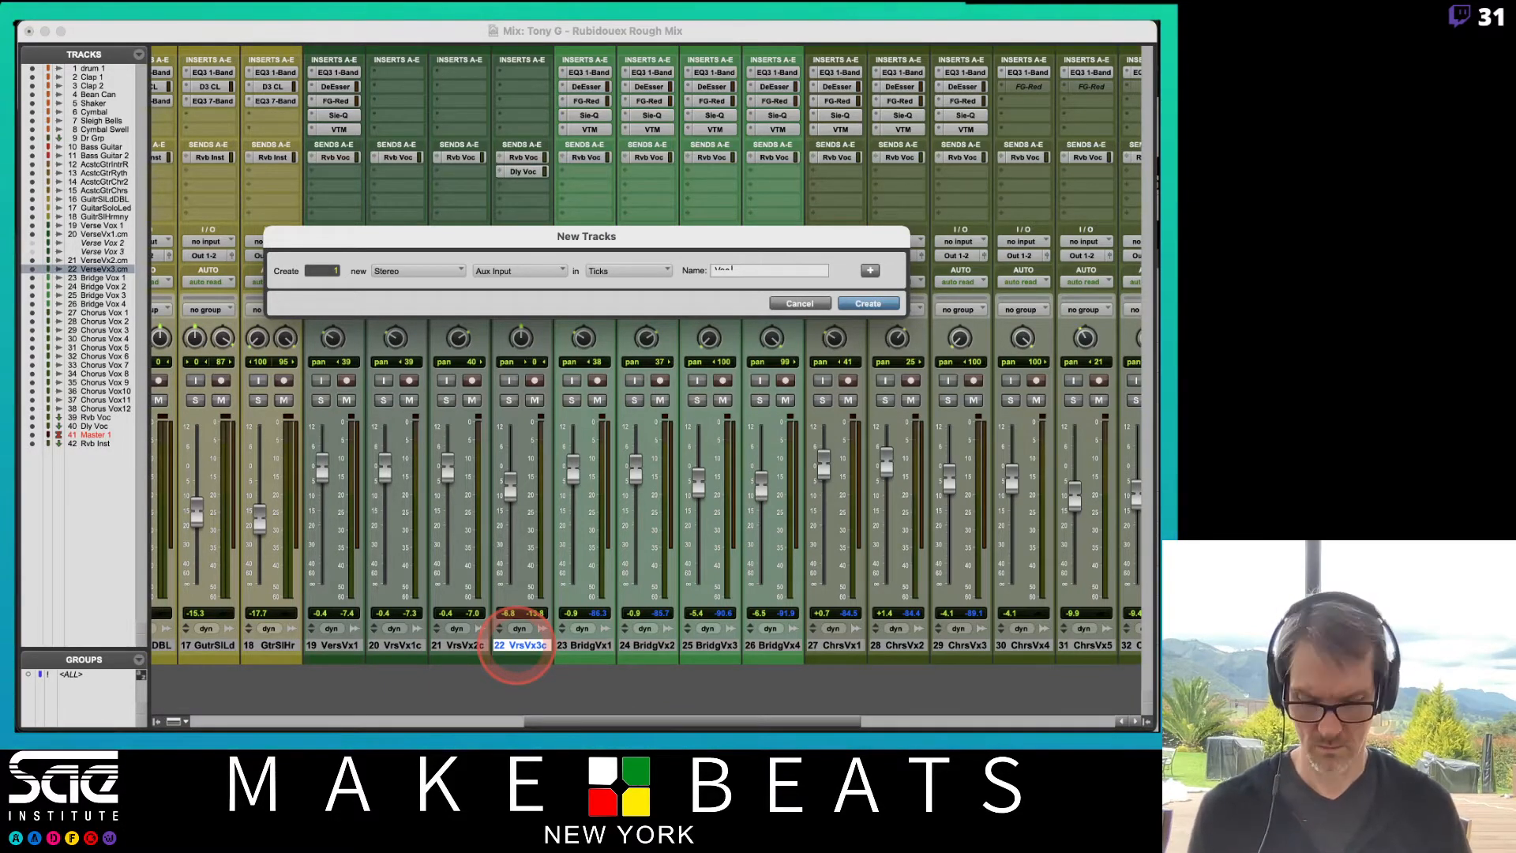
type("Vrs Grp")
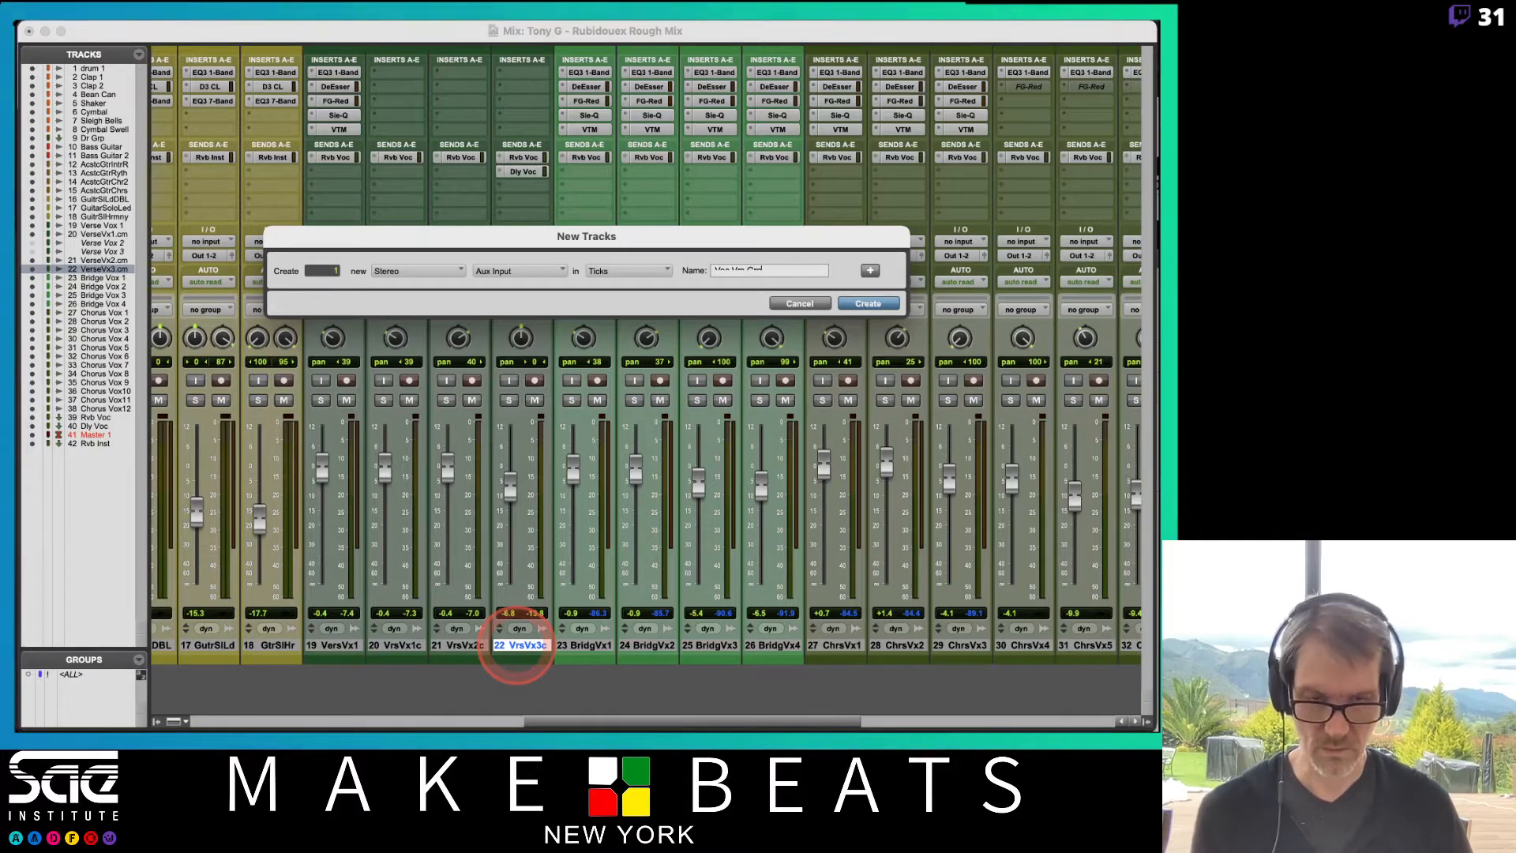
key("Return")
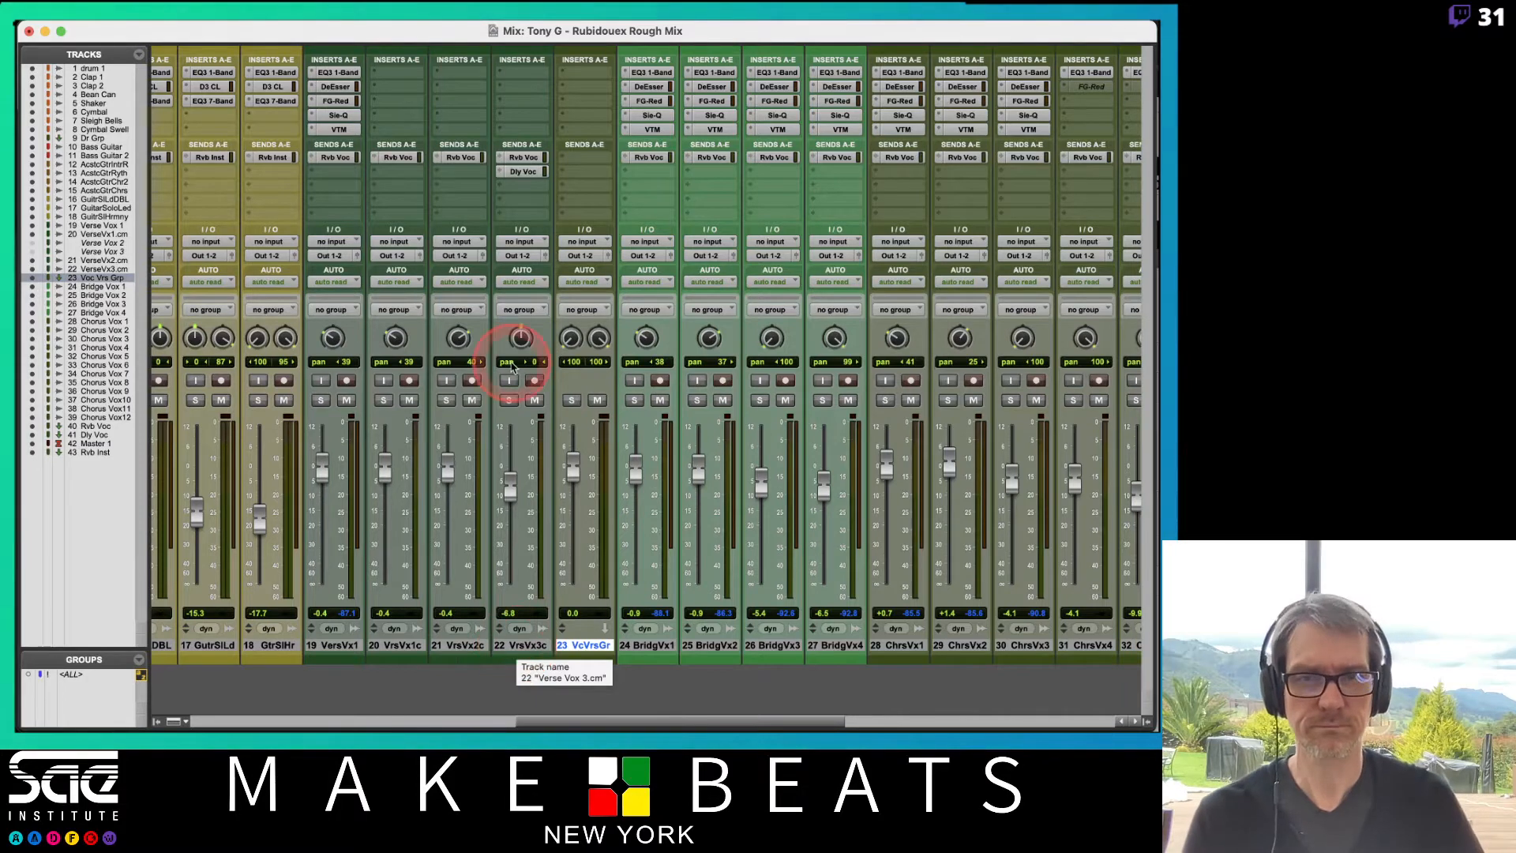
left_click(598, 250)
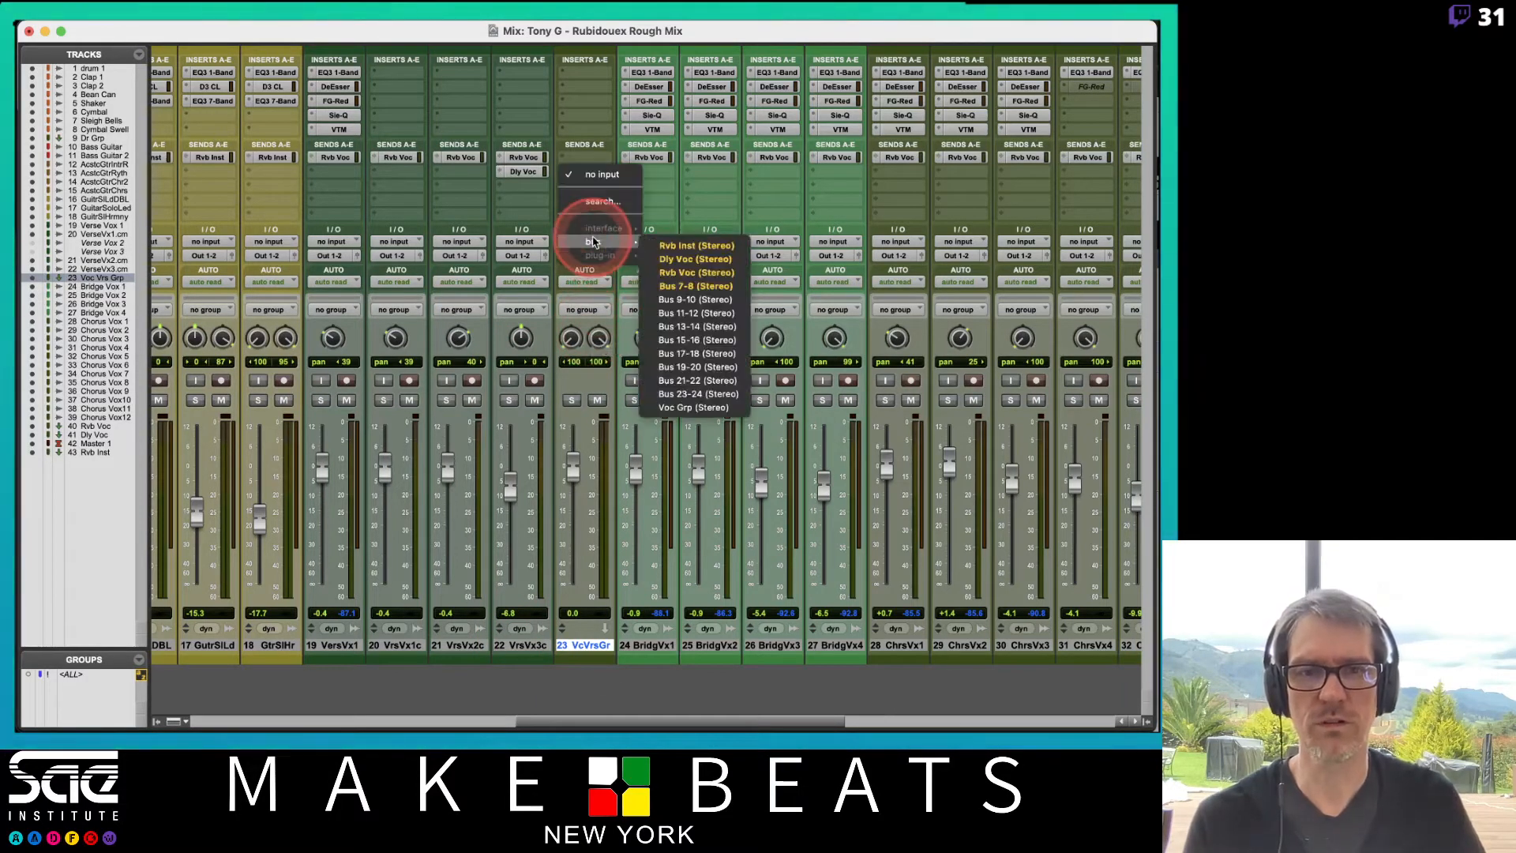
left_click(703, 304)
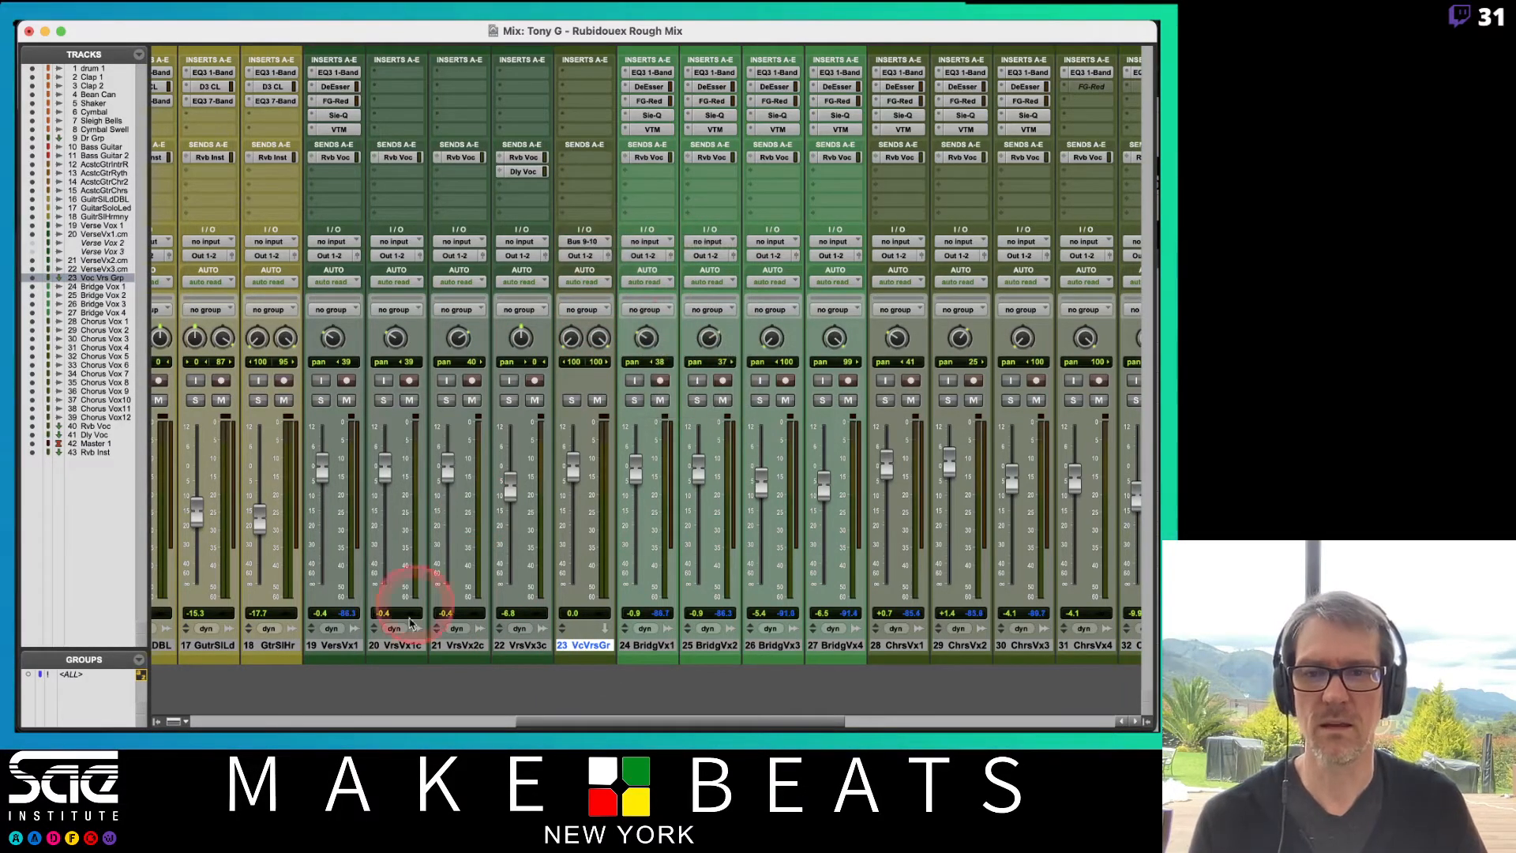
Step: Route the output of Verse Vox 1 to the stereo Bus 9-10
left_click(332, 645)
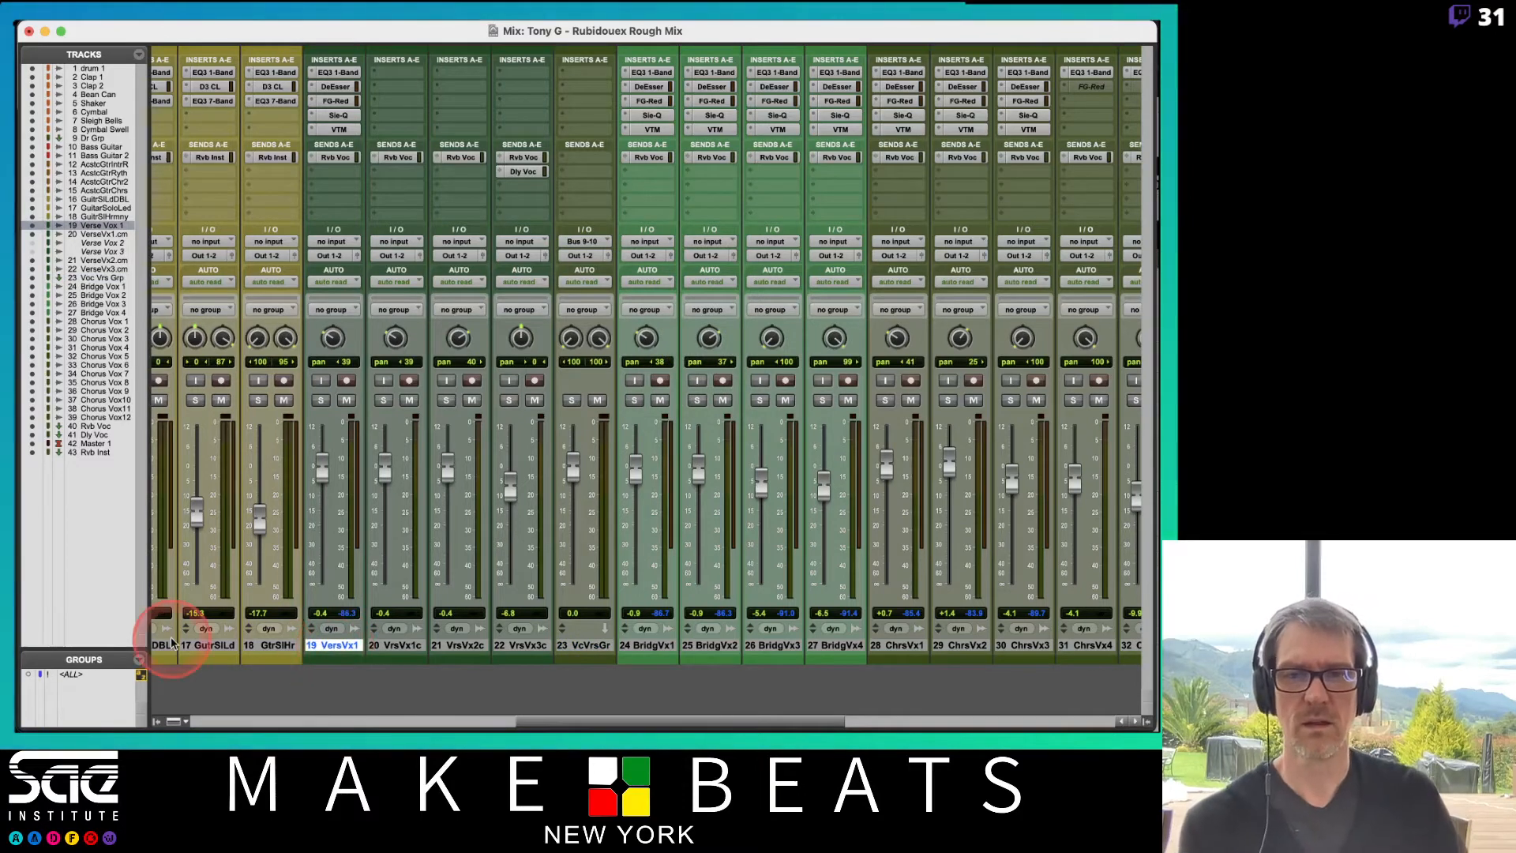
left_click(328, 257)
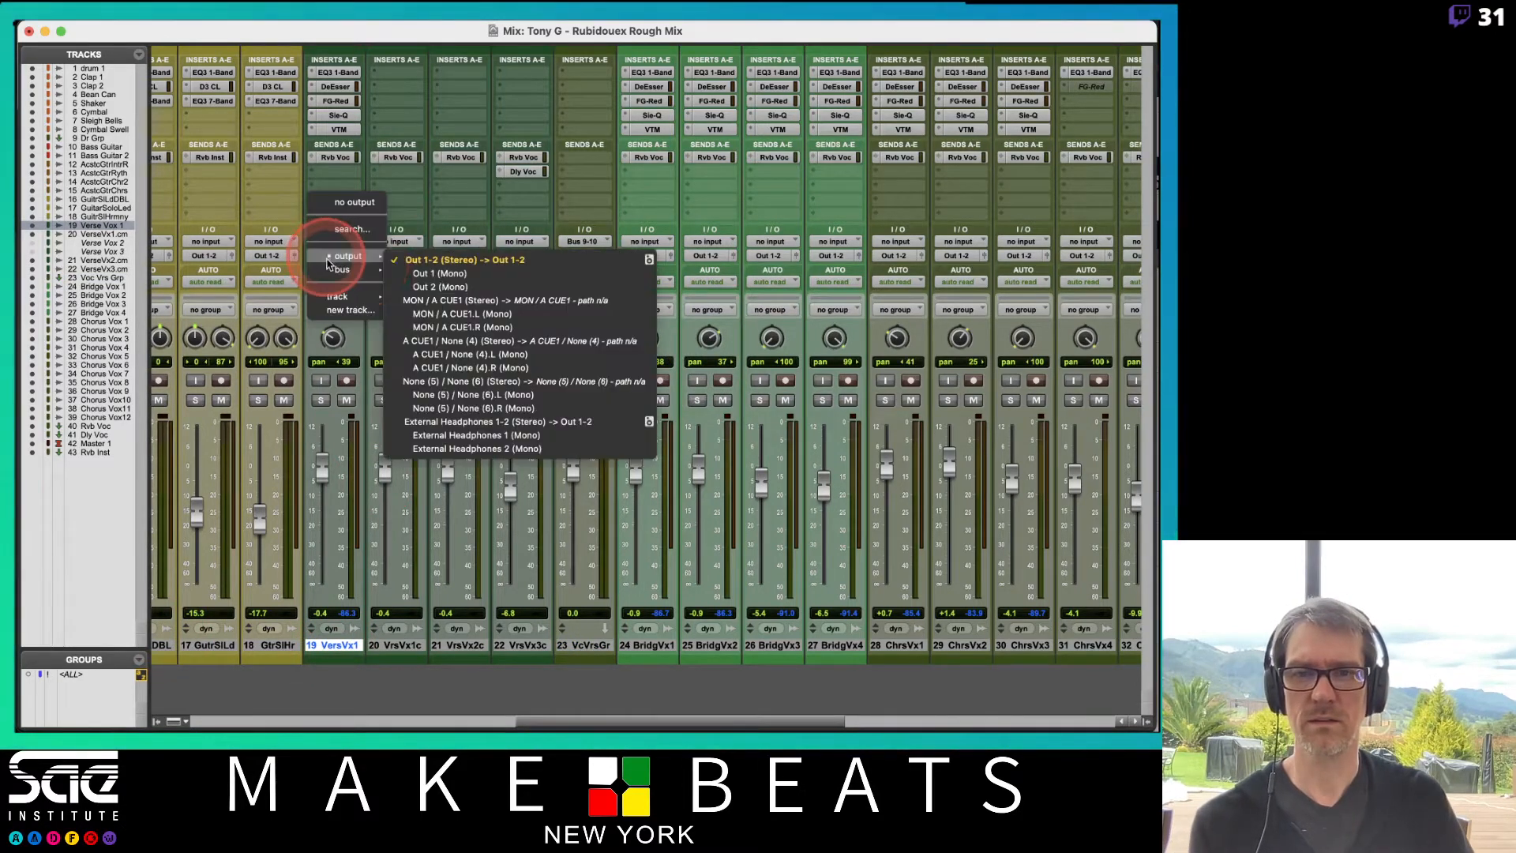
mouse_move(342, 270)
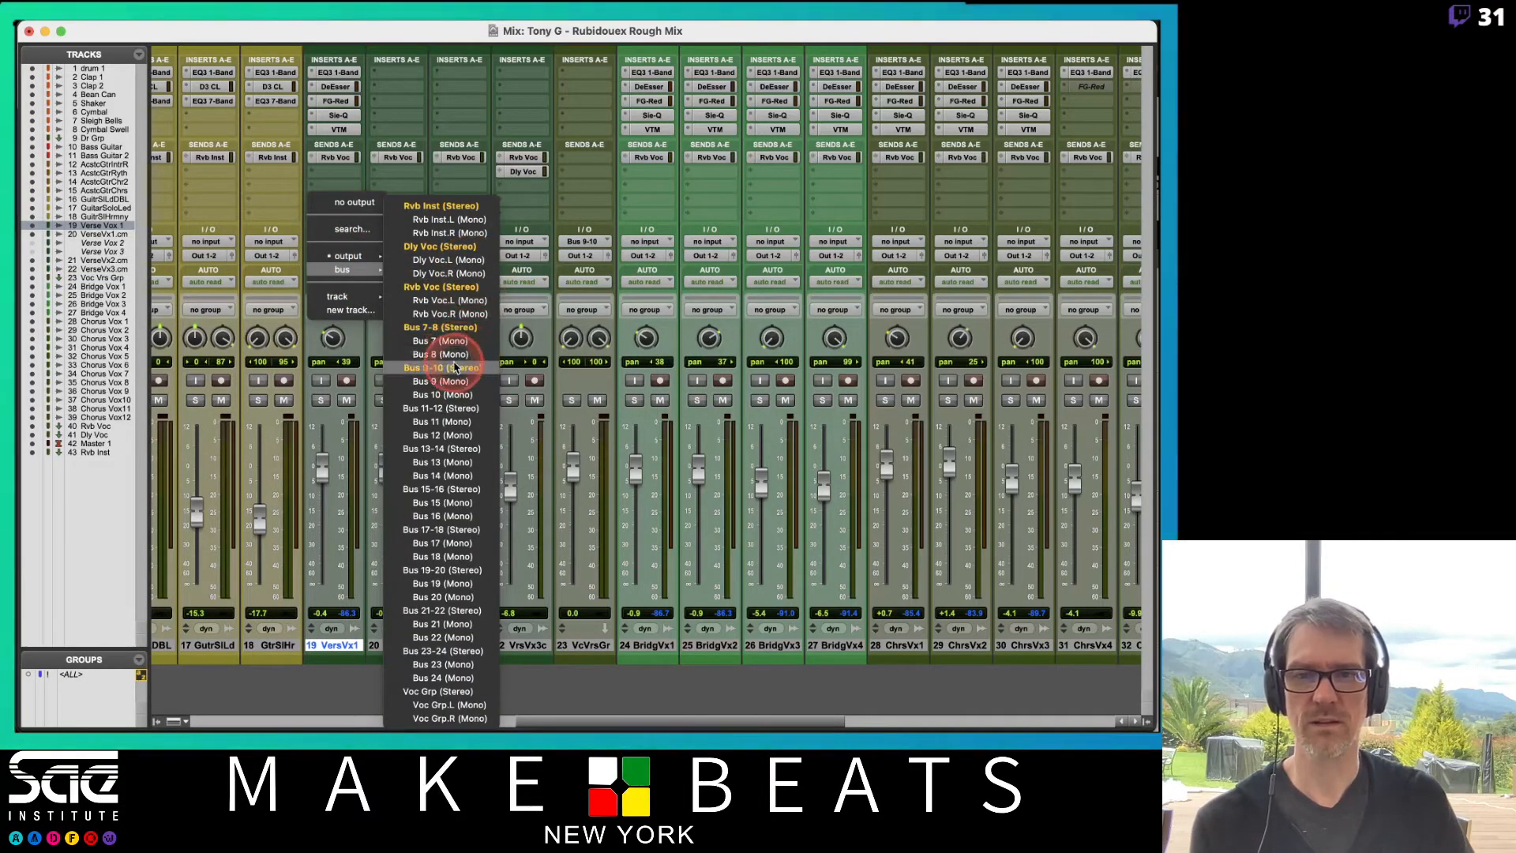
left_click(455, 367)
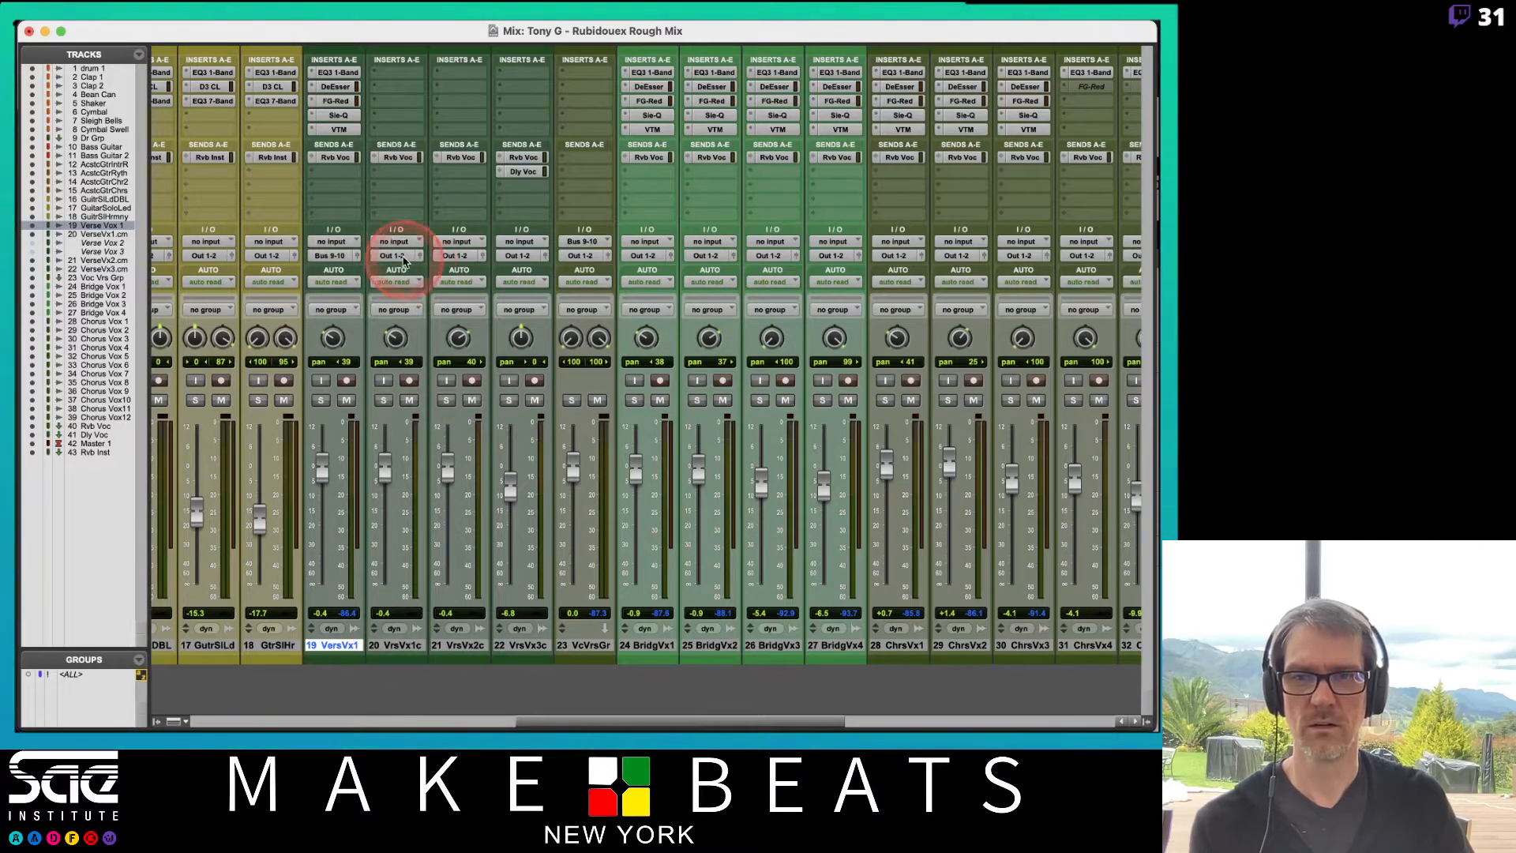
left_click(396, 256)
mouse_move(405, 270)
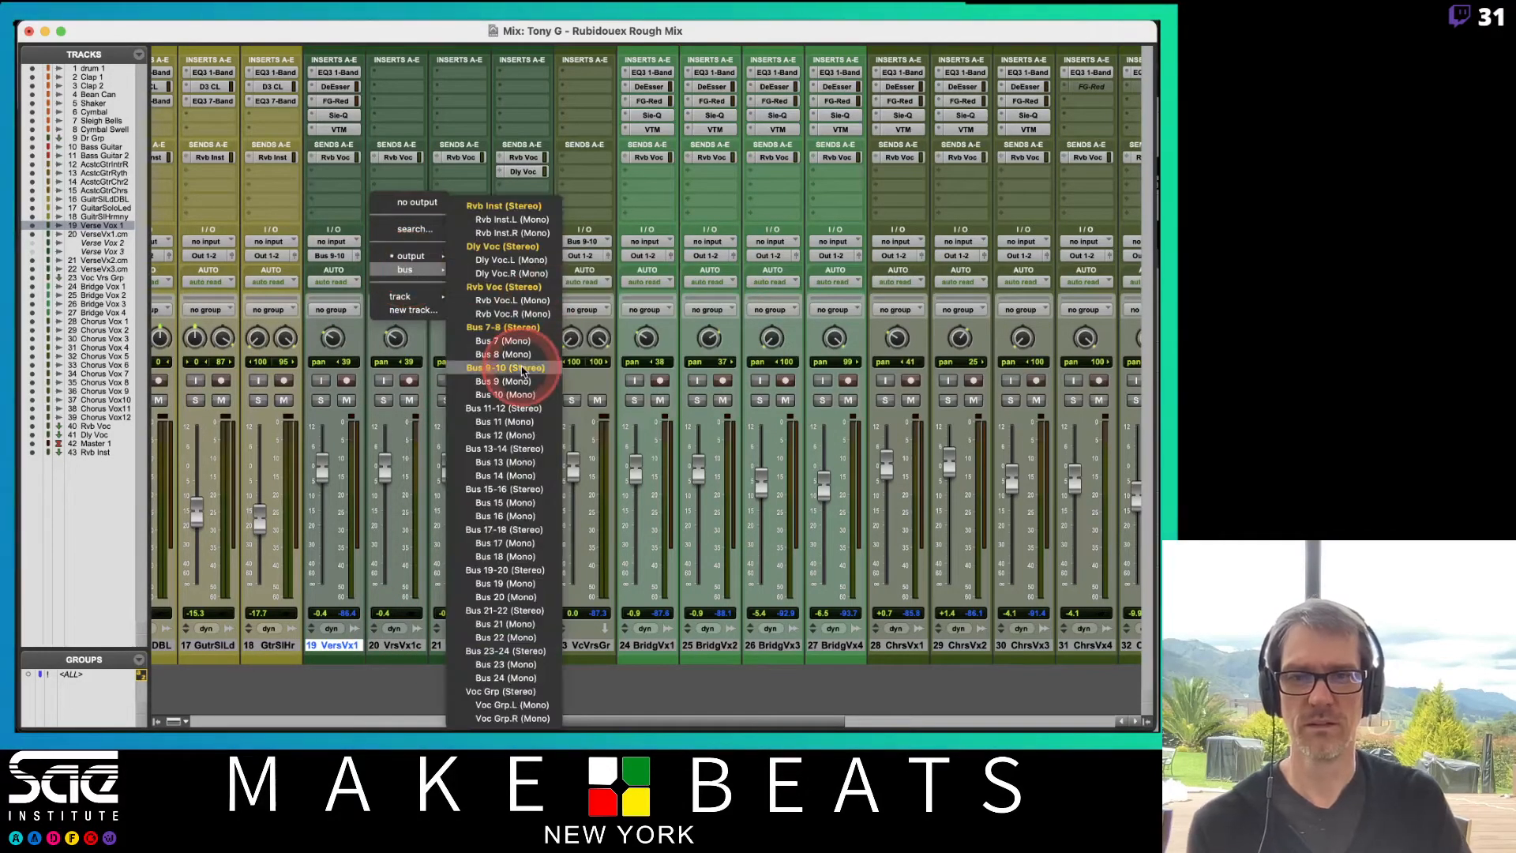
left_click(504, 354)
Step: Route the outputs of VerseVx1.cm, VerseVx2.cm and VerseVx3.cm individually to the stereo Bus 9-10
left_click(409, 258)
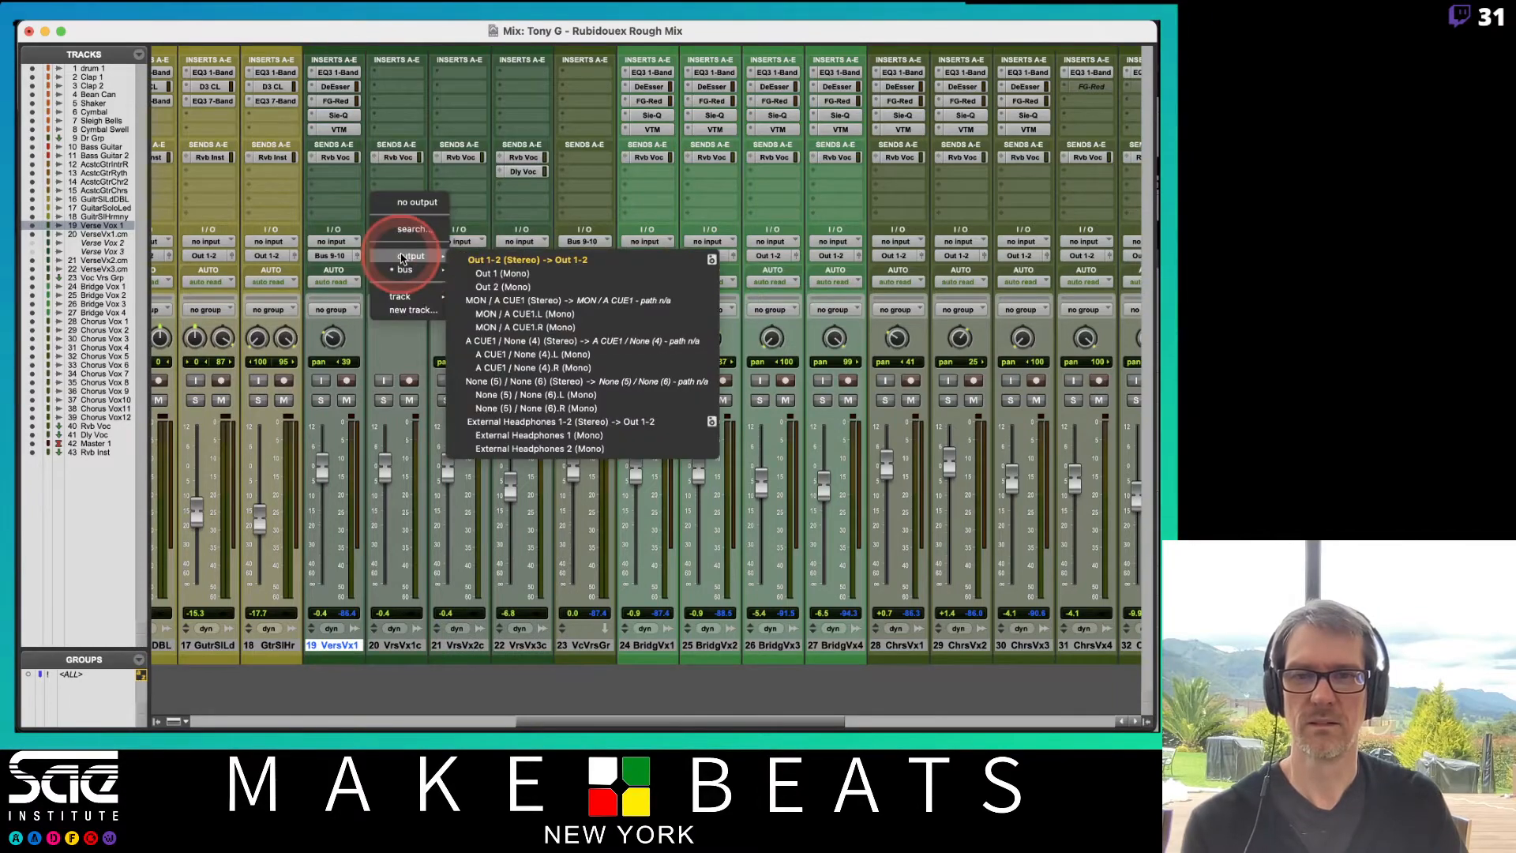
mouse_move(404, 269)
left_click(499, 369)
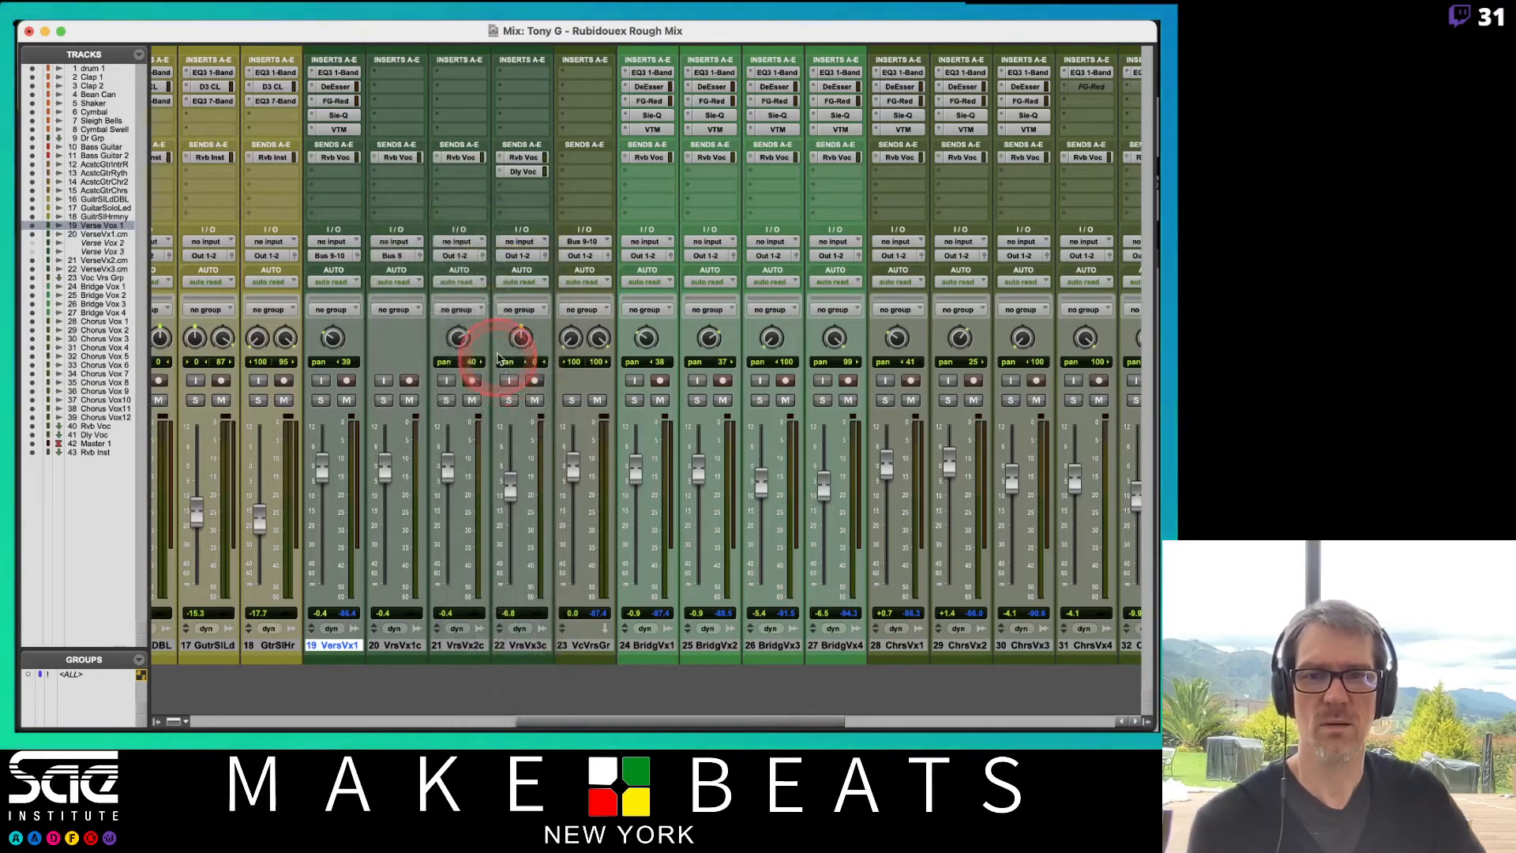
left_click(456, 255)
mouse_move(474, 269)
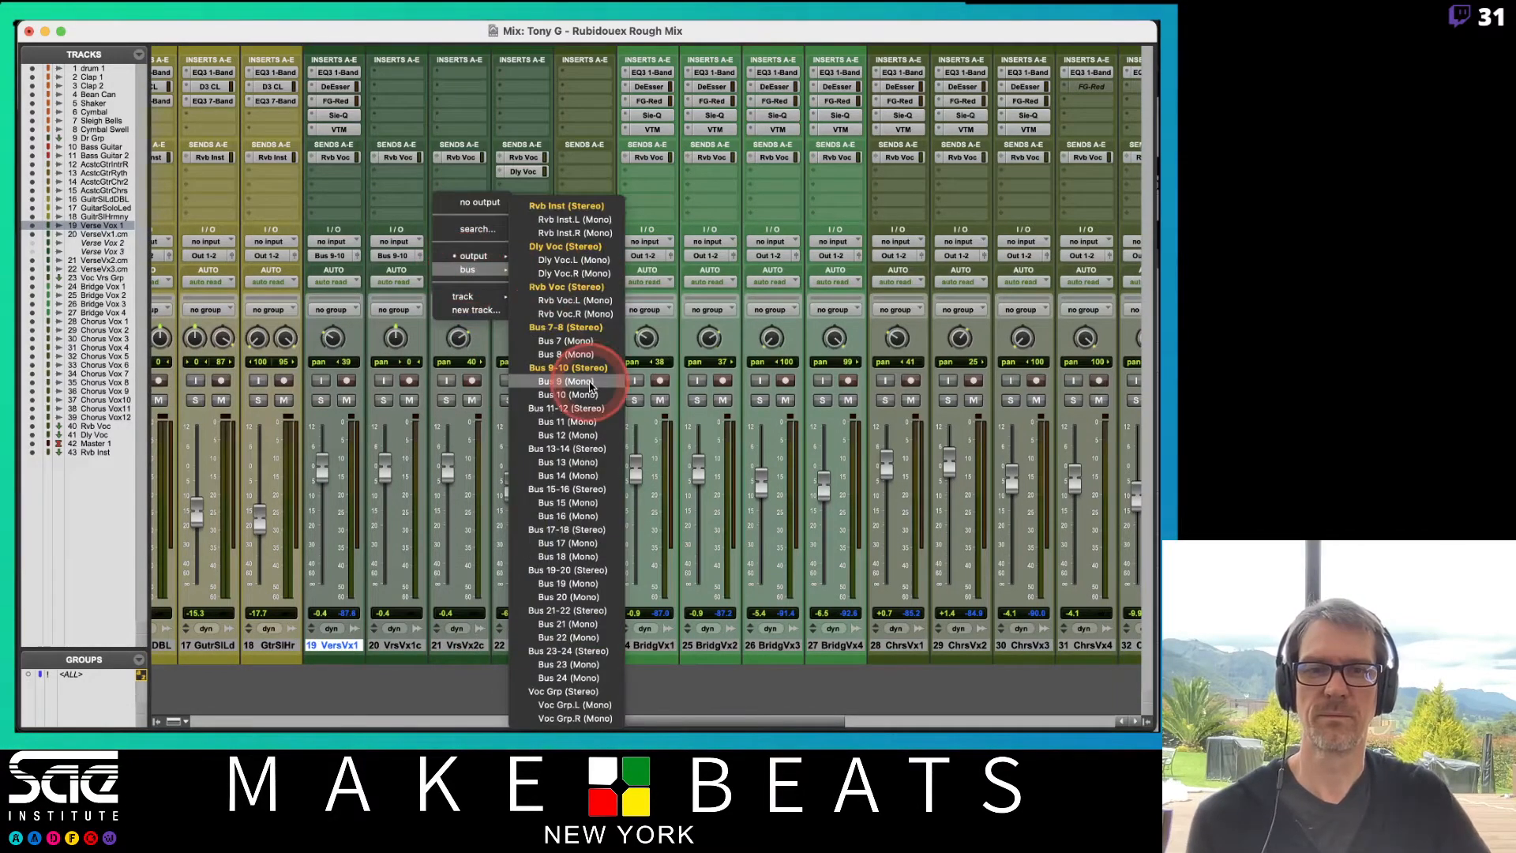
left_click(568, 368)
left_click(514, 256)
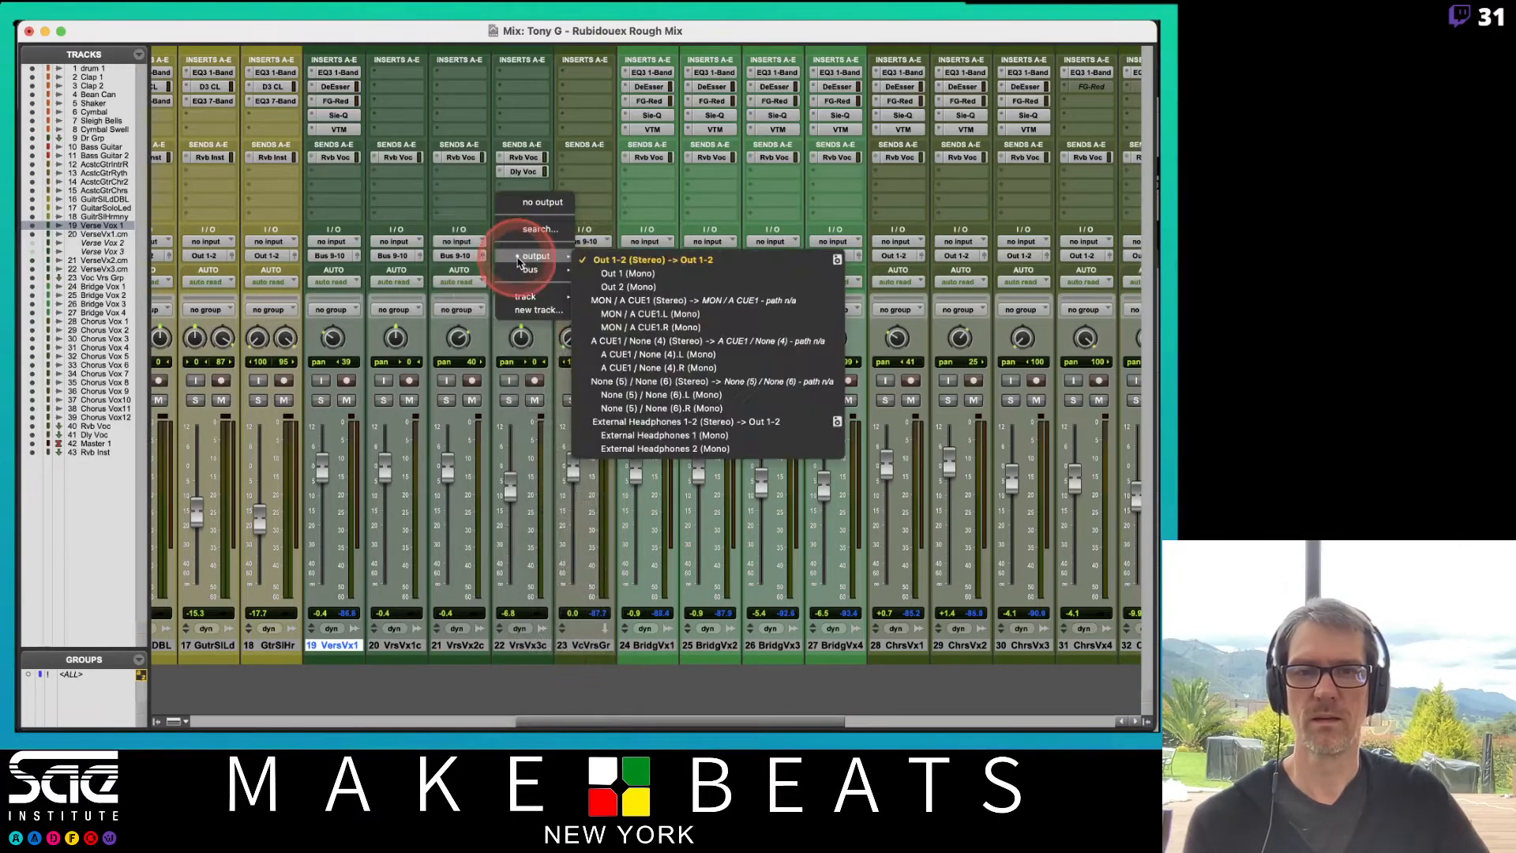
mouse_move(527, 270)
left_click(630, 368)
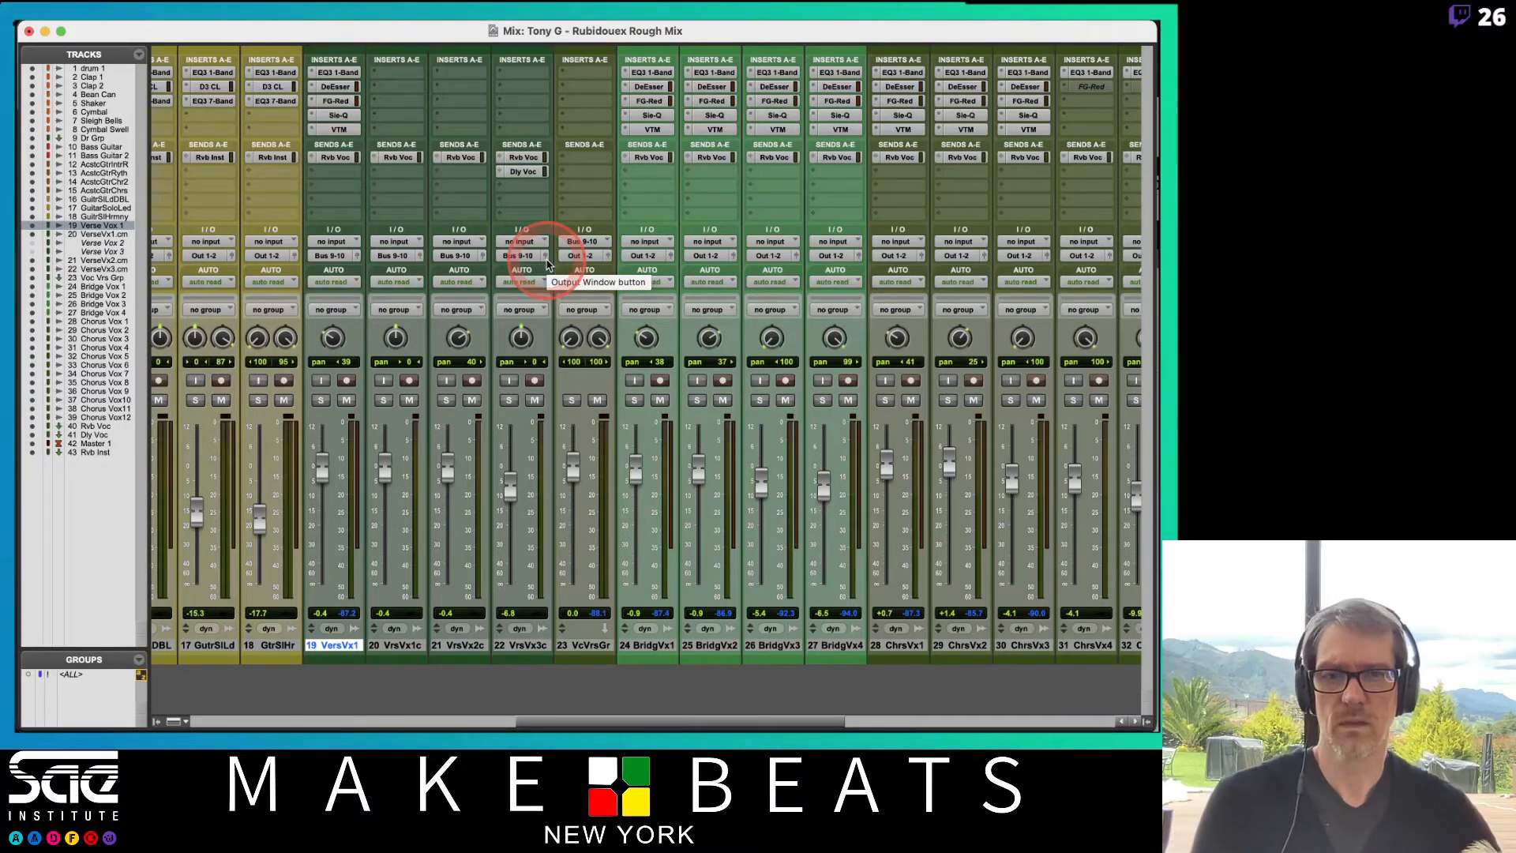
Step: Solo-safe the Voc Vrs Grp track and lower its fader to -1.7 dB
left_click(573, 402)
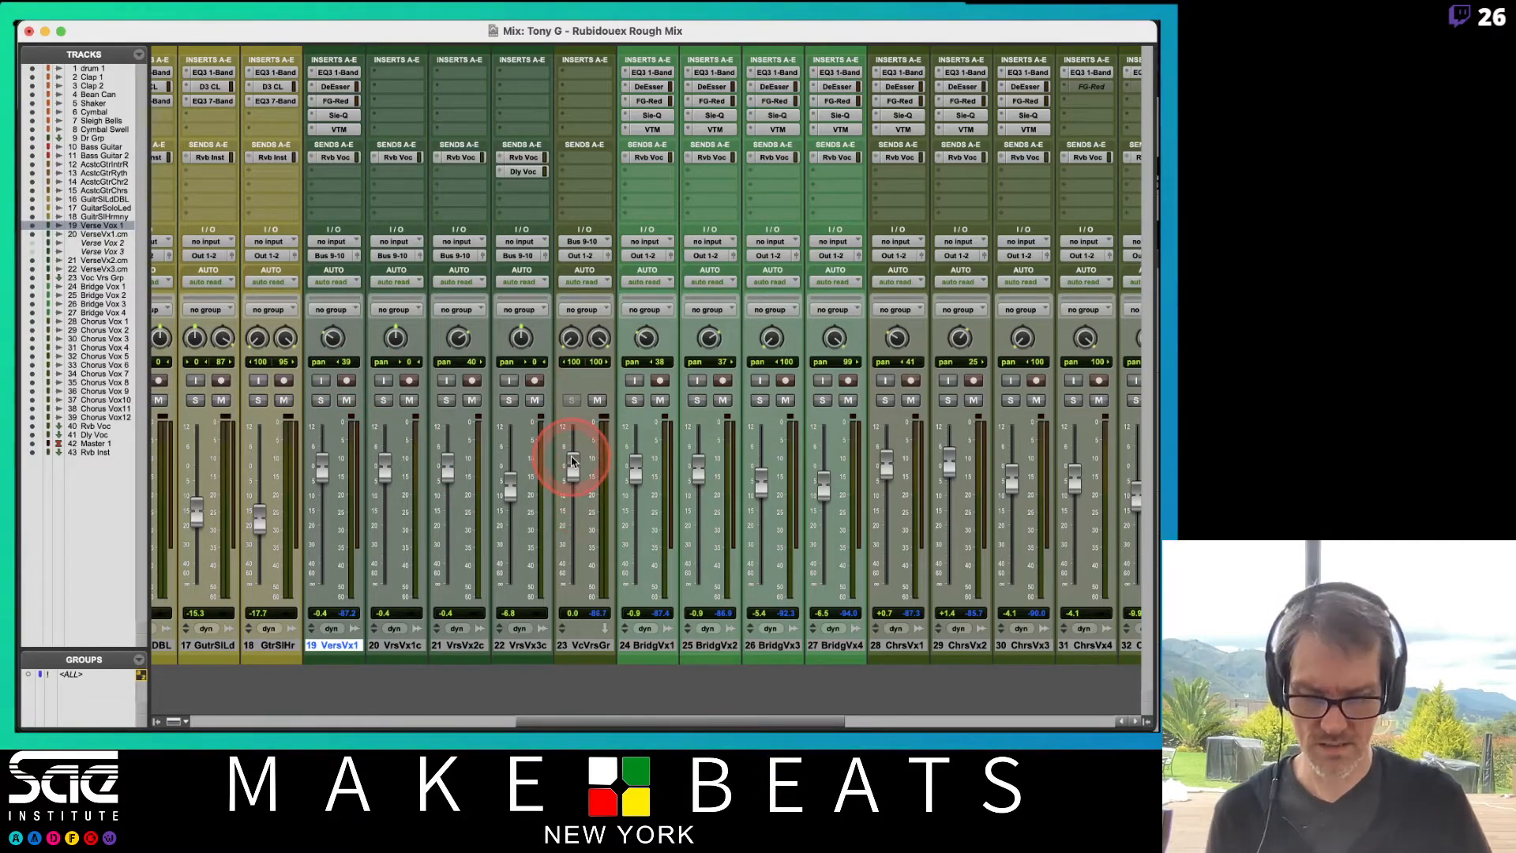
mouse_move(574, 462)
left_mouse_down()
mouse_move(571, 518)
mouse_move(574, 473)
left_mouse_up()
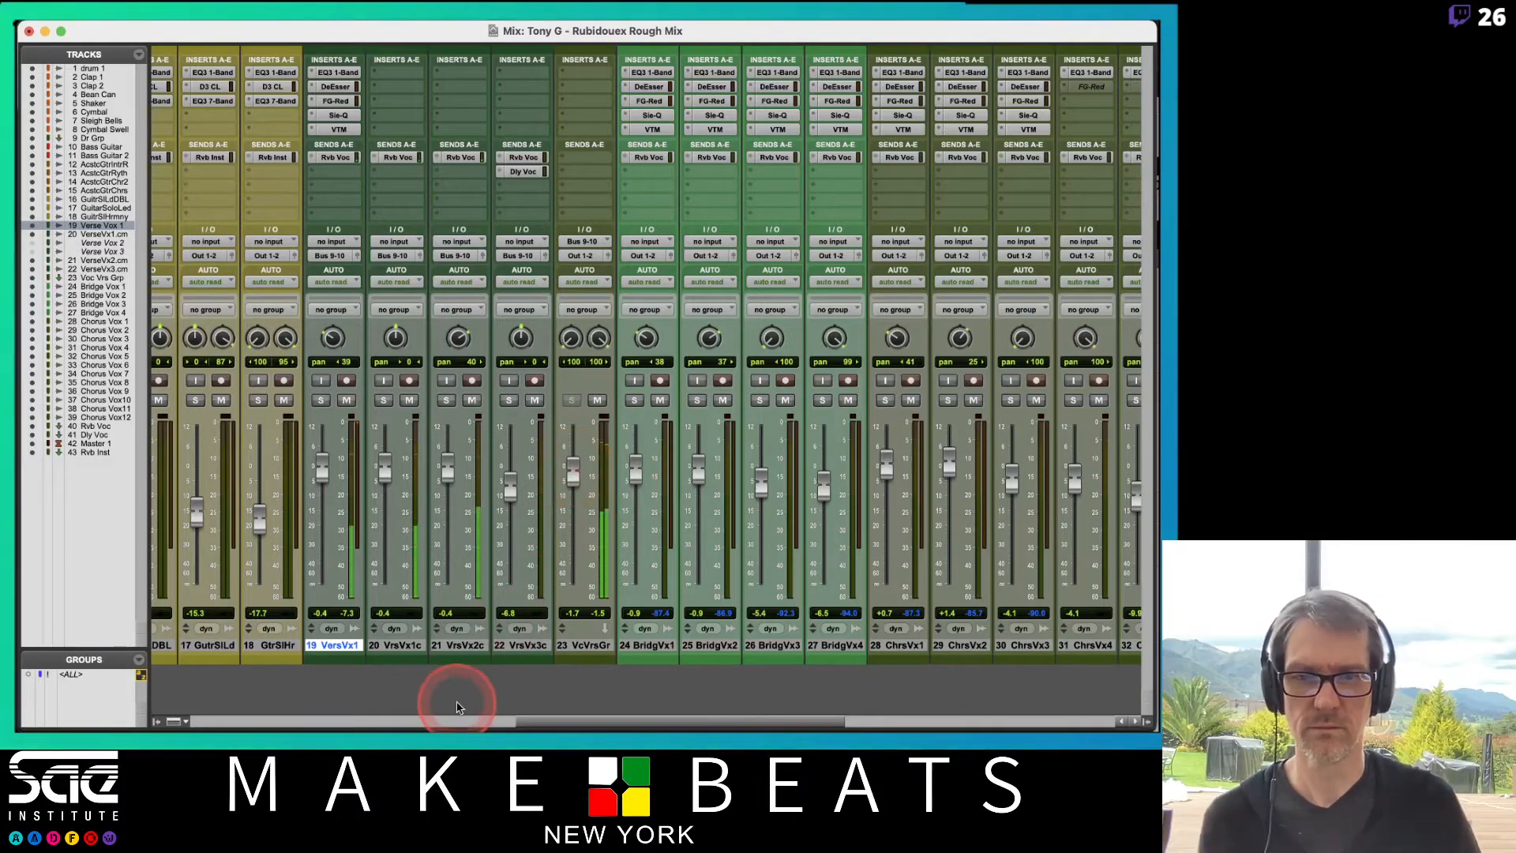
Step: Raise the Dr Grp fader to -0.6 dB during playback
left_click(463, 721)
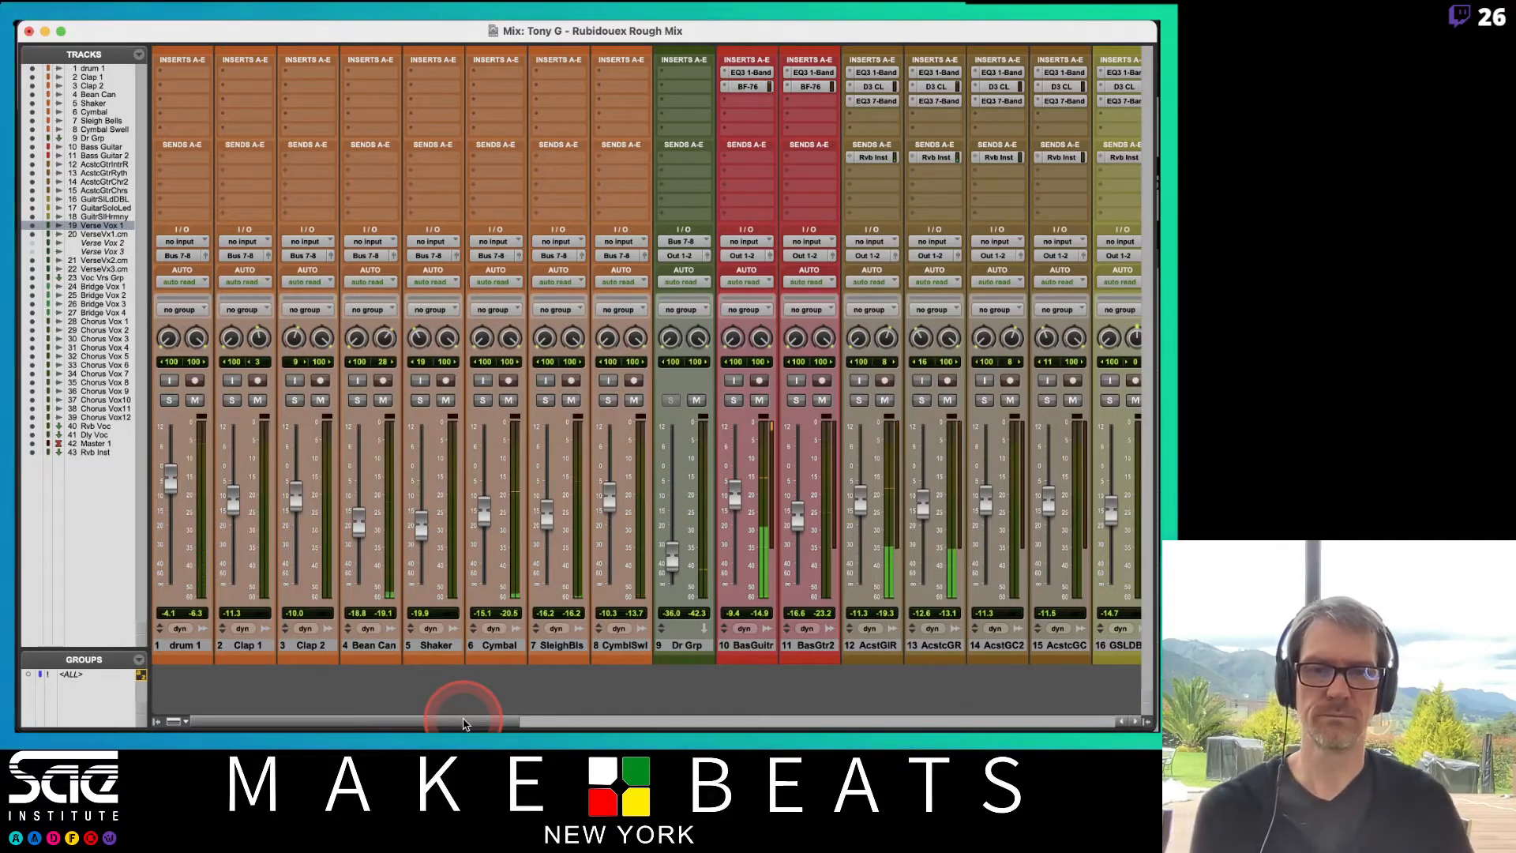
left_click_drag(668, 557, 673, 474)
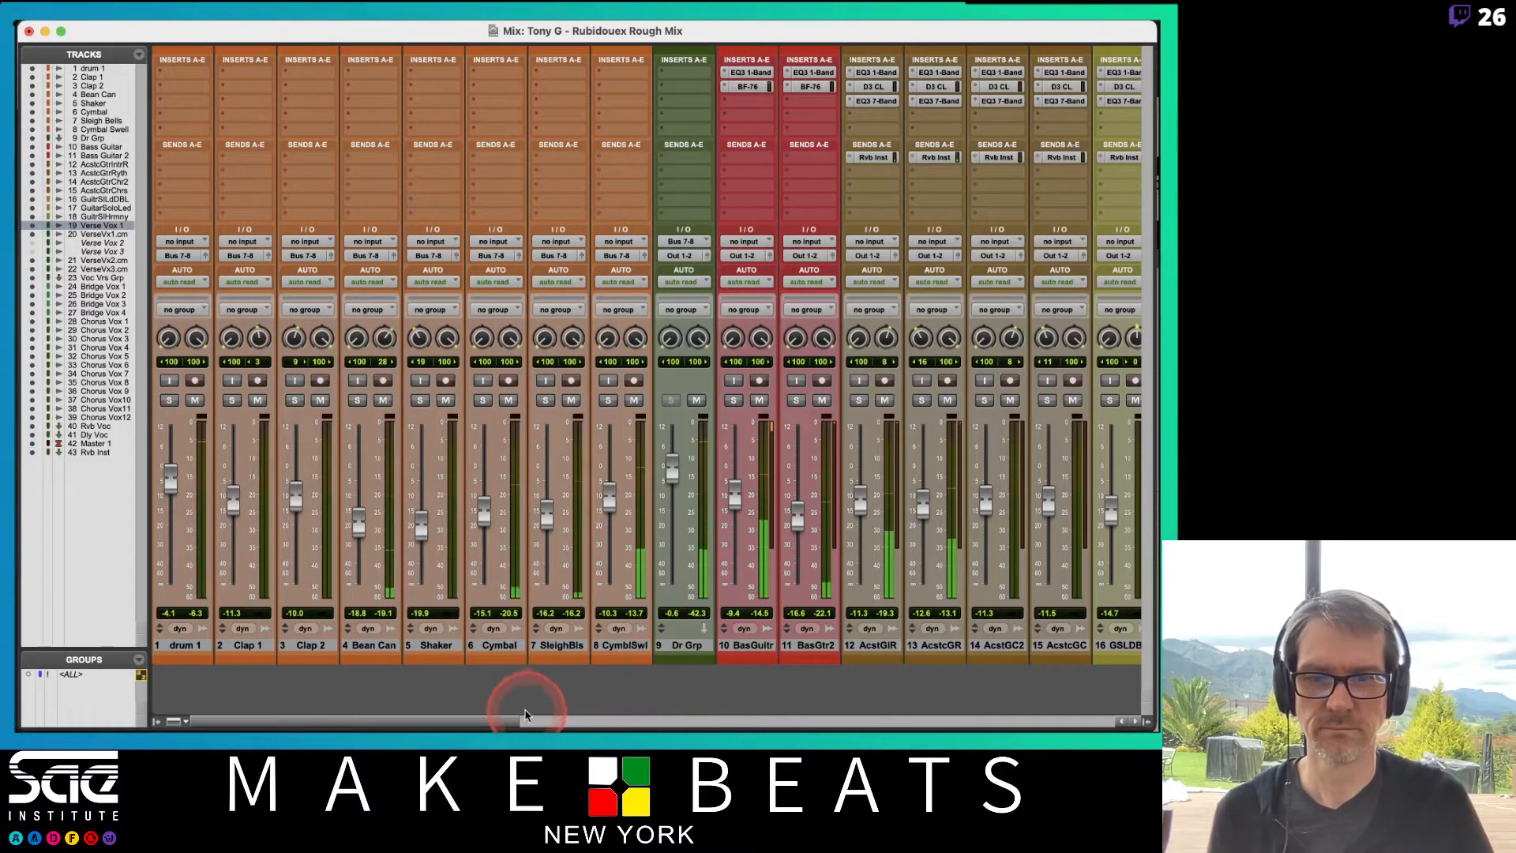
left_click_drag(495, 726, 560, 727)
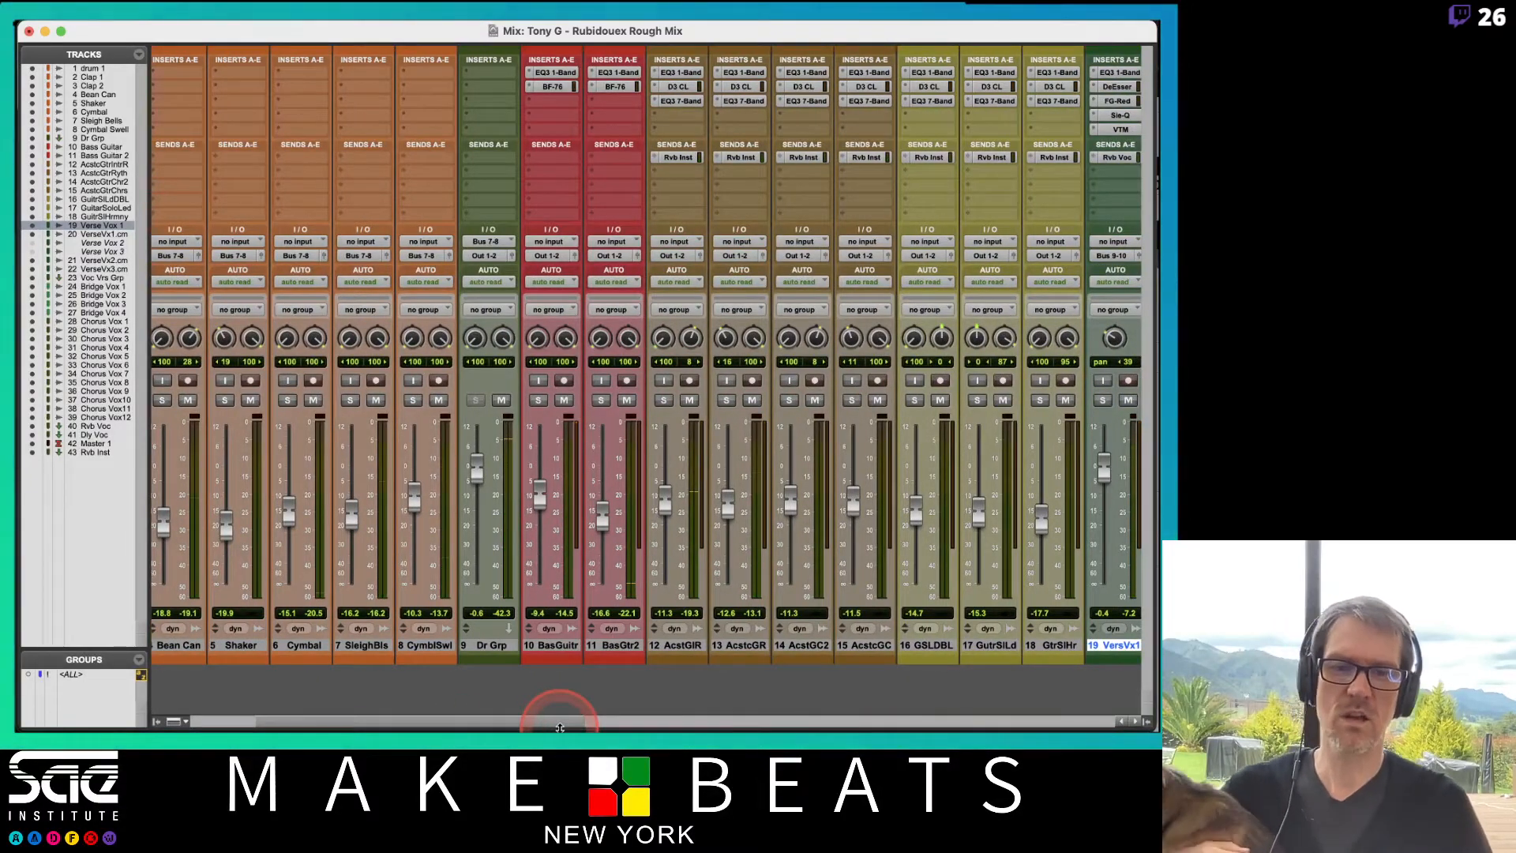
Step: Switch to Preview and go to the PT Mix Groups vs Subgroup Mixing notes on page 13
key("super+Tab")
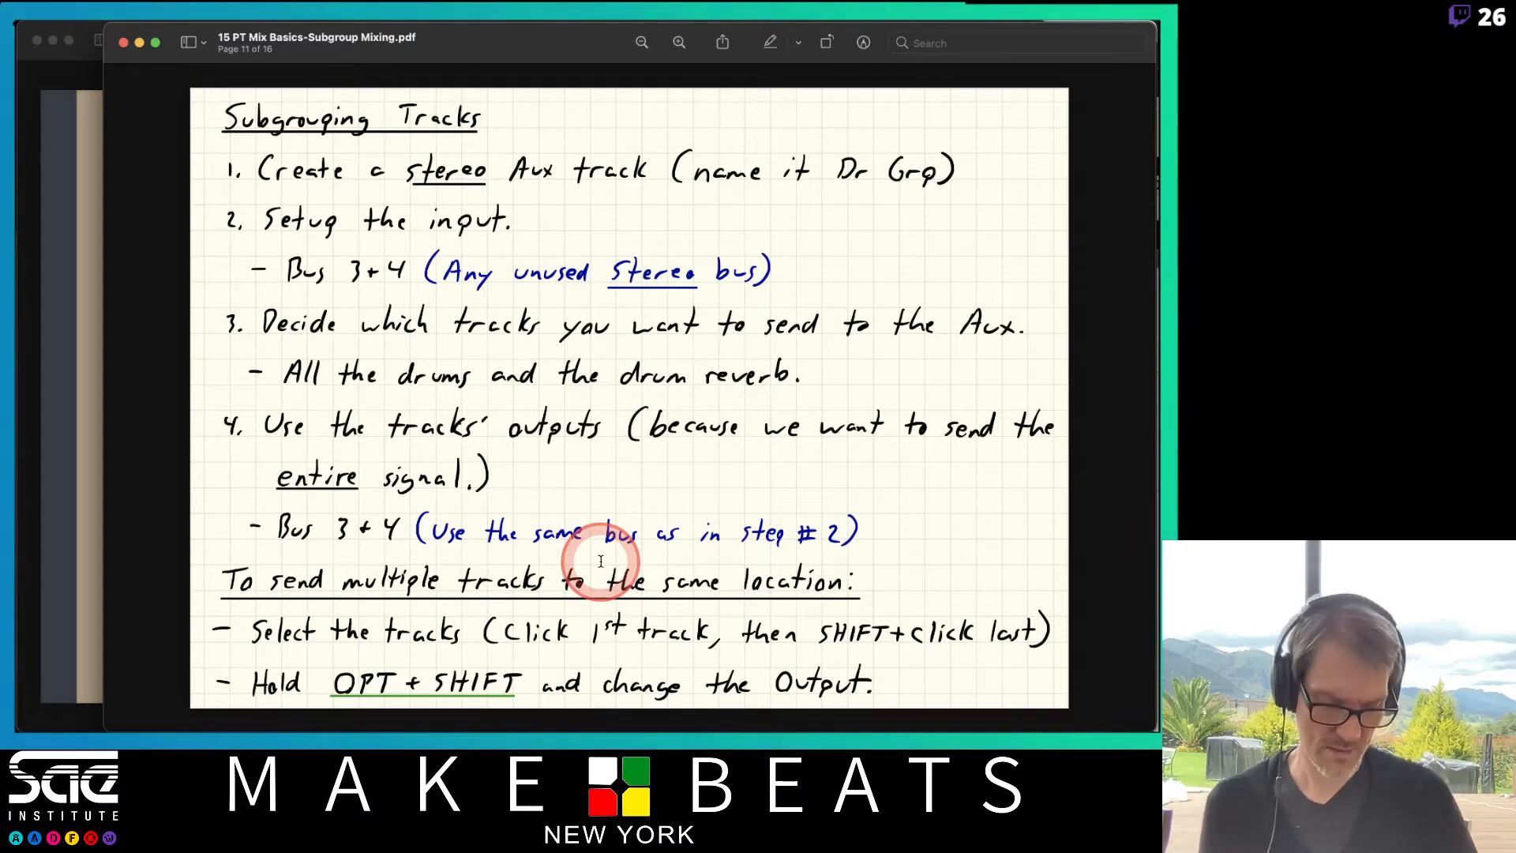
key("Down")
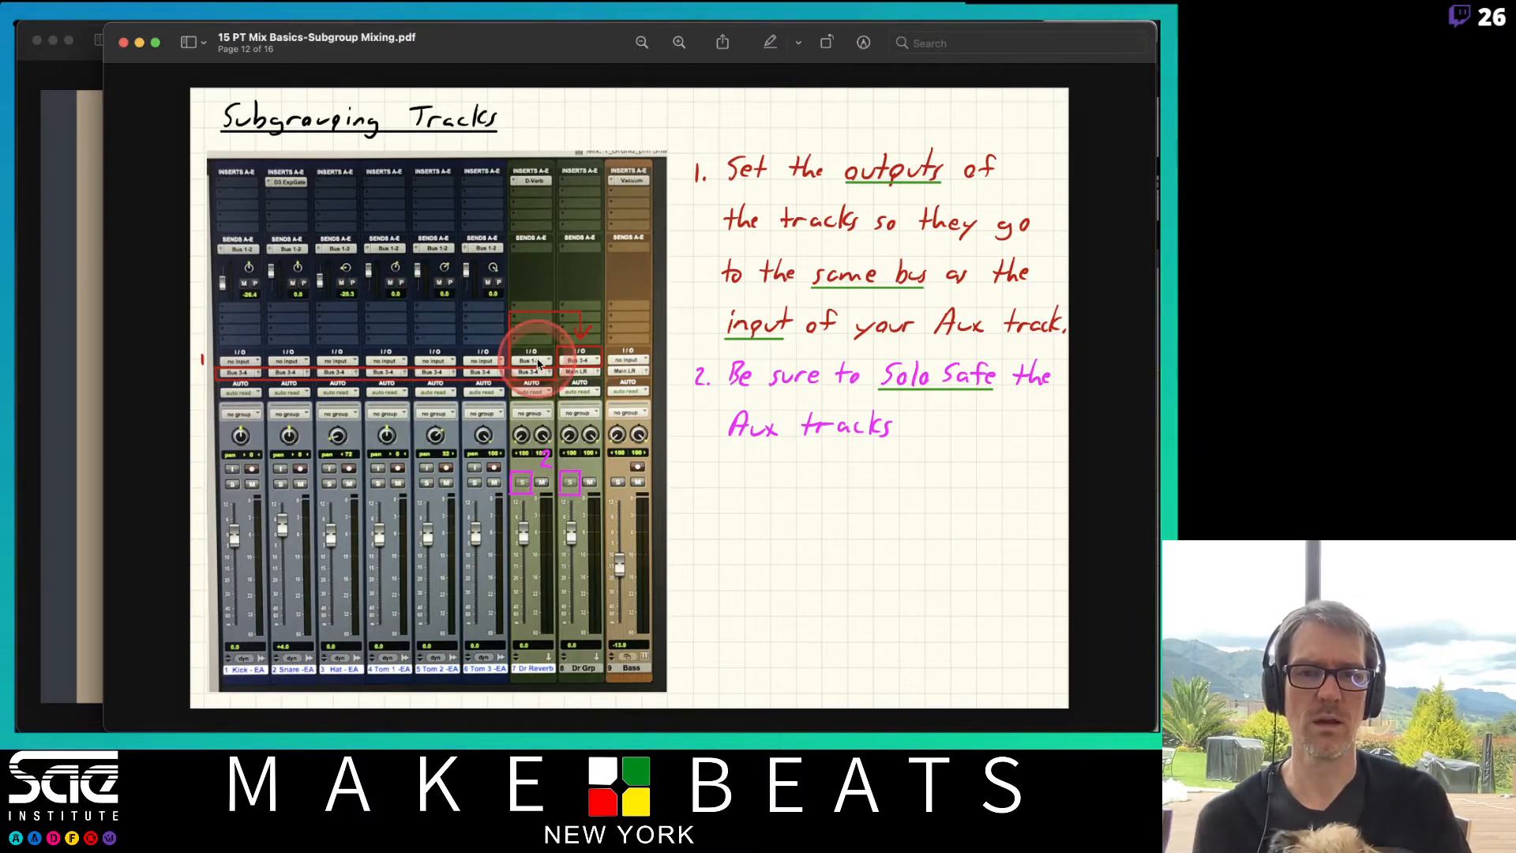
key("Down")
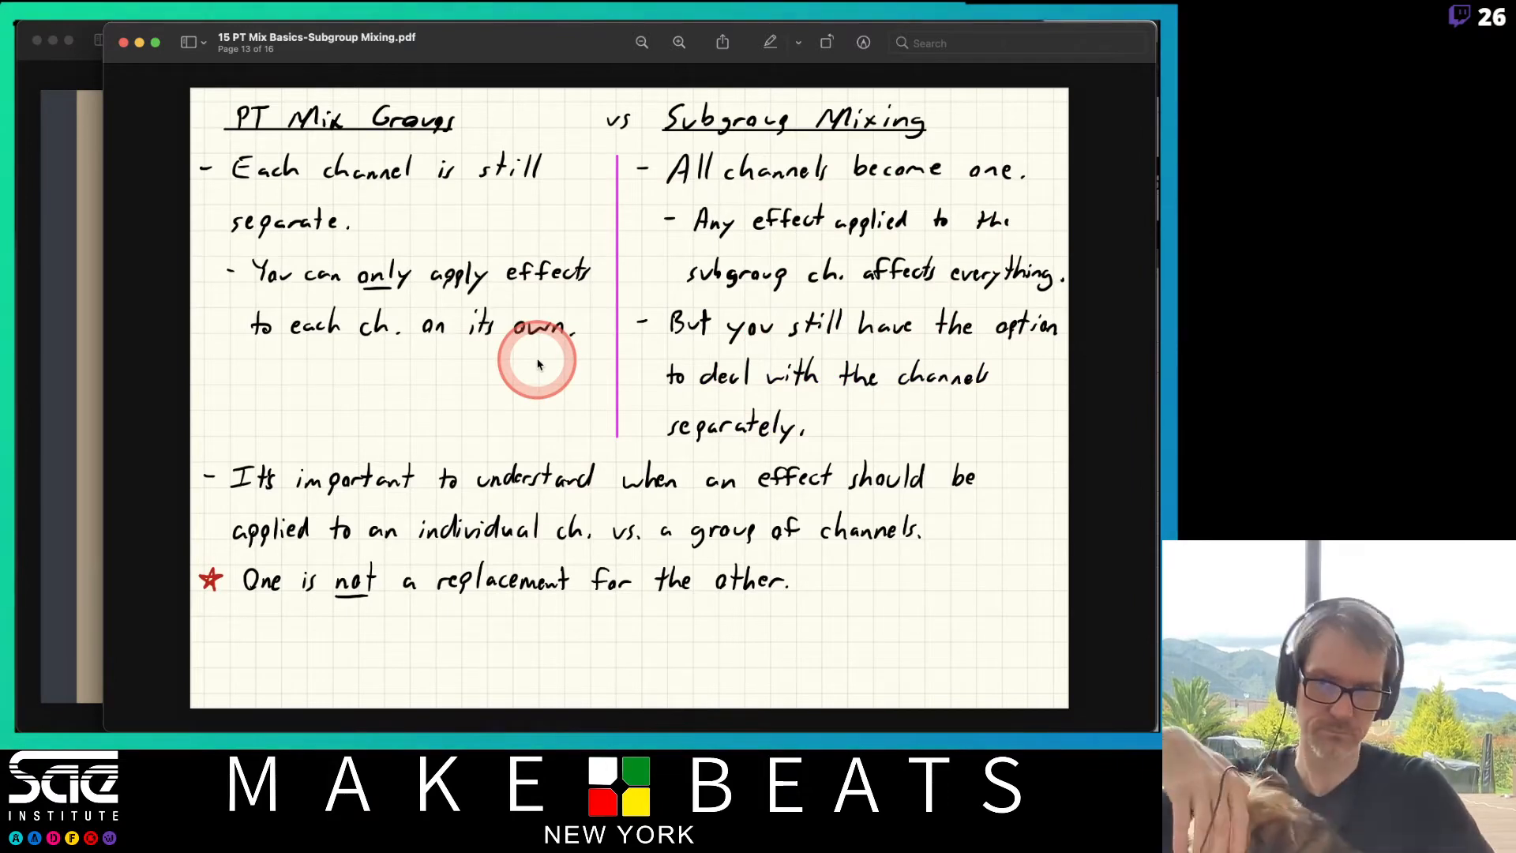
Step: Recheck the Subgrouping Tracks notes on page 12, return to page 13, and switch to the Pro Tools Mix window
key("Up")
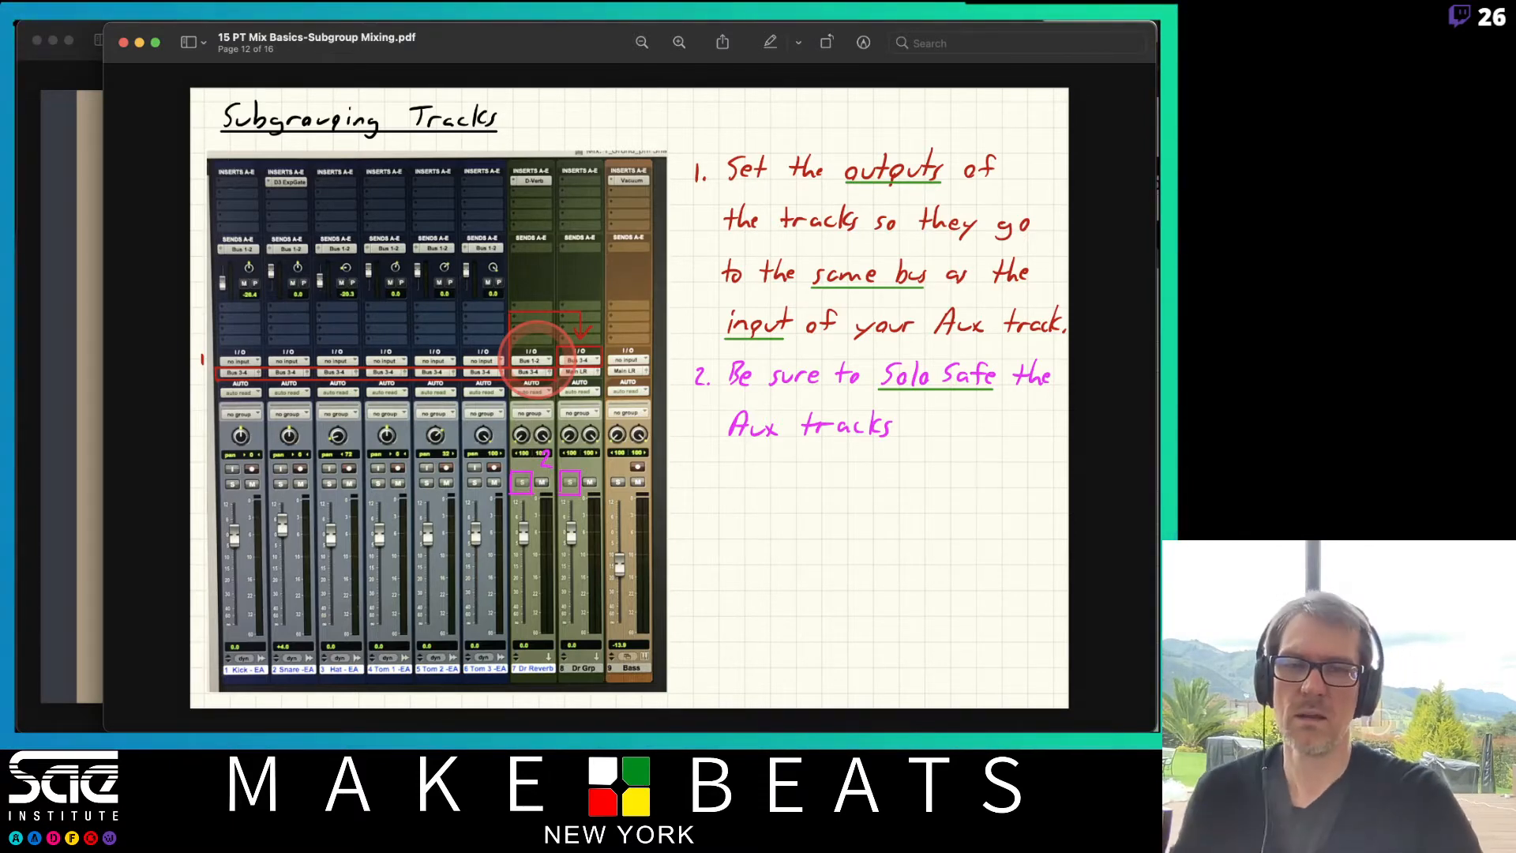
key("Down")
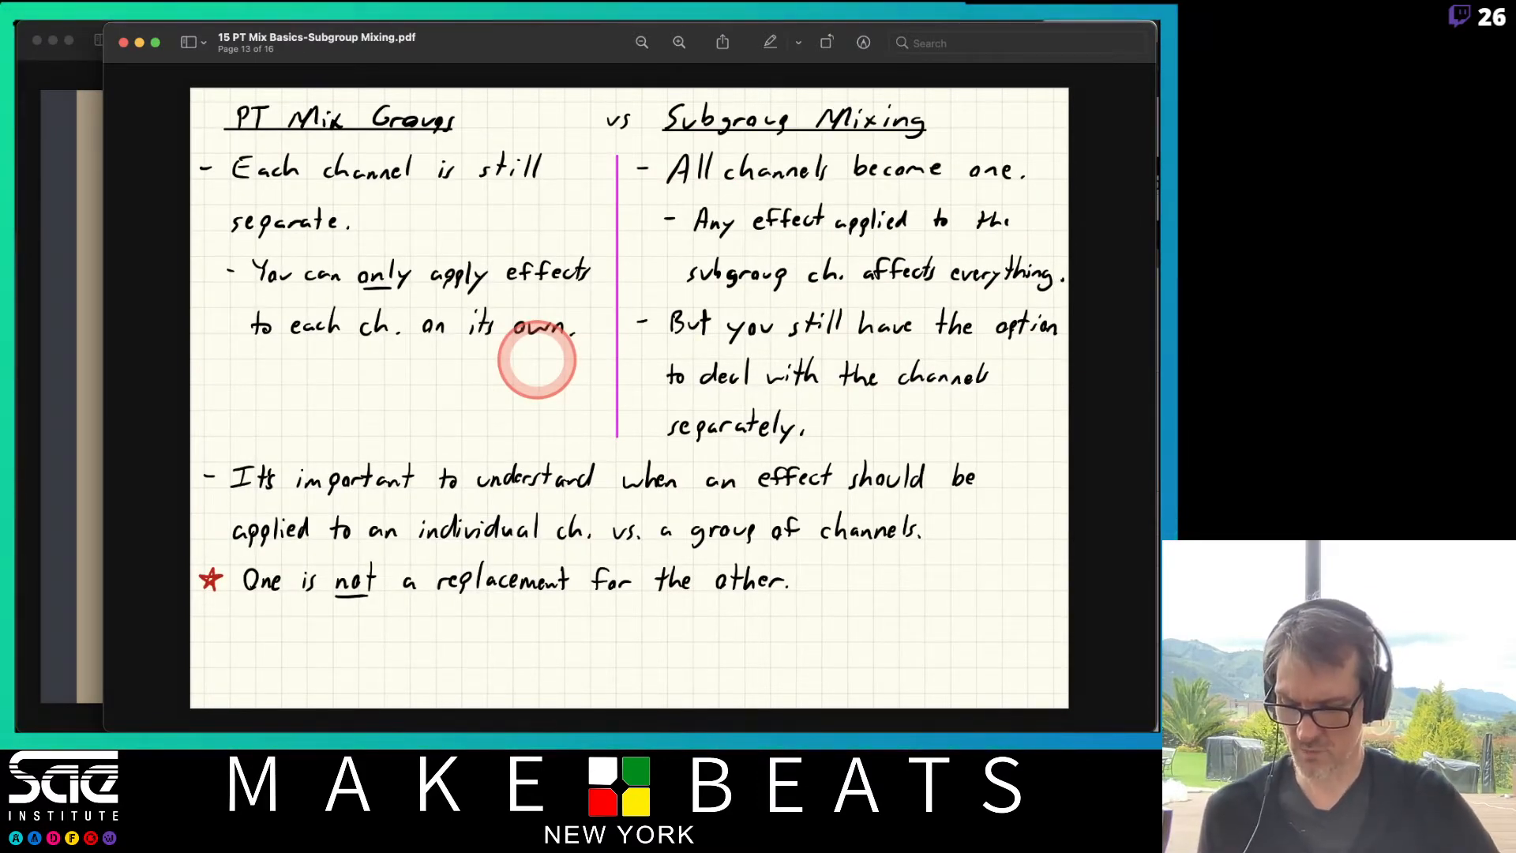
key("super+Tab")
key("super+Tab")
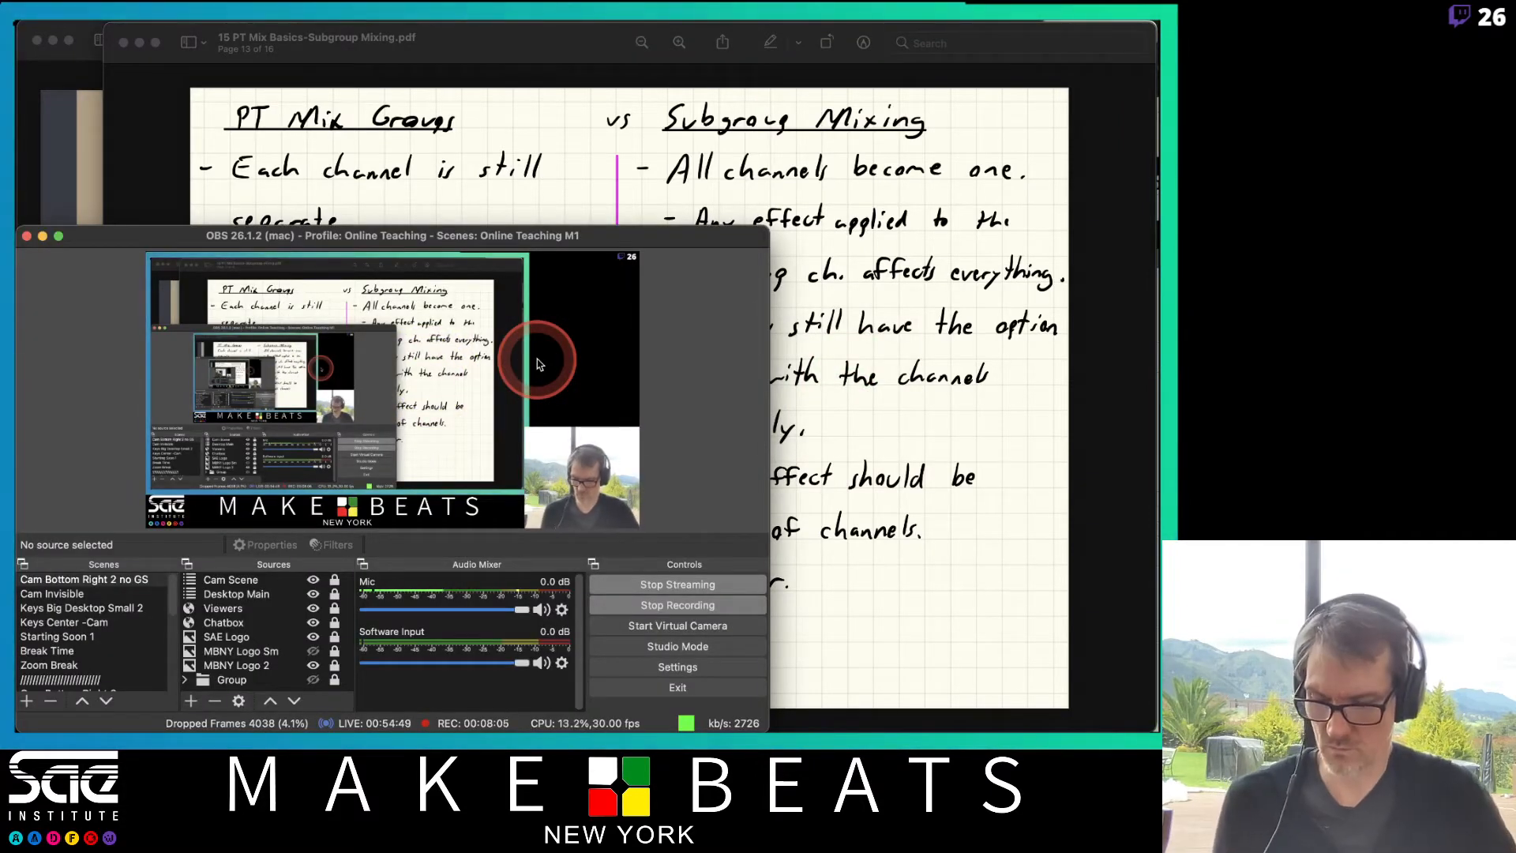
key("super+Tab")
key("super+Tab")
key("super+Tab")
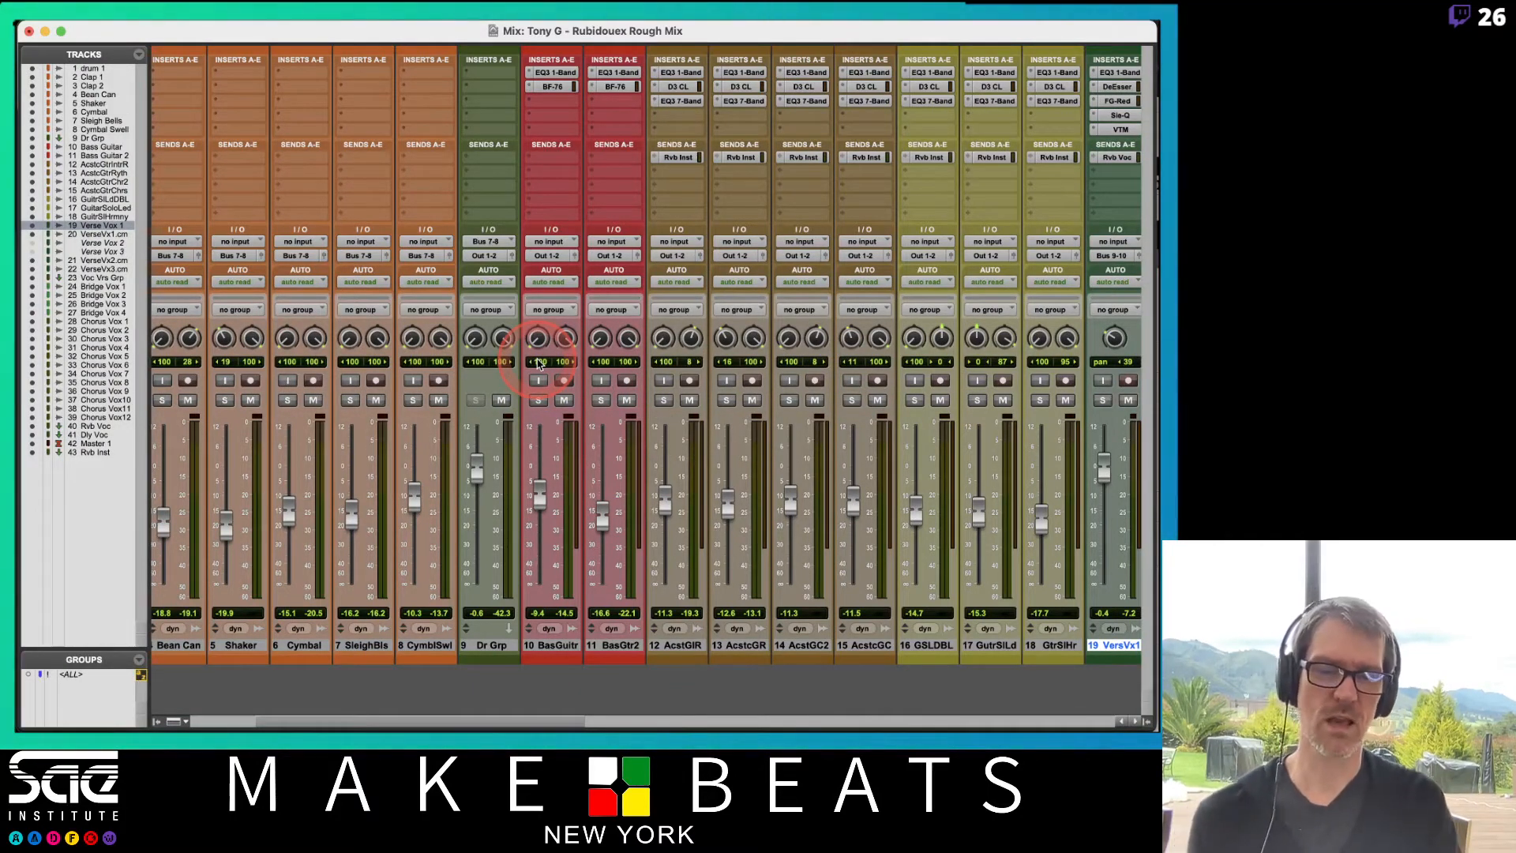
Step: Create one new stereo Aux Input track directly after the BridgVx4 track
left_click_drag(563, 722, 876, 728)
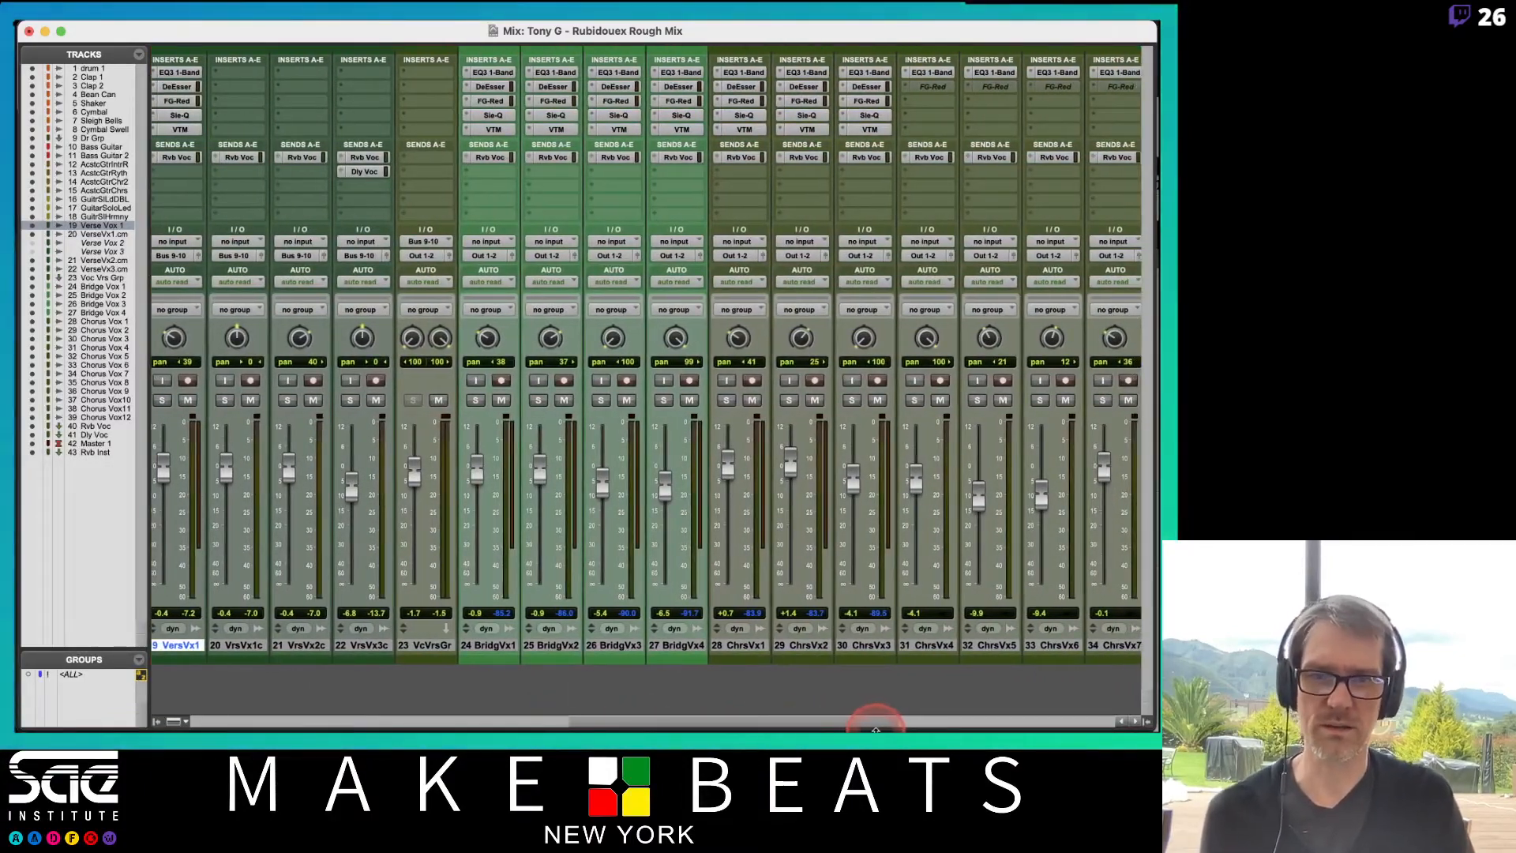
left_click(694, 647)
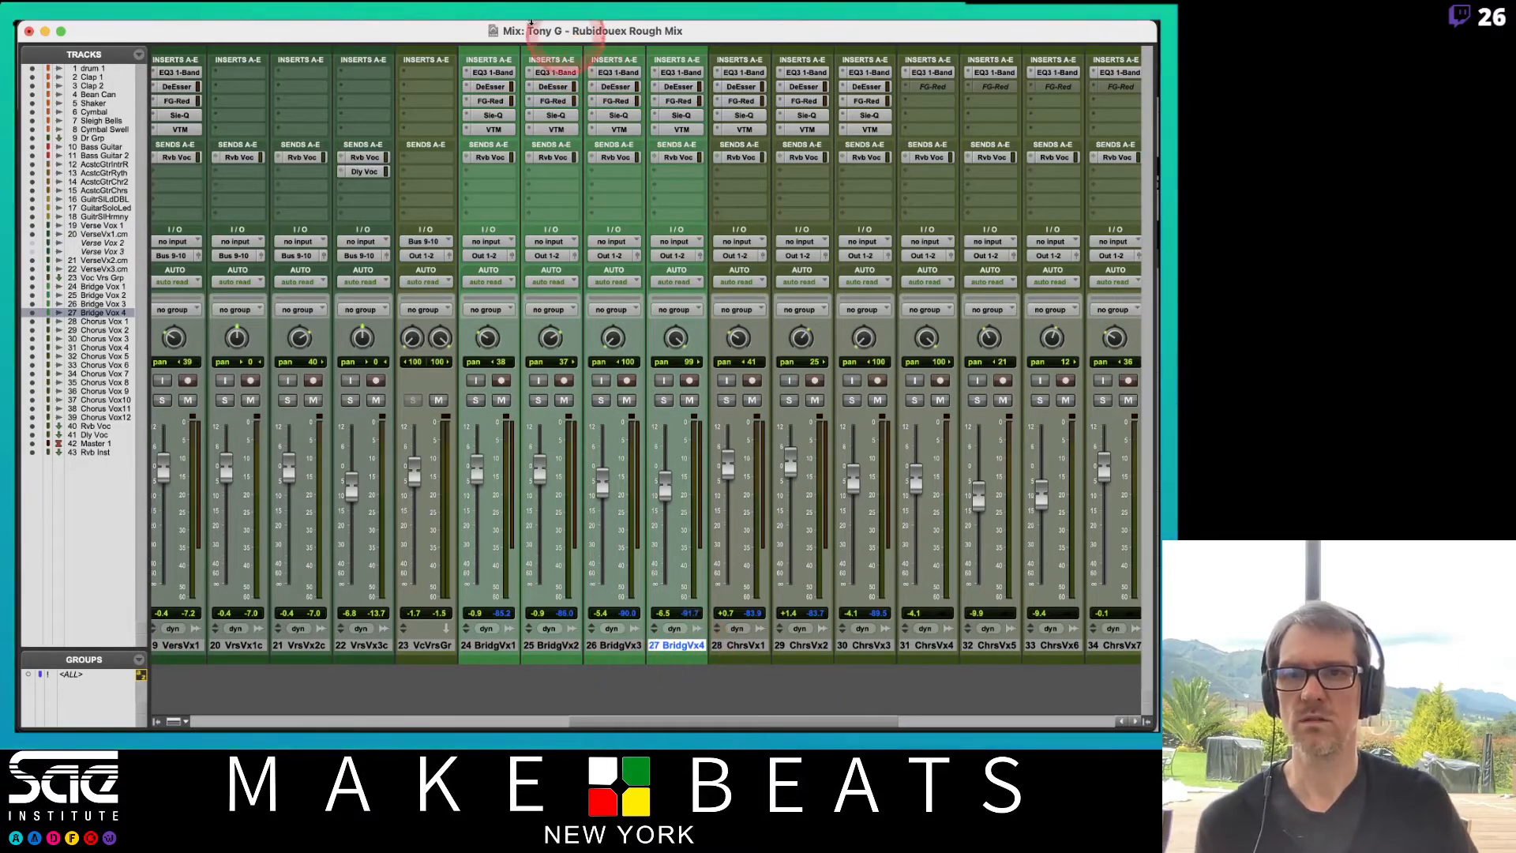
left_click(245, 28)
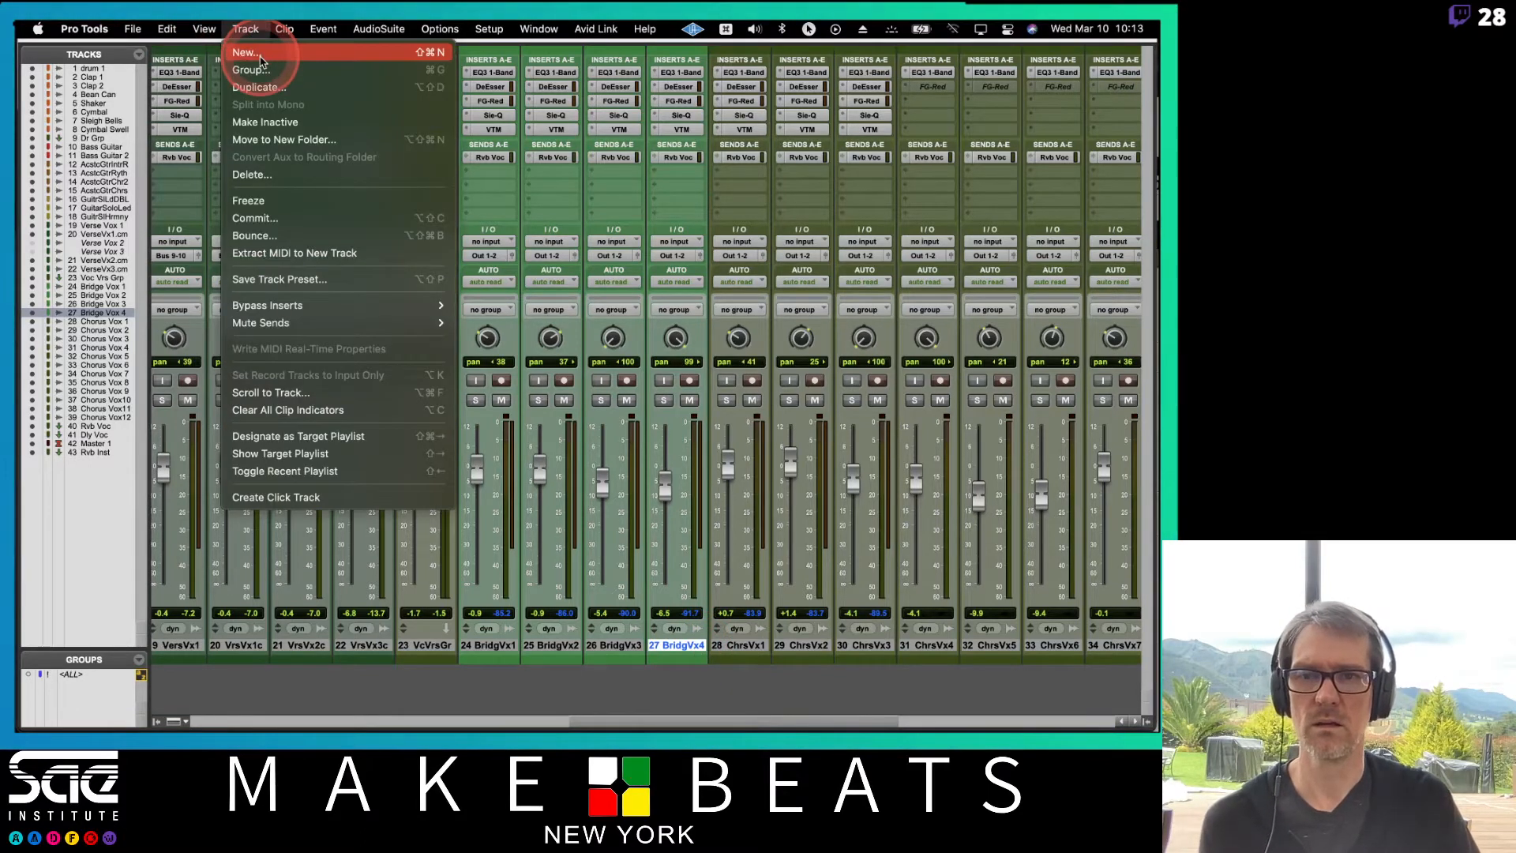
left_click(330, 87)
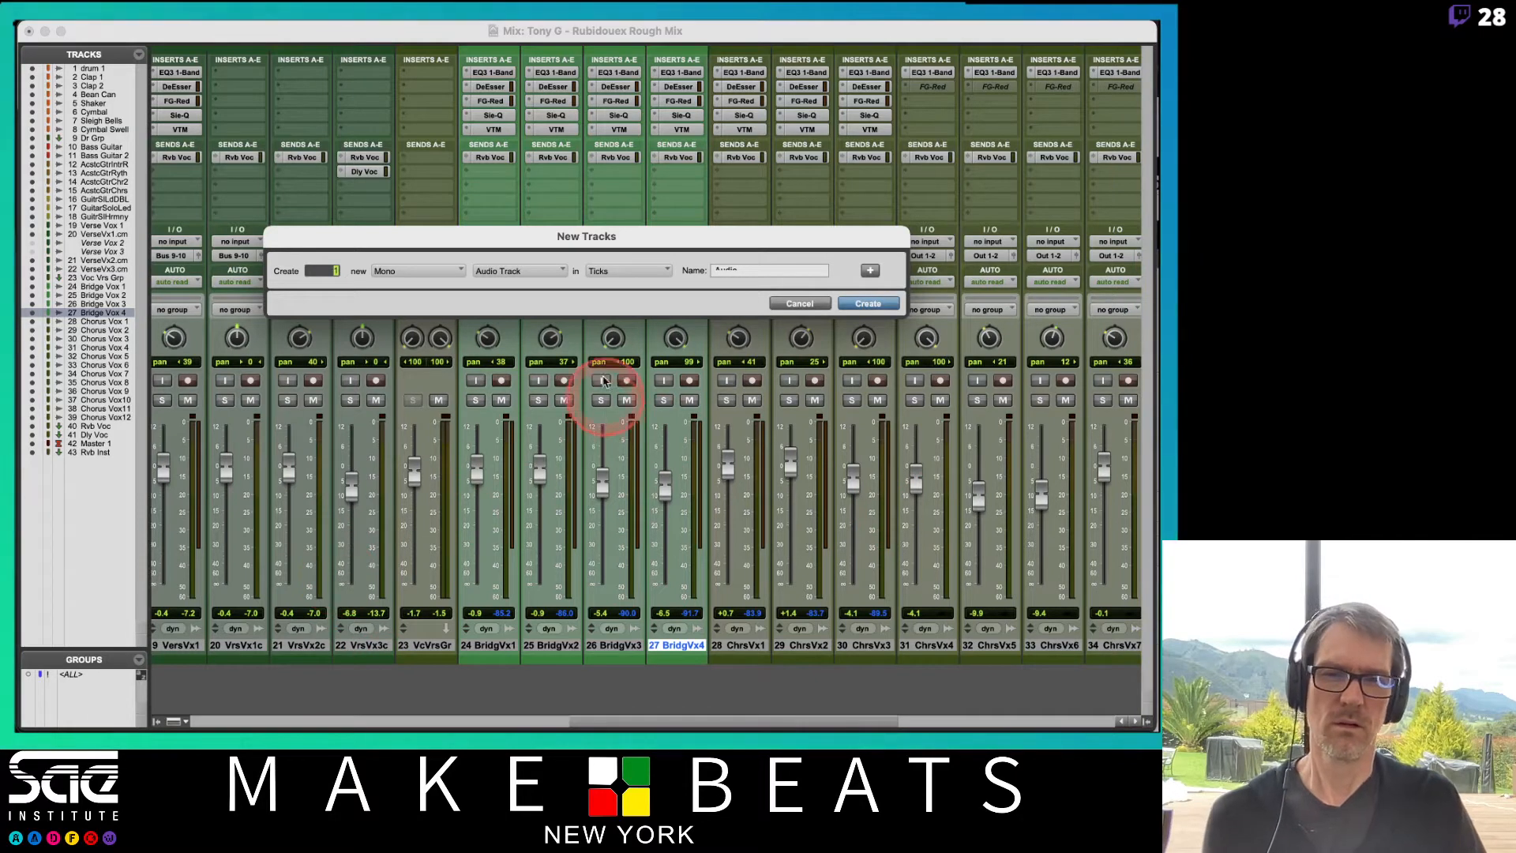
left_click(425, 271)
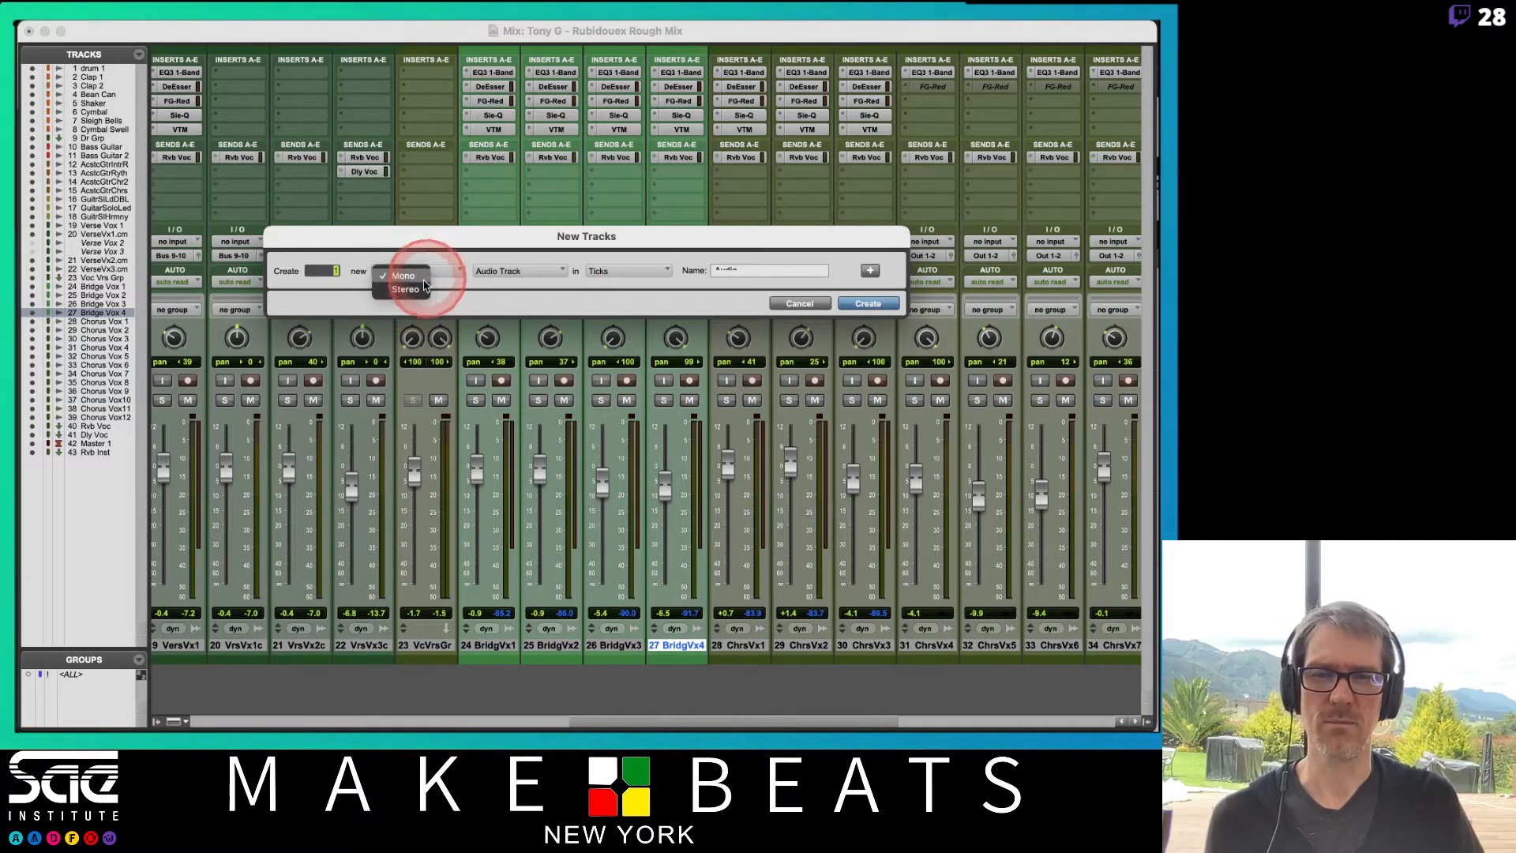
left_click(426, 277)
left_click(517, 272)
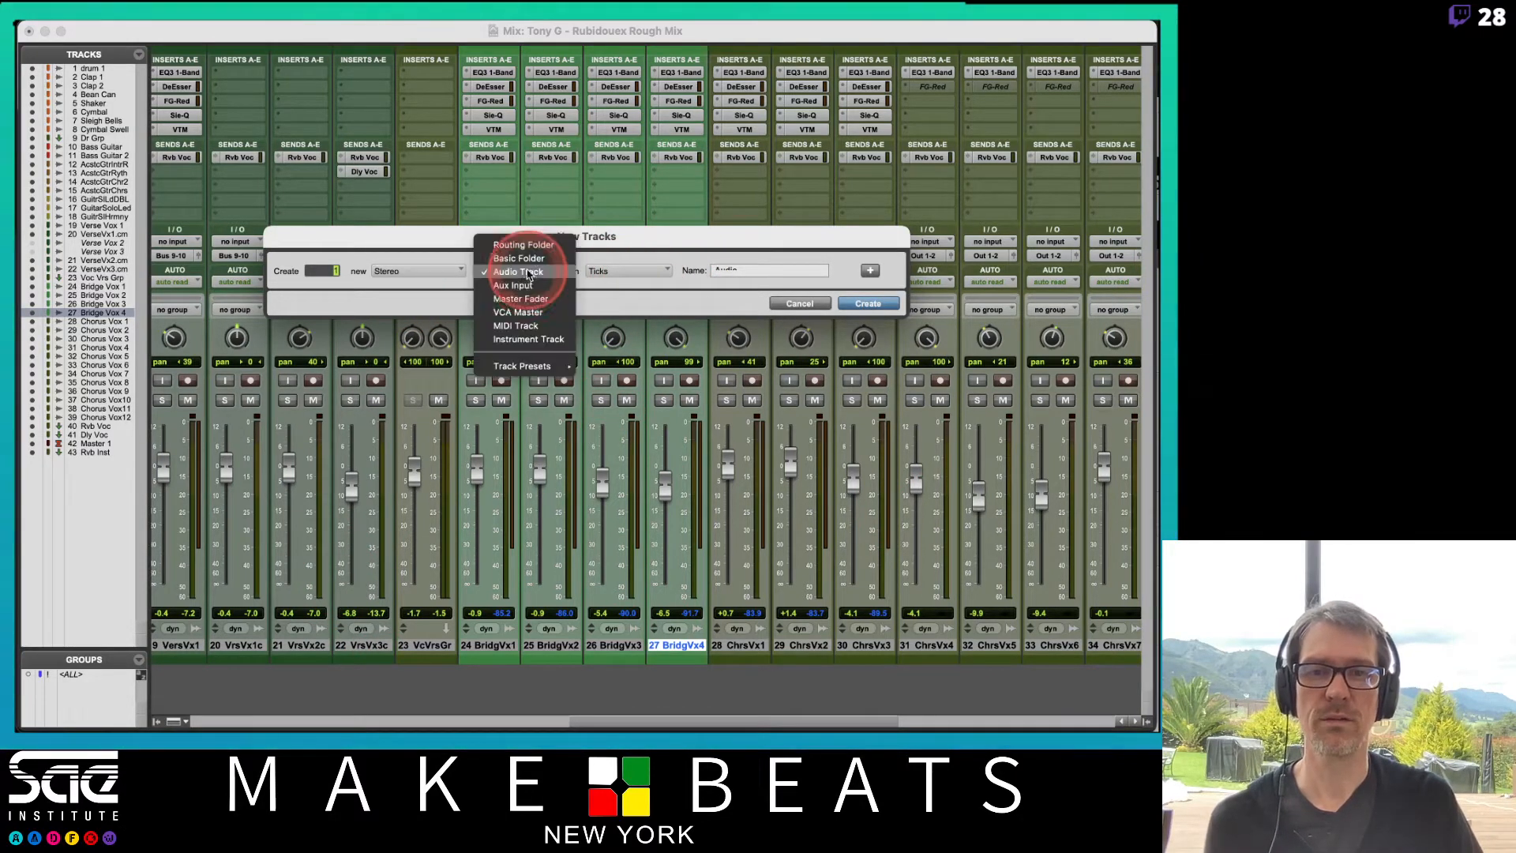
left_click(513, 286)
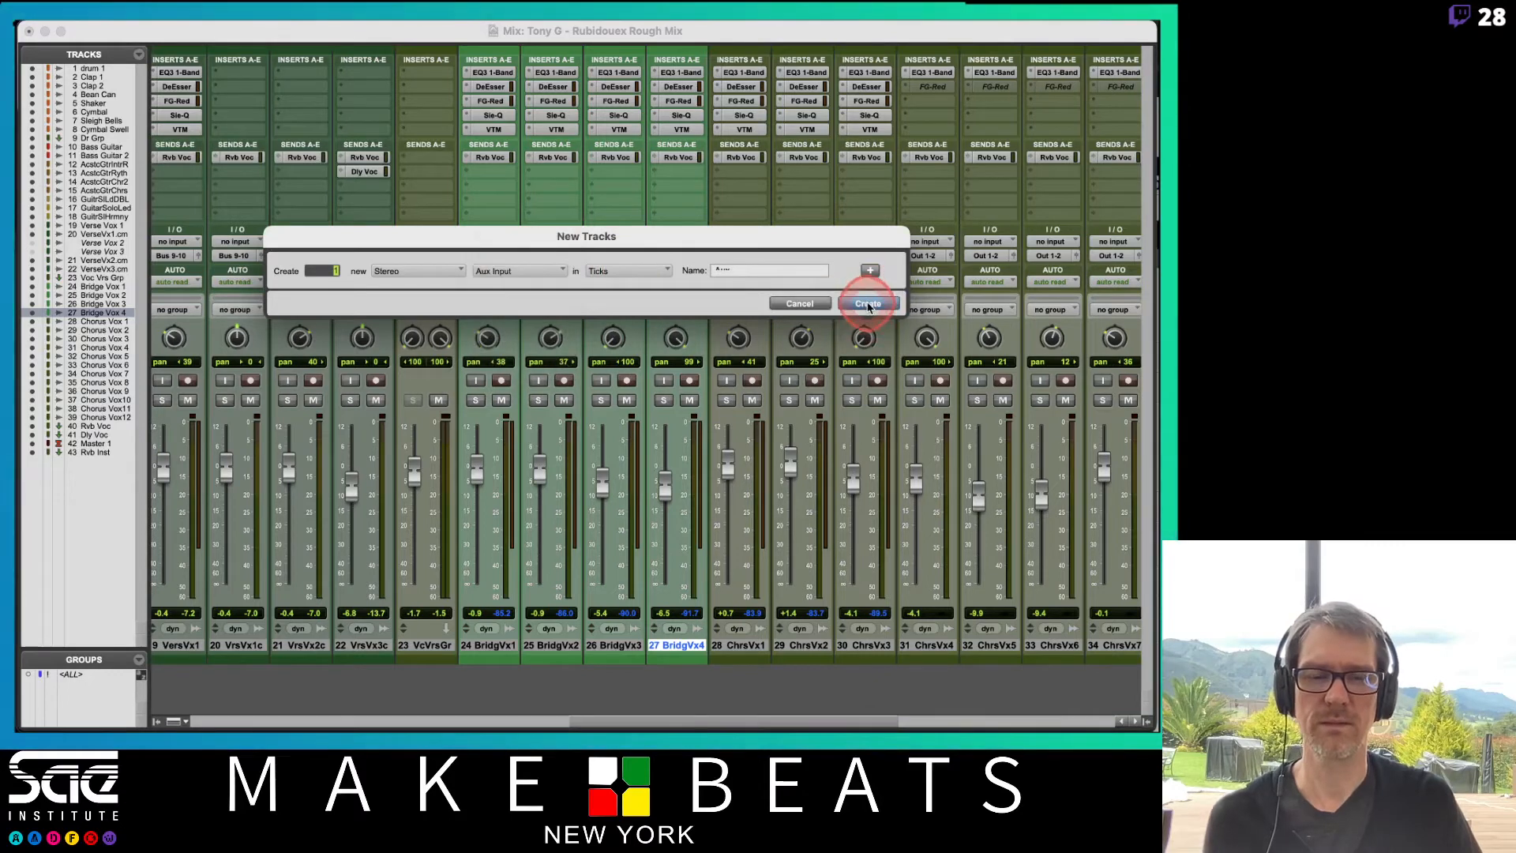
left_click(868, 303)
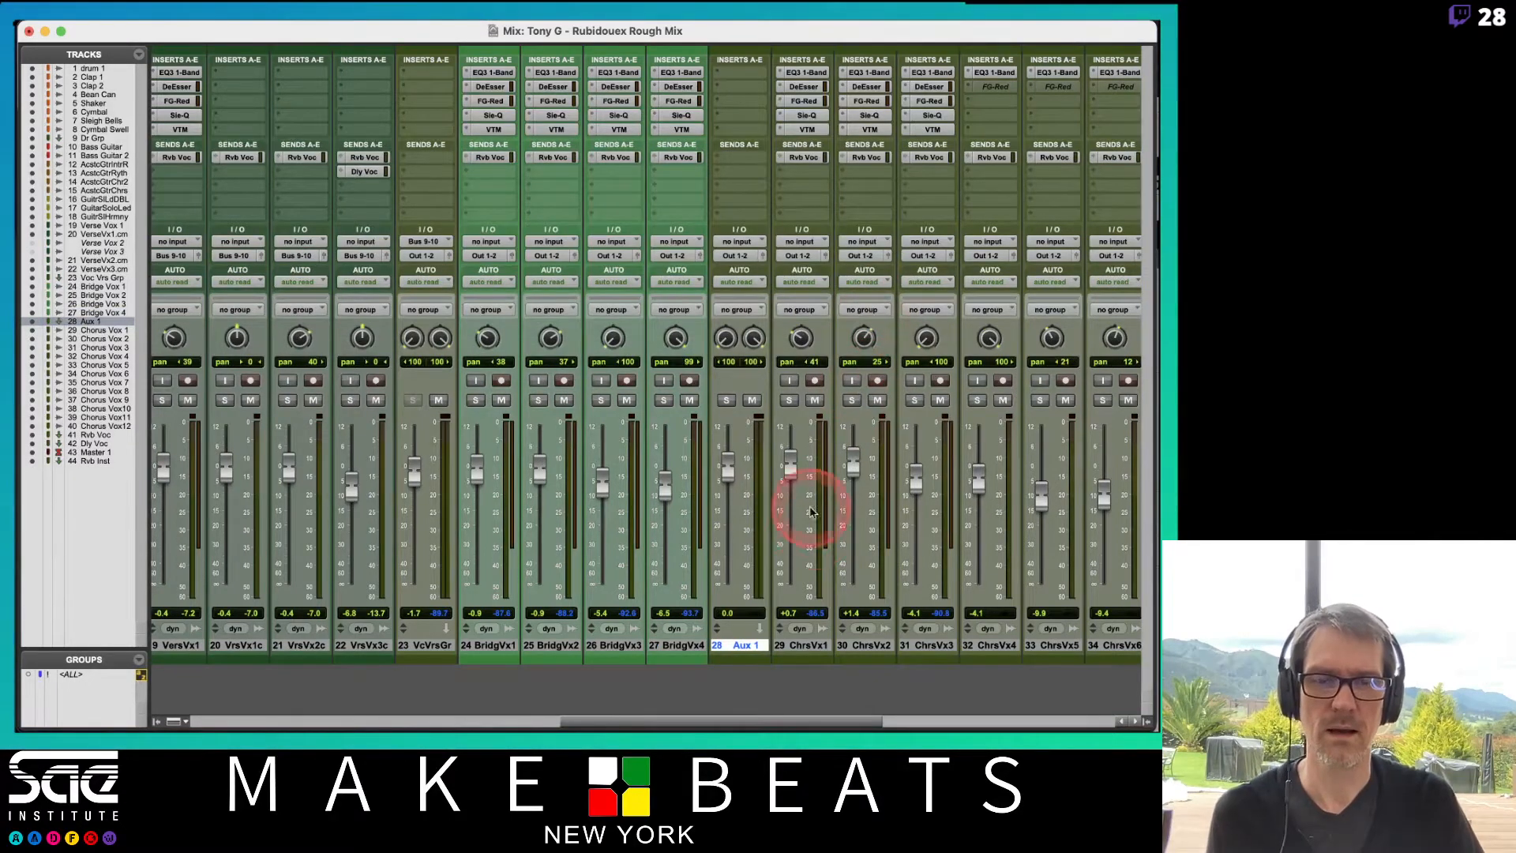
Step: Create five more stereo Aux Input tracks directly after Aux 1
left_click(314, 28)
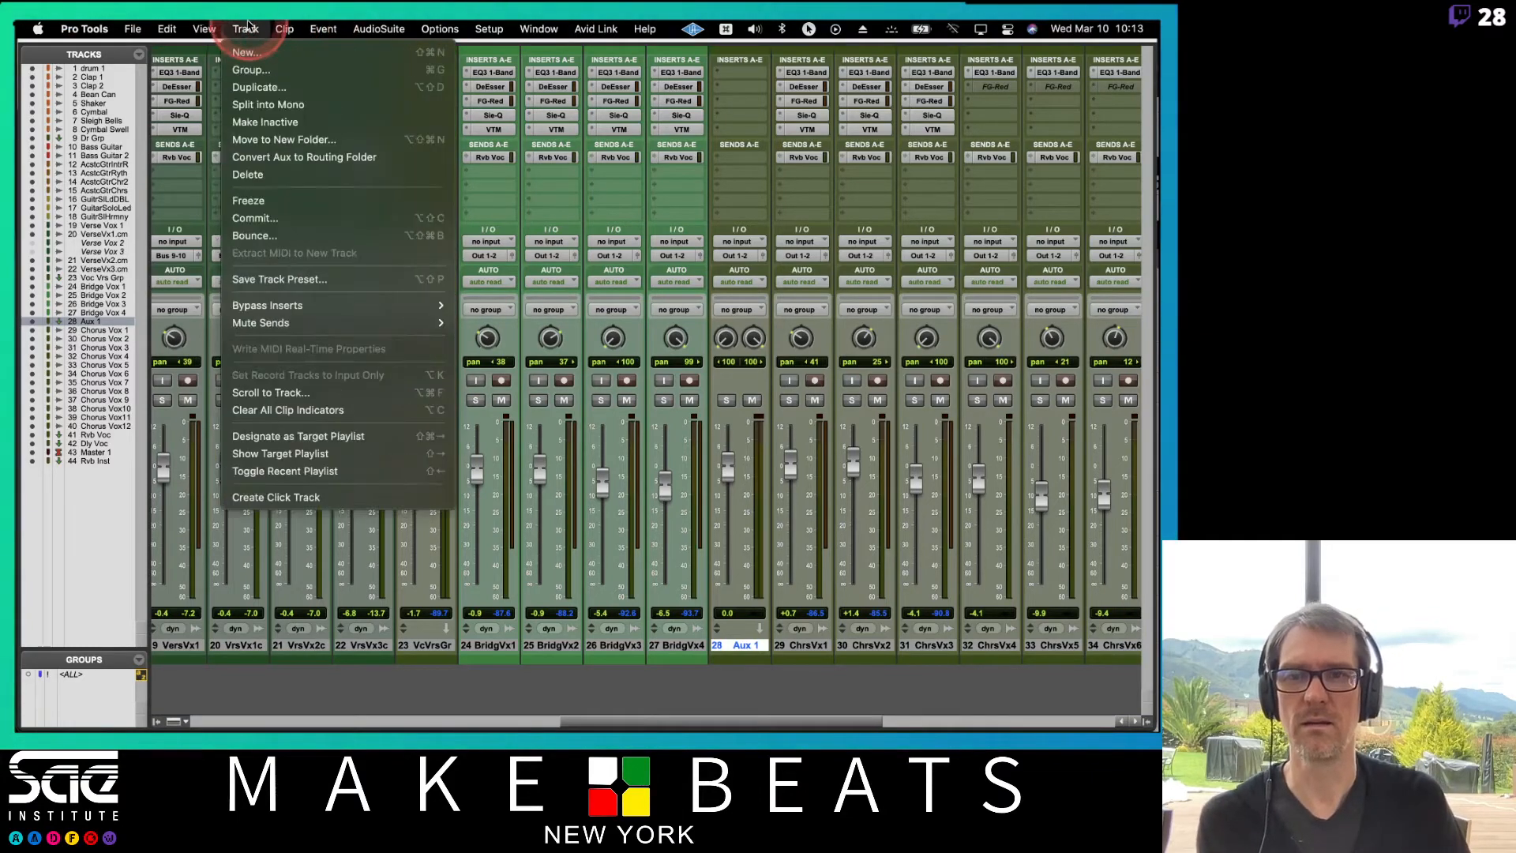
left_click(265, 52)
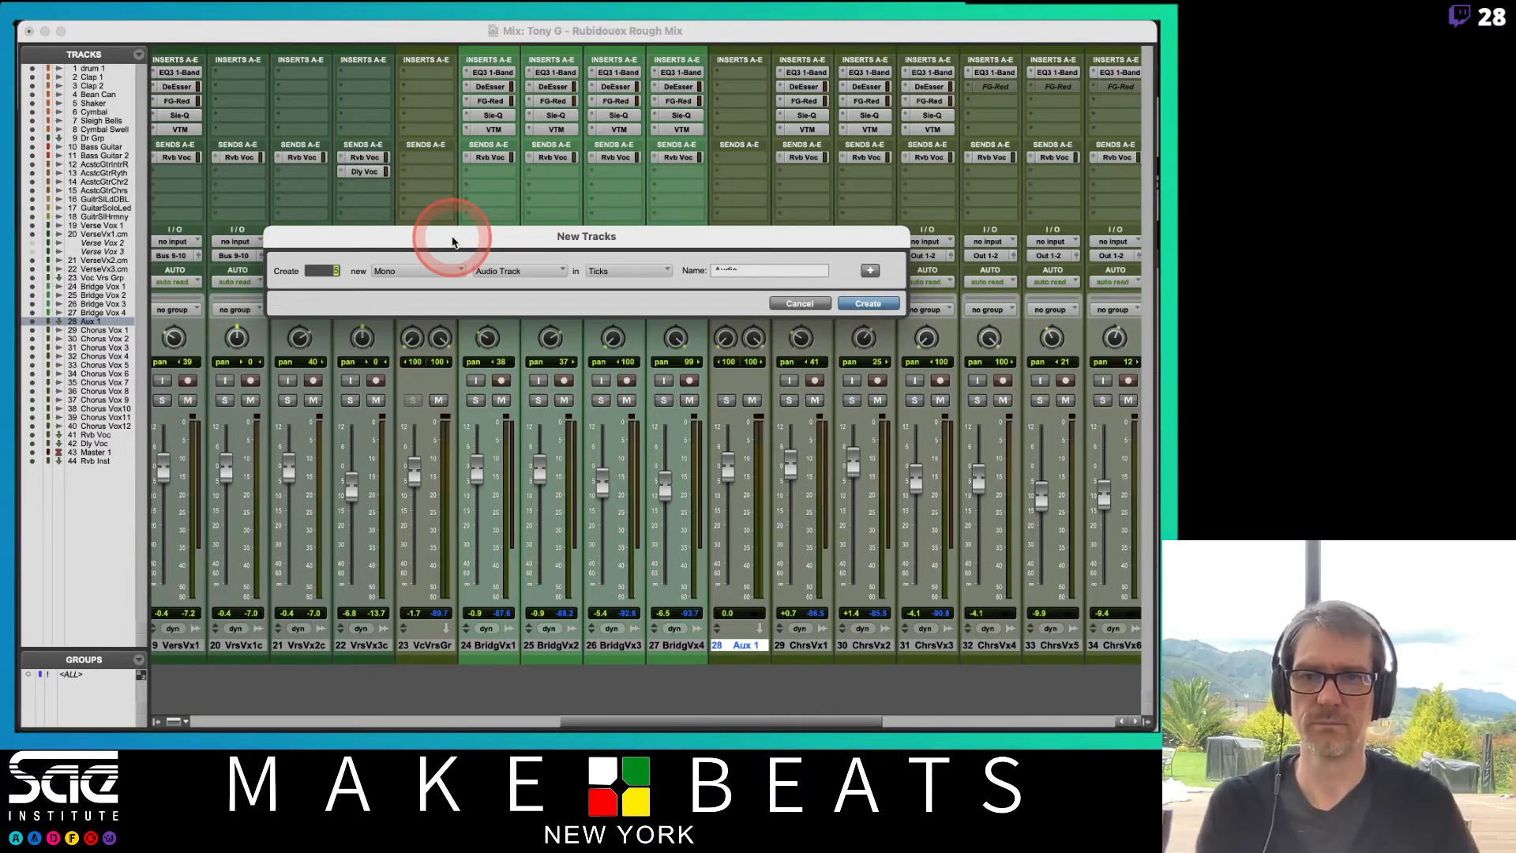
left_click(433, 271)
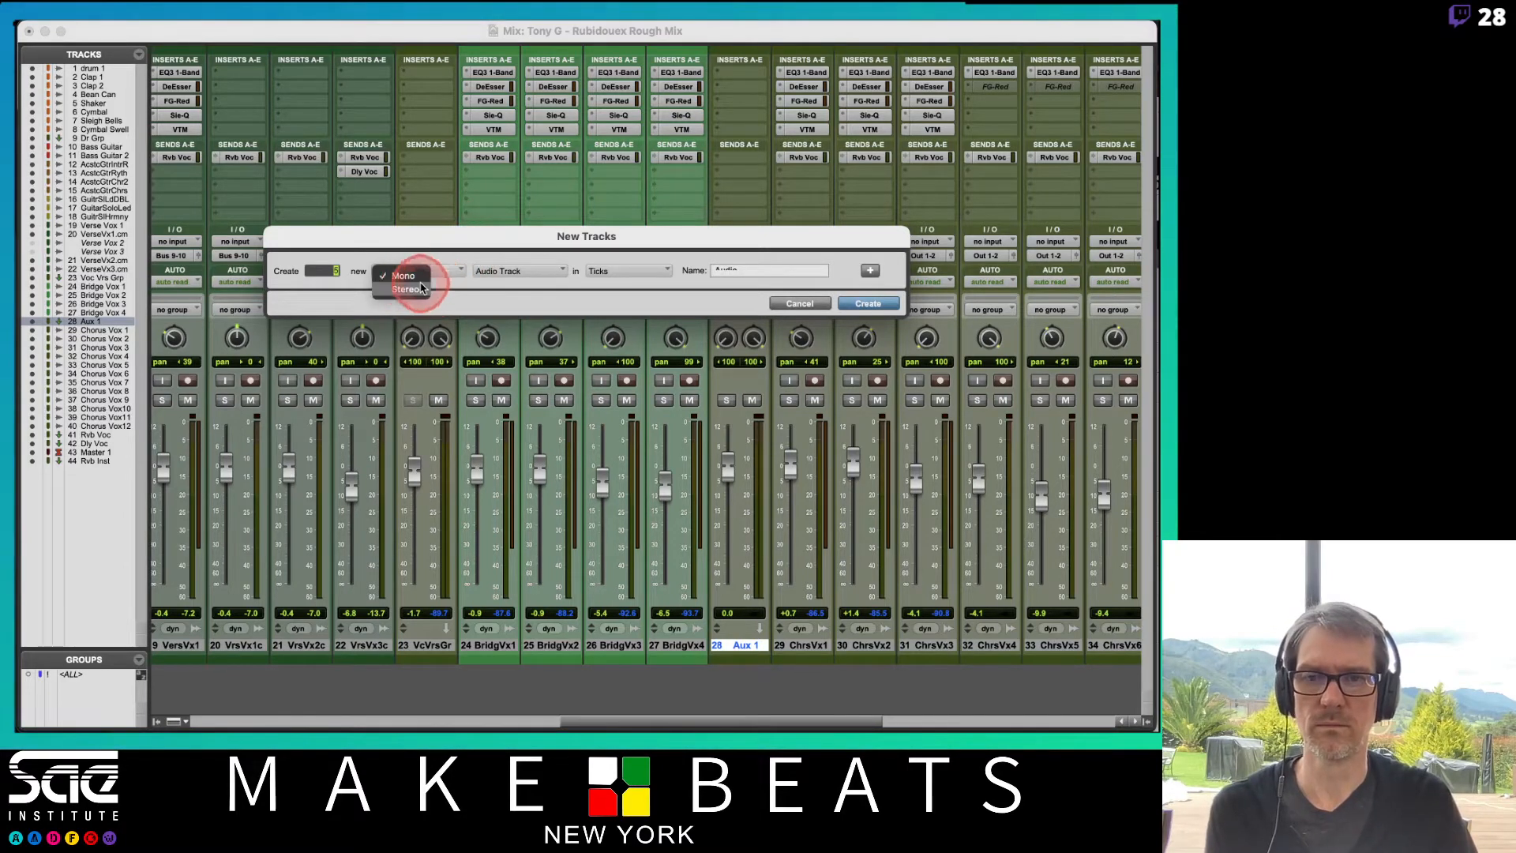
left_click(423, 281)
left_click(525, 271)
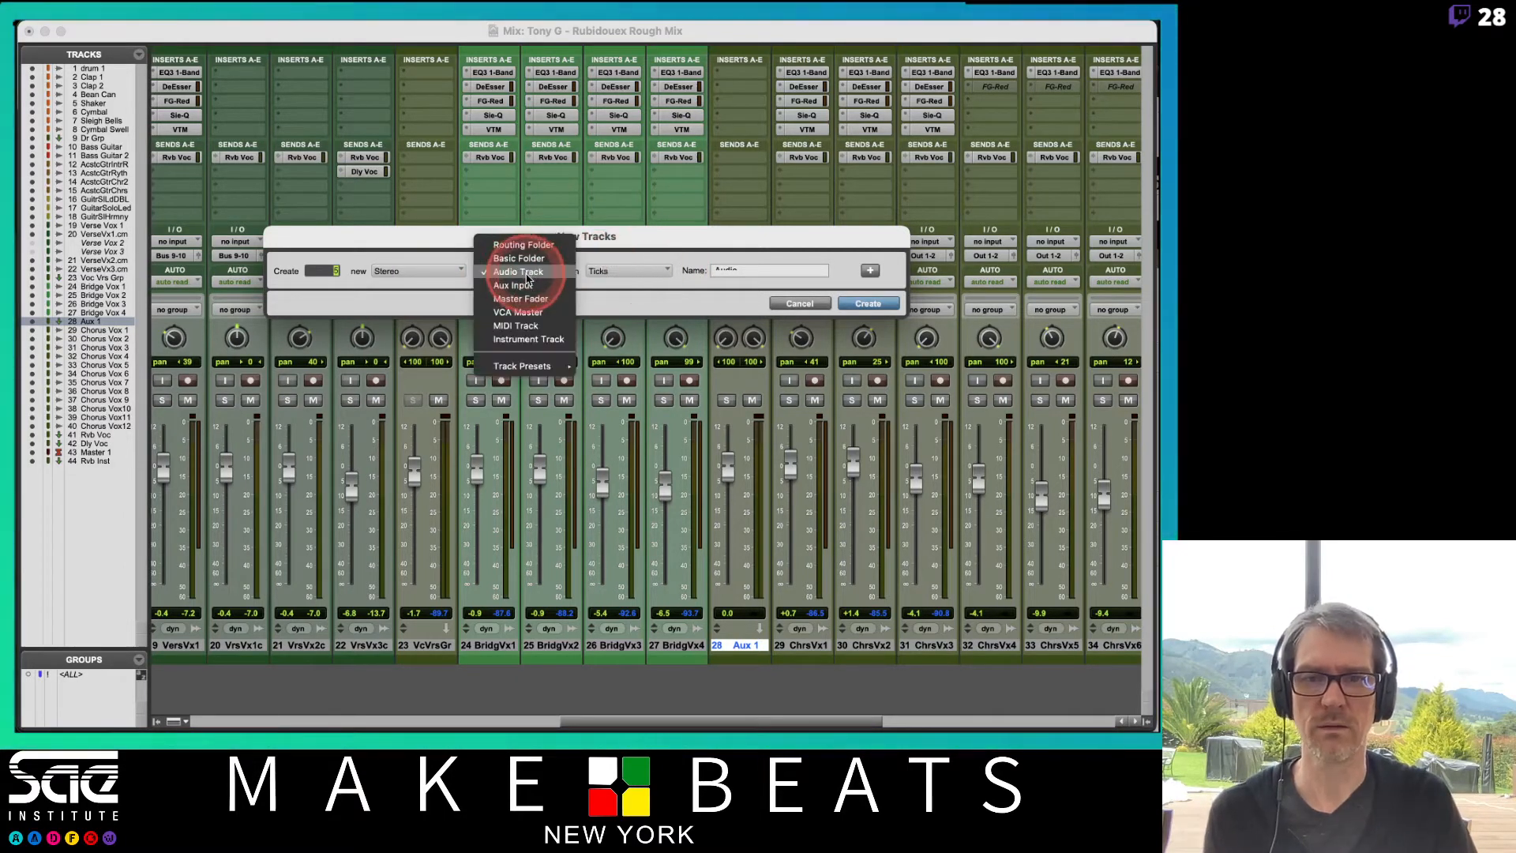
left_click(528, 286)
left_click(868, 303)
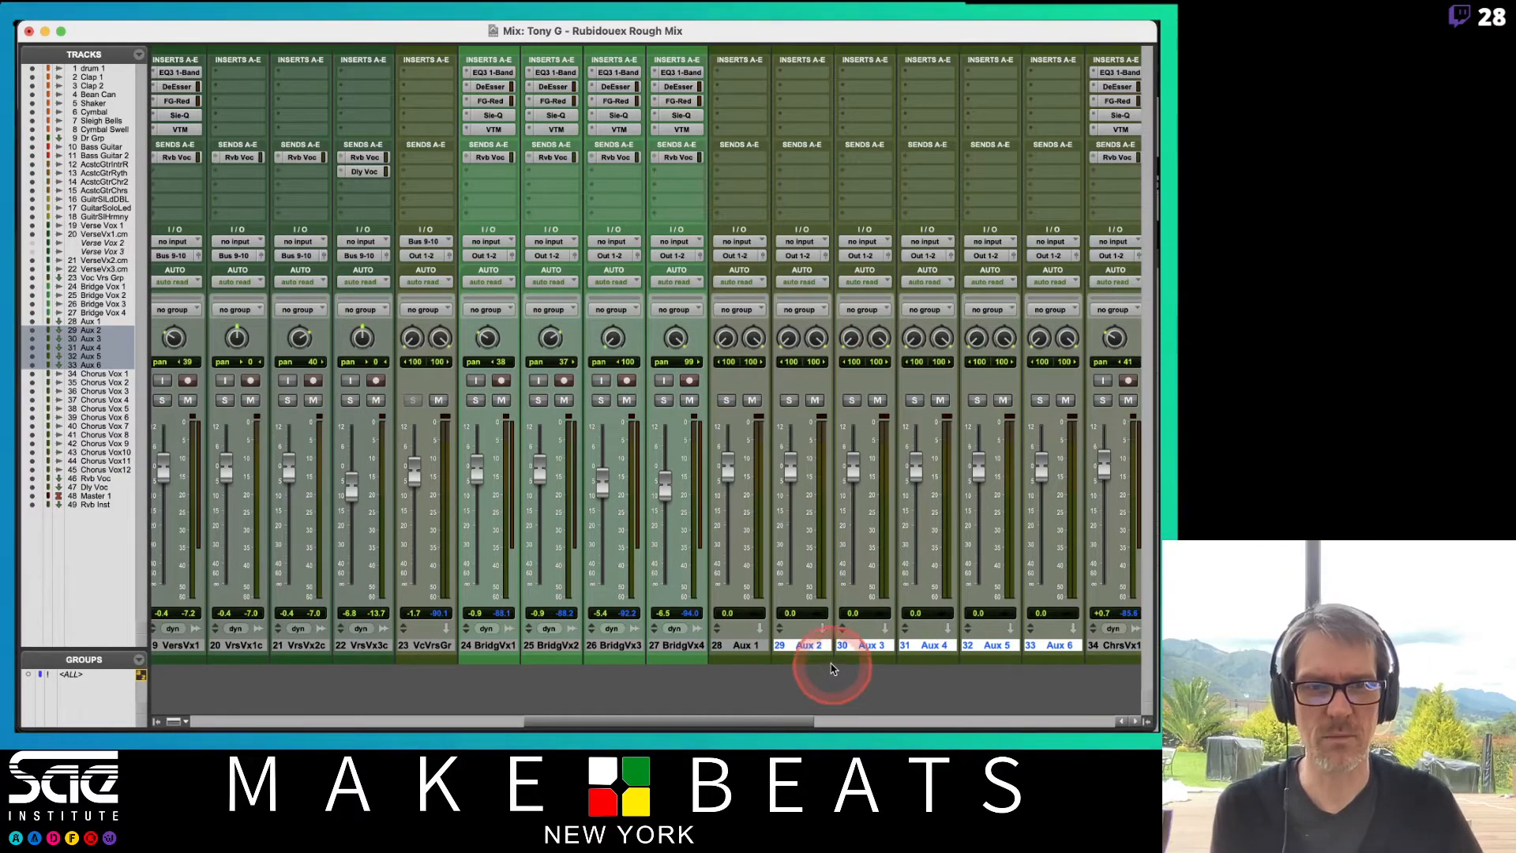
Step: Reorder the track list, placing Aux 2 below Bass Guitar 2, Aux 3 below AcstcGtrChrs and Aux 4 below GuitrSlHrmny
left_click(1114, 645)
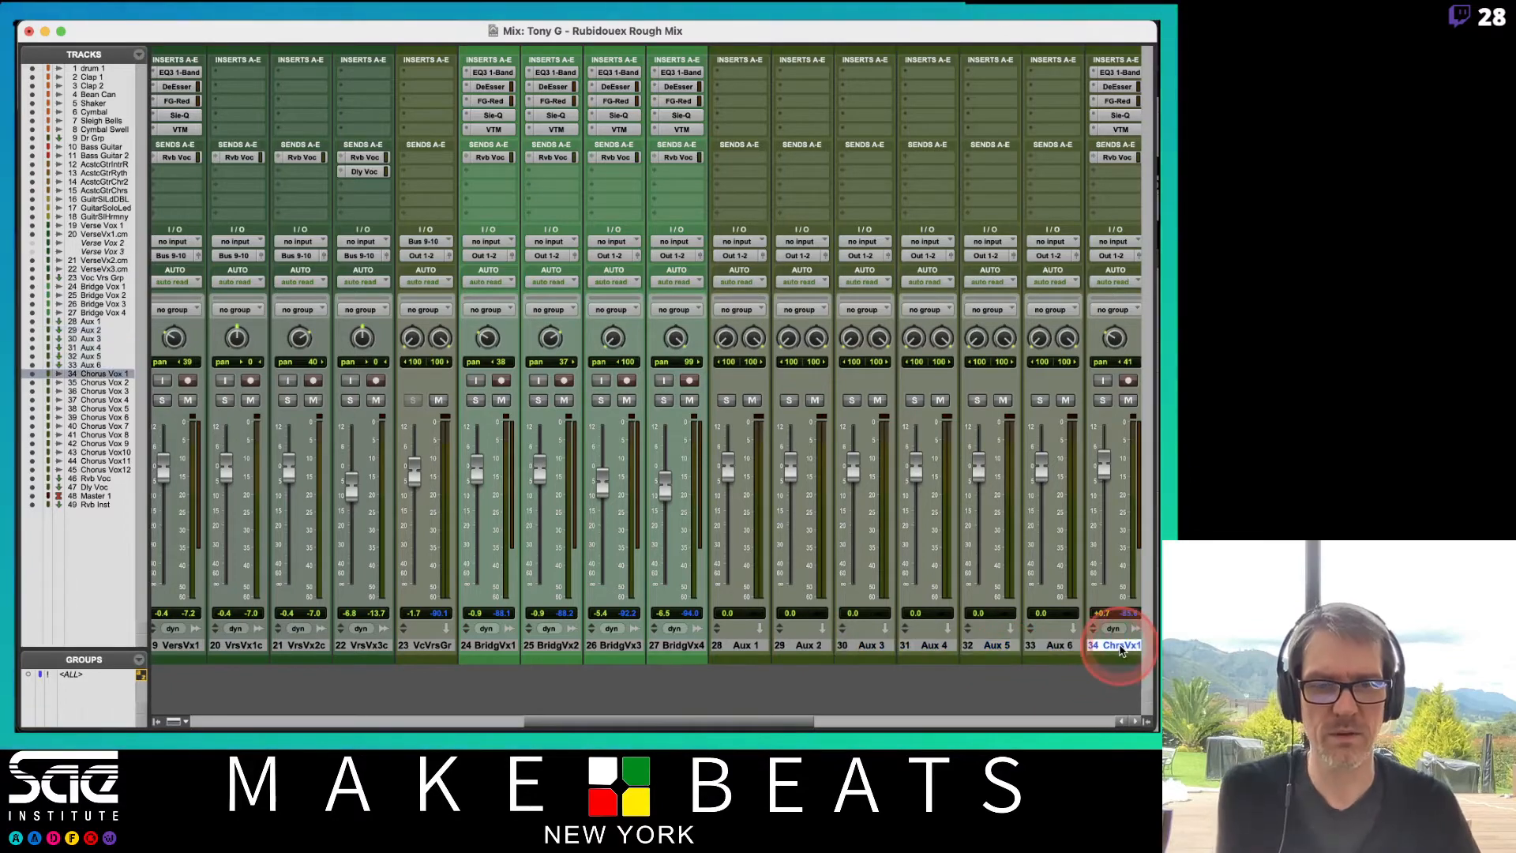
left_click_drag(815, 727, 586, 728)
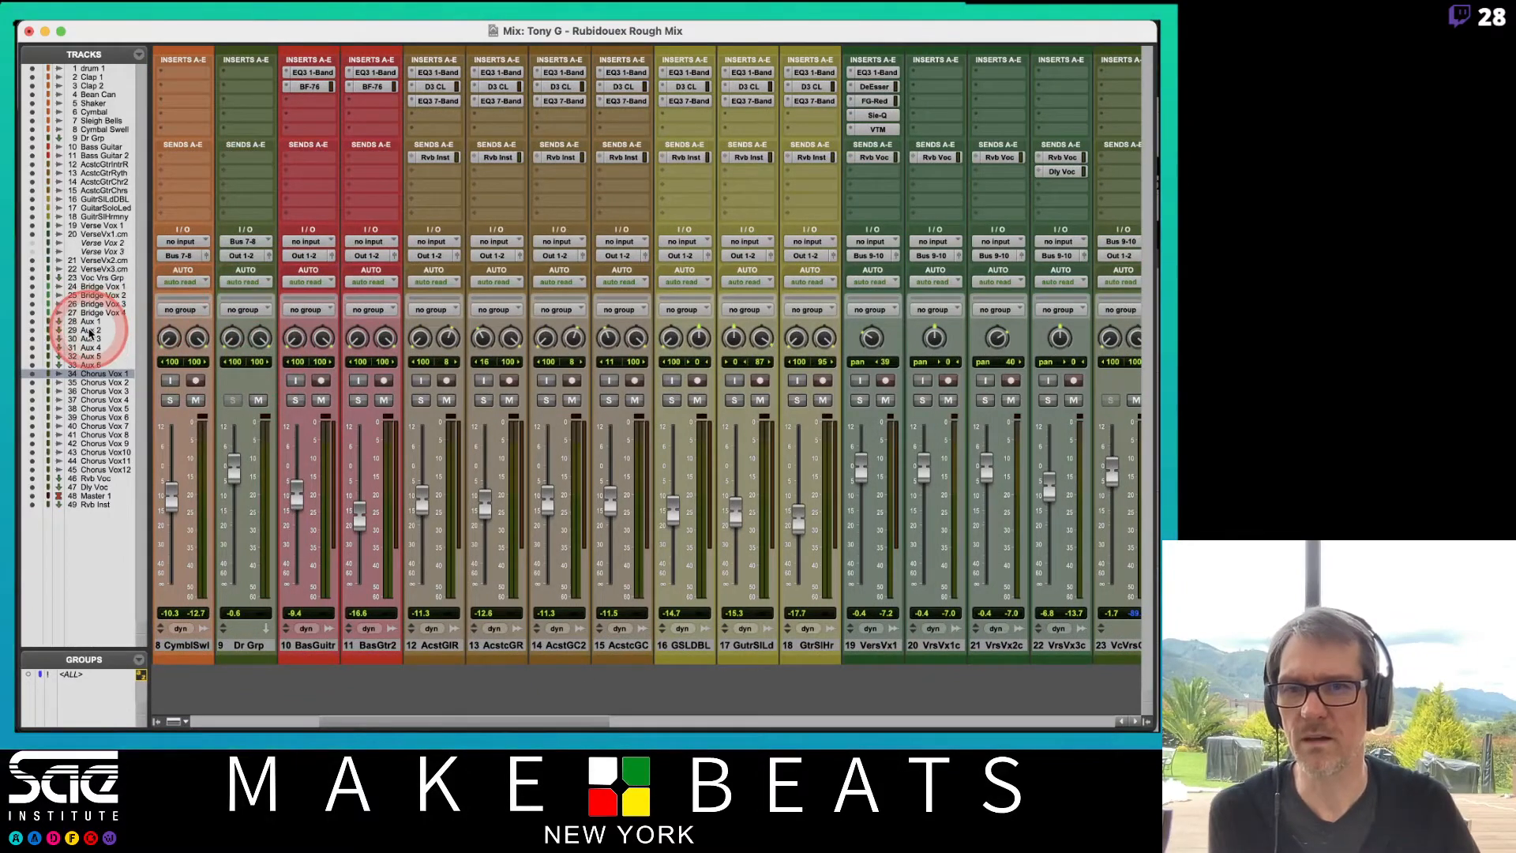
left_click_drag(89, 334, 92, 163)
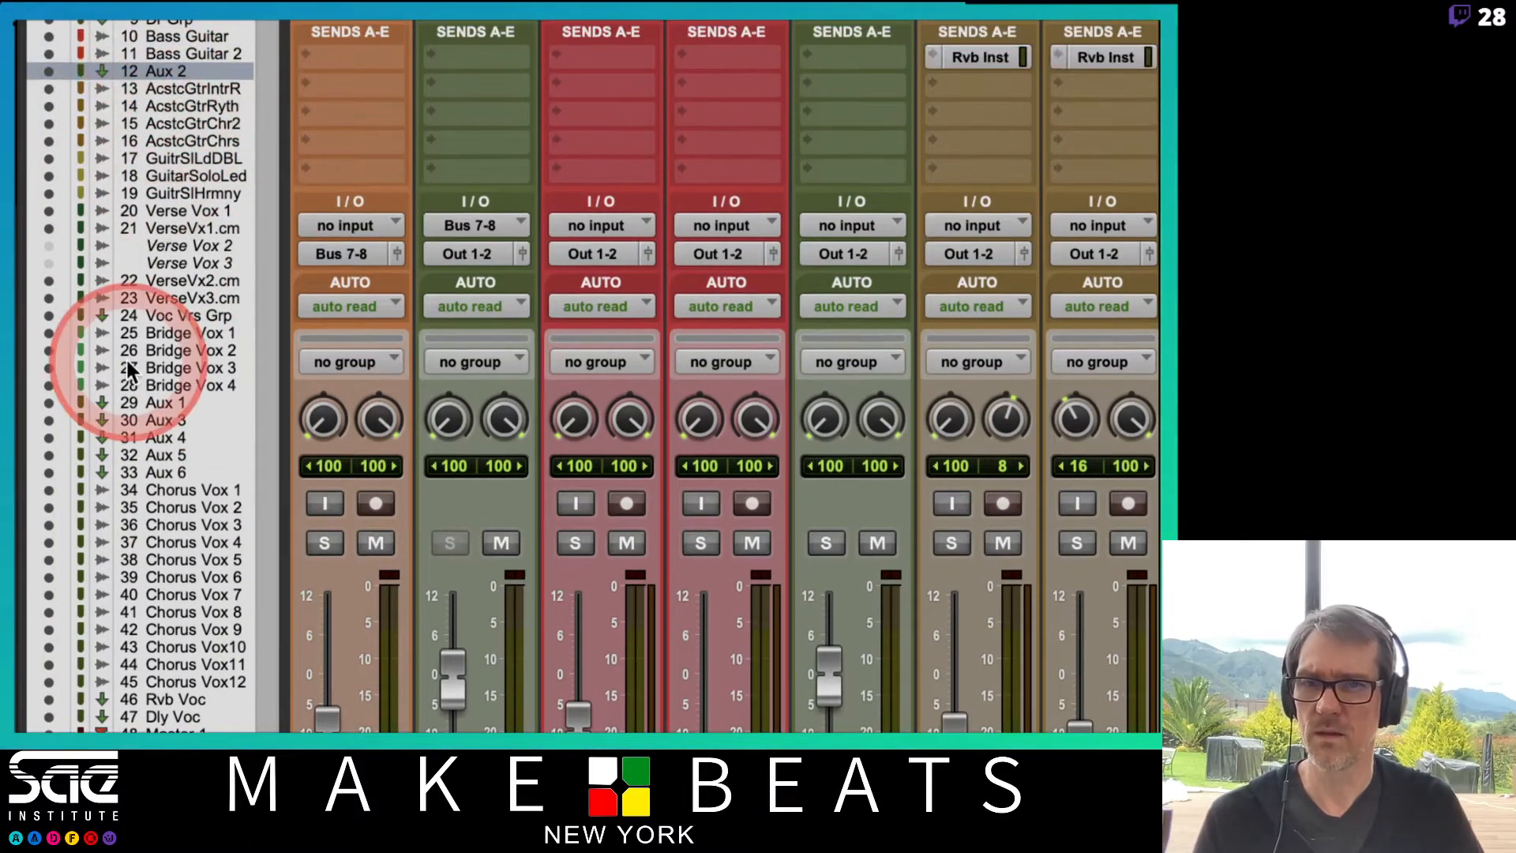
left_click_drag(158, 413, 155, 139)
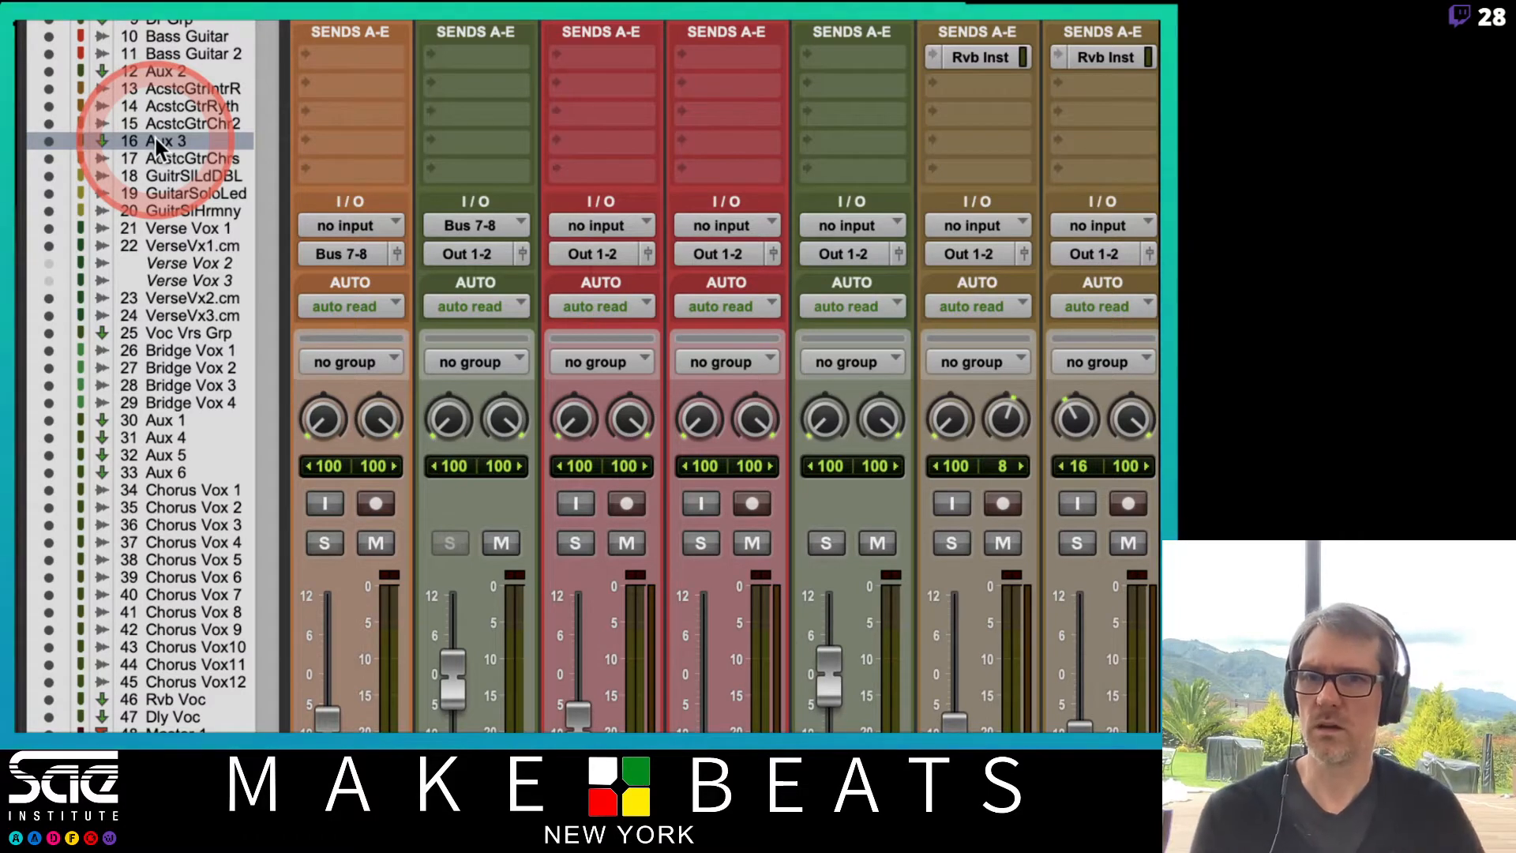
left_click_drag(154, 135, 160, 159)
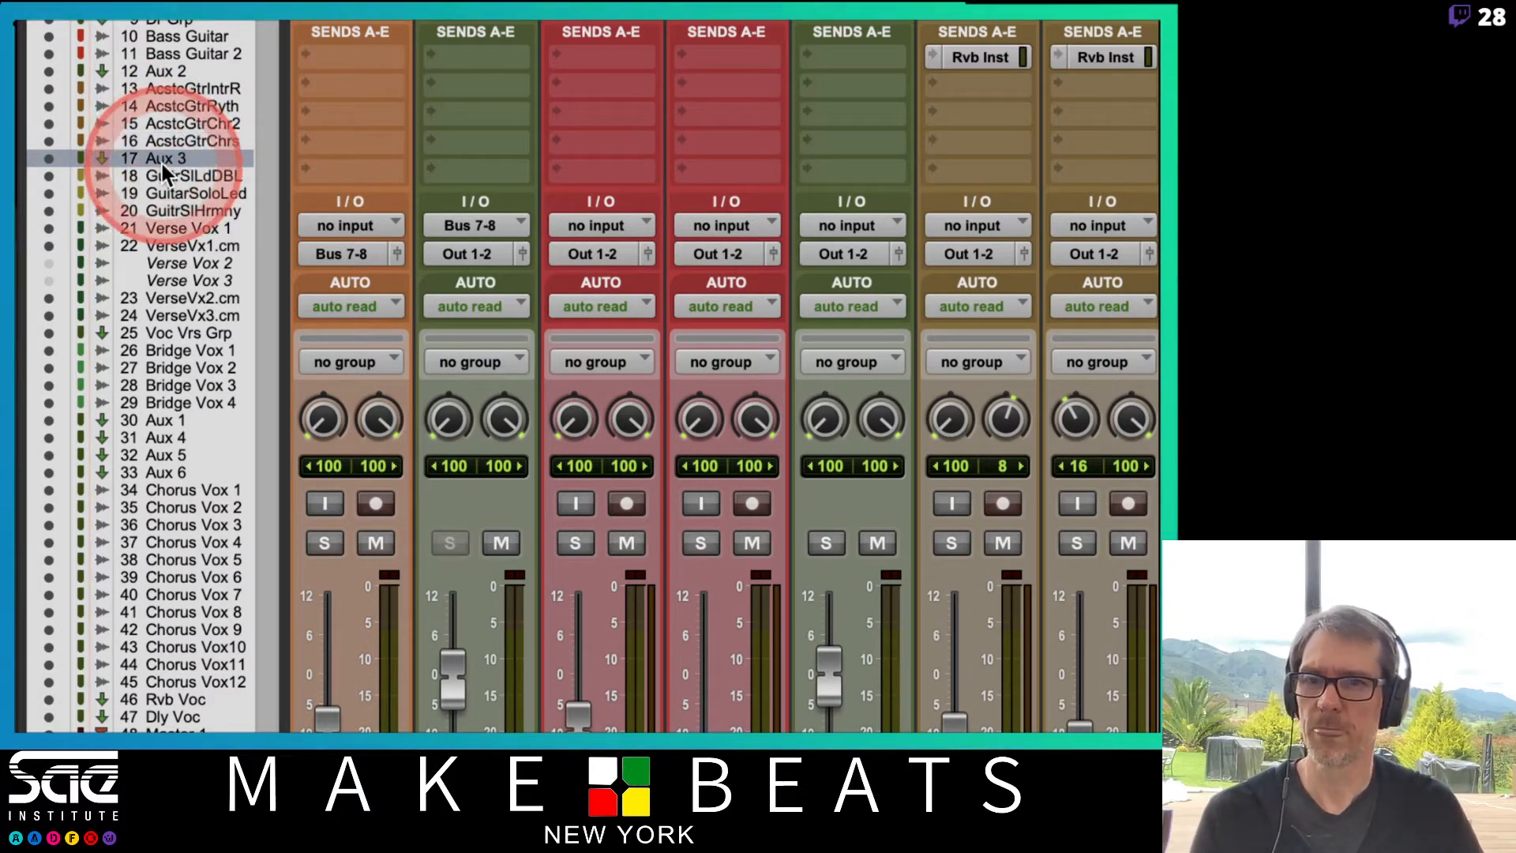
left_click_drag(182, 434, 178, 216)
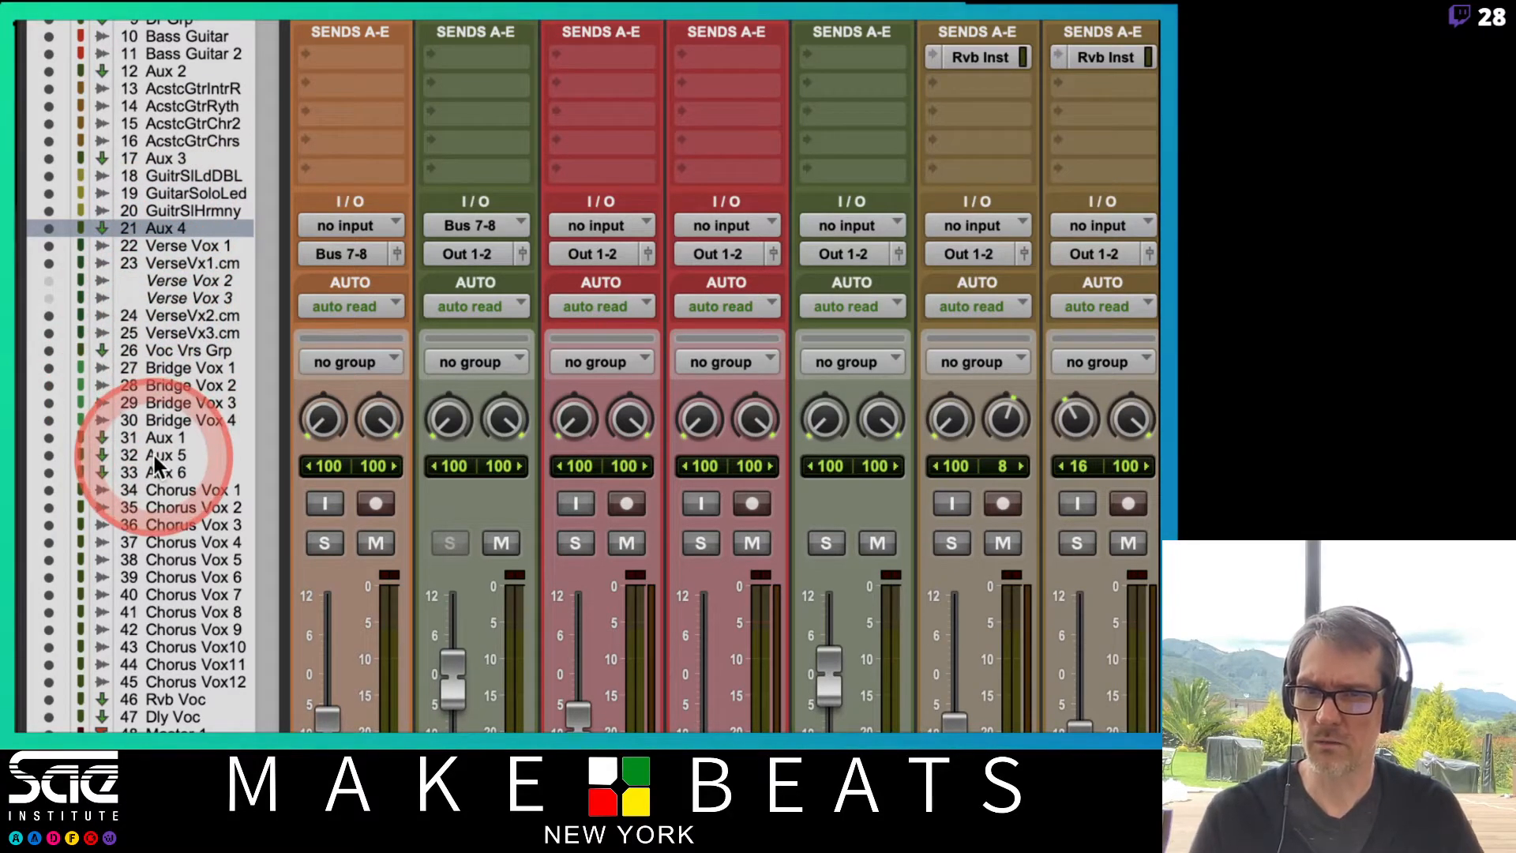
Step: Move Aux 6 below Chorus Vox12 and Aux 5 below Dly Voc in the track list
left_click_drag(160, 474, 181, 702)
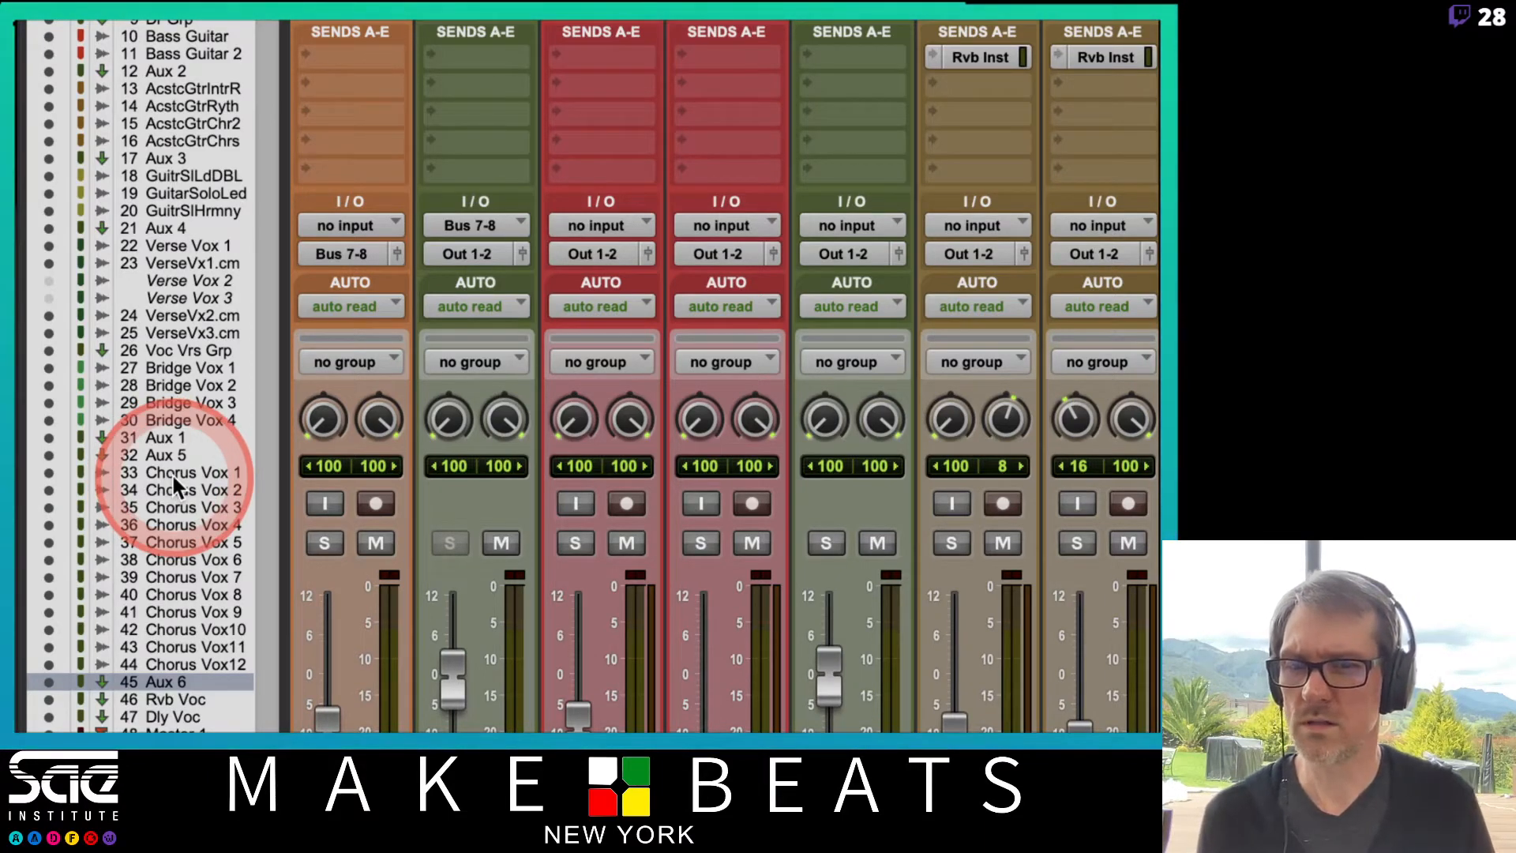
scroll(202, 644, "down", 3)
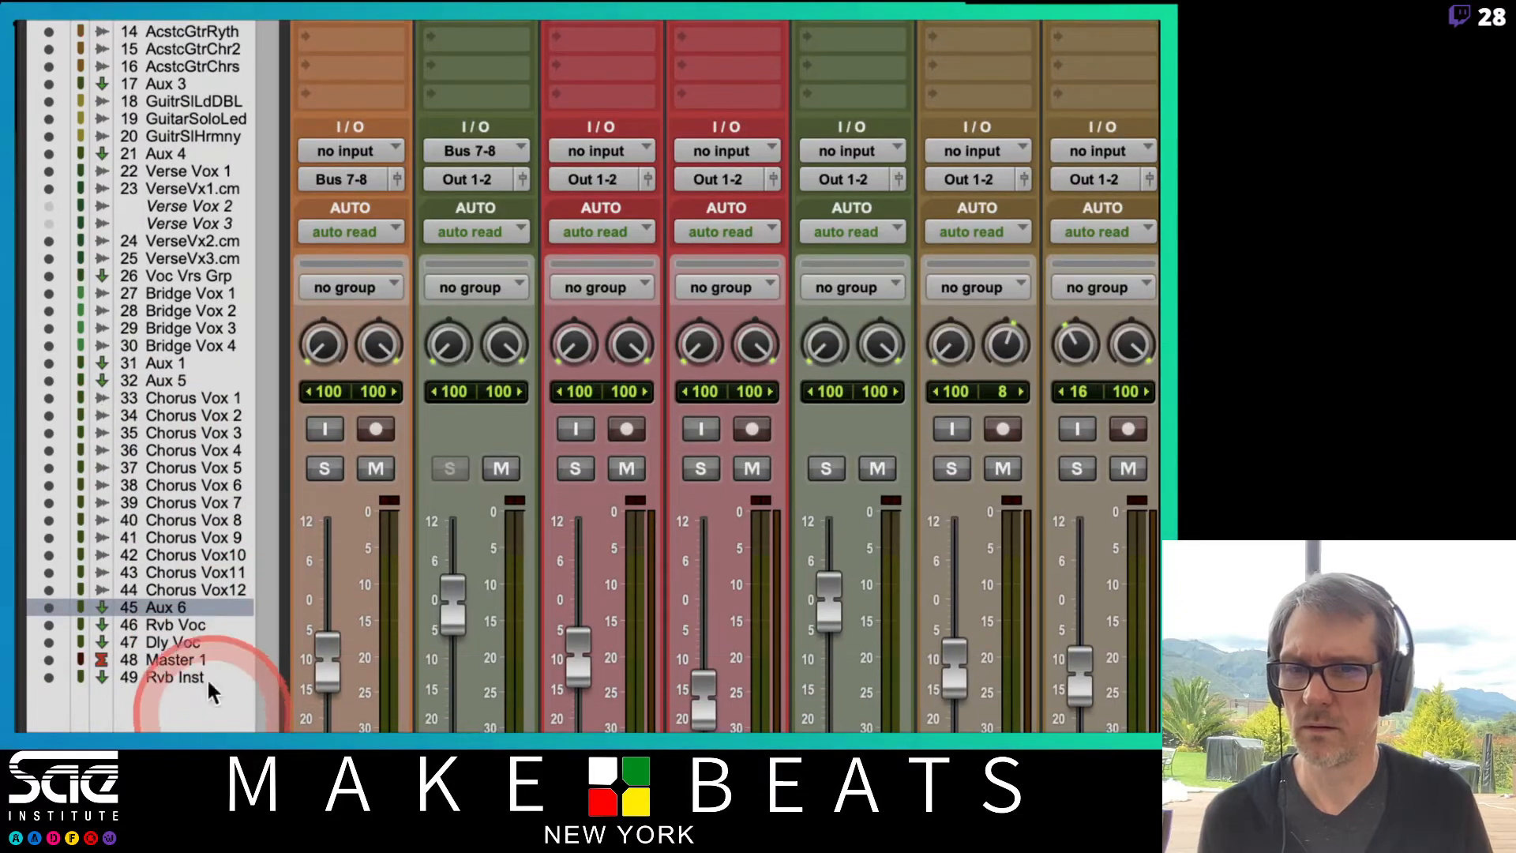
left_click(164, 380)
left_click_drag(164, 381, 158, 643)
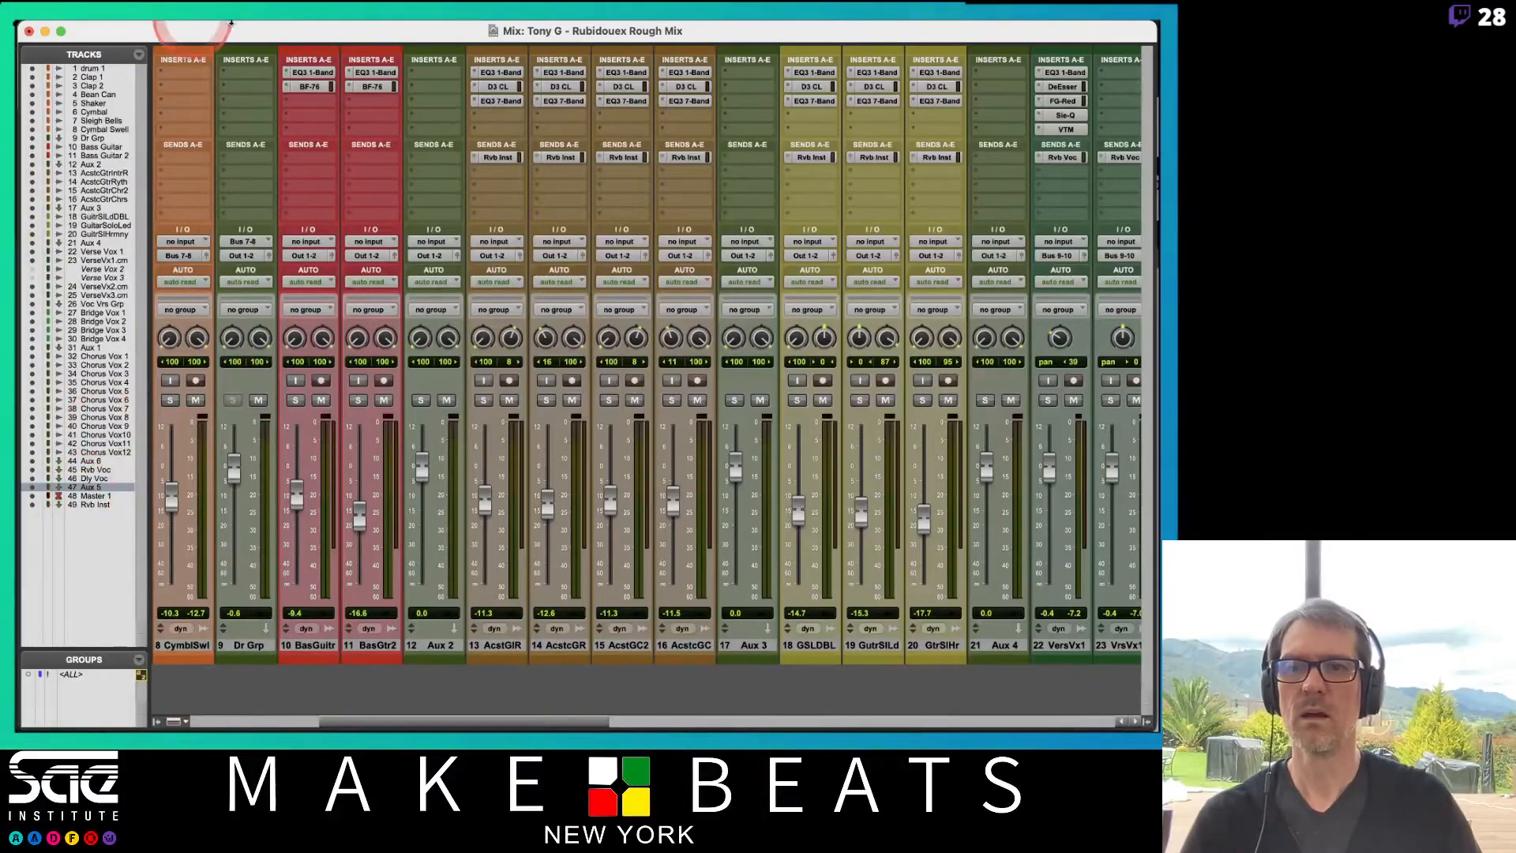
Step: Create one more stereo Aux Input track and move it below Rvb Inst in the track list
left_click(246, 29)
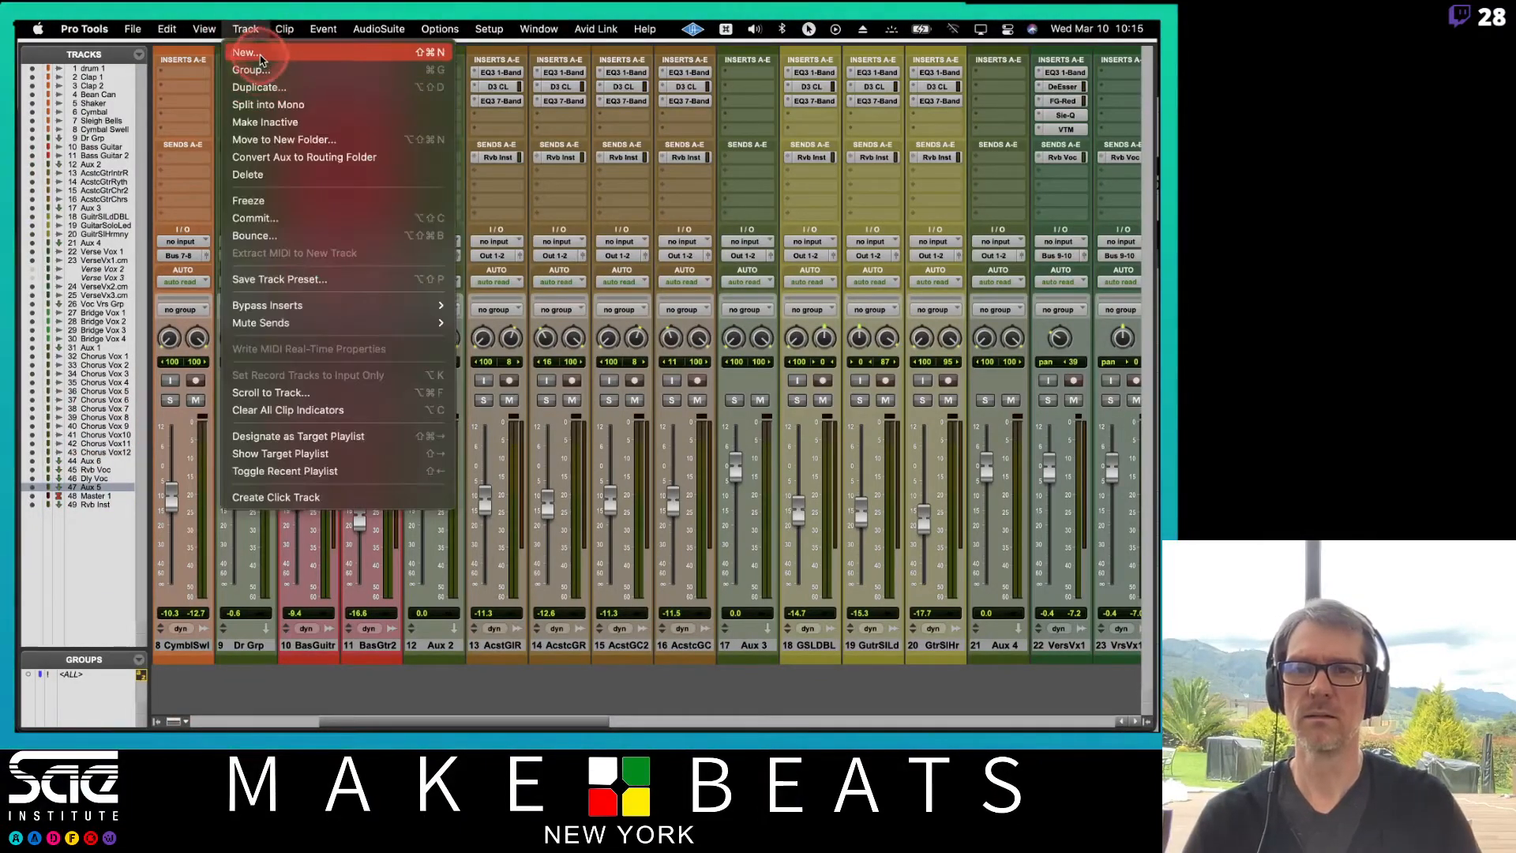
left_click(246, 52)
left_click(446, 272)
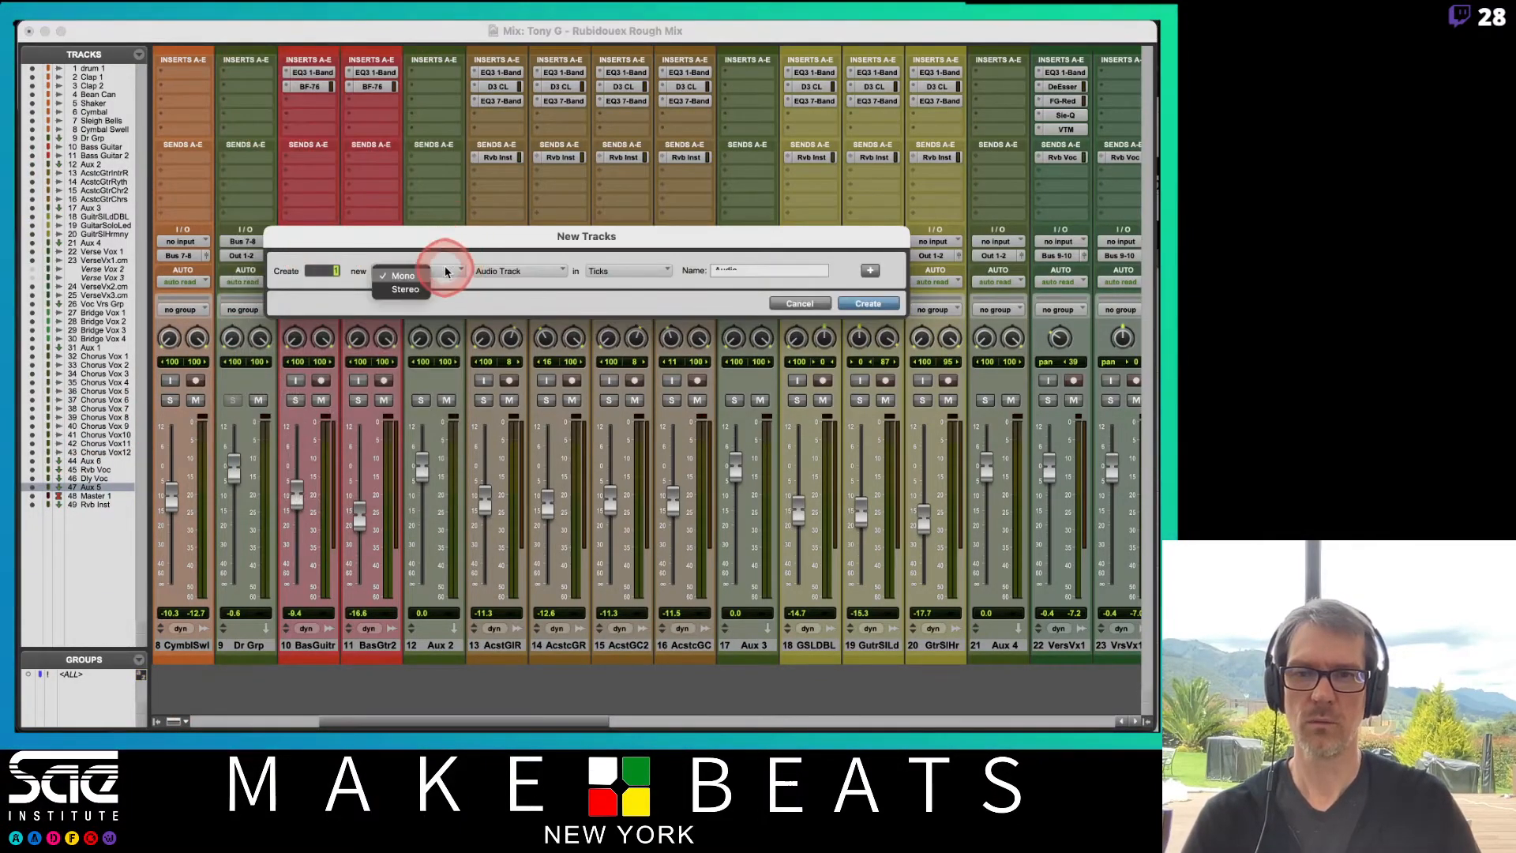
left_click(405, 289)
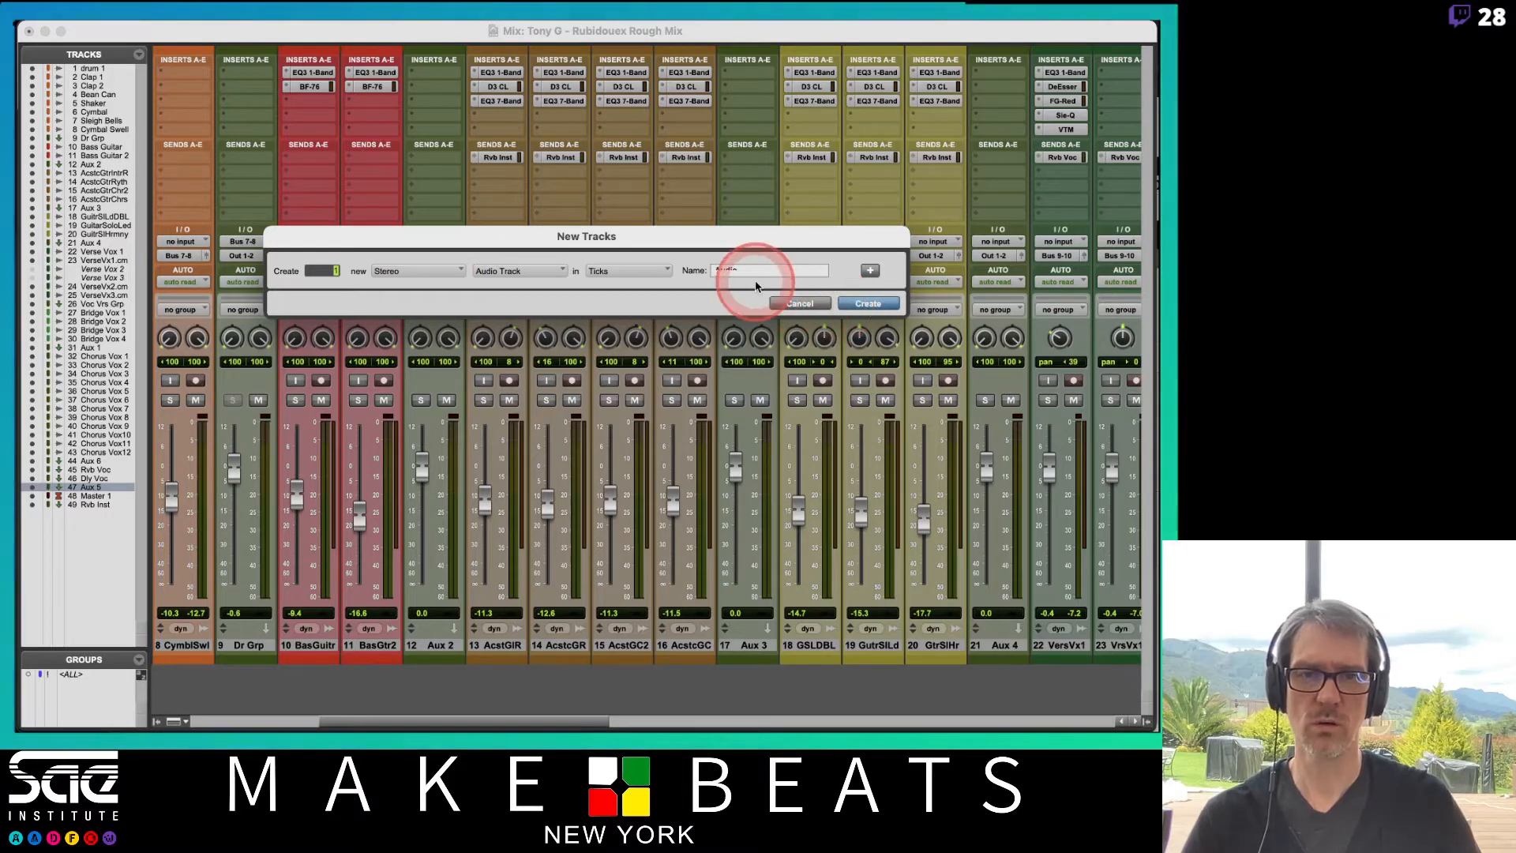
left_click(522, 271)
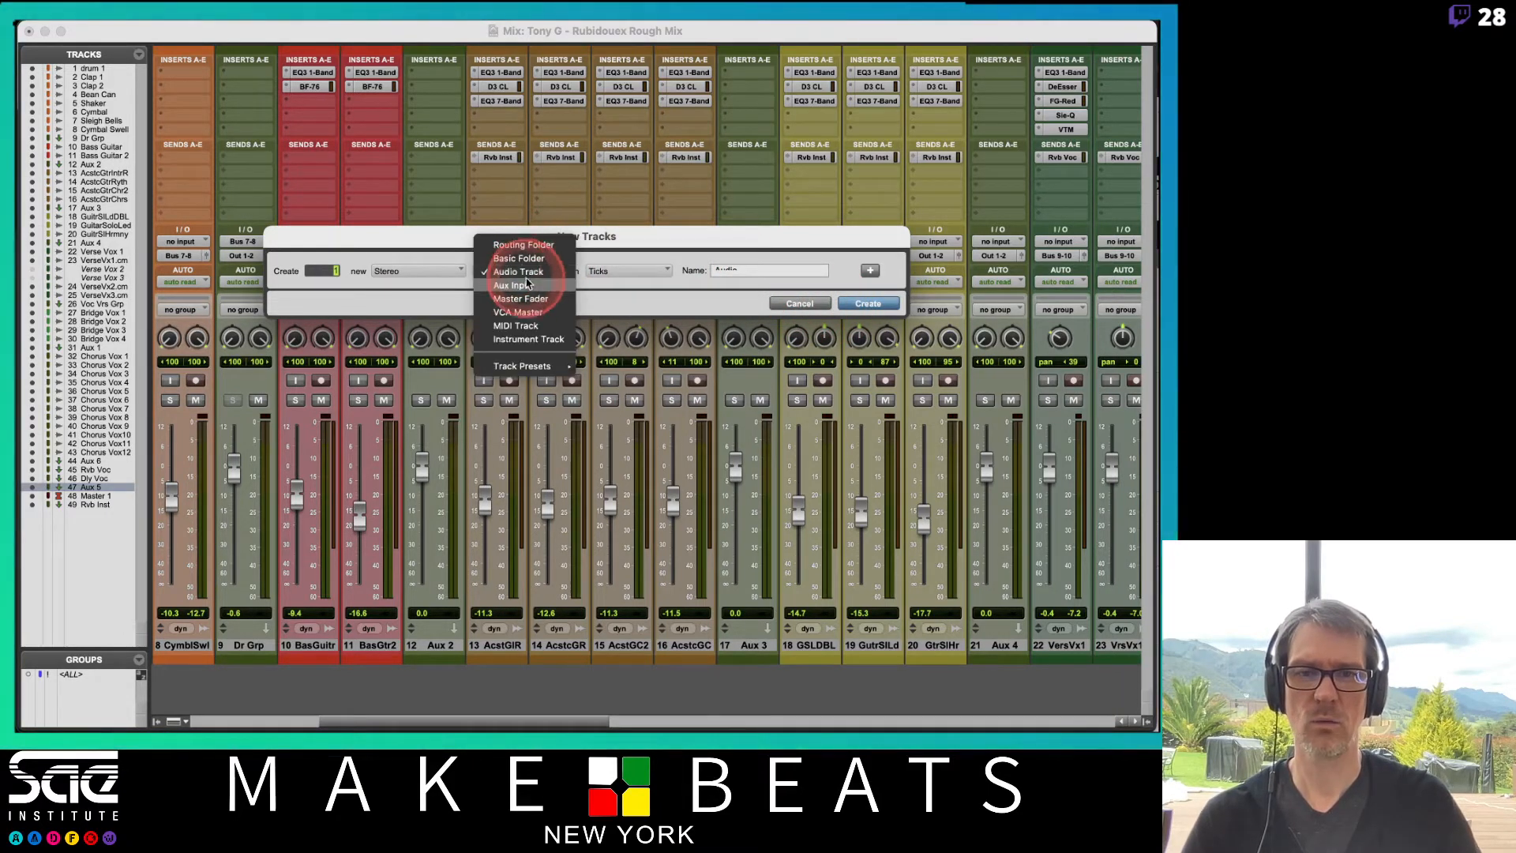
left_click(509, 261)
left_click(867, 305)
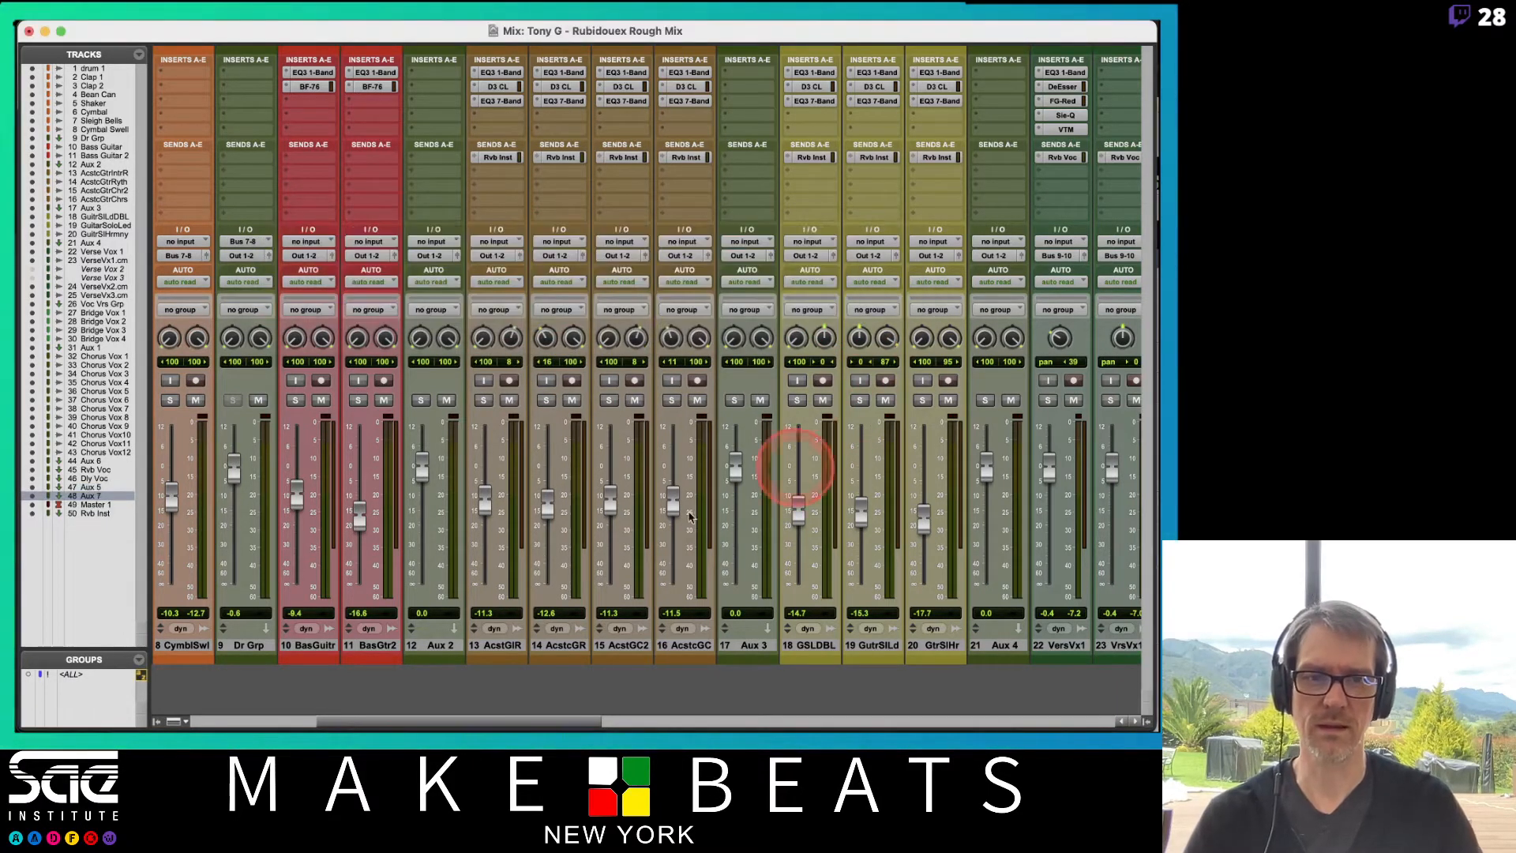
left_click_drag(91, 499, 86, 517)
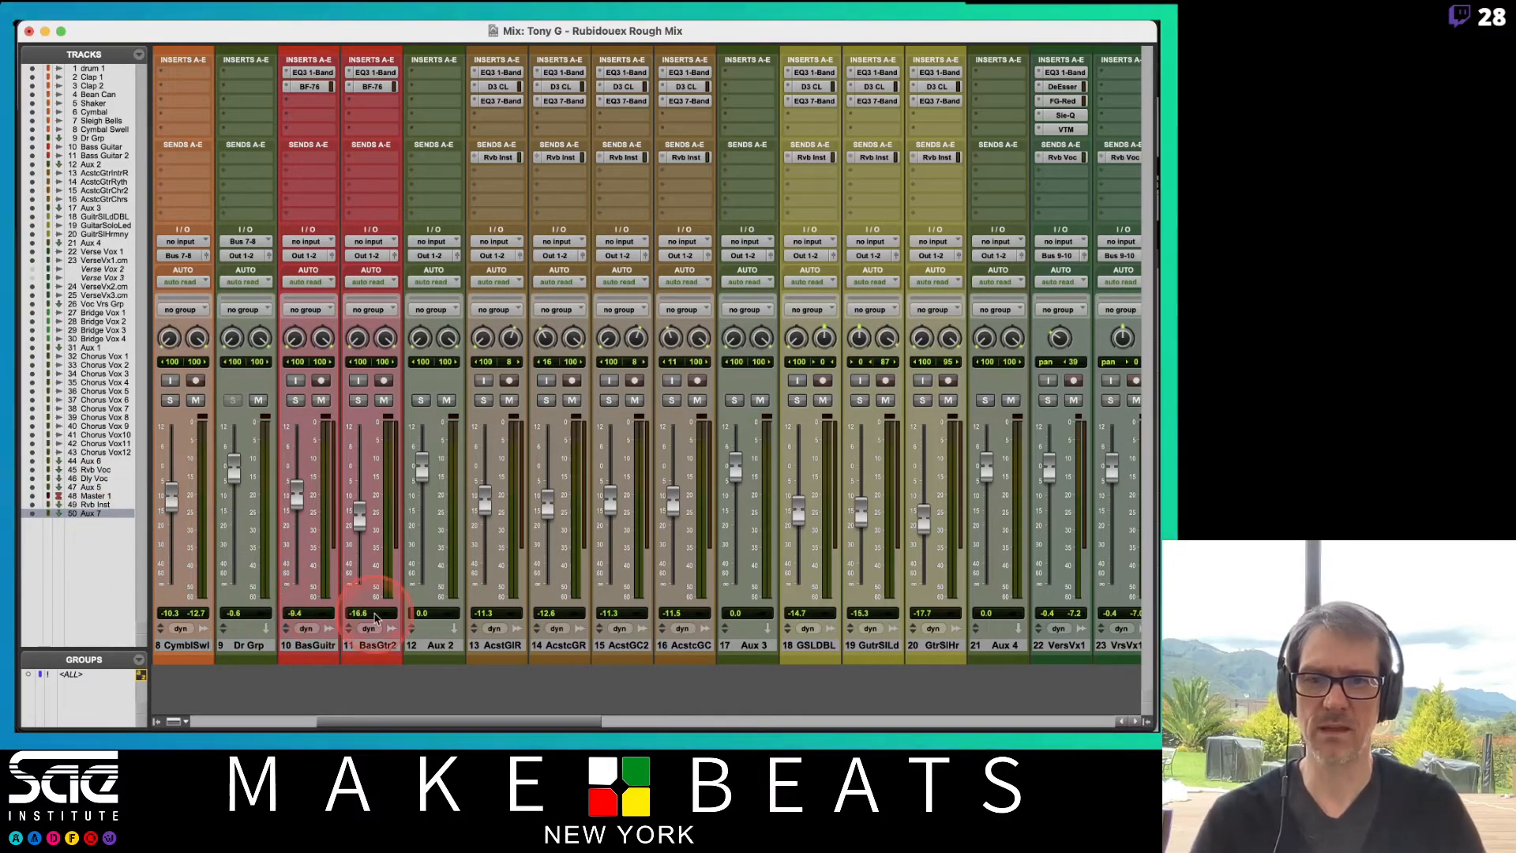
Step: Rename the Aux 2 track beside the bass guitar tracks as Bass Grp
double_click(438, 646)
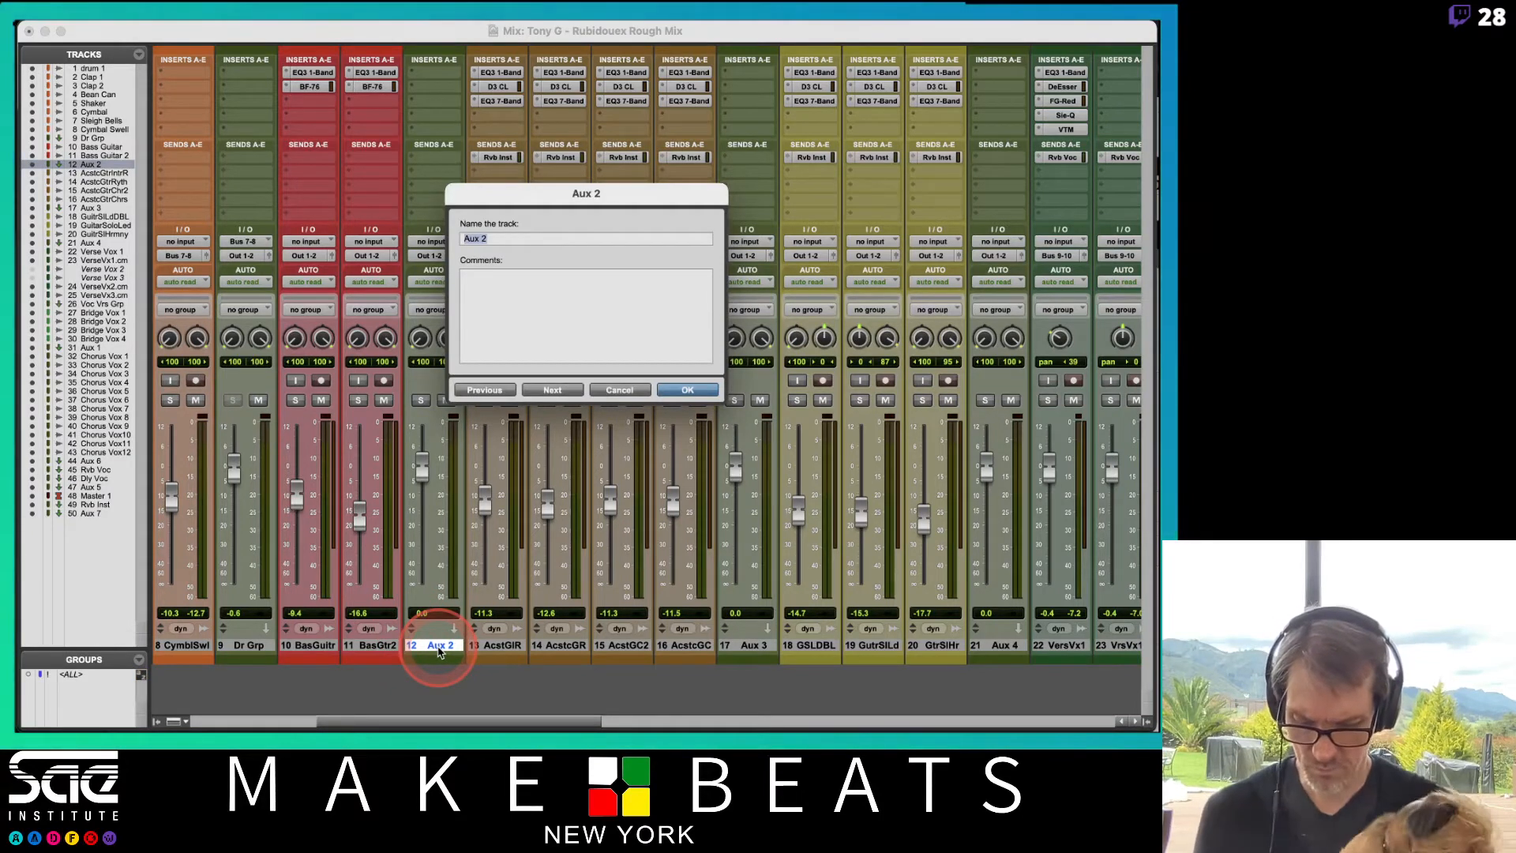
type("bass")
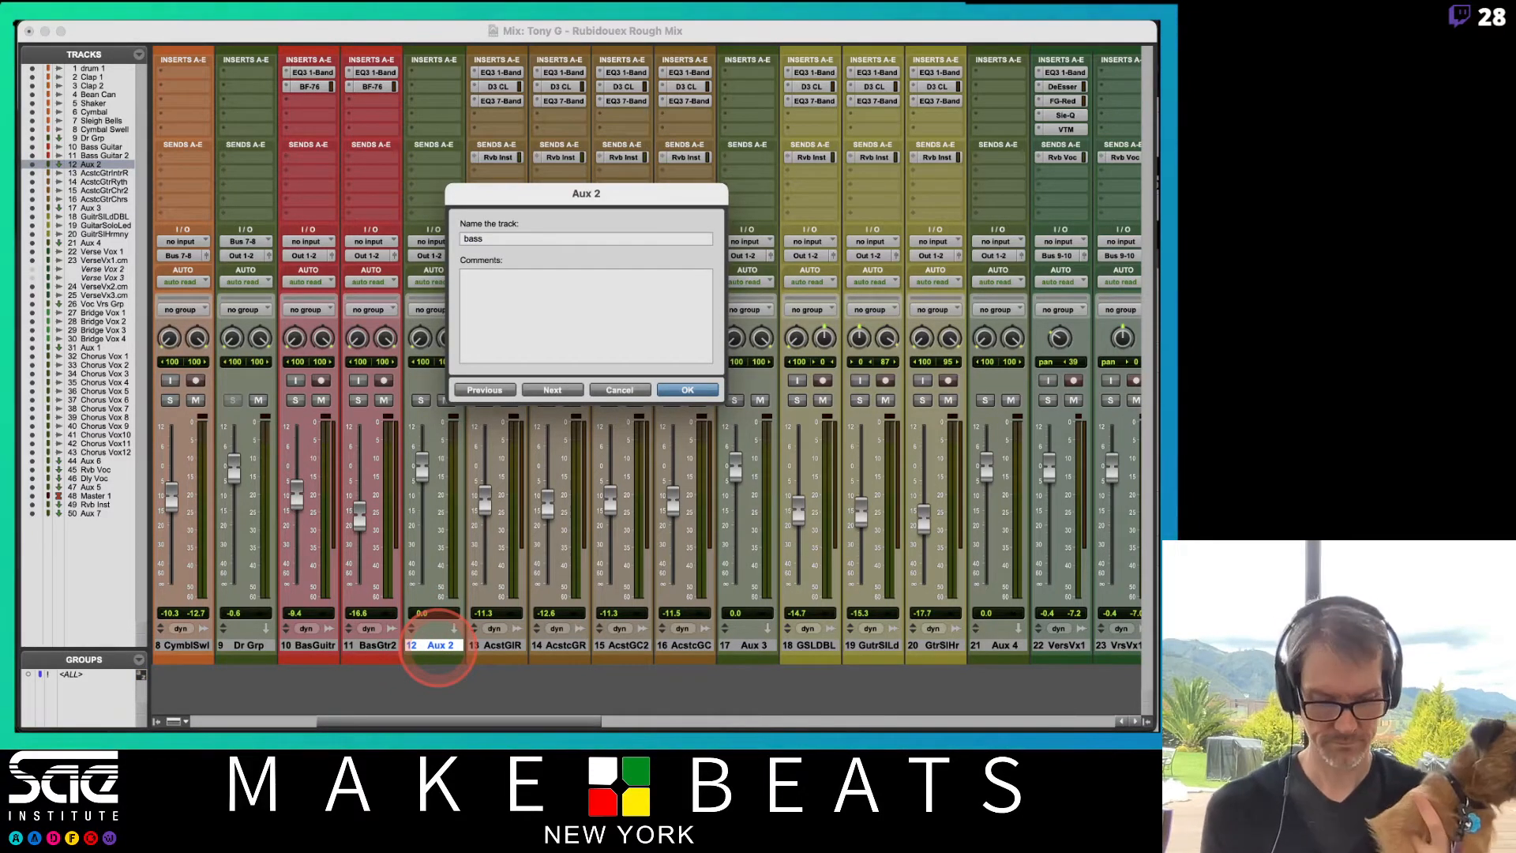
key("BackSpace")
key("BackSpace")
type("Ba")
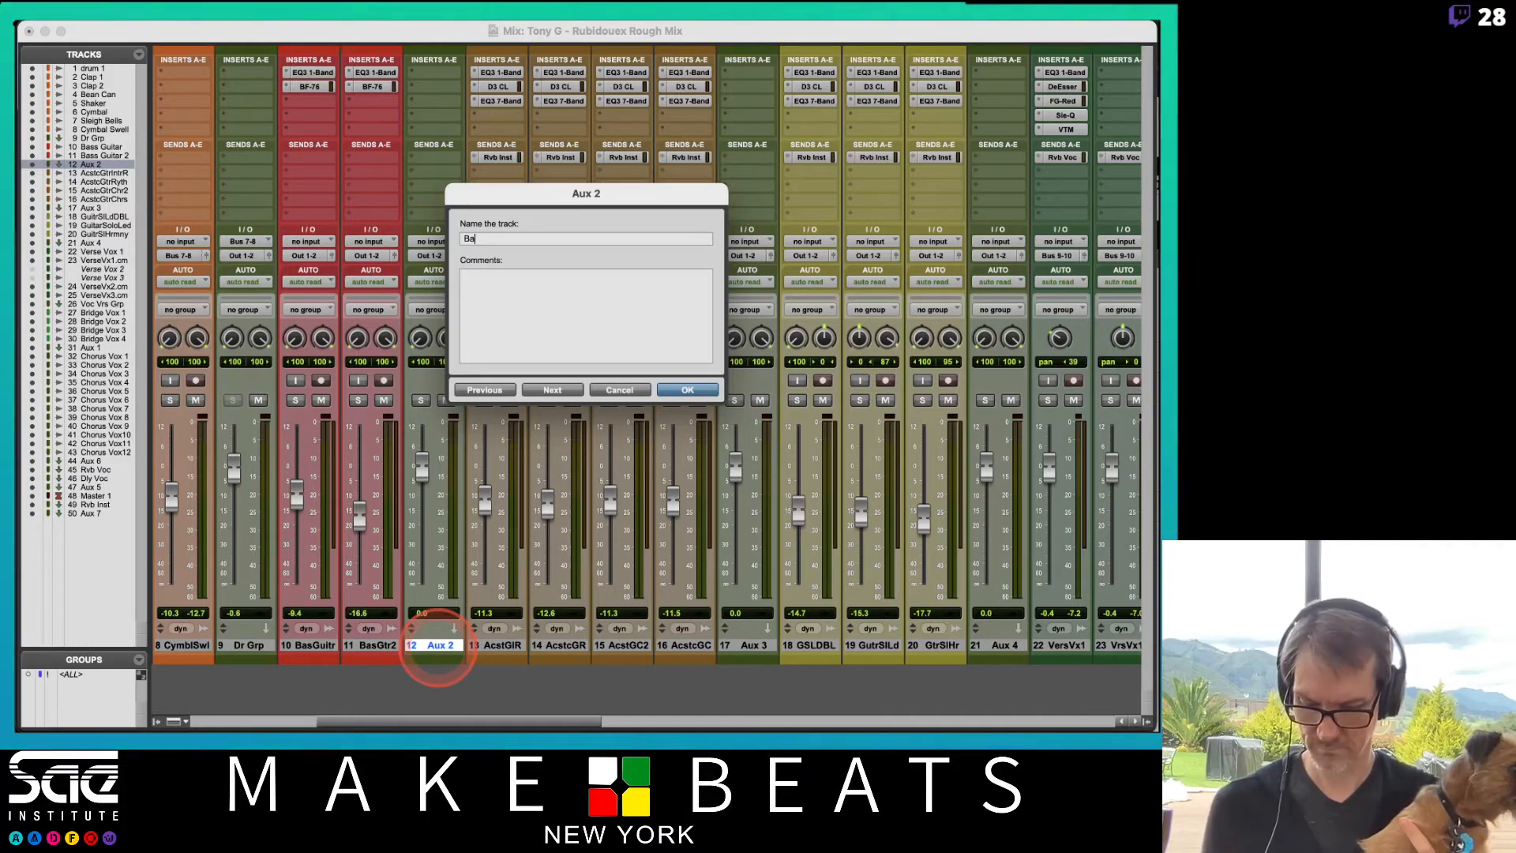
type("ss Grp")
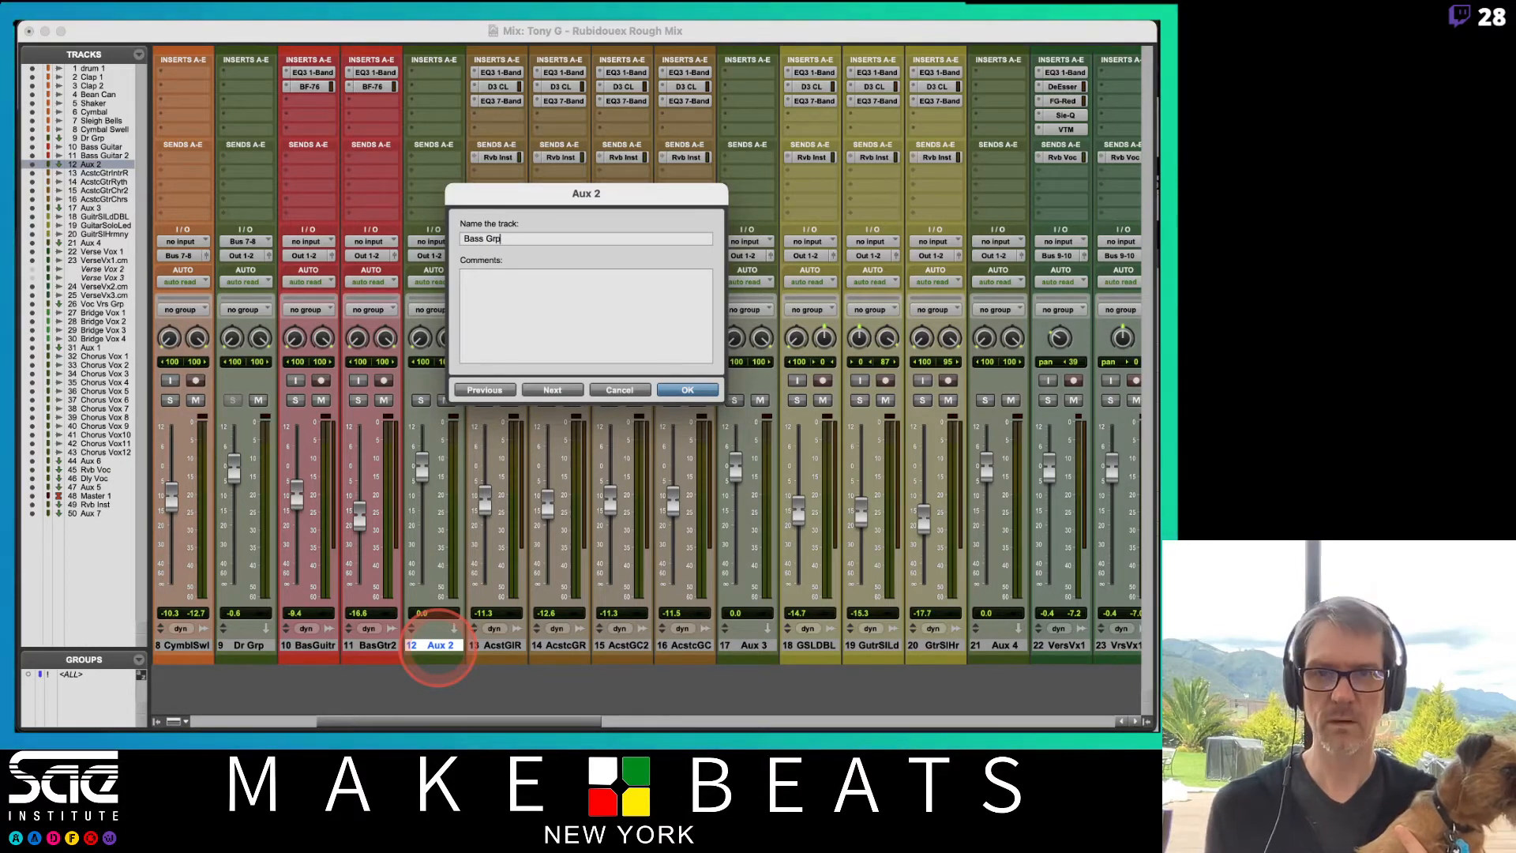
key("Return")
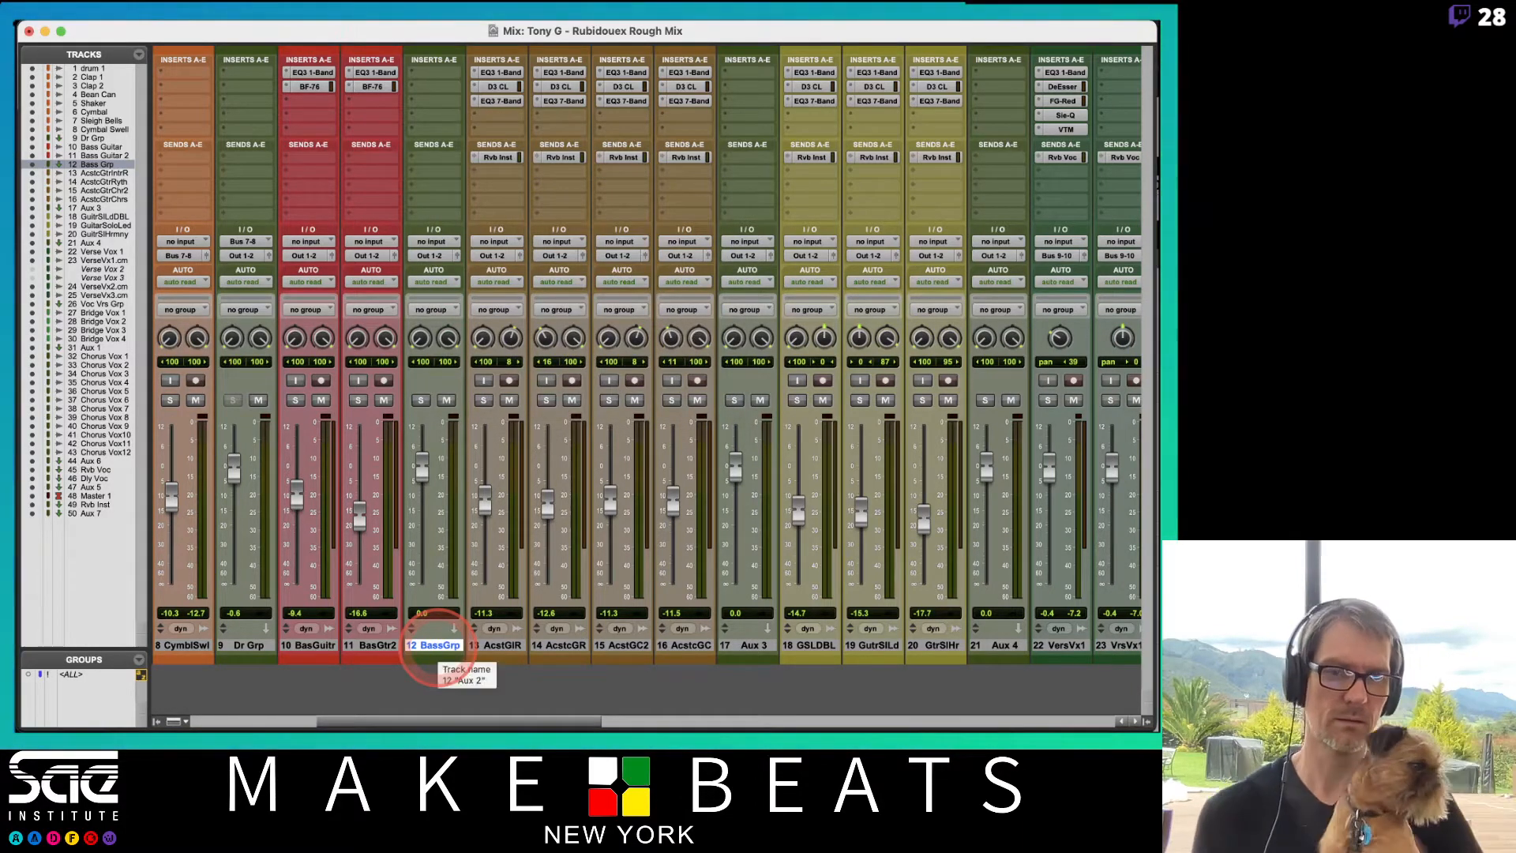
Step: Rename the Aux 3 track after the acoustic guitar tracks as AC Gtr Grp
double_click(731, 645)
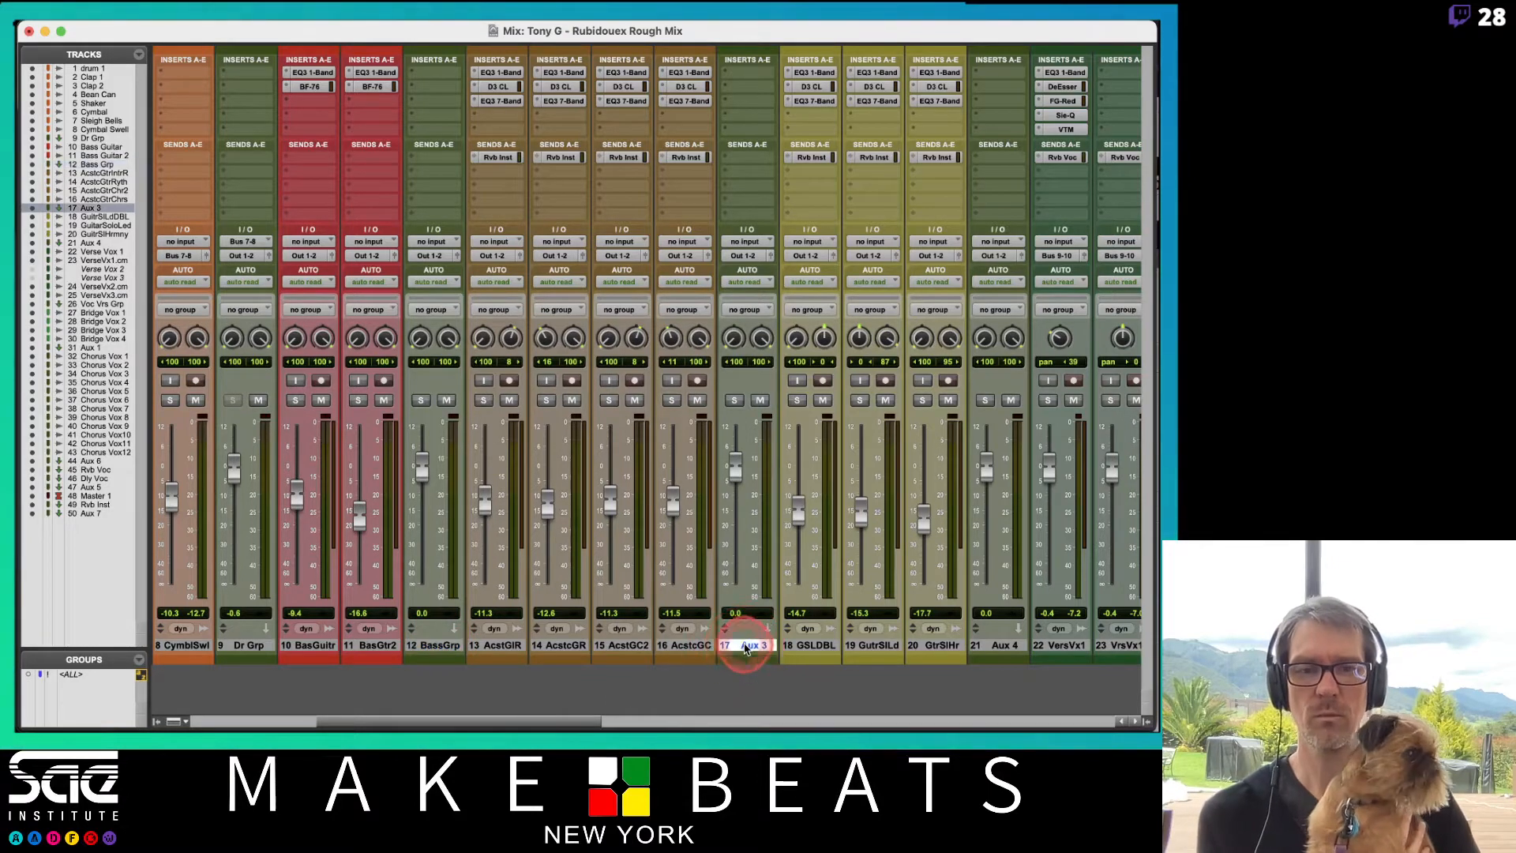
type("AC")
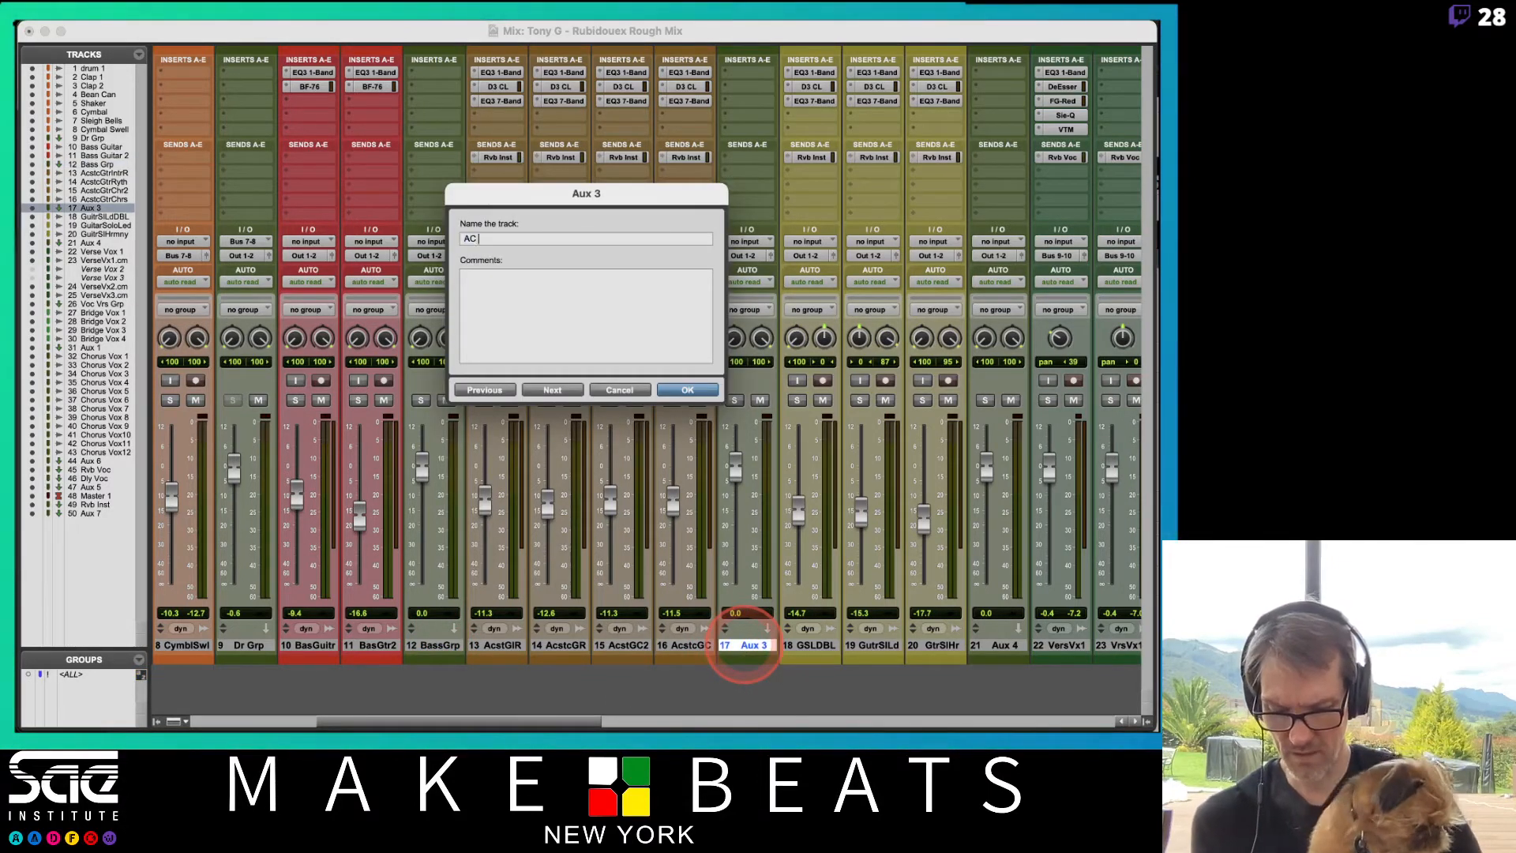
type(" Gtr")
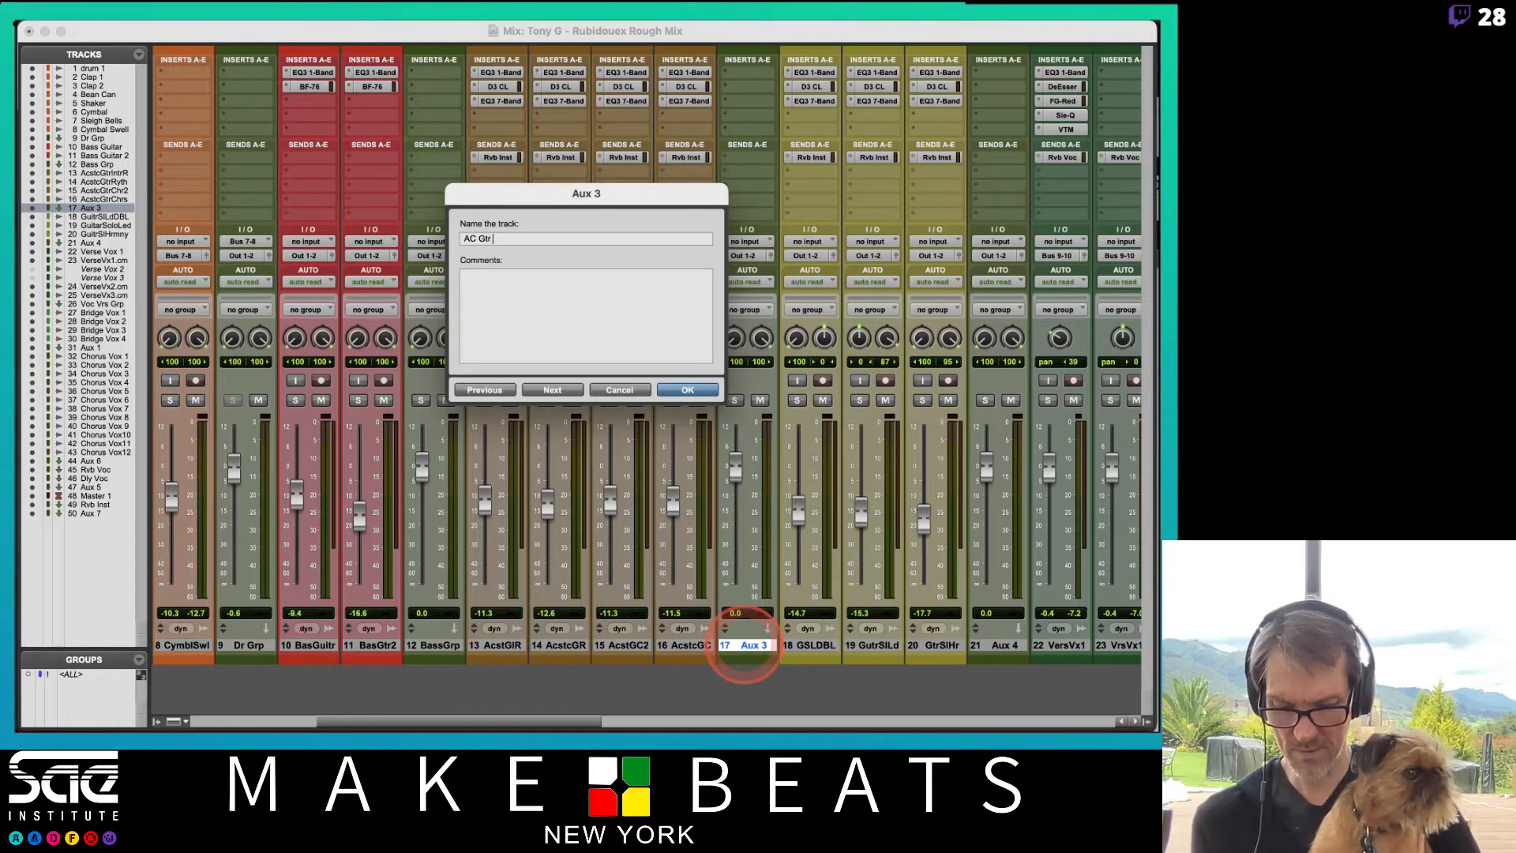
type(" G")
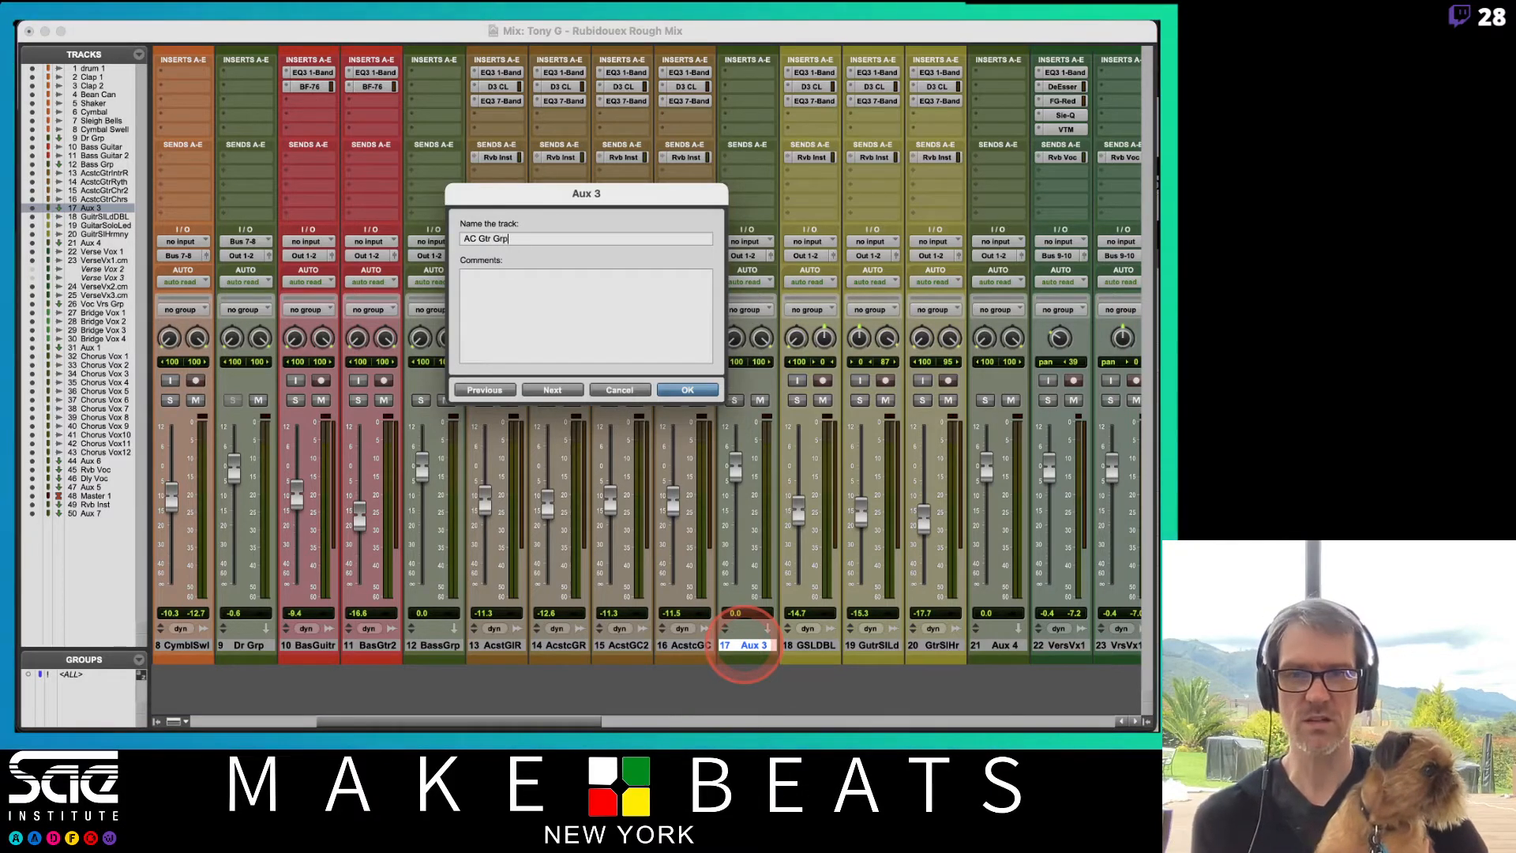
type("rp")
key("Return")
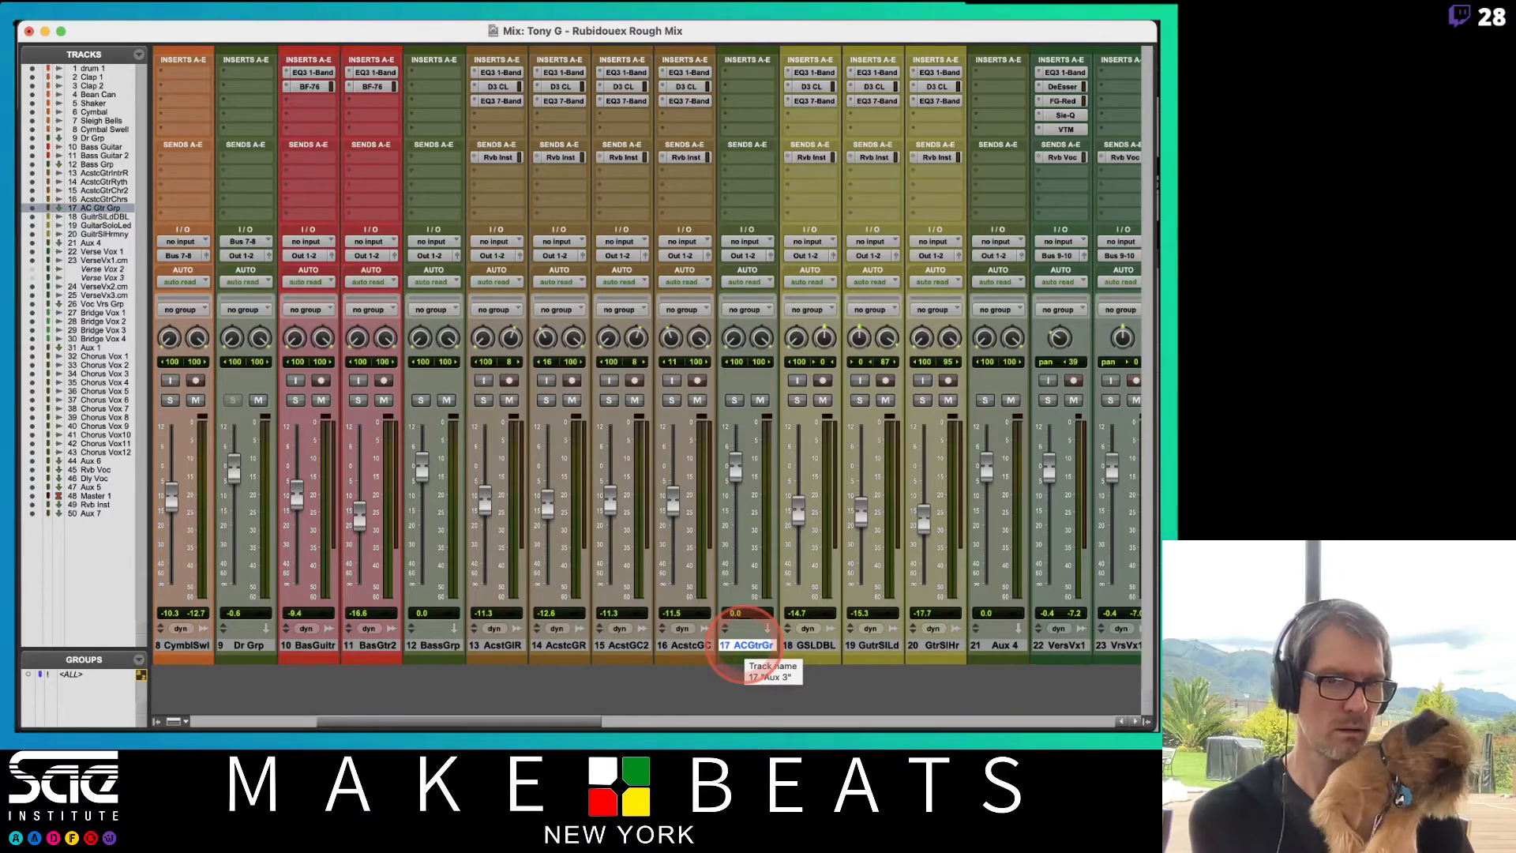
Step: Rename the Aux 4 track after the guitar solo tracks as Gtr Solo Grp
double_click(1003, 645)
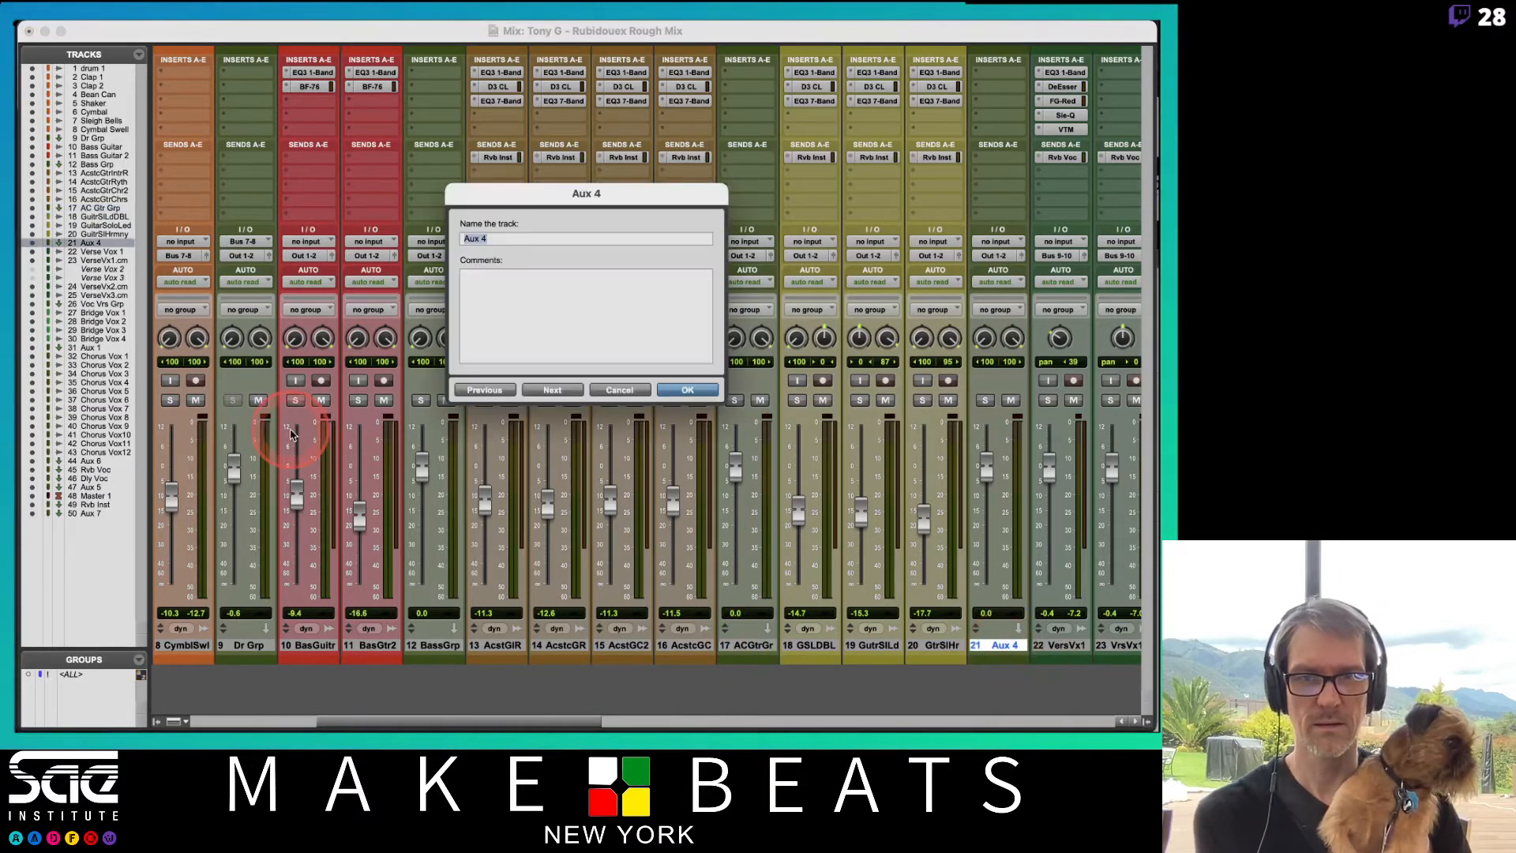
type("Gtr Solo")
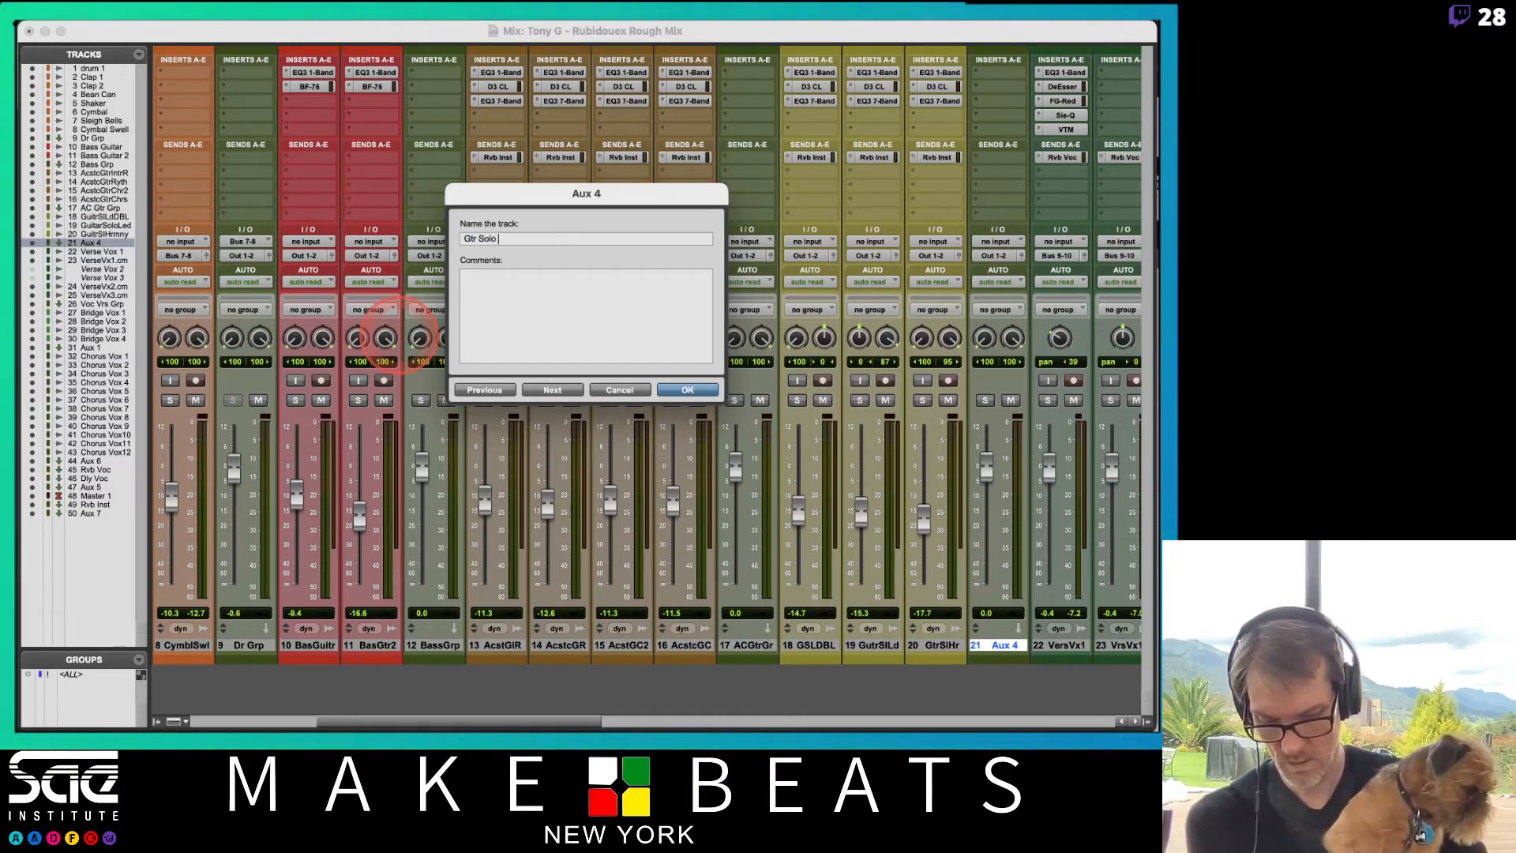
type(" Grp")
key("Return")
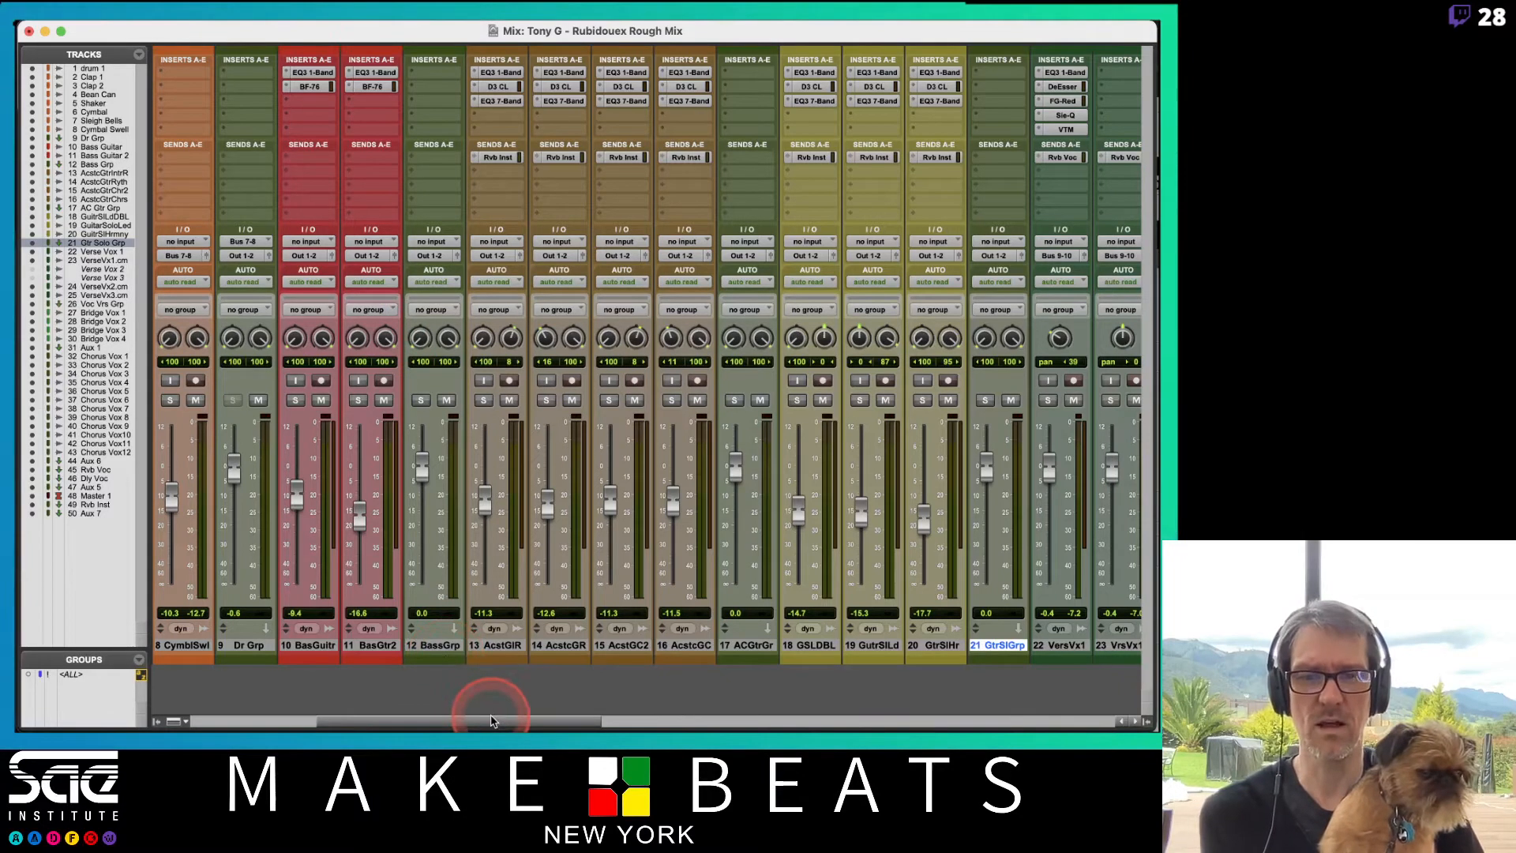
Step: Rename the Aux 1 track after the bridge vocal tracks as Voc Br Grp
left_click_drag(490, 720, 771, 721)
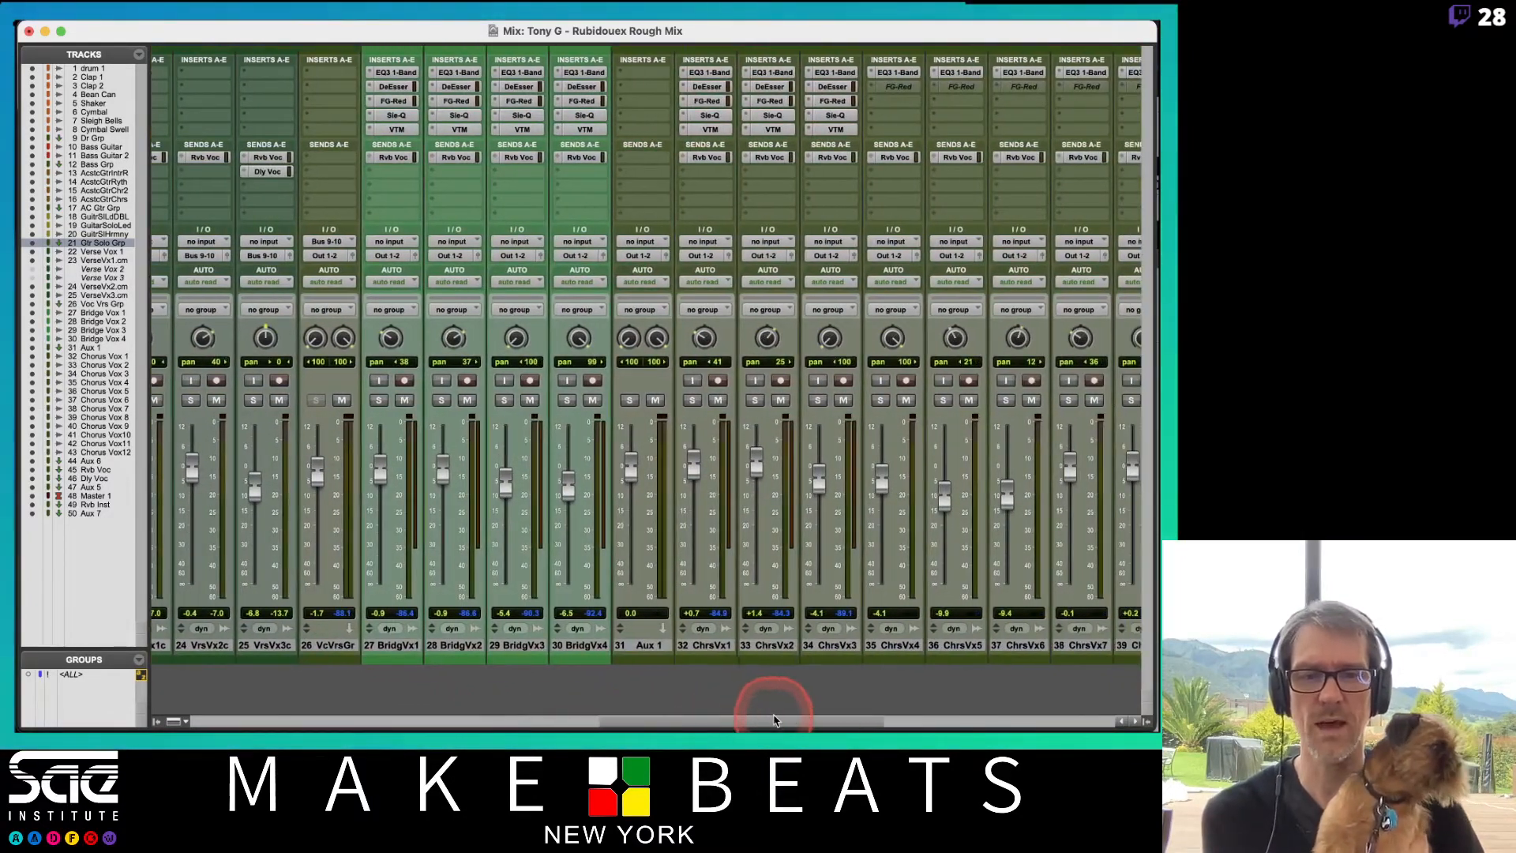
double_click(649, 646)
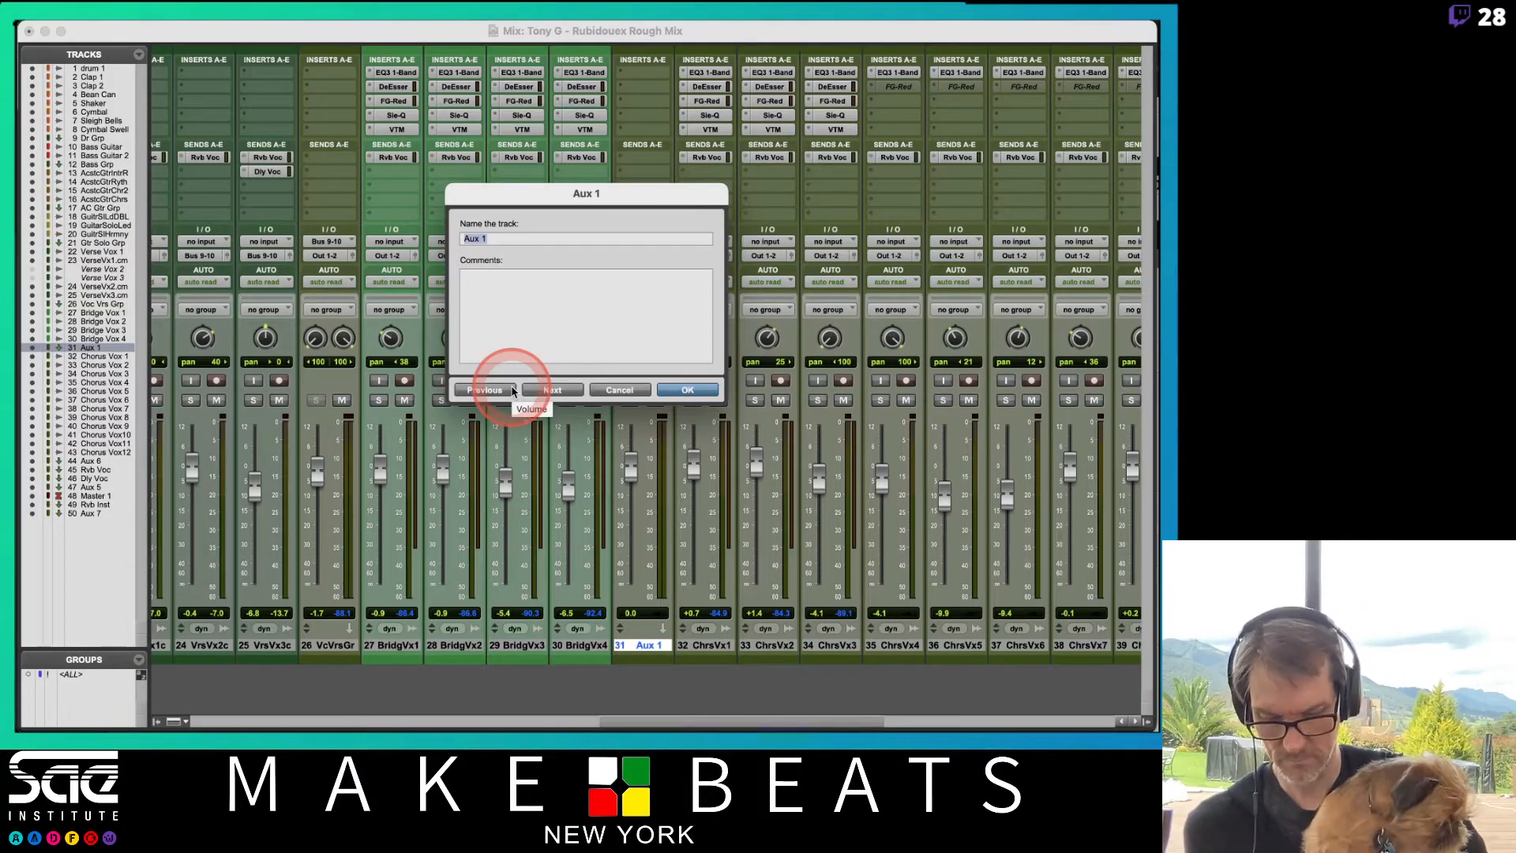
type("Voc")
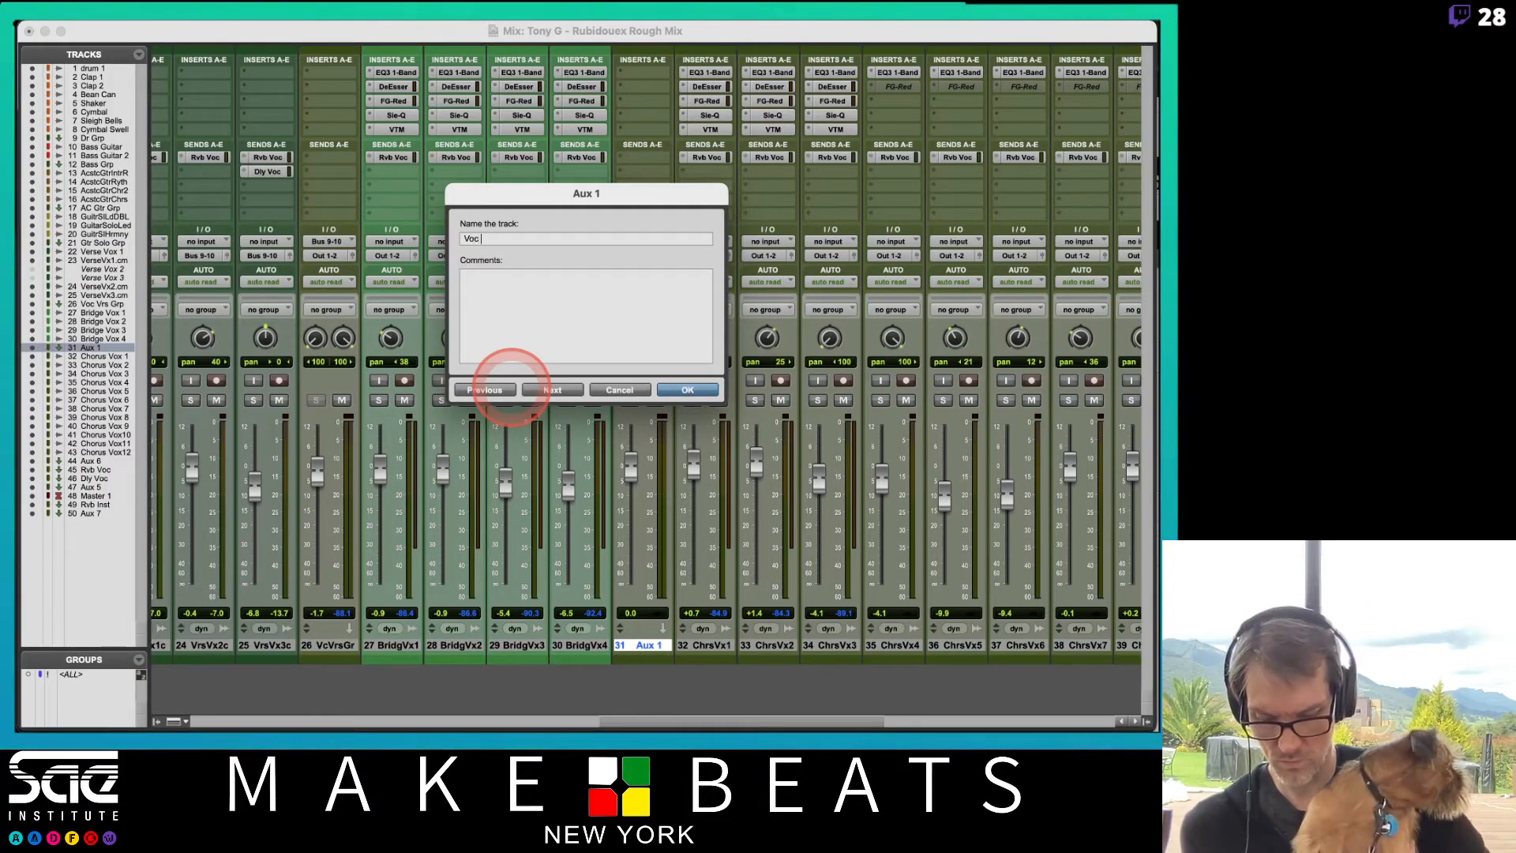
type(" Br Grp")
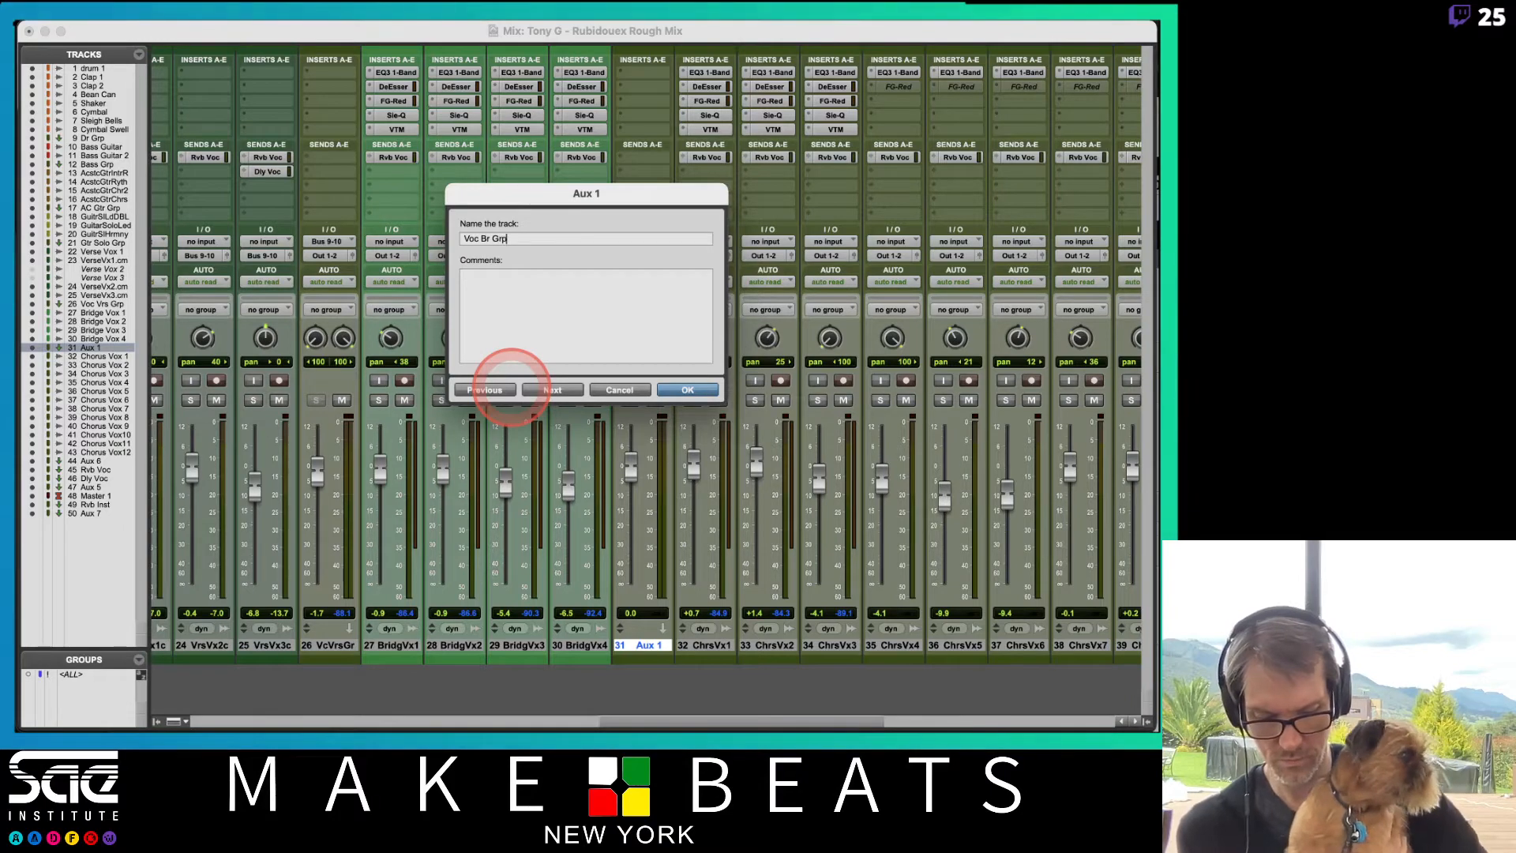
key("Return")
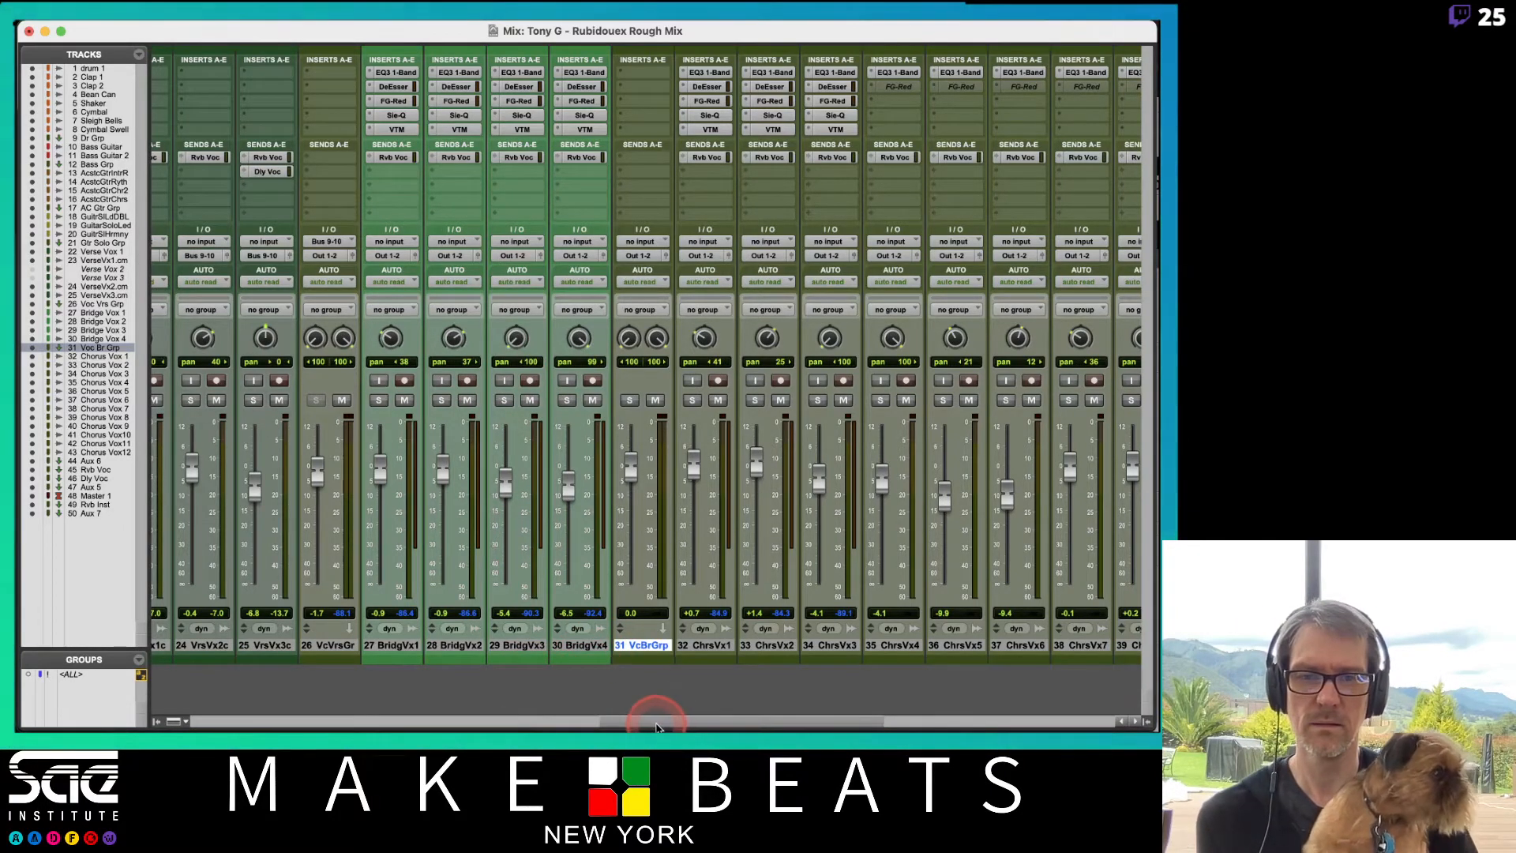
Step: Rename the Aux 6 track after the chorus vocal tracks as Voc Chor Grp
left_click_drag(653, 720, 870, 725)
double_click(722, 647)
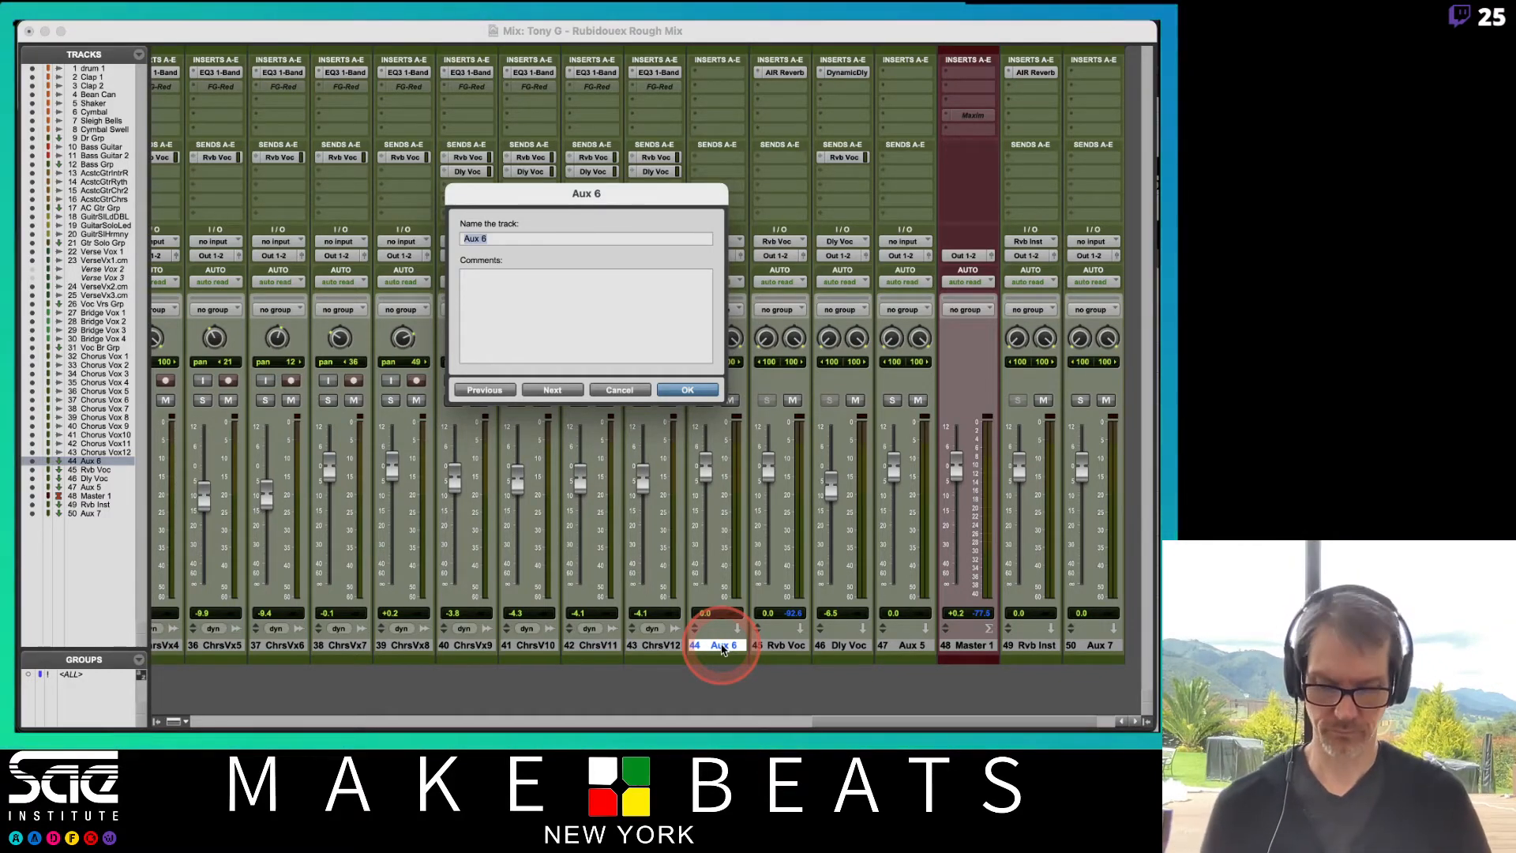
type("Voc")
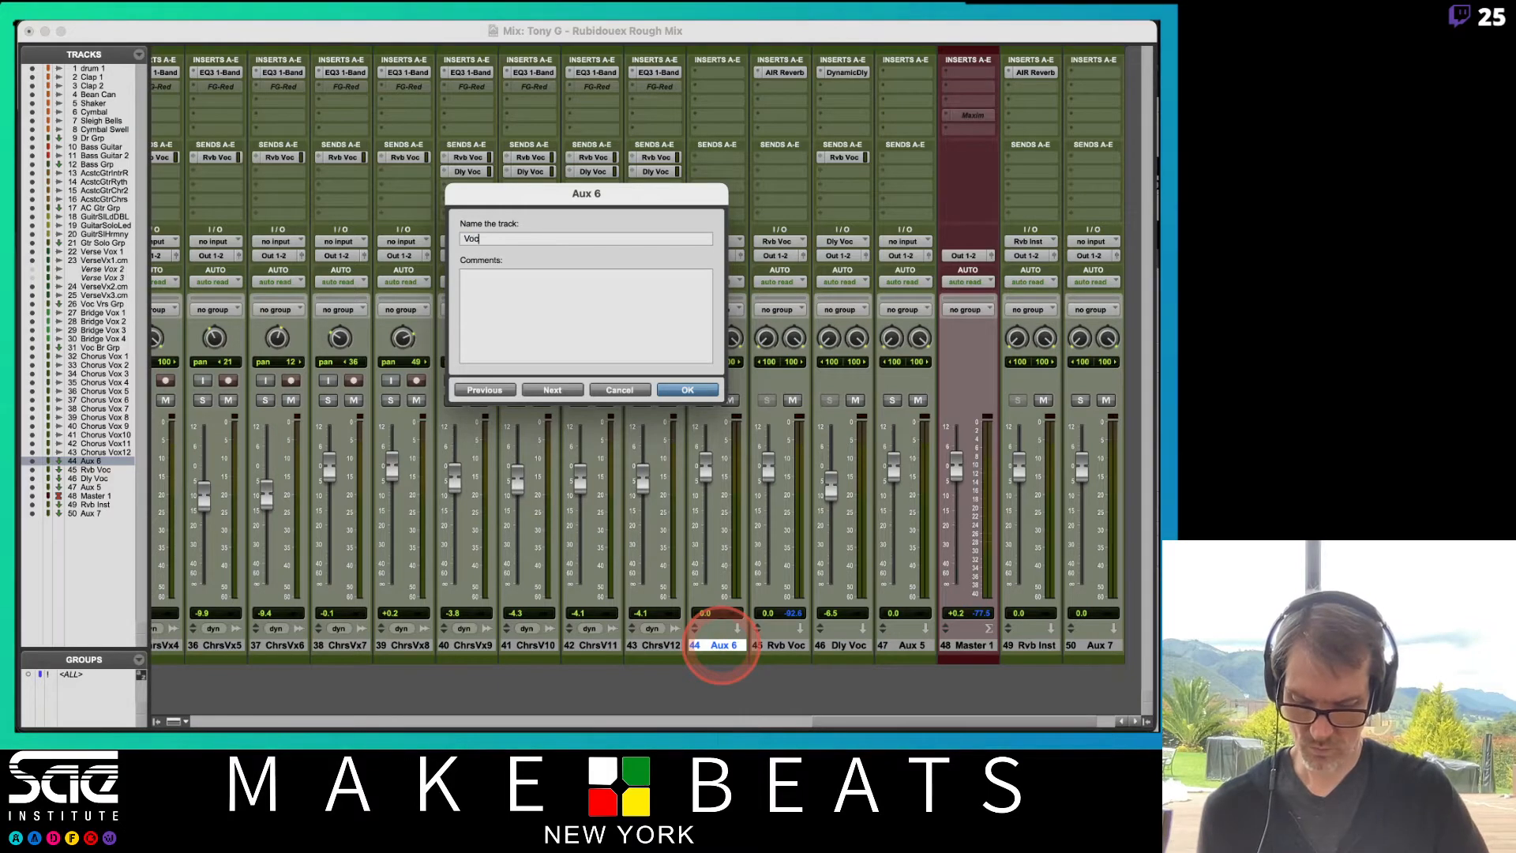
type(" C")
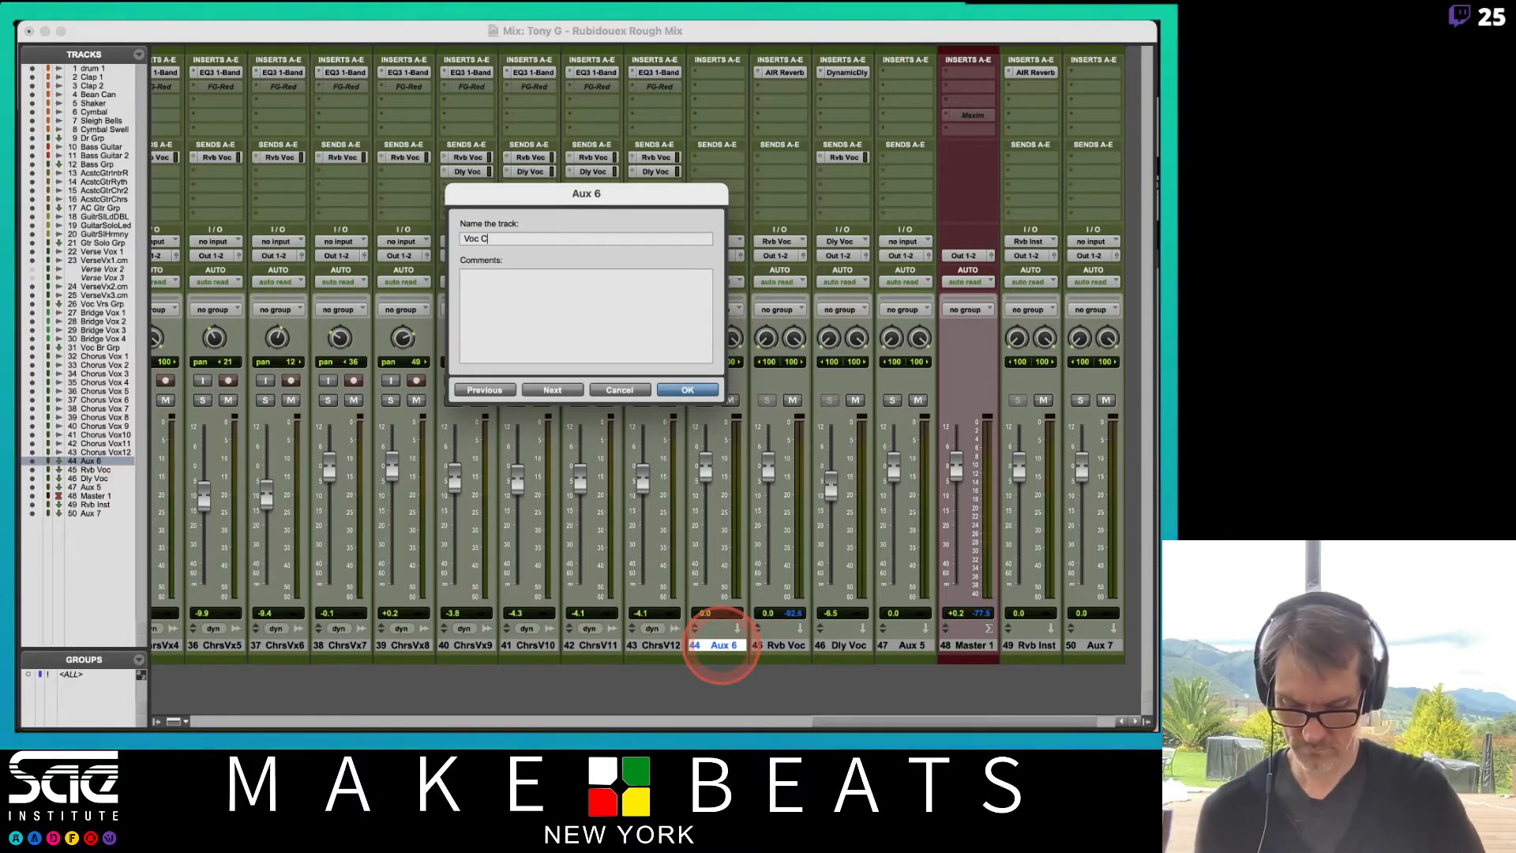
type("hor Grp")
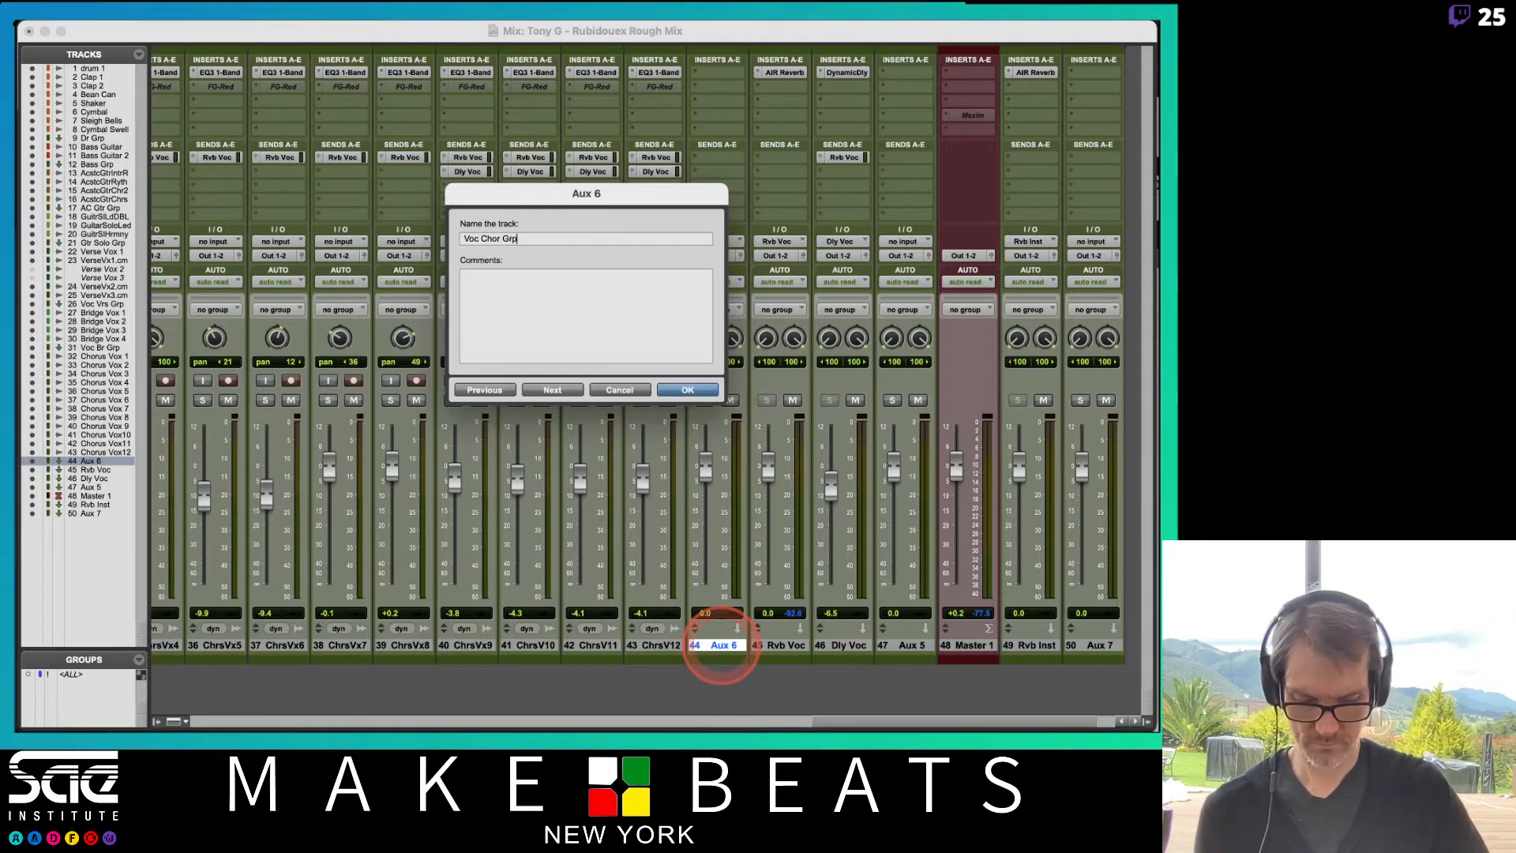
key("Return")
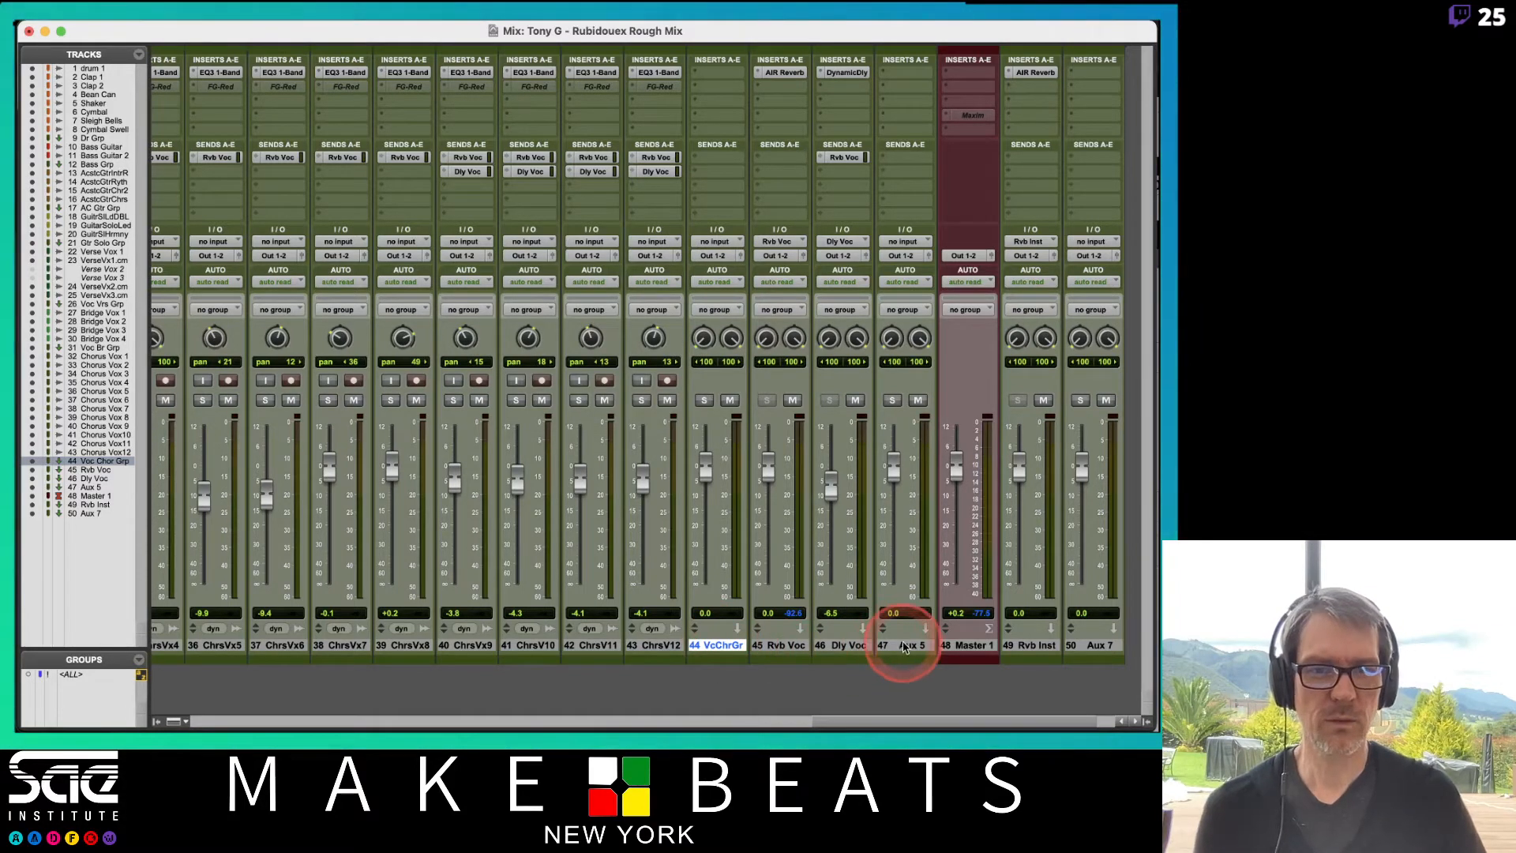
Step: Rename the Aux 5 track after Dly Voc as Voc Grp
left_click(905, 646)
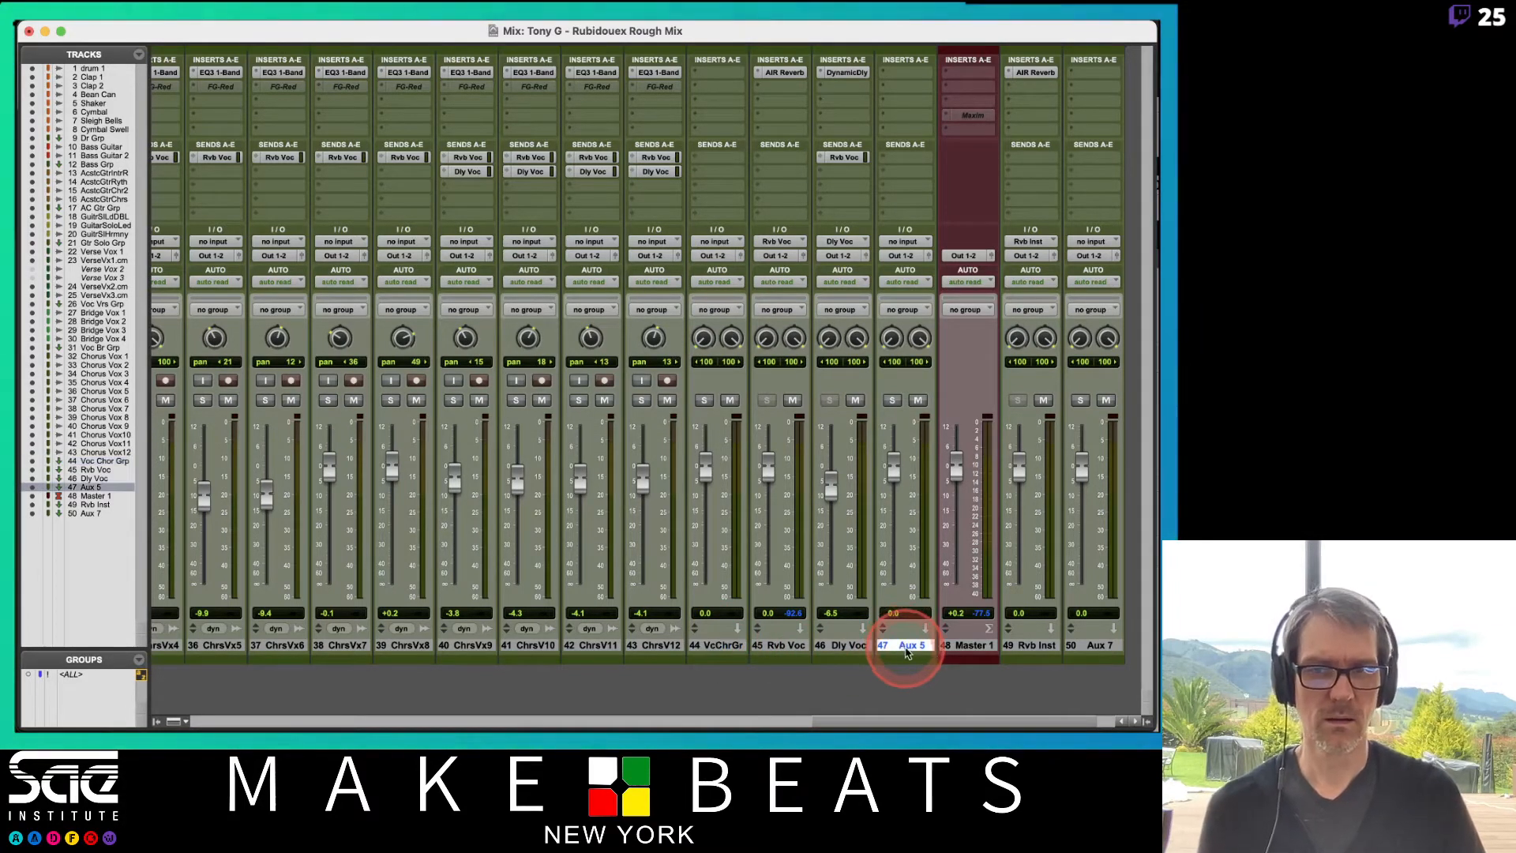
double_click(906, 646)
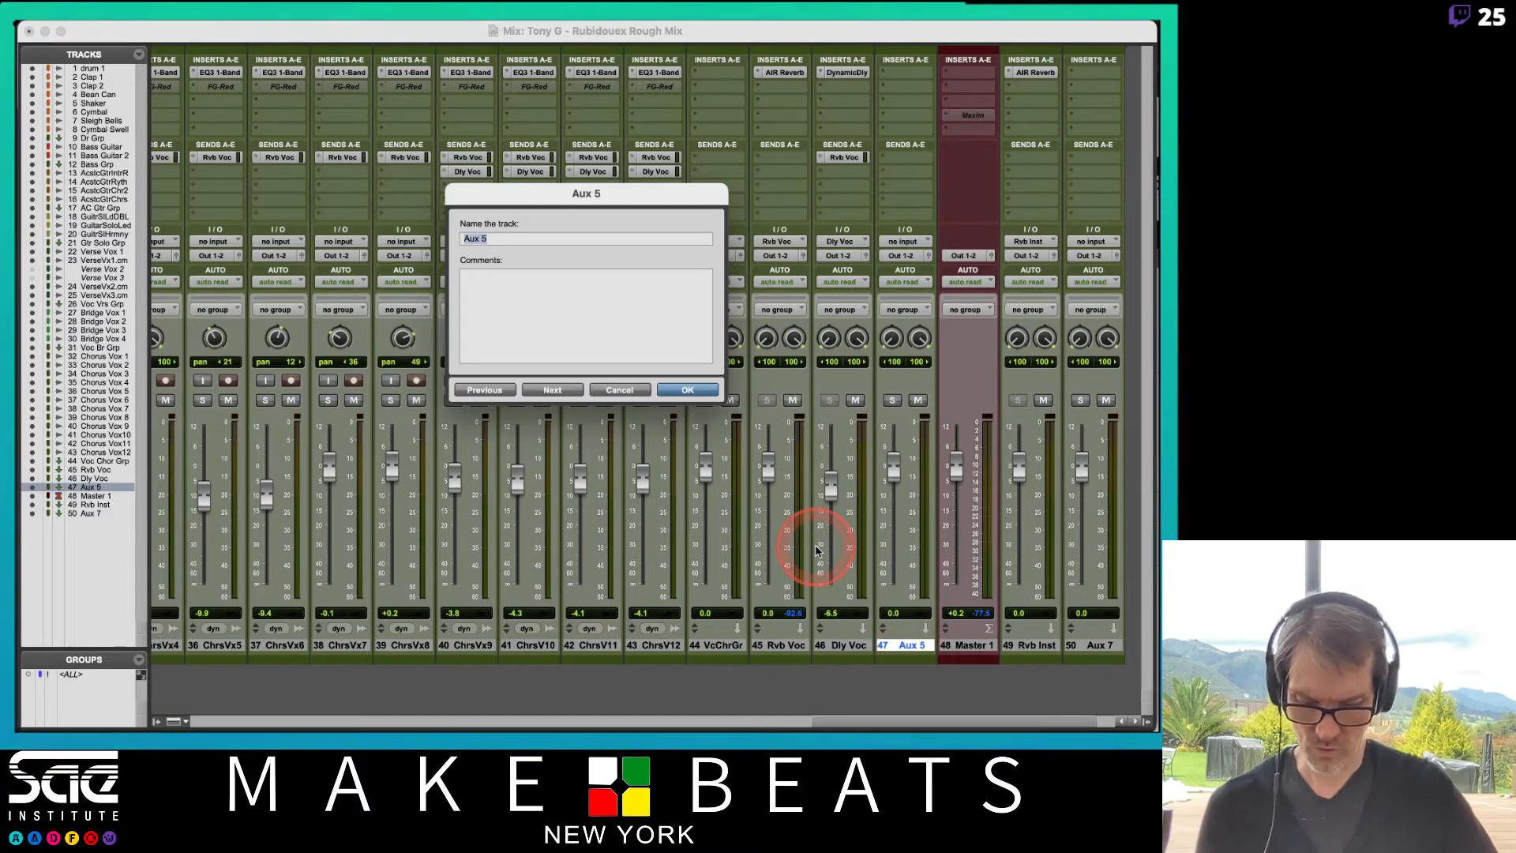
type("Voc Grp")
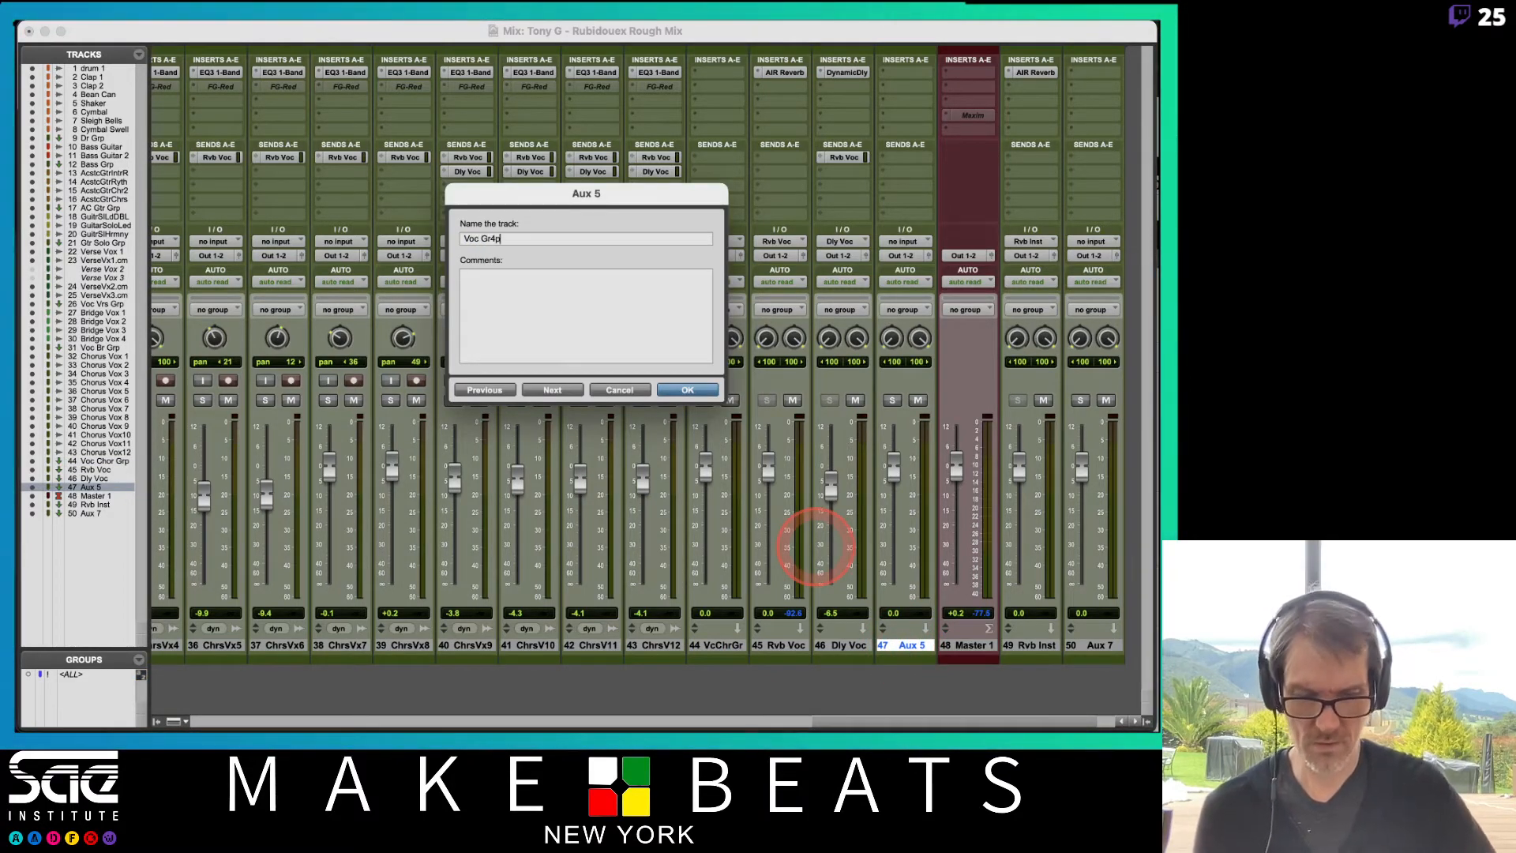
key("Return")
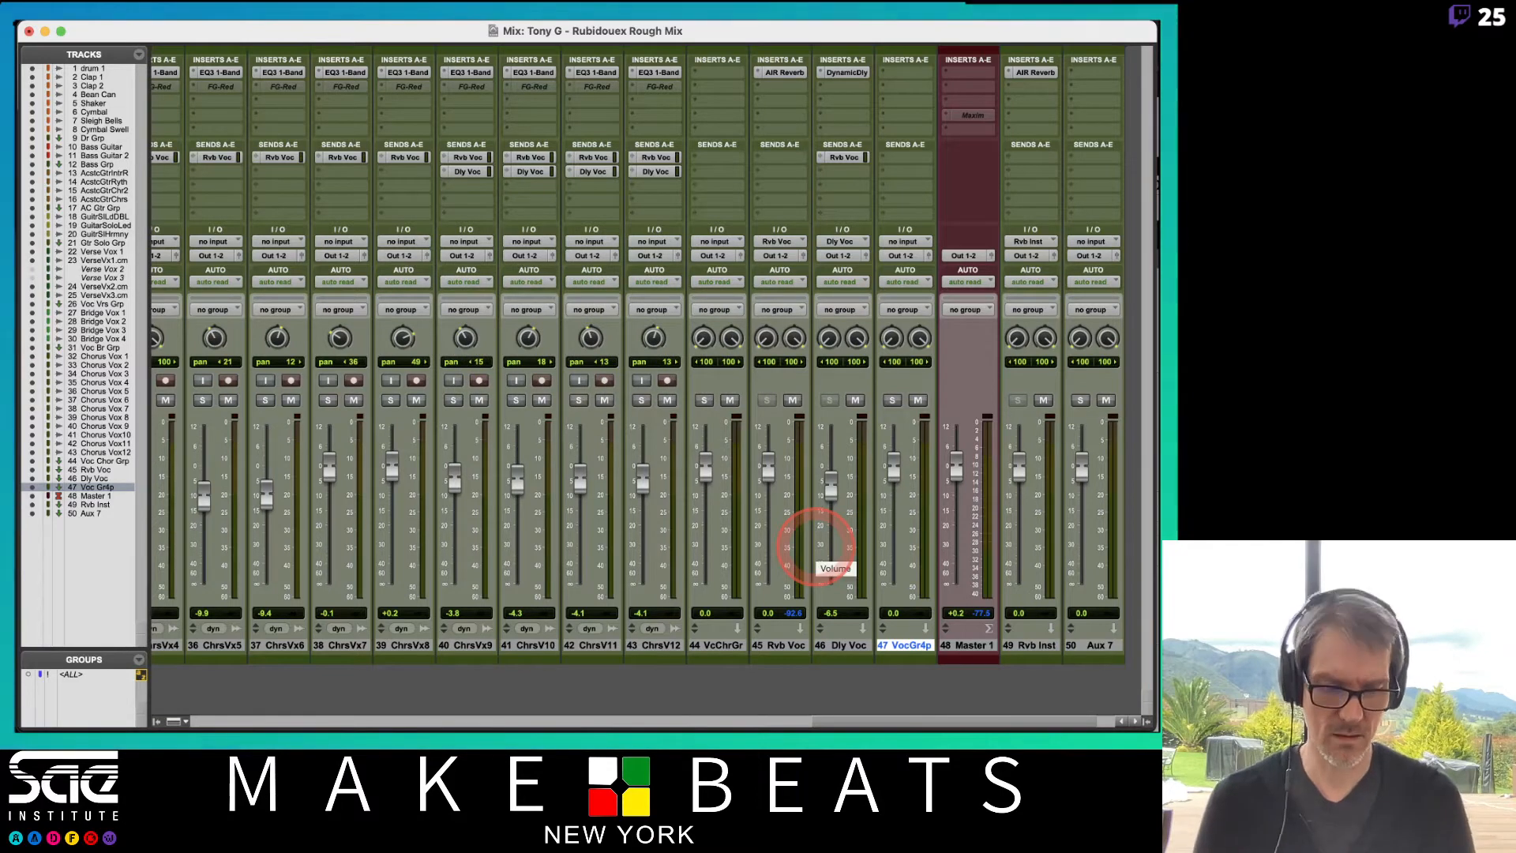
double_click(914, 653)
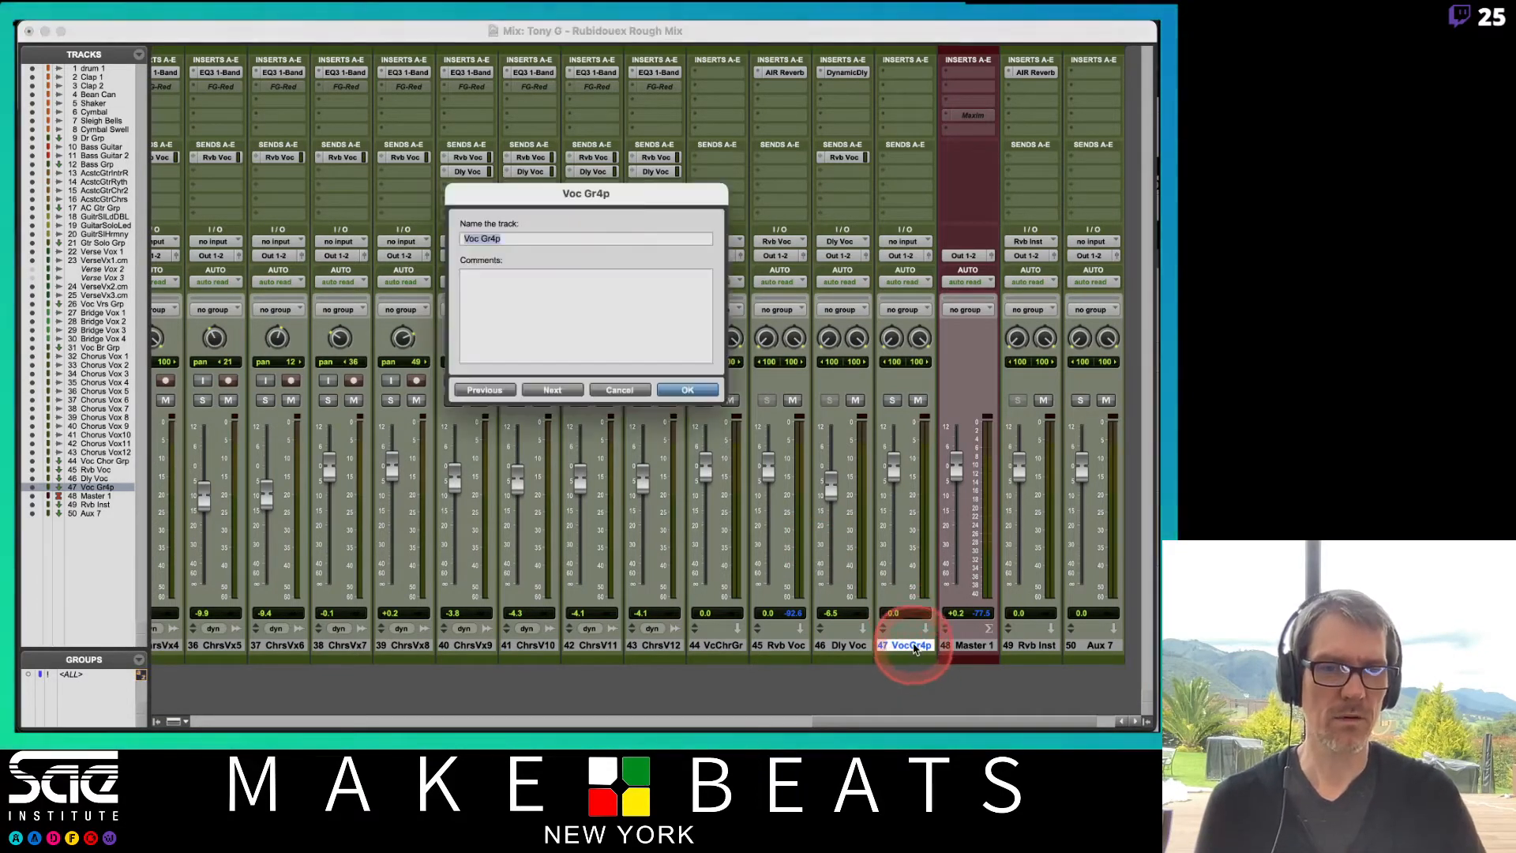
key("Right")
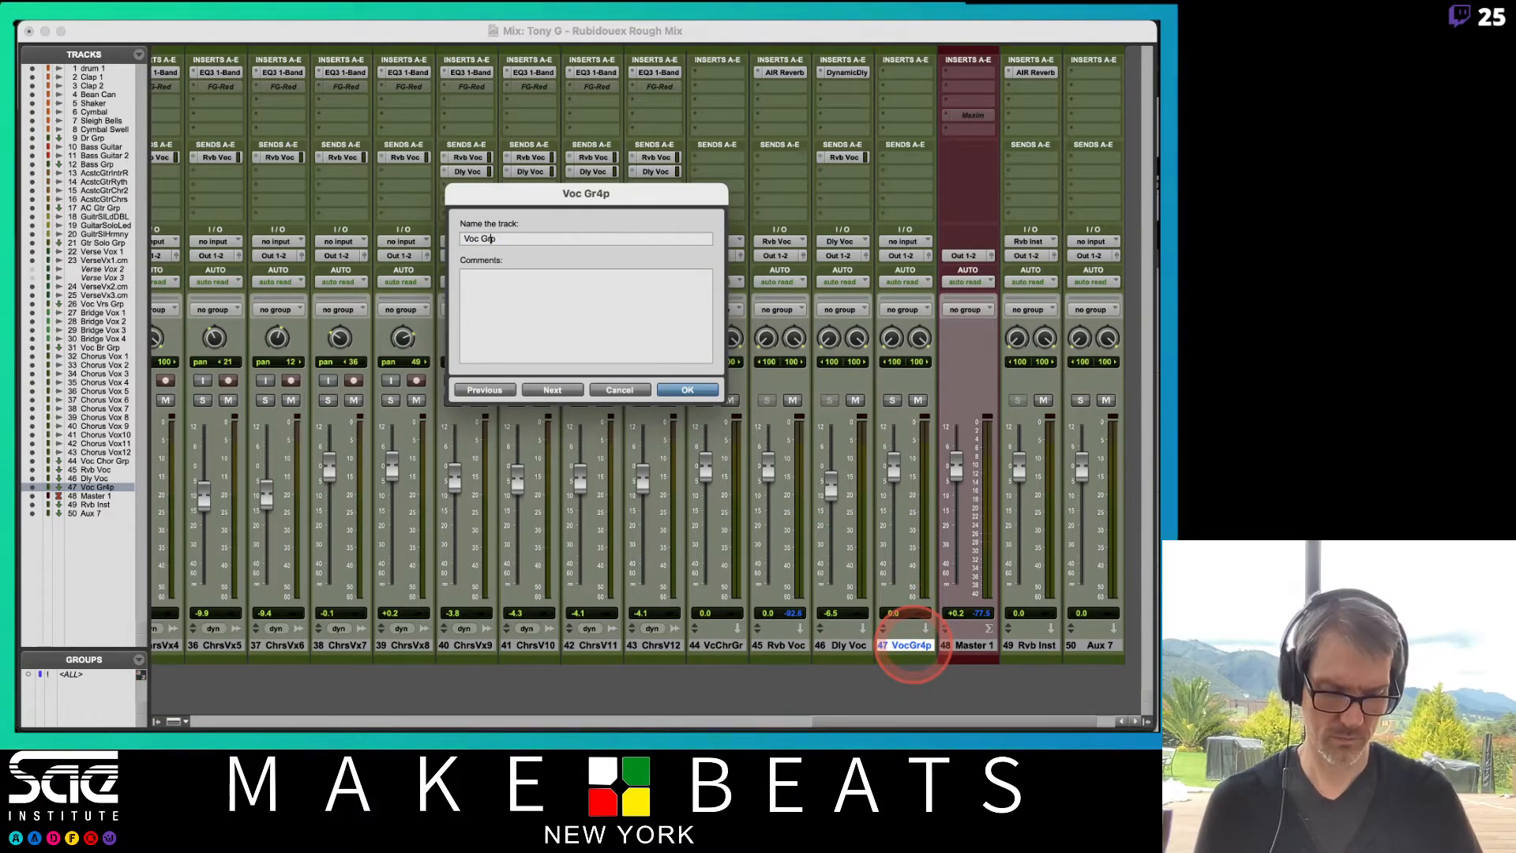
key("Return")
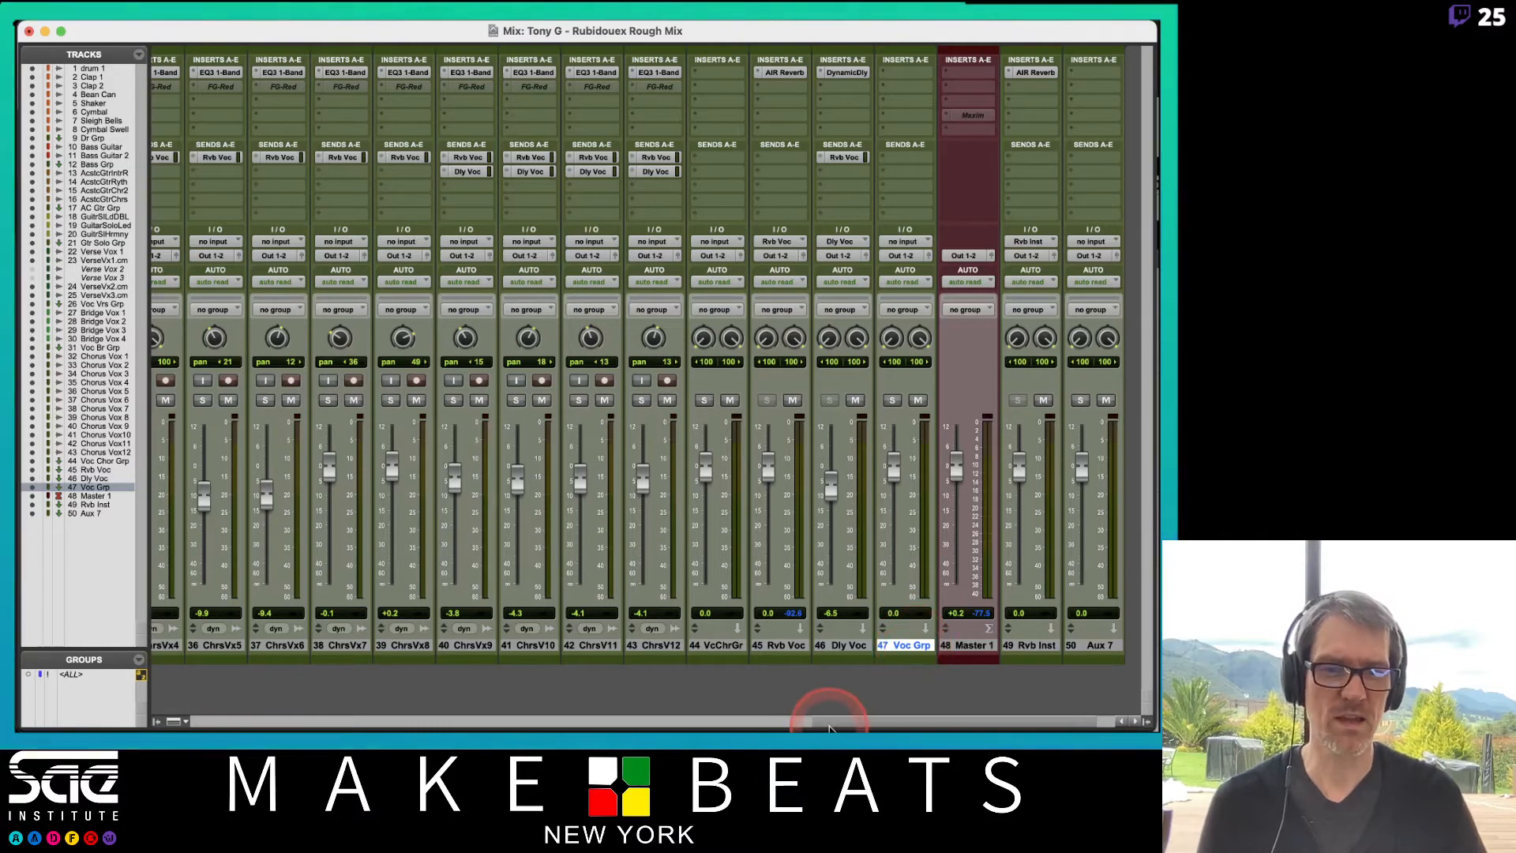
Step: Move the Master 1 track to the end of the mixer, after Aux 7
left_click_drag(822, 721, 974, 715)
left_click(908, 646)
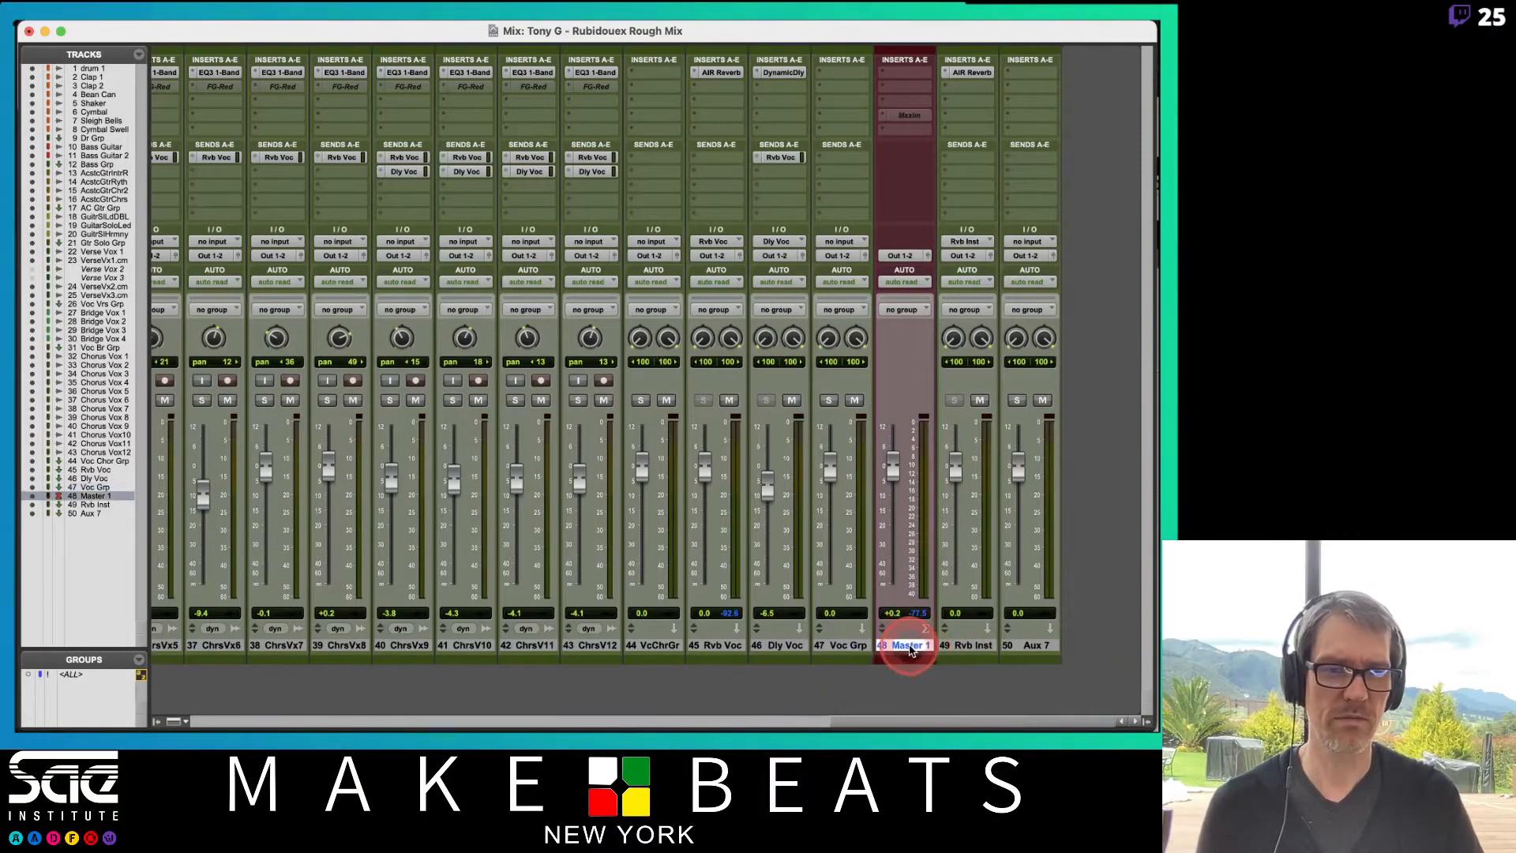
left_click_drag(910, 649, 1099, 644)
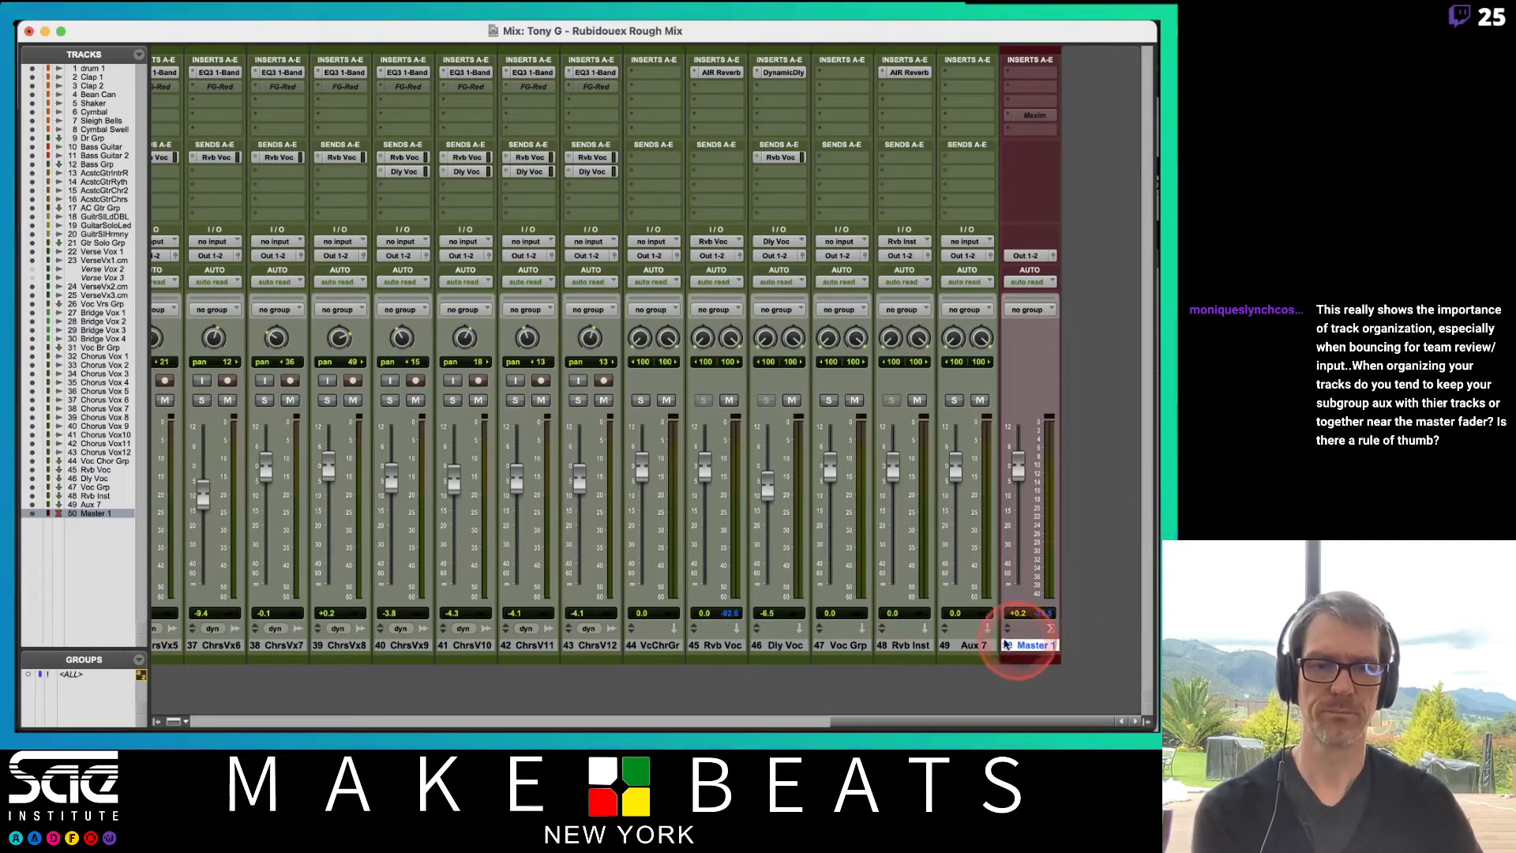
Step: Rename the Aux 7 track between Rvb Inst and Master 1 as Inst Grp
double_click(968, 645)
type("Inst Grp")
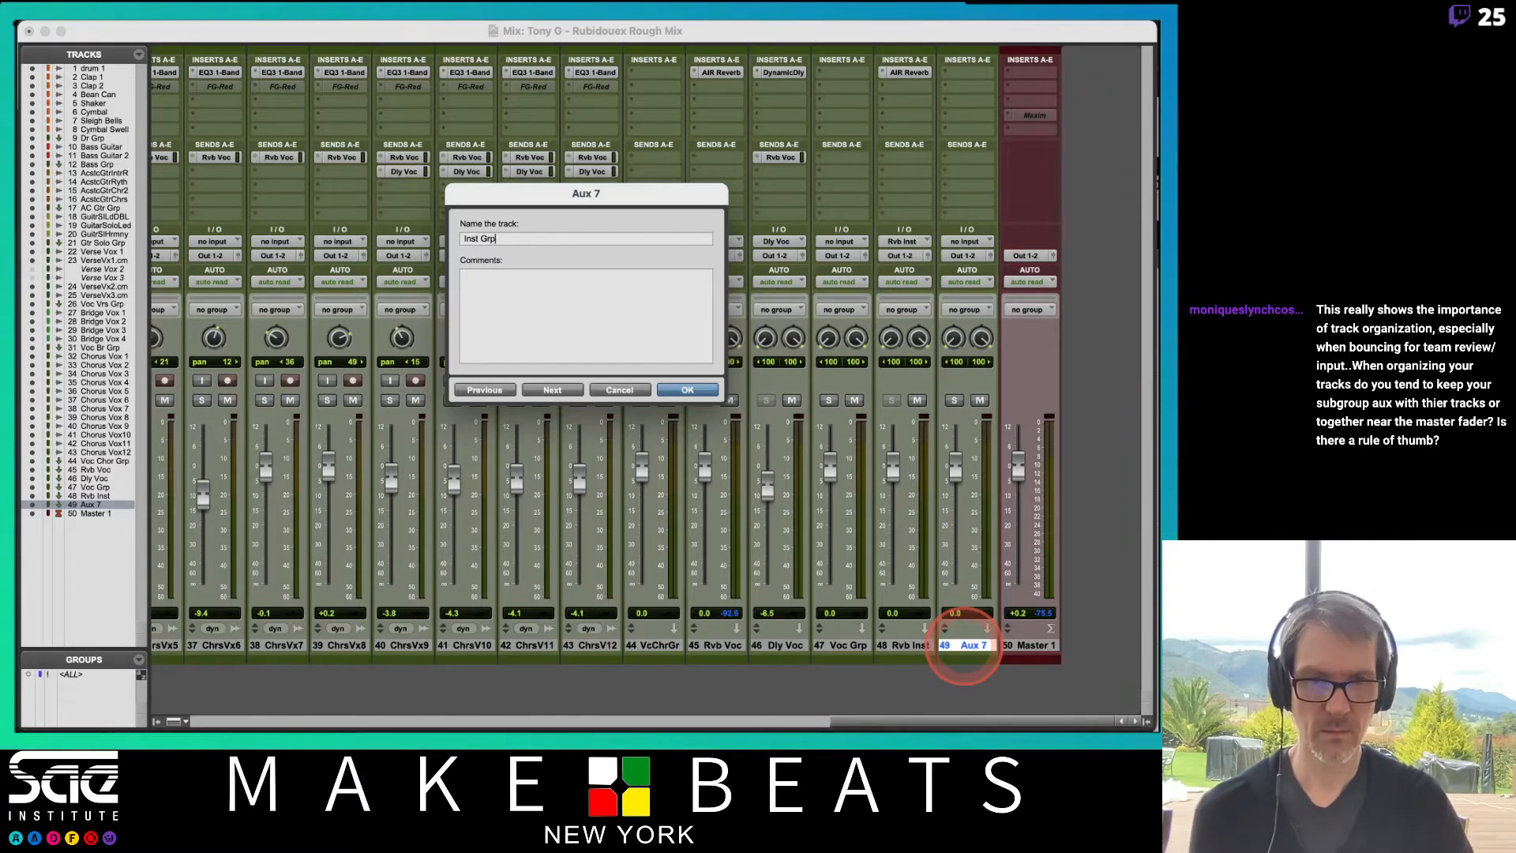
key("Return")
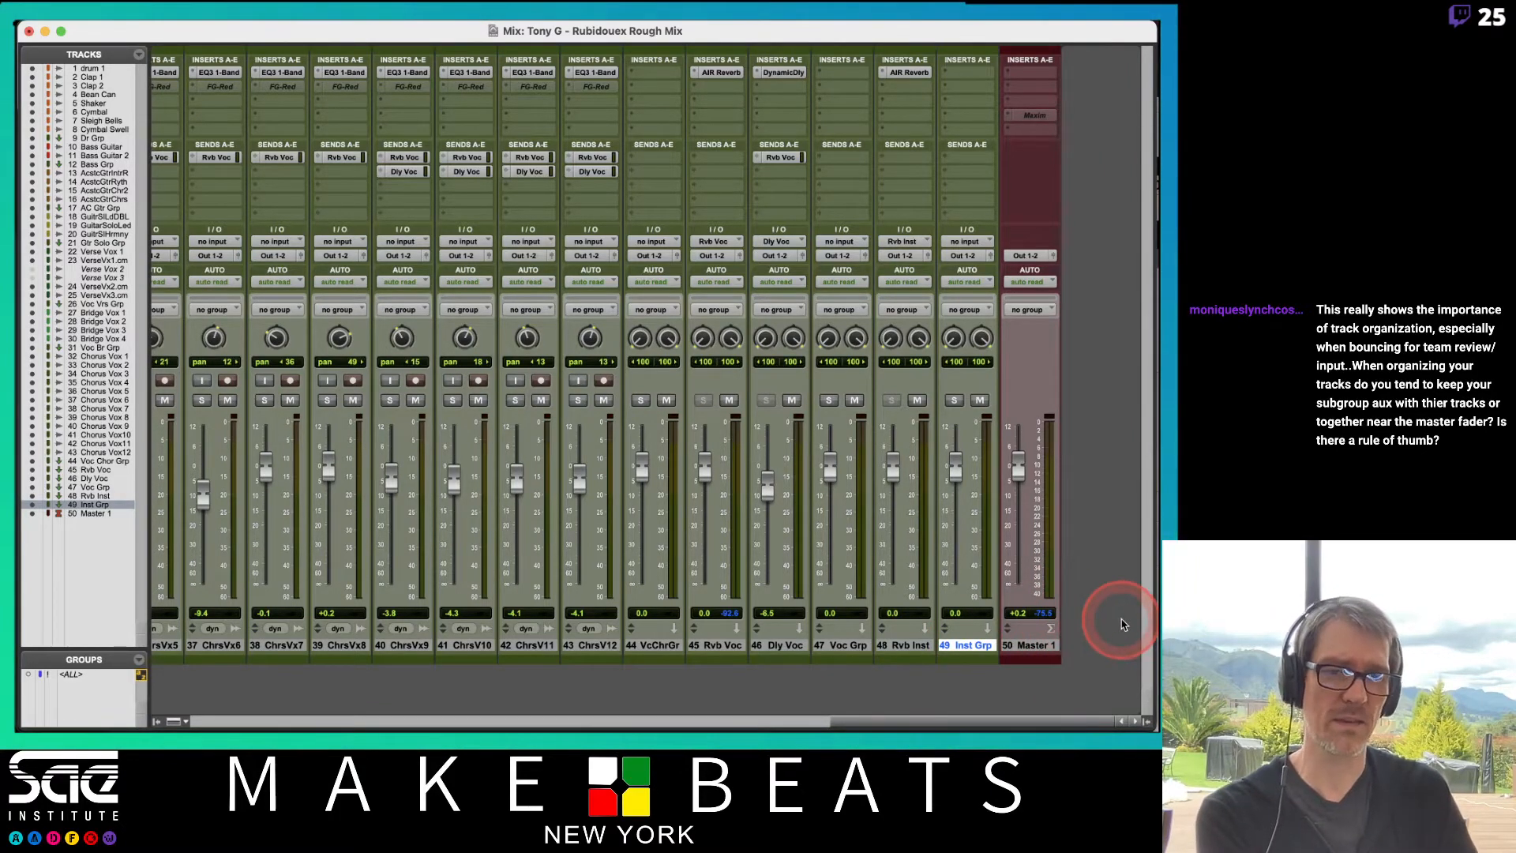
left_click(818, 724)
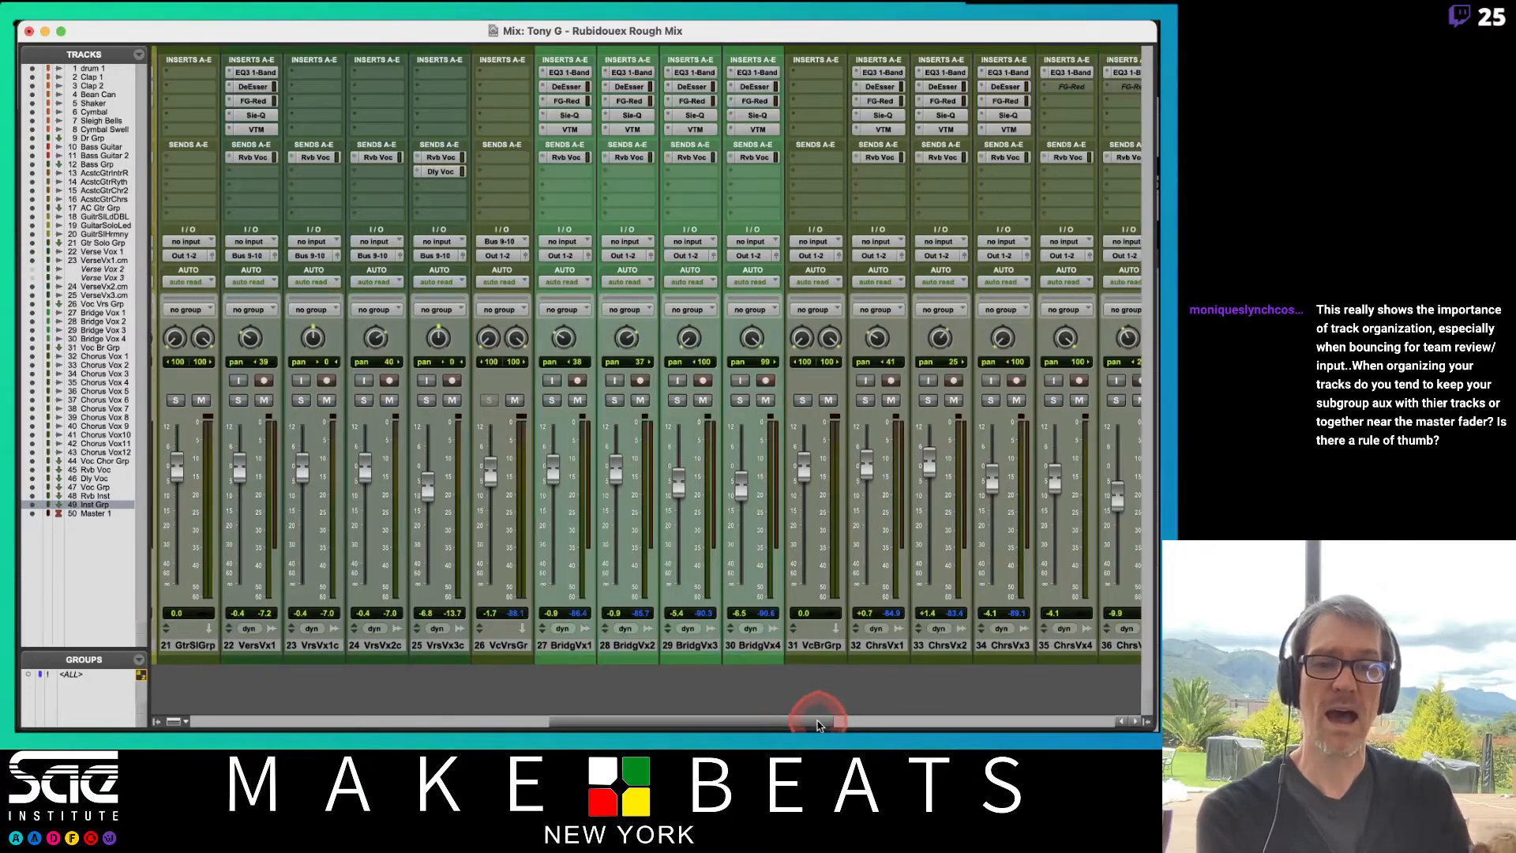
Step: Show only the aux tracks in the mixer to review the group tracks, and show all tracks again
left_click_drag(818, 724, 655, 724)
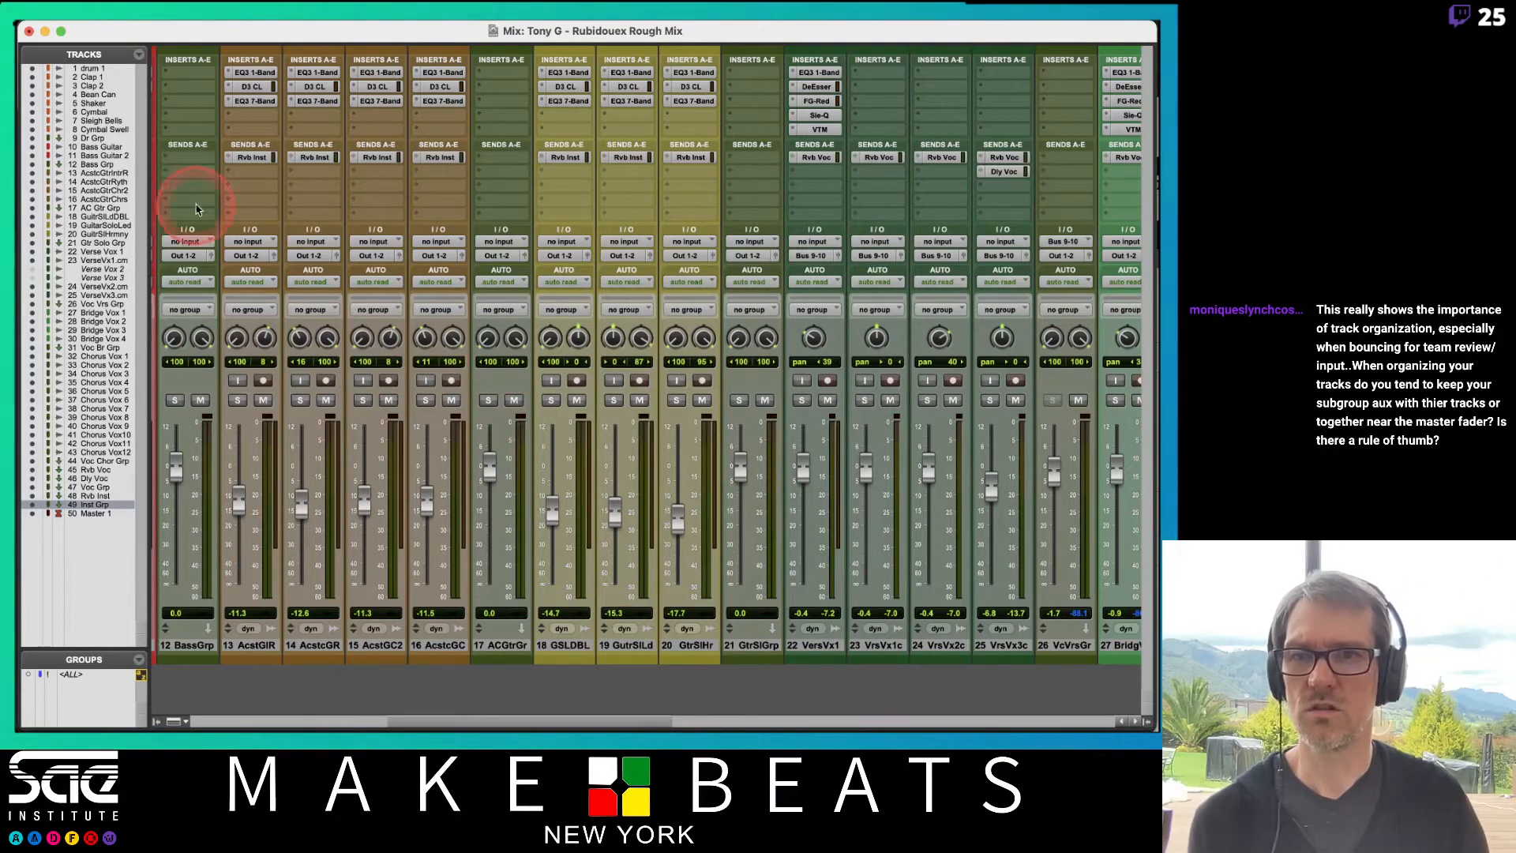
left_click(139, 55)
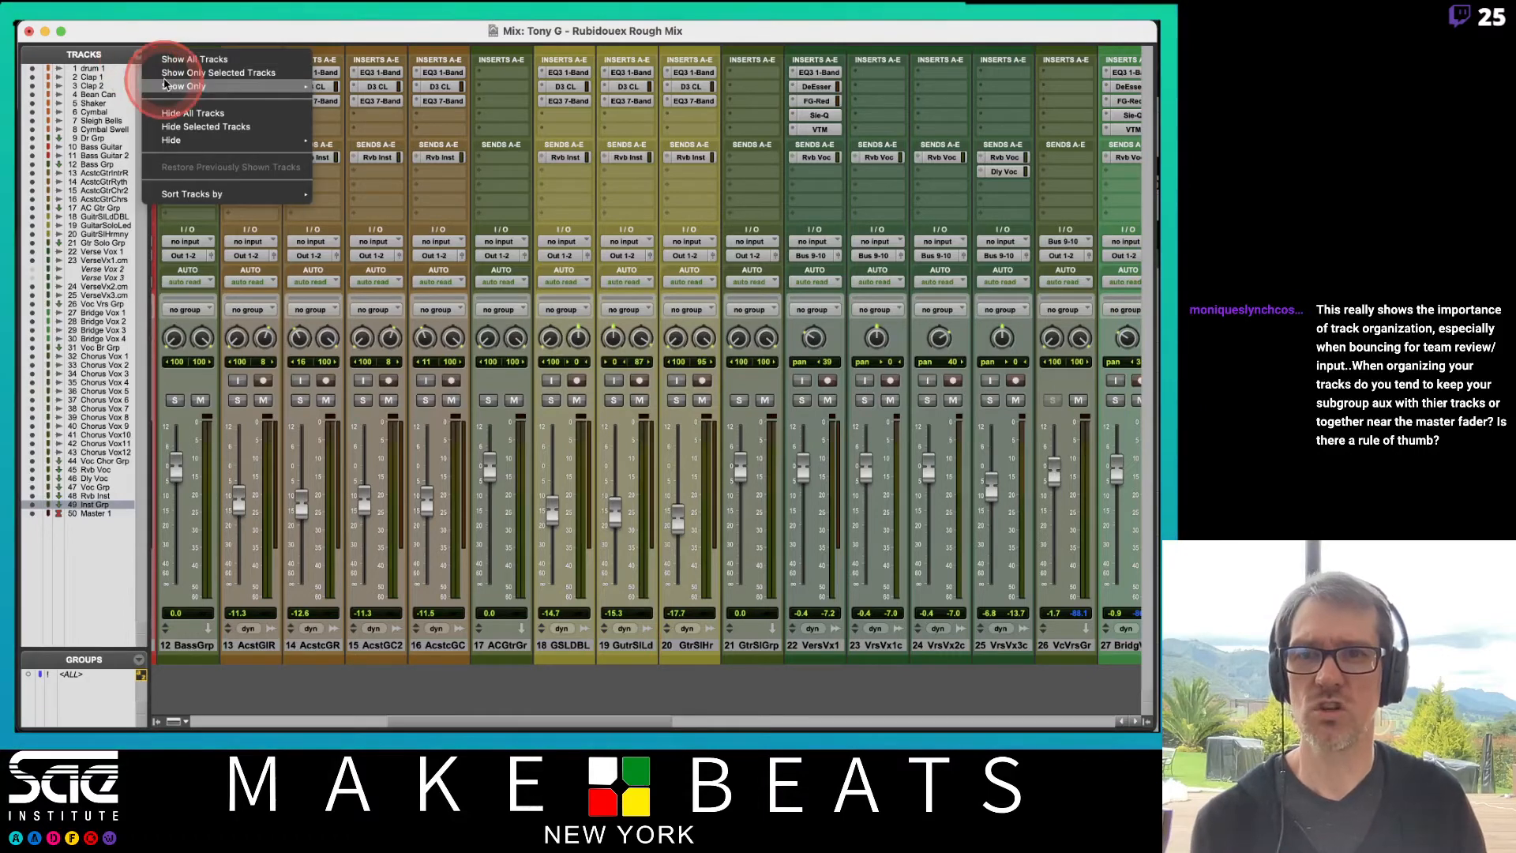
mouse_move(237, 86)
left_click(395, 131)
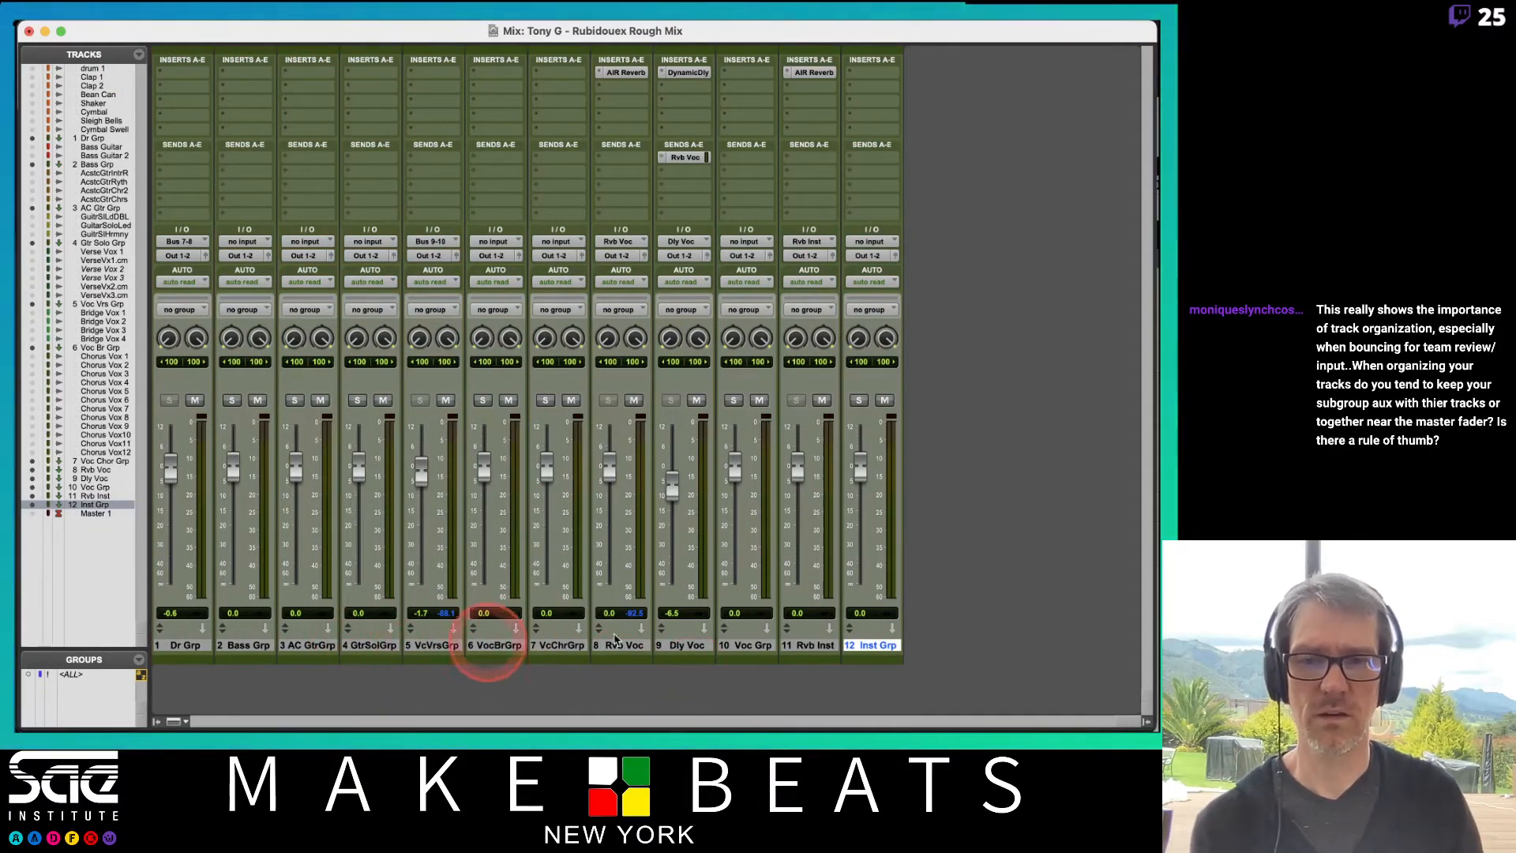
left_click(139, 54)
left_click(164, 61)
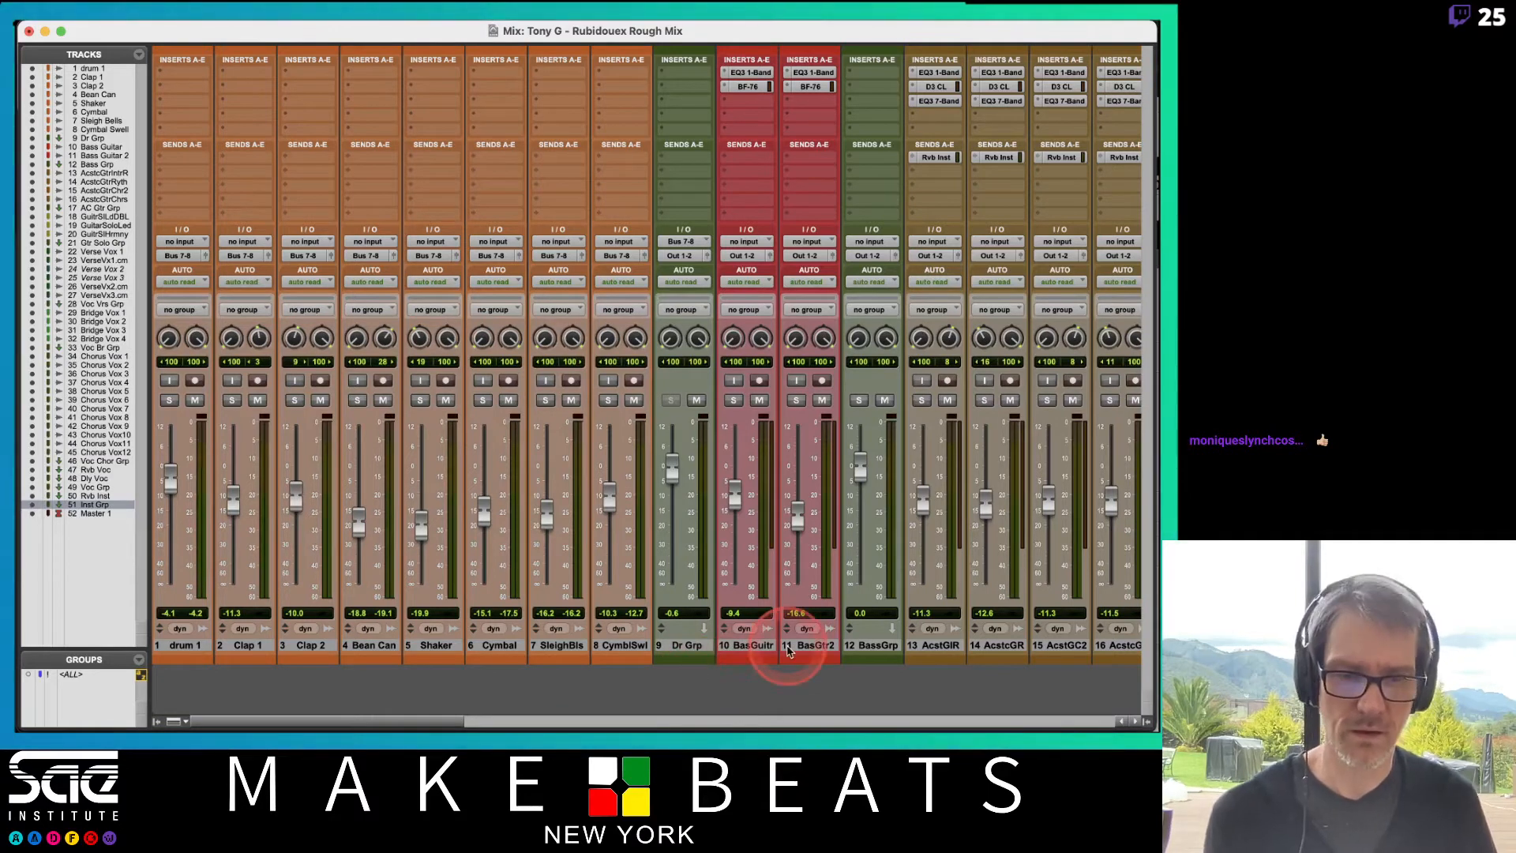
Step: Route the outputs of the Bass Guitar and Bass Guitar 2 tracks together to the Bass Grp track
left_click(743, 646)
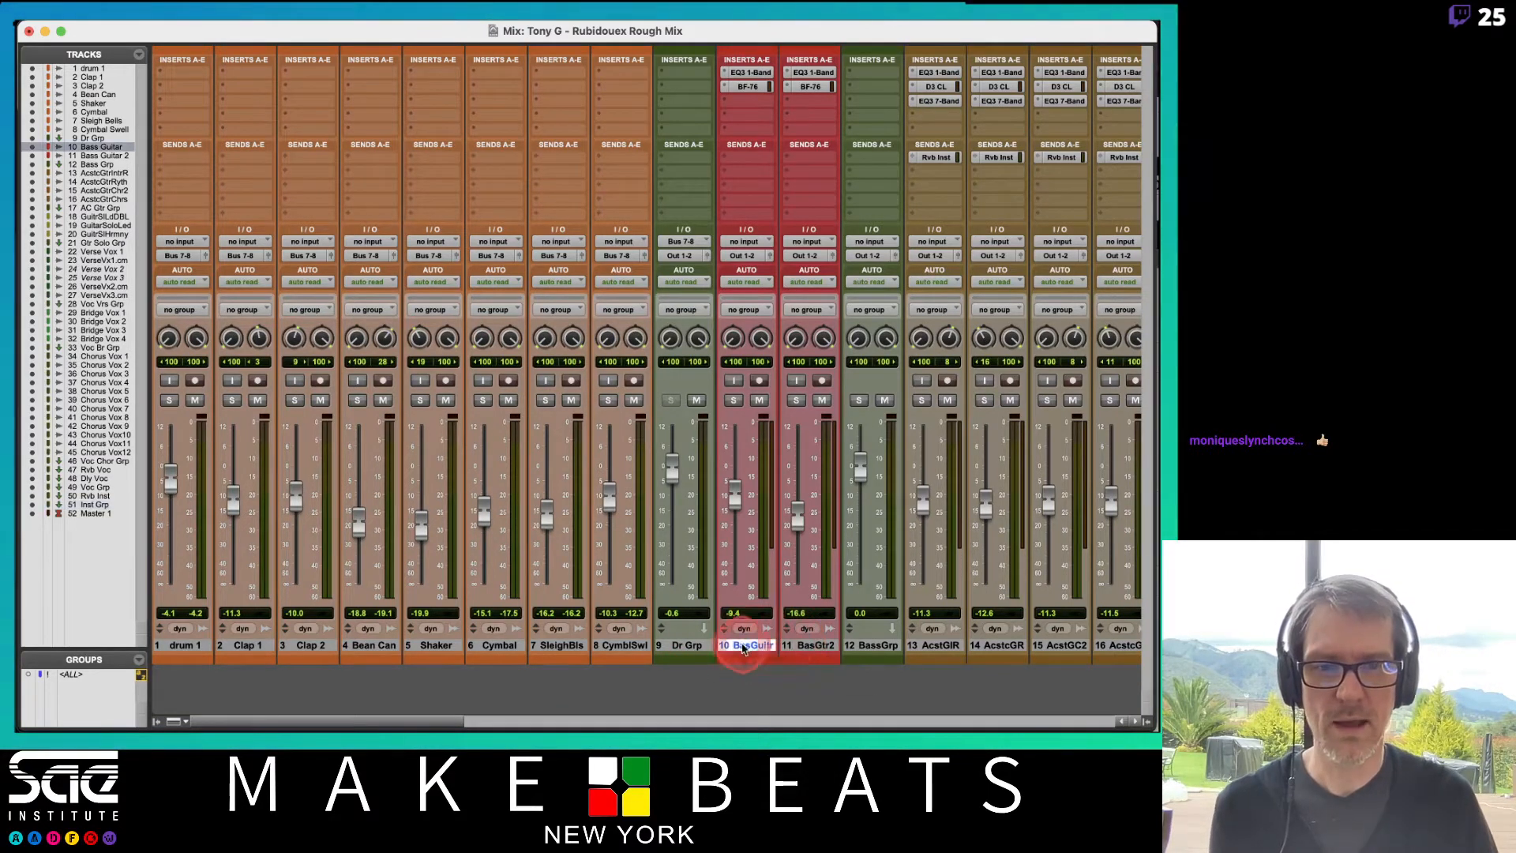
left_click(794, 645, "shift")
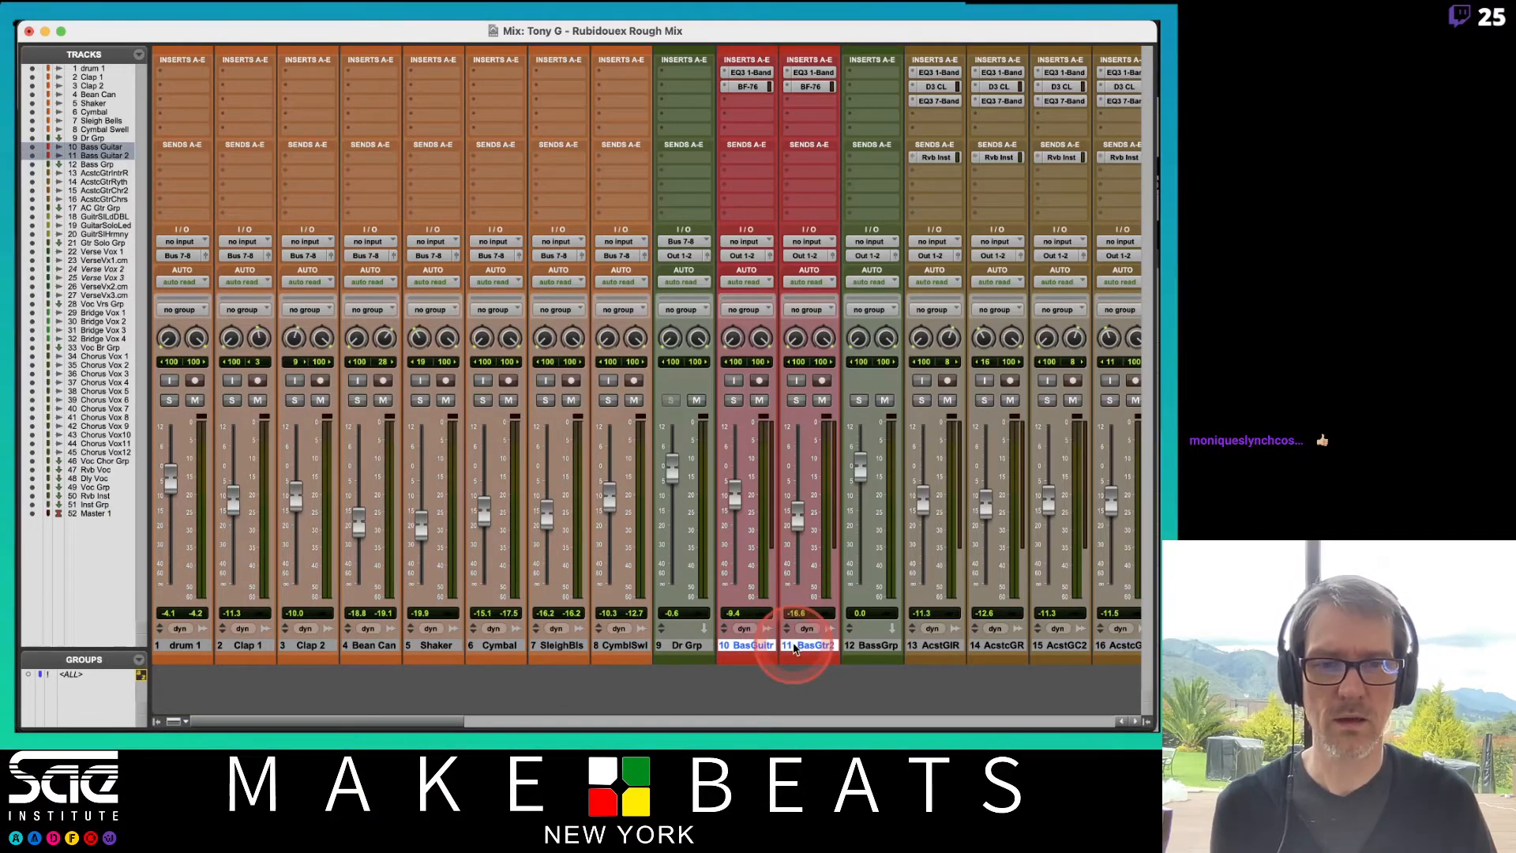
left_click(746, 257)
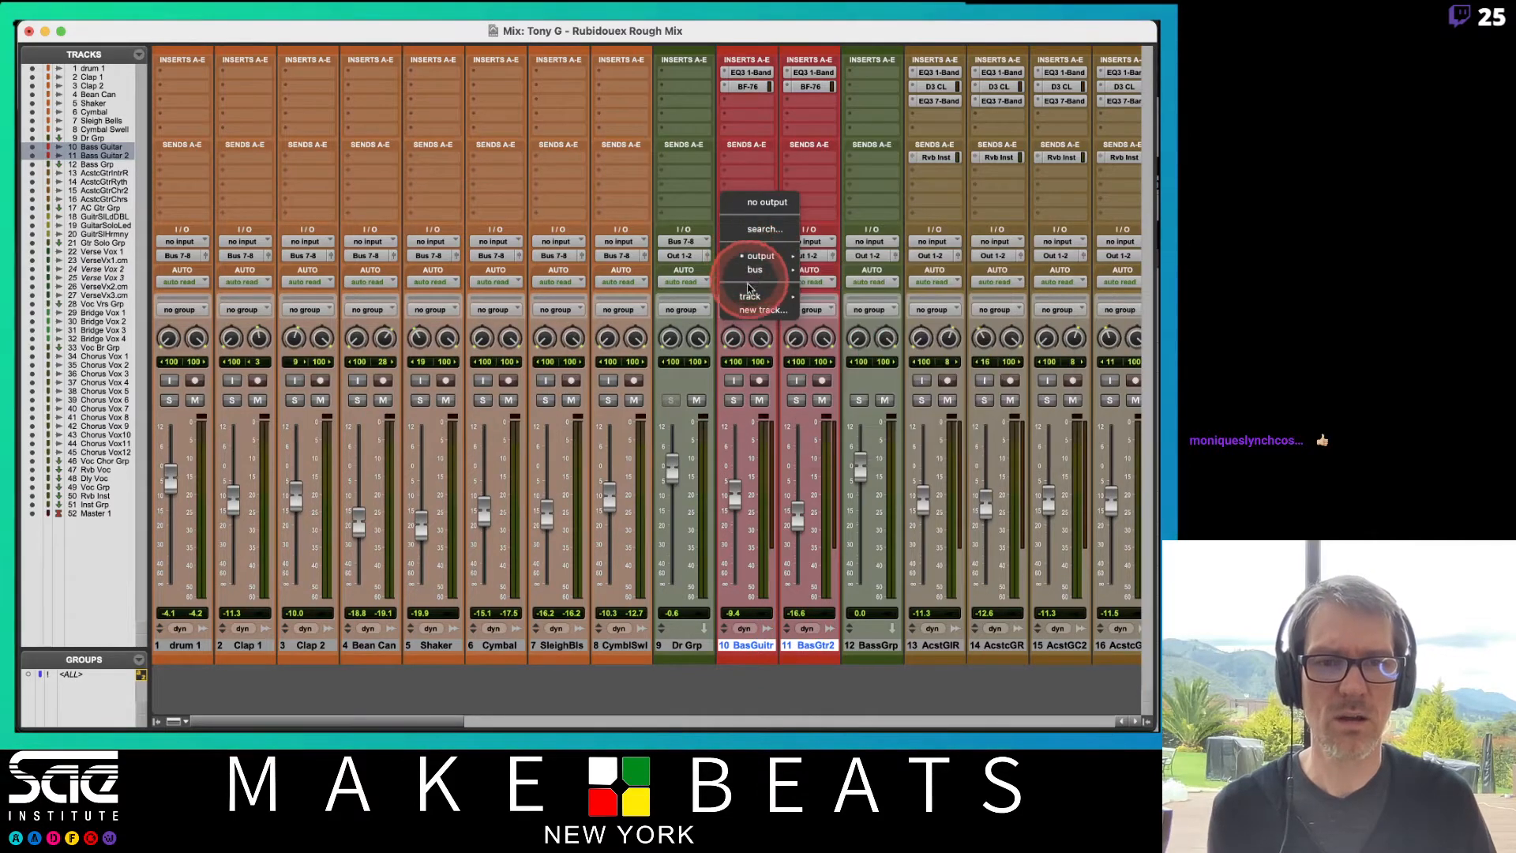
mouse_move(750, 298)
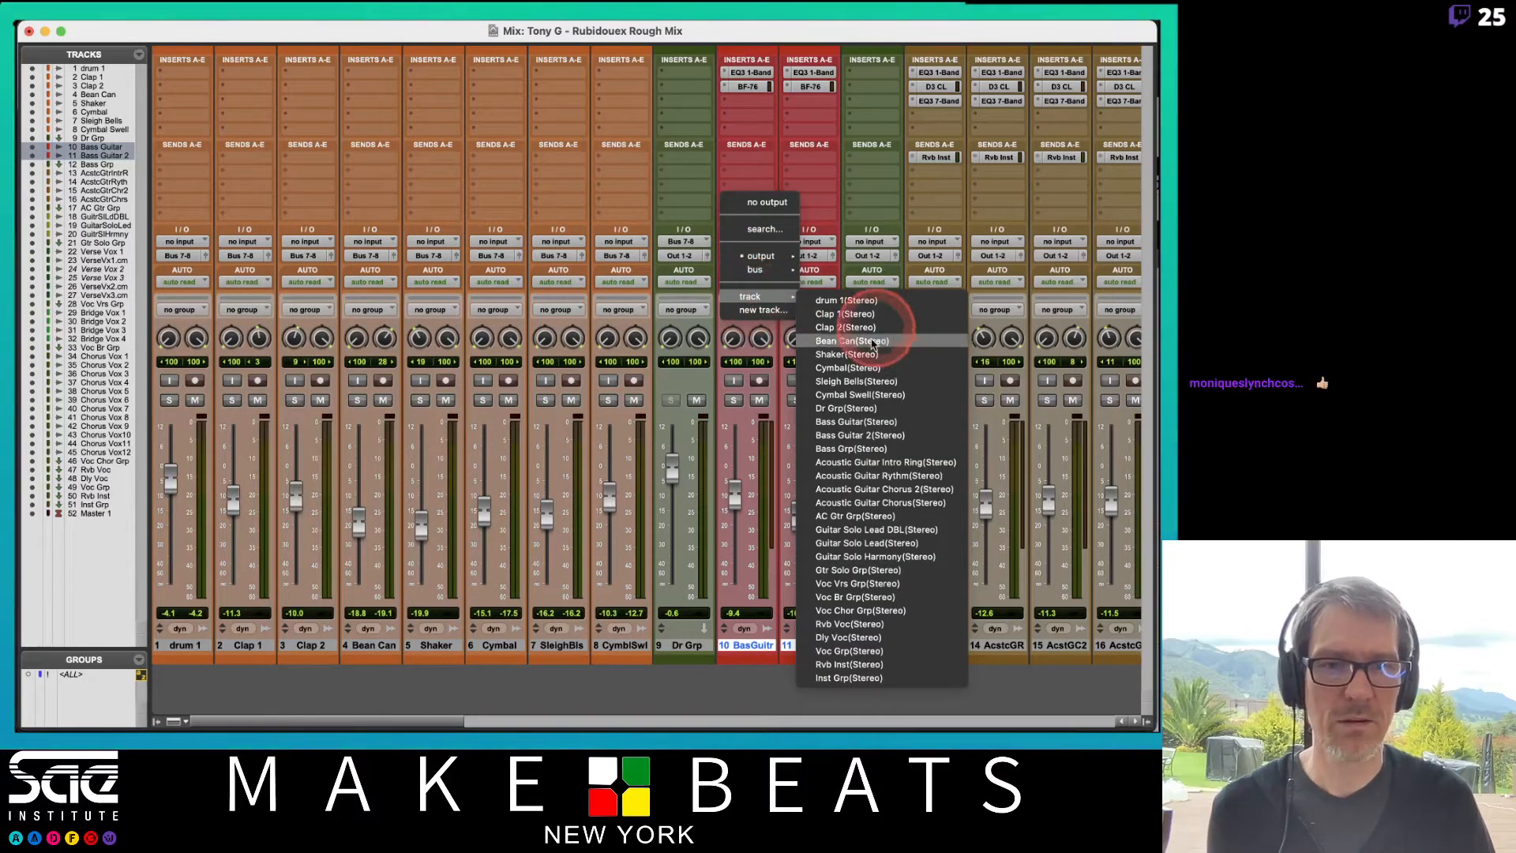
left_click(864, 448)
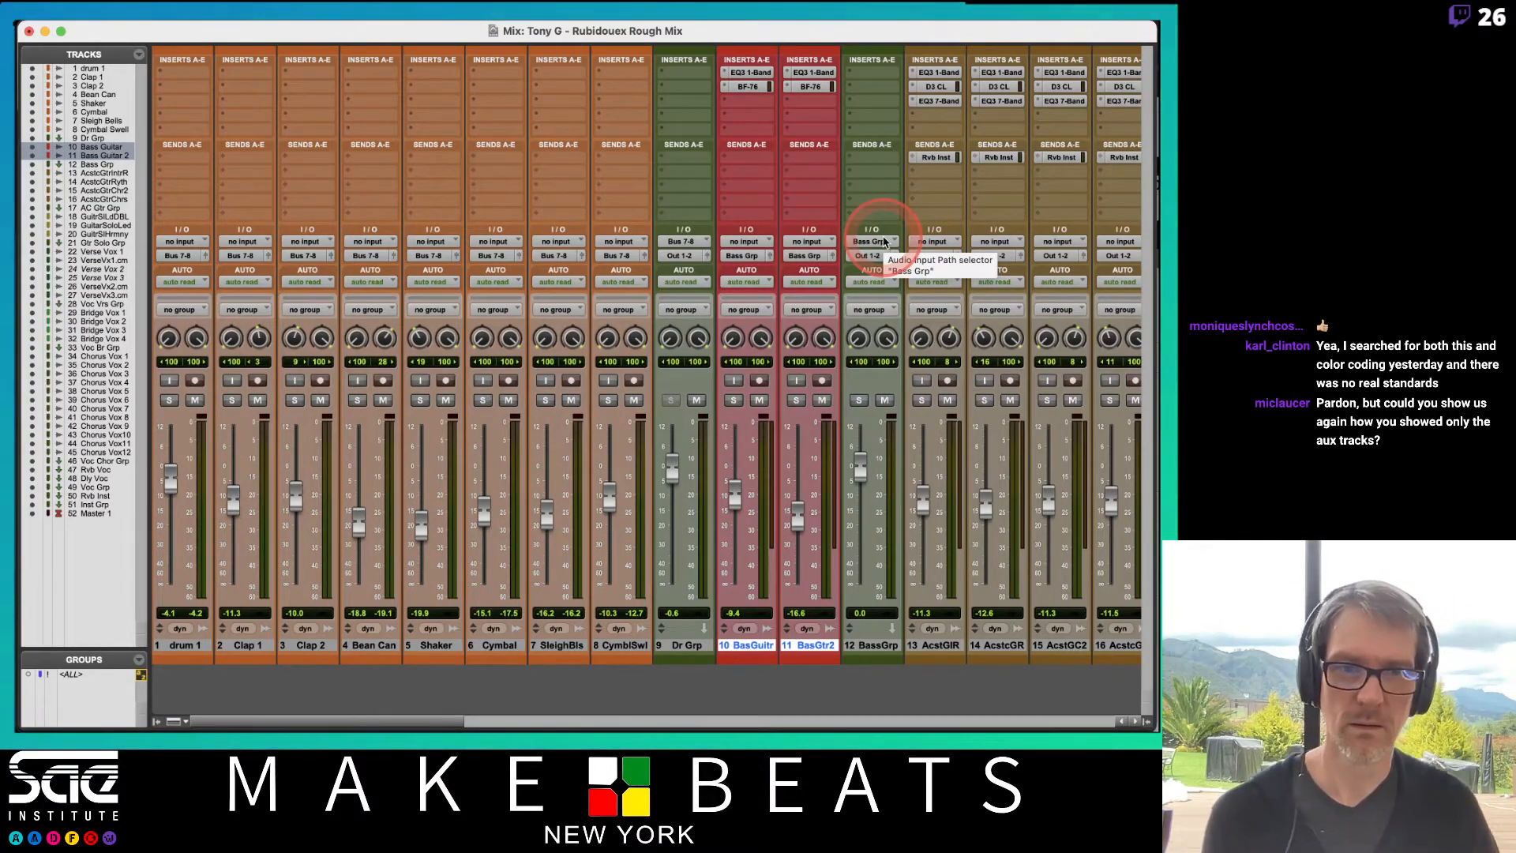
Step: Route the outputs of the four acoustic guitar tracks, 13 to 16, together to the AC Gtr Grp track
left_click_drag(447, 721, 595, 716)
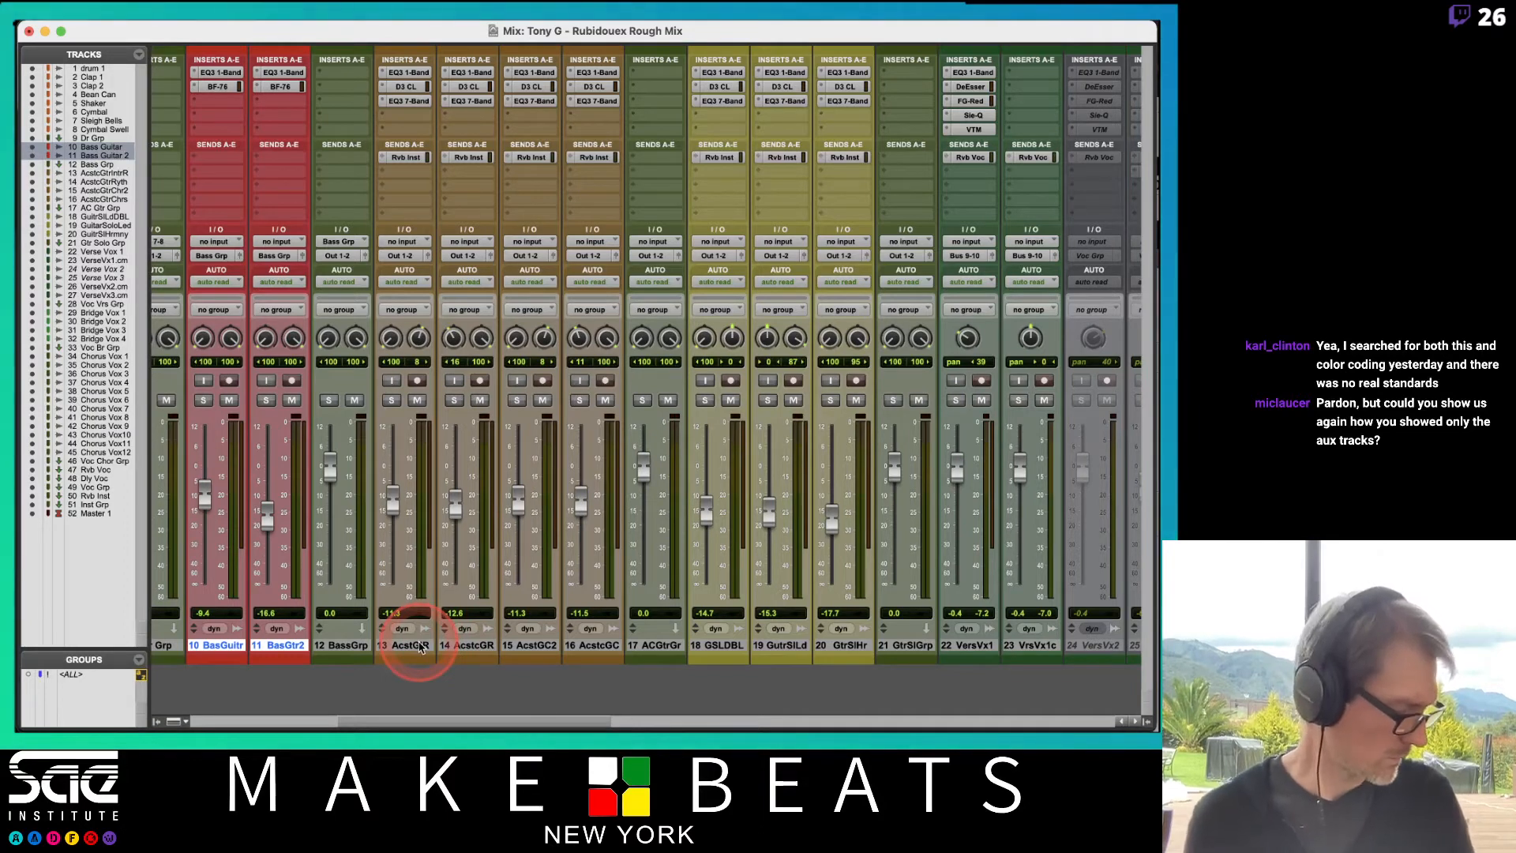
left_click(421, 646)
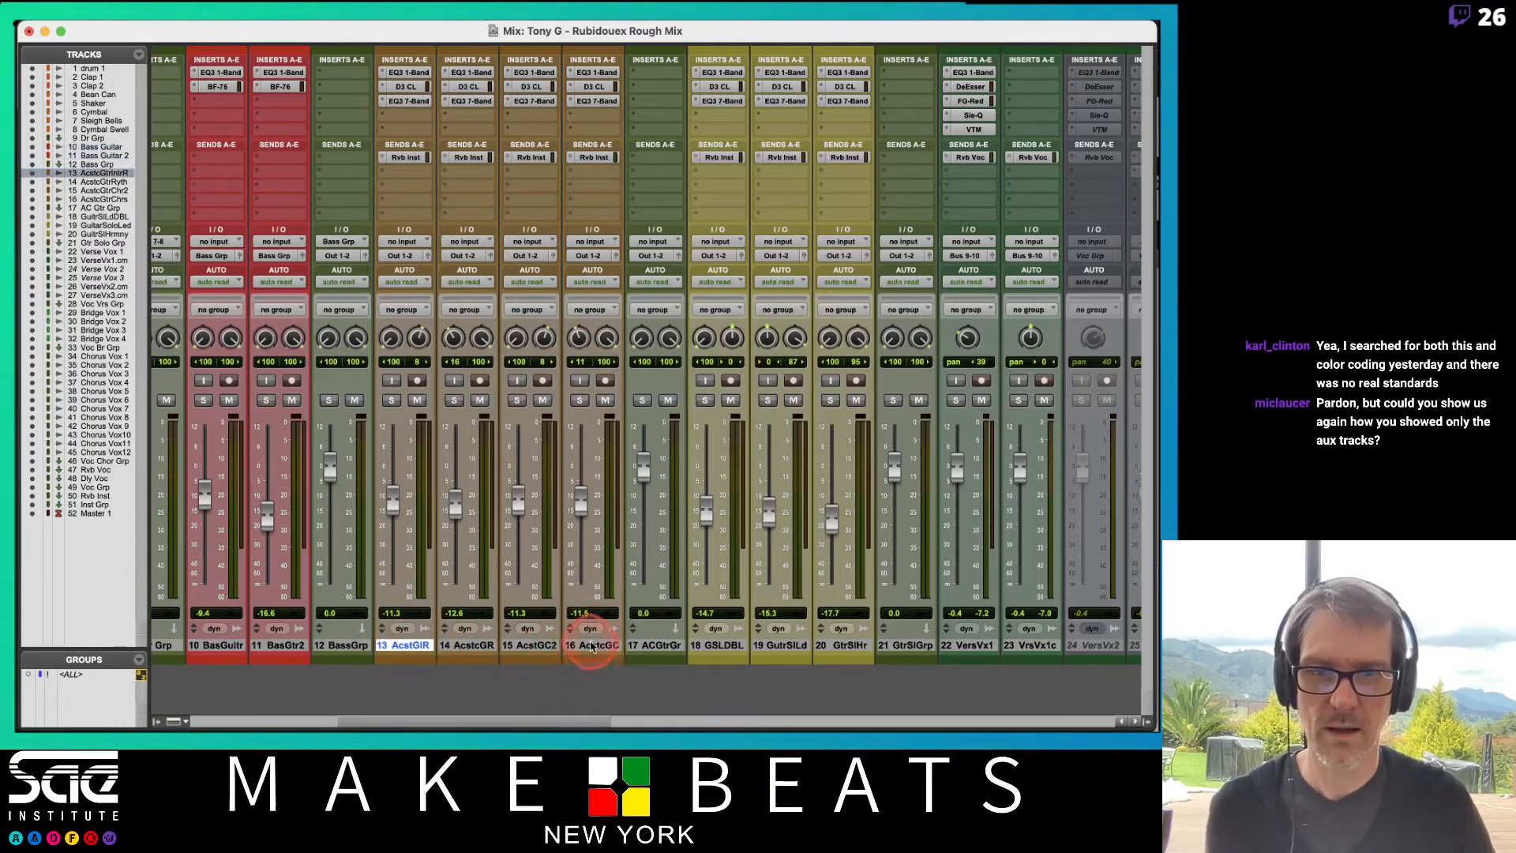
left_click(588, 645, "shift")
left_click(593, 255)
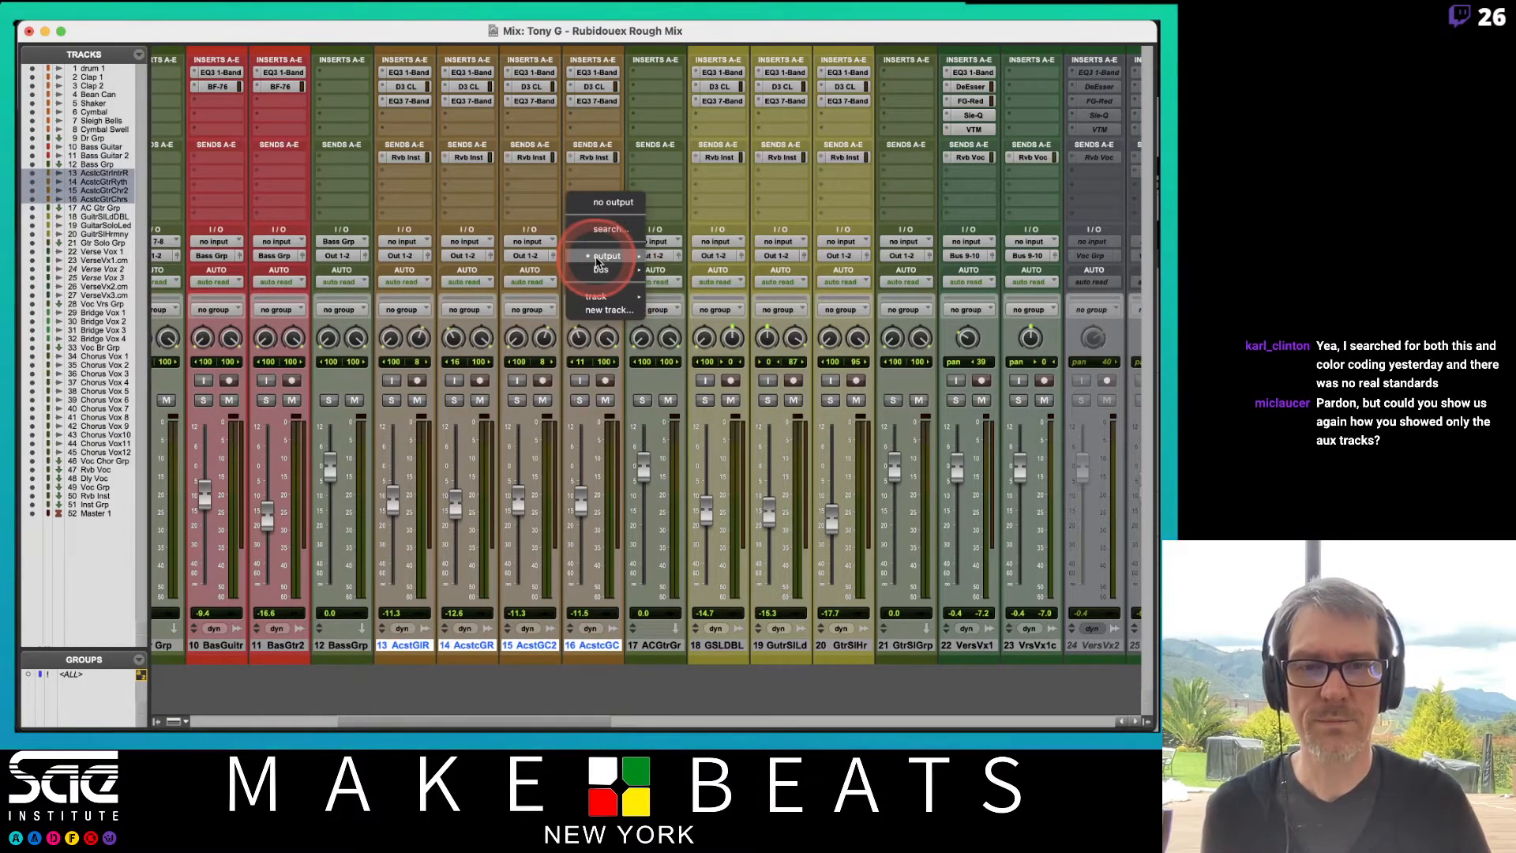
mouse_move(600, 265)
mouse_move(596, 297)
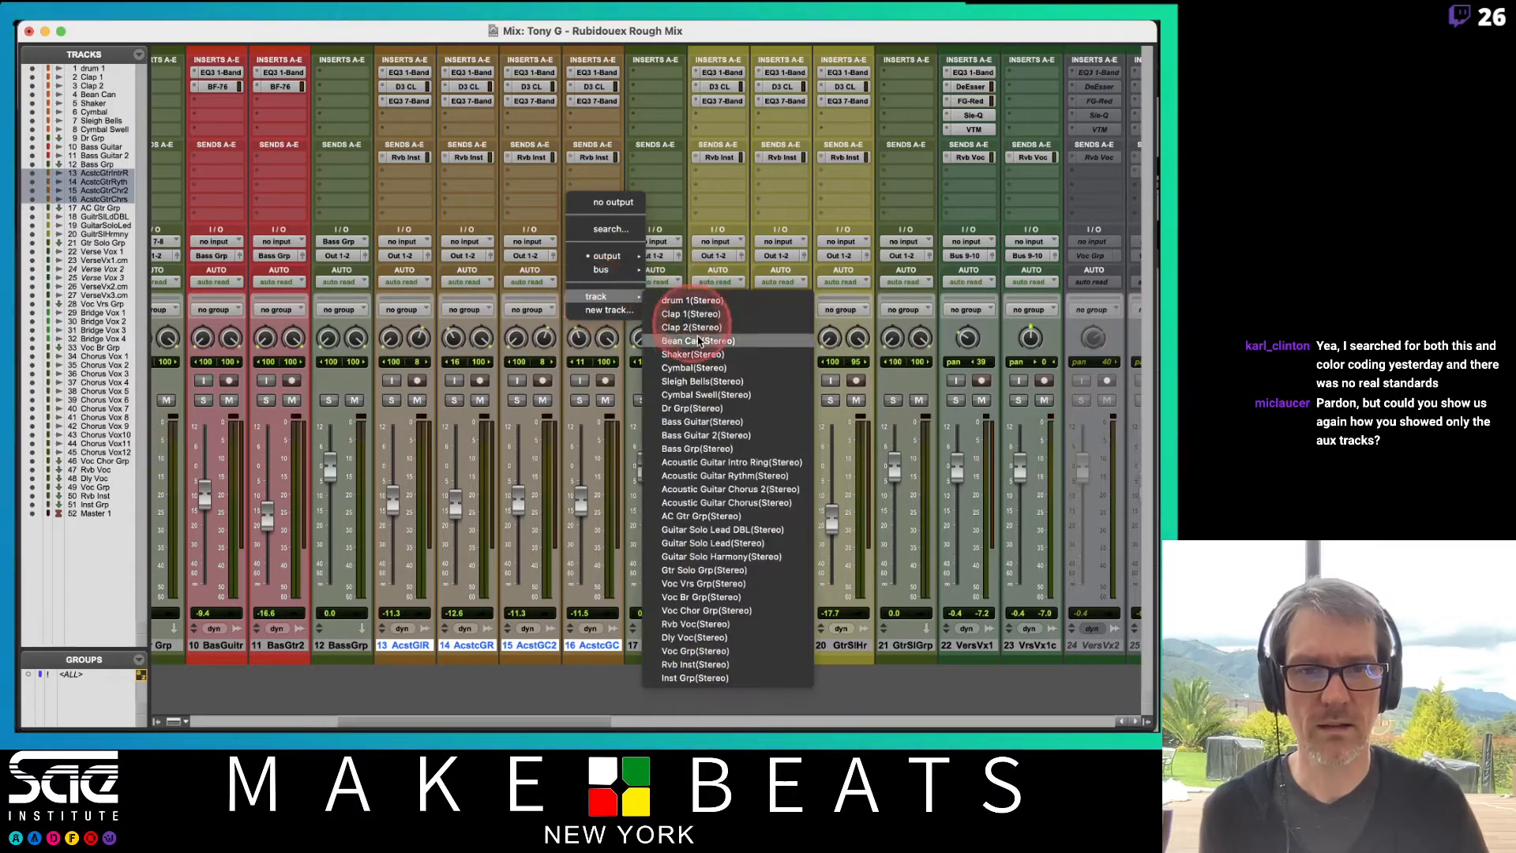
left_click(701, 515)
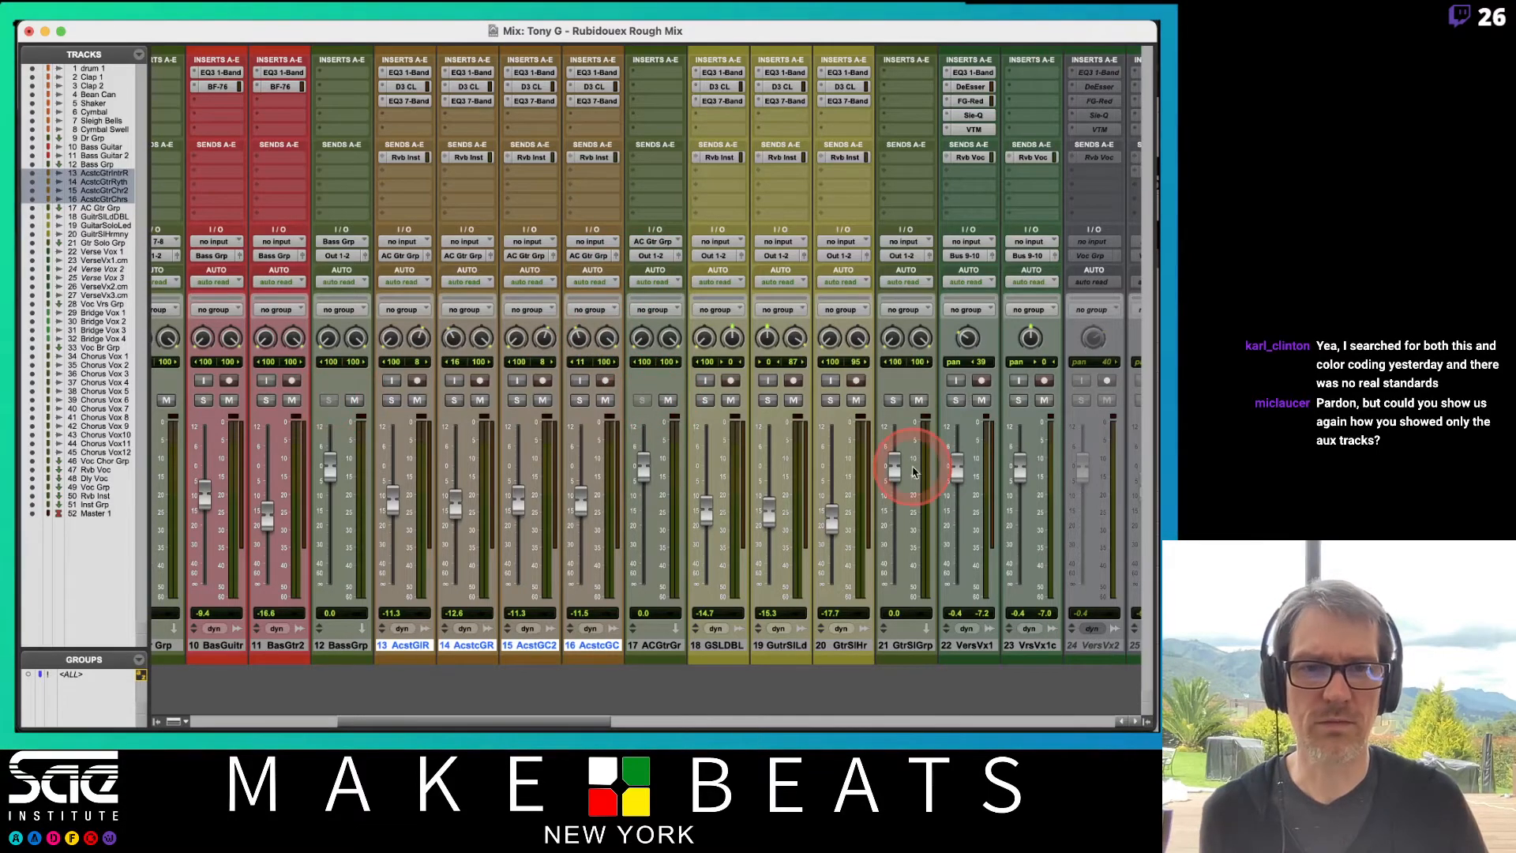
Step: Route the outputs of the three guitar solo tracks, 18 to 20, together to the Gtr Solo Grp track
scroll(904, 466, "right", 3)
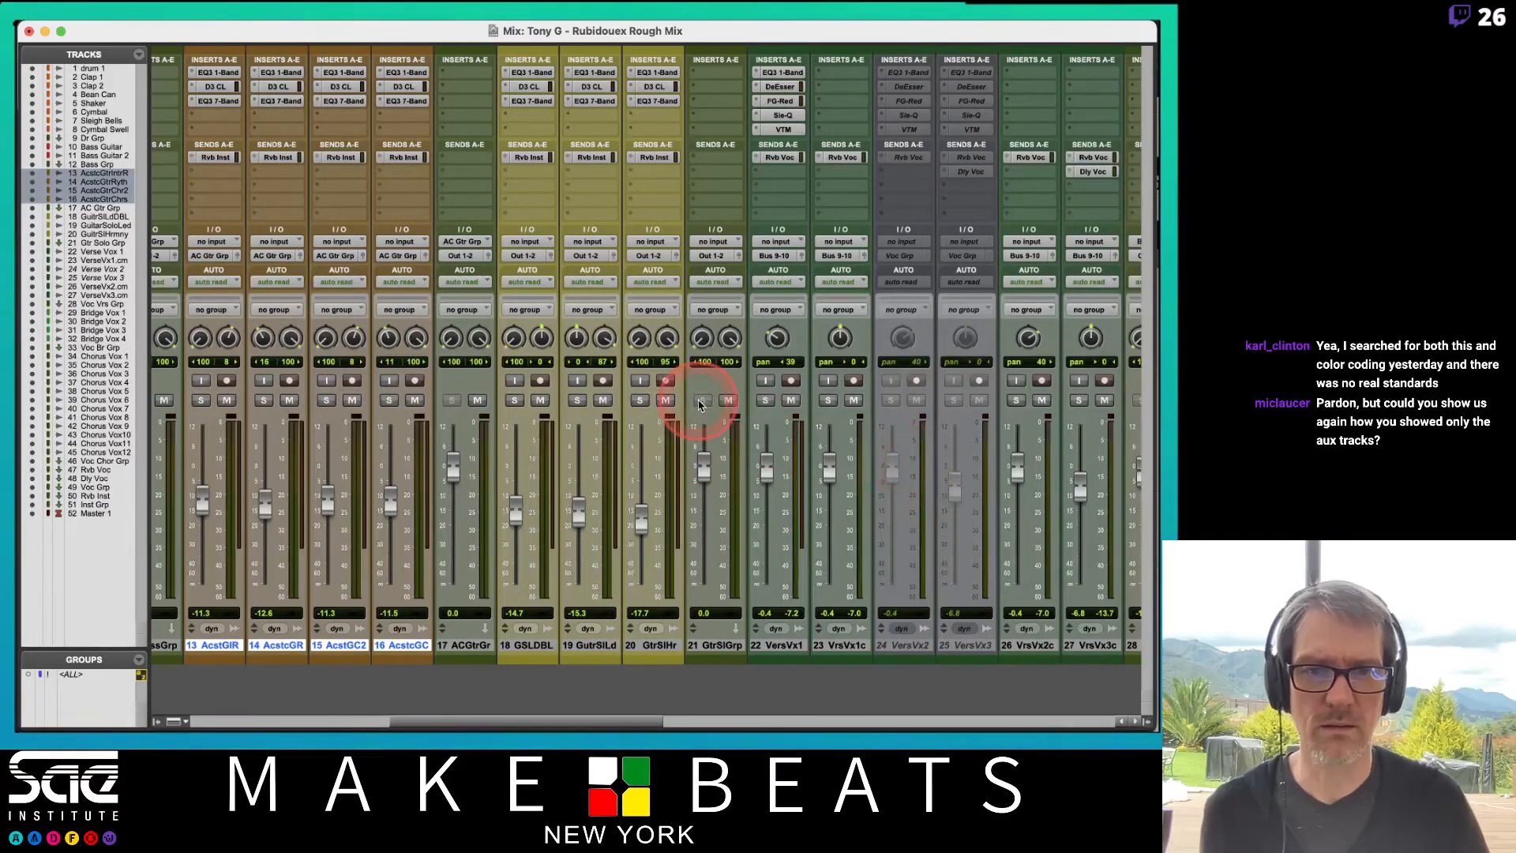
left_click(528, 645)
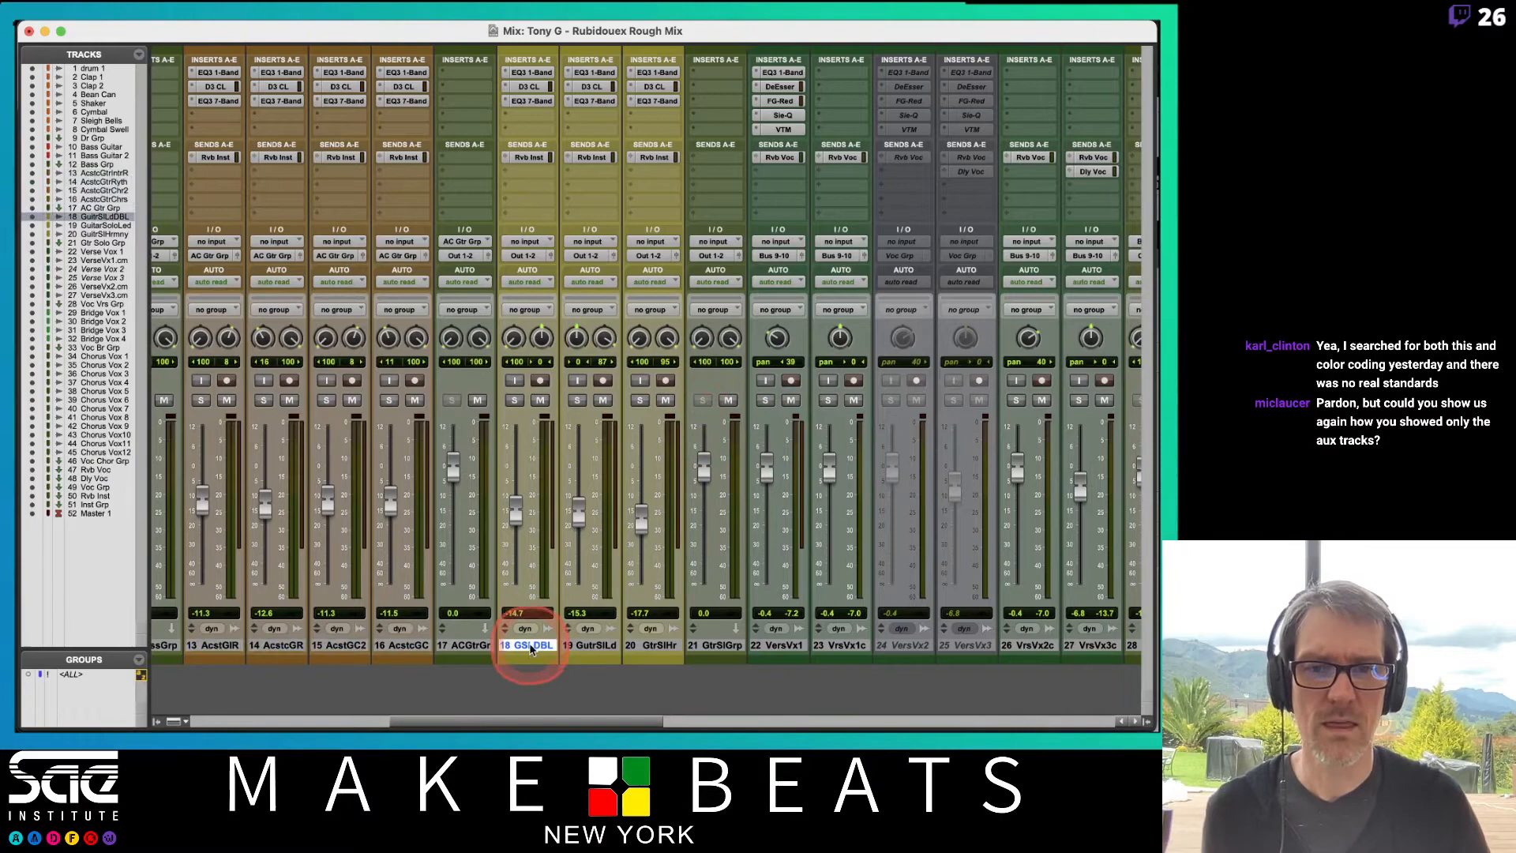
left_click(650, 645, "shift")
left_click(649, 255)
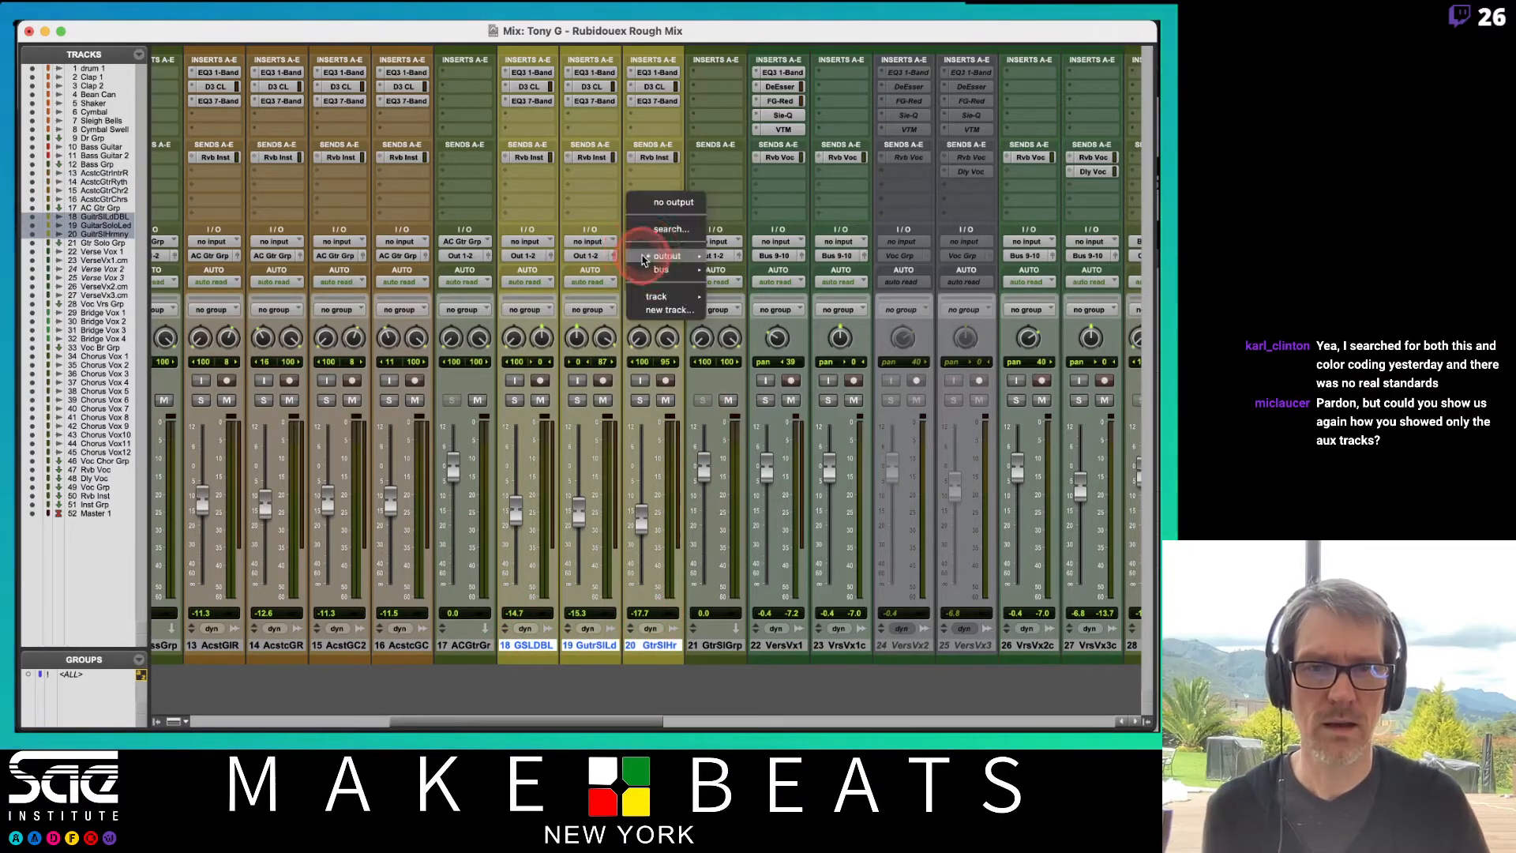
mouse_move(646, 265)
mouse_move(659, 297)
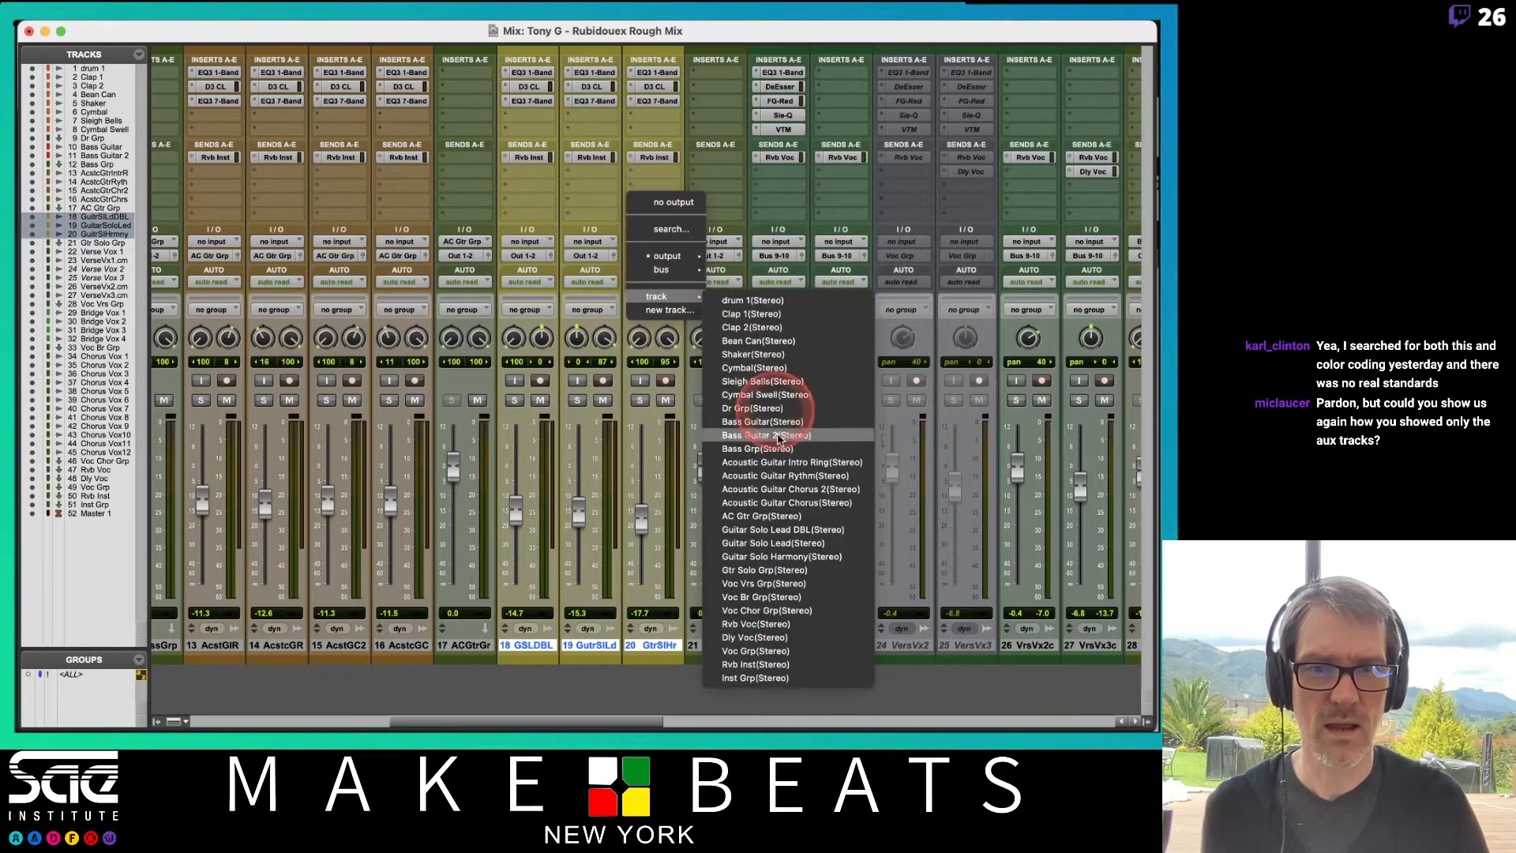
left_click(773, 572)
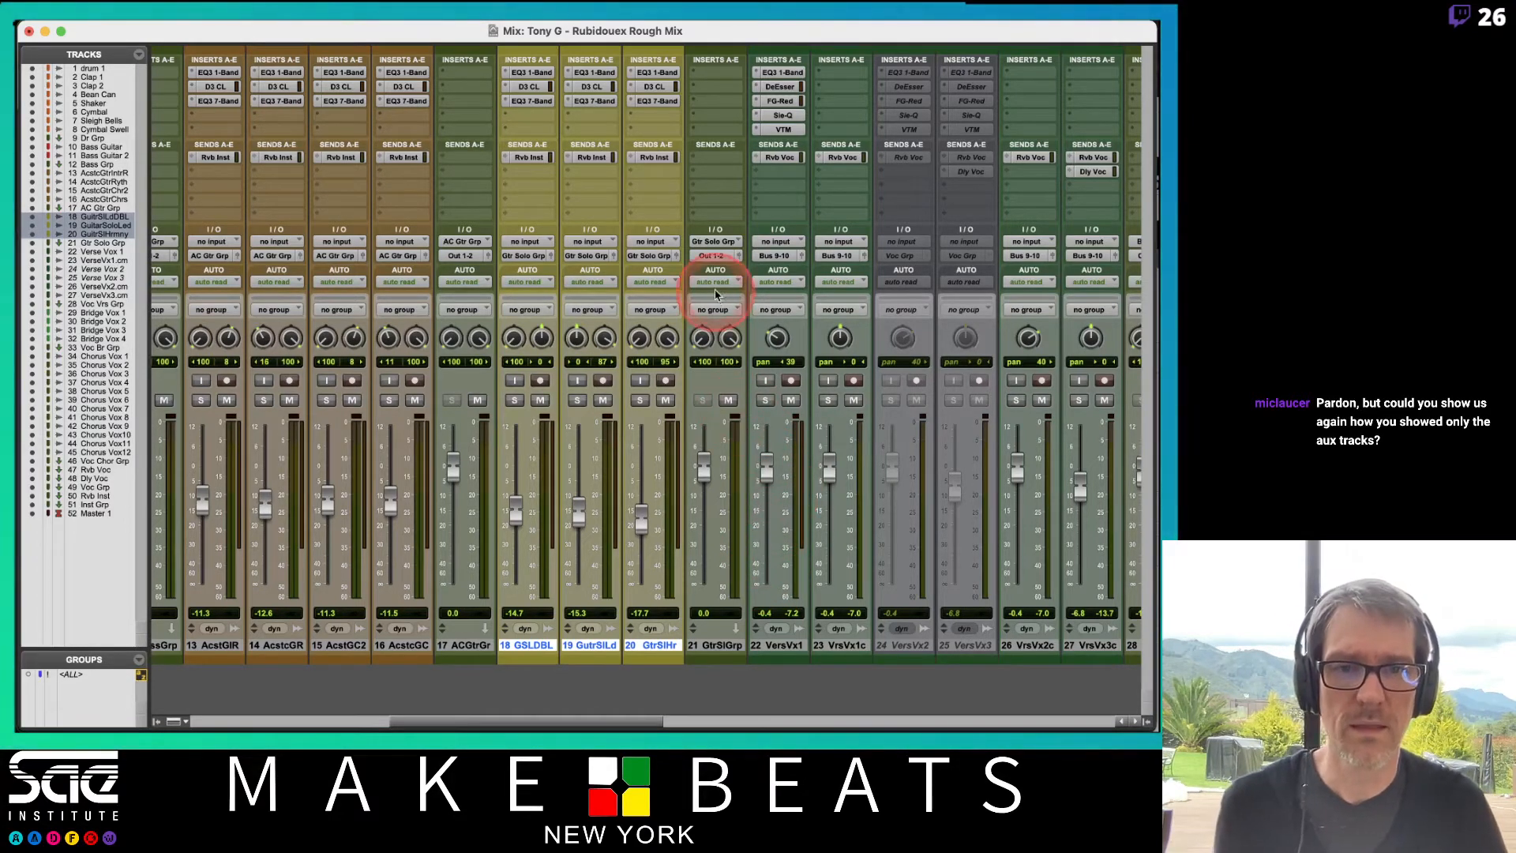
Step: Route the outputs of the Bridge Vox 1 to Bridge Vox 4 tracks together to the Voc Br Grp track
left_click(710, 722)
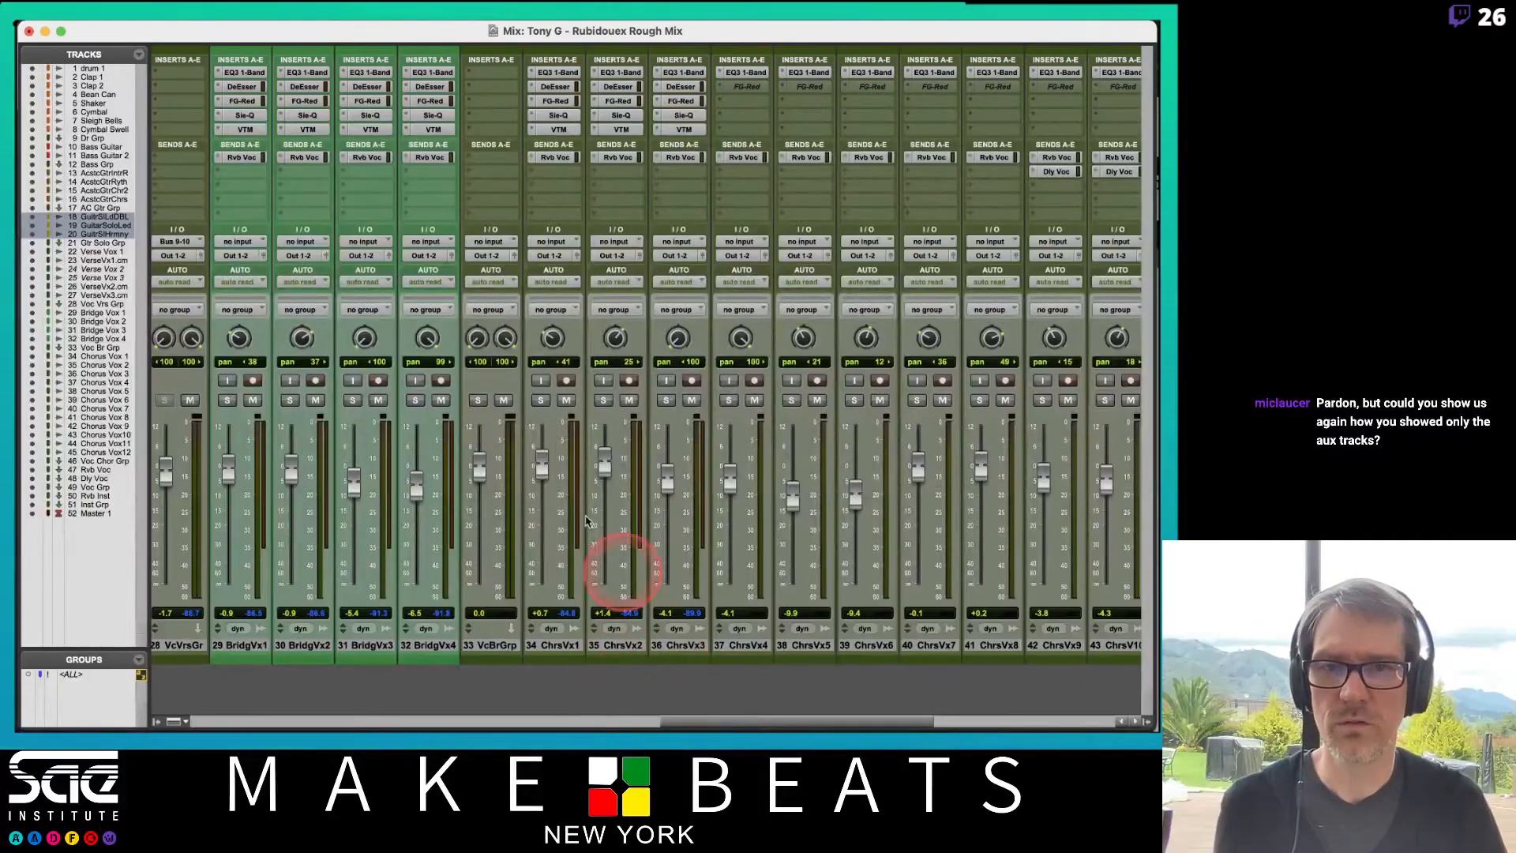
left_click_drag(680, 722, 600, 722)
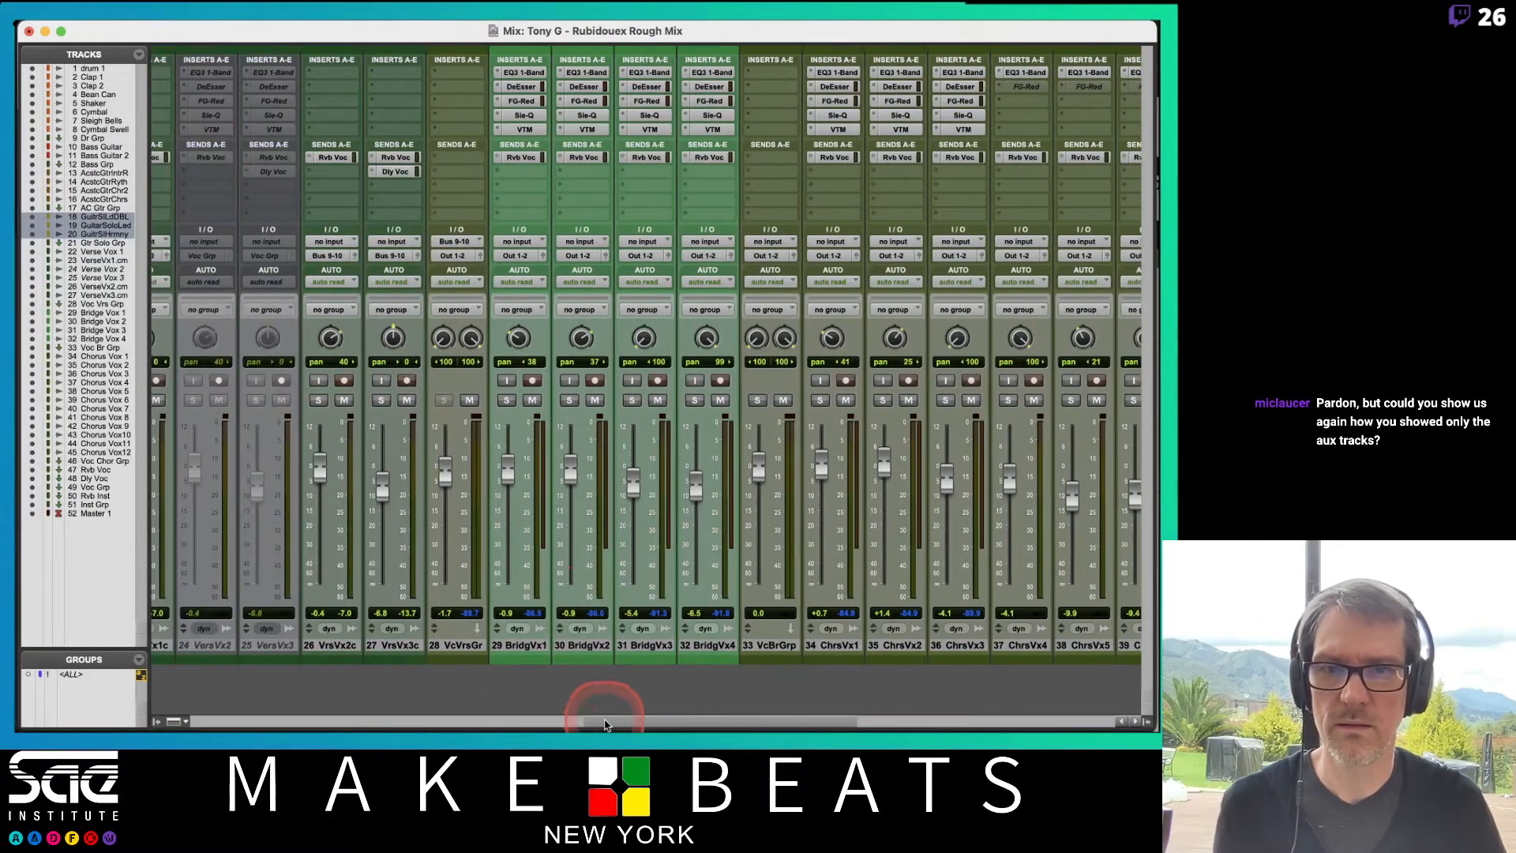
left_click(520, 645)
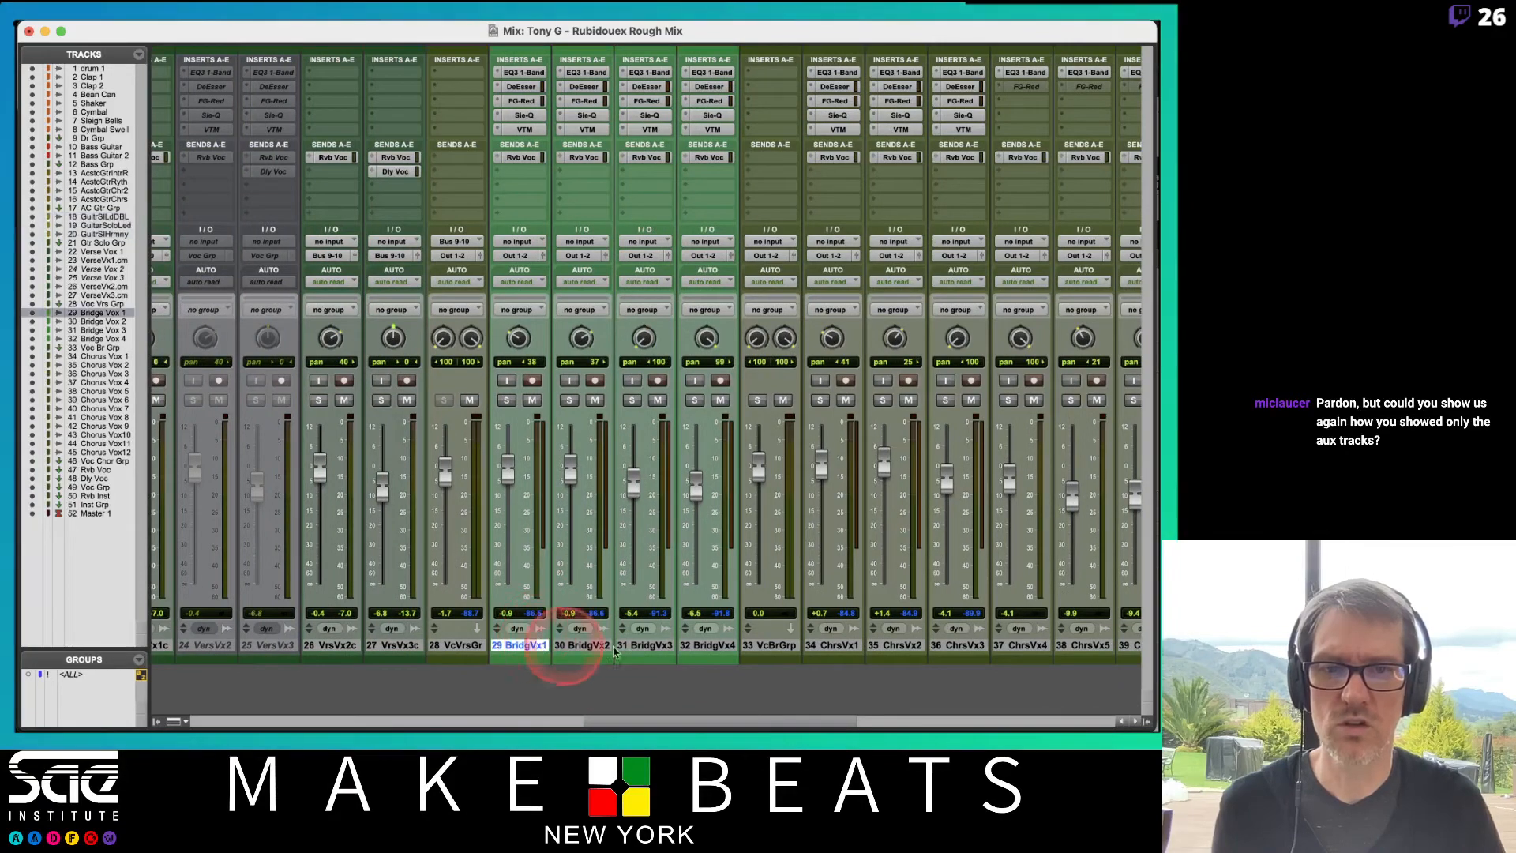
left_click(709, 646, "shift")
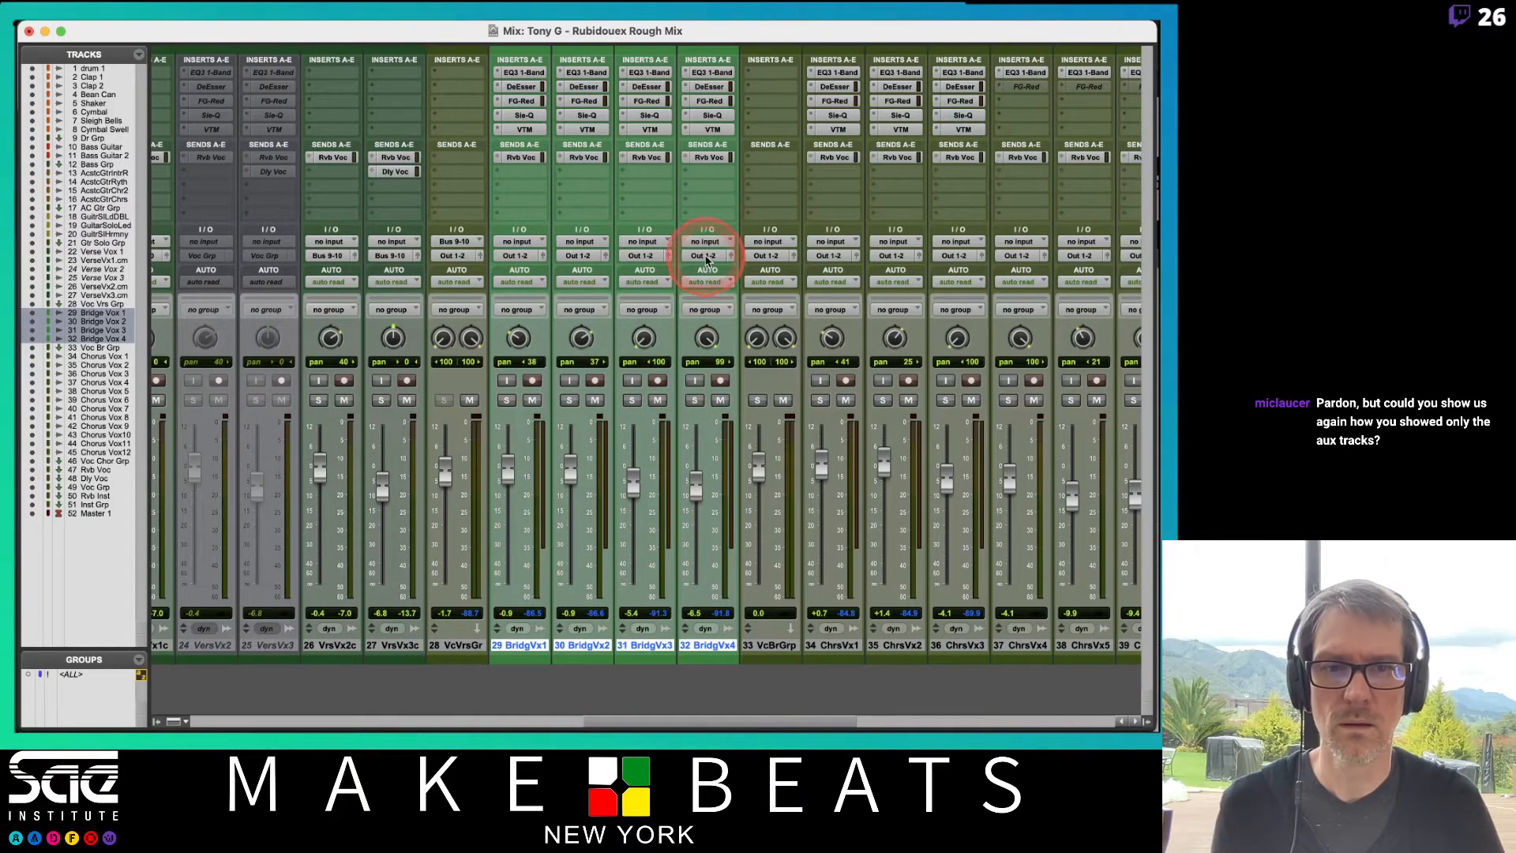
left_click(706, 256)
mouse_move(710, 297)
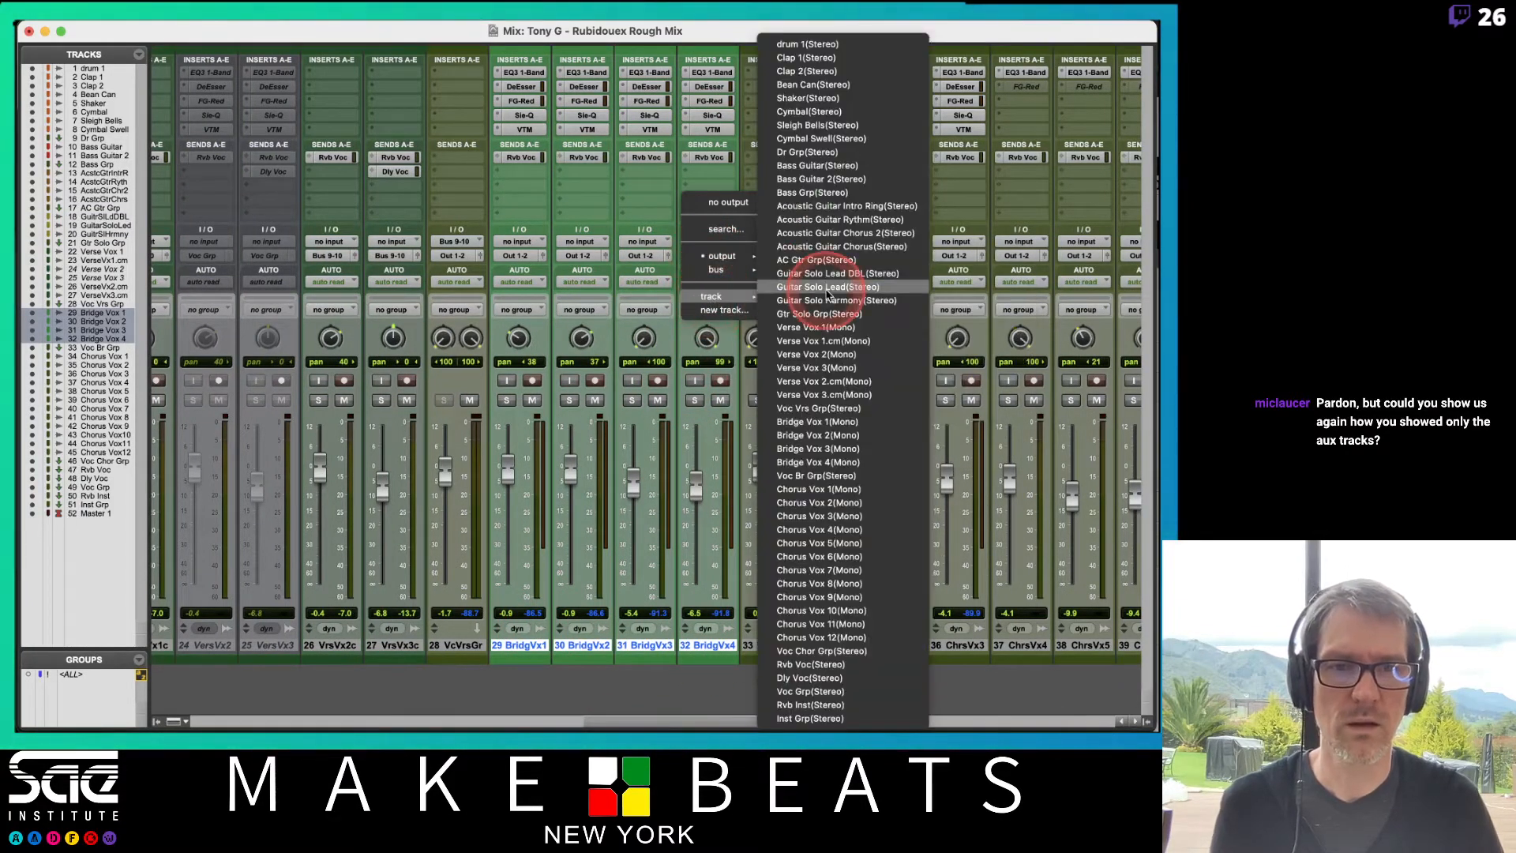
left_click(807, 474)
scroll(813, 501, "right", 5)
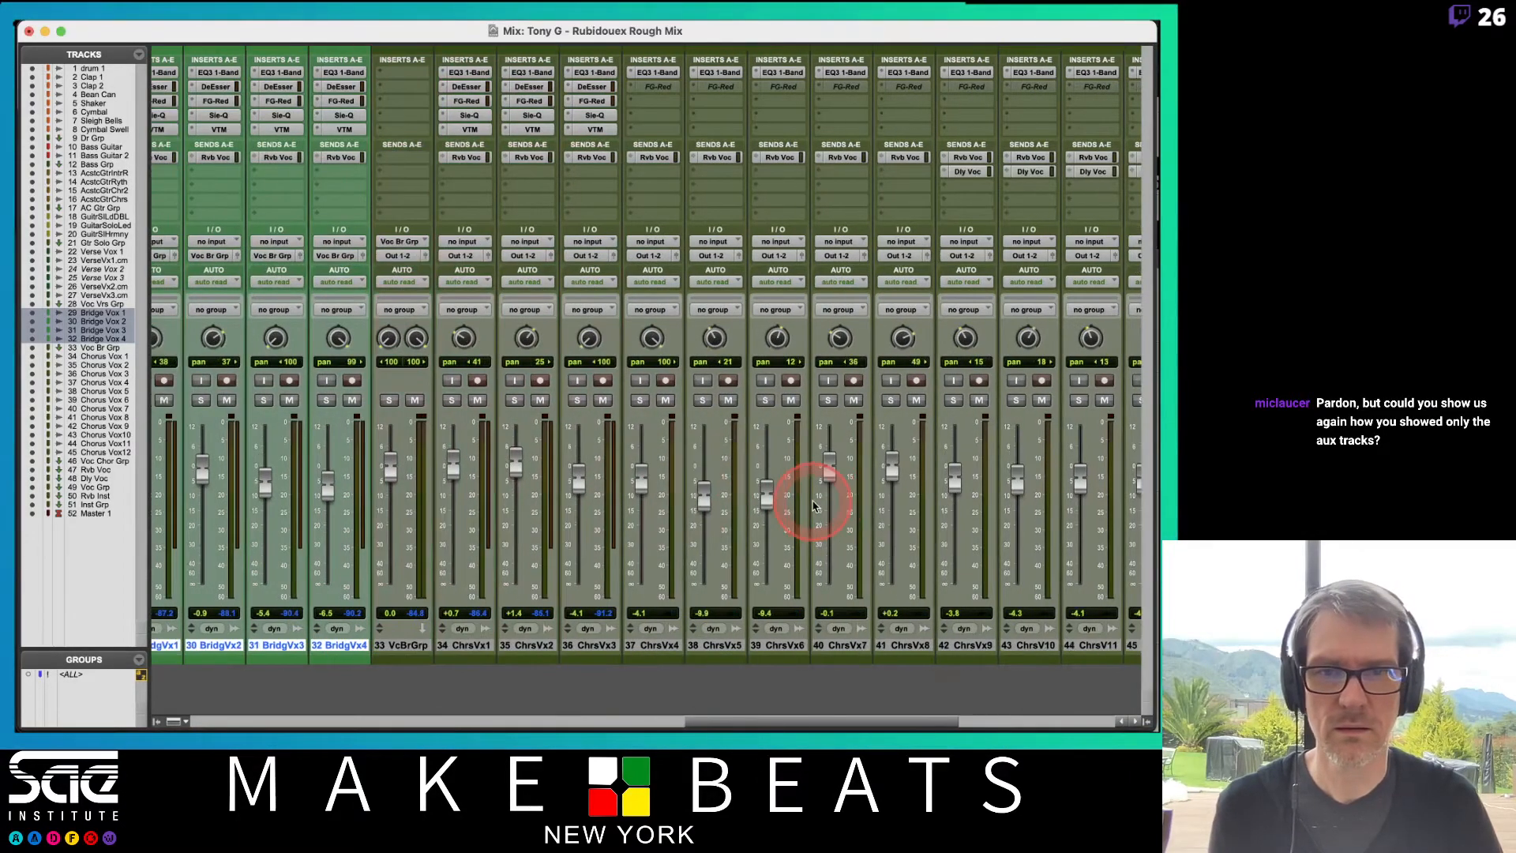
left_click(466, 645)
scroll(656, 668, "right", 8)
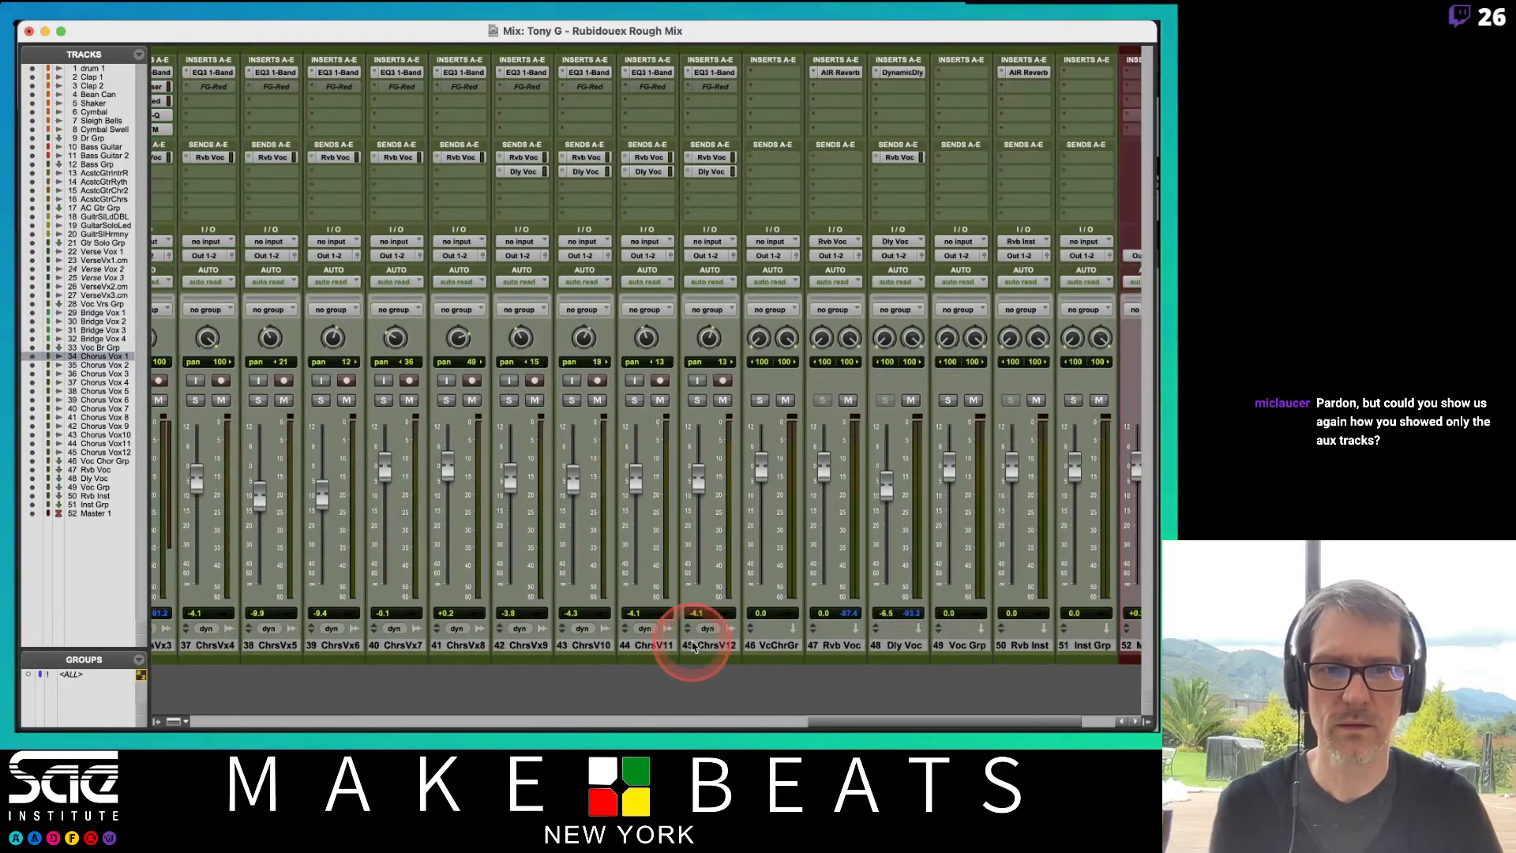
left_click(720, 645, "alt")
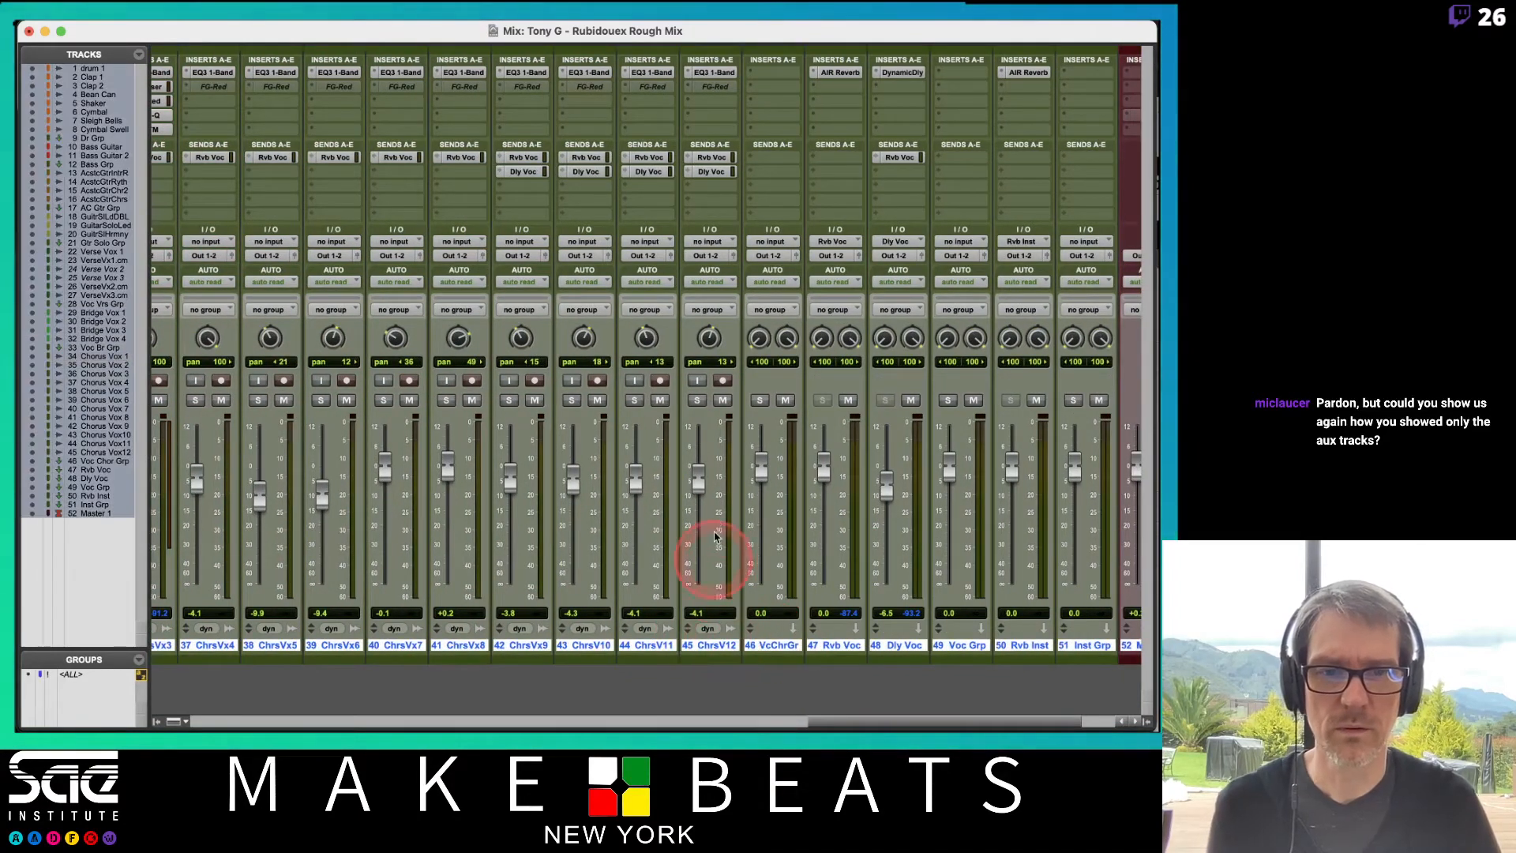
left_click(712, 646, "alt")
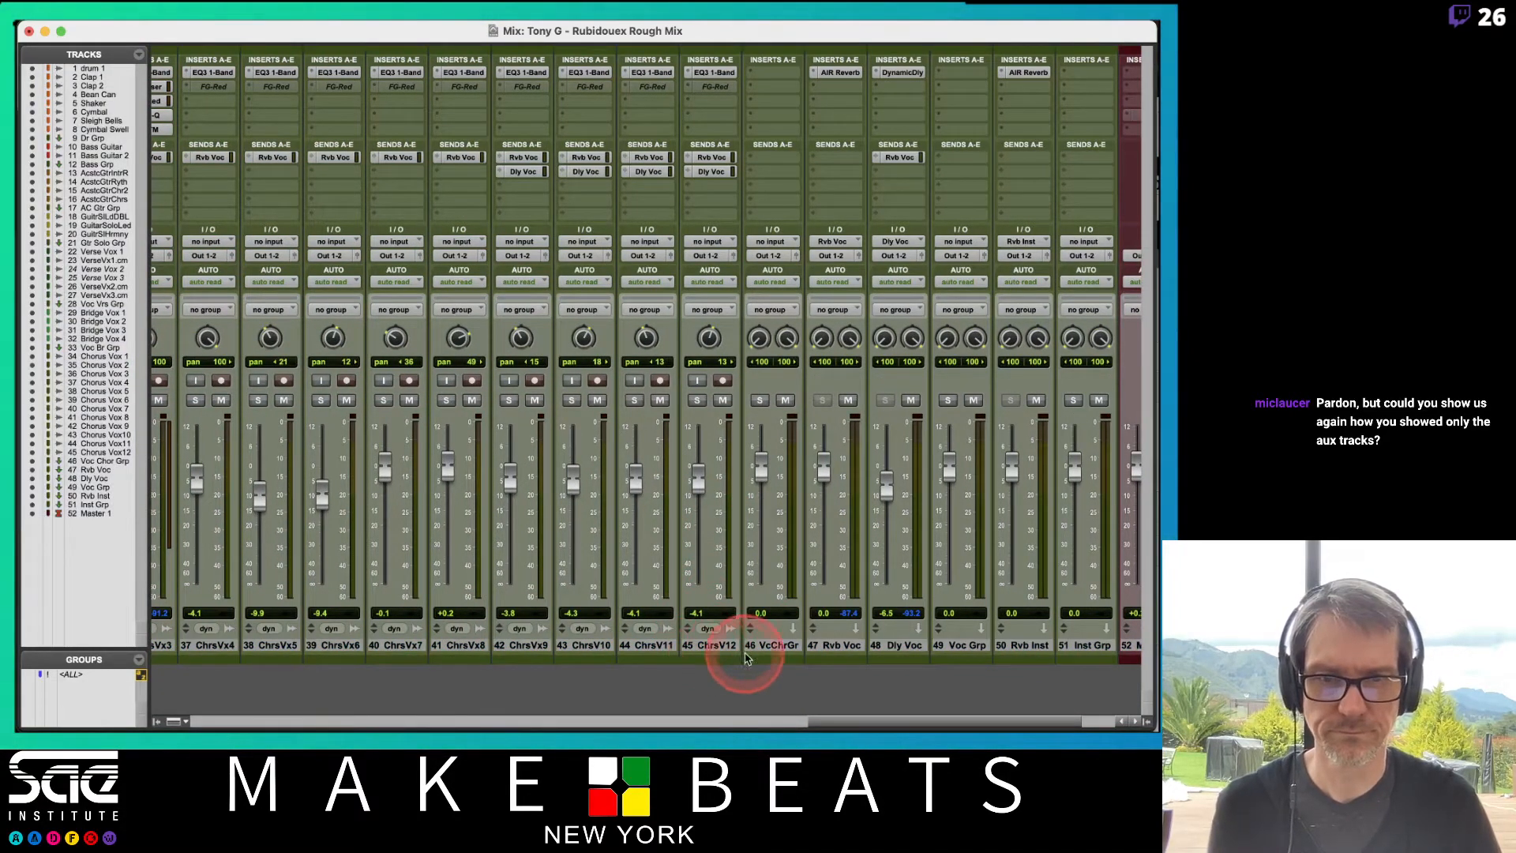
Step: Route the outputs of all twelve chorus vocal tracks, Chorus Vox 1 to Chorus Vox 12, to the Voc Chor Grp track
left_click(715, 645)
scroll(758, 677, "left", 6)
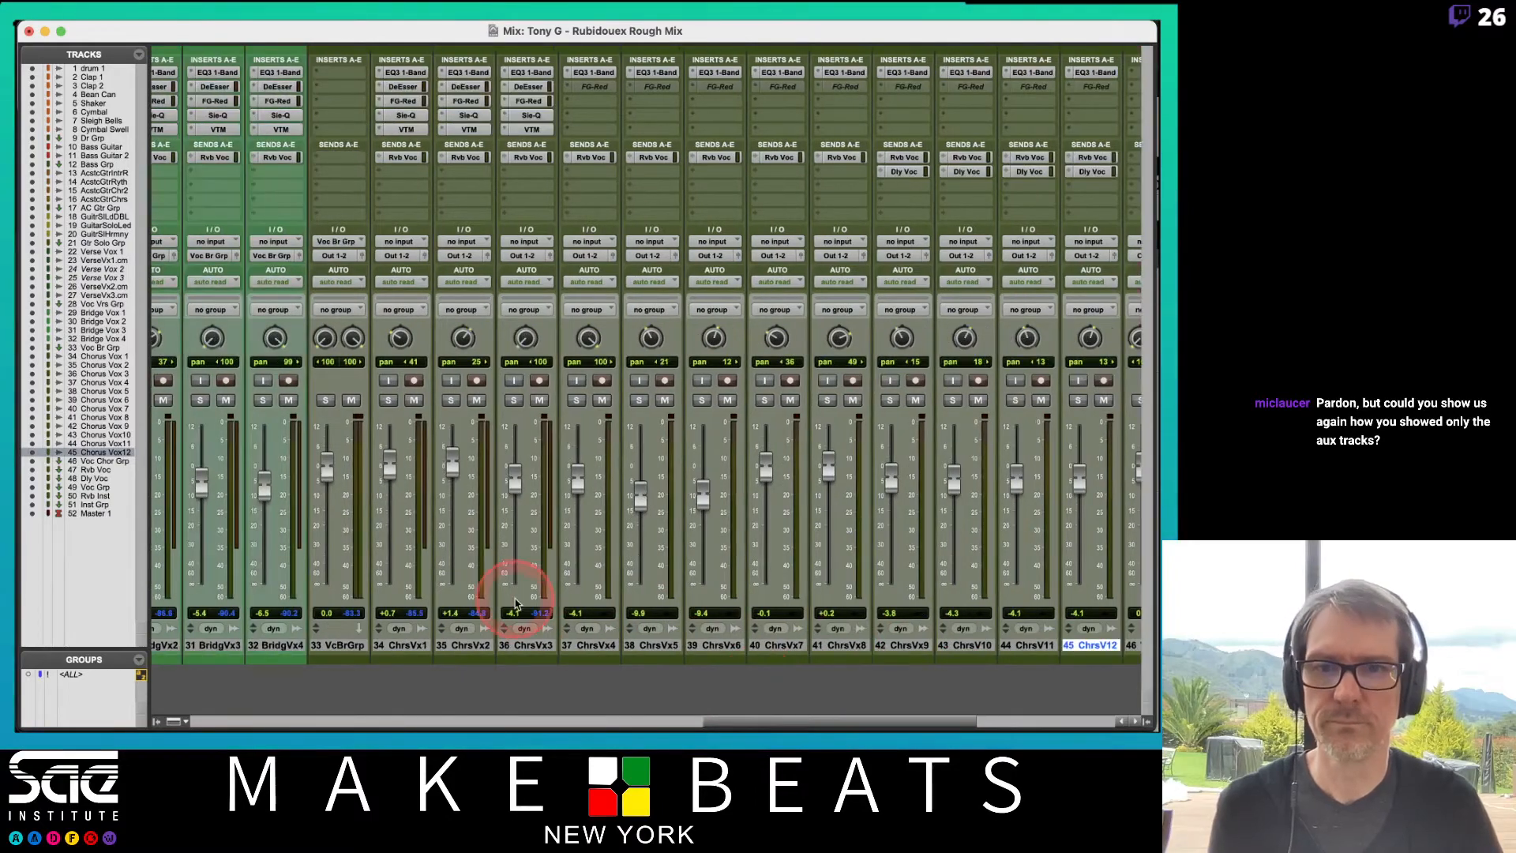
left_click(401, 644, "shift")
scroll(754, 611, "right", 6)
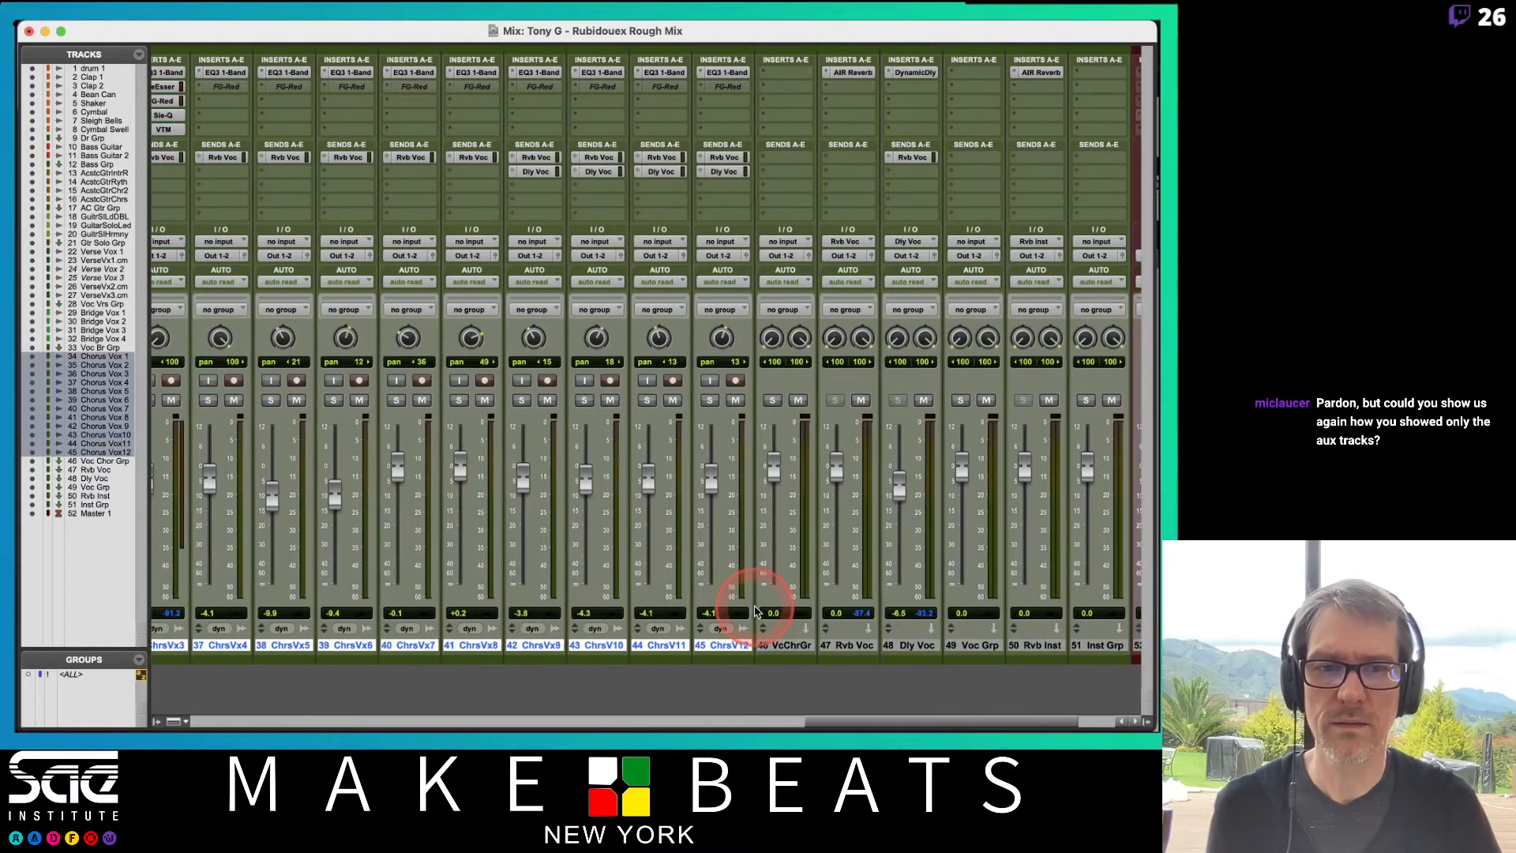
left_click(715, 255)
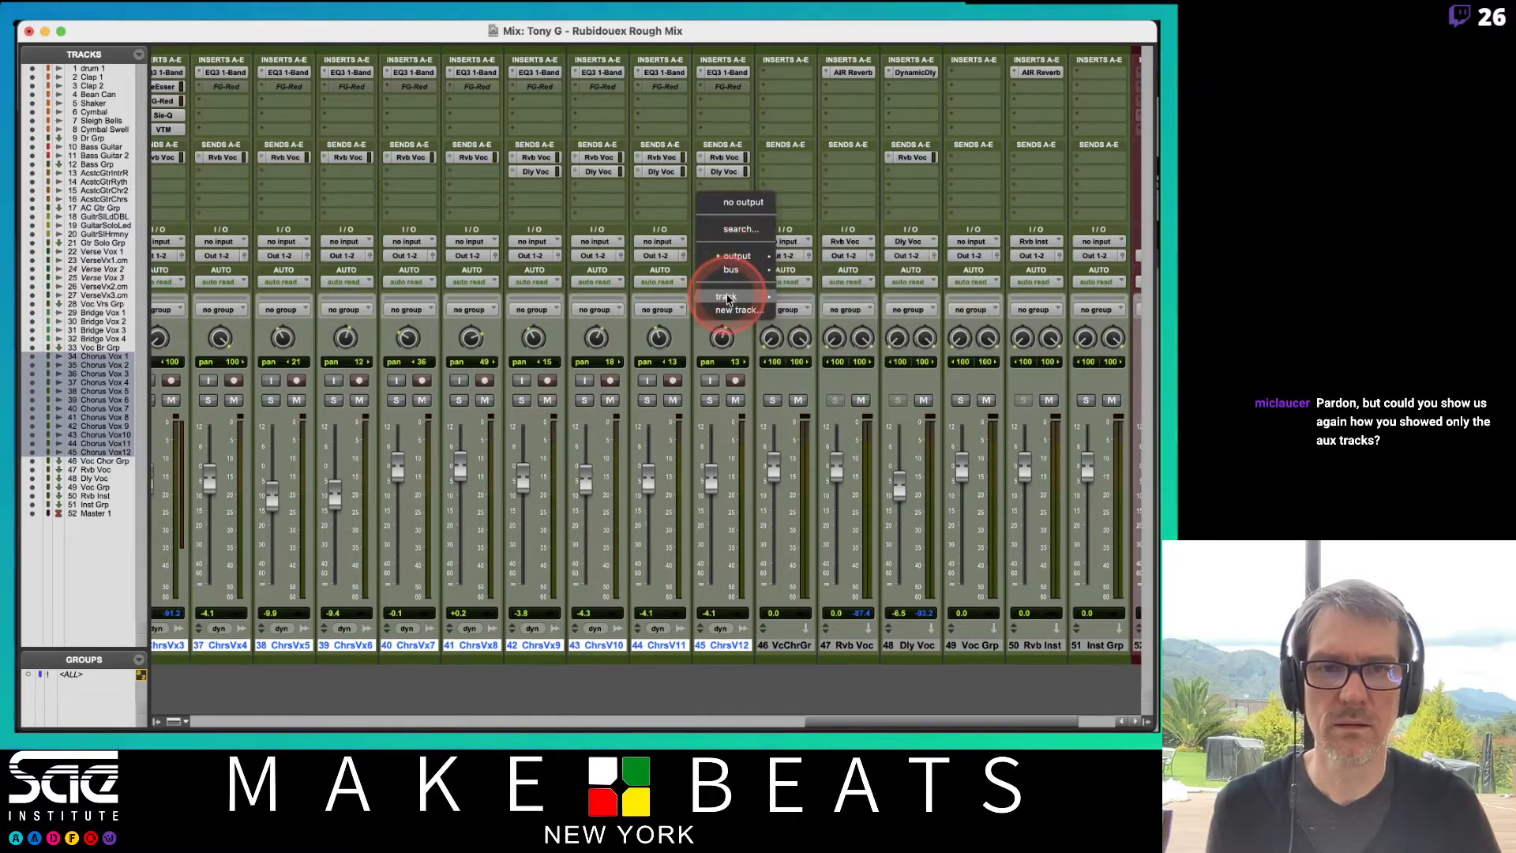
mouse_move(727, 299)
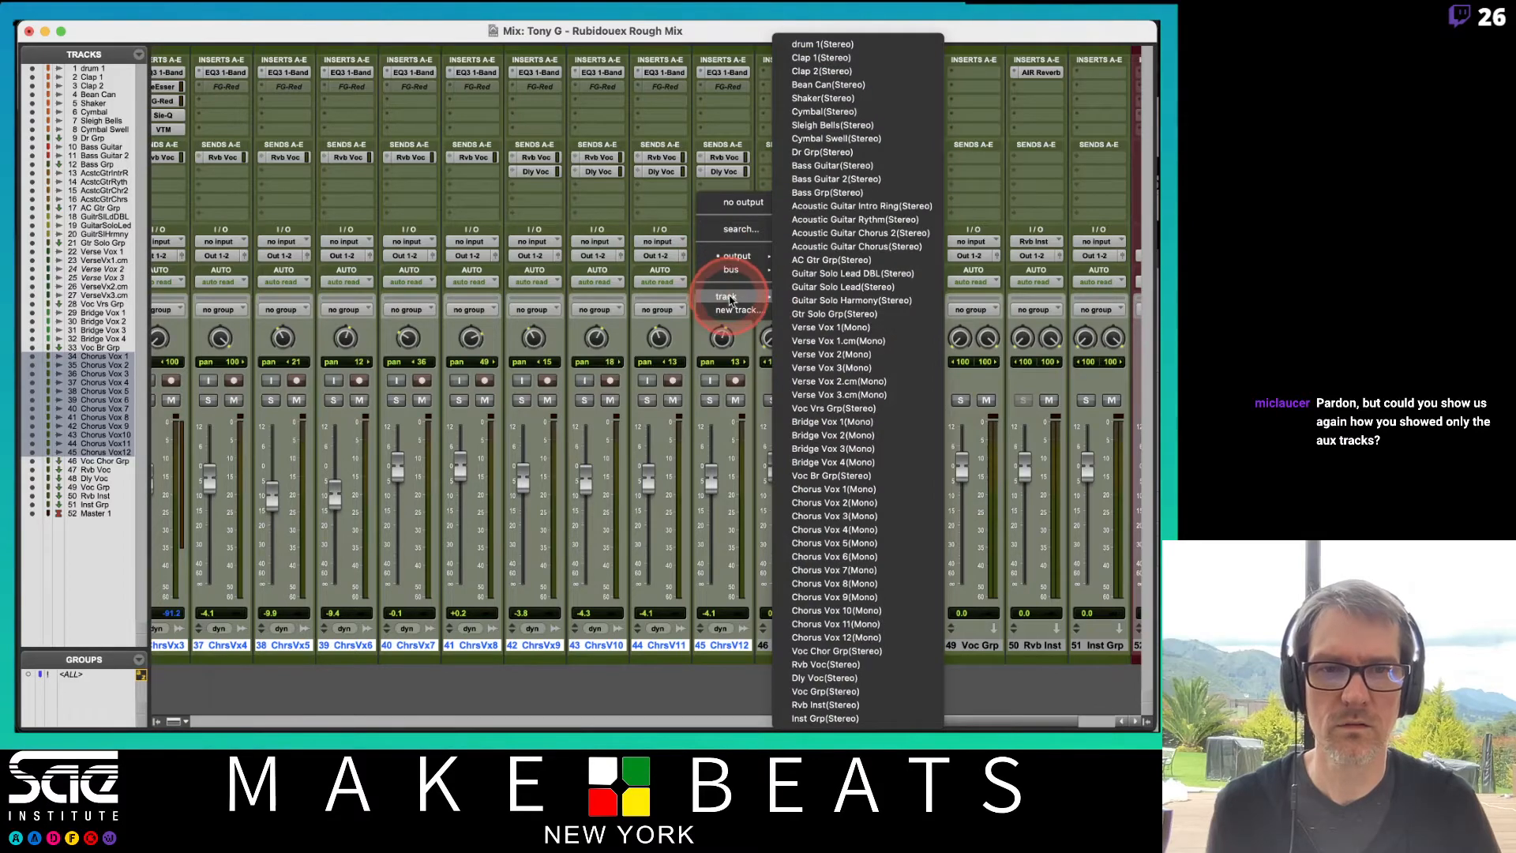
left_click(838, 651)
left_click(814, 594)
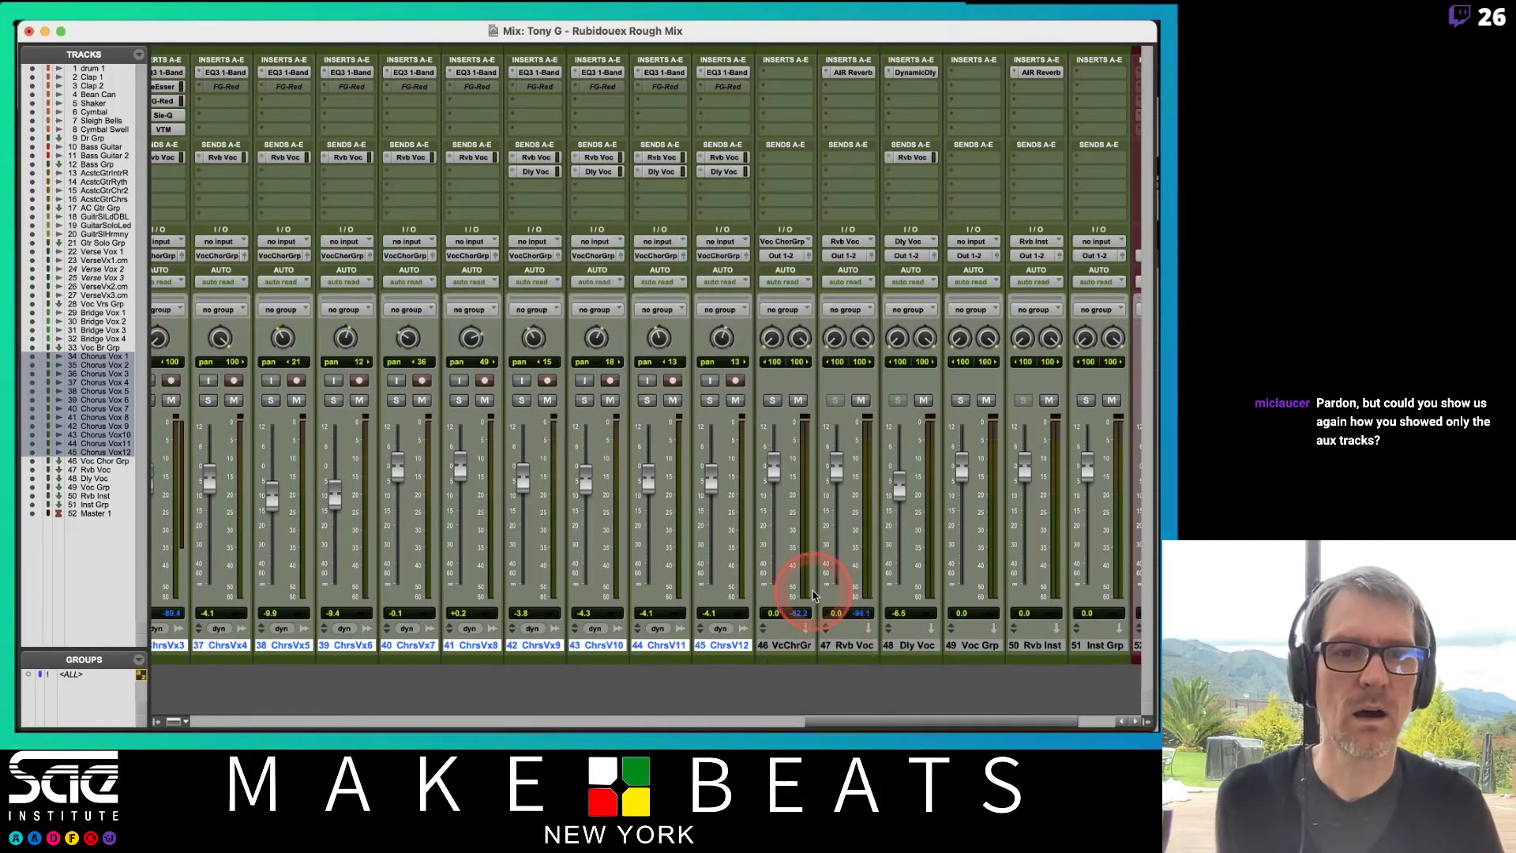
Step: Filter the mixer so that only the aux tracks are shown
scroll(814, 594, "right", 3)
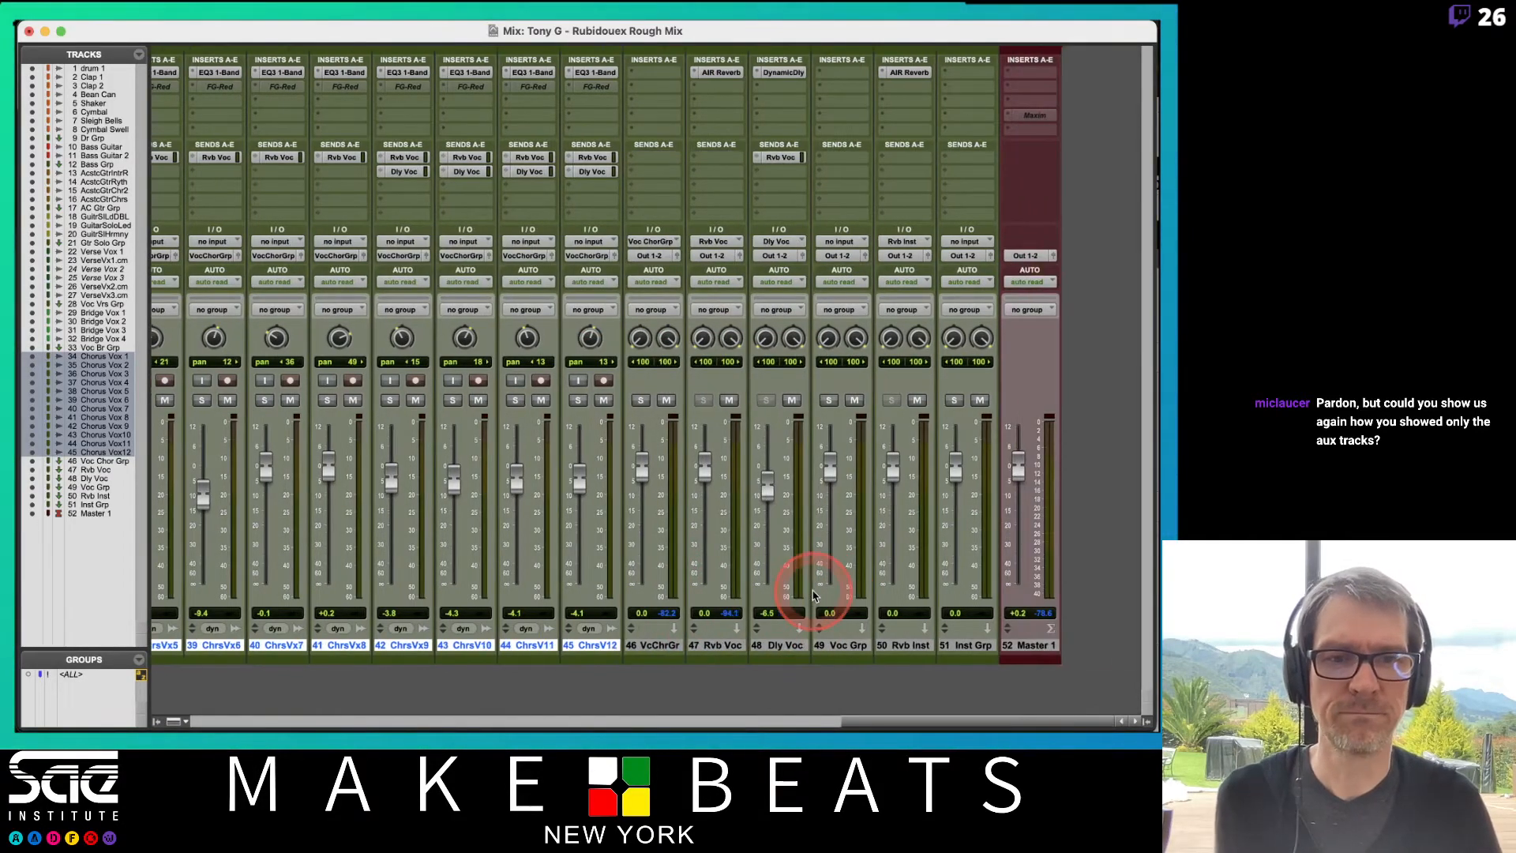
left_click(136, 54)
mouse_move(253, 86)
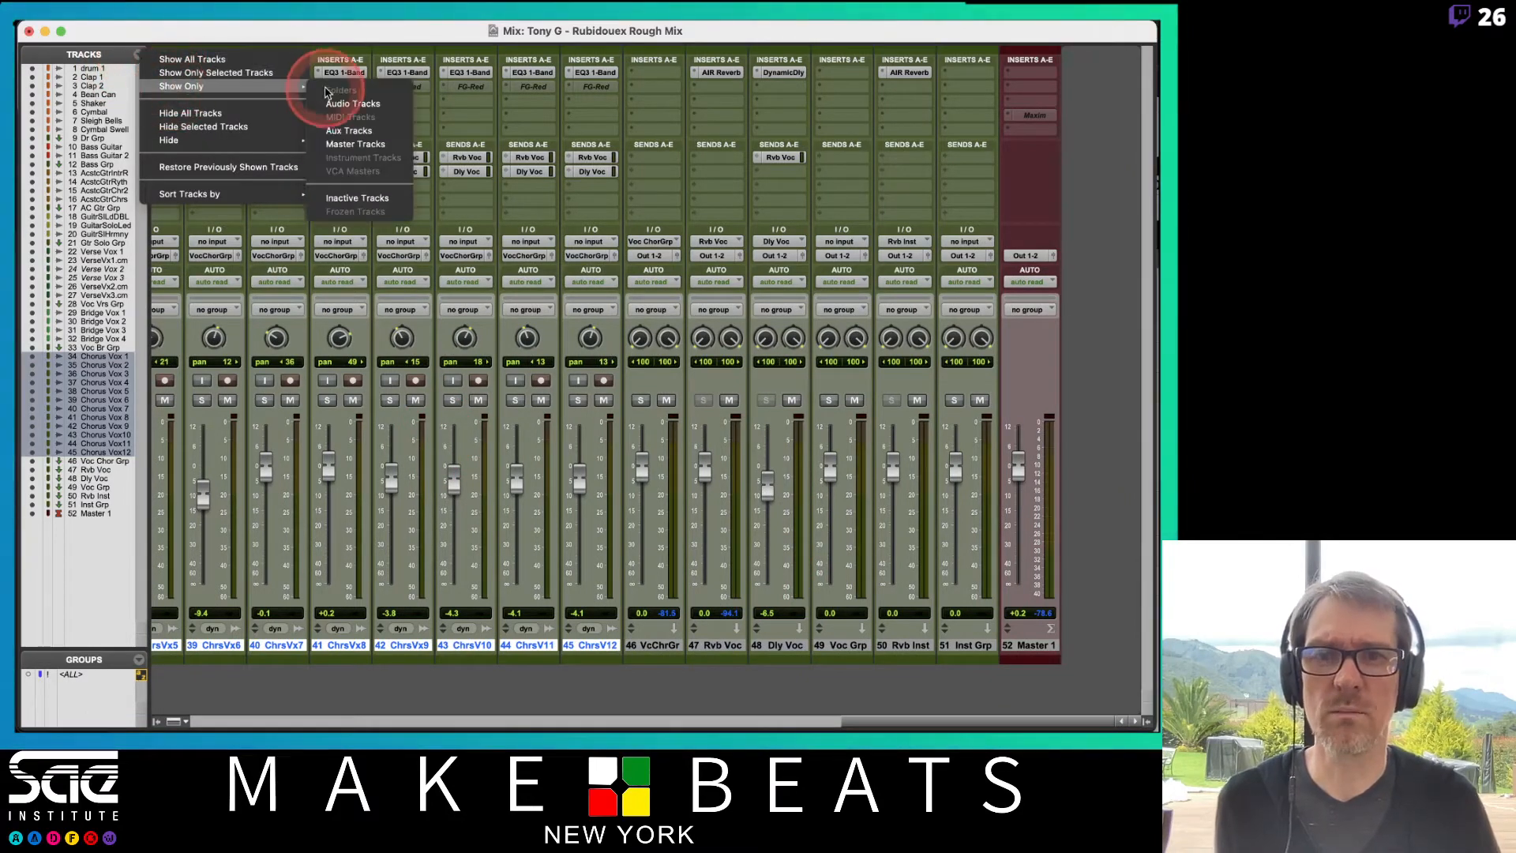
left_click(348, 130)
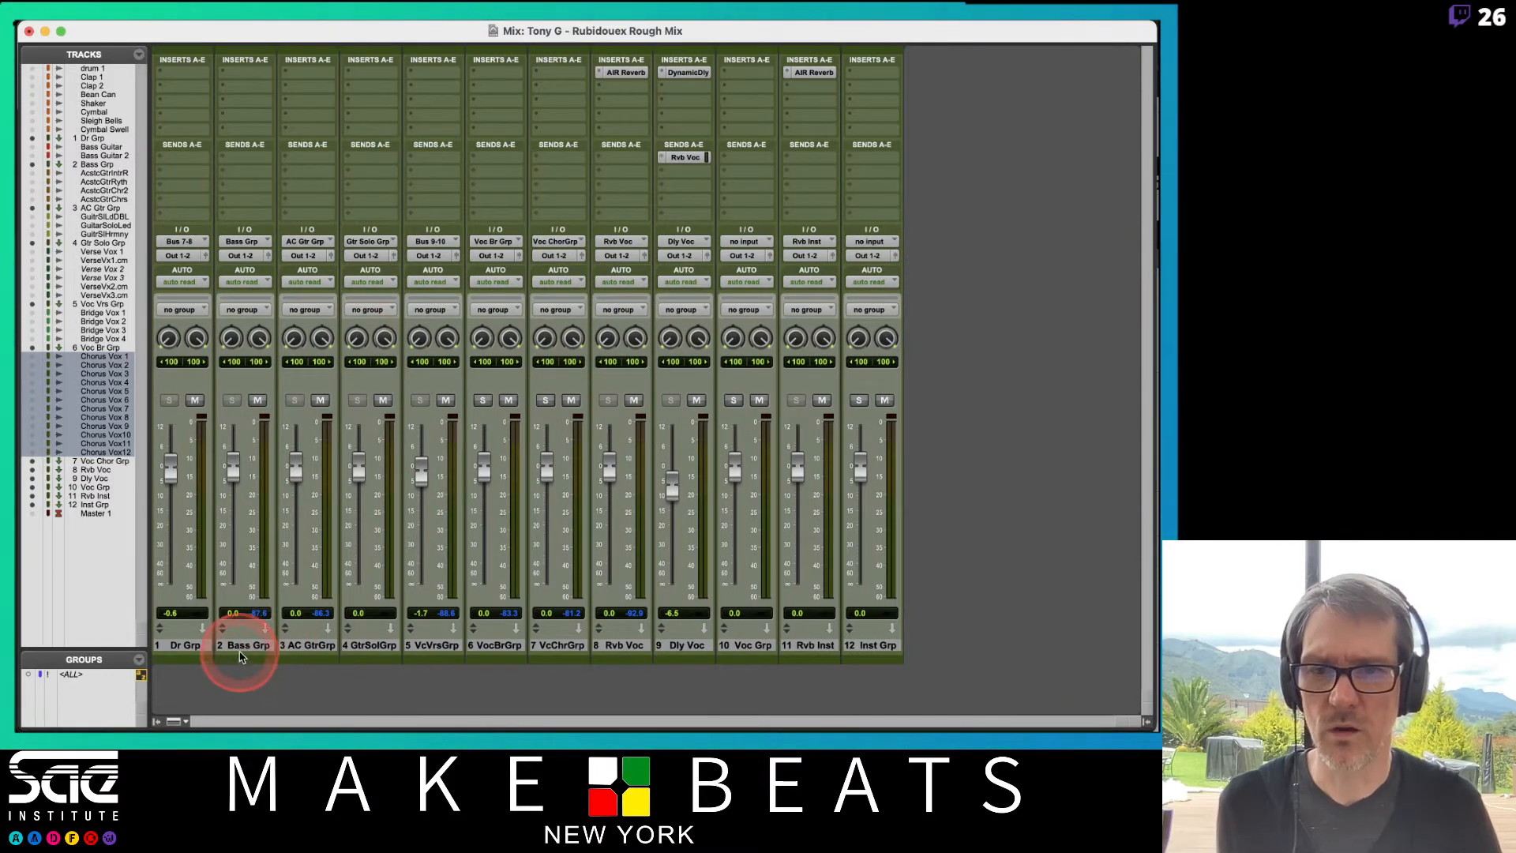
Step: Route the outputs of the Dr Grp, Bass Grp, AC Gtr Grp and Gtr Solo Grp tracks together to the Inst Grp track
left_click(180, 645)
left_click(373, 645, "shift")
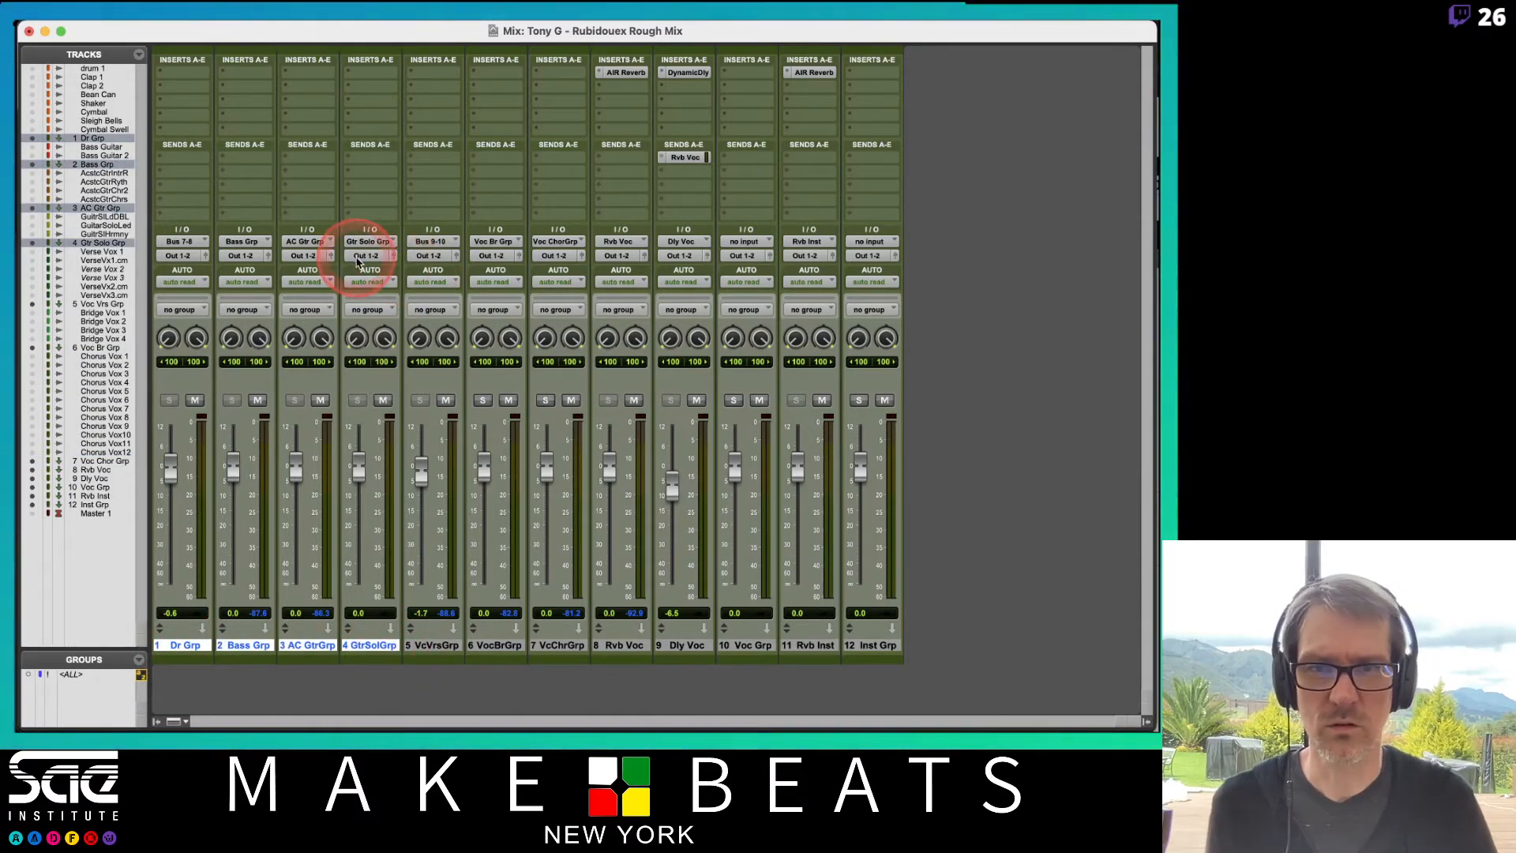
left_click(360, 258)
left_click_drag(375, 297, 498, 681)
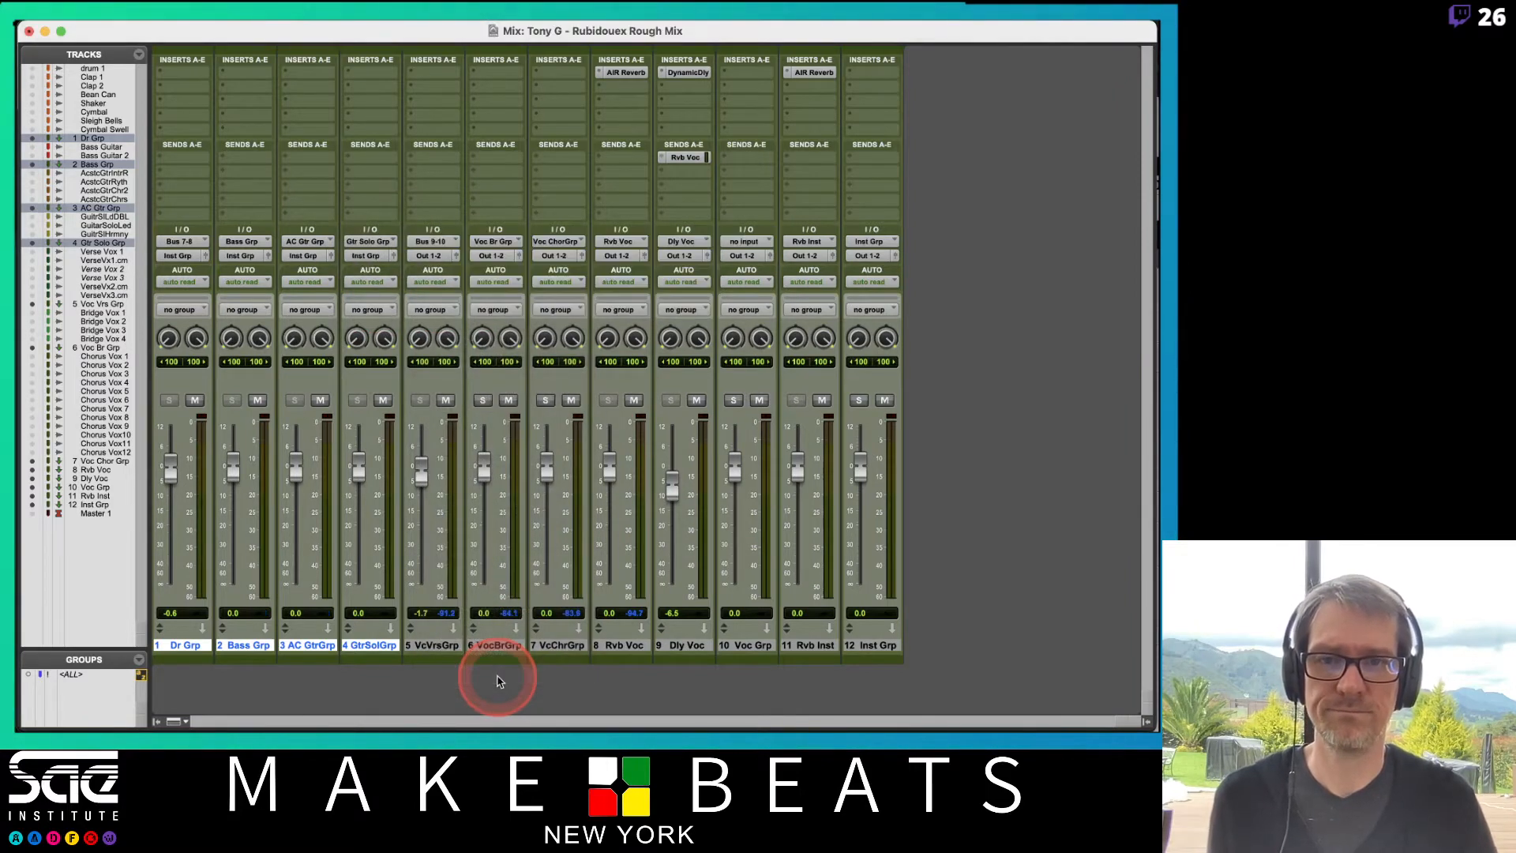
Step: Route the outputs of Voc Vrs Grp, Voc Br Grp, Voc Chor Grp, Rvb Voc and Dly Voc together to the Voc Grp track
left_click(452, 646)
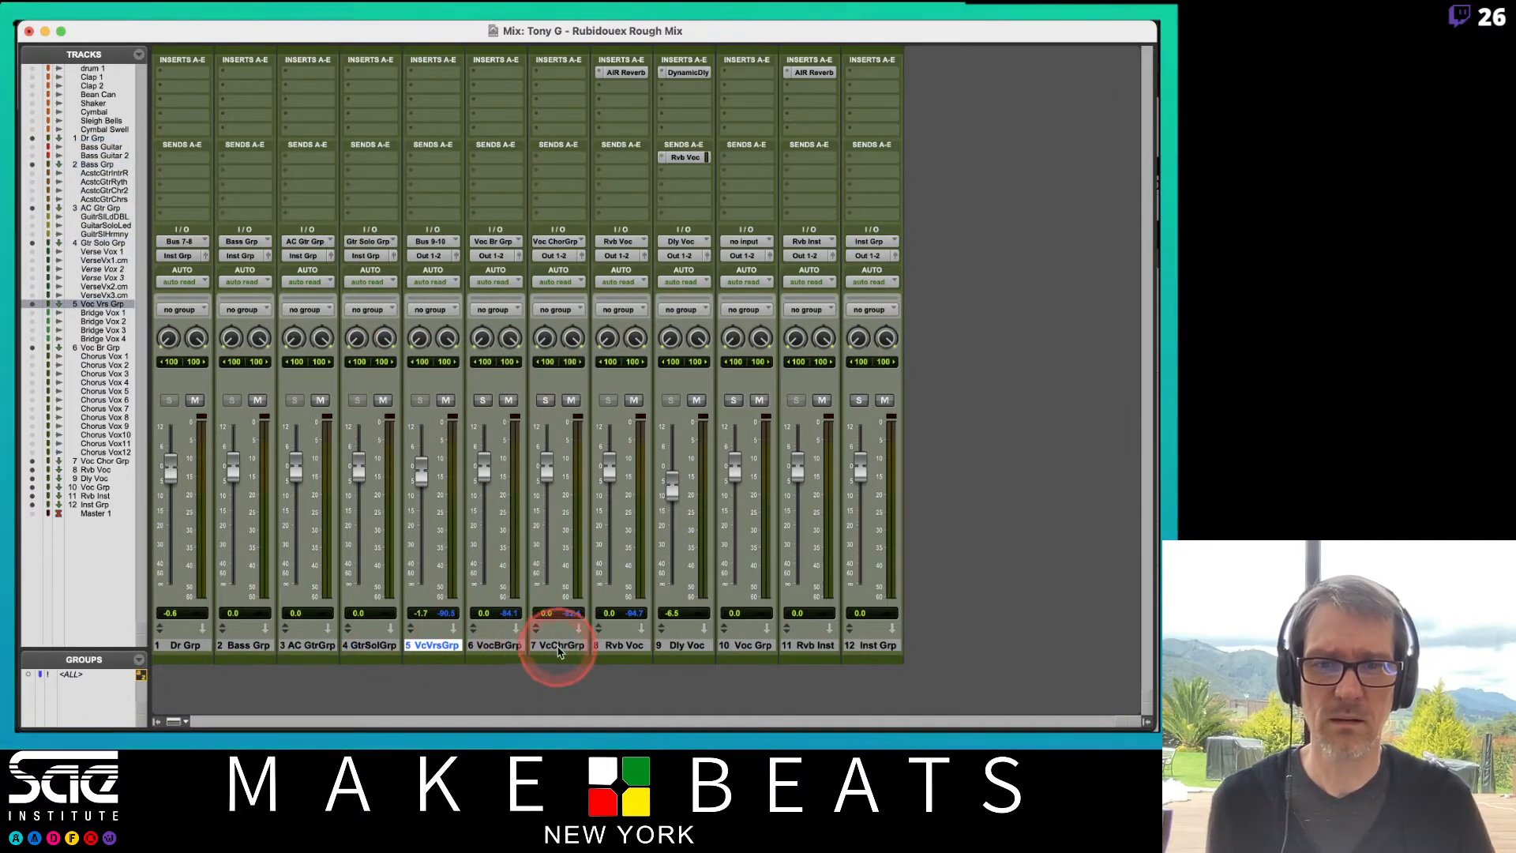
left_click(563, 642, "shift")
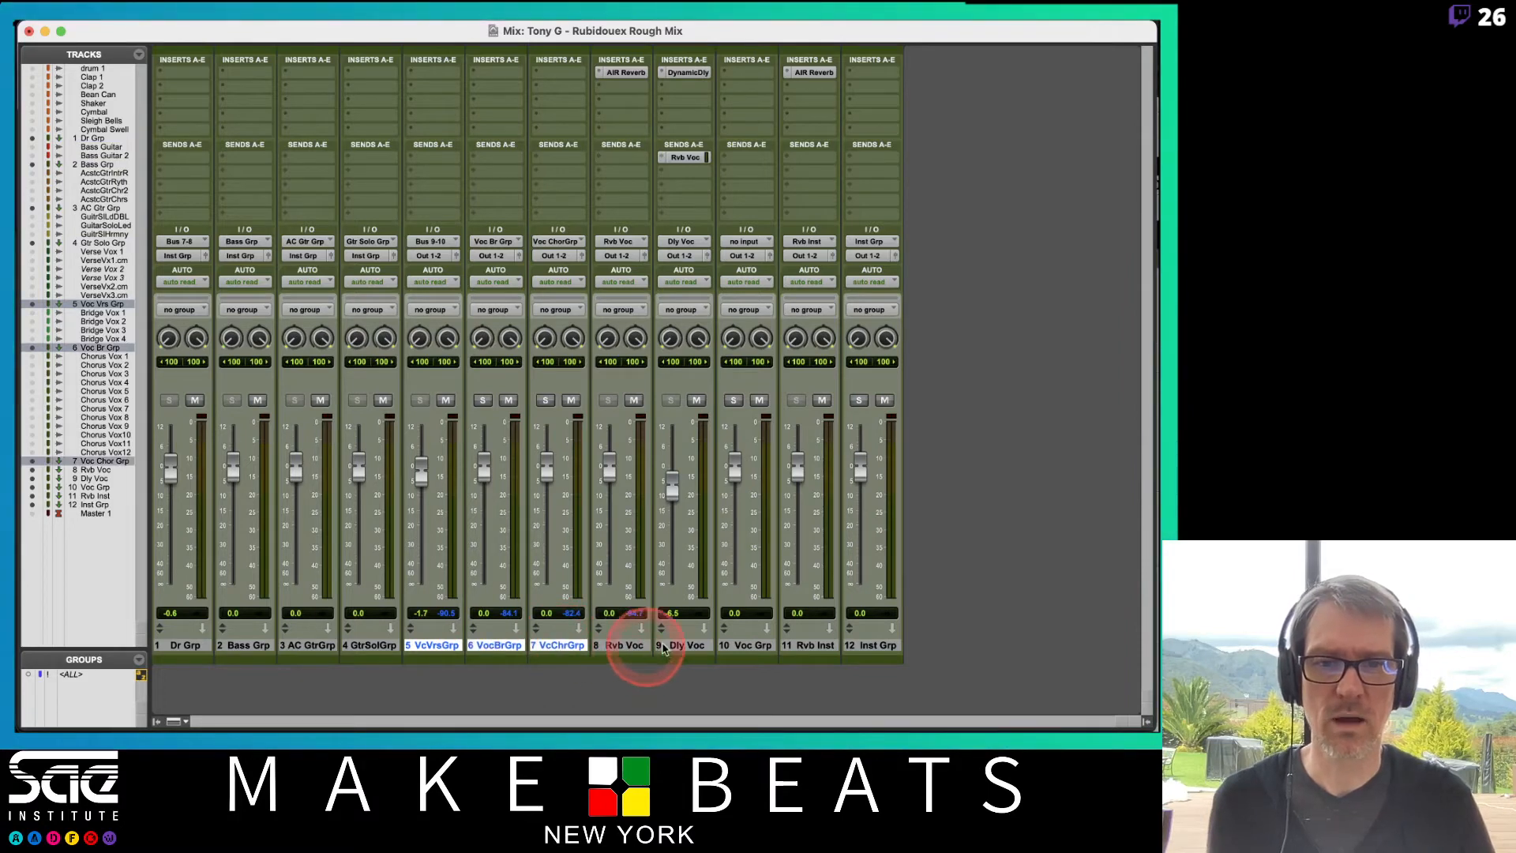
left_click(700, 648, "shift")
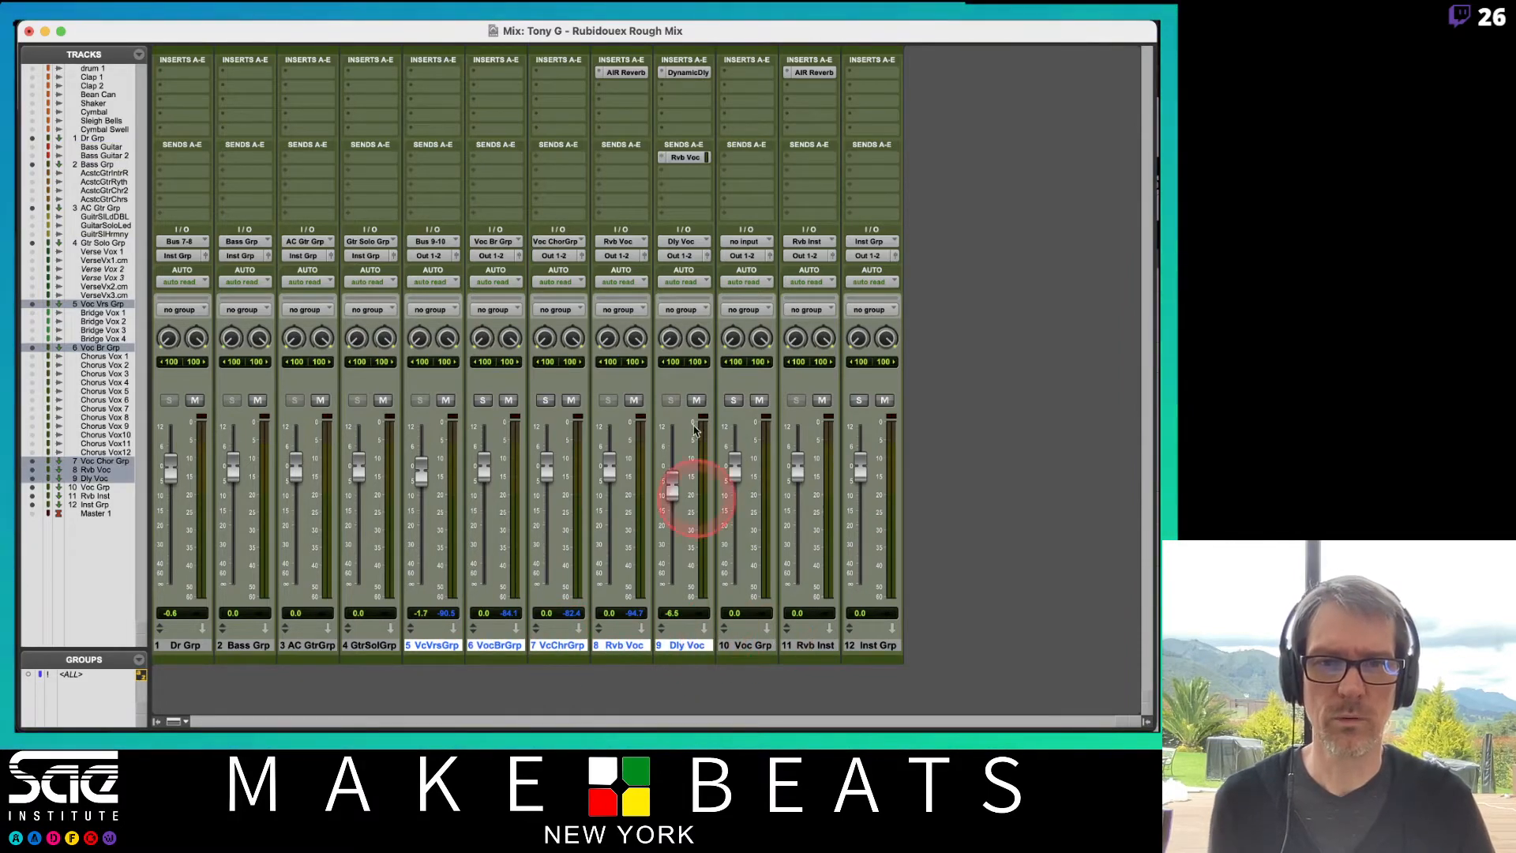
left_click(619, 256)
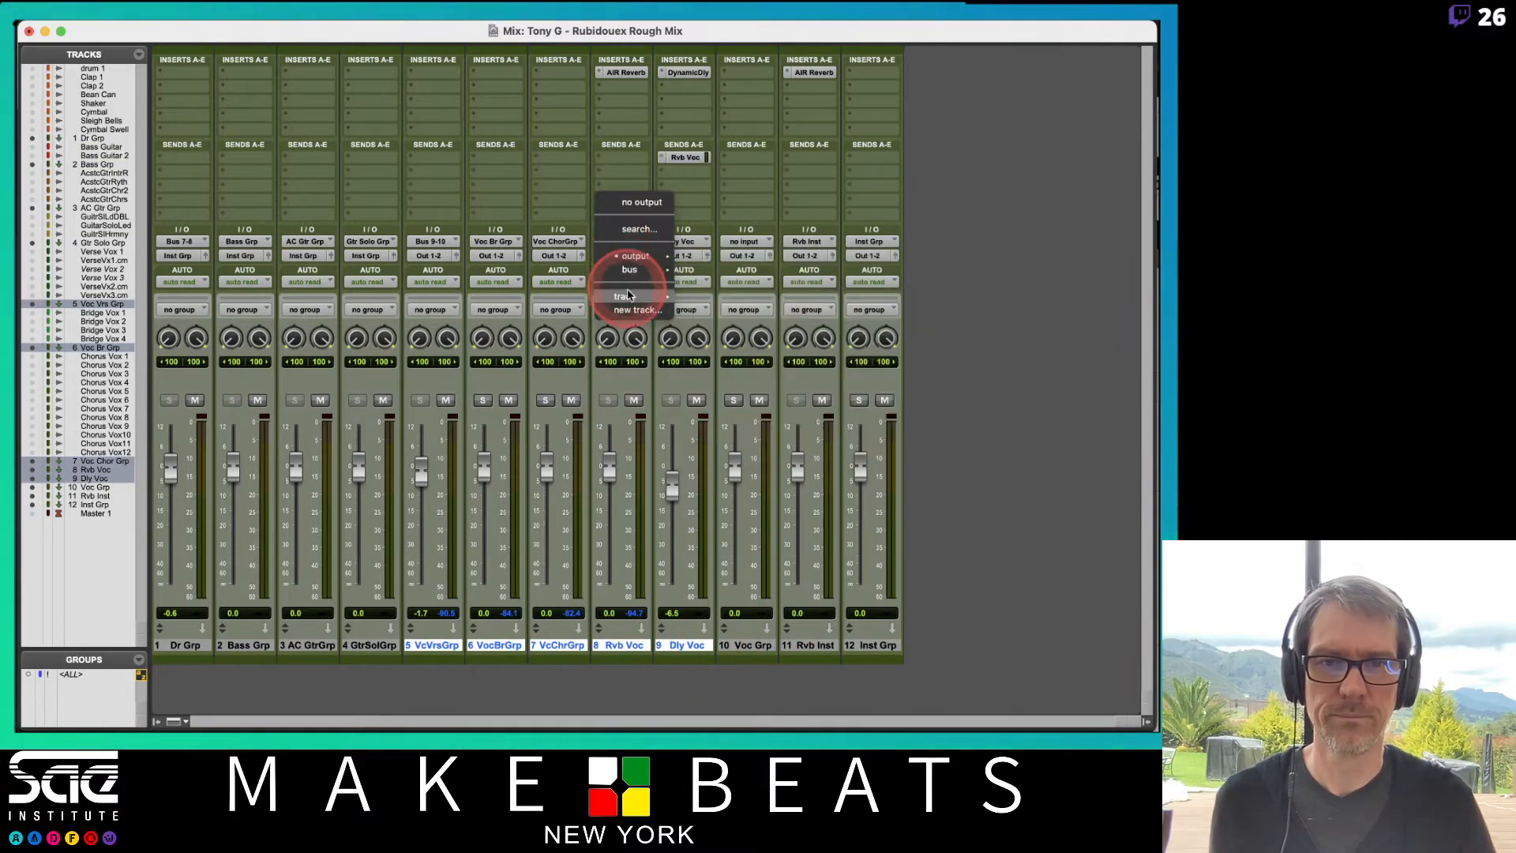
mouse_move(628, 298)
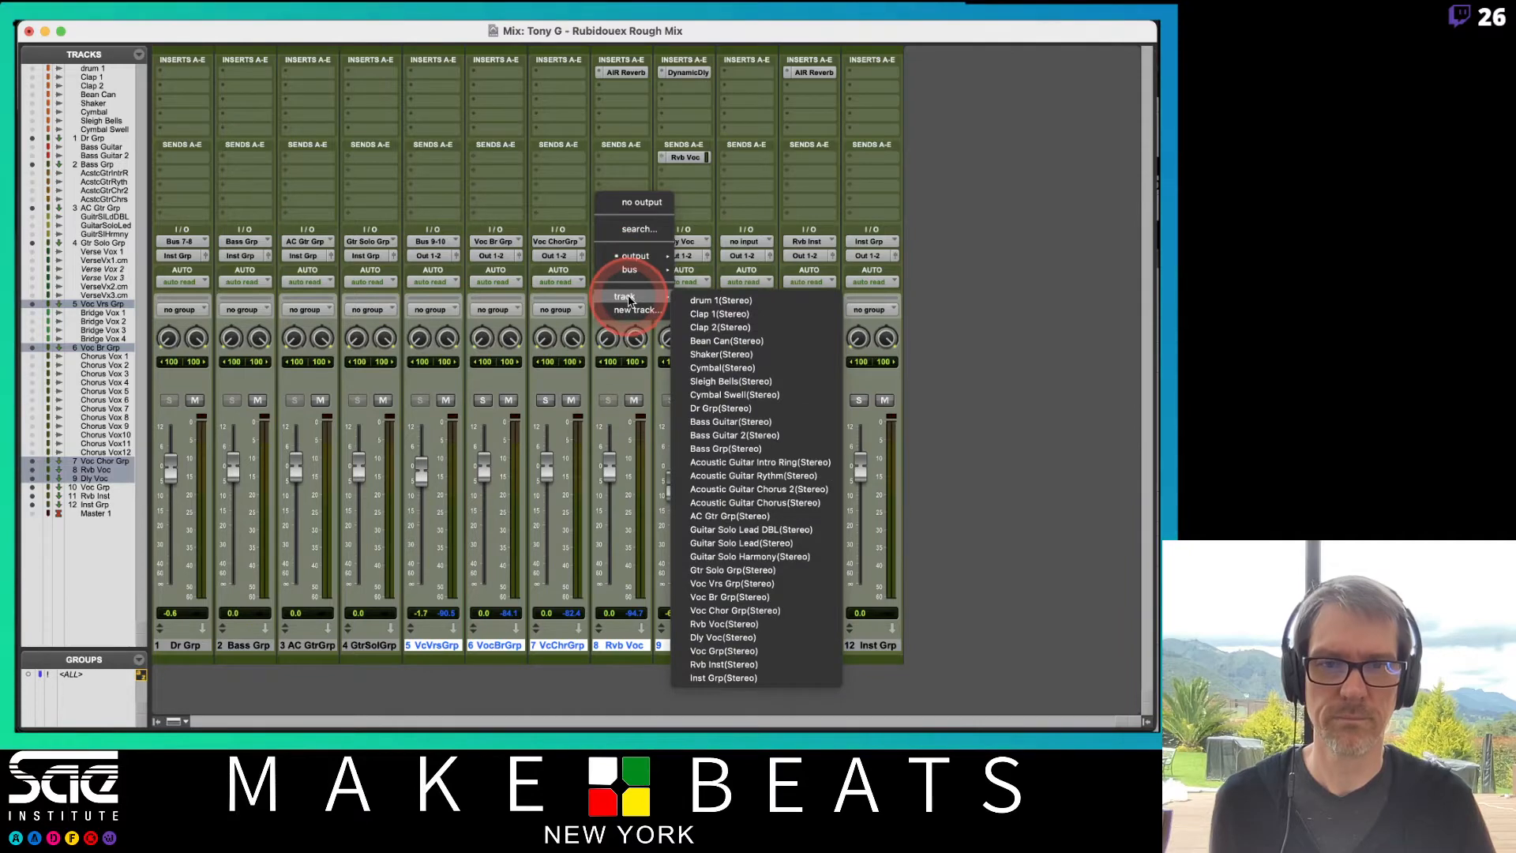
left_click(749, 652)
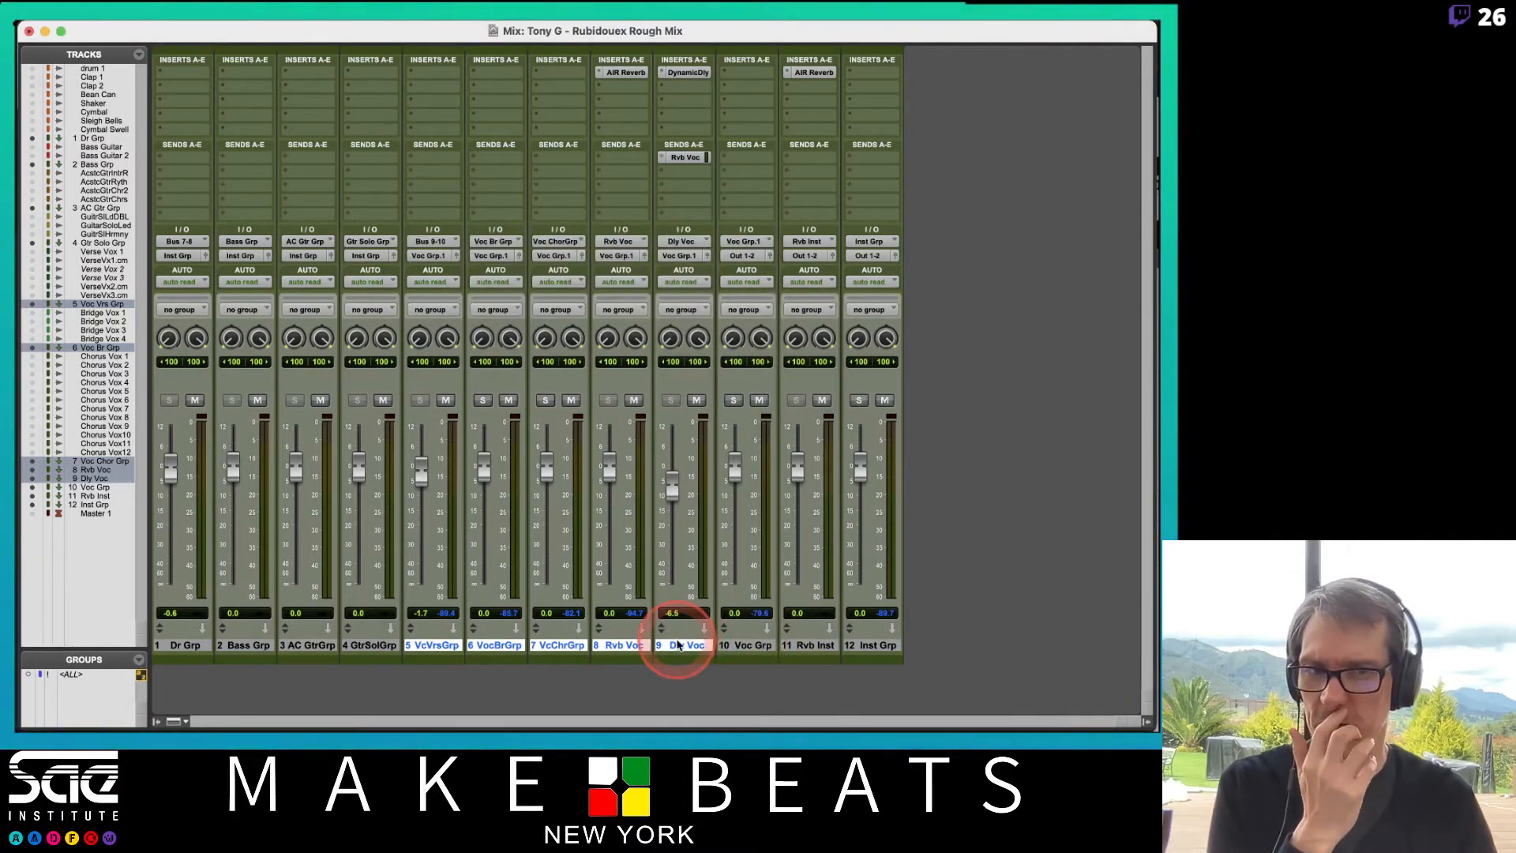
Step: Route the output of the Rvb Inst reverb track to the Inst Grp track
left_click(810, 645)
left_click(810, 255)
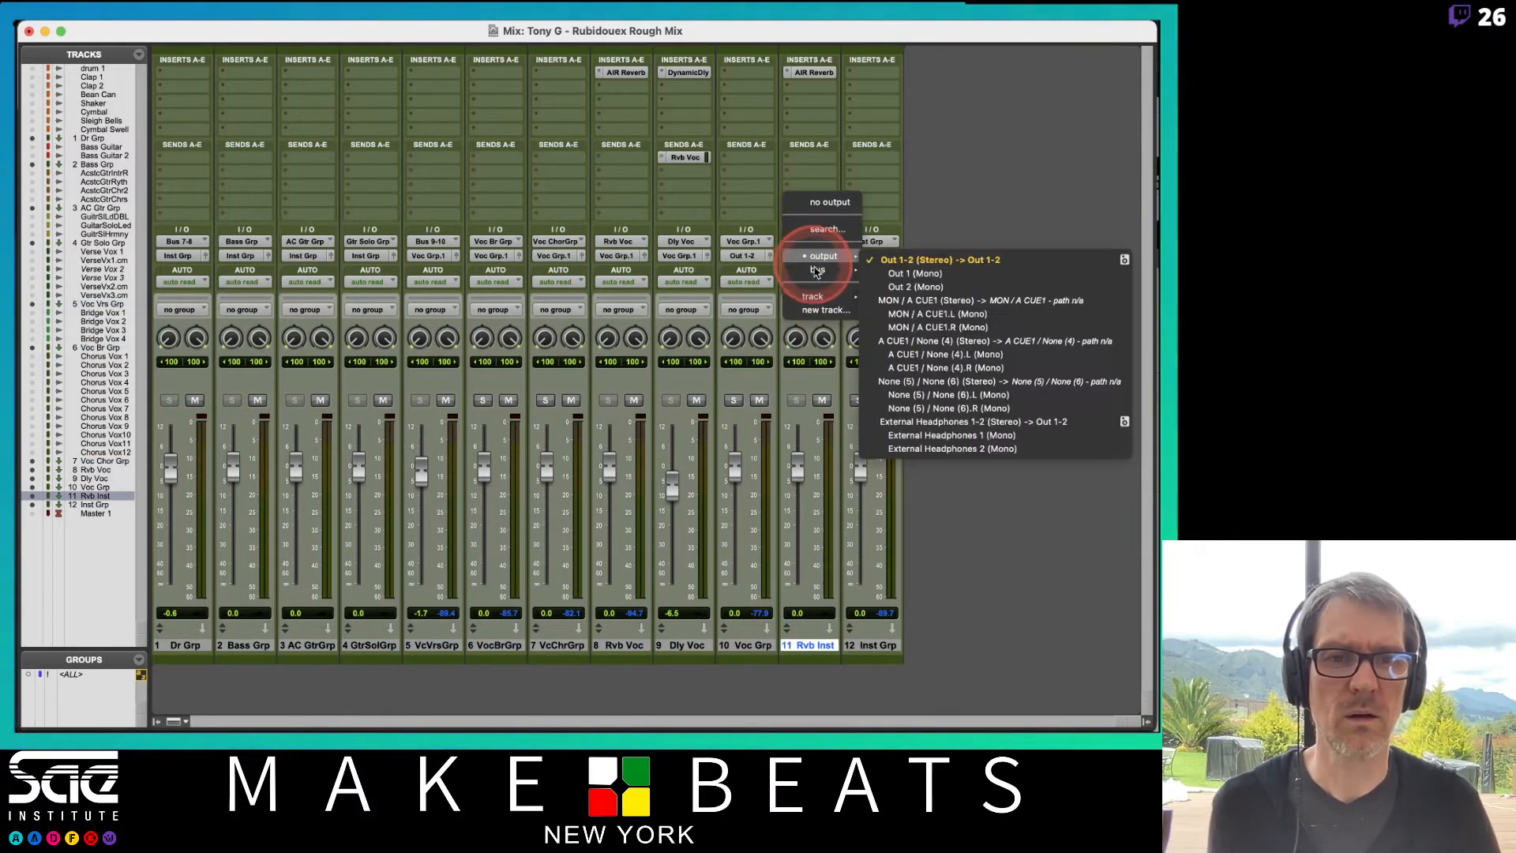
mouse_move(817, 273)
mouse_move(812, 300)
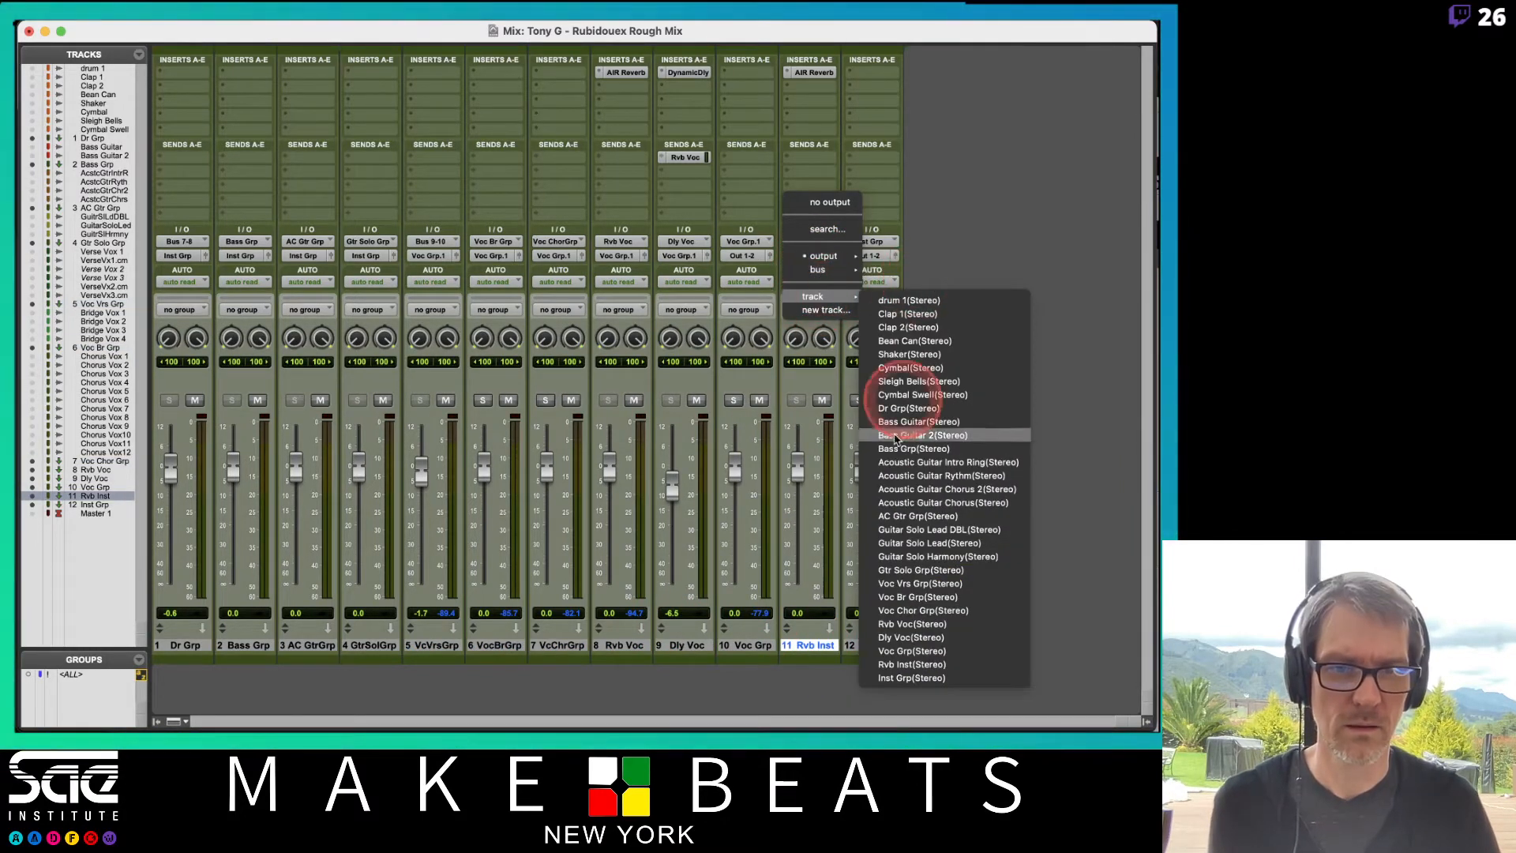
left_click(908, 677)
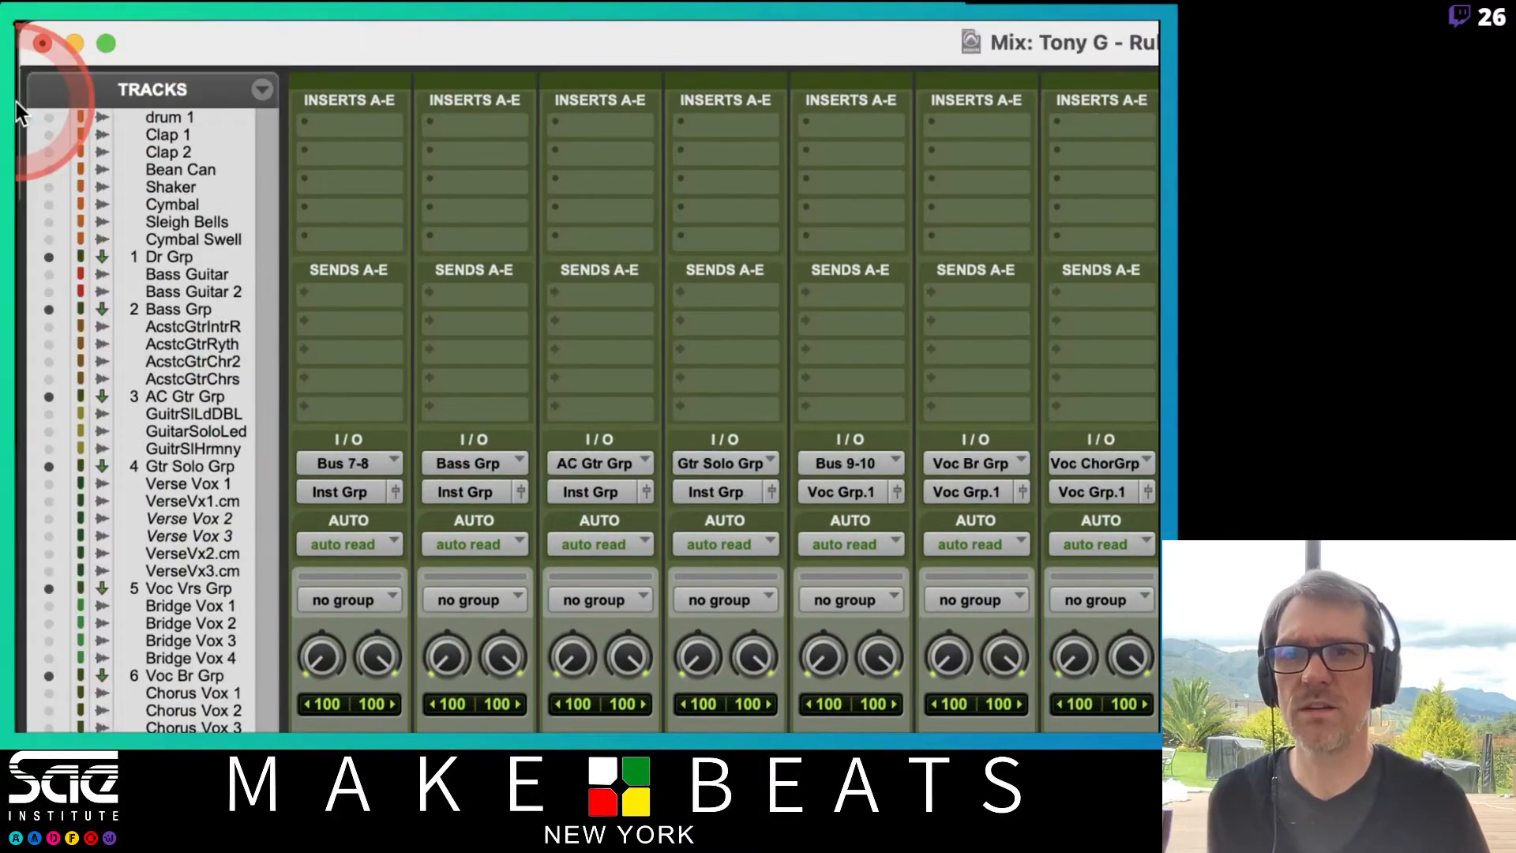
Step: Show all tracks in the mixer again and switch to the Edit window to look over the track layout
left_click(263, 90)
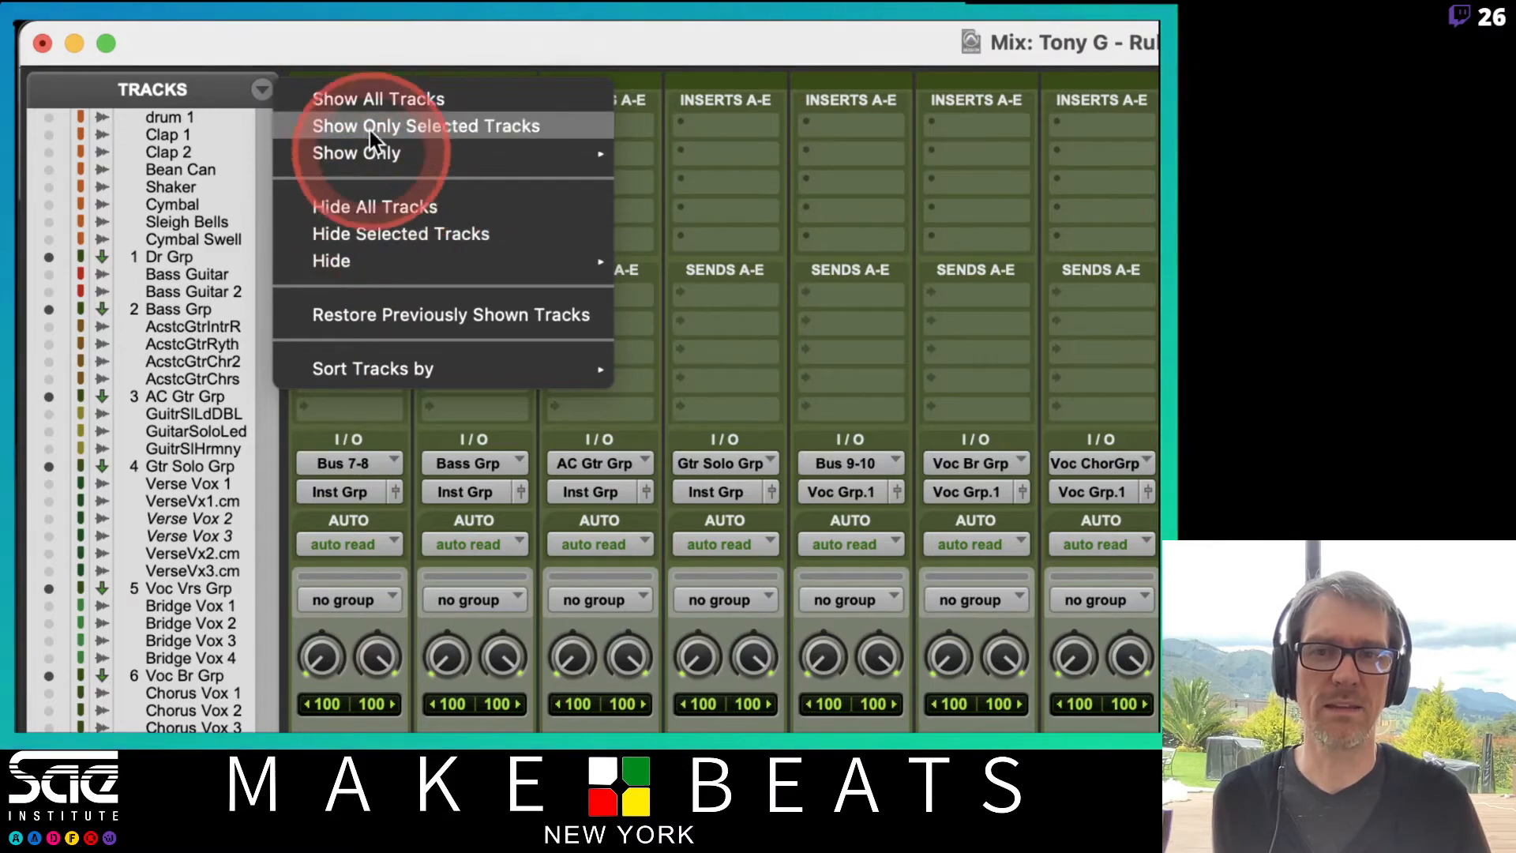
left_click(370, 101)
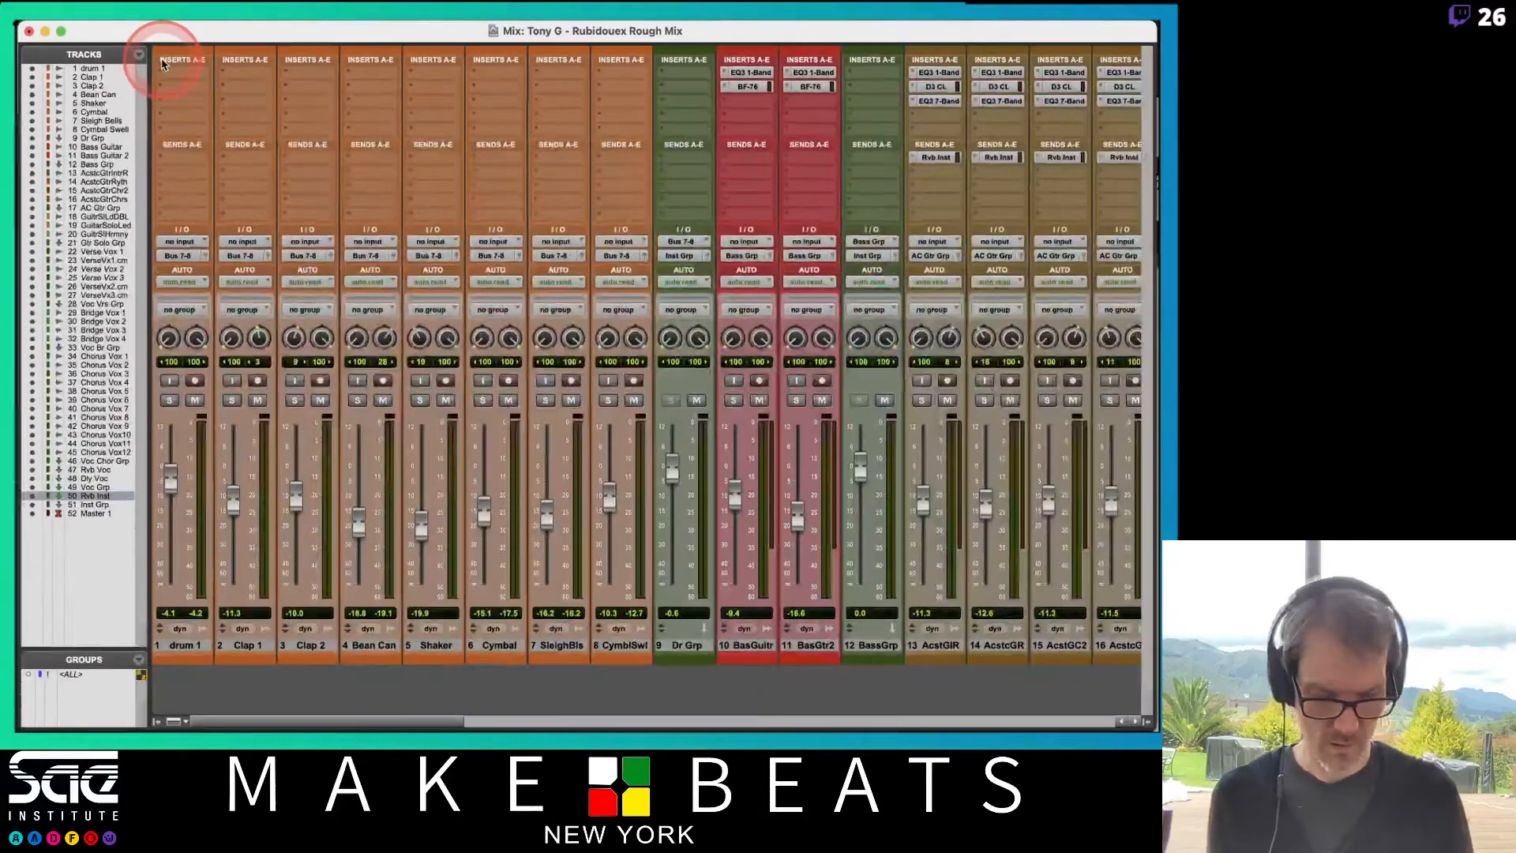
key("super+equal")
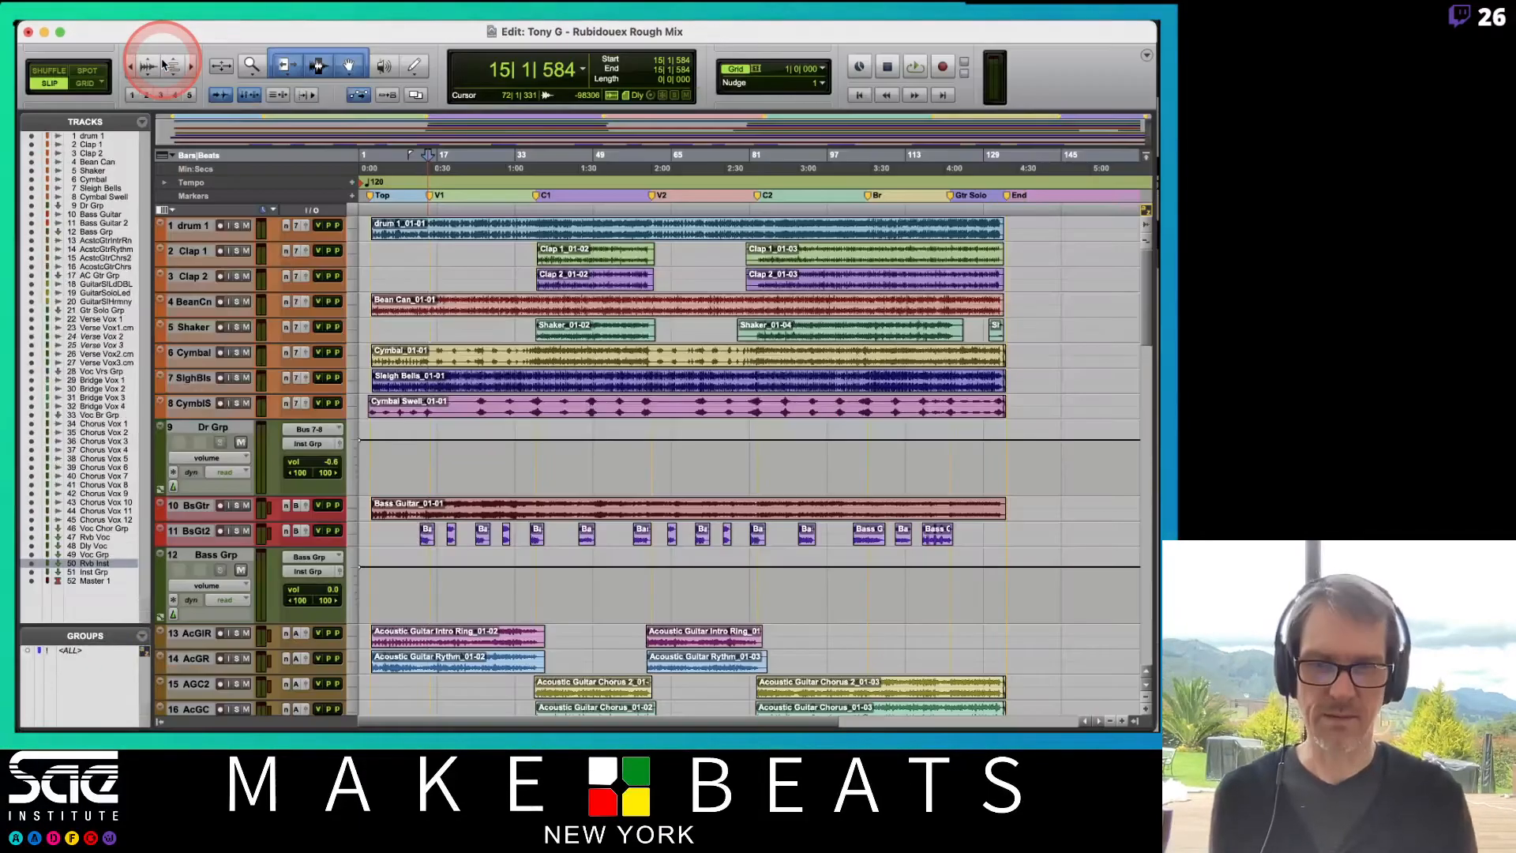
scroll(536, 294, "down", 10)
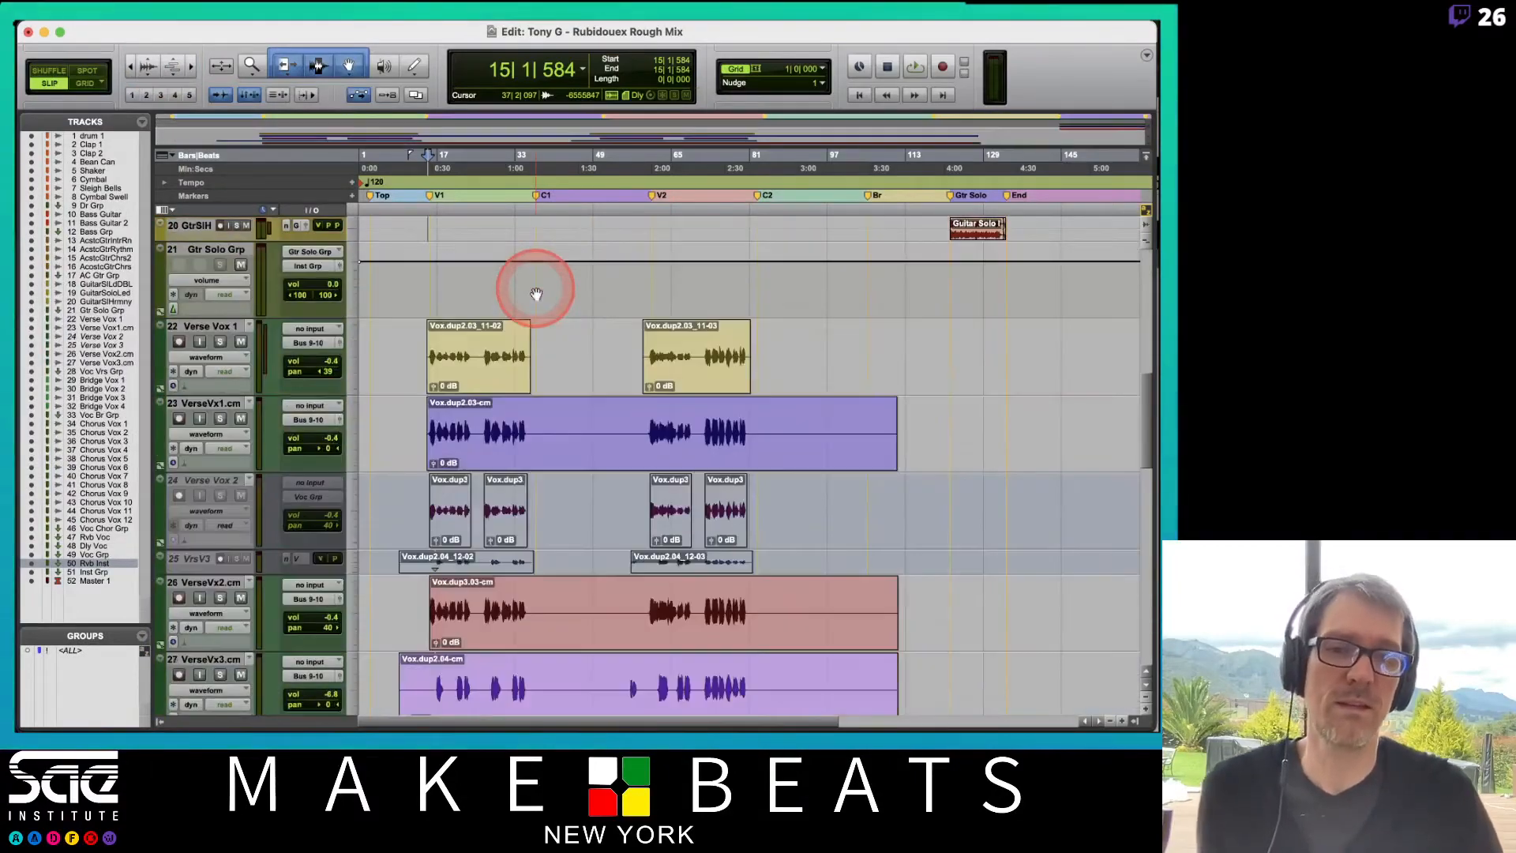
scroll(537, 294, "up", 10)
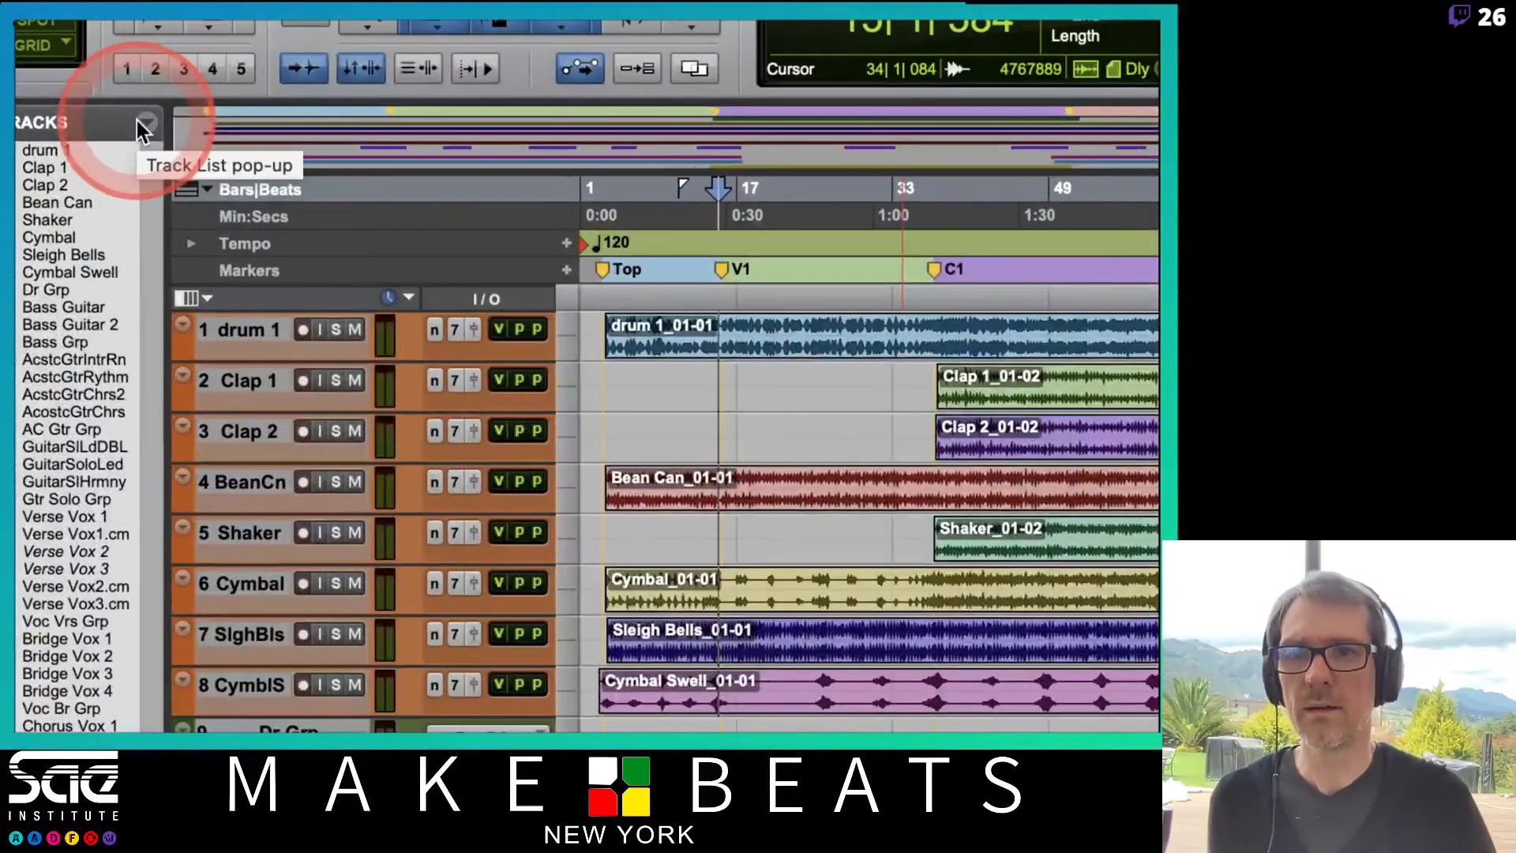
Step: Show only the aux tracks in the Edit window and look through the group tracks from Dr Grp to Inst Grp
left_click(140, 124)
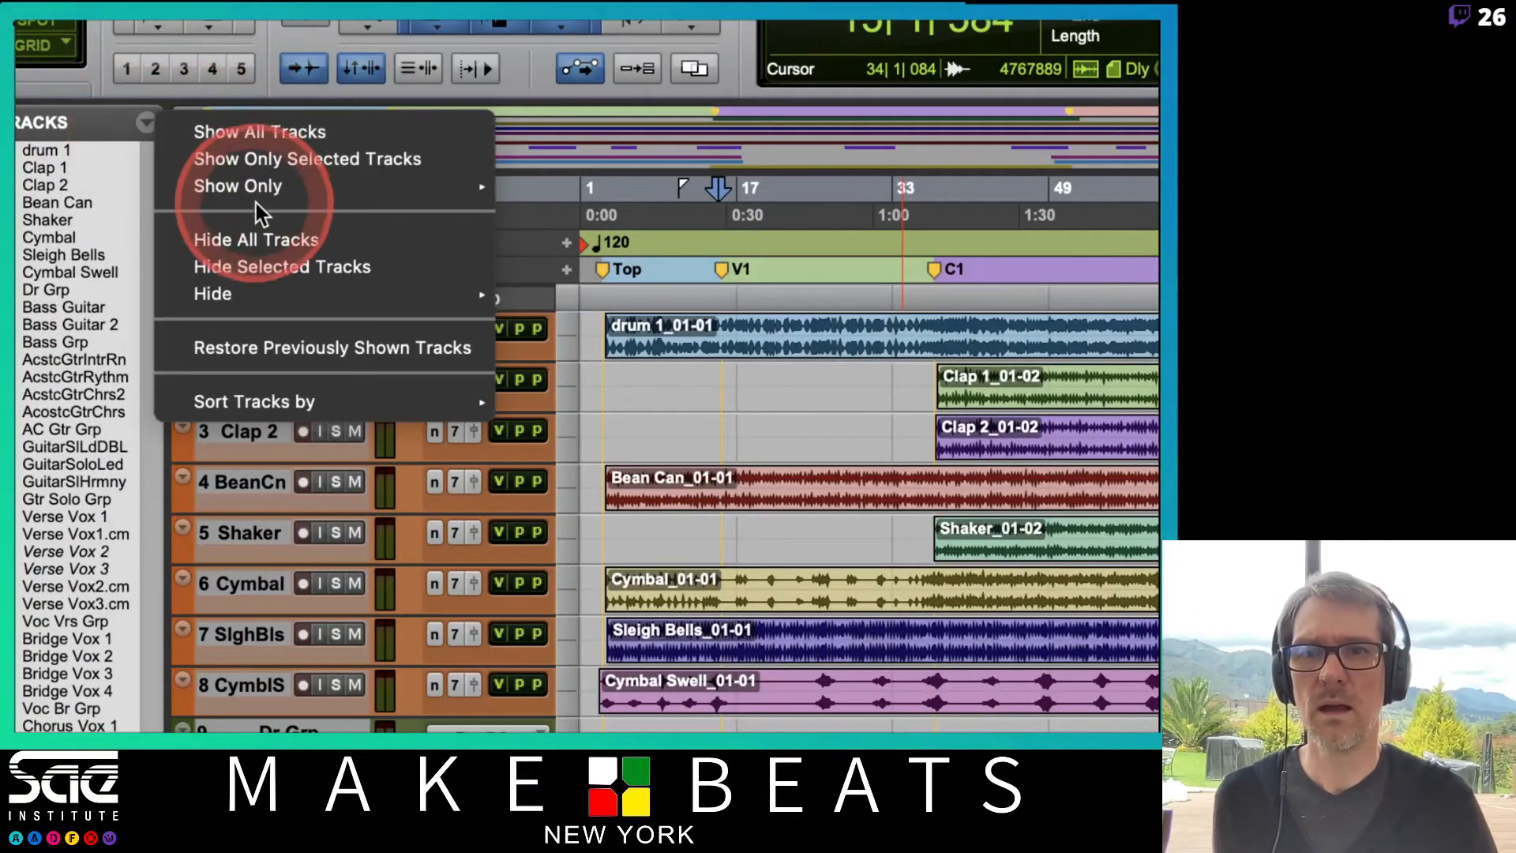
mouse_move(251, 183)
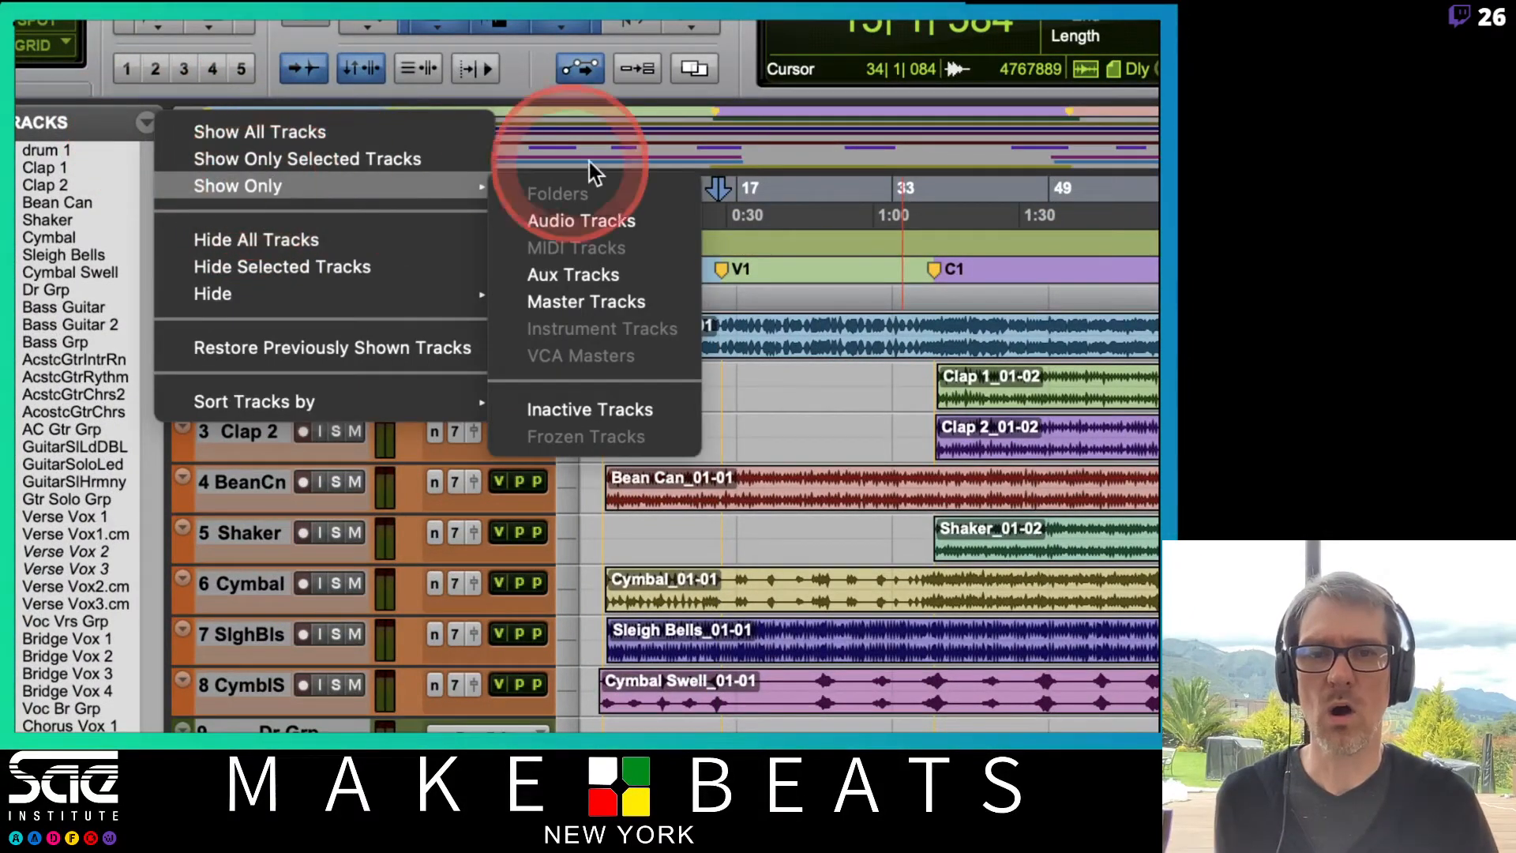
left_click(571, 274)
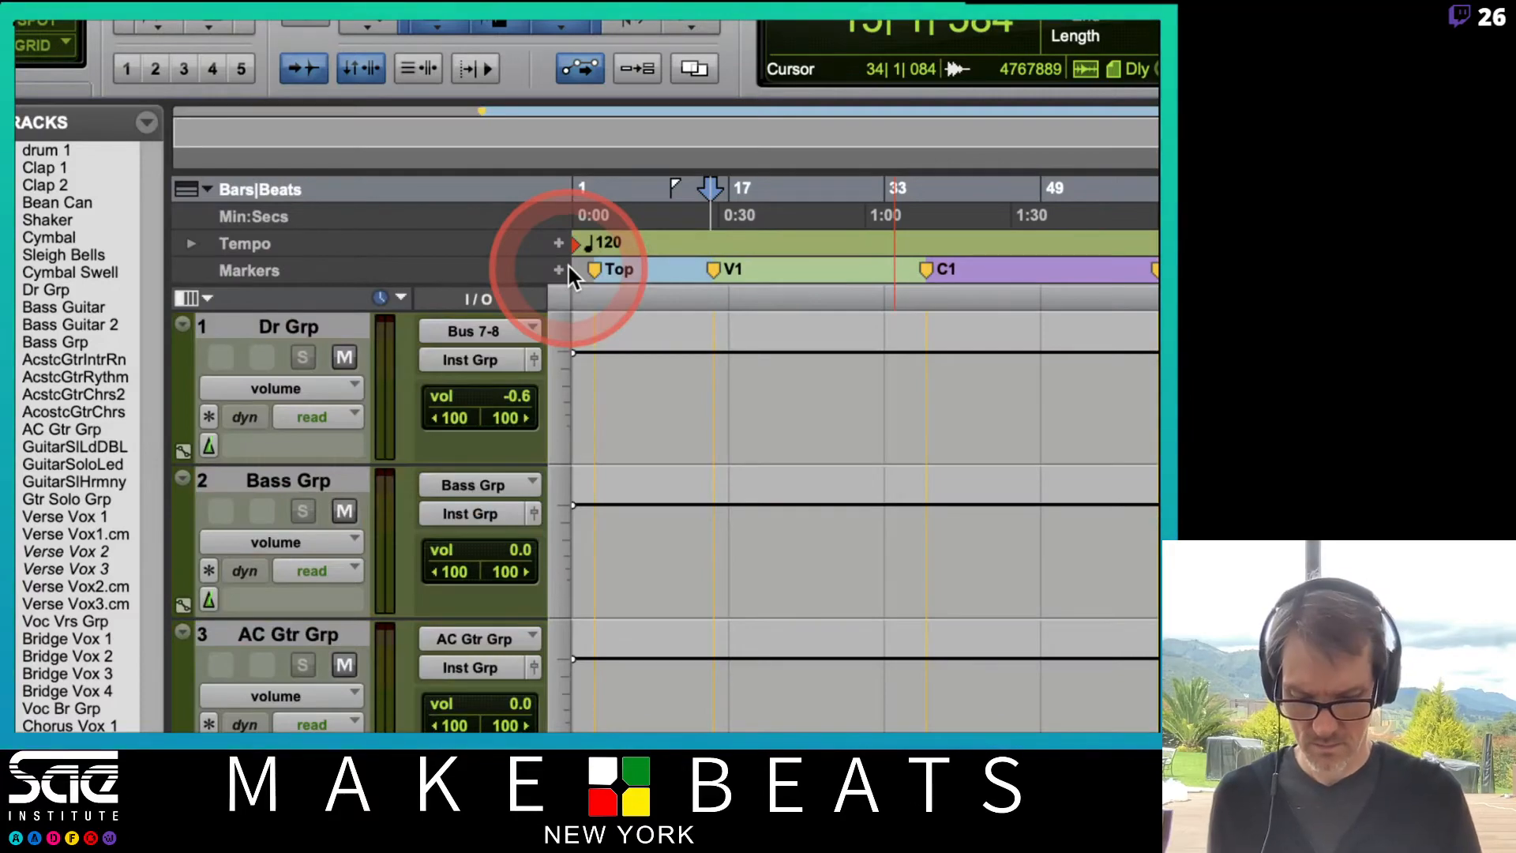
scroll(511, 333, "down", 5)
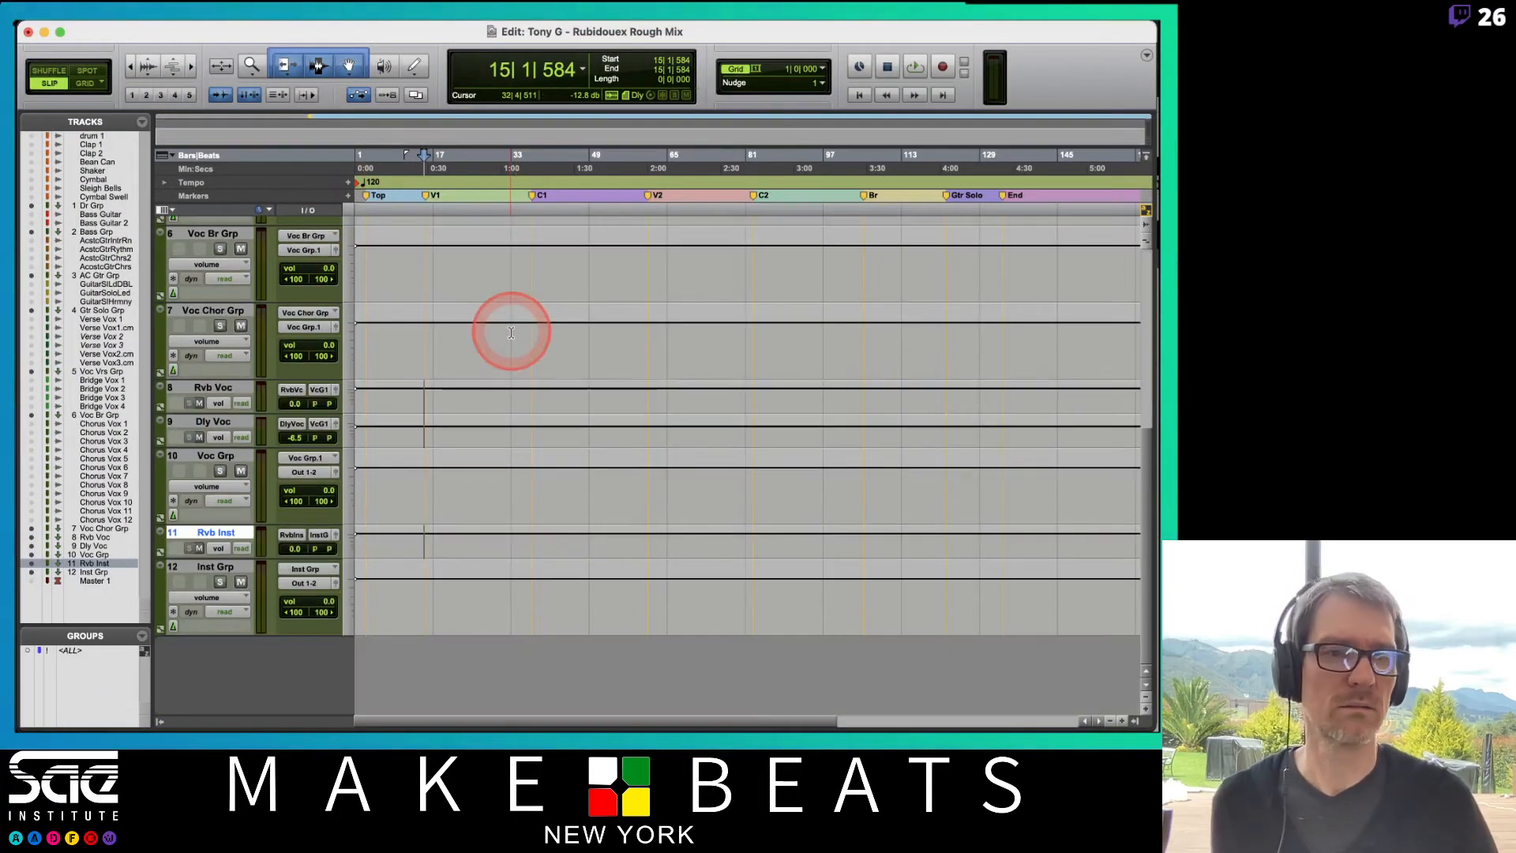
scroll(511, 332, "up", 5)
scroll(511, 333, "down", 5)
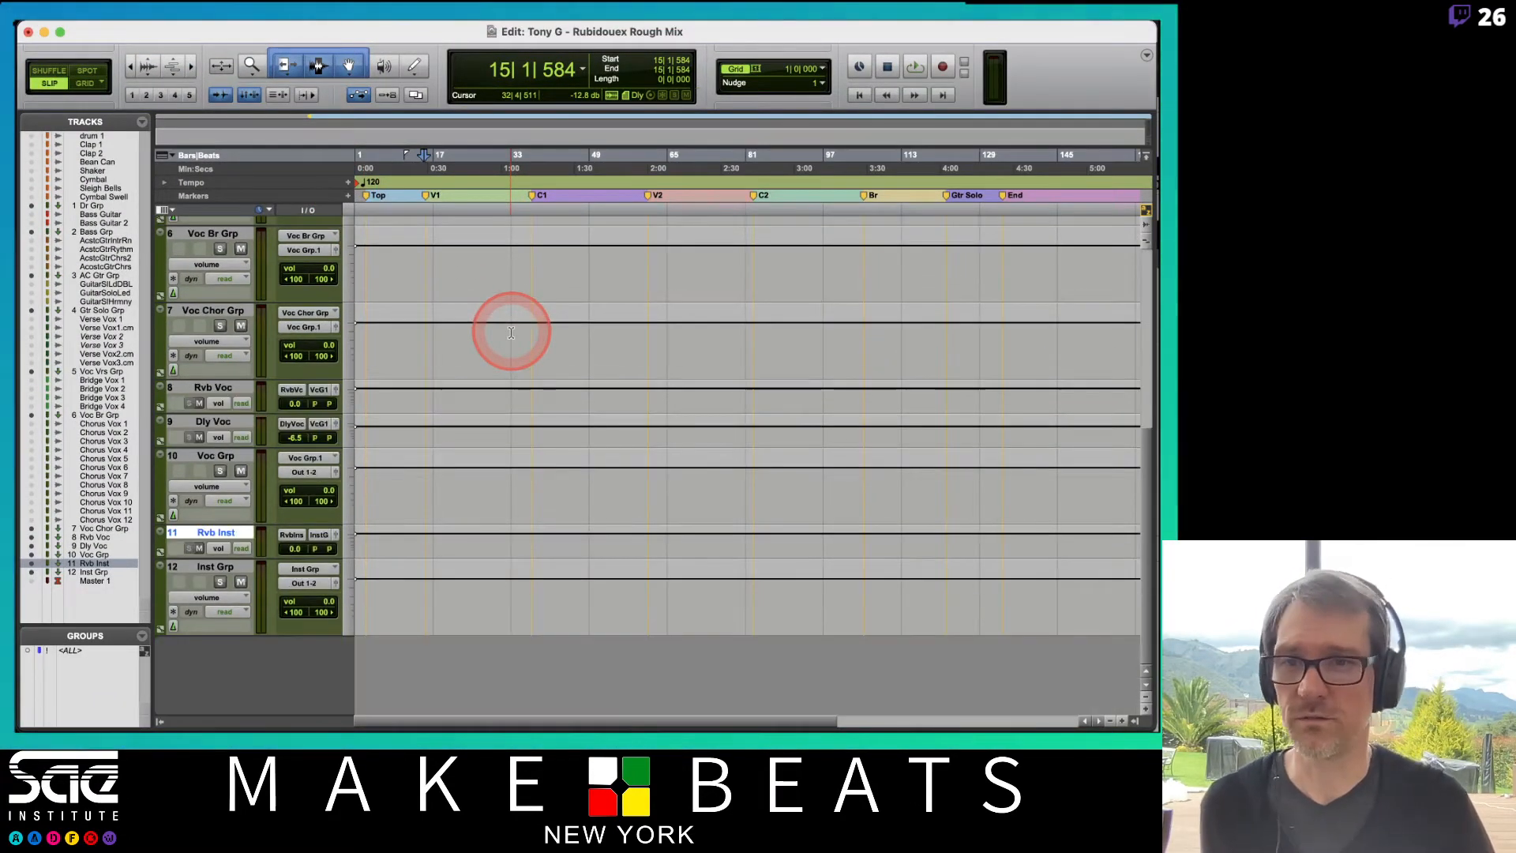
scroll(511, 332, "up", 5)
scroll(511, 333, "down", 5)
scroll(511, 332, "up", 5)
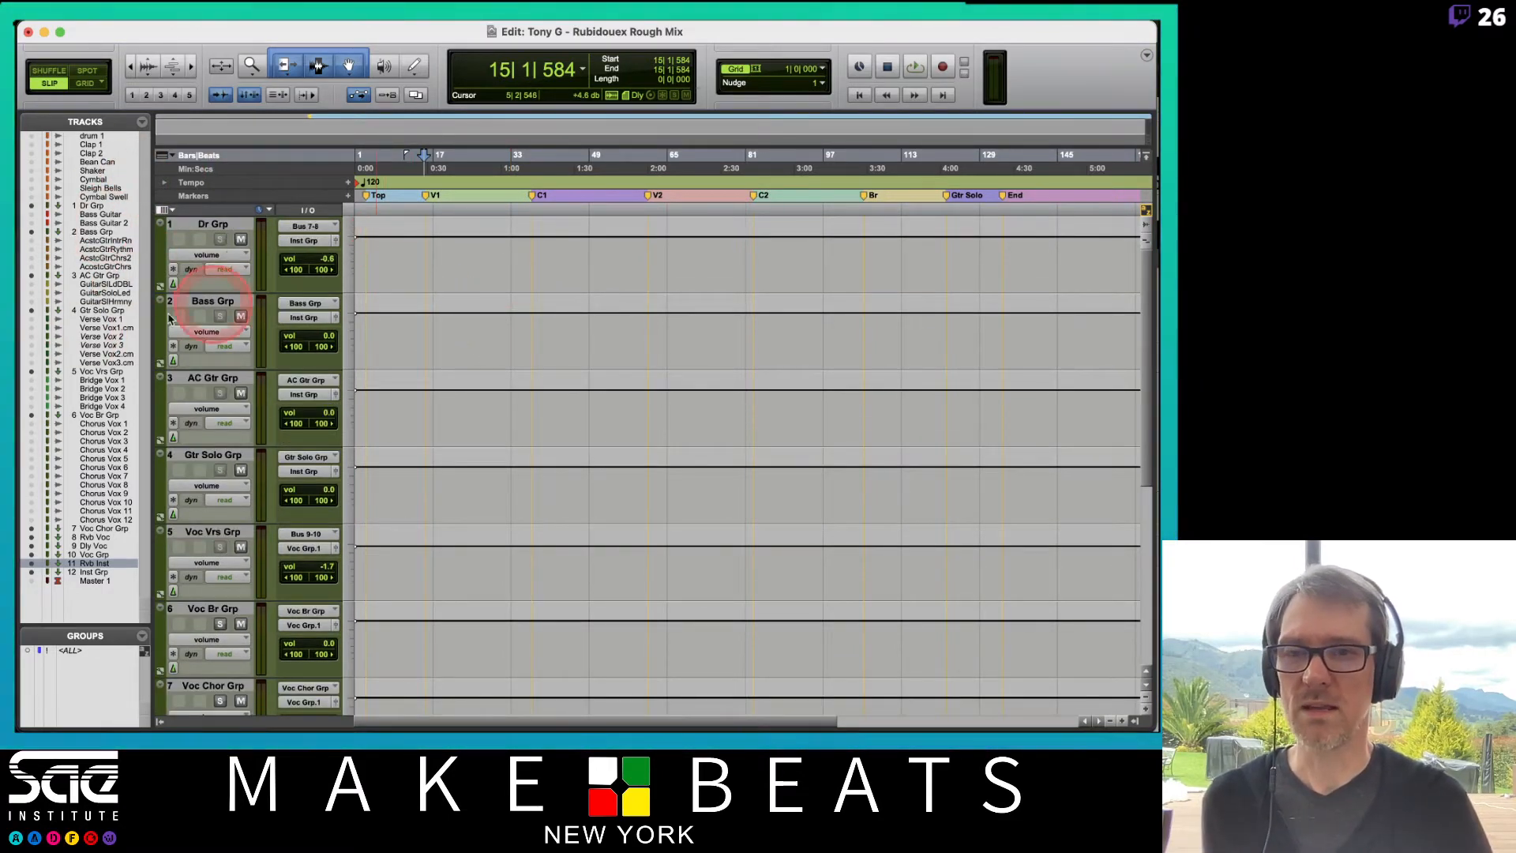
Step: Bring back all tracks, and limit the Edit window to drum 1, Bass Guitar, GuitarSlLdDBL and Verse Vox 1 as the only selected tracks
left_click(142, 121)
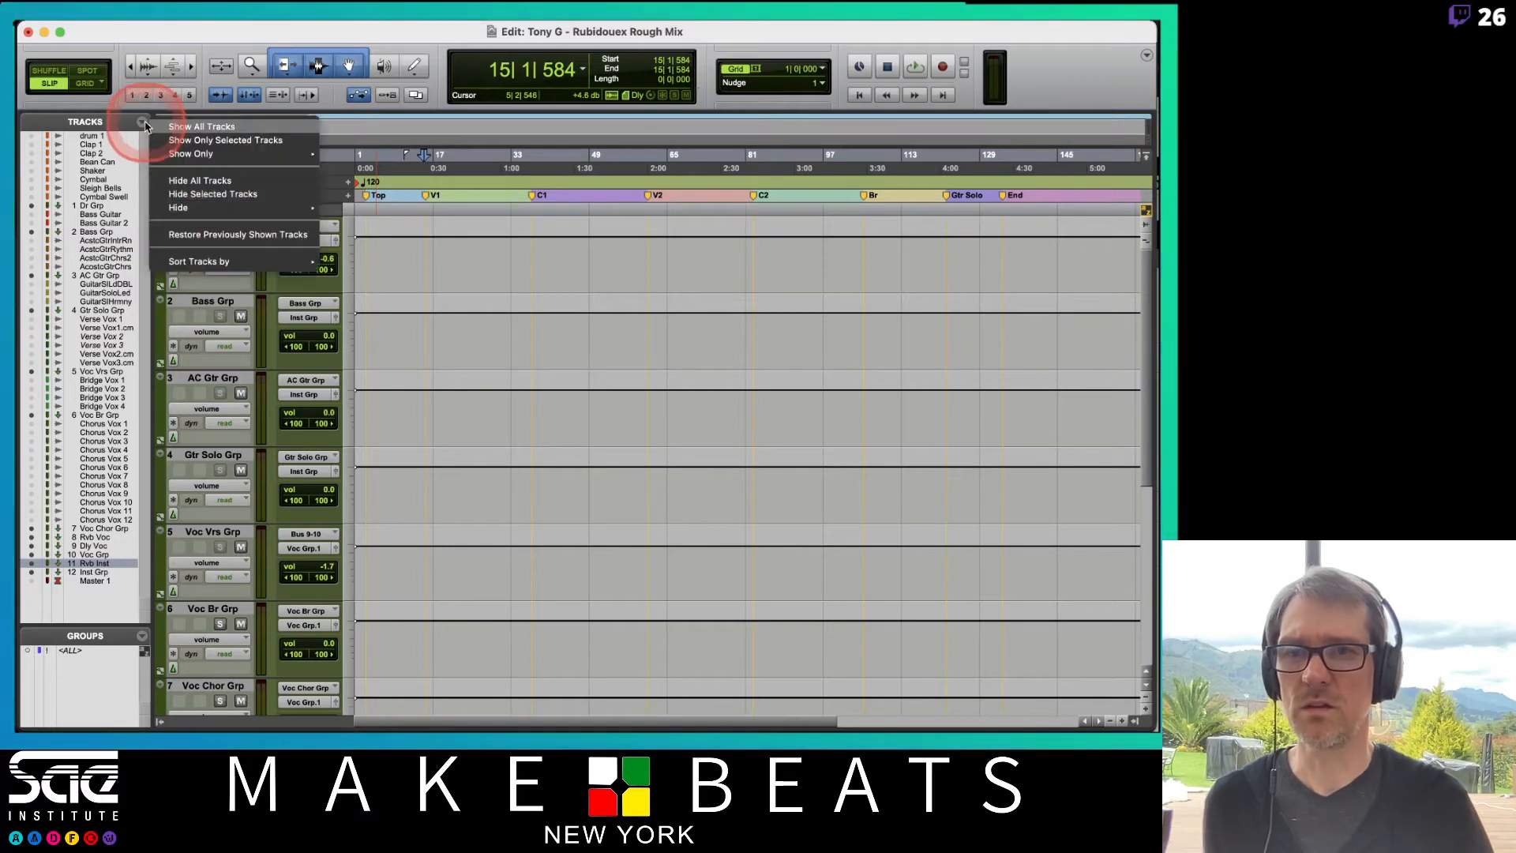
left_click(194, 129)
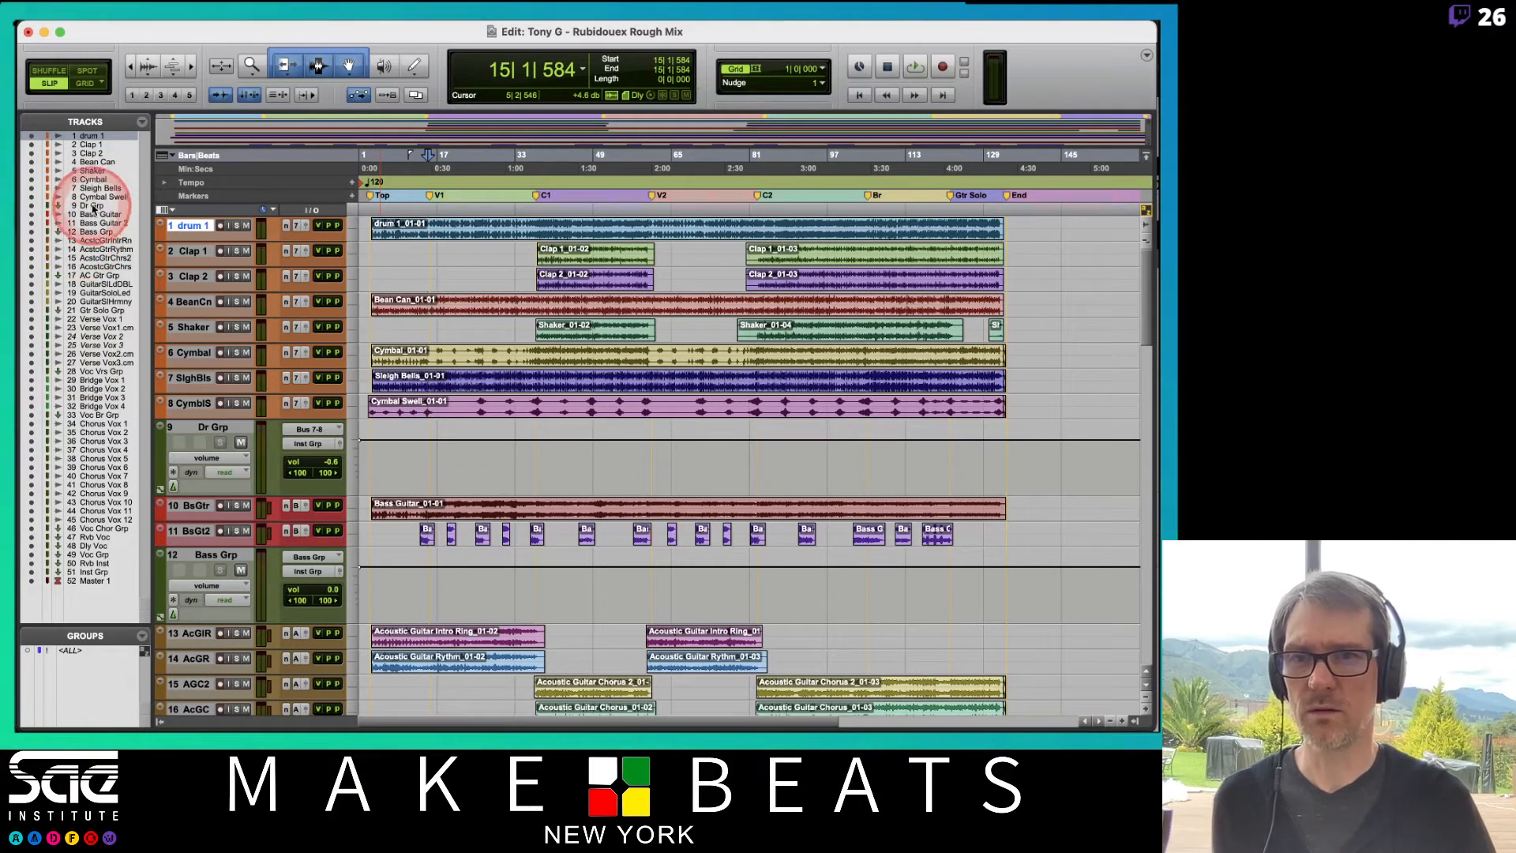
left_click(96, 214)
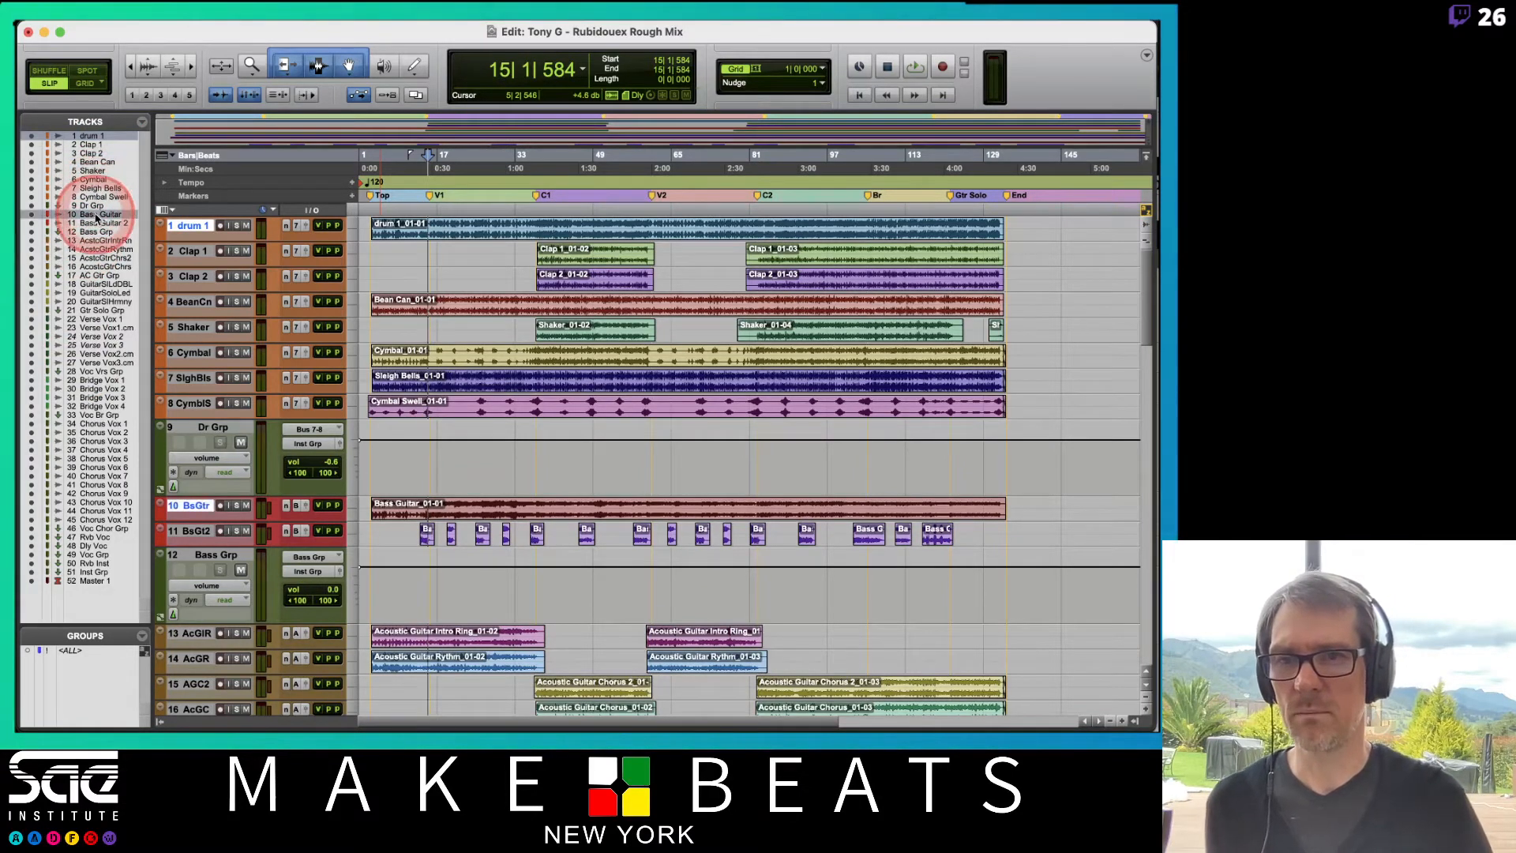
left_click(99, 284, "super")
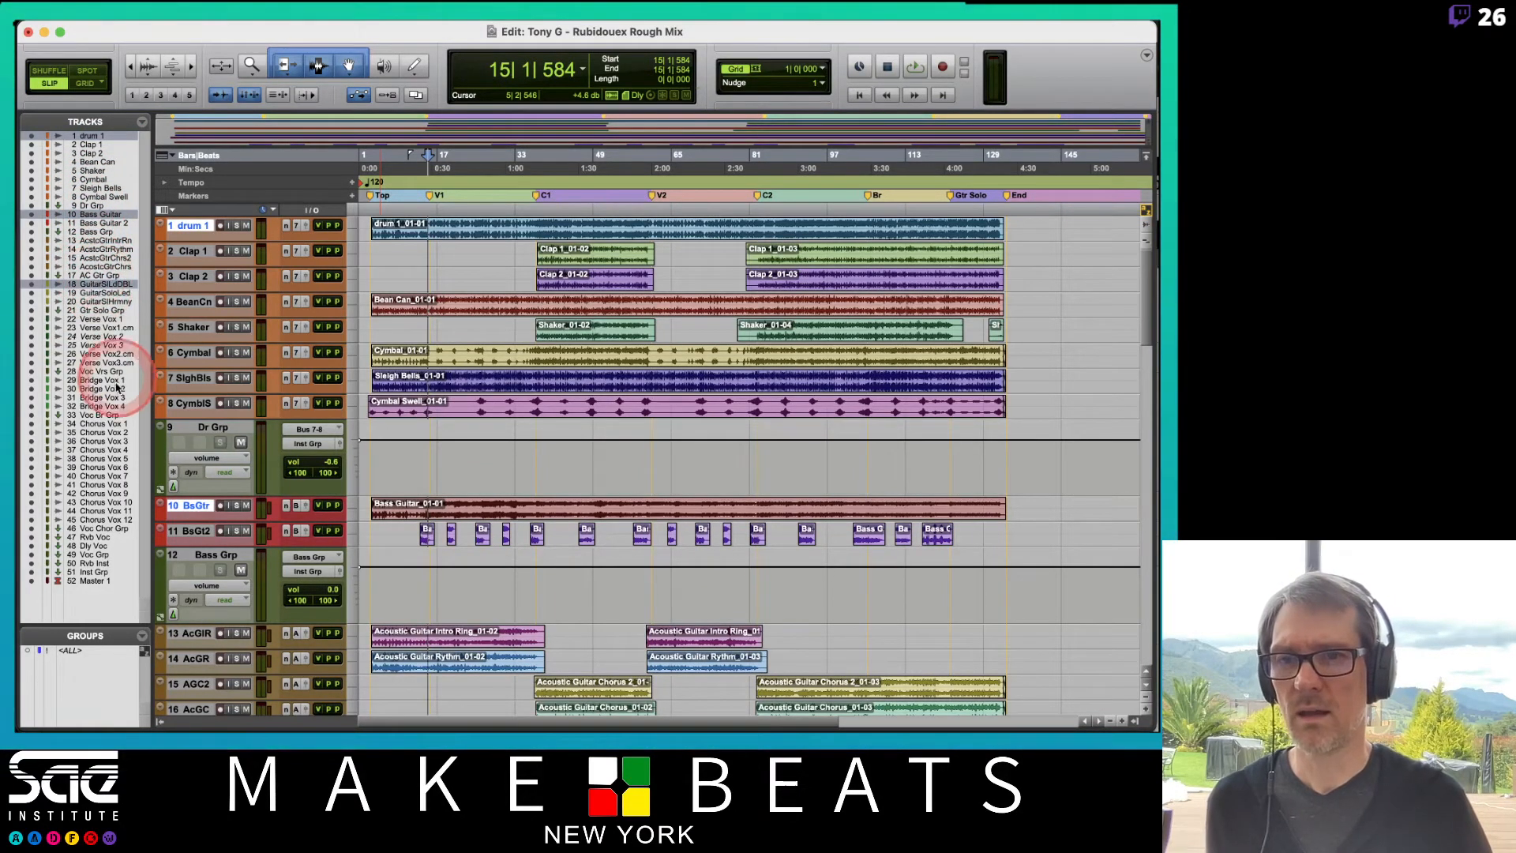
left_click(101, 319, "super")
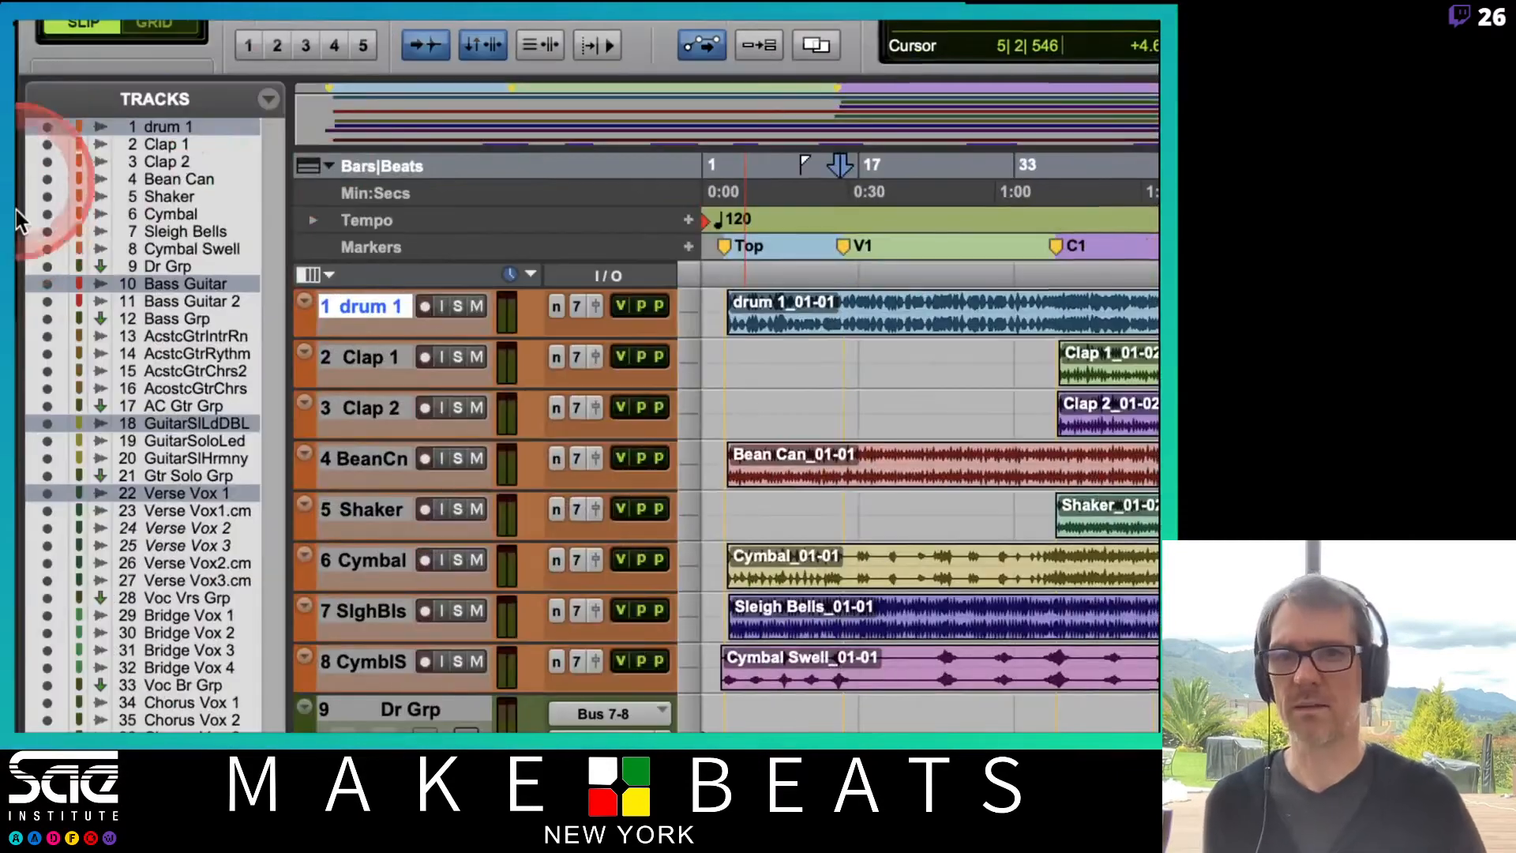
left_click(269, 99)
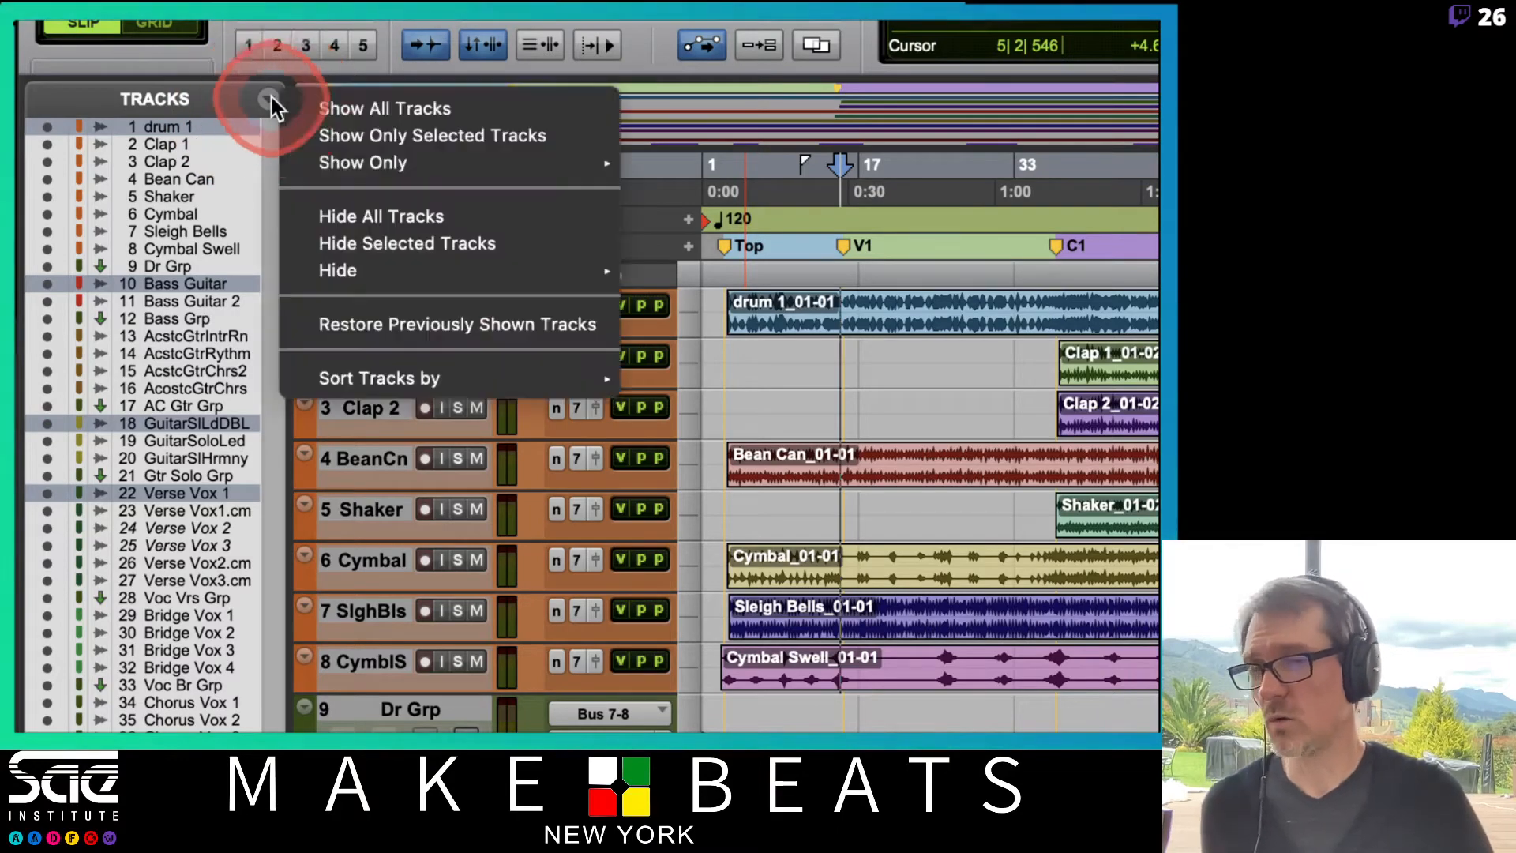
left_click(411, 135)
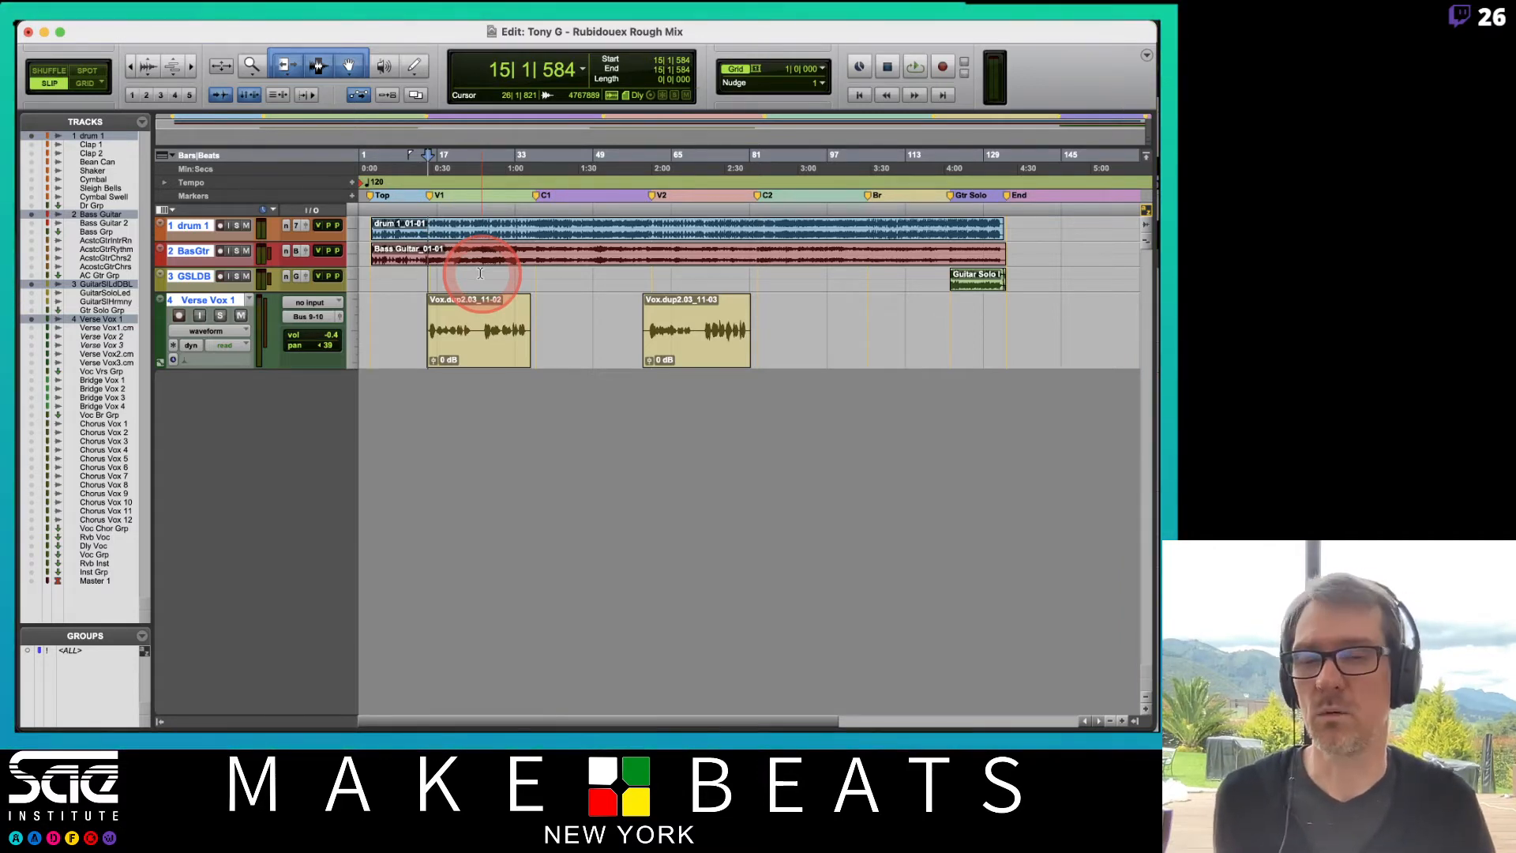
Step: Switch to the Subgroup Mixing PDF to view the comparison of PT Mix Groups and Subgroup Mixing, and return to Pro Tools
key("super+Tab")
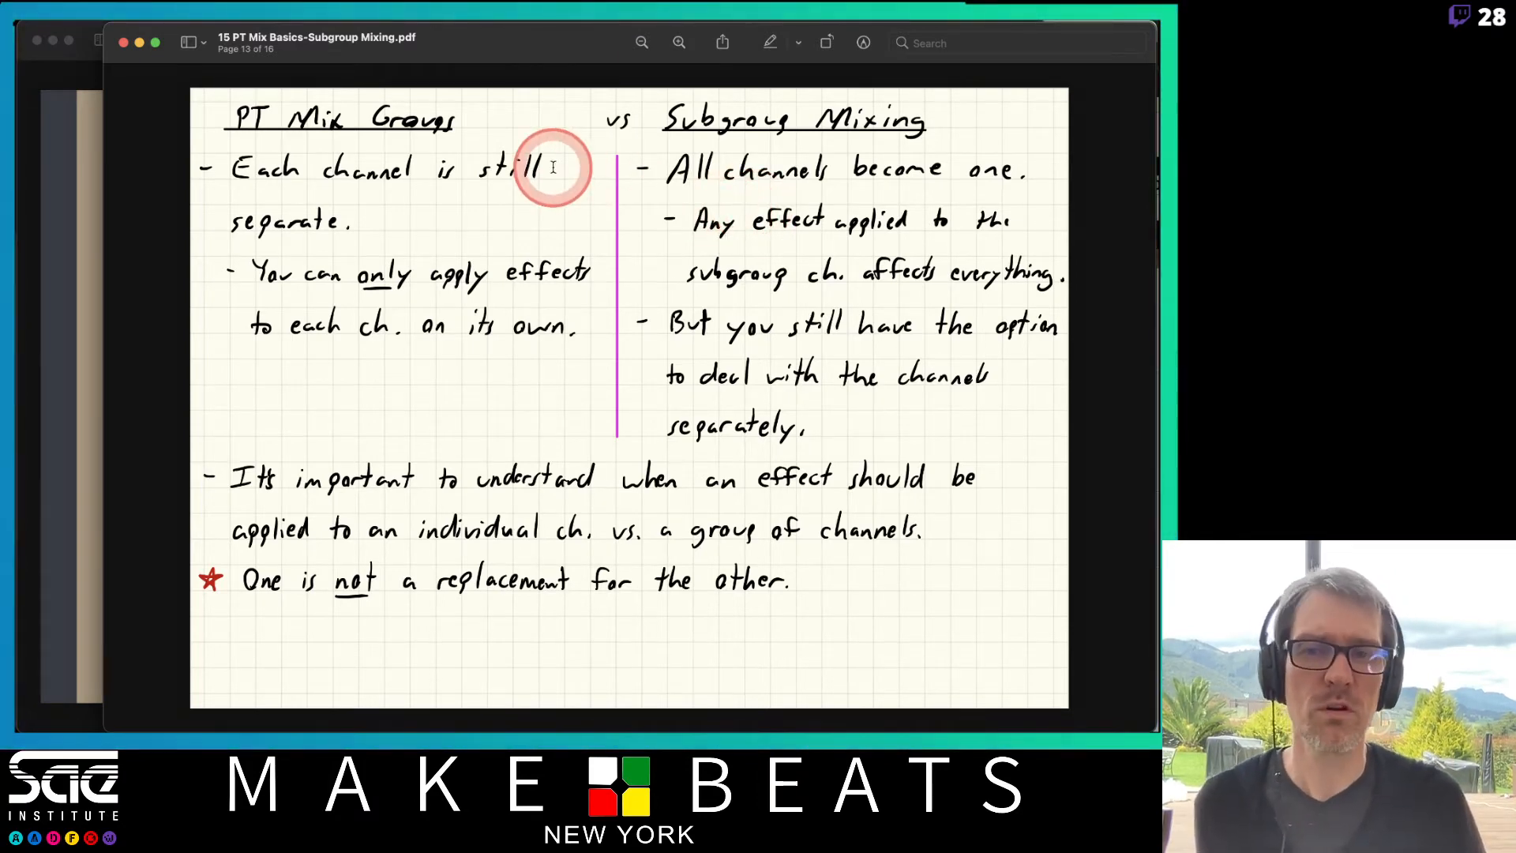
key("super+Tab")
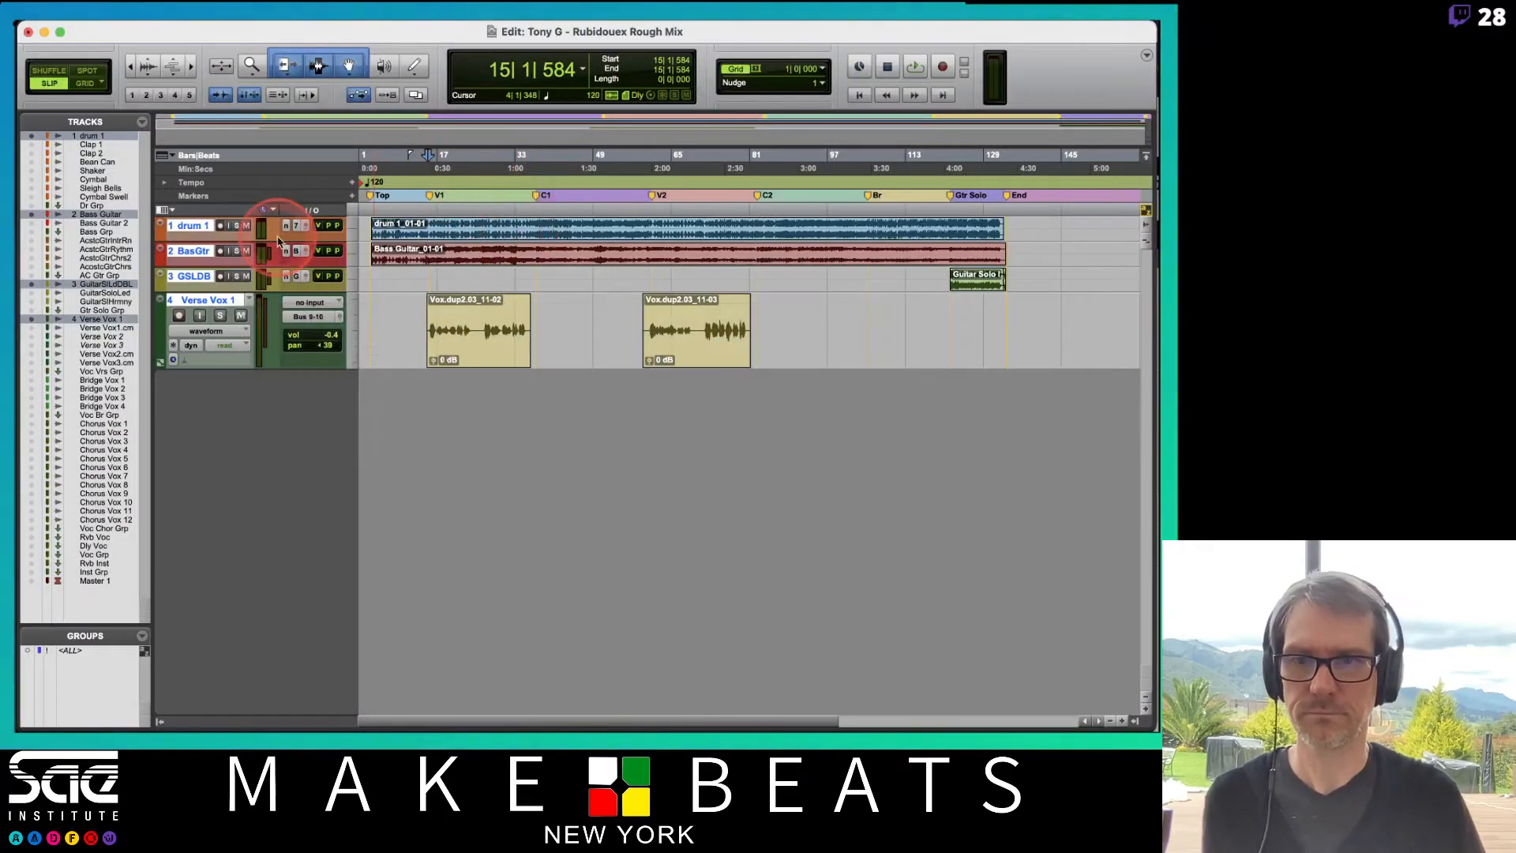
Step: Show all tracks in the Edit window again and colour the tracks from drum 1 through Dr Grp orange
left_click(141, 121)
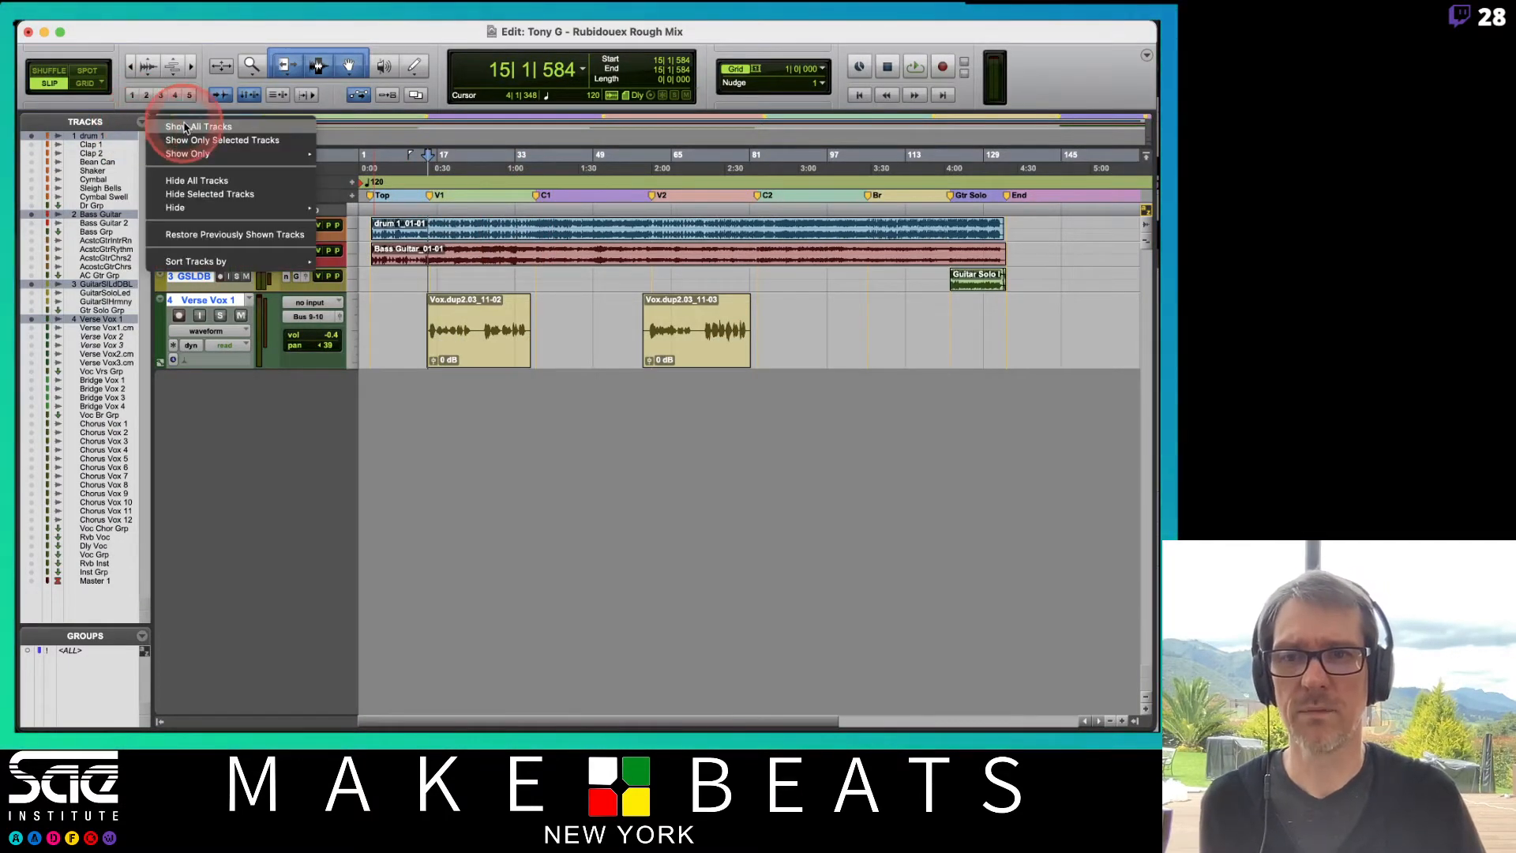
left_click(184, 128)
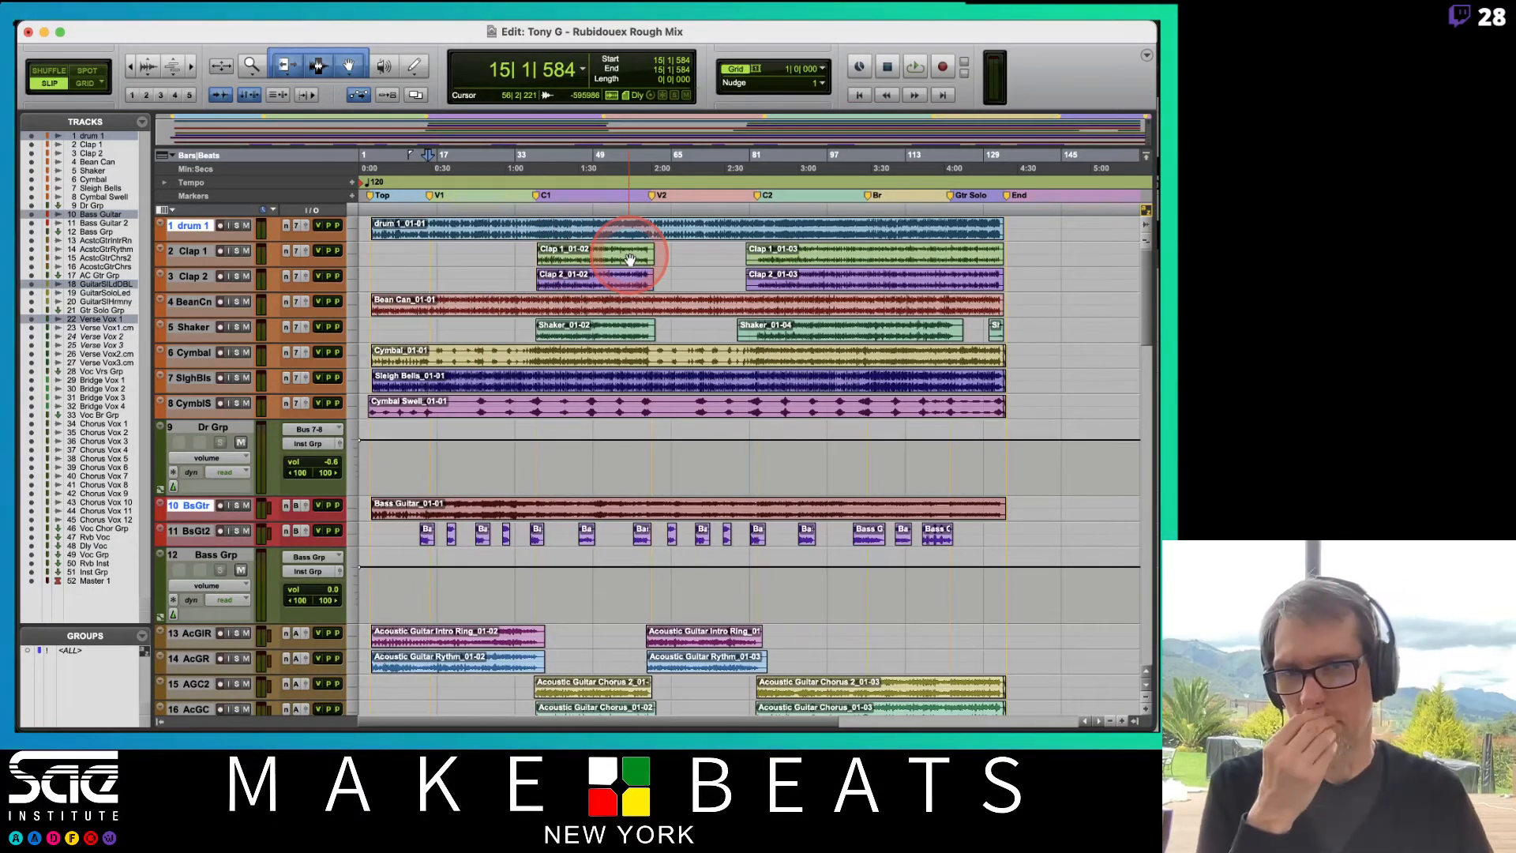
left_click_drag(190, 226, 166, 452)
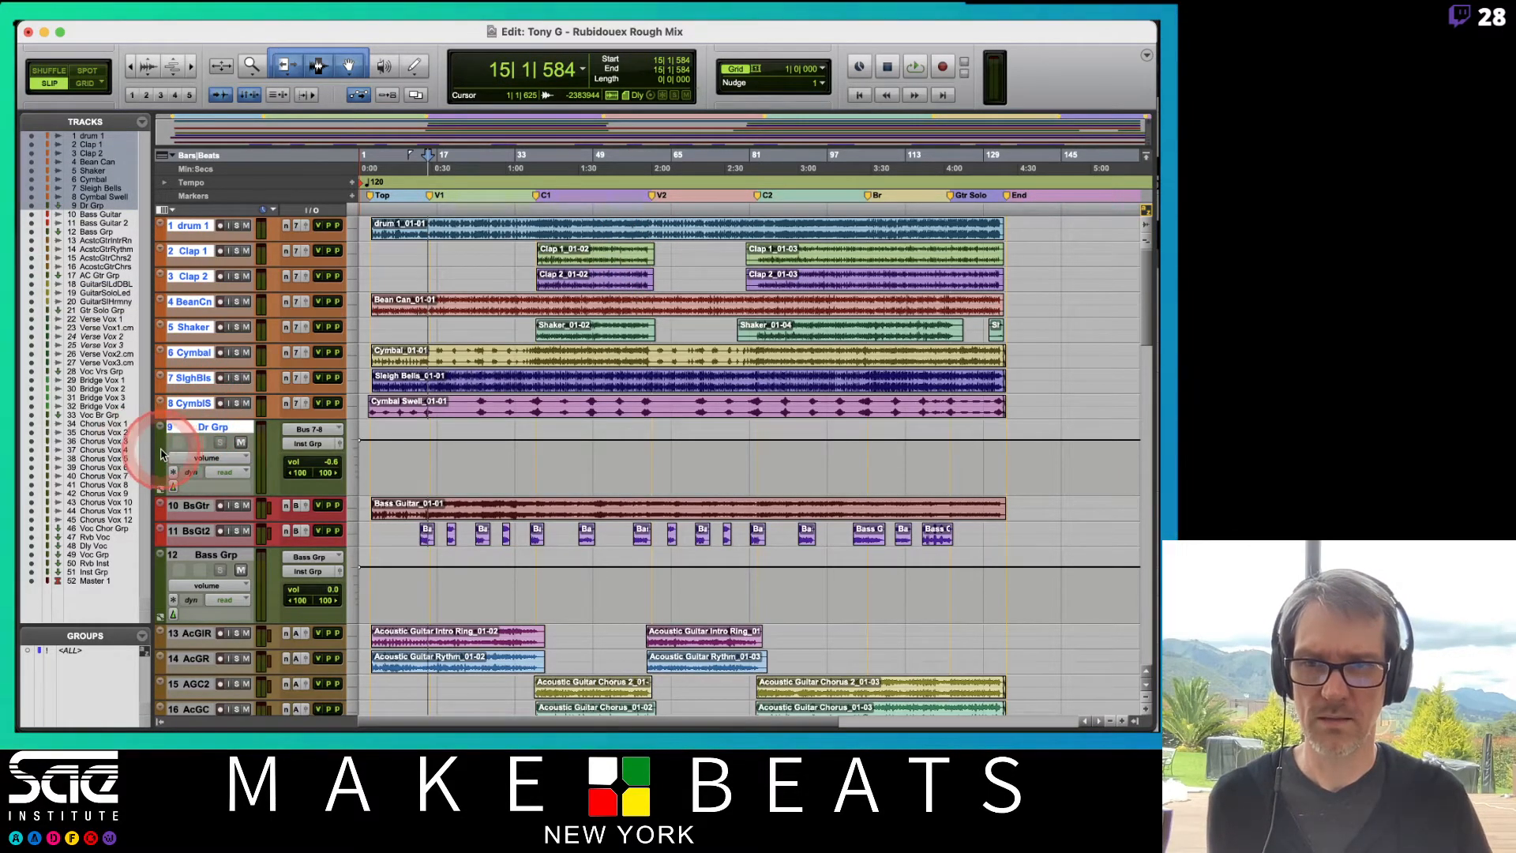
double_click(161, 454)
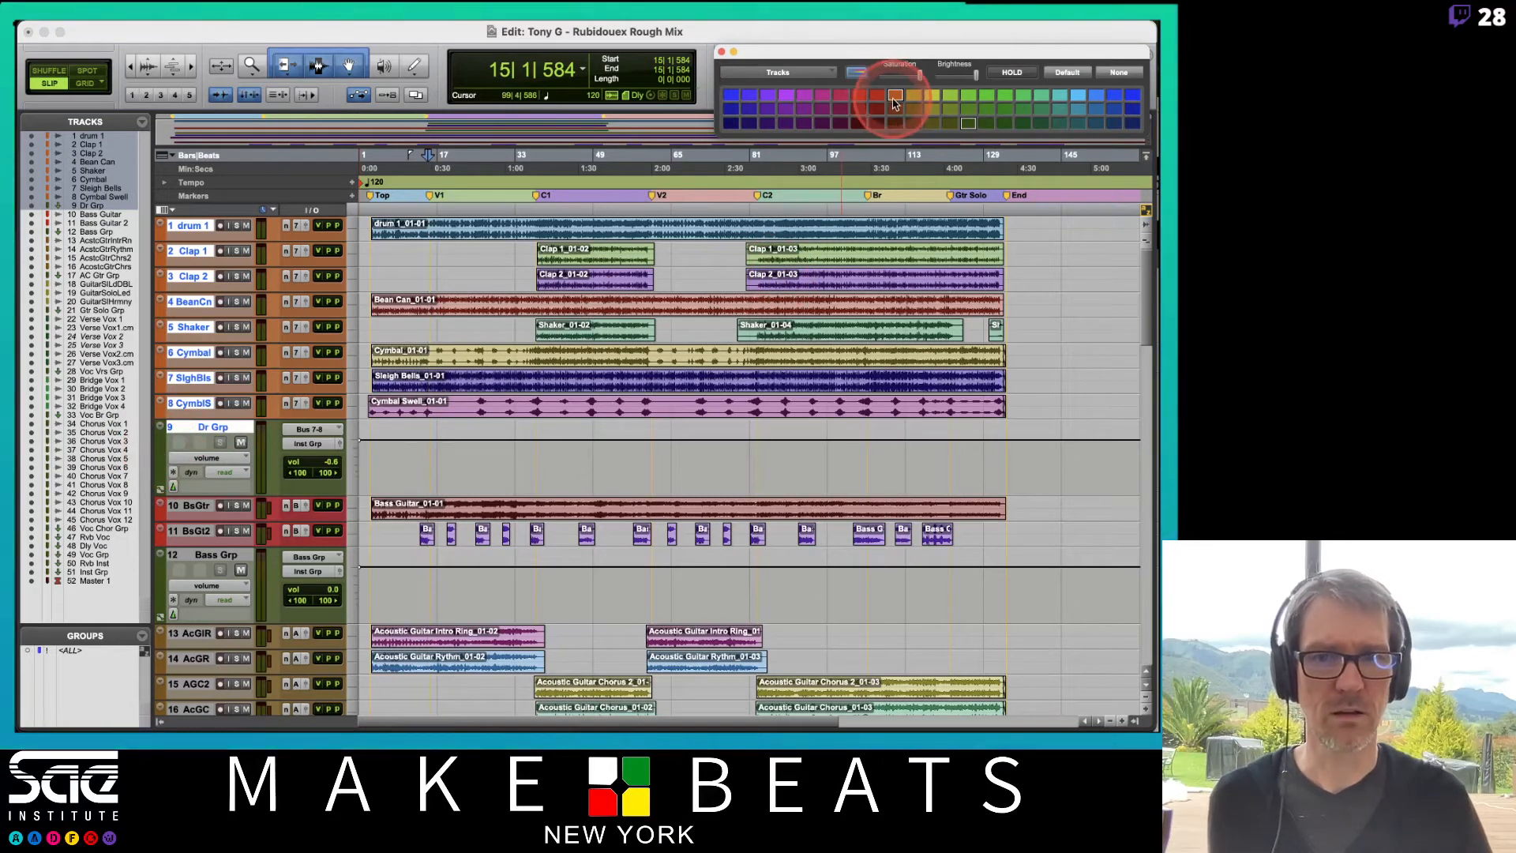
left_click(894, 95)
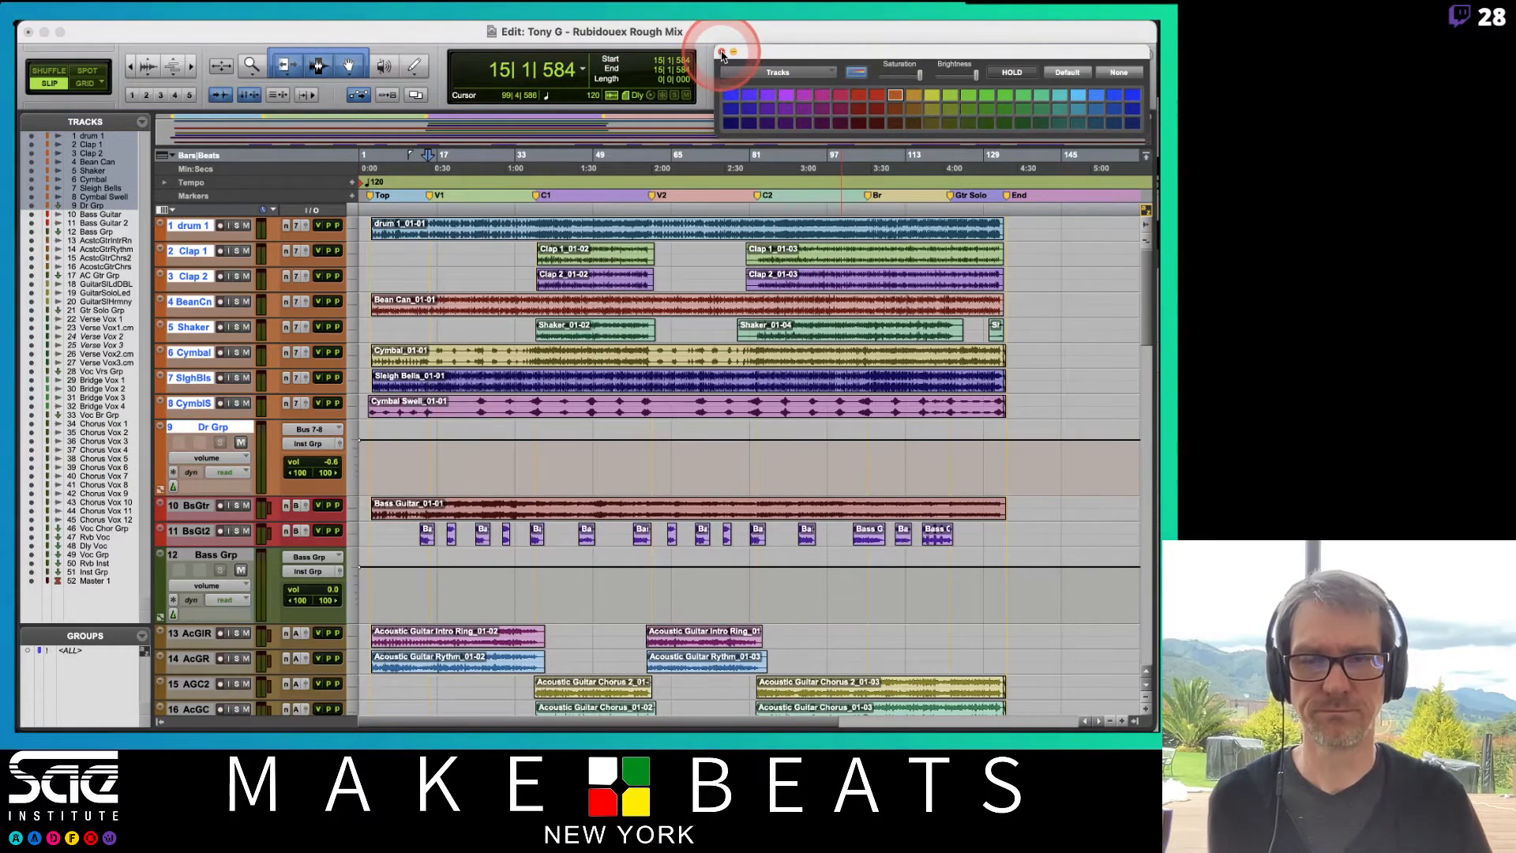
right_click(211, 429)
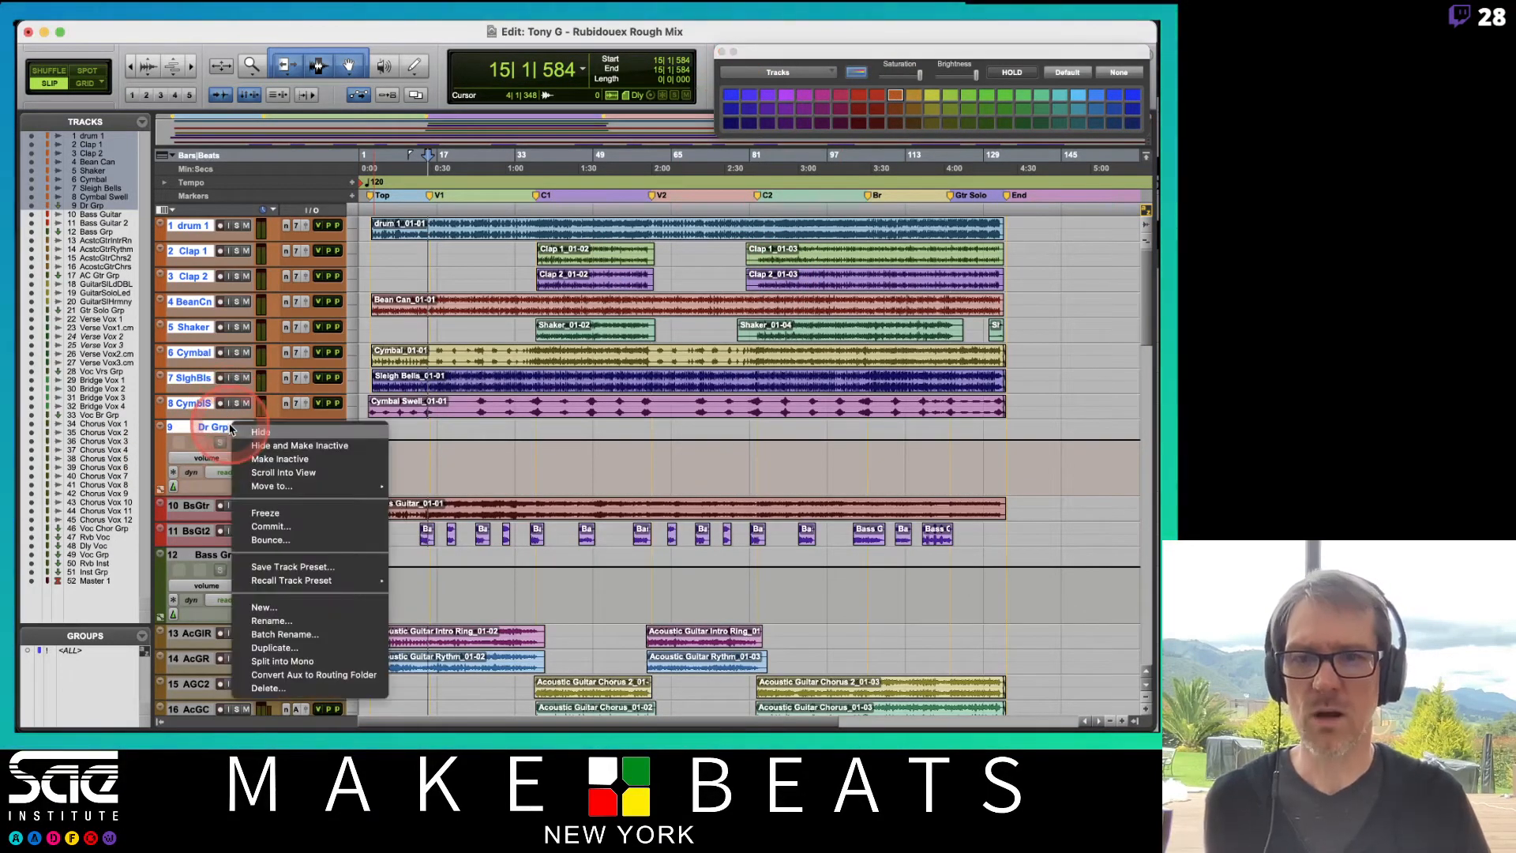
left_click(210, 432, "alt")
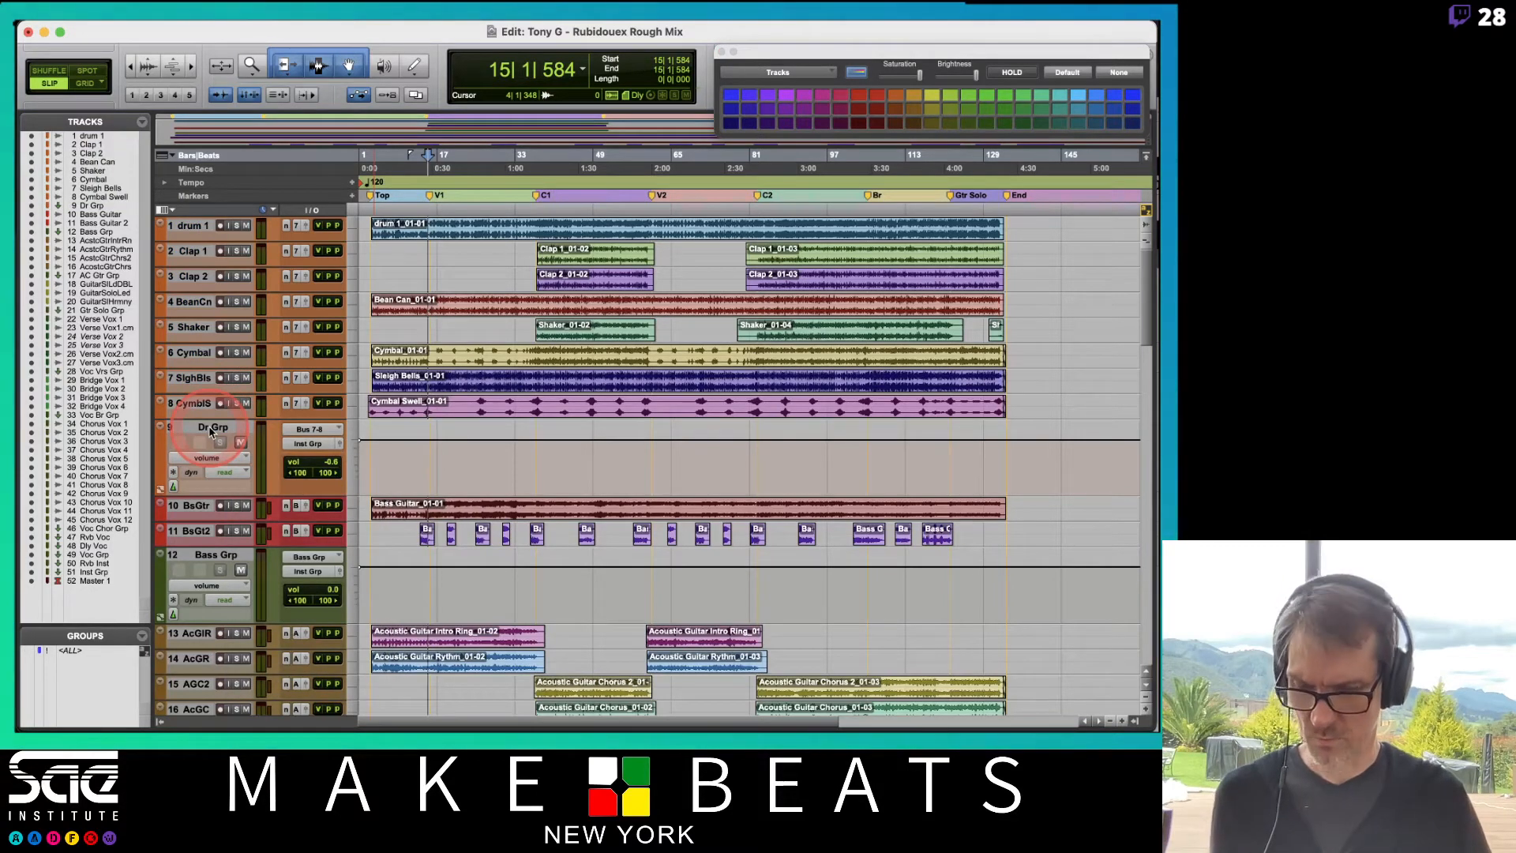
Step: Create a Mix/Edit group named Drums with ID d from the tracks drum 1 through Cymbal Swell
left_click(188, 228)
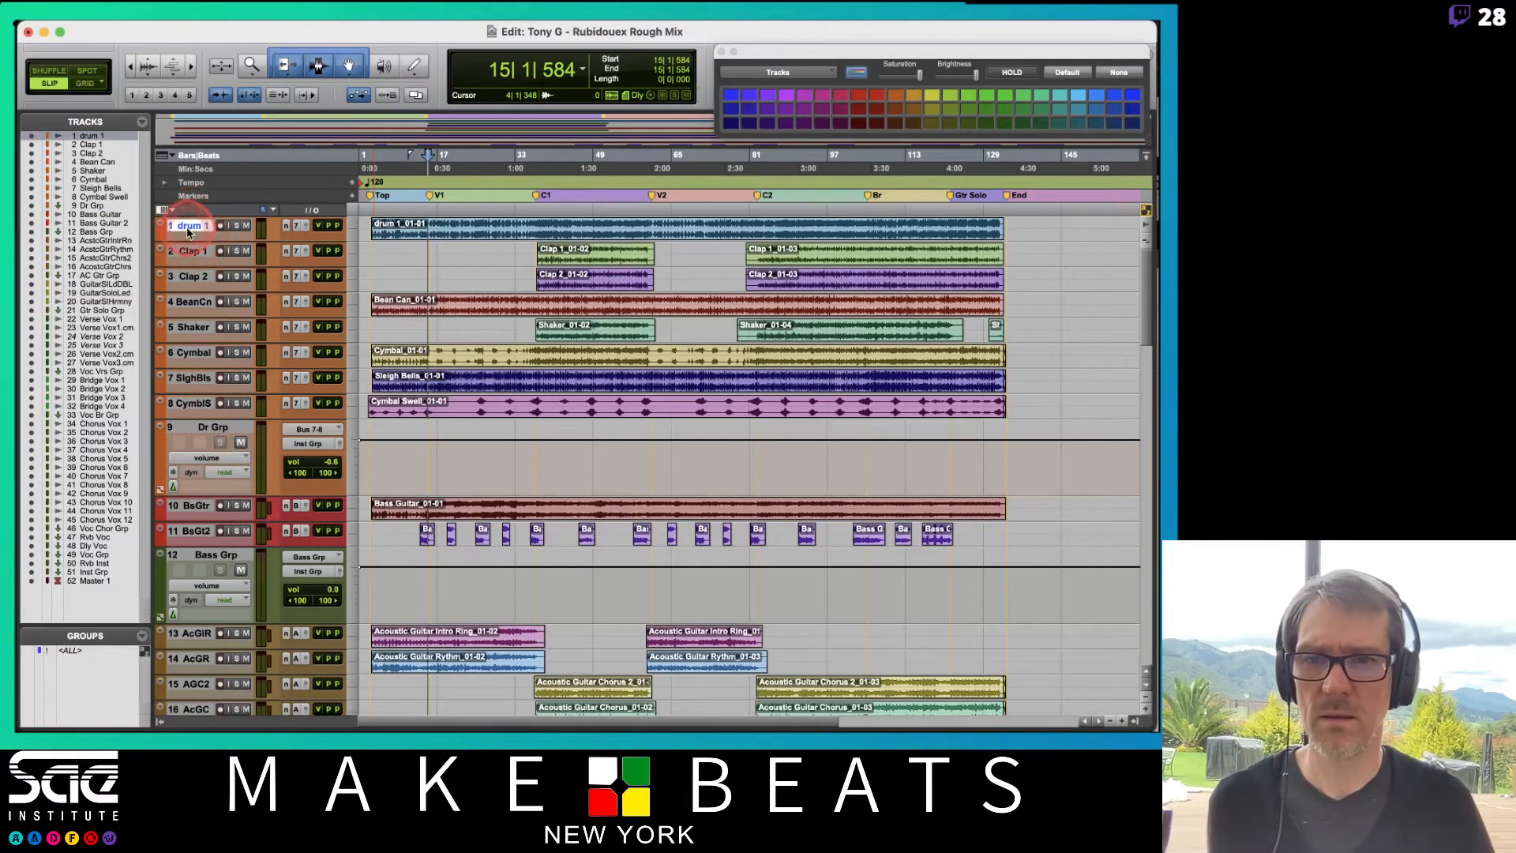
left_click(193, 404, "shift")
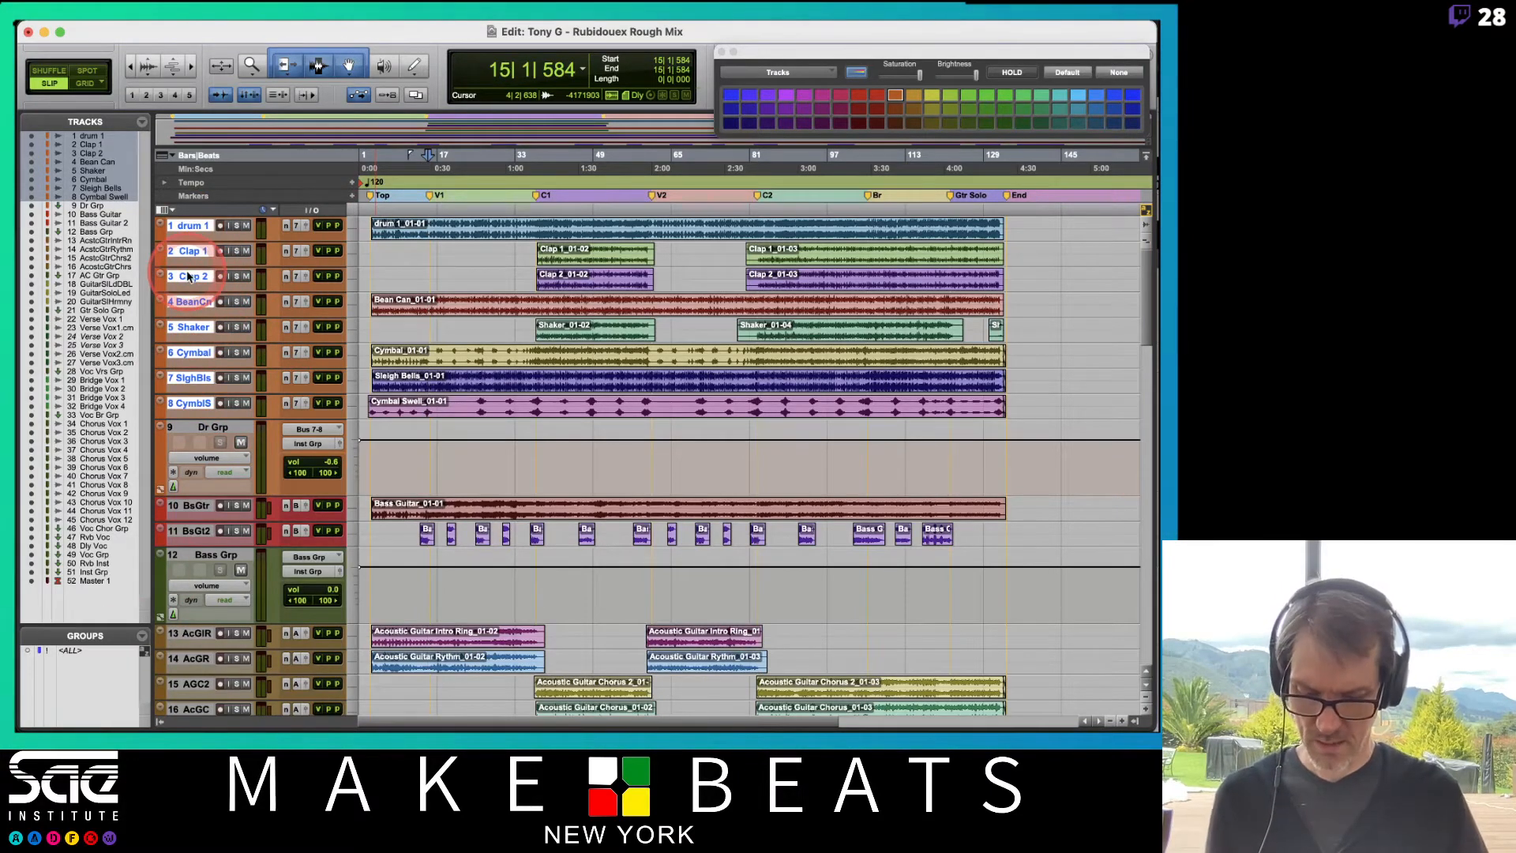
key("super+g")
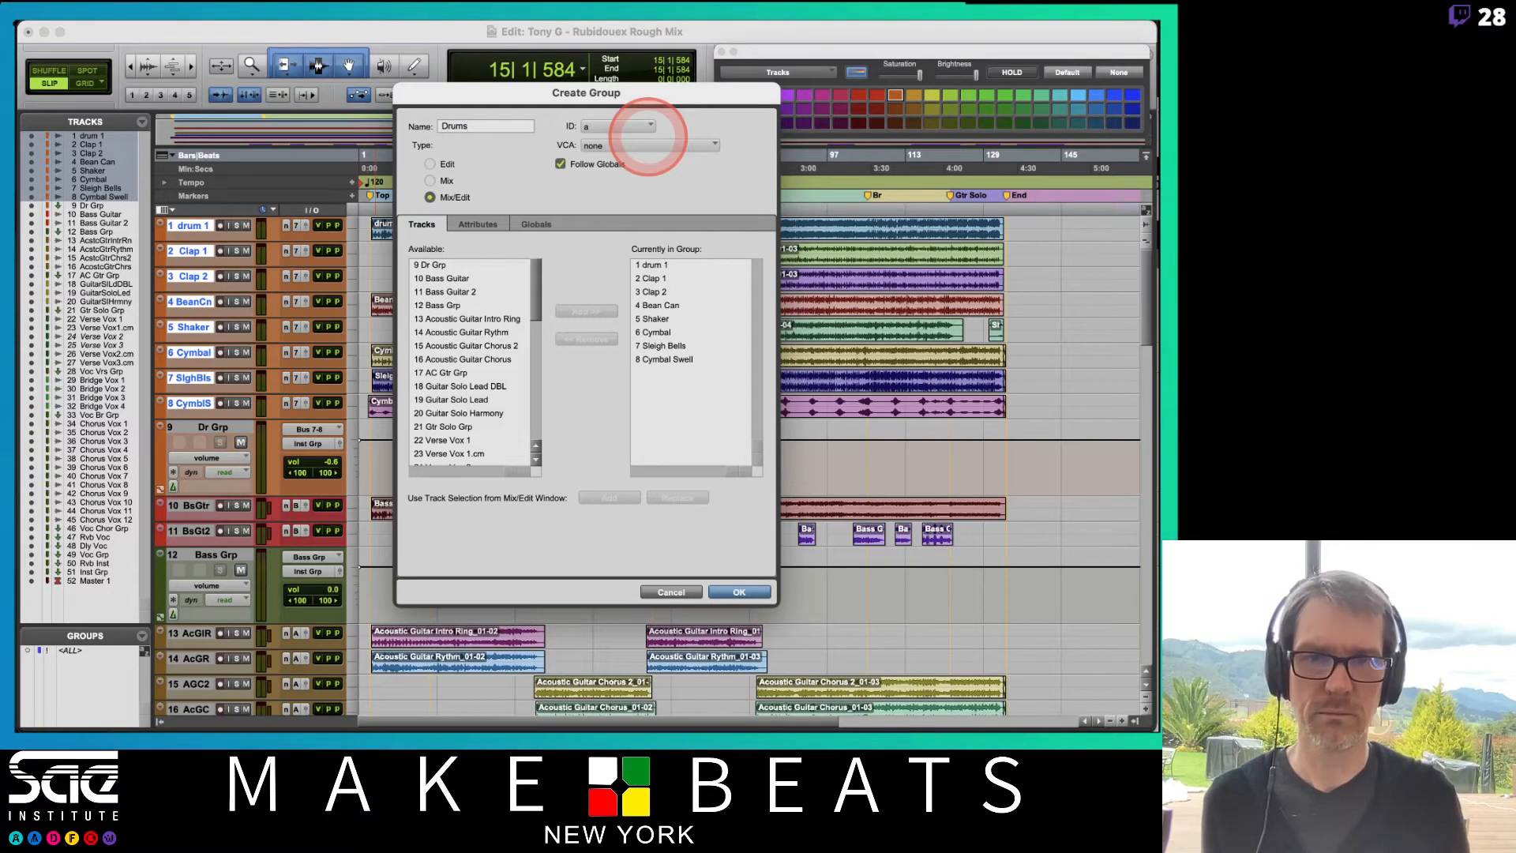
left_click_drag(614, 129, 654, 173)
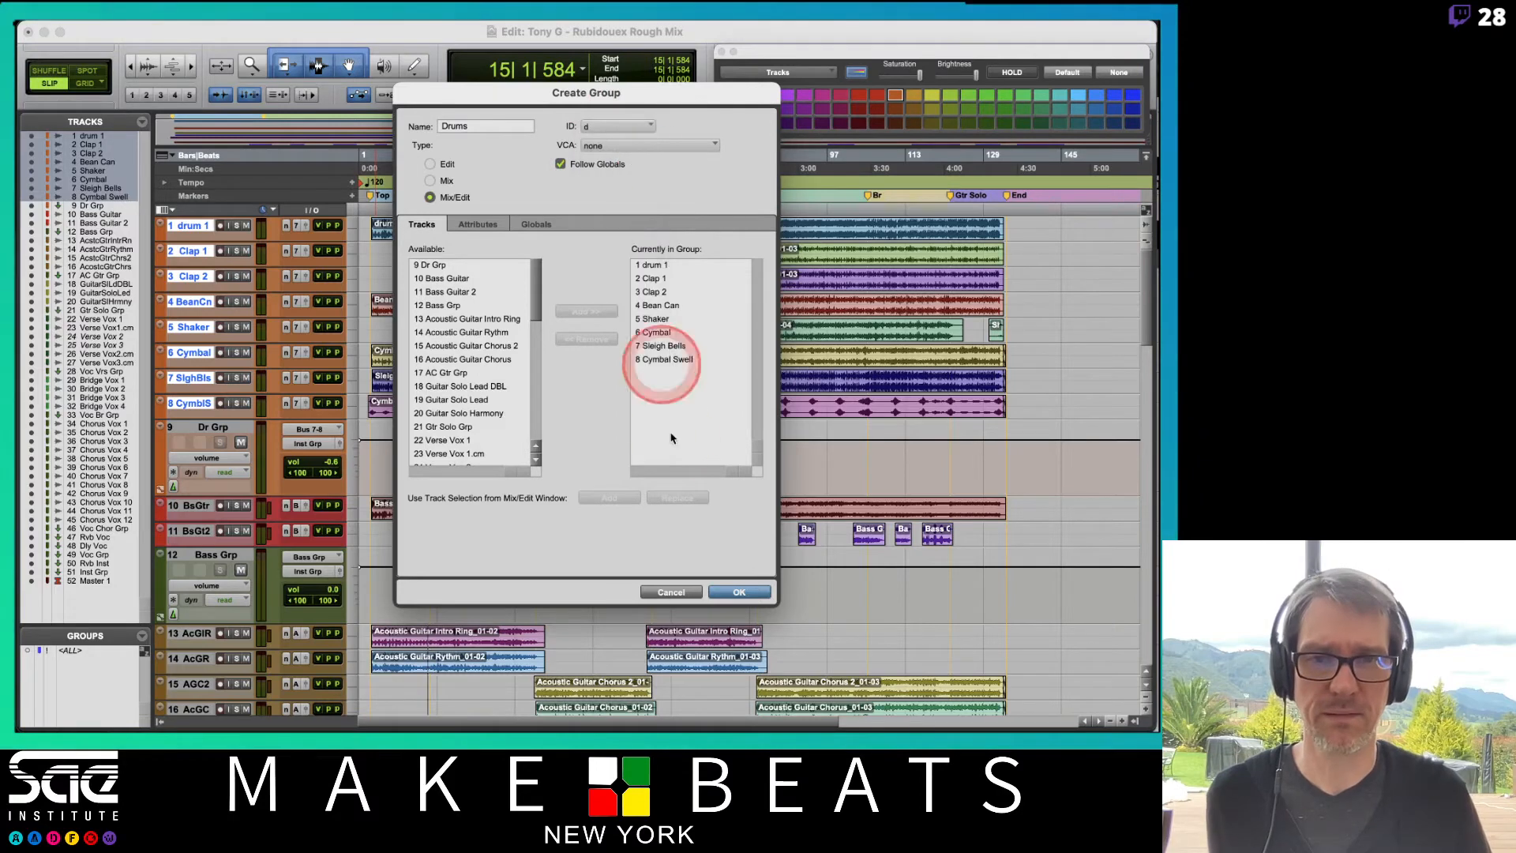
left_click(727, 594)
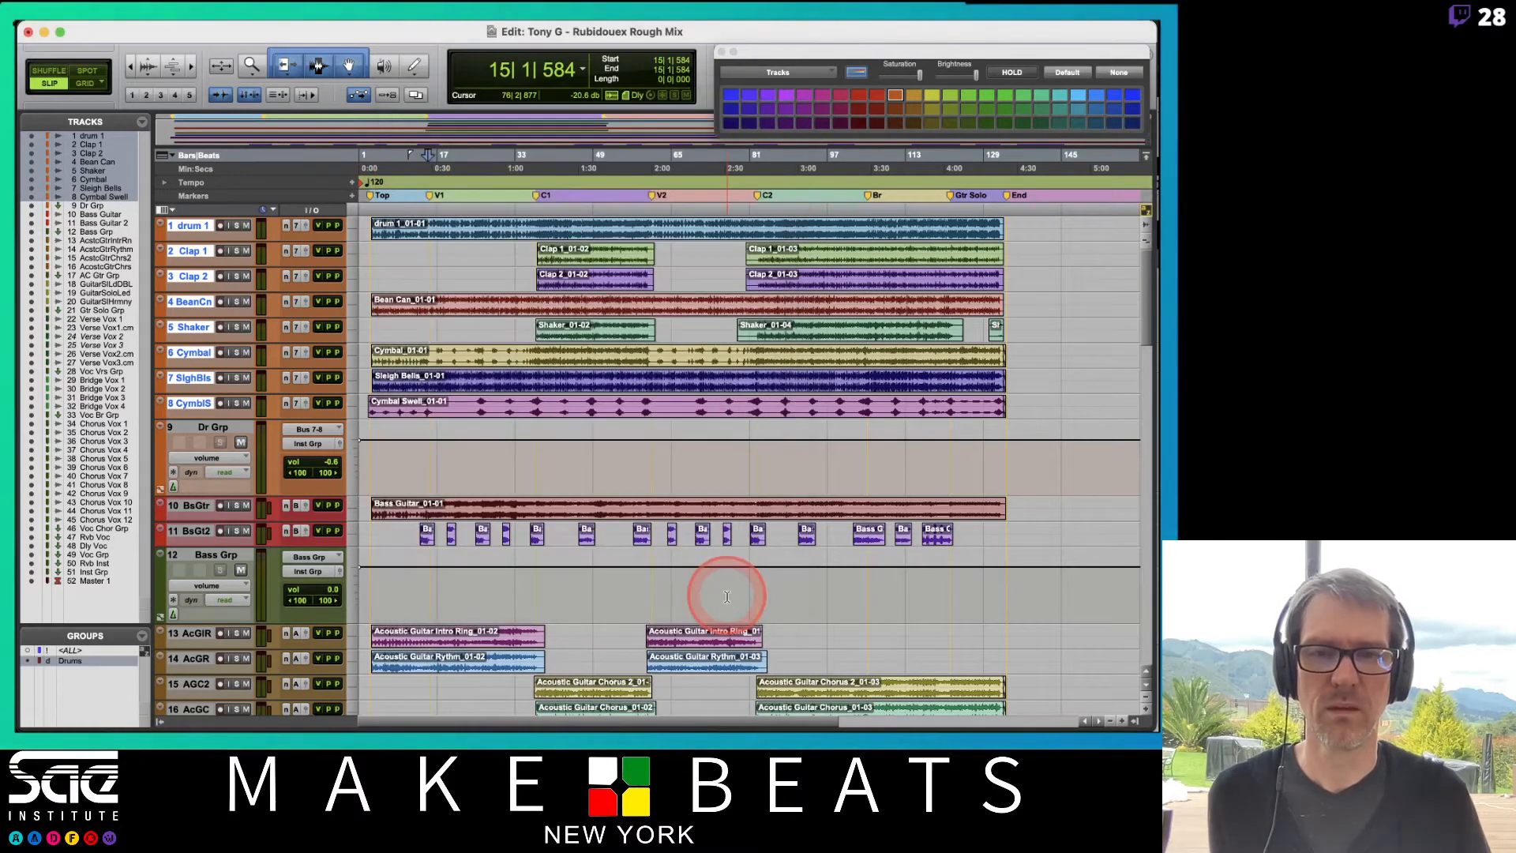
left_click(65, 653)
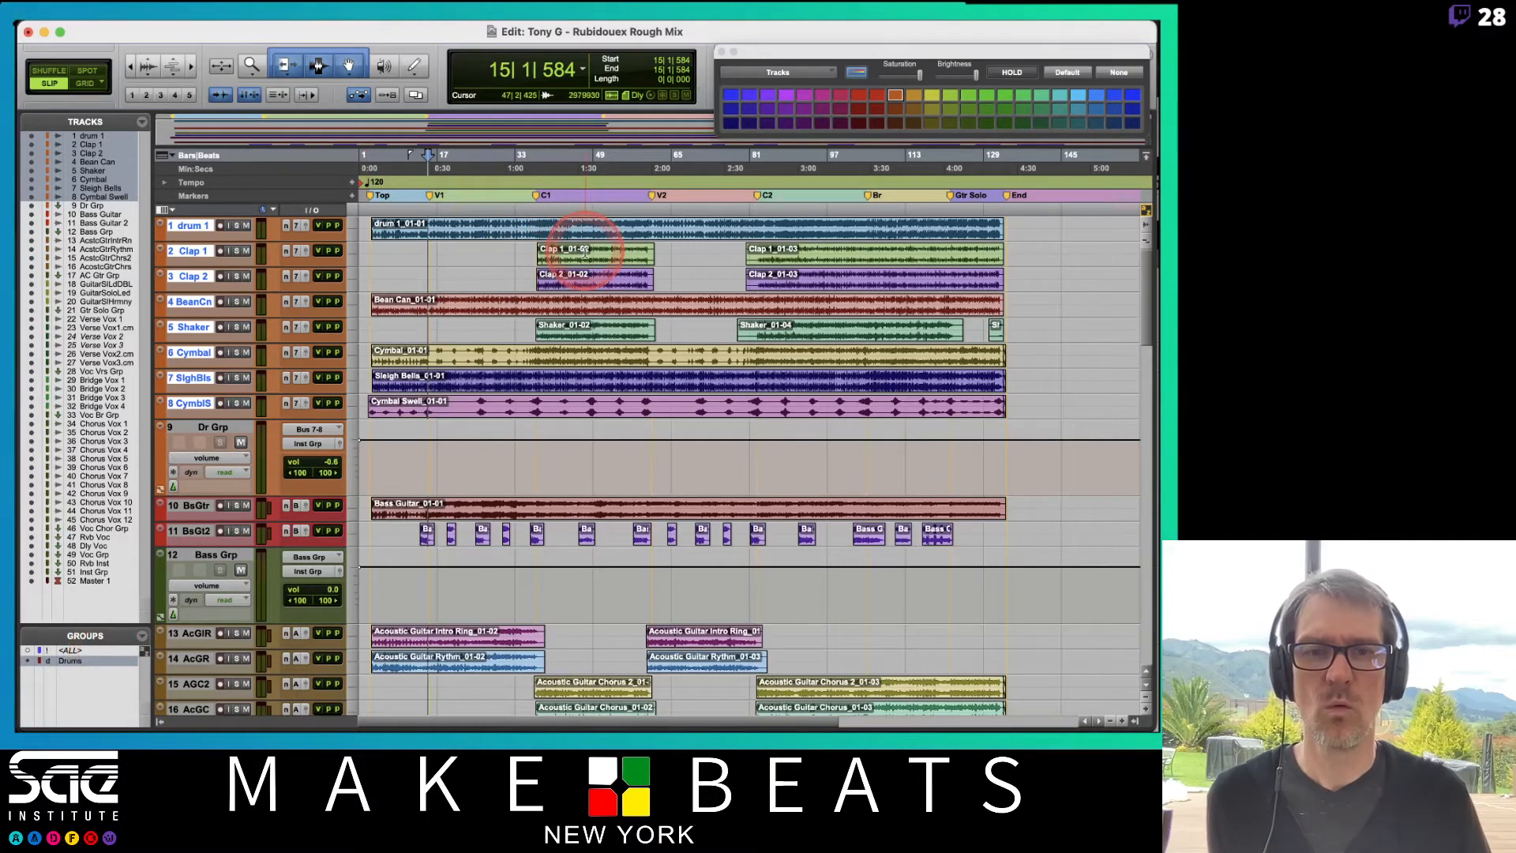
Step: Delete two sections across the grouped drum clips, one within C1 and one within C2
left_click_drag(582, 253, 625, 261)
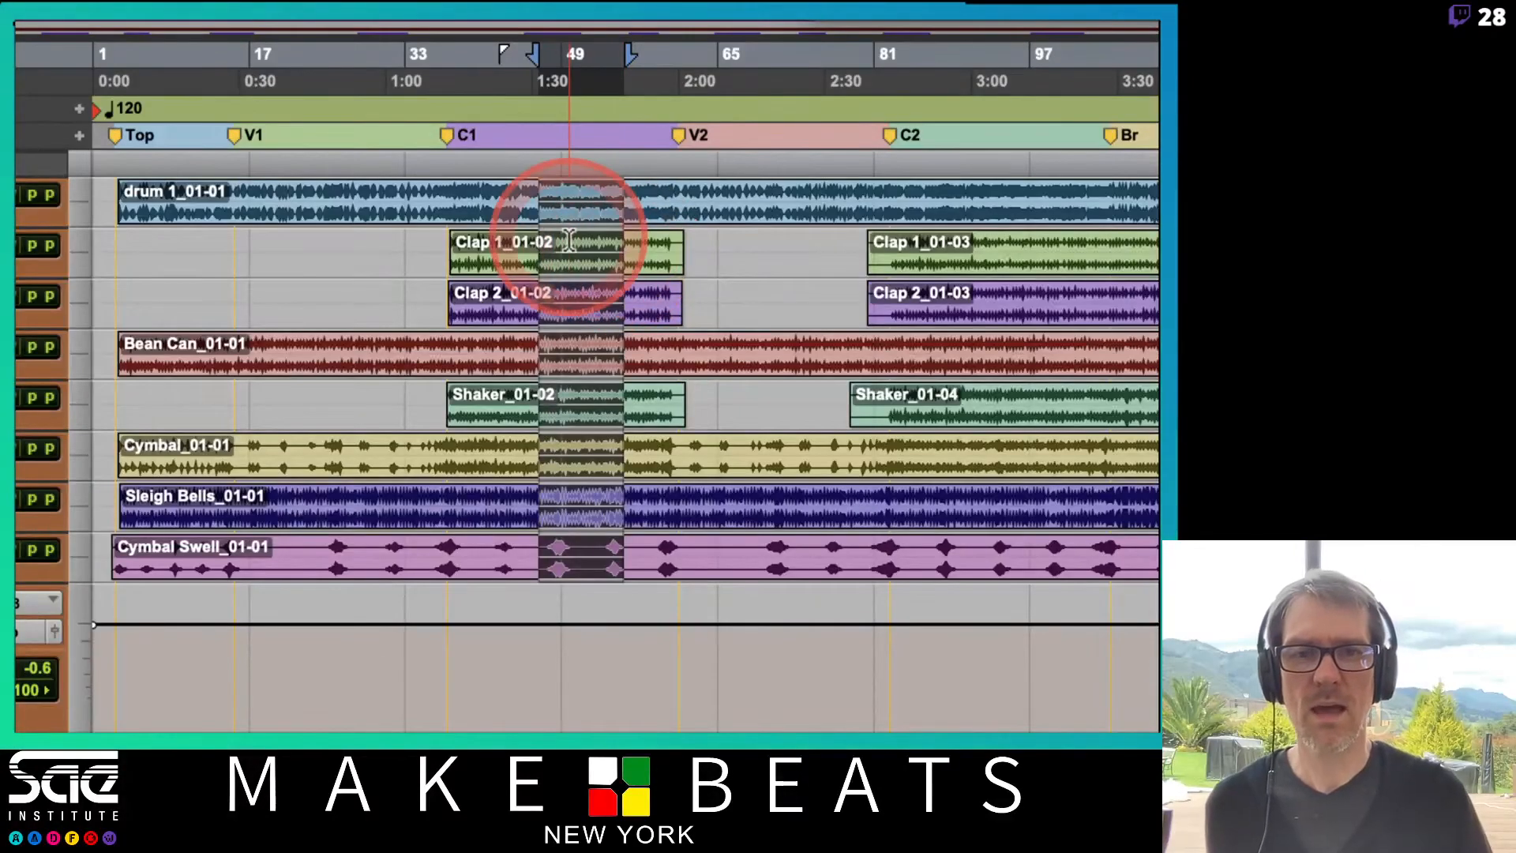
left_click(598, 248)
left_click_drag(568, 240, 624, 237)
key("Delete")
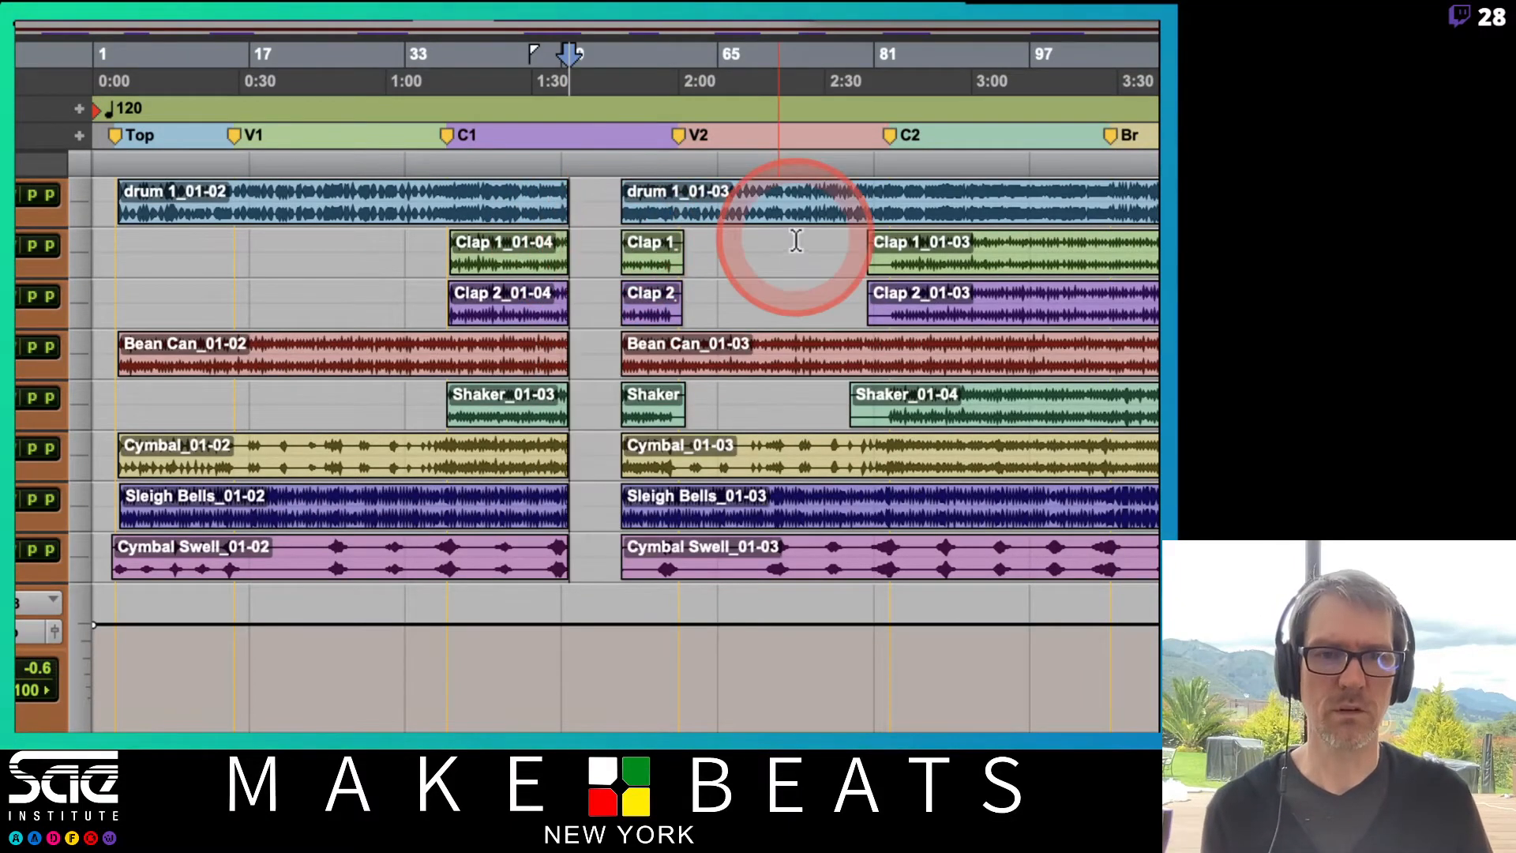
left_click(926, 248)
left_click_drag(926, 248, 1037, 257)
key("Delete")
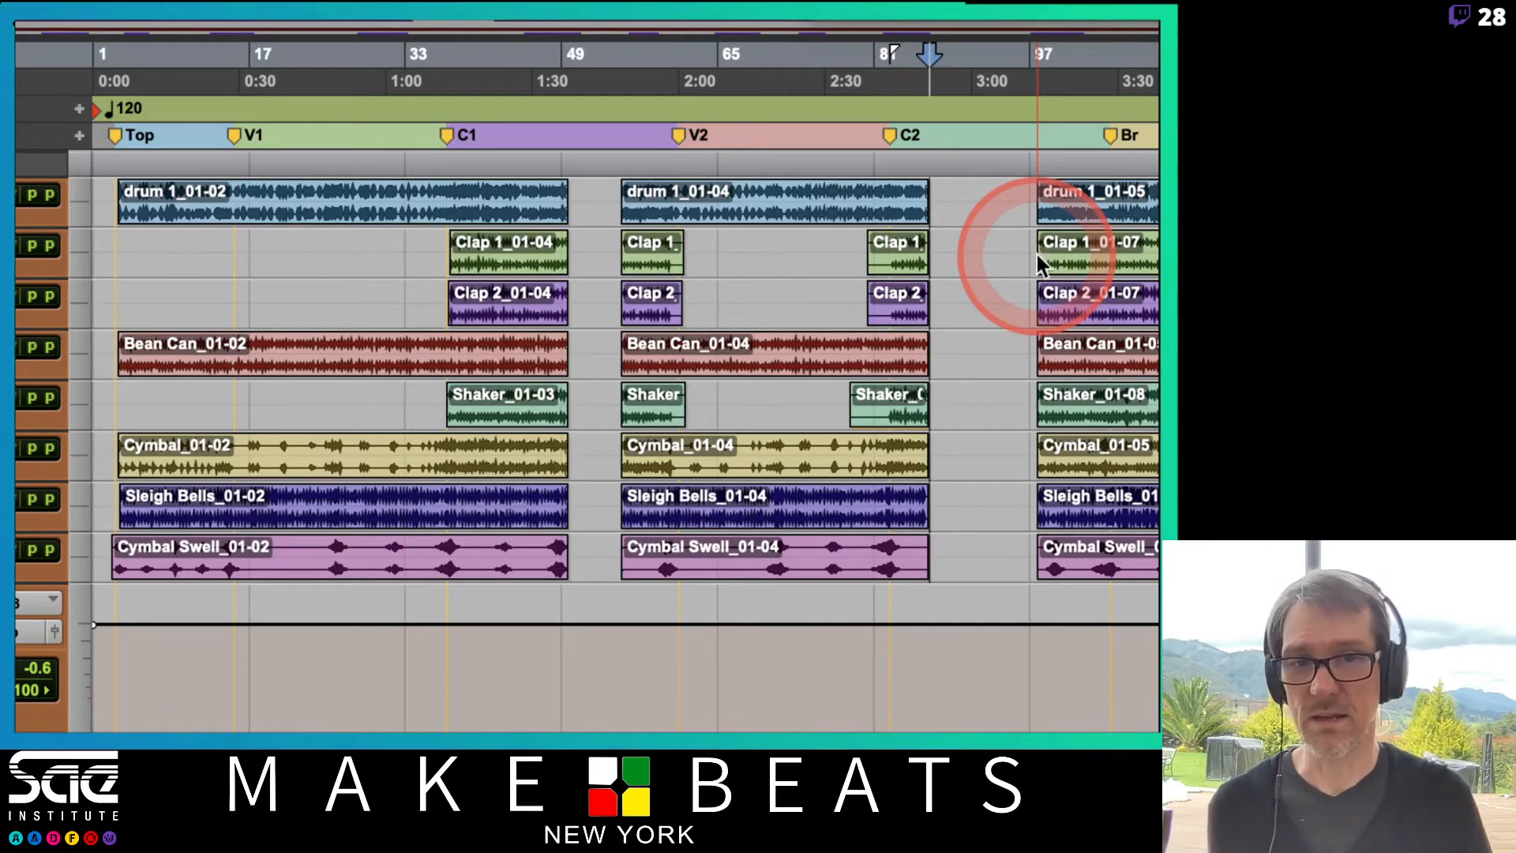
Step: Undo both drum clip deletions and clear the time selection
key("super+z")
key("super+z")
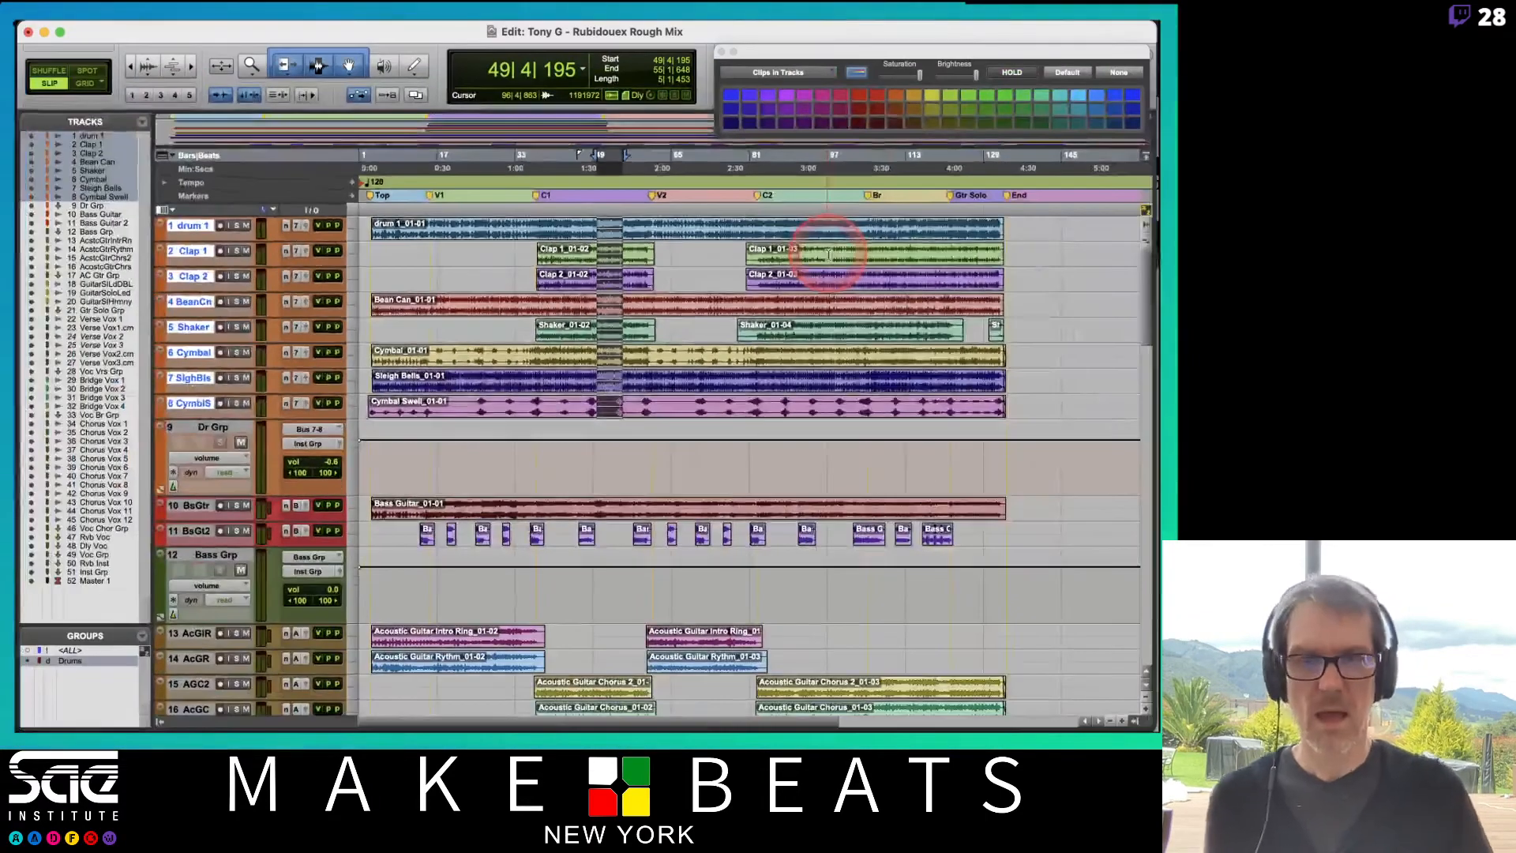
key("Tab")
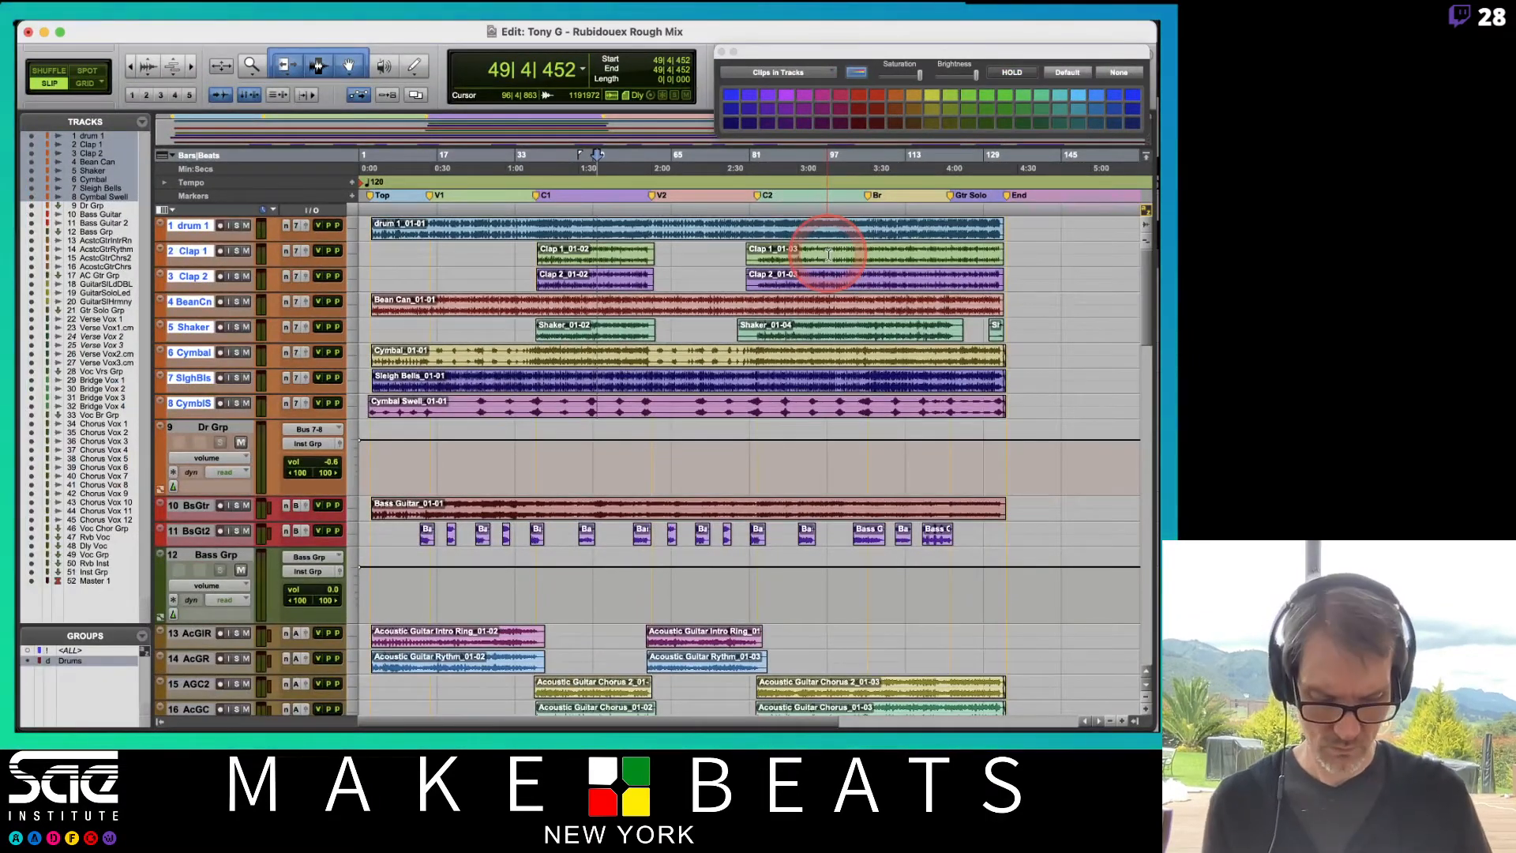
Step: Try the drum 1 fader in the Mix window, then review the Subgroup Mixing PDF comparison and return to Pro Tools
key("super+equal")
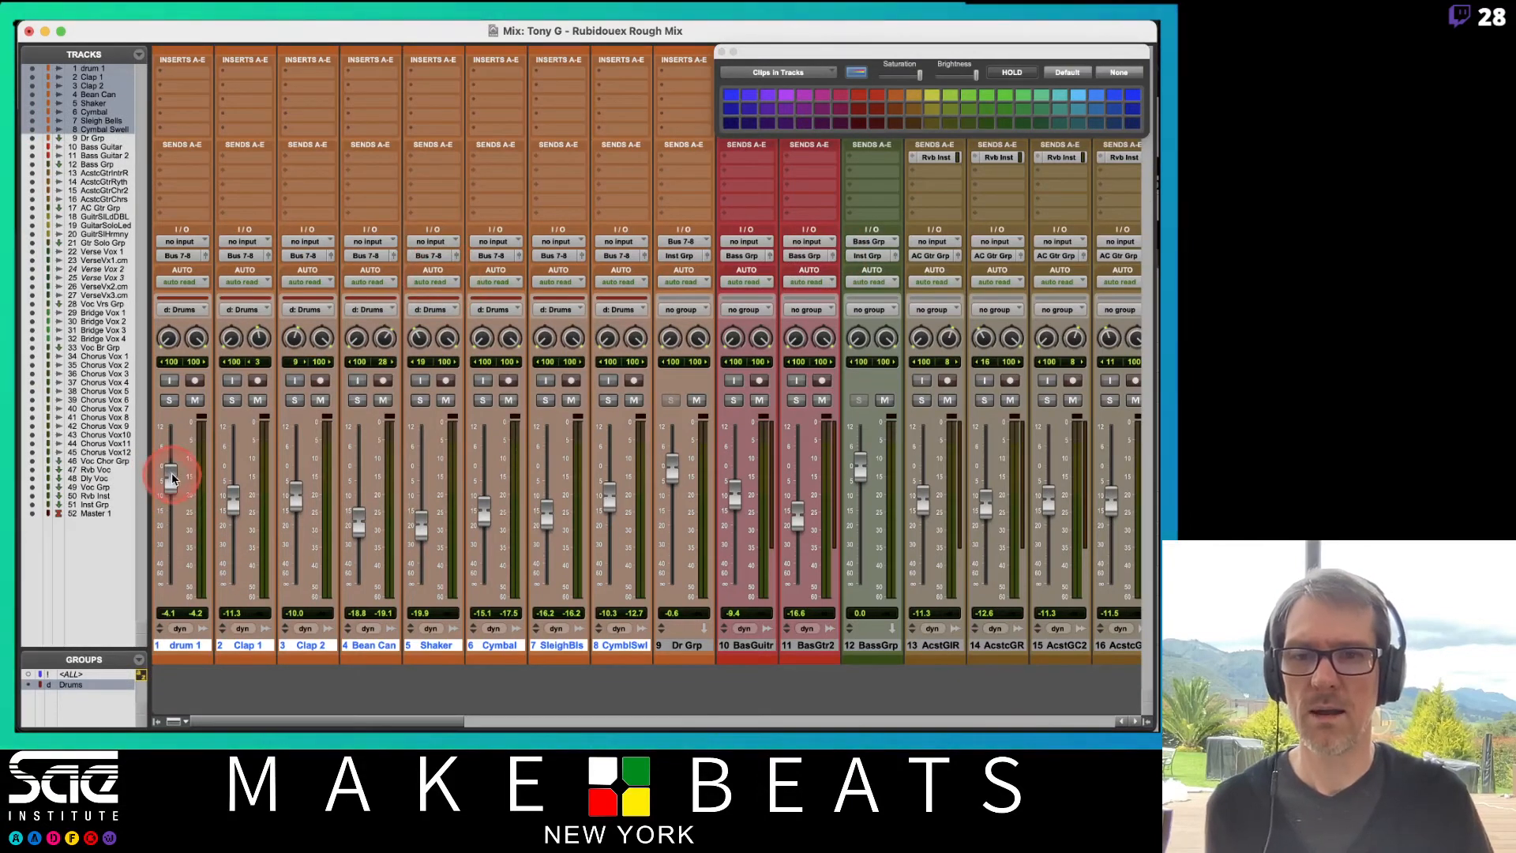
left_click_drag(172, 479, 175, 487)
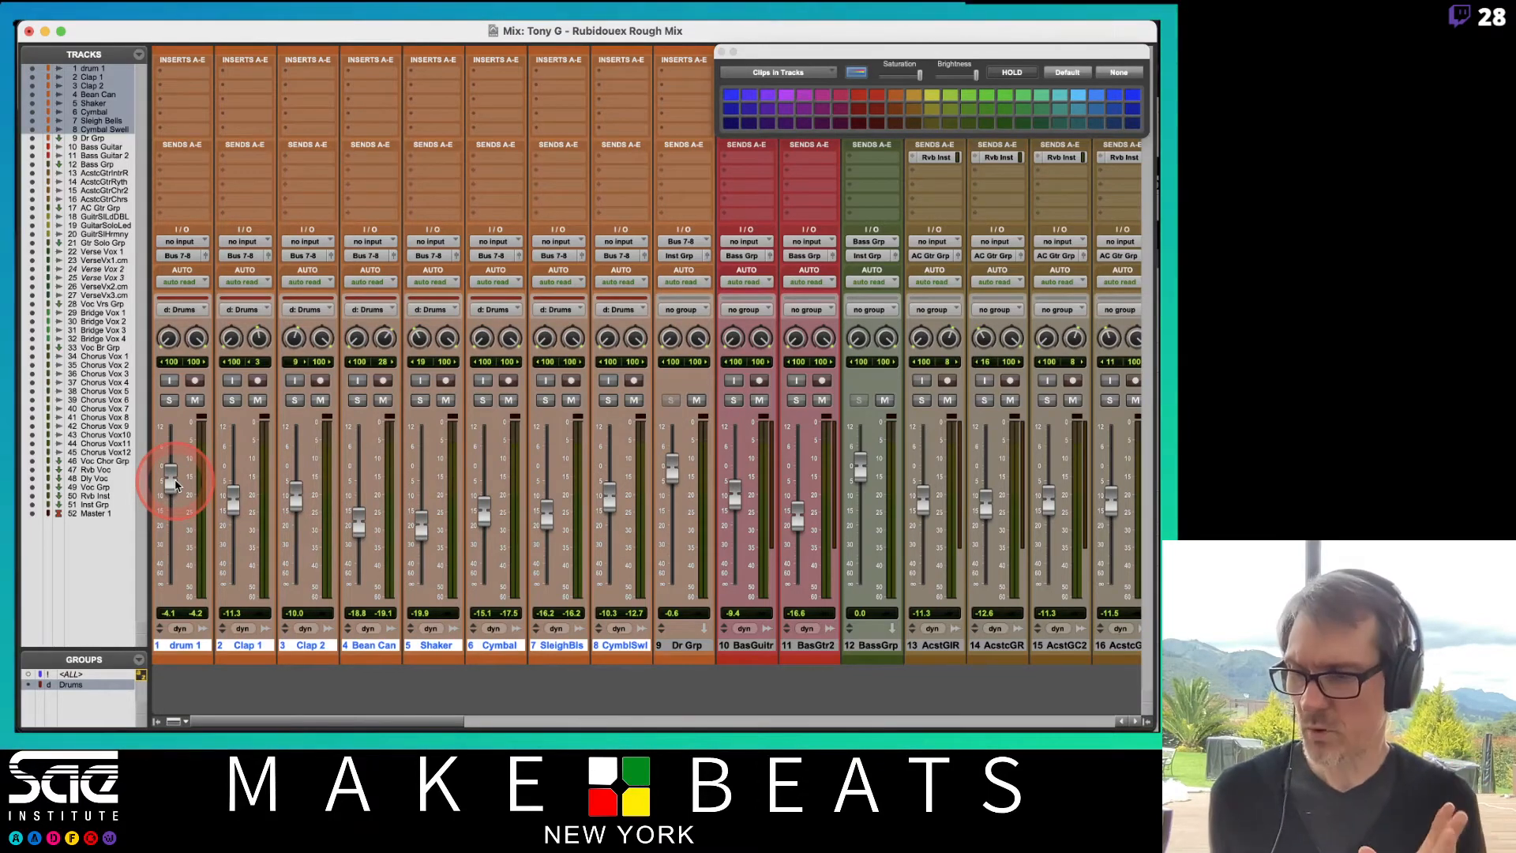
key("super+Tab")
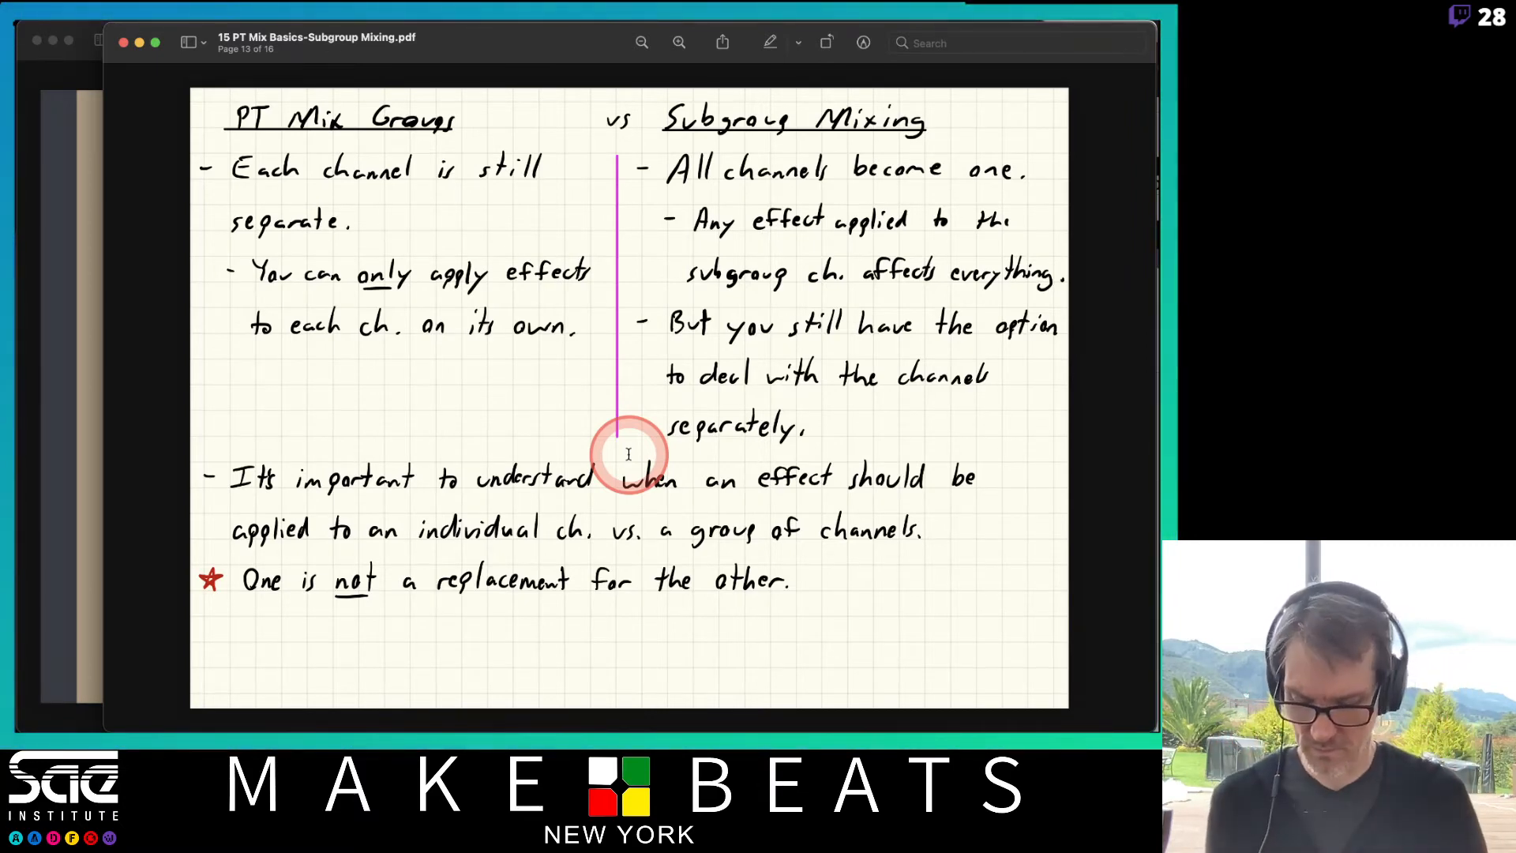
key("super+Tab")
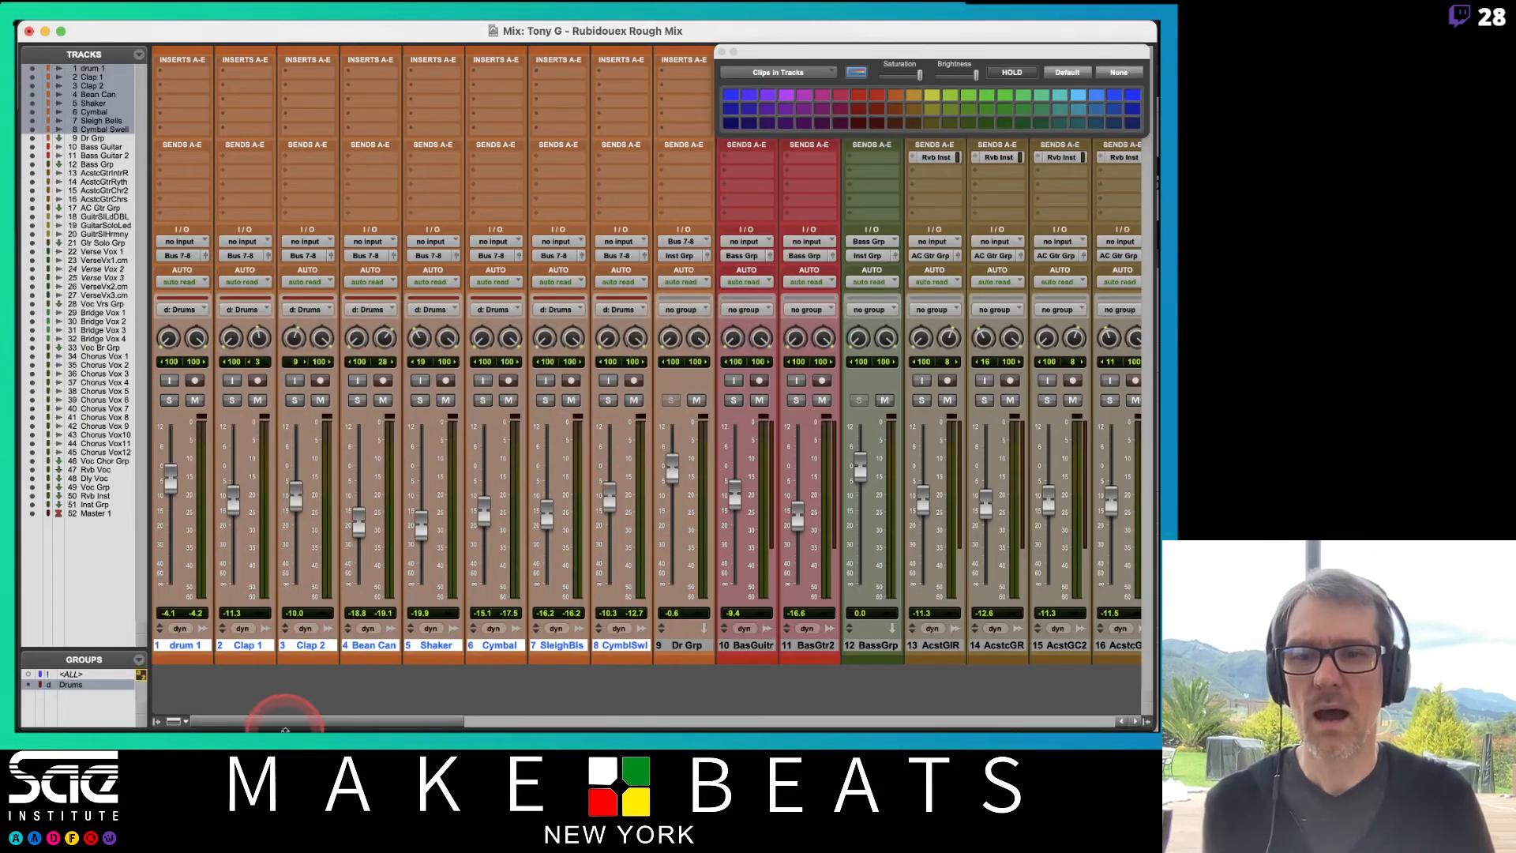
Step: Deselect all tracks and insert a multichannel EQ3 7-Band on drum 1's first insert slot, closing its plug-in window
right_click(184, 646)
left_click(176, 646)
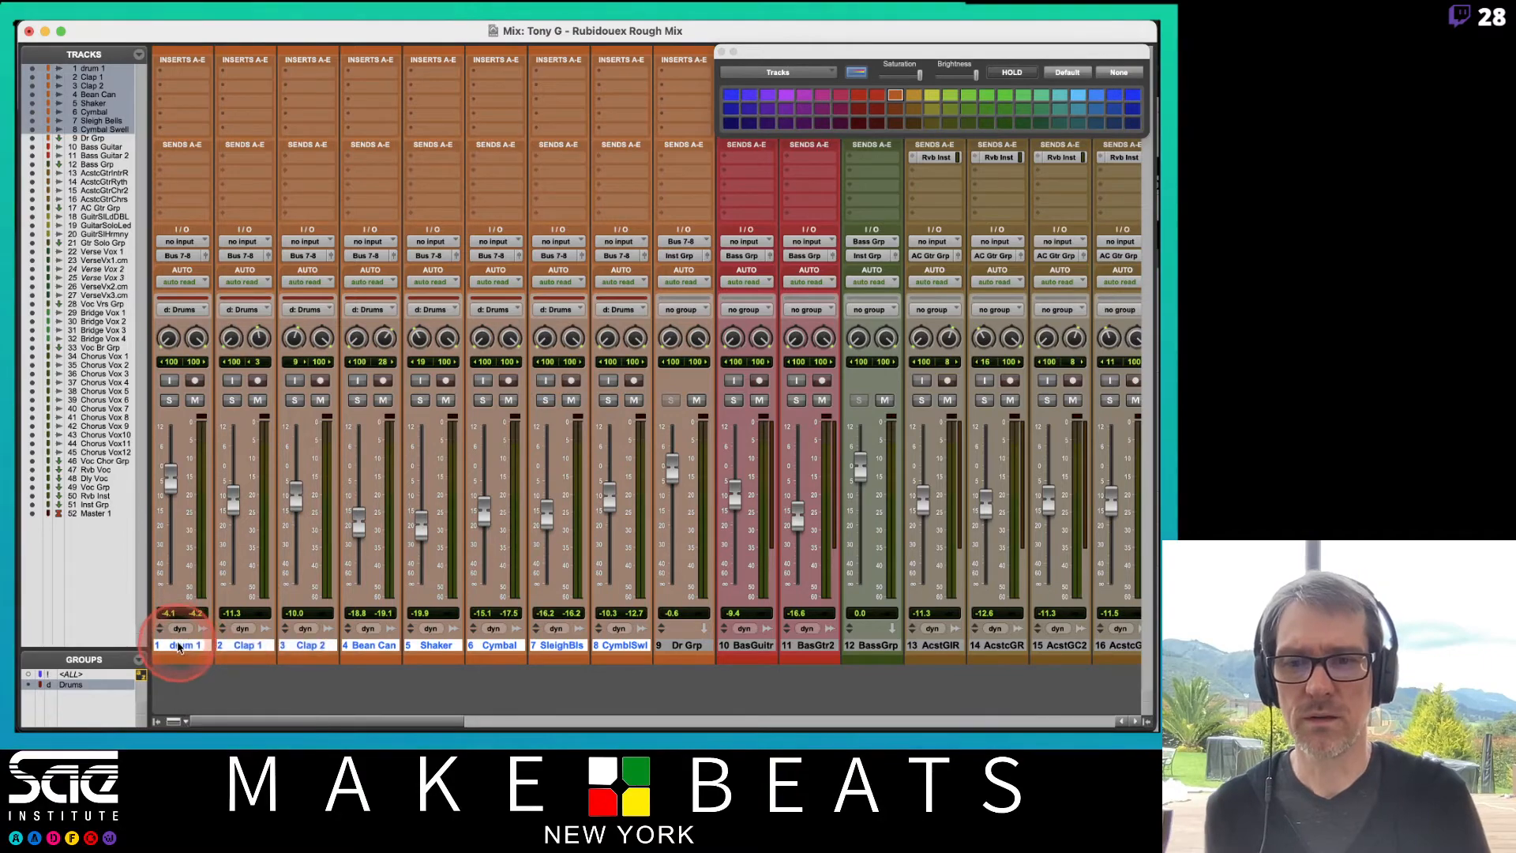
left_click(178, 646, "alt")
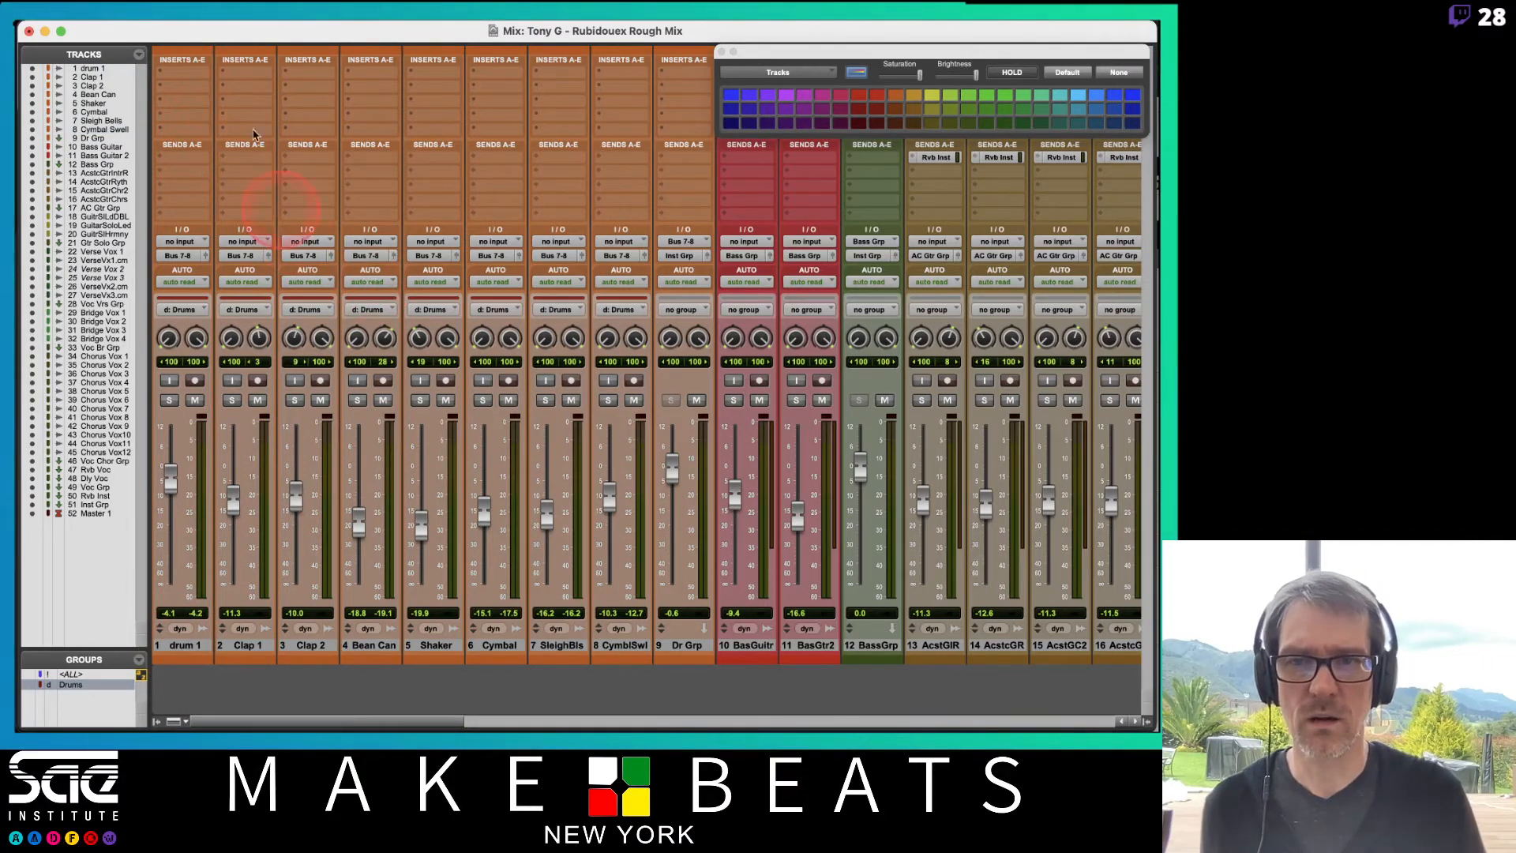
left_click(192, 76)
mouse_move(235, 73)
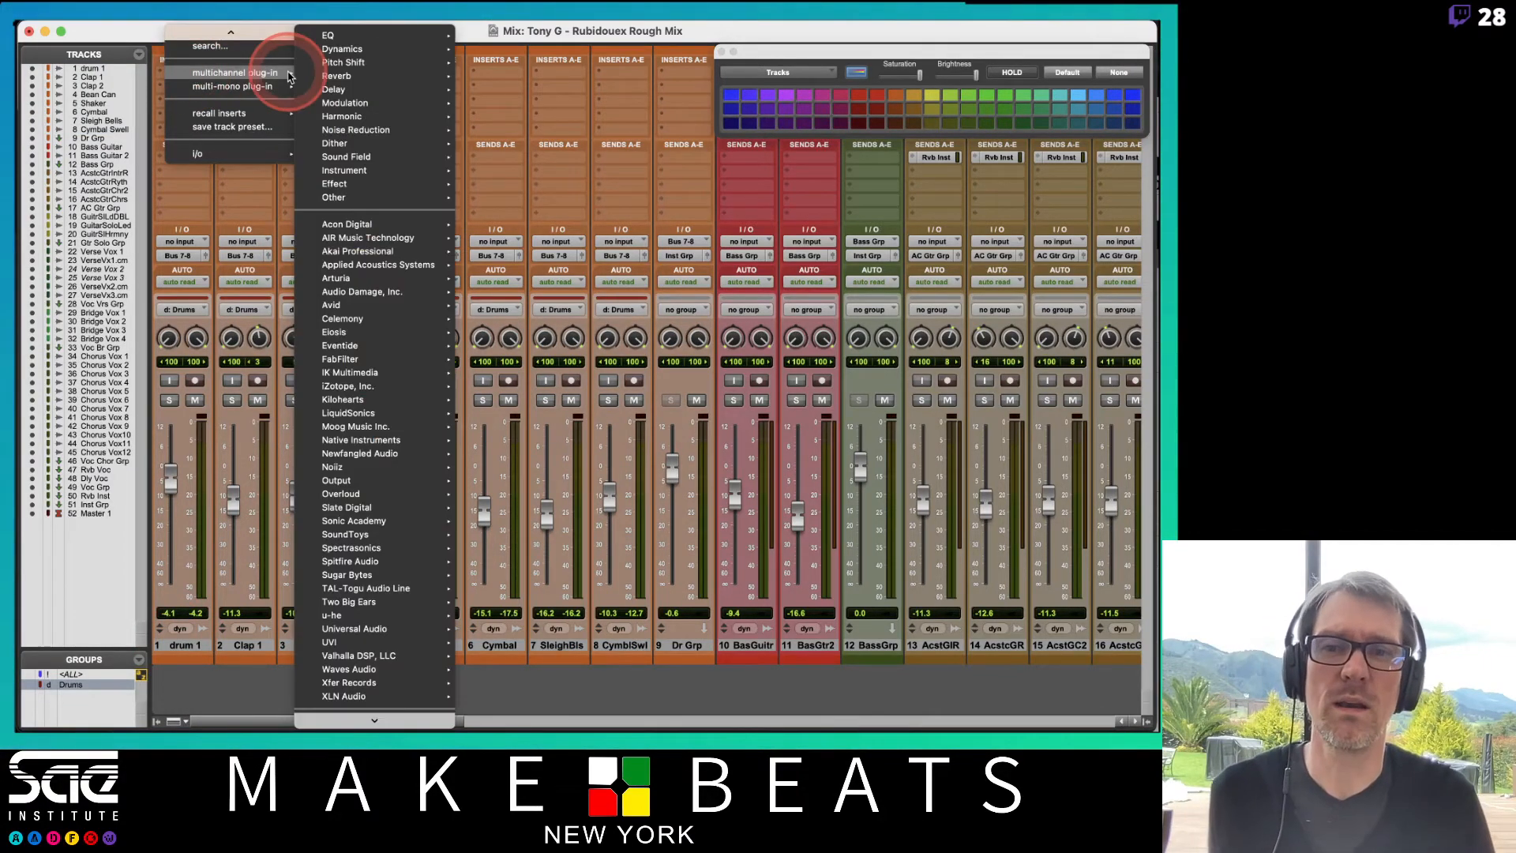
mouse_move(371, 35)
left_click(546, 116)
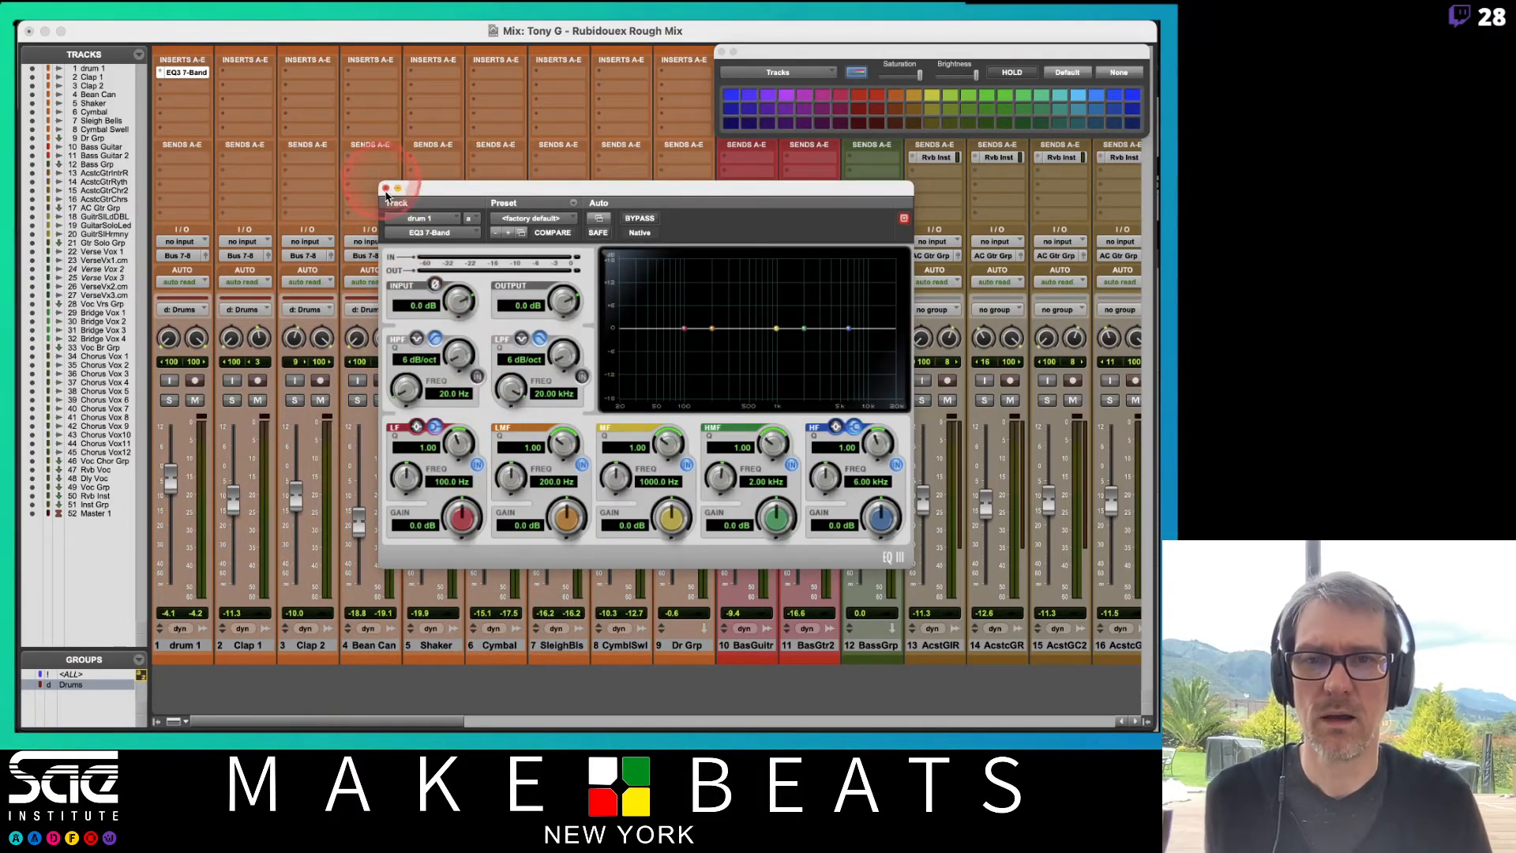
left_click(386, 189)
Step: Insert a multichannel Dyn3 Compressor/Limiter on Clap 2's first insert slot and close its plug-in window
left_click(433, 645)
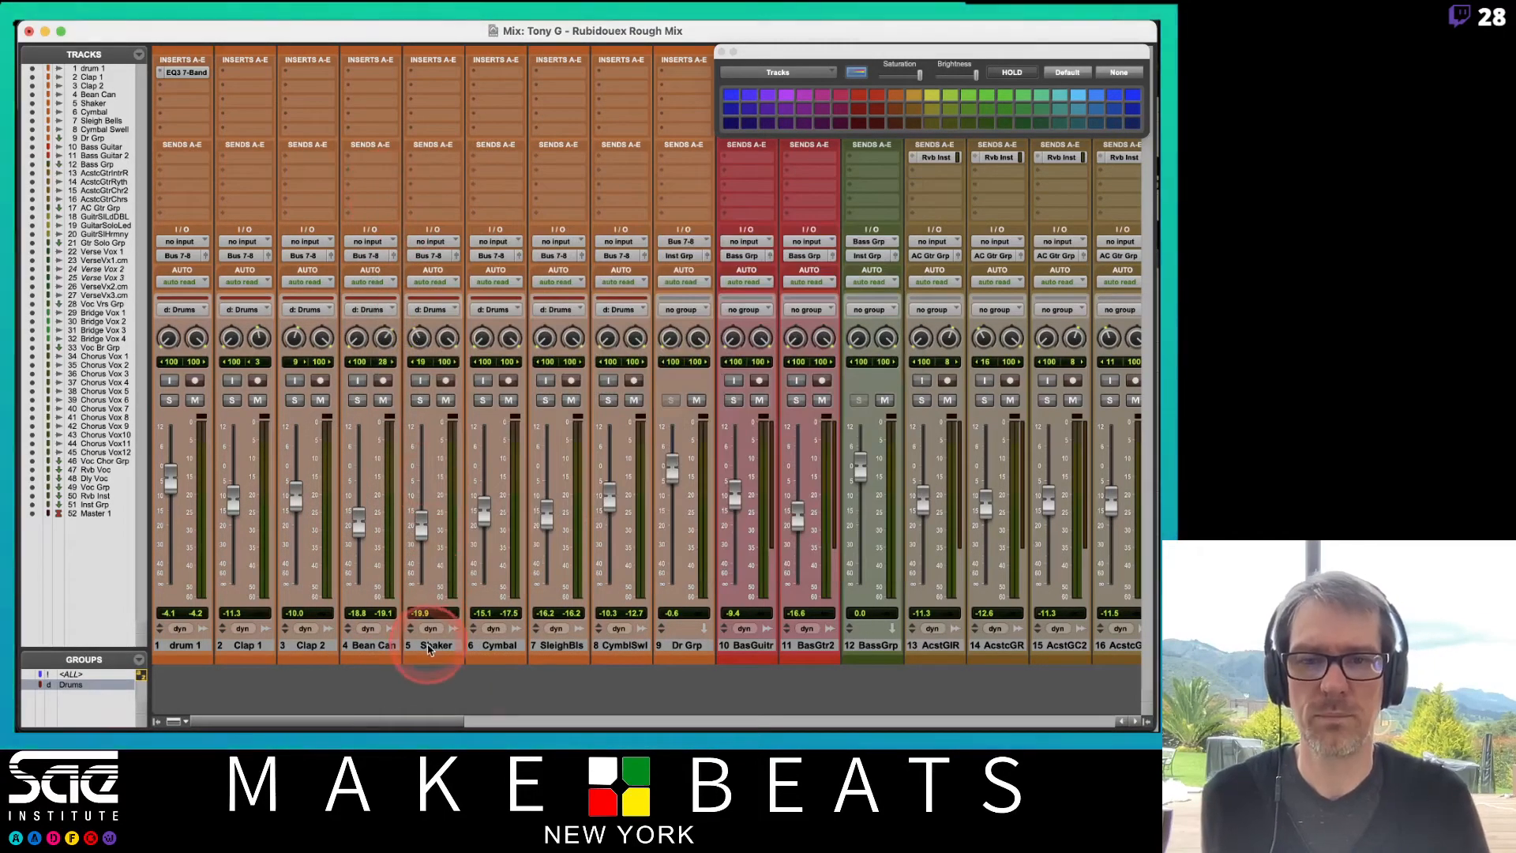
left_click(427, 79)
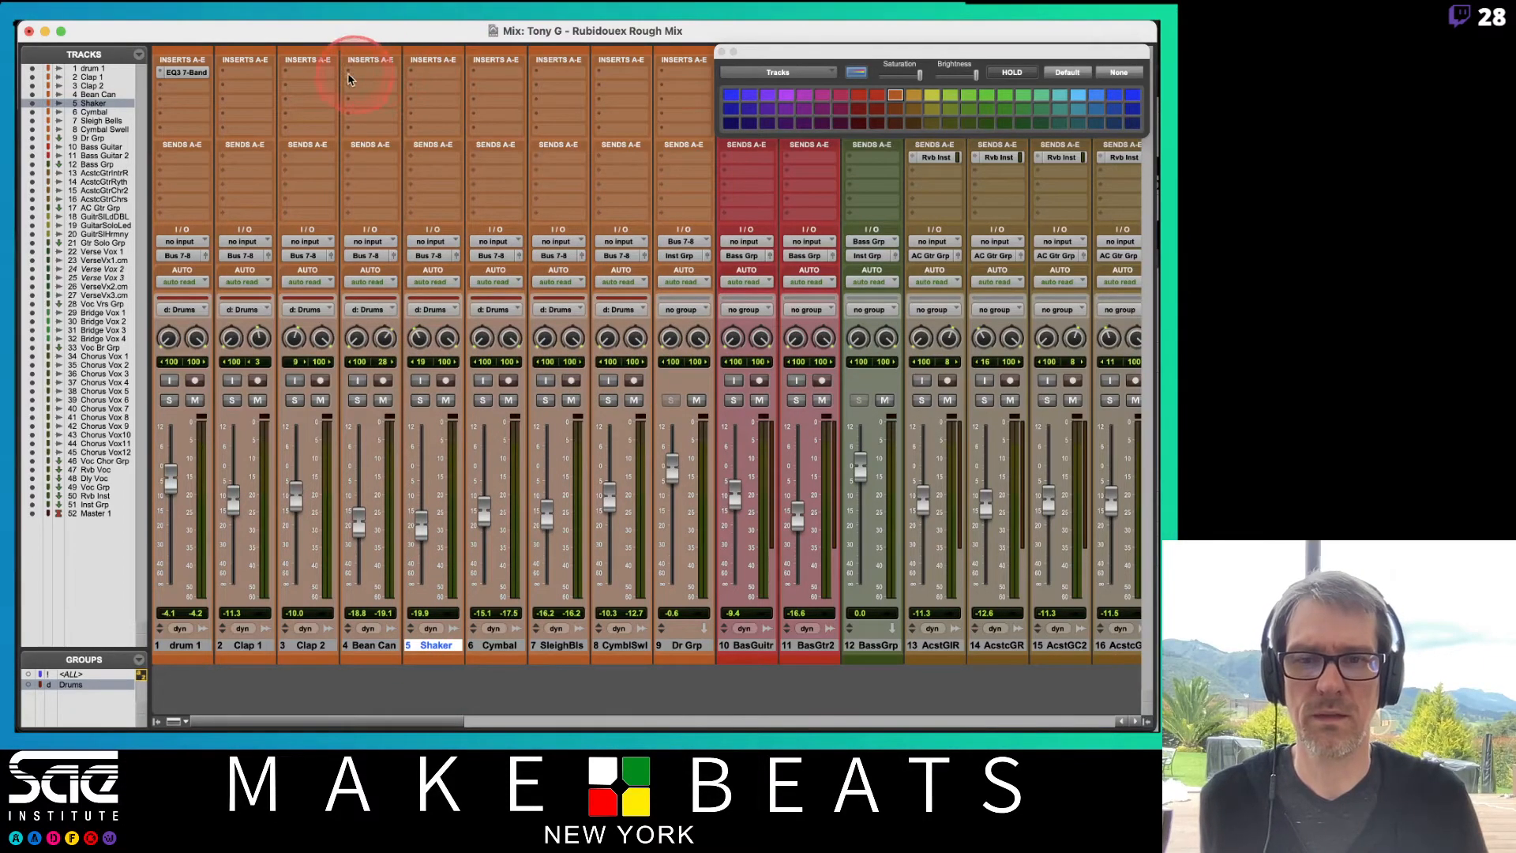
left_click(320, 69)
mouse_move(320, 75)
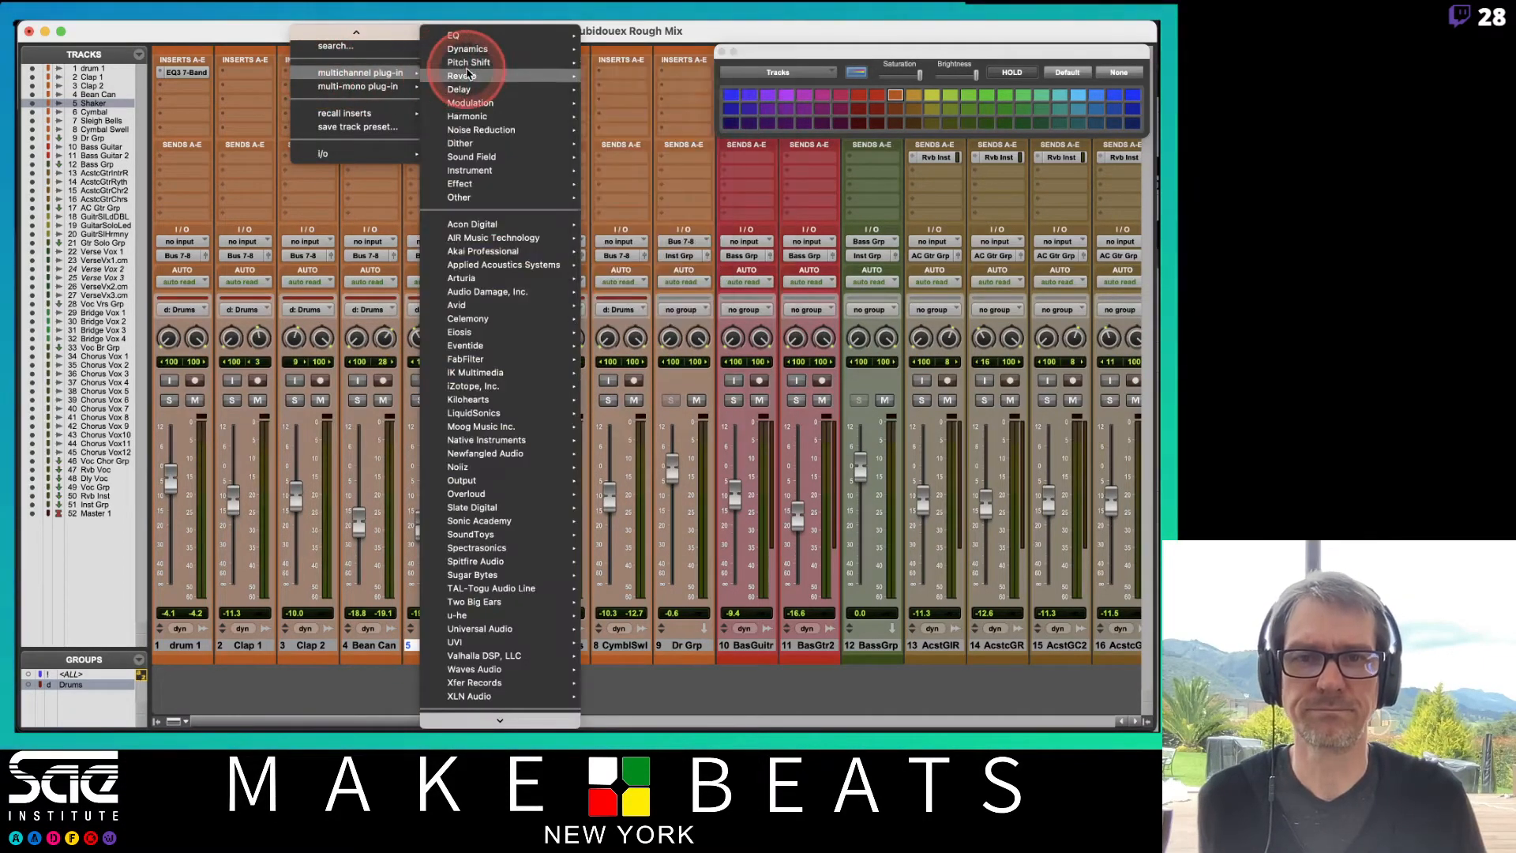
mouse_move(496, 50)
left_click(667, 116)
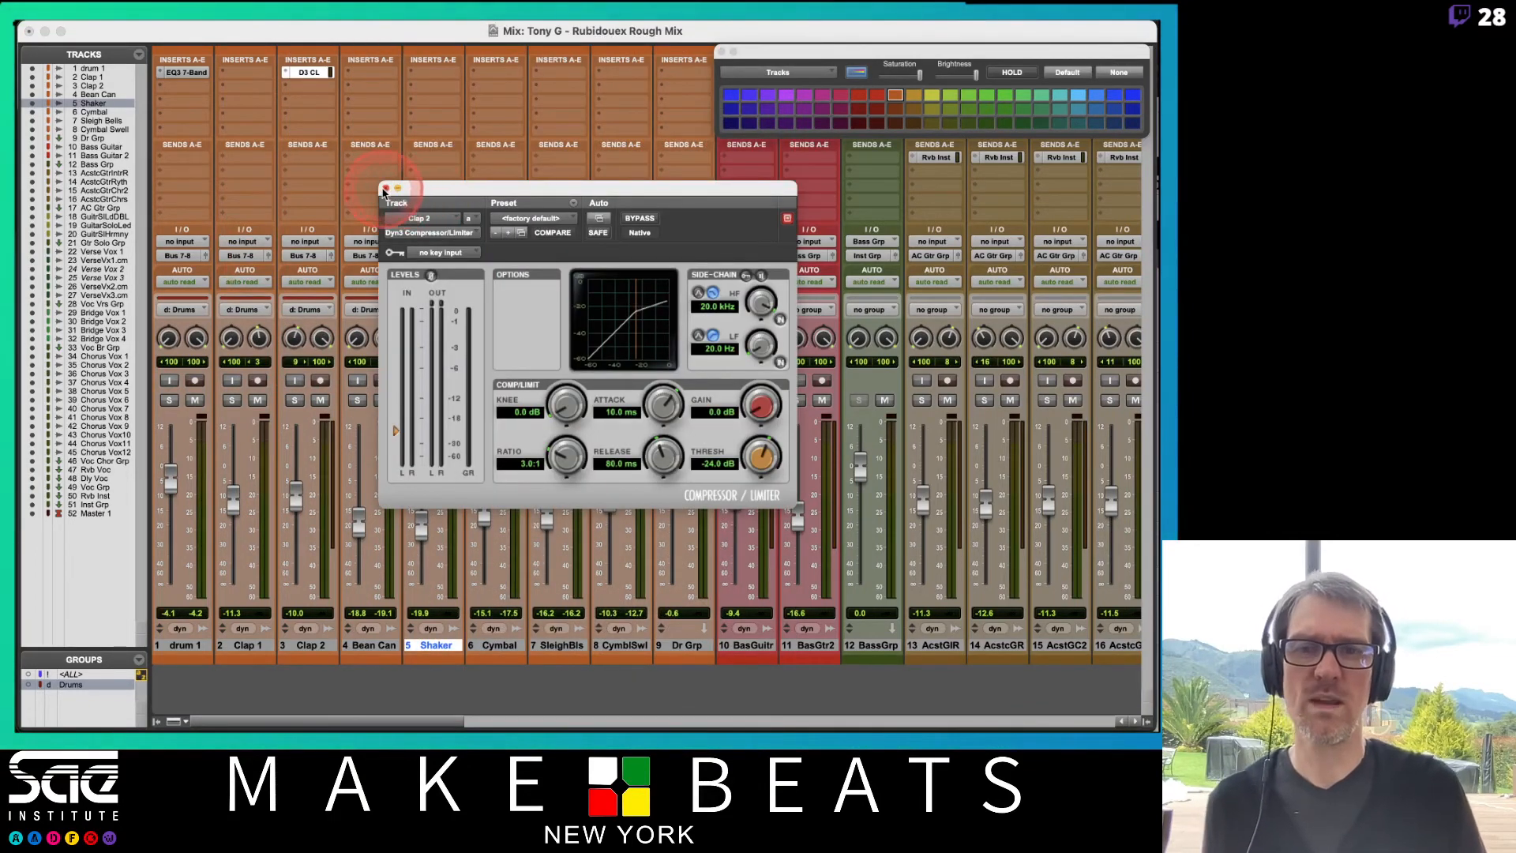
left_click(386, 189)
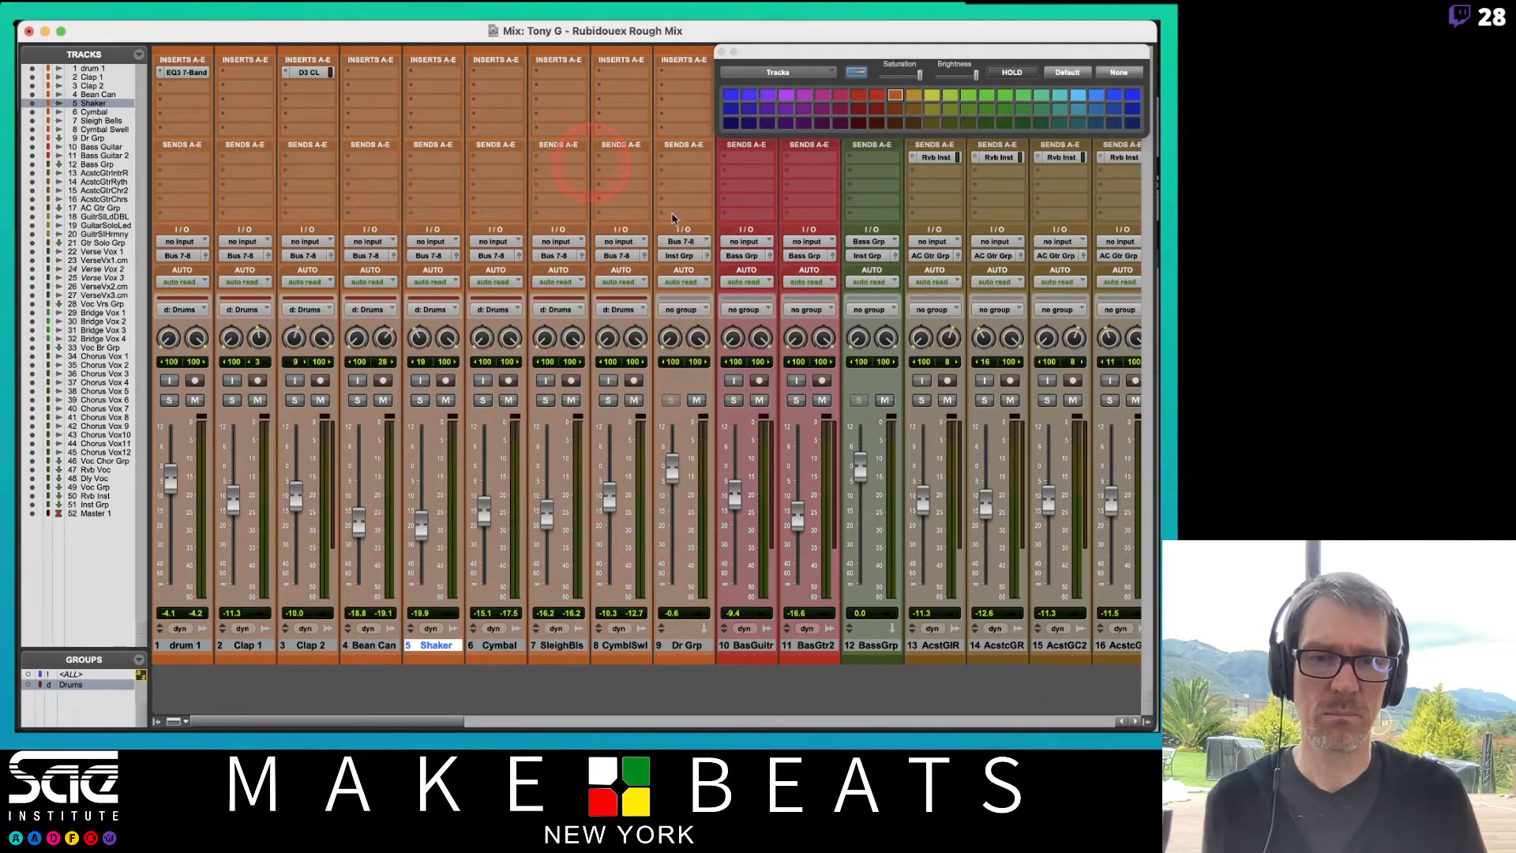
Step: Insert a stereo EQ3 7-Band on the third insert slot of Dr Grp and close its plug-in window
left_click(692, 649)
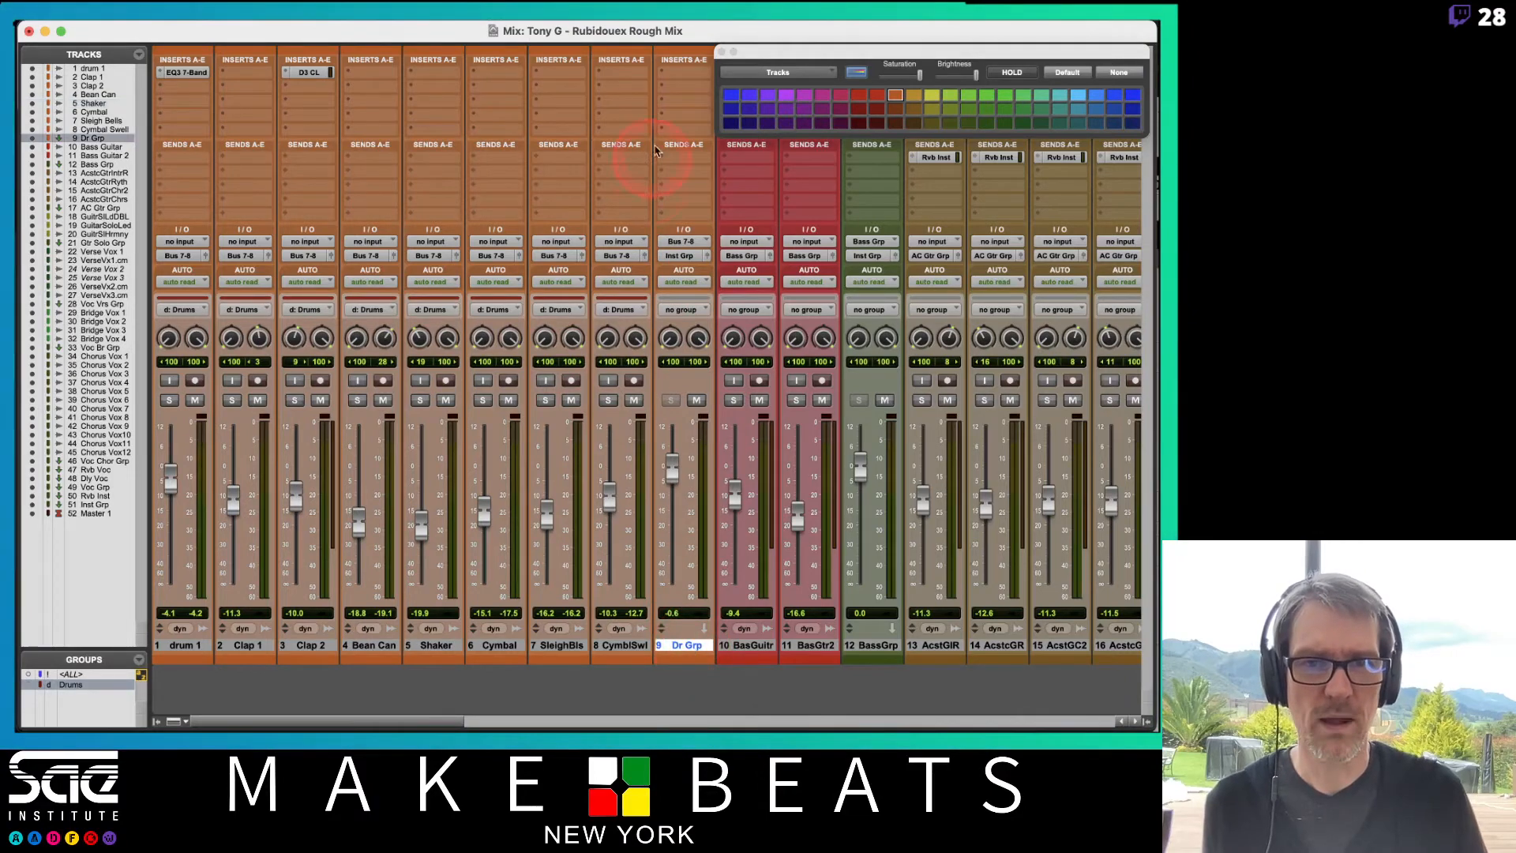
left_click(691, 98)
mouse_move(787, 107)
mouse_move(837, 36)
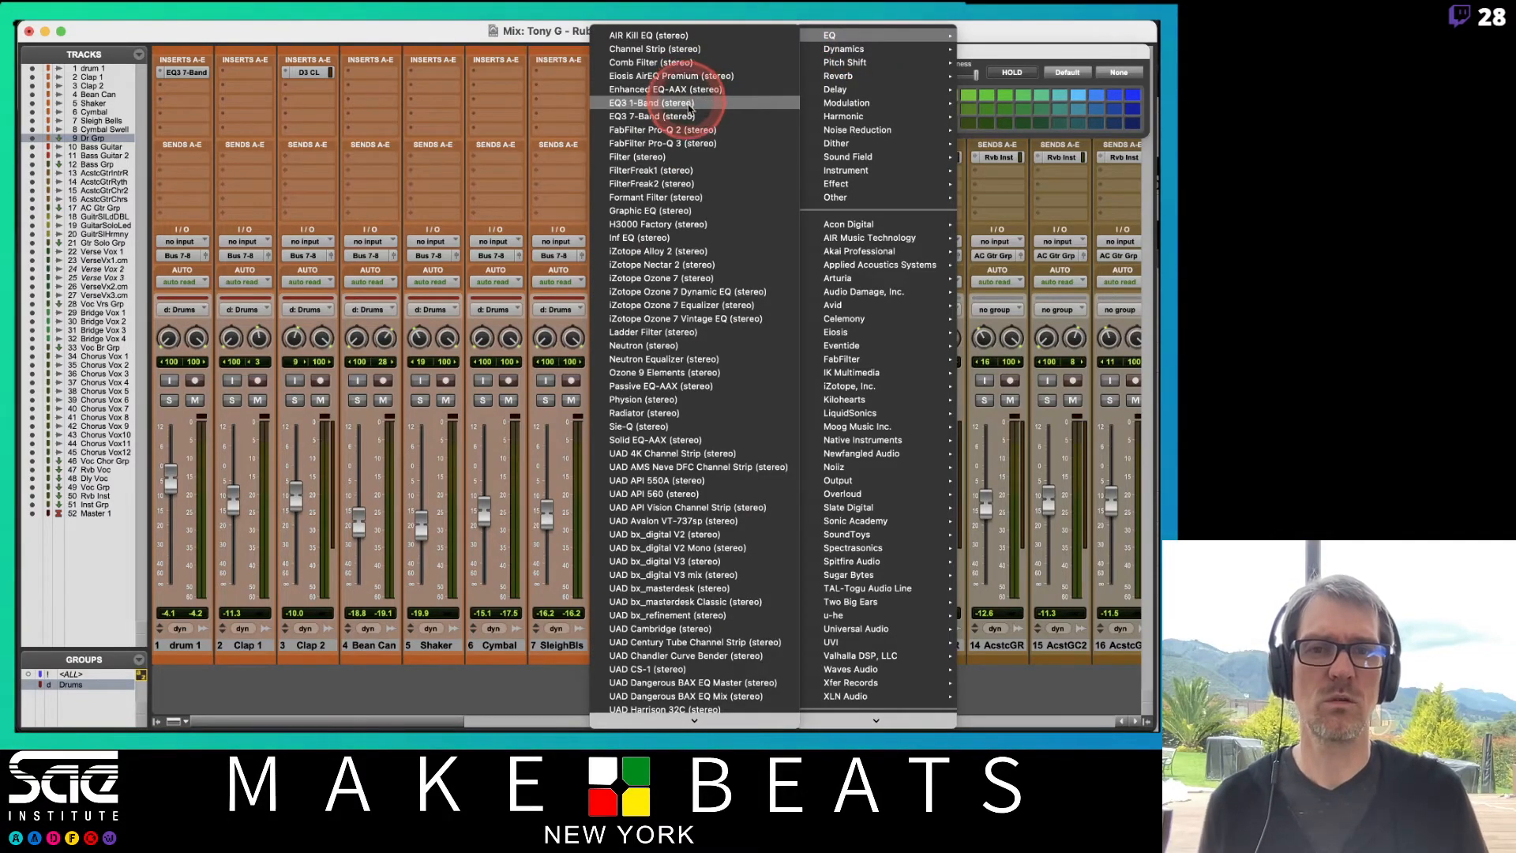
left_click(691, 116)
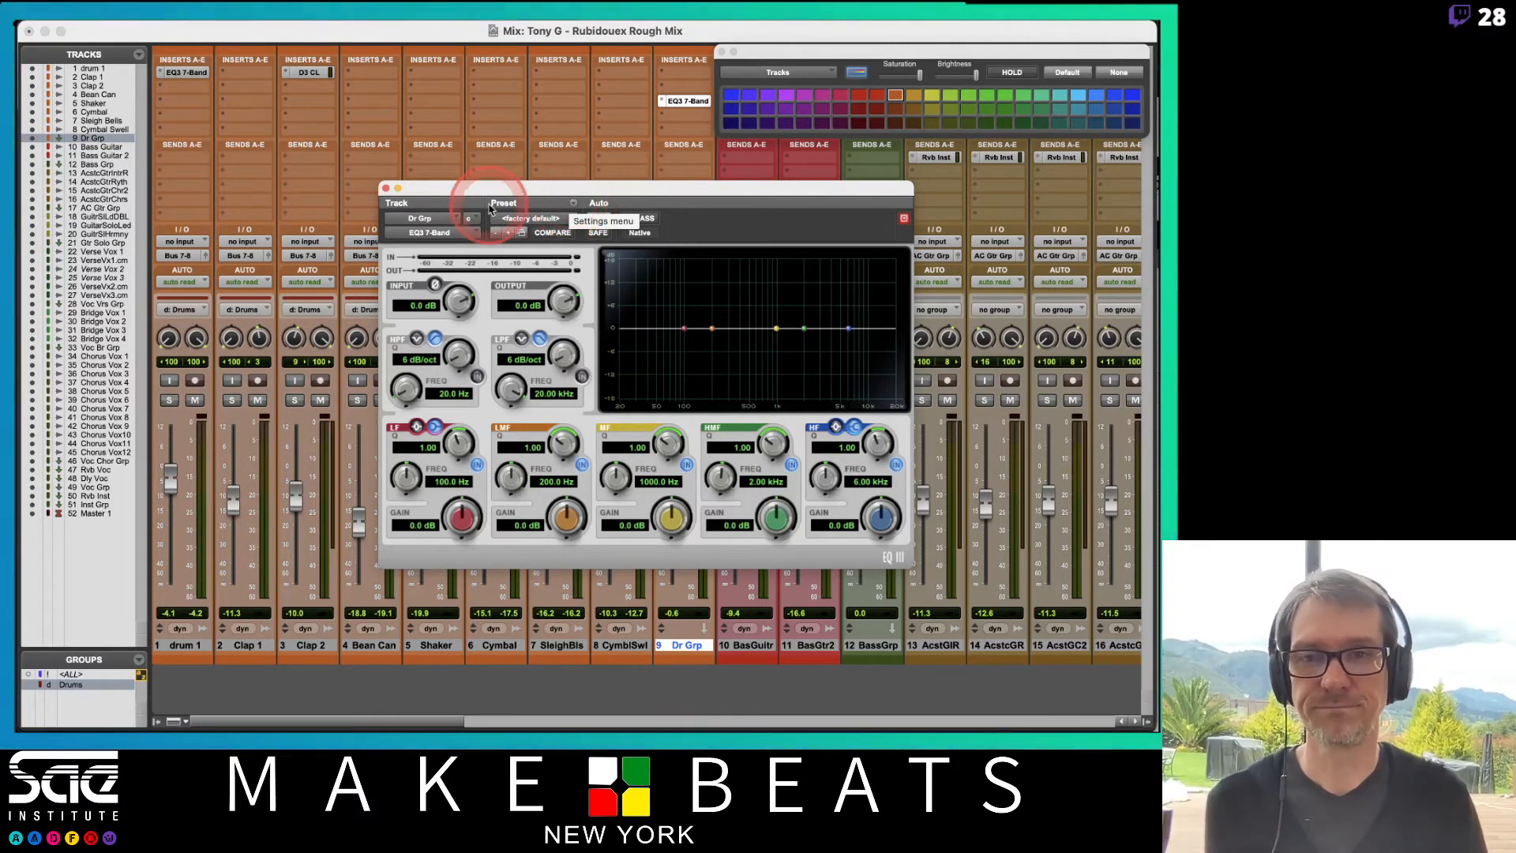
left_click(385, 188)
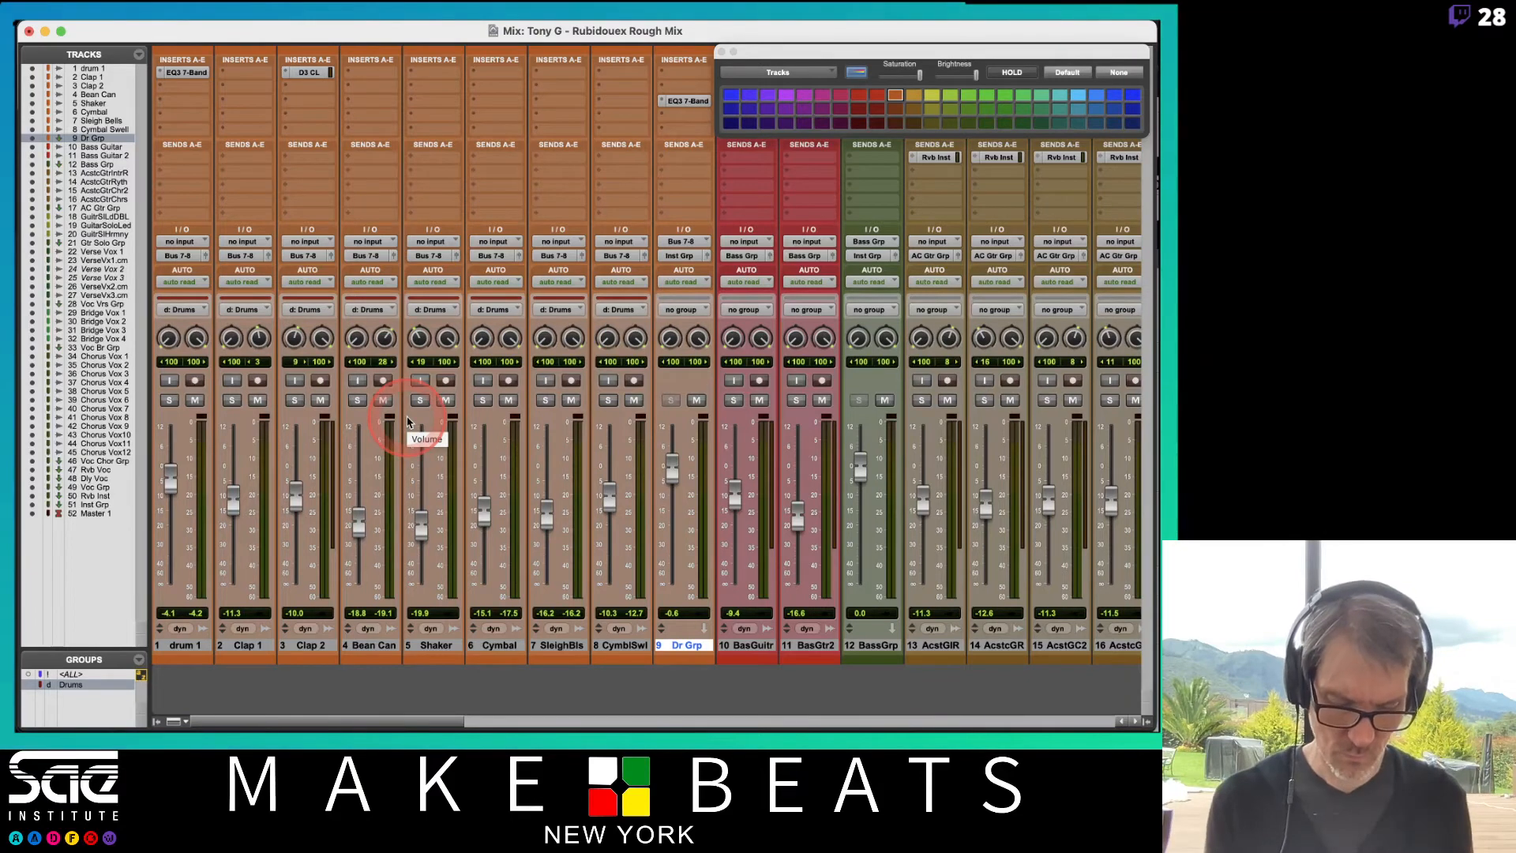
Step: Delete two ranges across the grouped drum clips in the Edit window, about bars 44 to 53 and 92 to 109
key("super+equal")
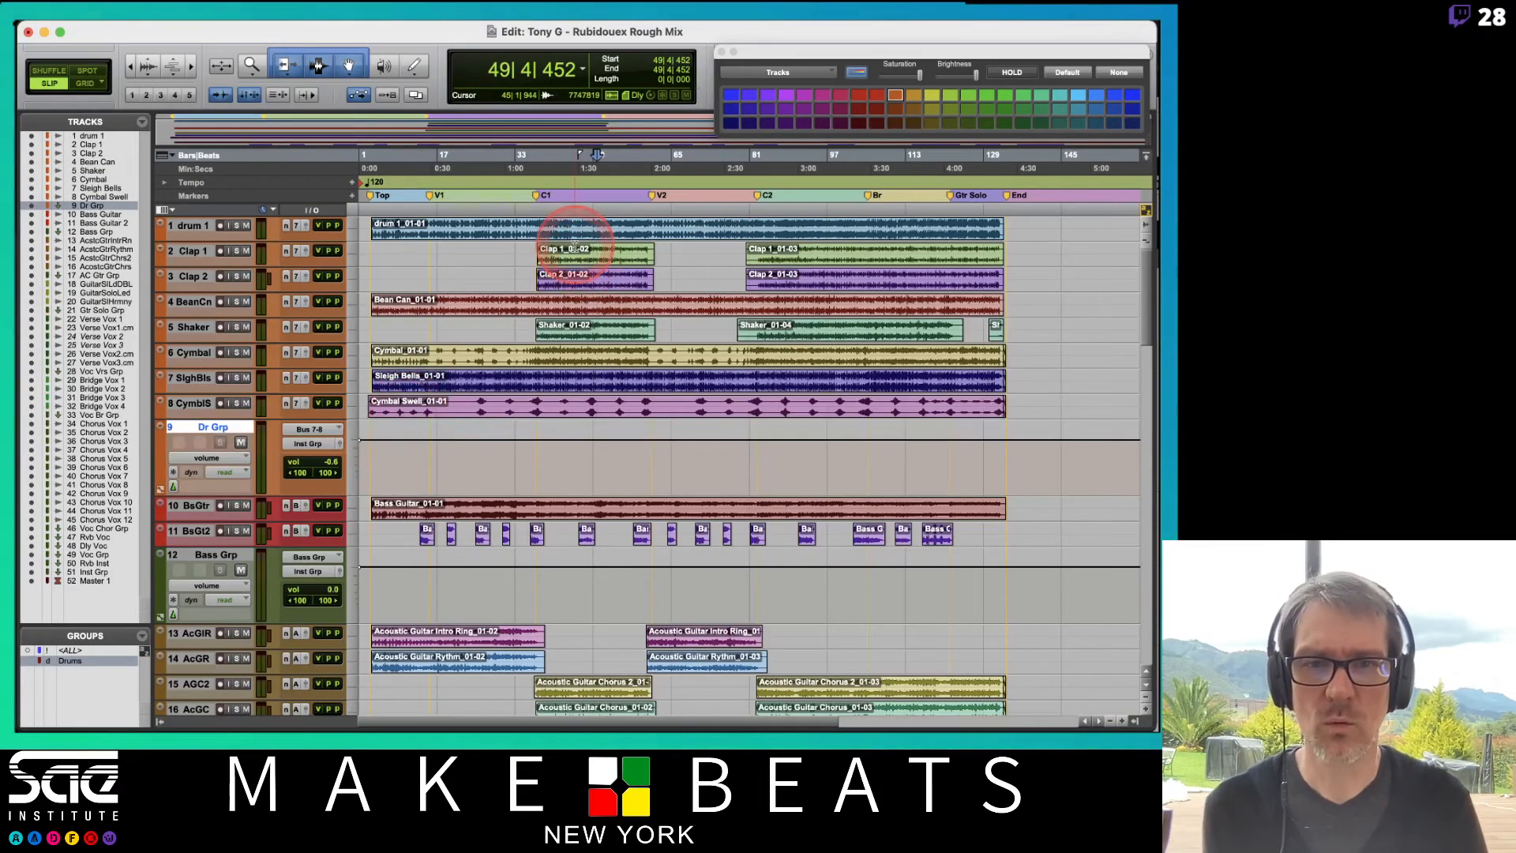
left_click_drag(575, 246, 618, 249)
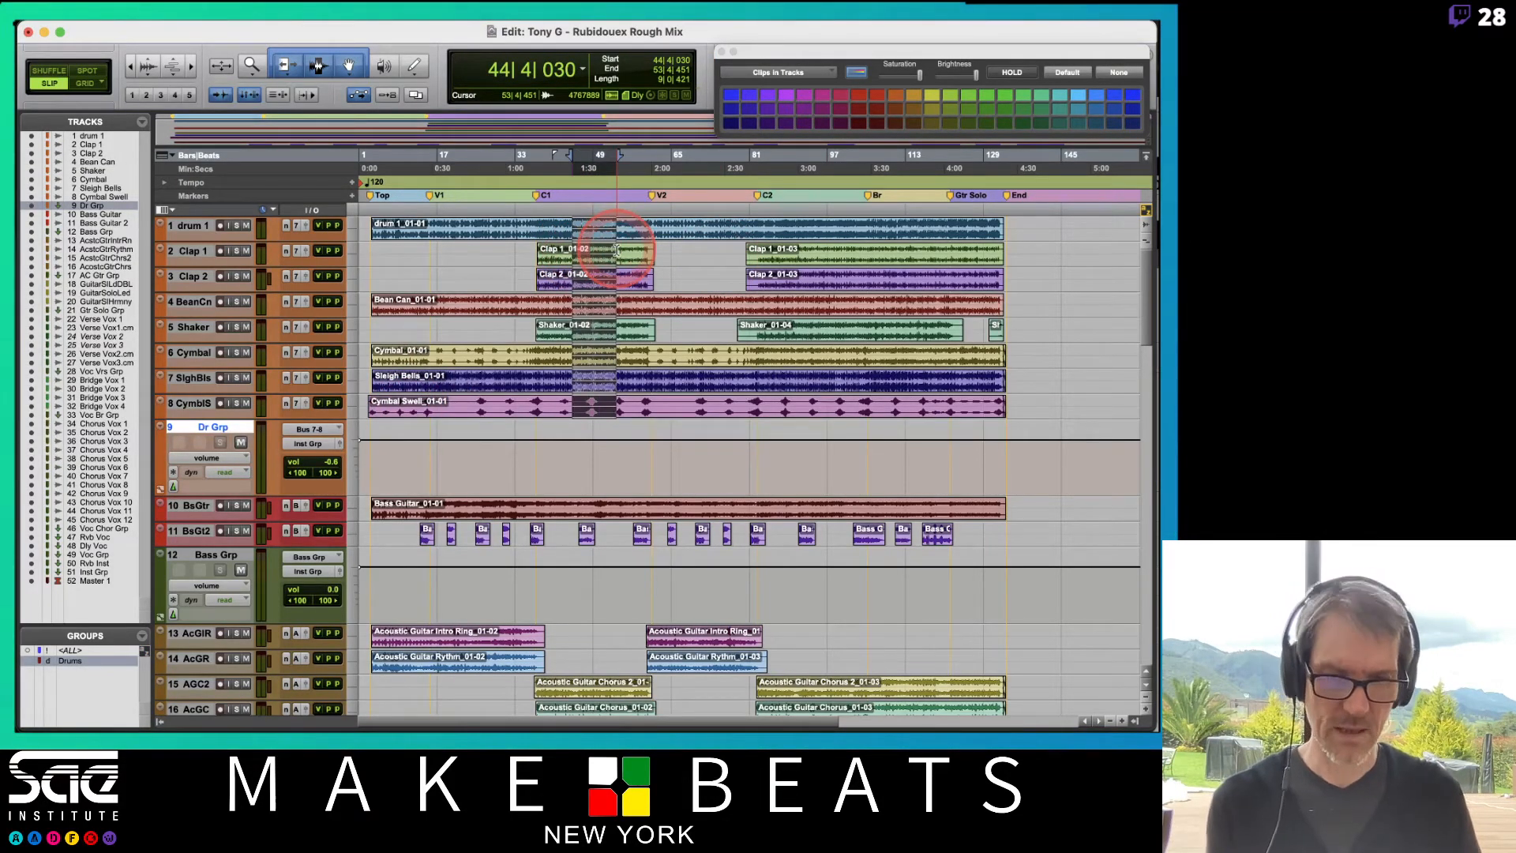
key("Delete")
left_click_drag(804, 251, 891, 253)
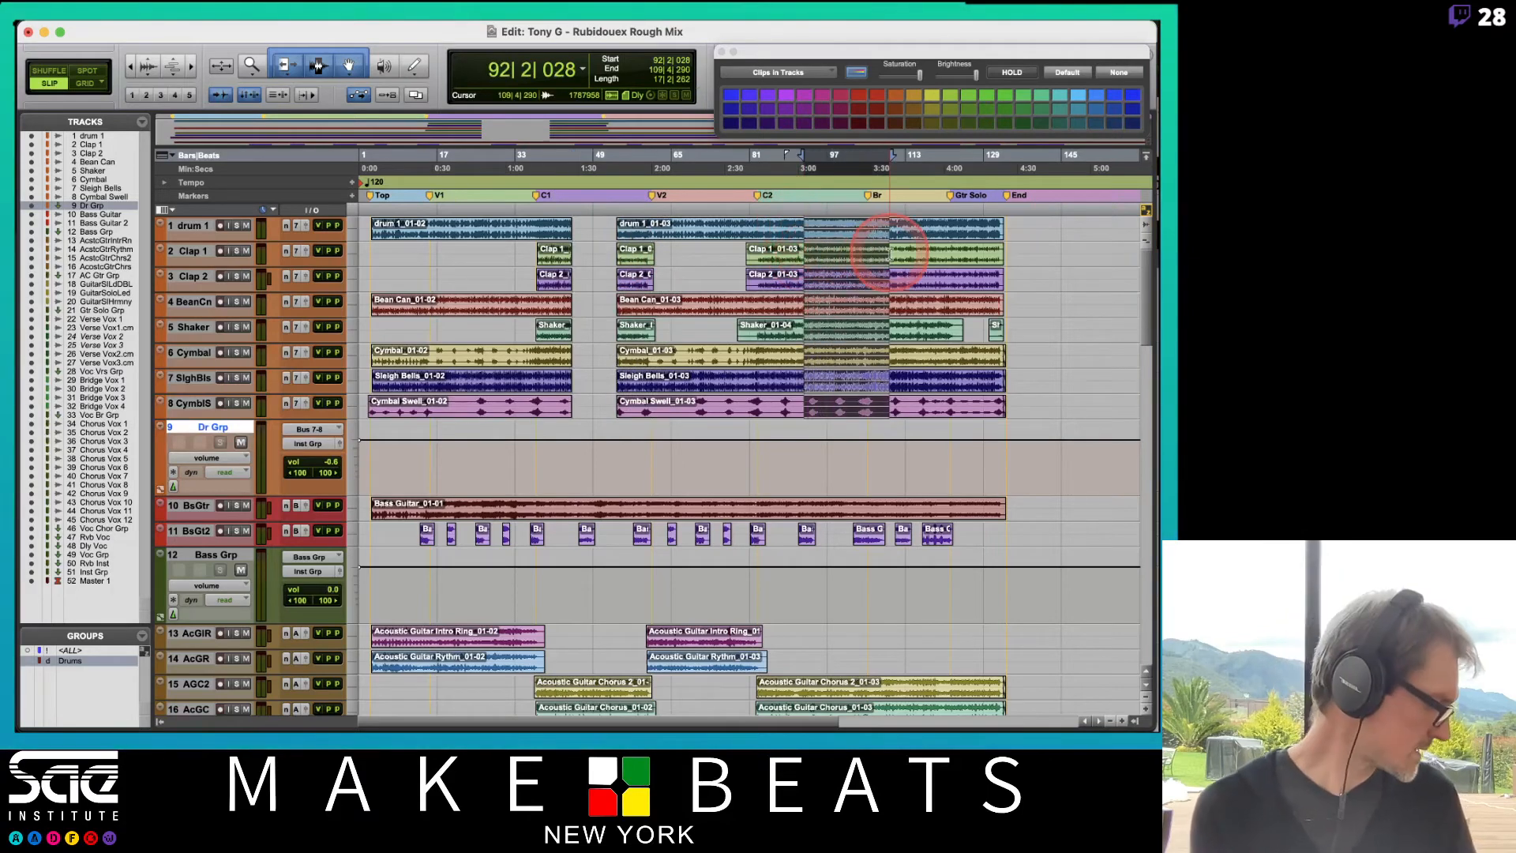
key("Delete")
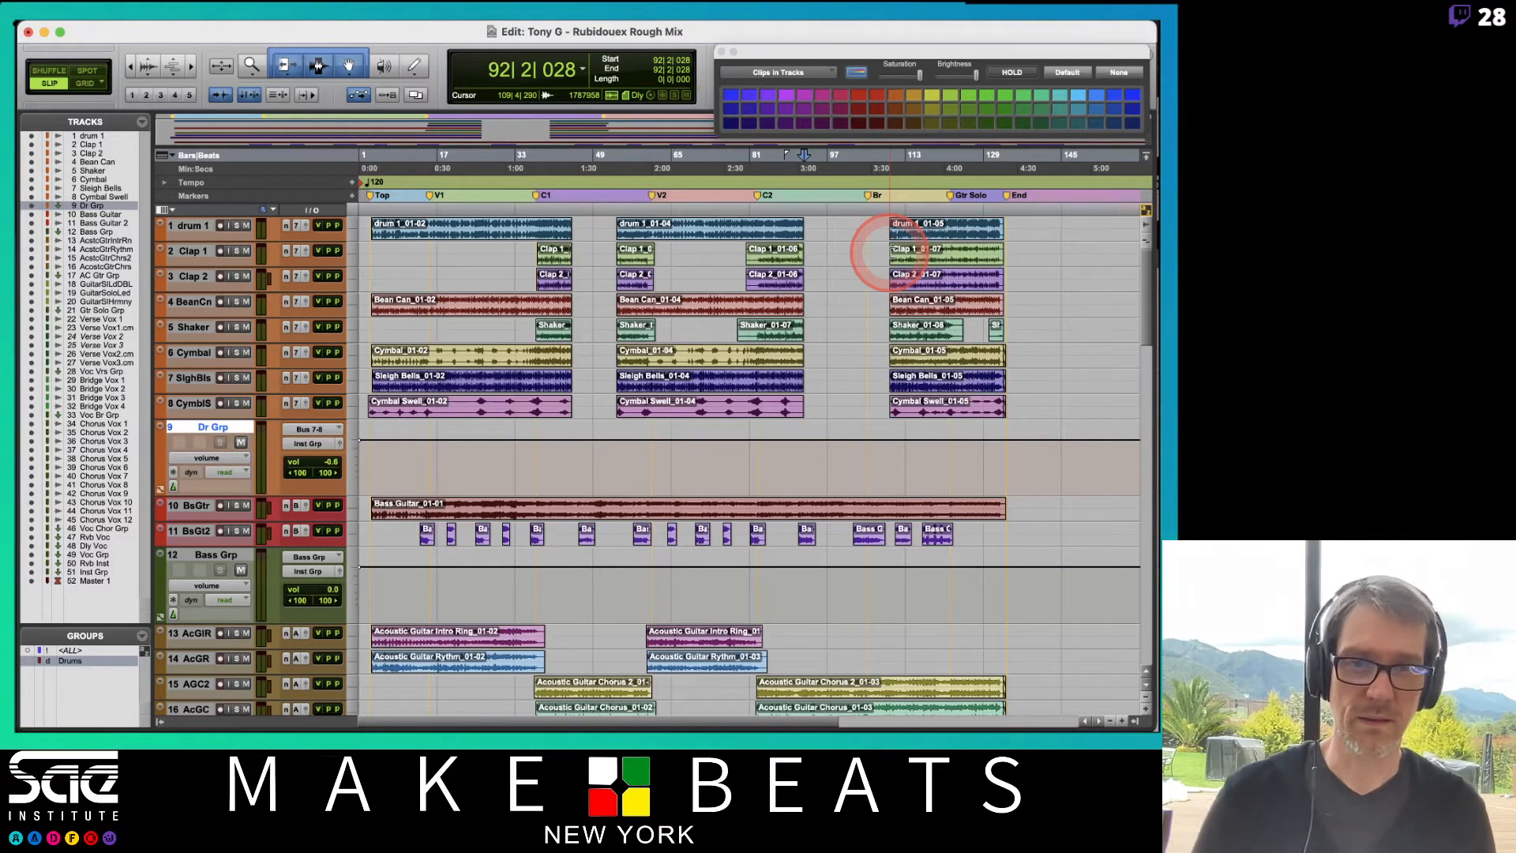
Step: Undo both drum clip deletions and place the edit cursor at about bar 69
key("super+z")
key("super+z")
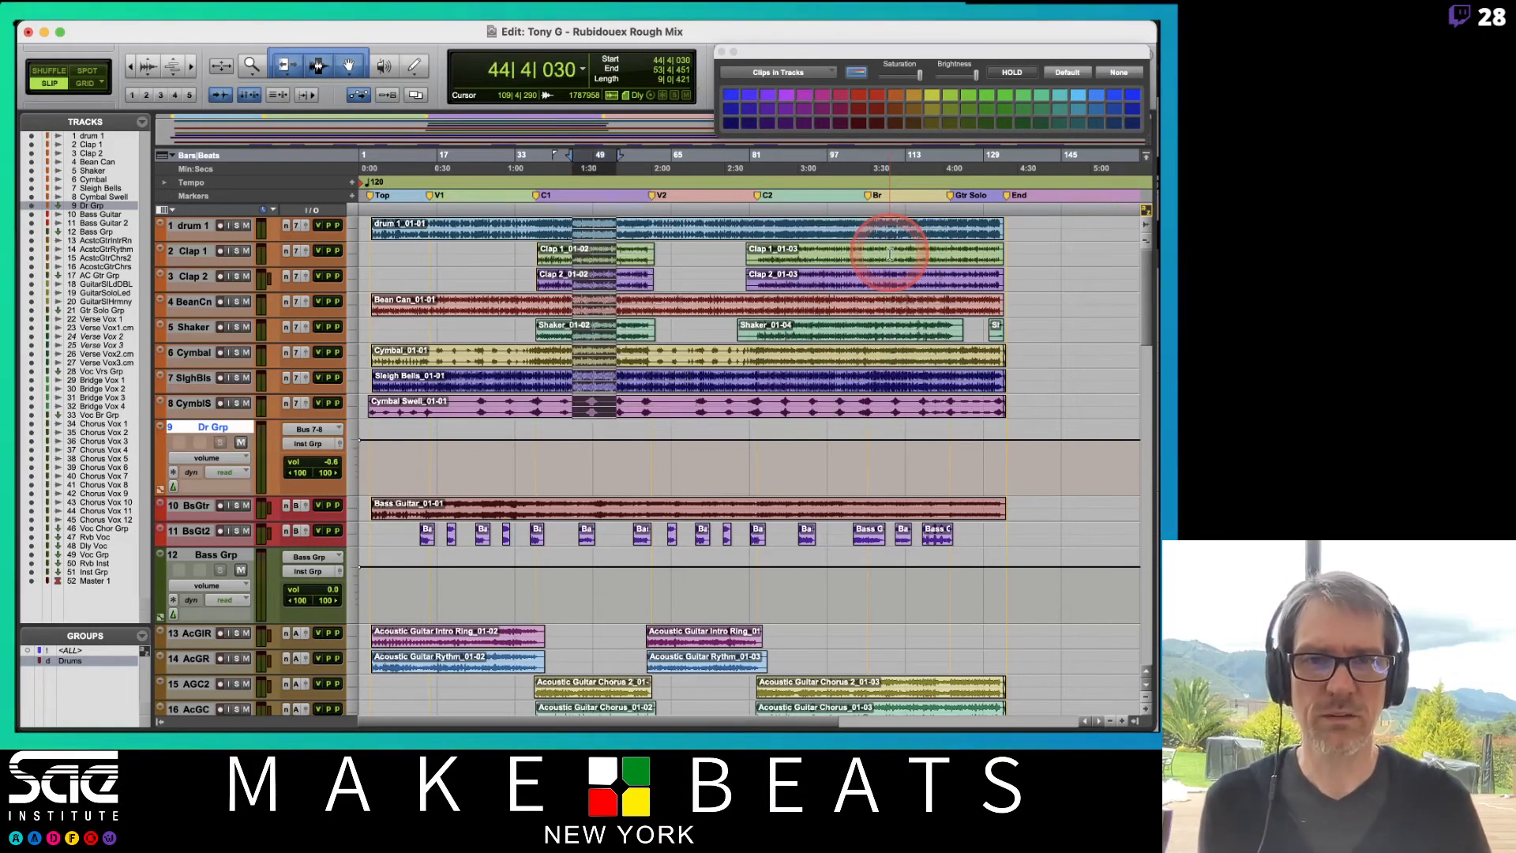
left_click(695, 252)
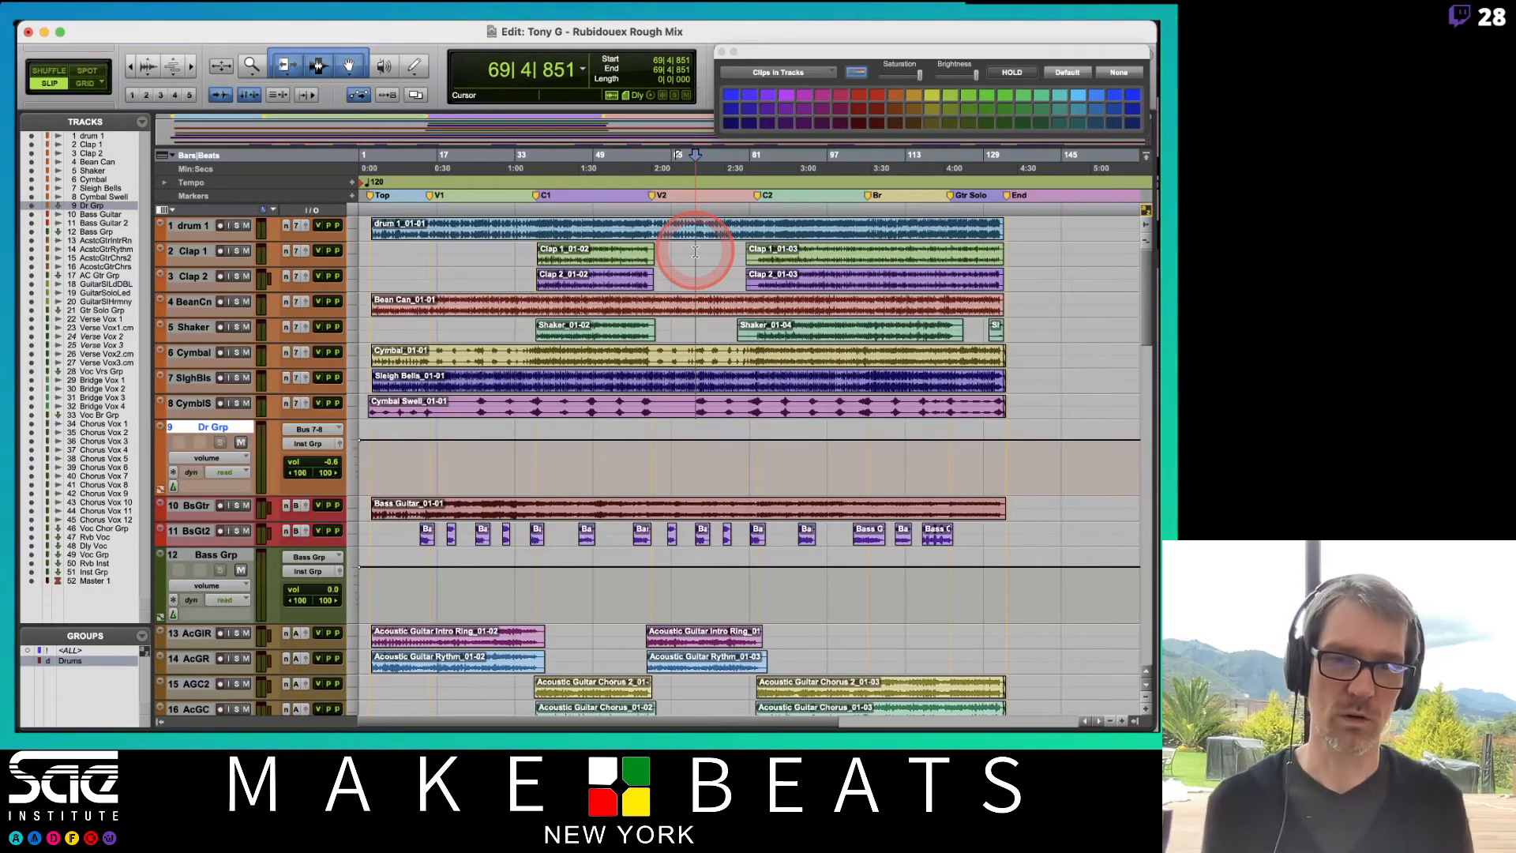
Step: Switch to Preview and review the Subgroup Mixing PDF pages on effects and subgroups, including reverb outside and inside the group
key("super+Tab")
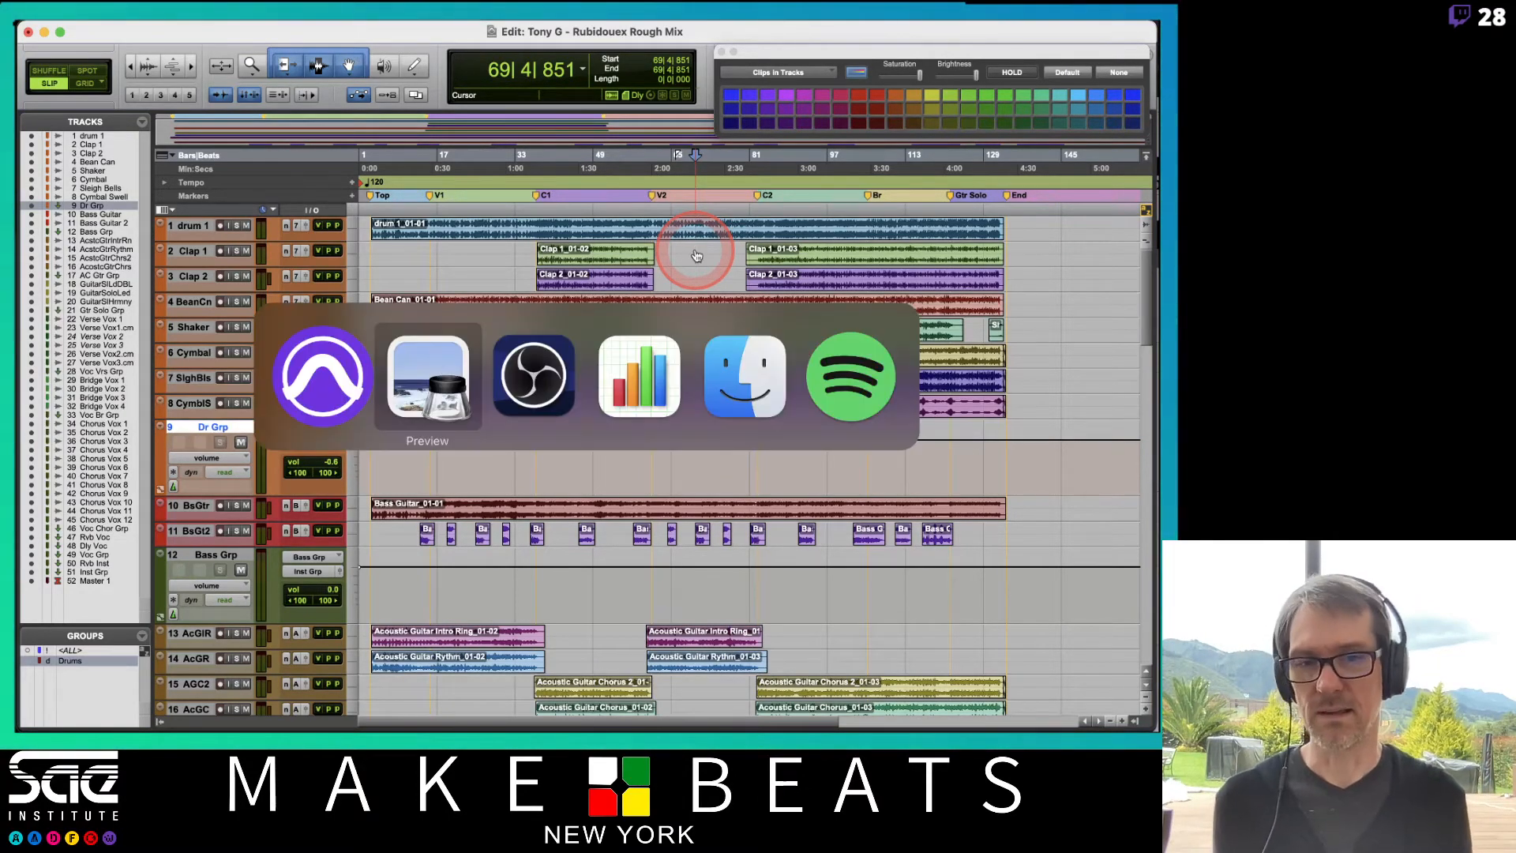
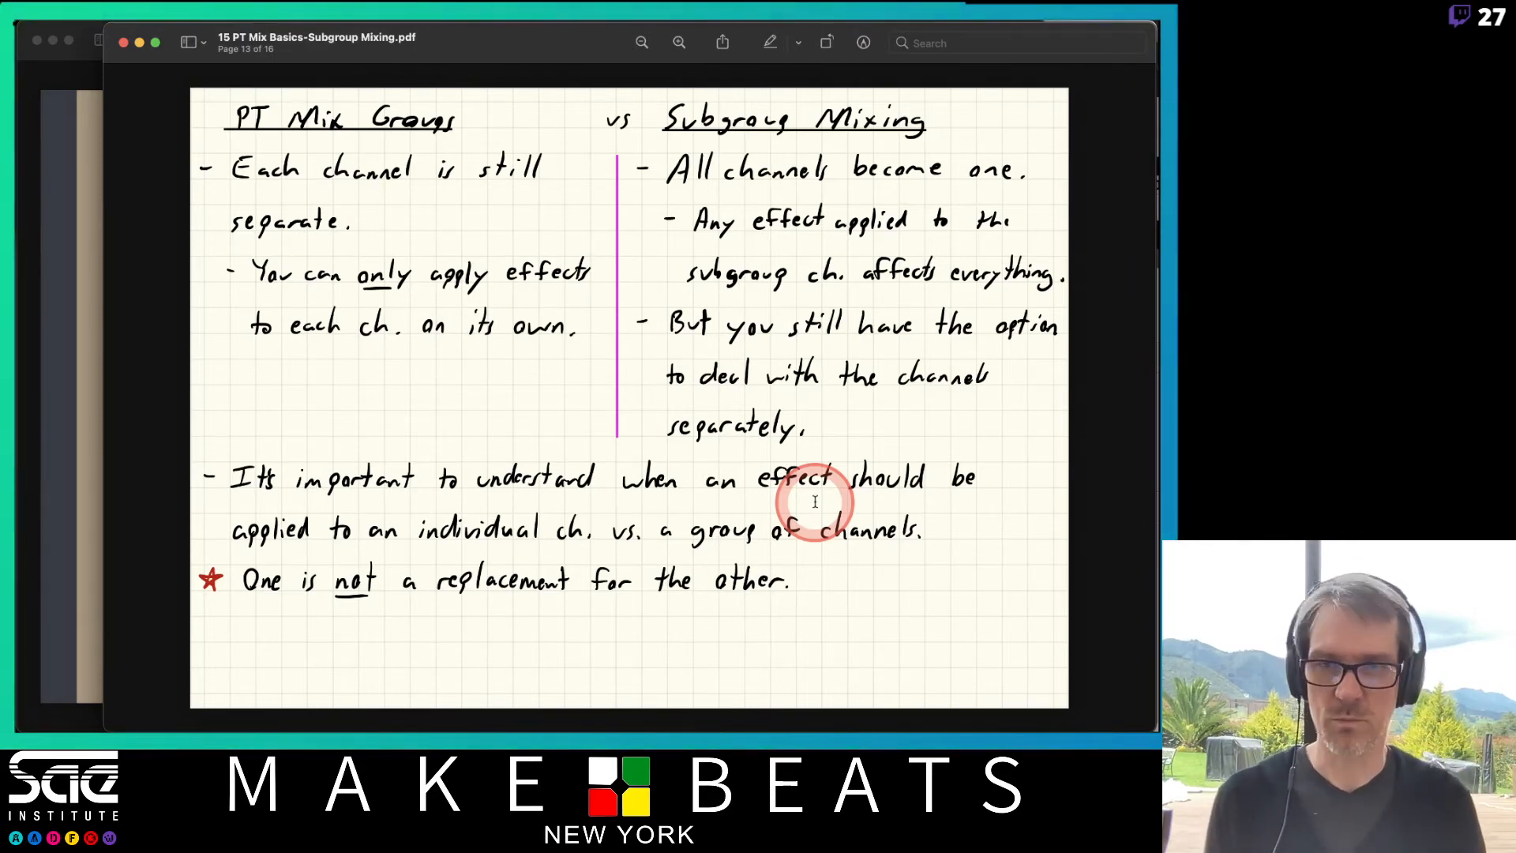
key("Down")
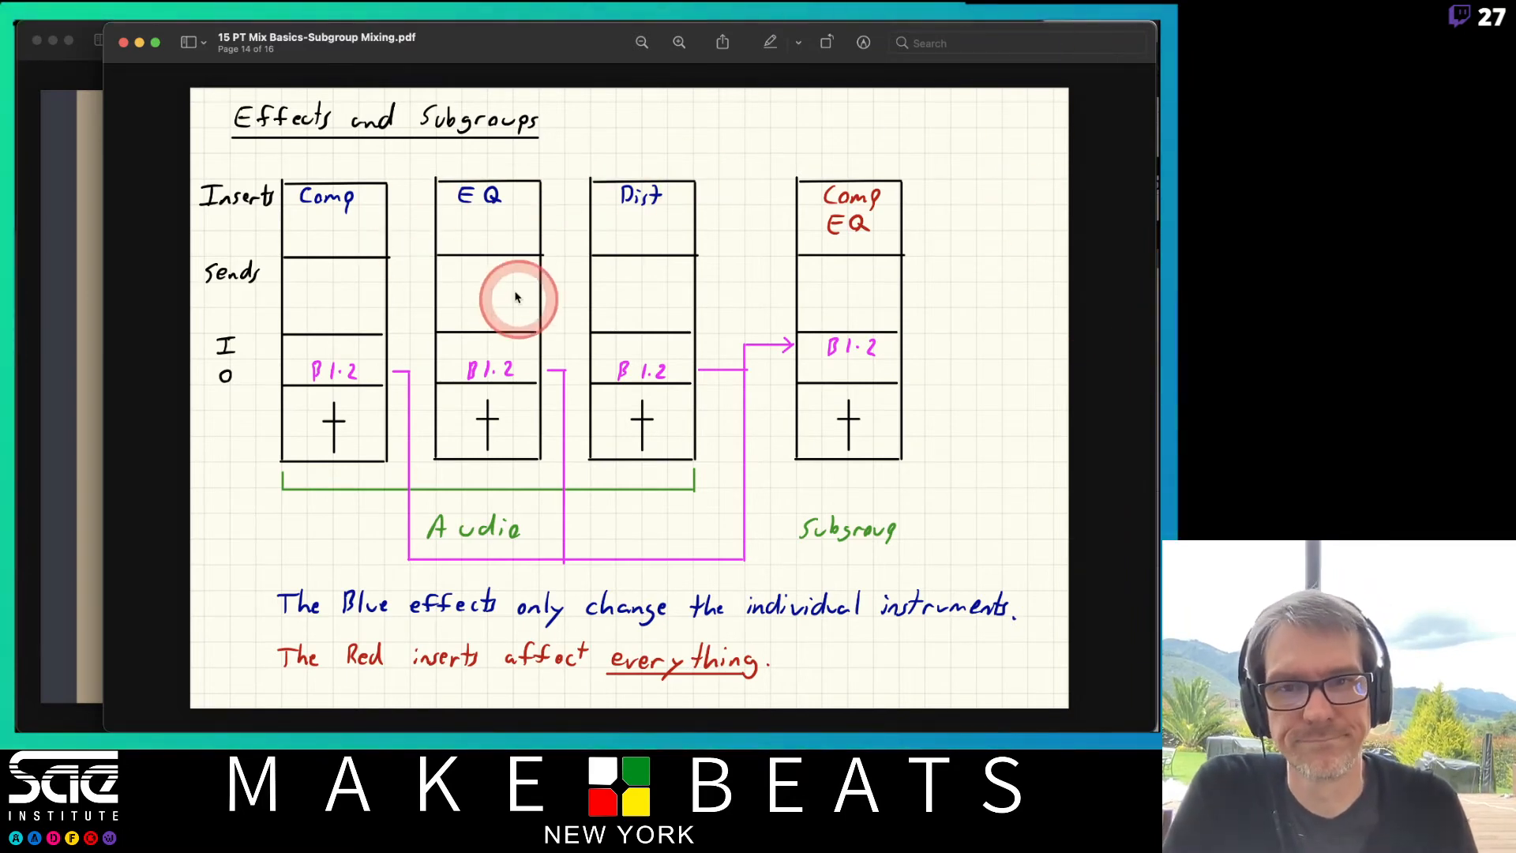
key("Right")
key("Right")
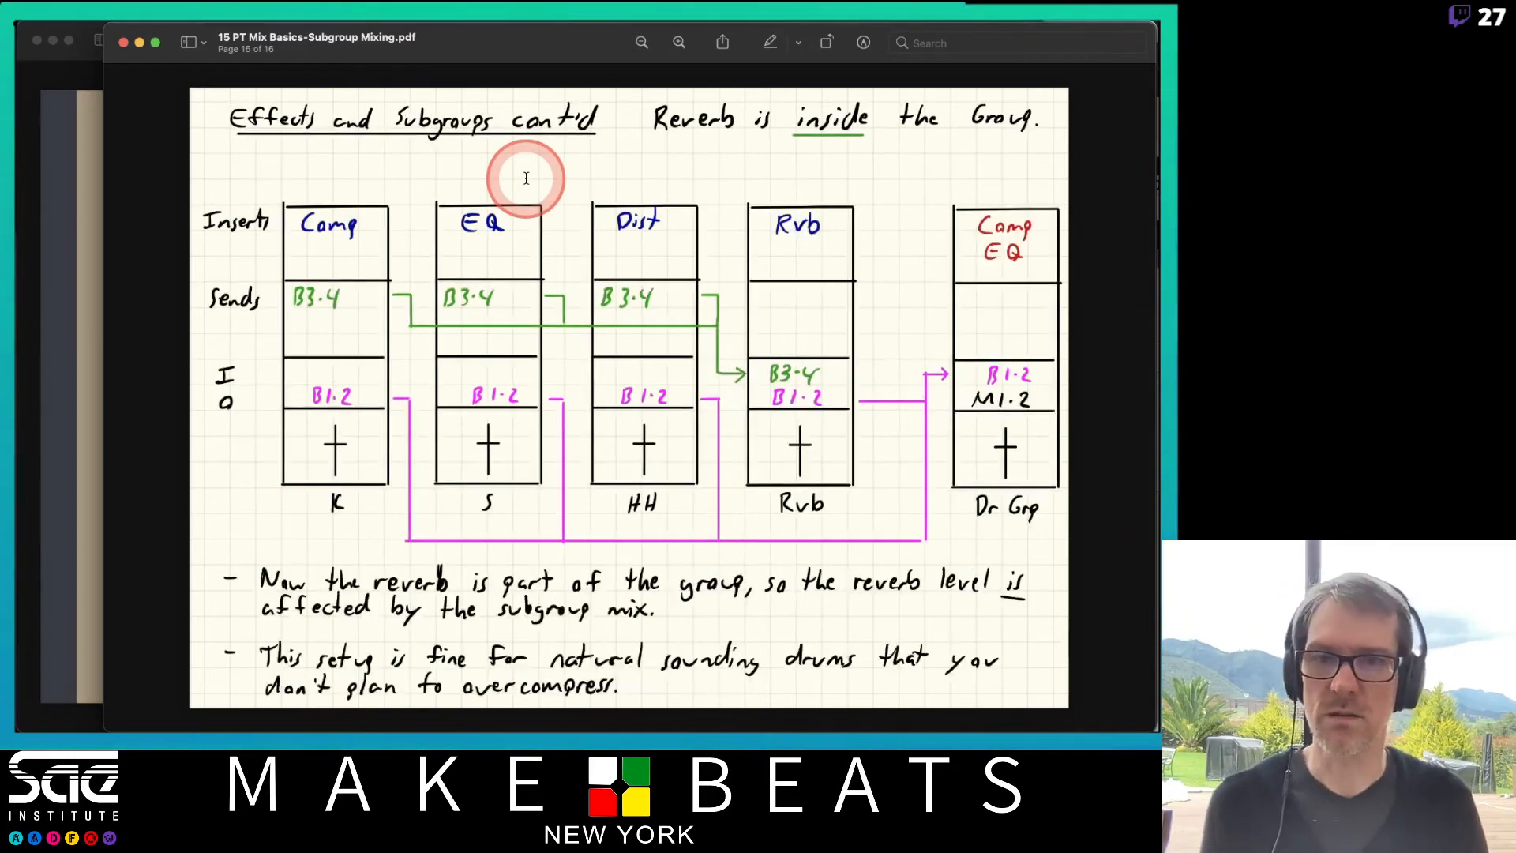
key("Left")
key("Right")
key("Left")
key("Left")
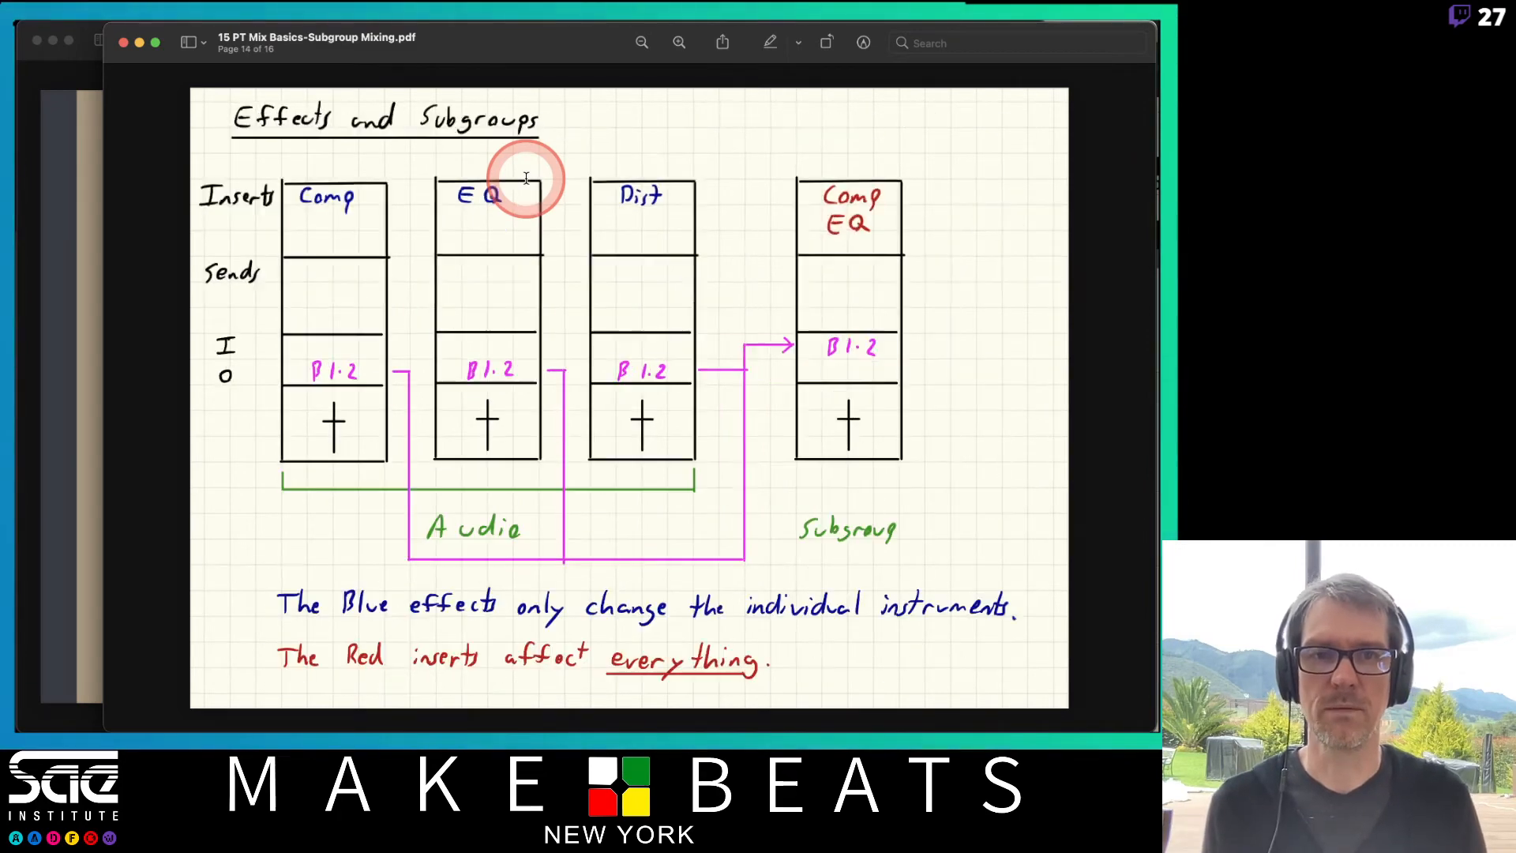
key("Right")
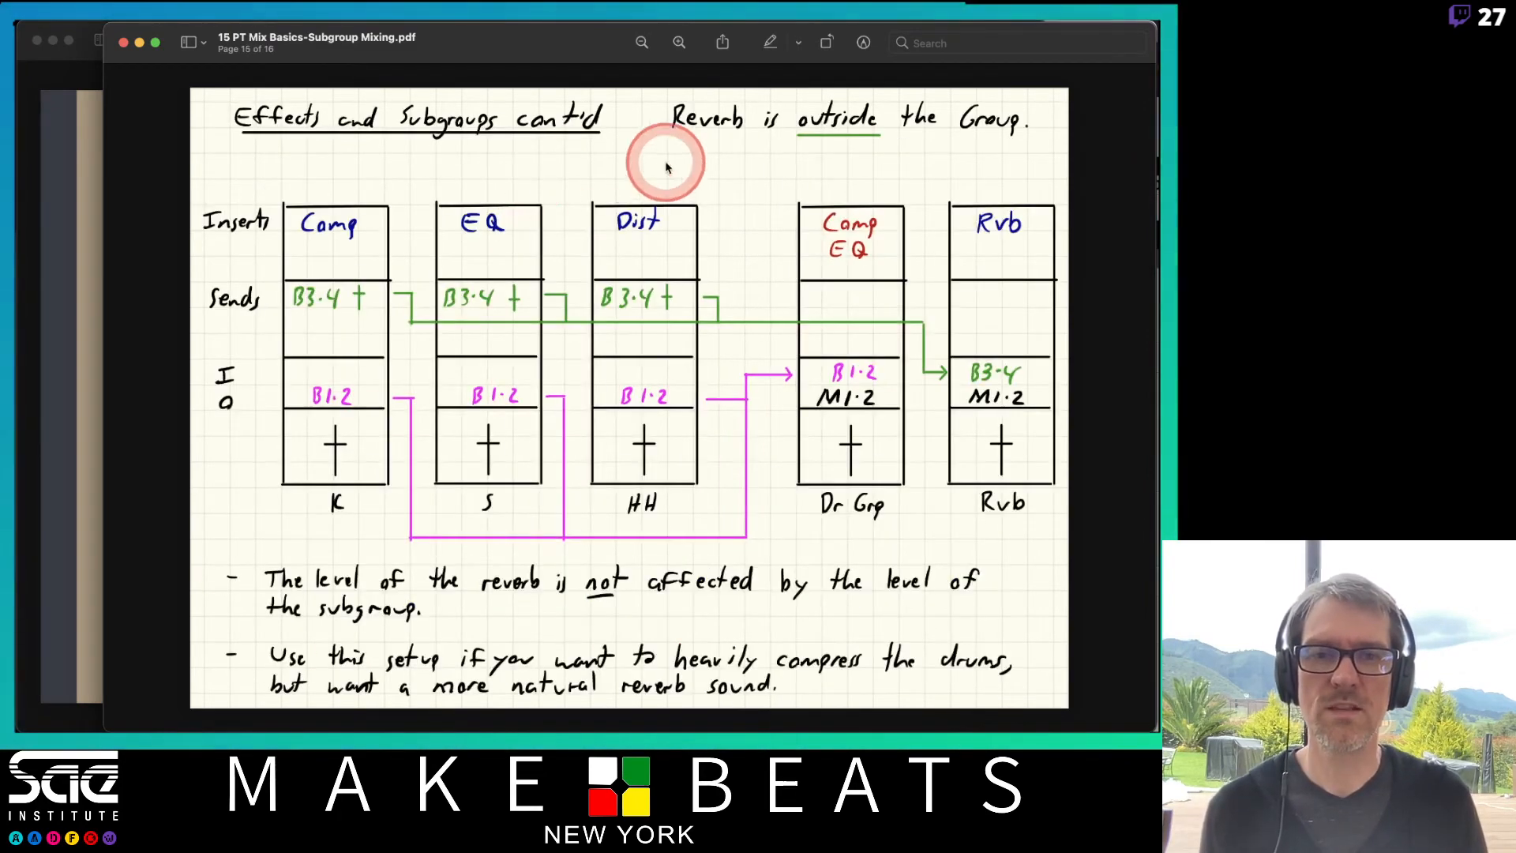
key("Left")
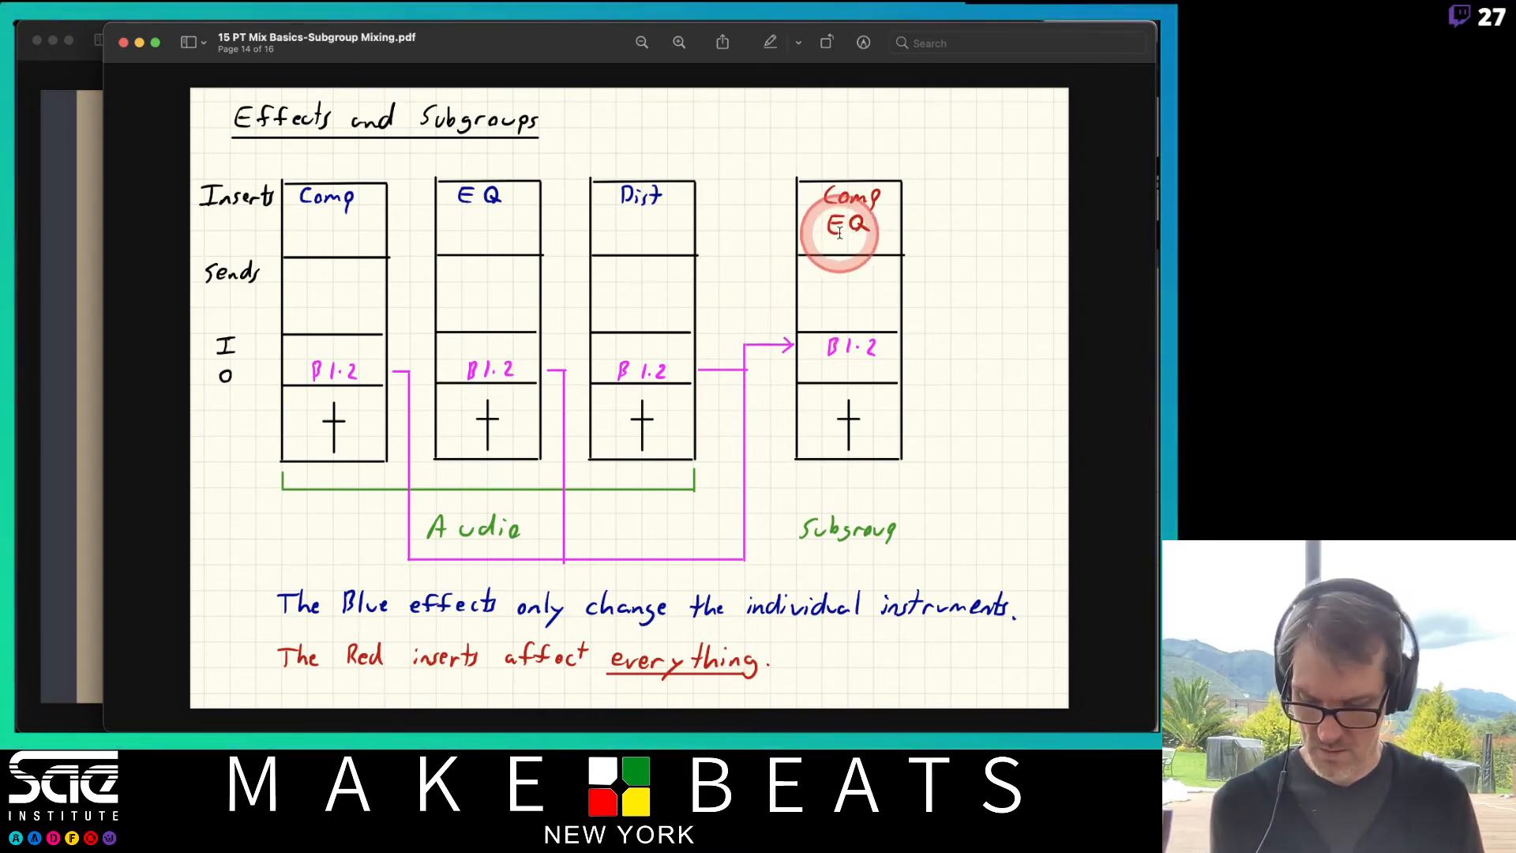
Step: Switch back to Pro Tools, solo the grouped drum tracks and bring up the Mix window
key("super+Tab")
key("super+Tab")
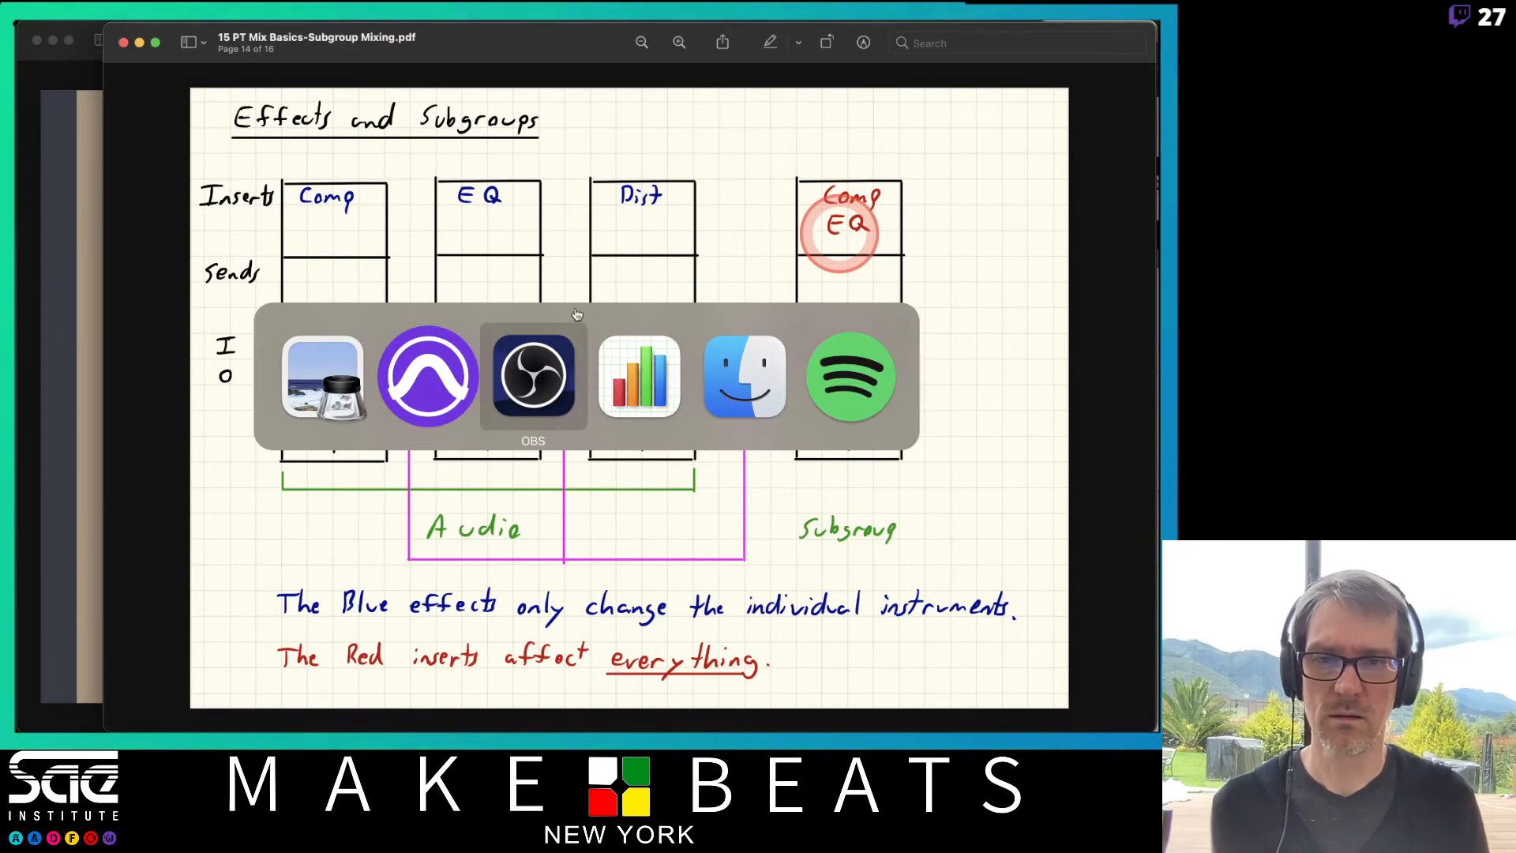
key("super+shift+Tab")
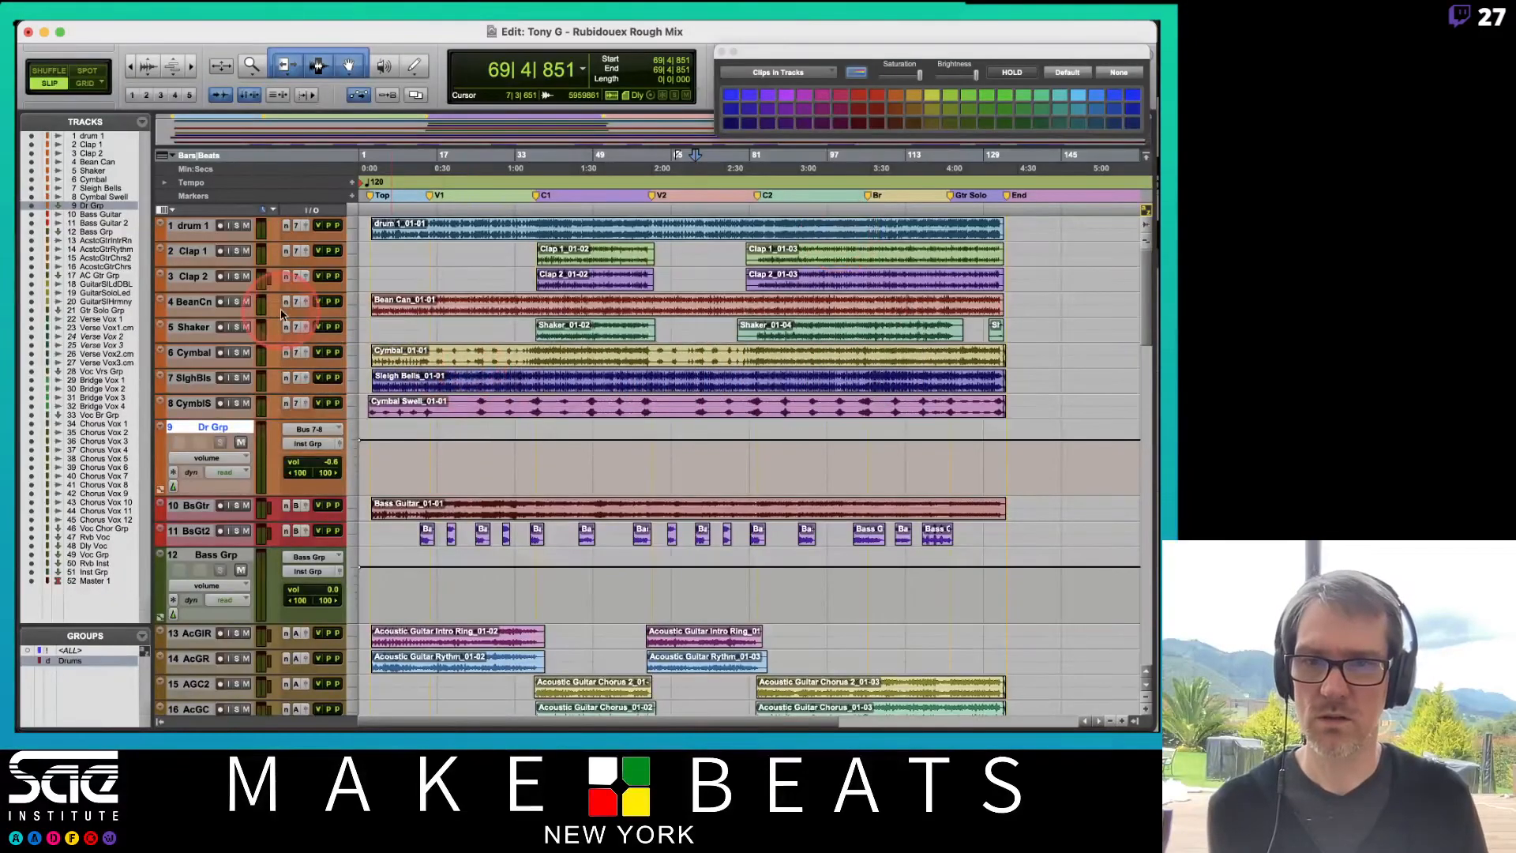
left_click(237, 252)
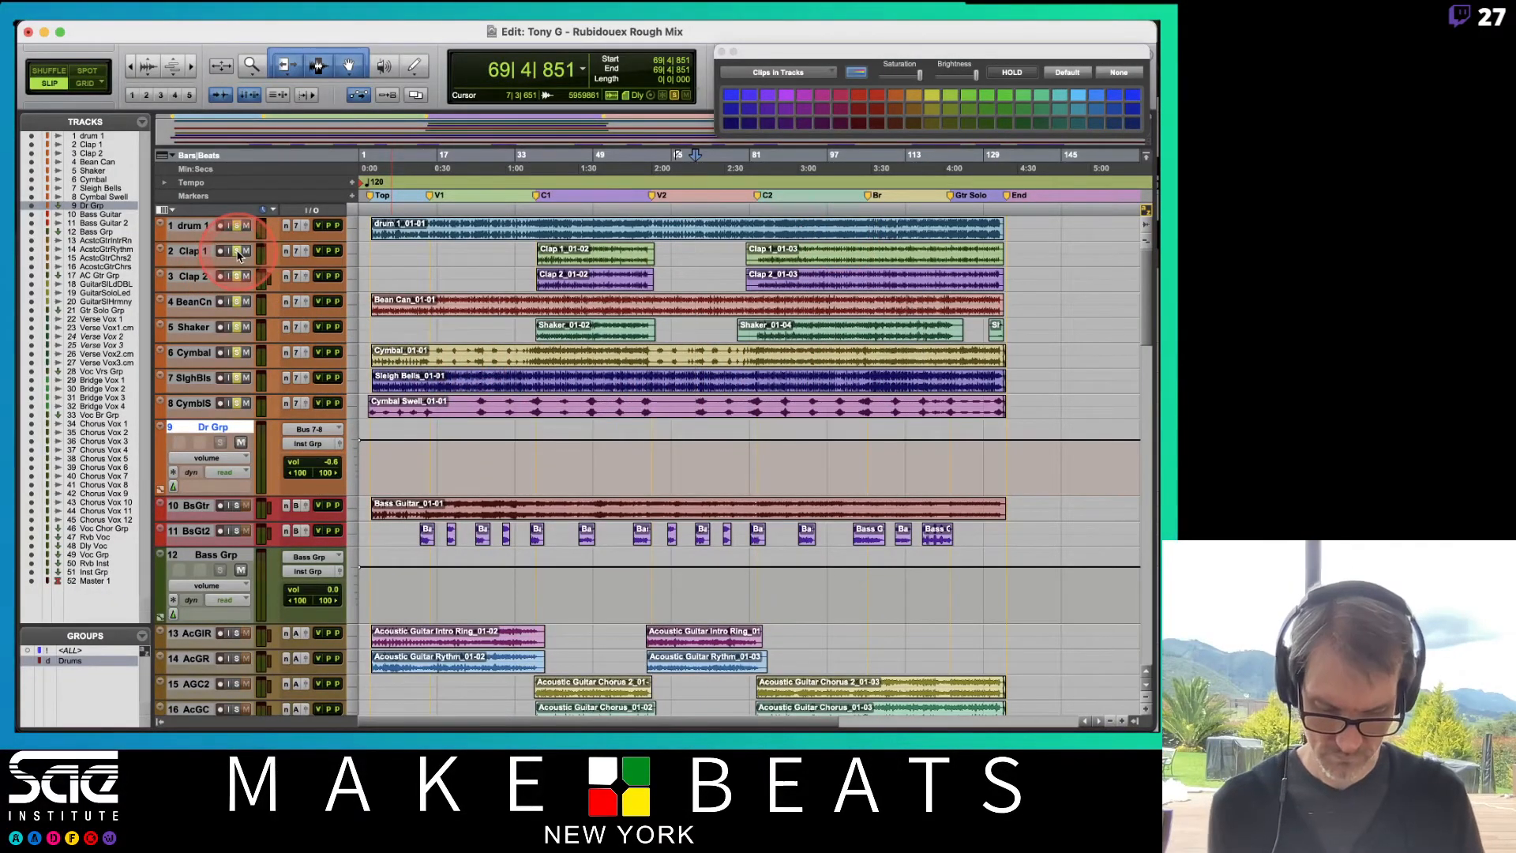
key("super+equal")
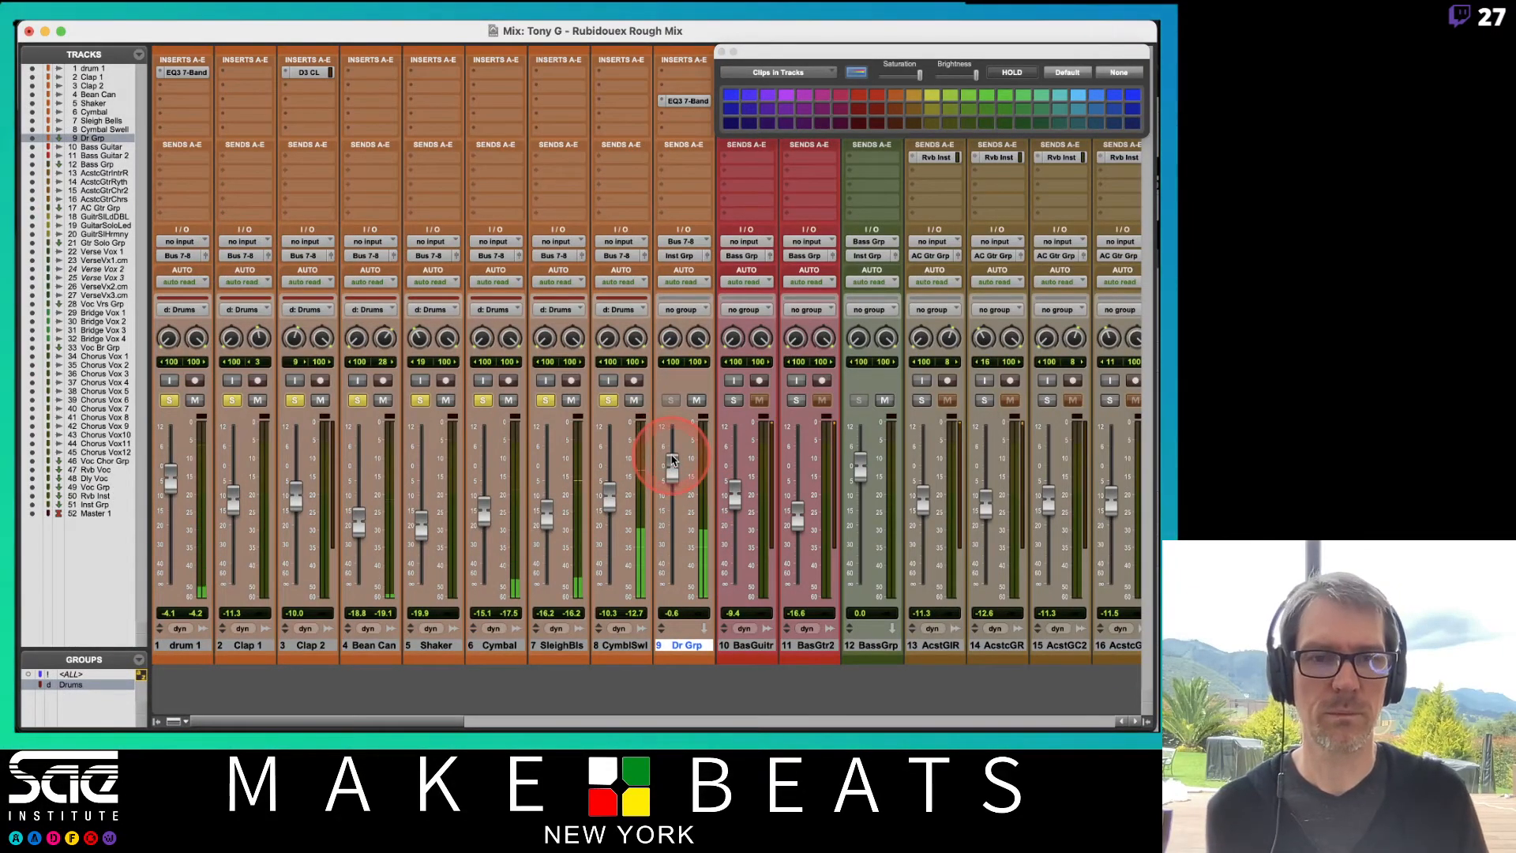
Step: Solo-safe the Rvb Inst and Inst Grp aux tracks and dismiss the plug-in settings alert
scroll(673, 462, "right", 15)
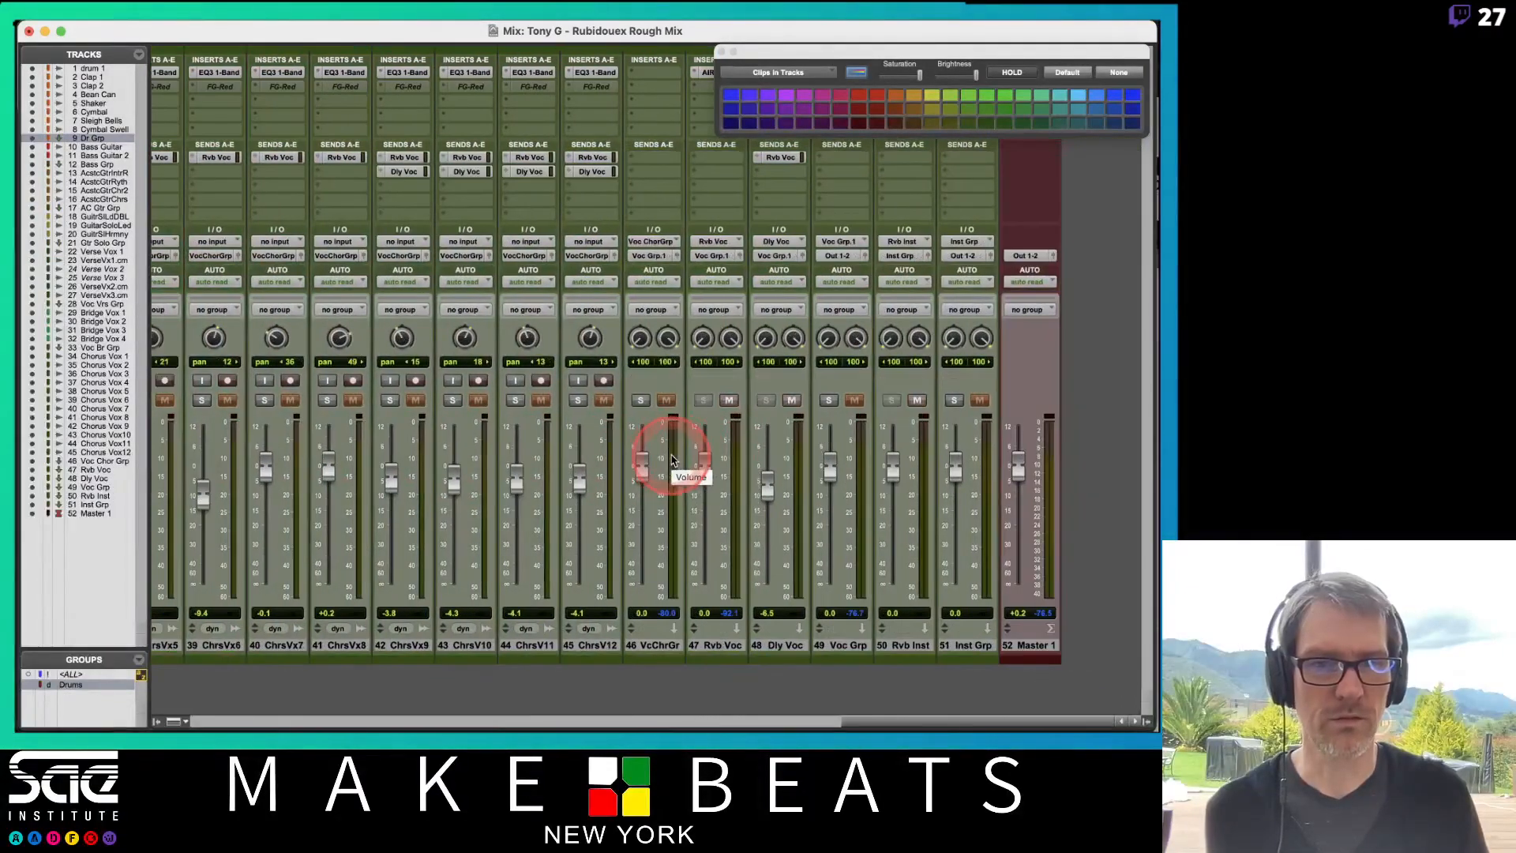
left_click(954, 403, "super")
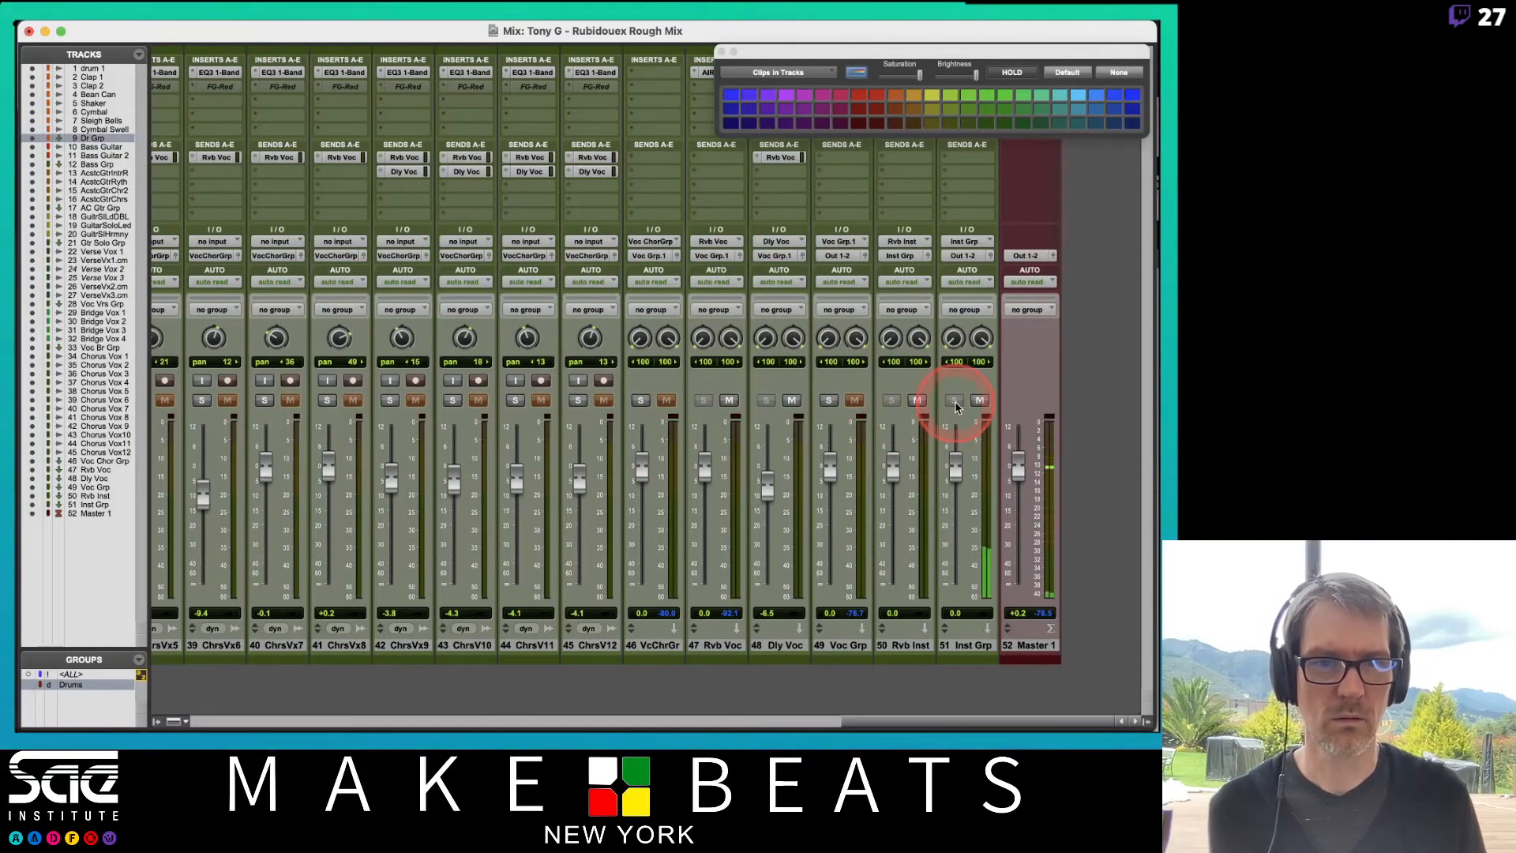
key("super+shift+v")
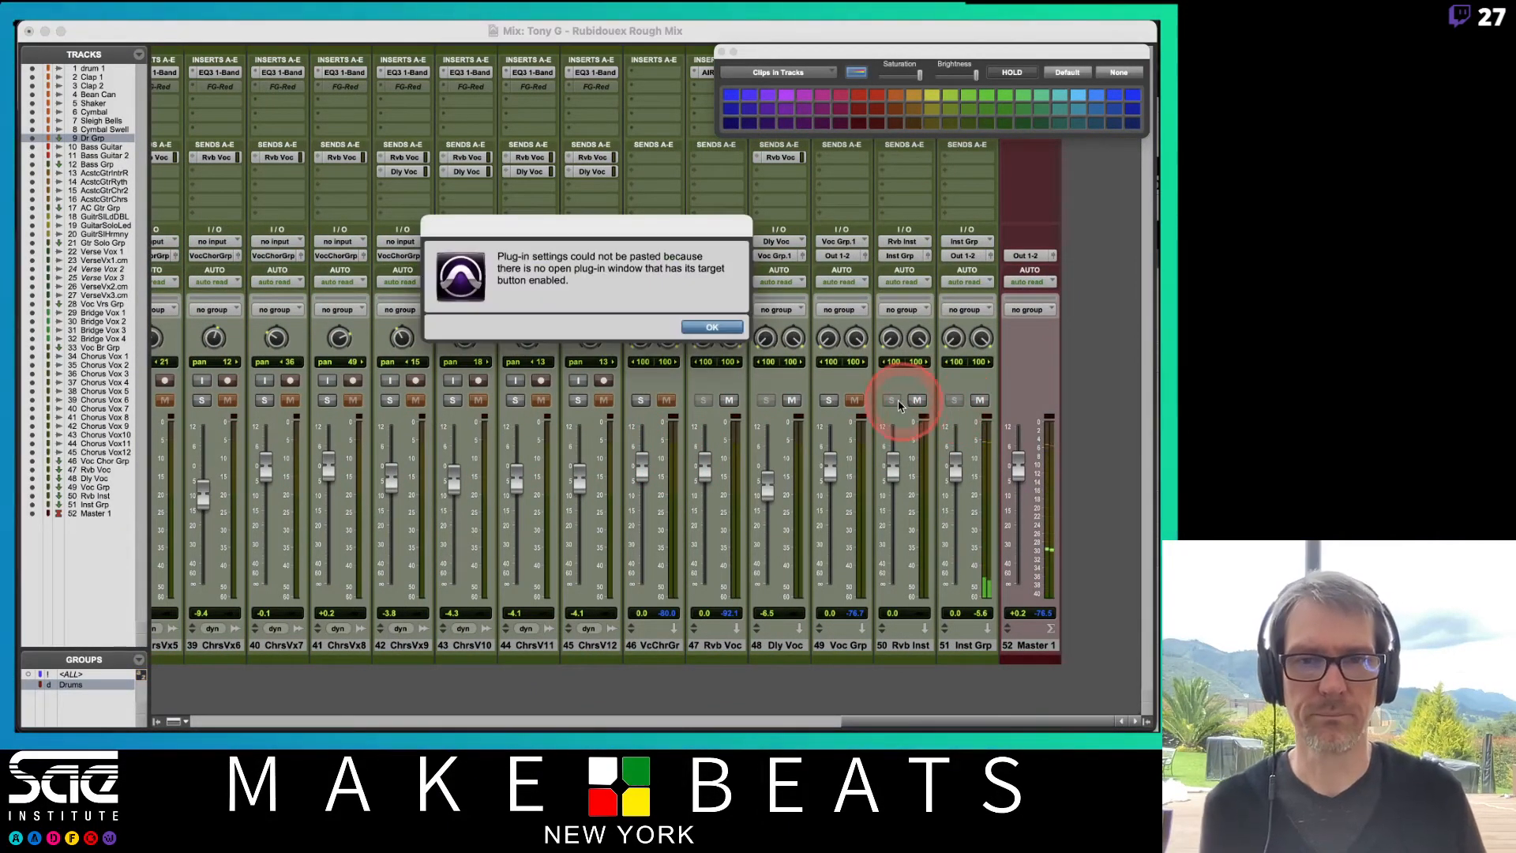
left_click(715, 326)
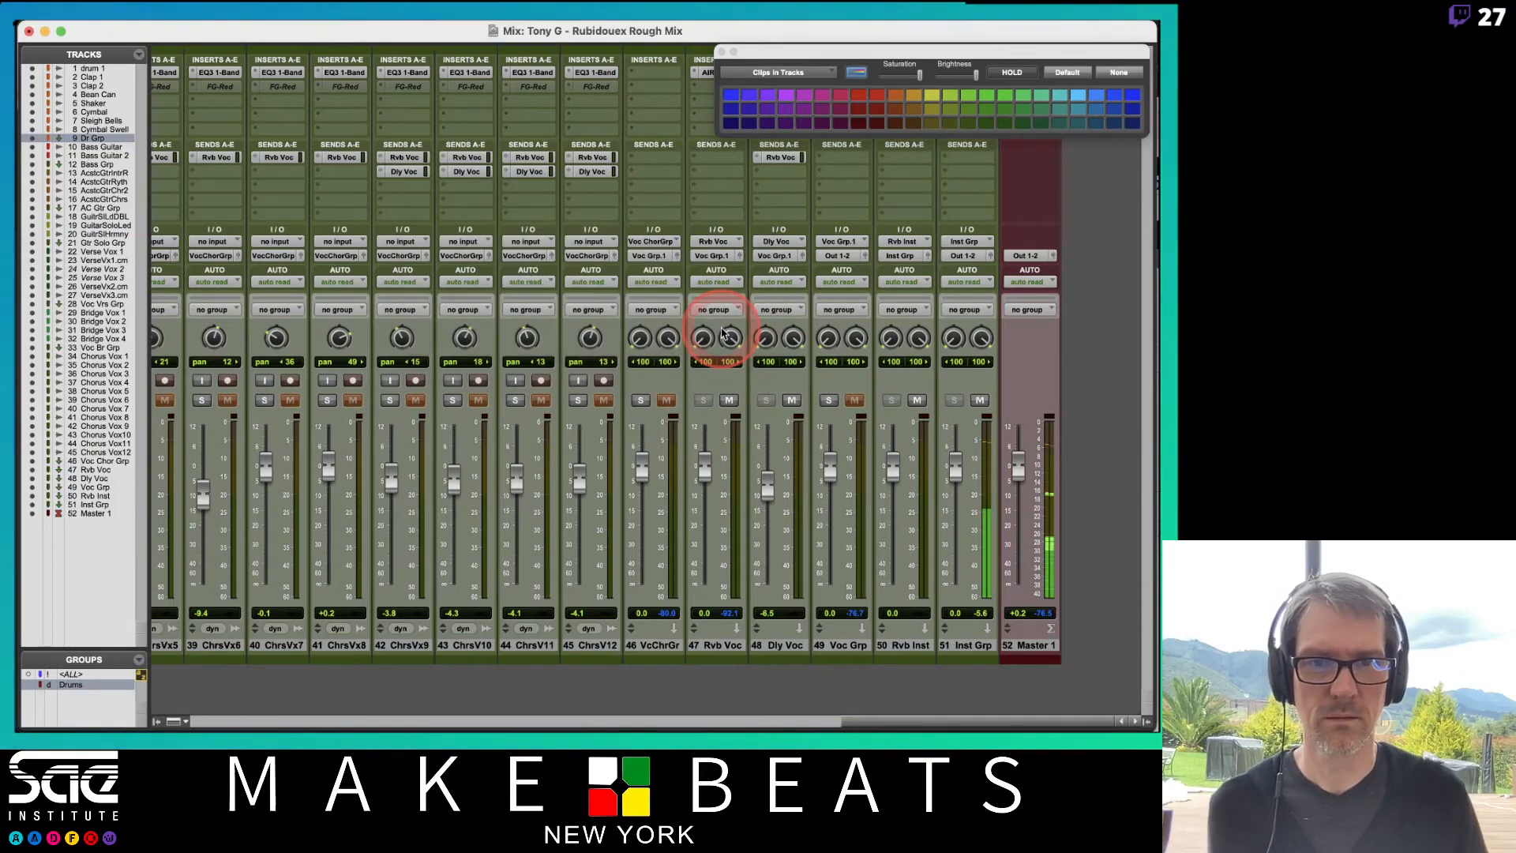
scroll(721, 334, "left", 15)
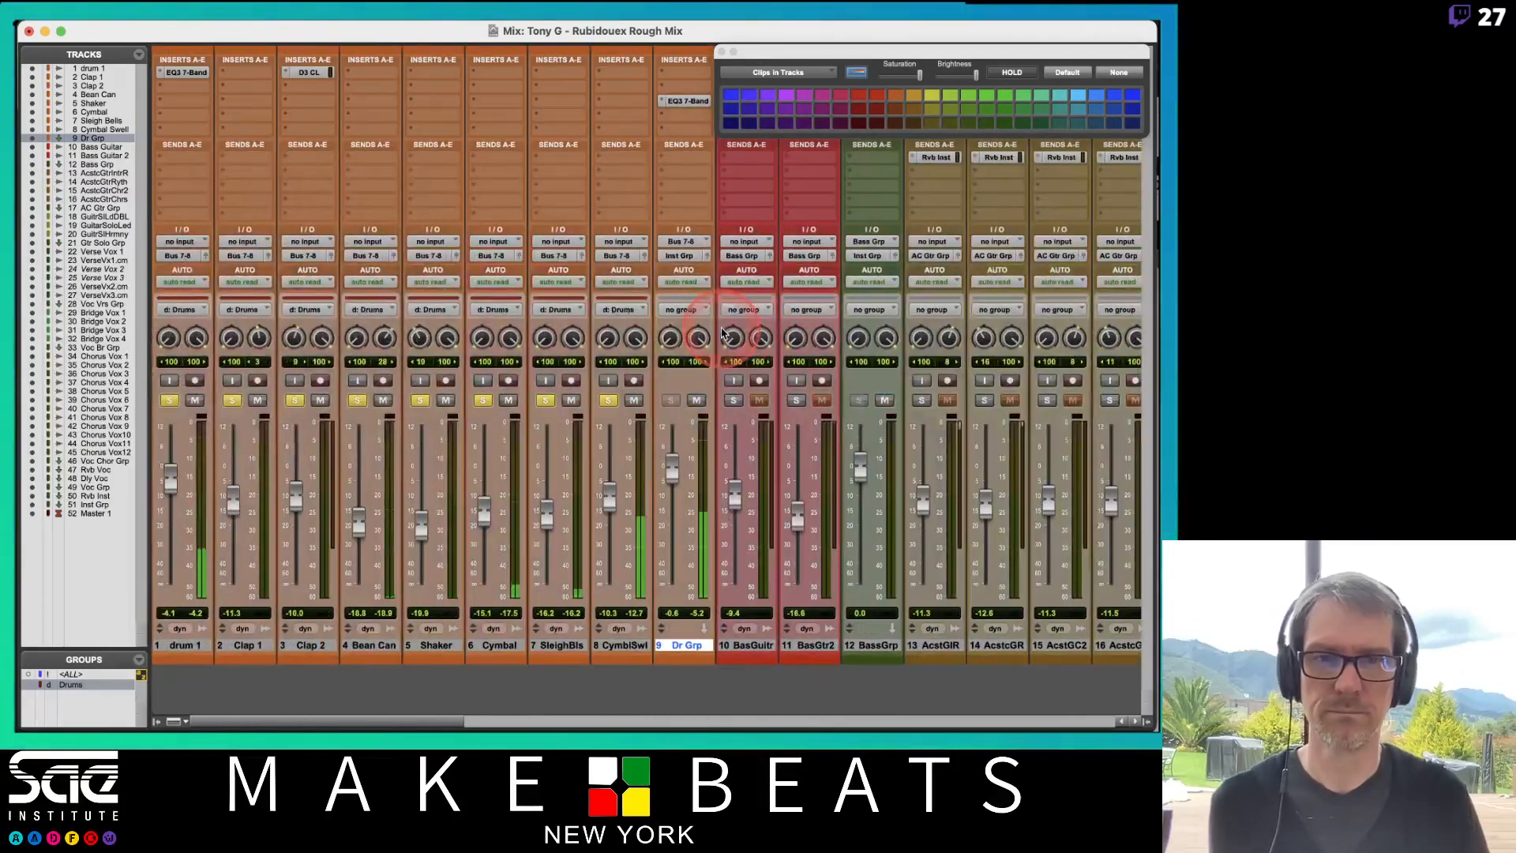
Step: Remove the EQ3 7-Band from Dr Grp's third insert slot and raise the Dr Grp fader to +5.3 dB
left_click(720, 52)
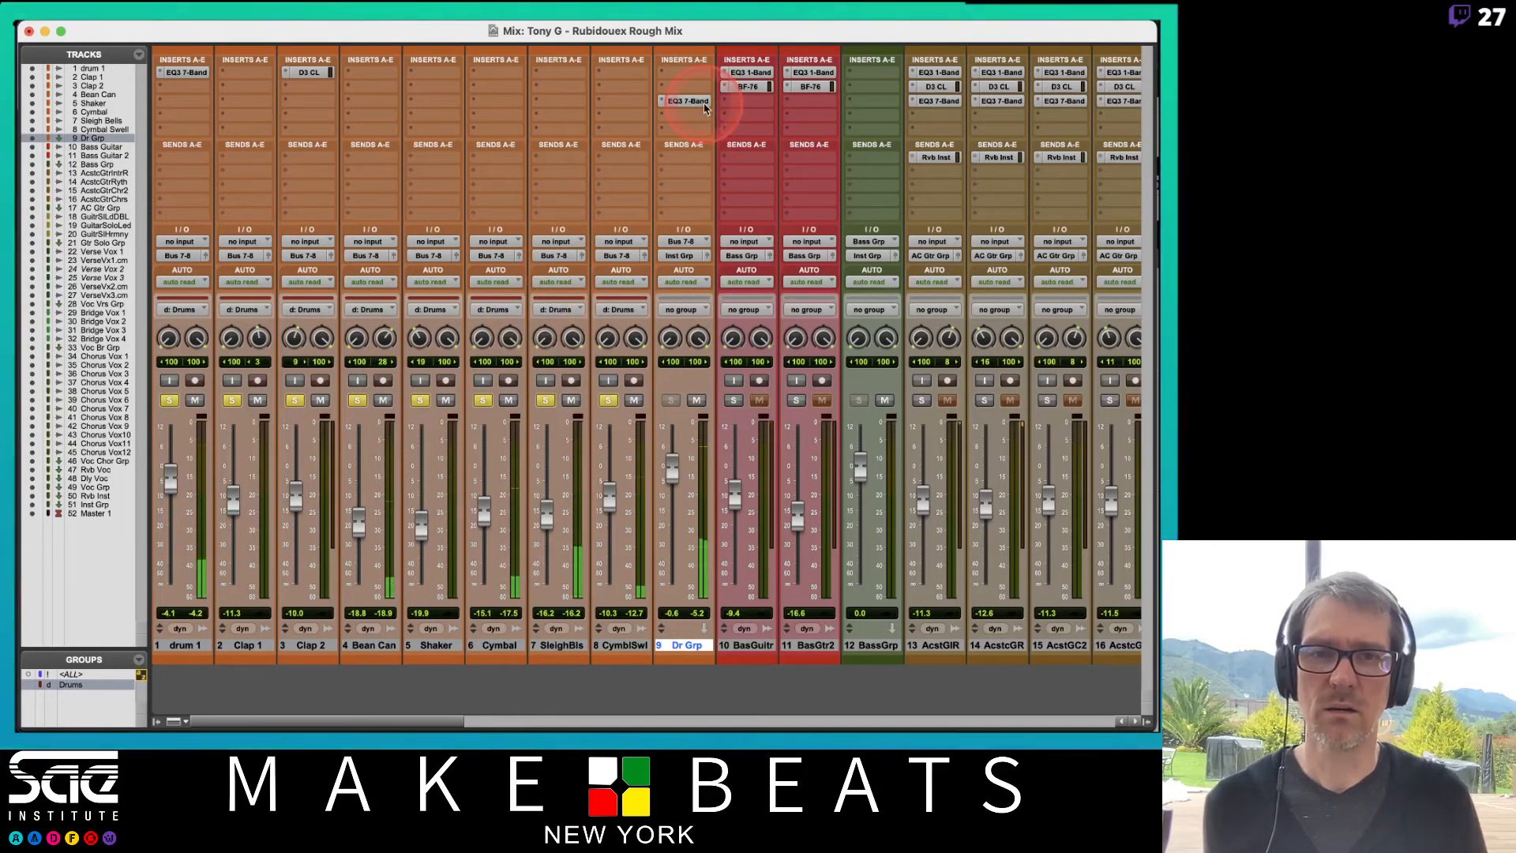
left_click(665, 101)
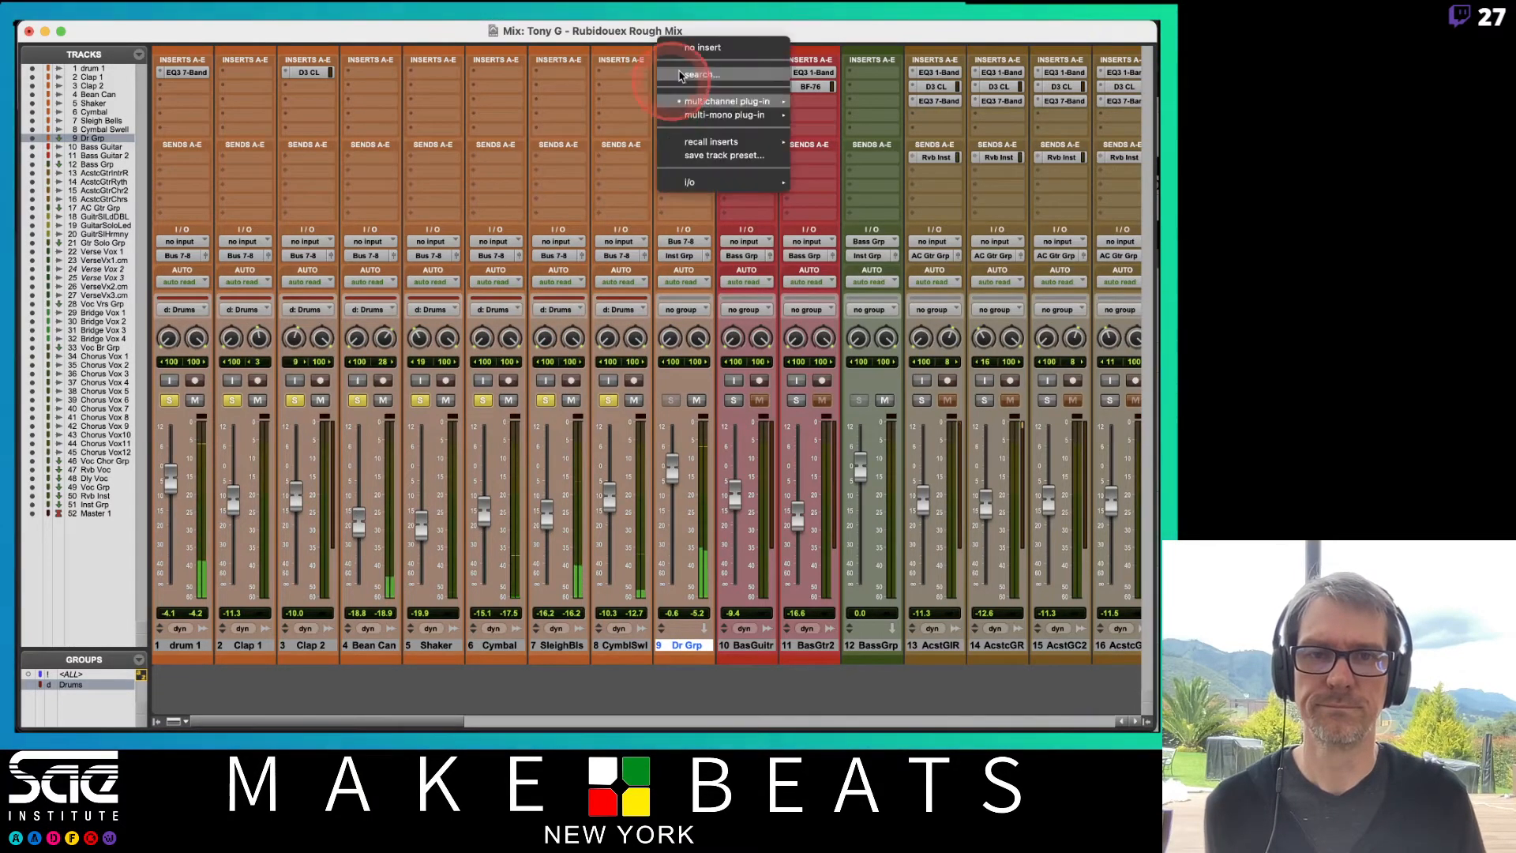
left_click(703, 48)
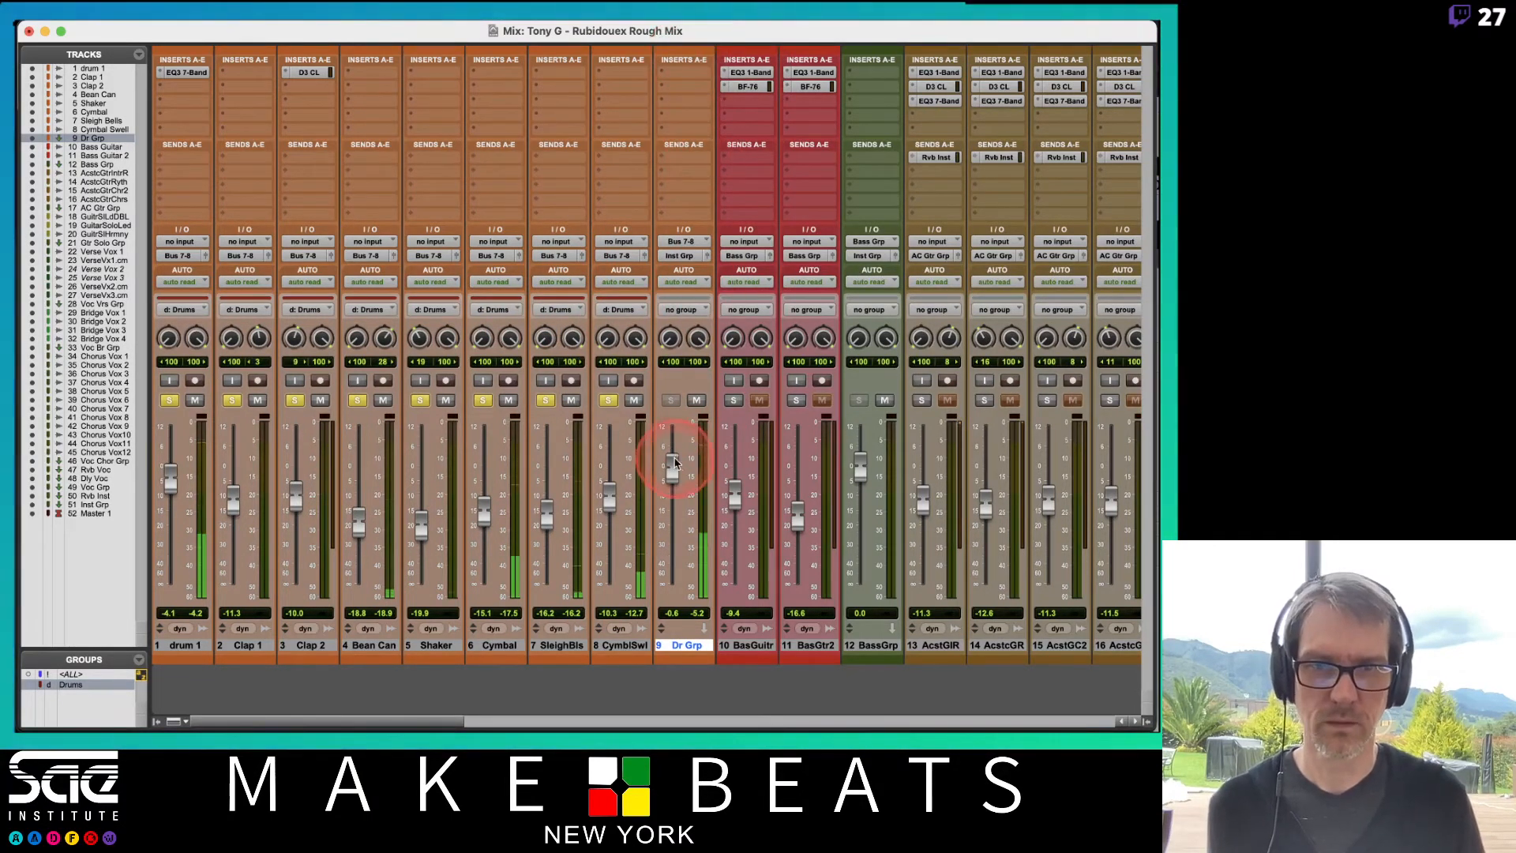
left_click_drag(675, 464, 676, 452)
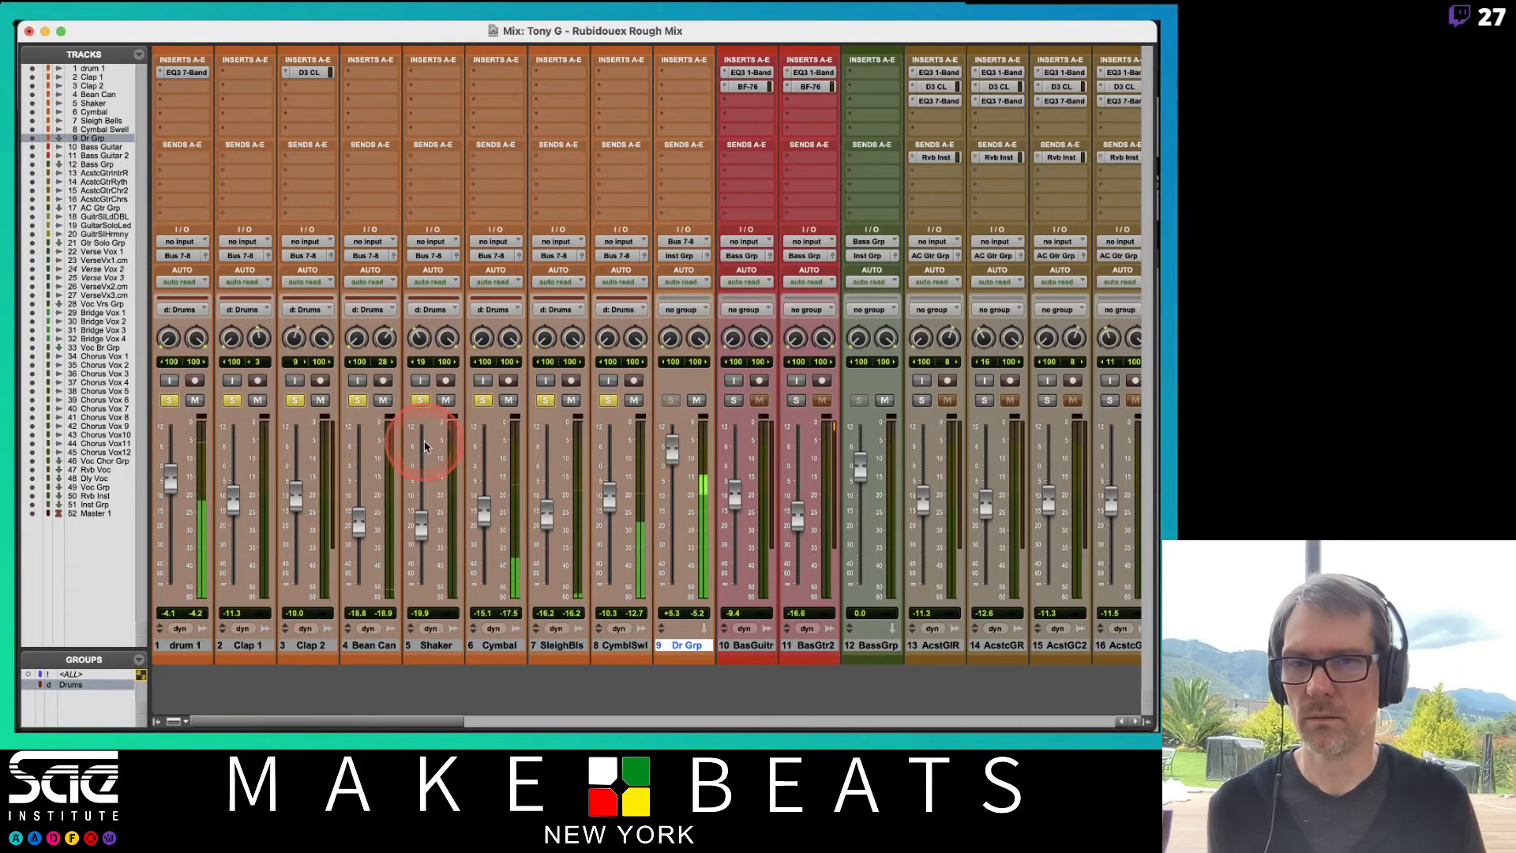
Step: Shape drum 1's EQ3 7-Band with a -2.2 dB LMF cut at 99.8 Hz and a 4.8 dB HMF boost at about 2.8 kHz
left_click(186, 72)
mouse_move(684, 328)
left_mouse_down()
mouse_move(632, 322)
mouse_move(674, 340)
mouse_move(687, 325)
mouse_move(668, 272)
mouse_move(700, 281)
mouse_move(674, 341)
mouse_move(694, 334)
mouse_move(641, 278)
mouse_move(666, 308)
mouse_move(698, 291)
mouse_move(646, 286)
mouse_move(646, 300)
mouse_move(697, 312)
mouse_move(675, 331)
left_mouse_up()
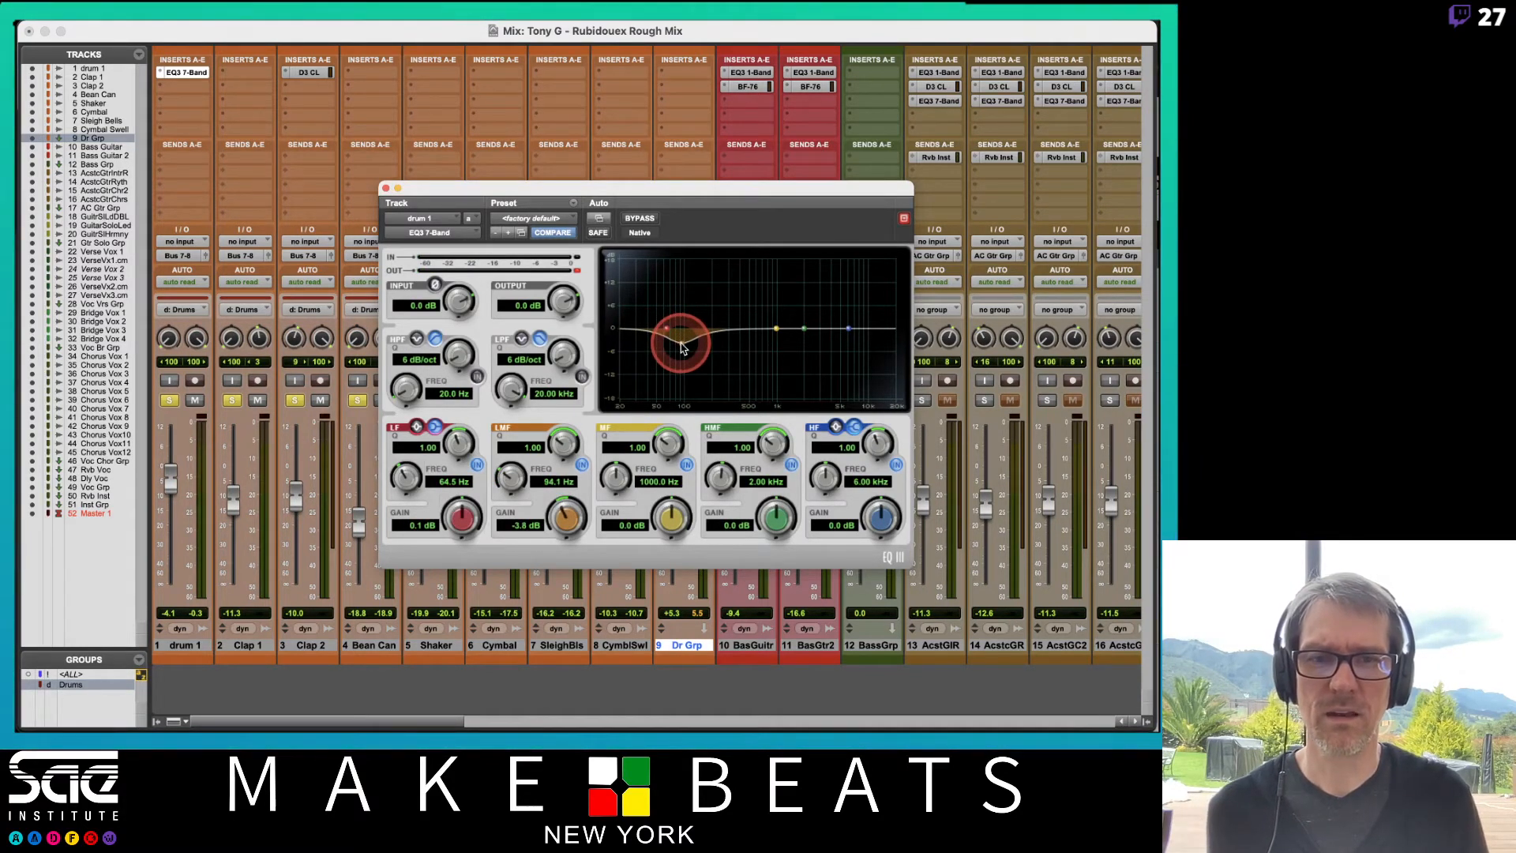
left_click_drag(683, 348, 684, 339)
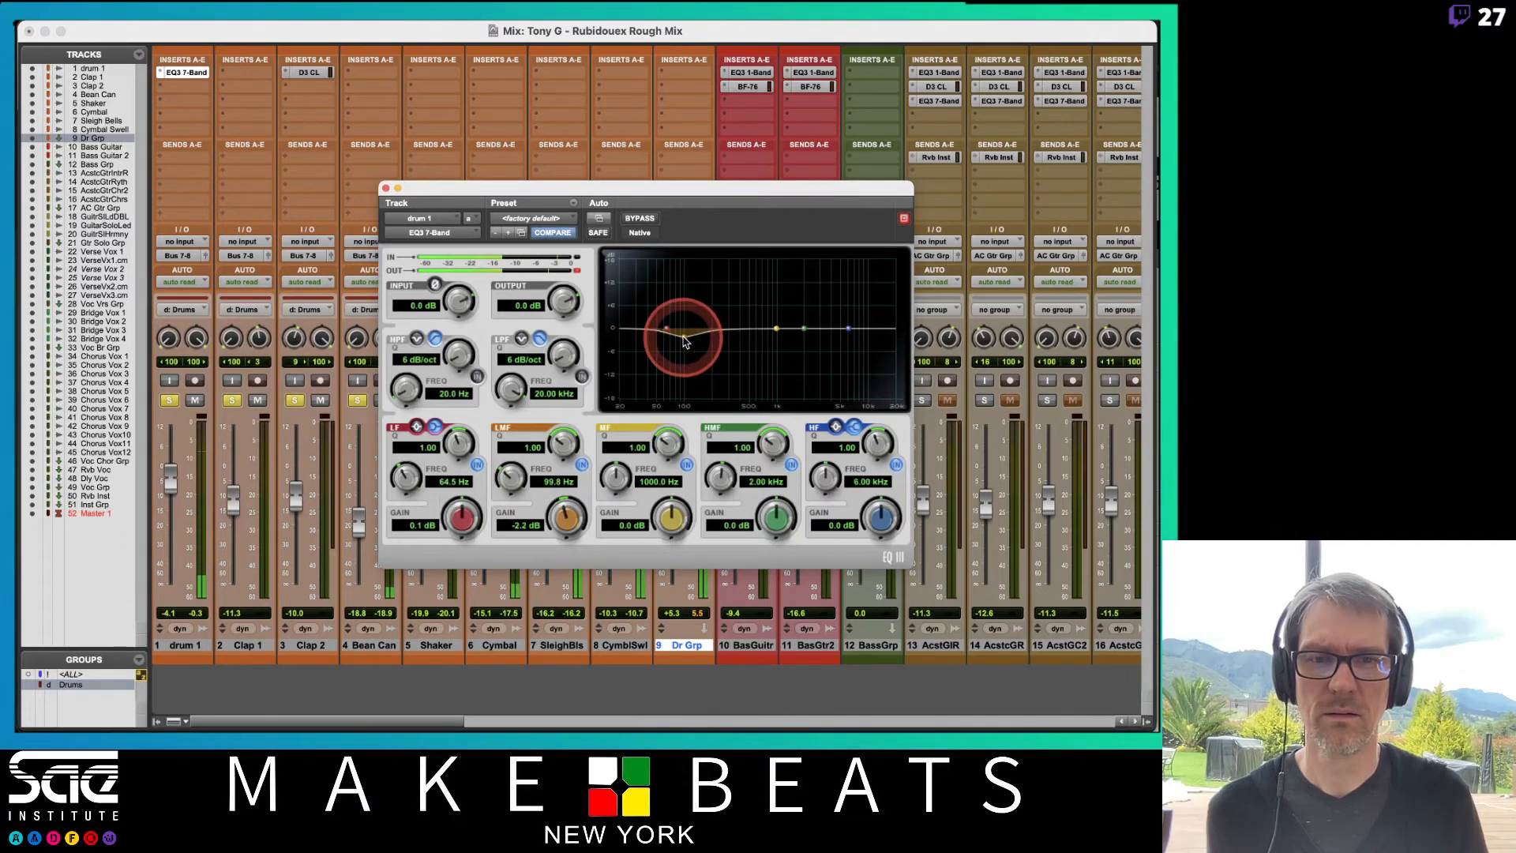
left_click_drag(772, 316, 819, 317)
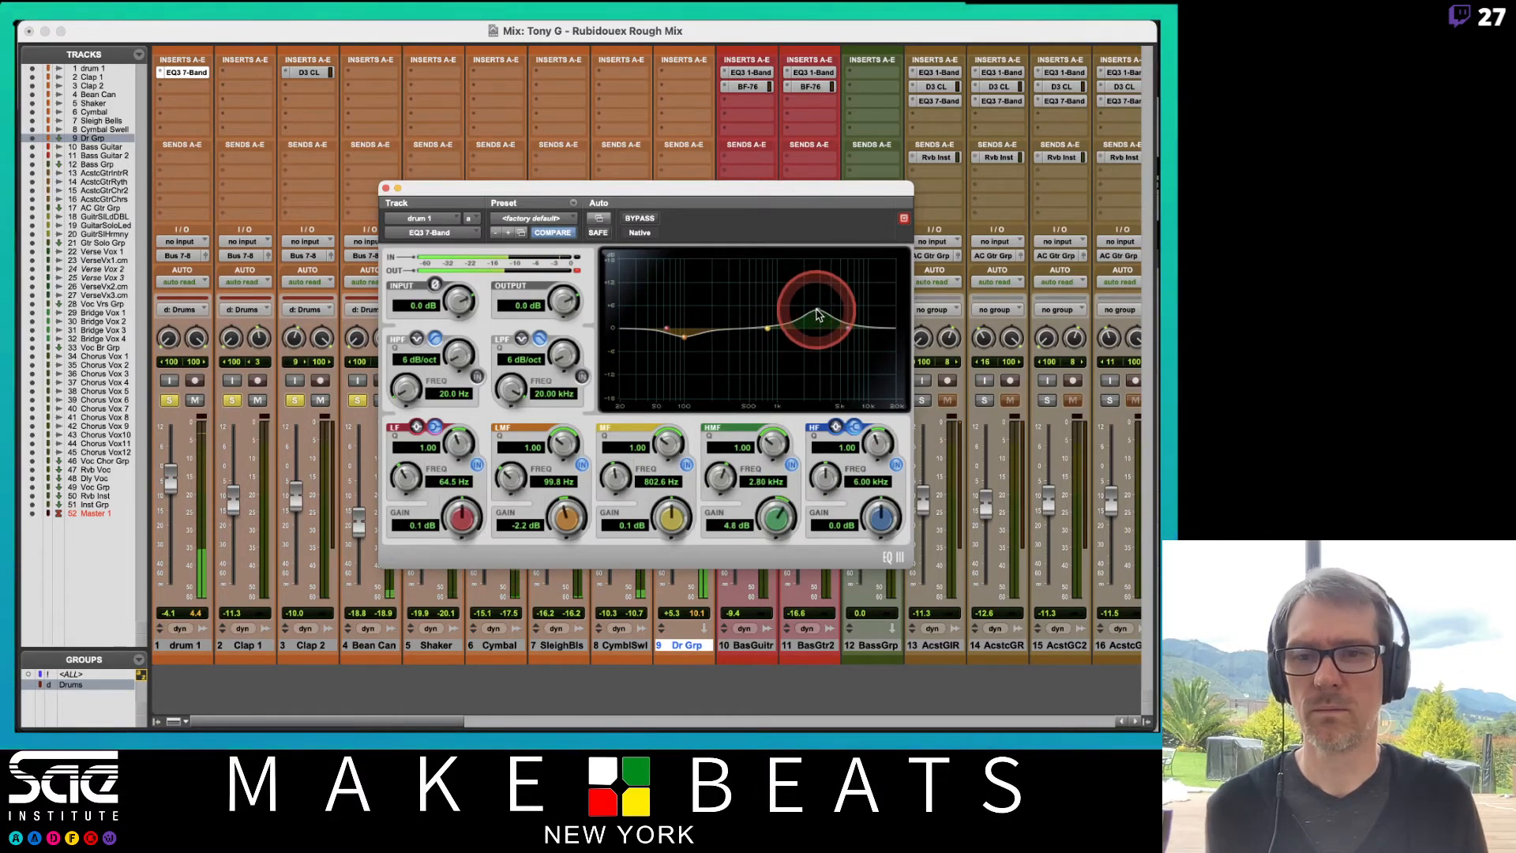
left_click_drag(444, 190, 543, 190)
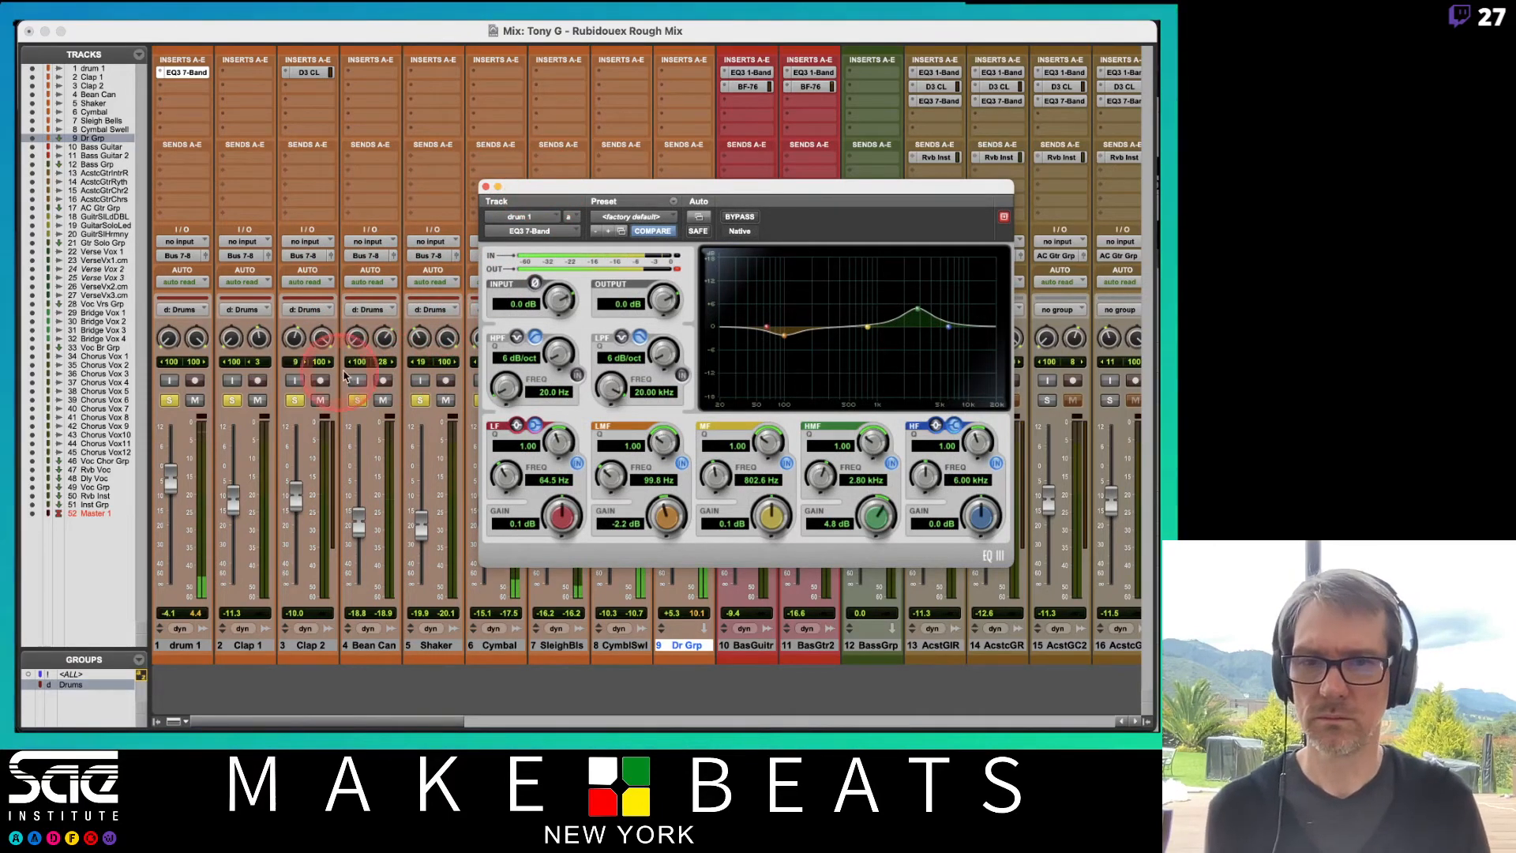
Step: Set Clap 2's Dyn3 compressor to ratio 3.7:1, threshold -26.9 dB, release 34.7 ms and attack 12.6 ms
left_click(308, 74)
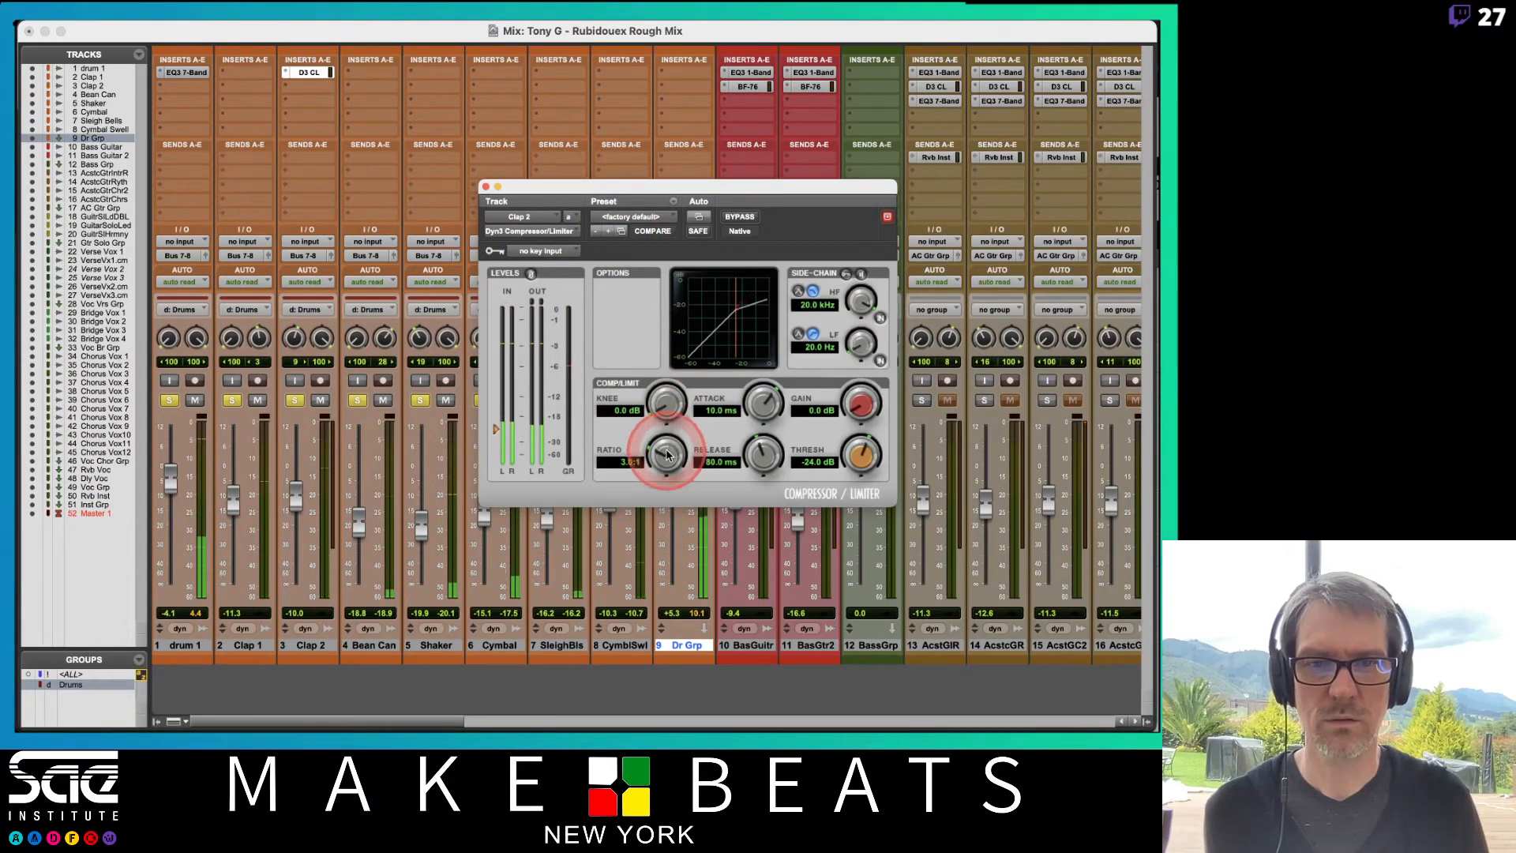
left_click_drag(668, 452, 668, 440)
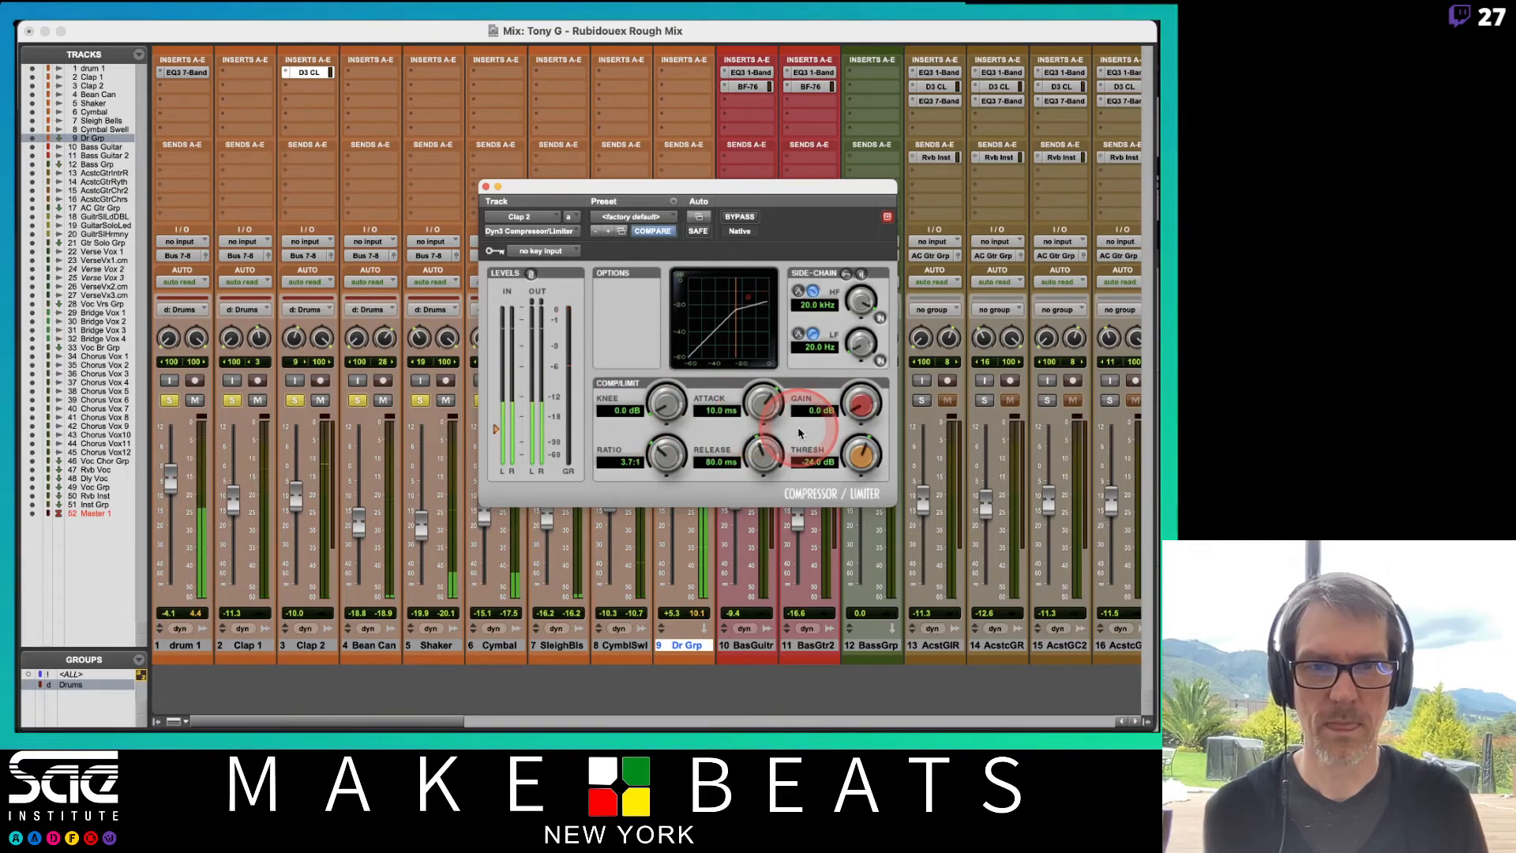
left_click_drag(854, 457, 851, 477)
left_click_drag(761, 450, 751, 534)
left_click_drag(766, 419, 765, 410)
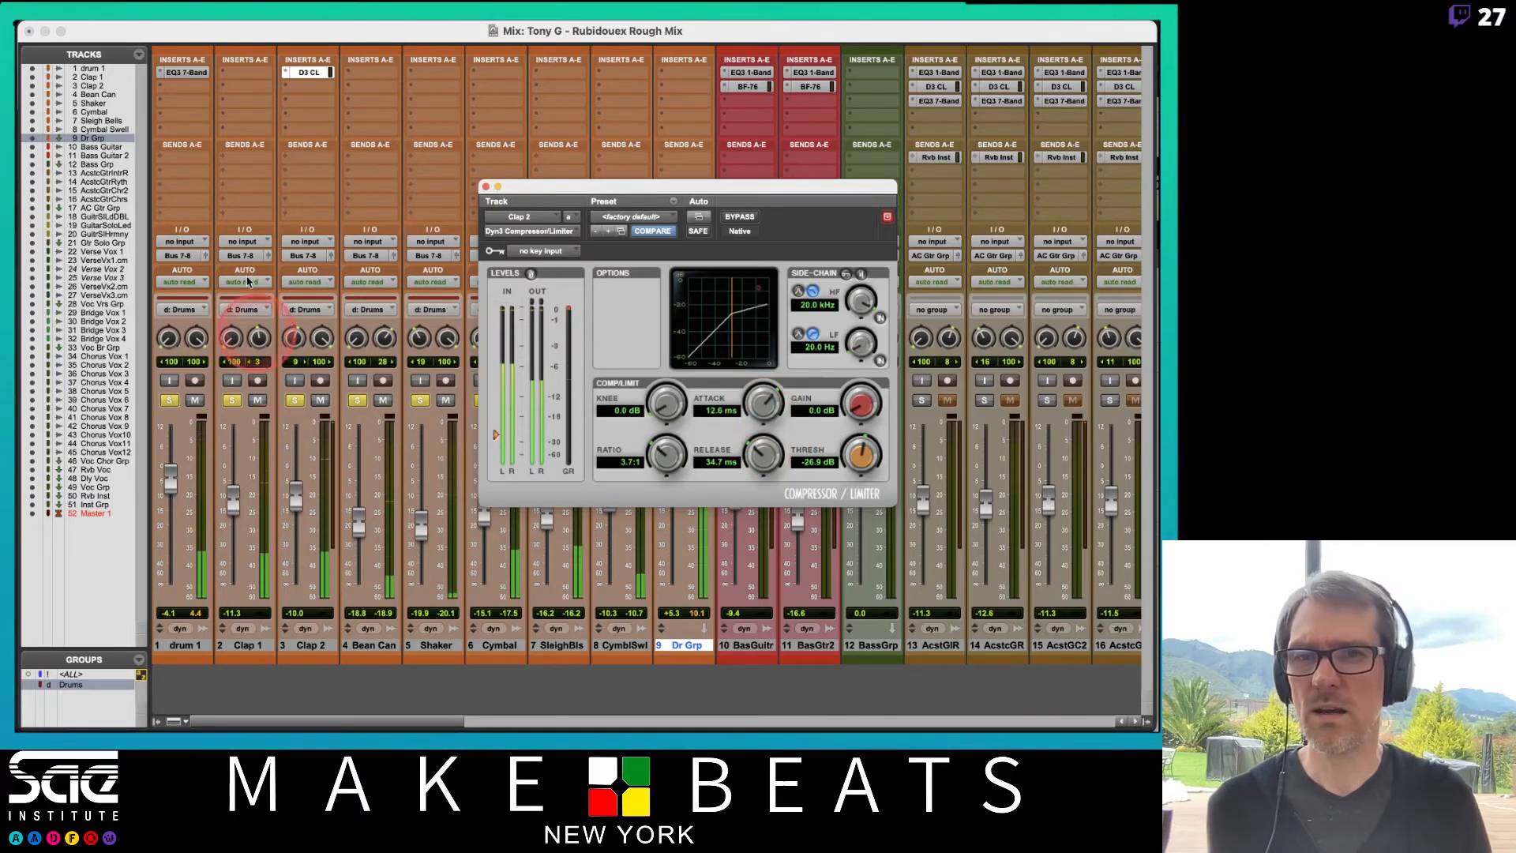
Step: Copy Clap 2's compressor to Clap 1's first insert slot and move the plug-in window clear of the drum channels
left_click(310, 74)
left_click_drag(312, 75, 246, 72)
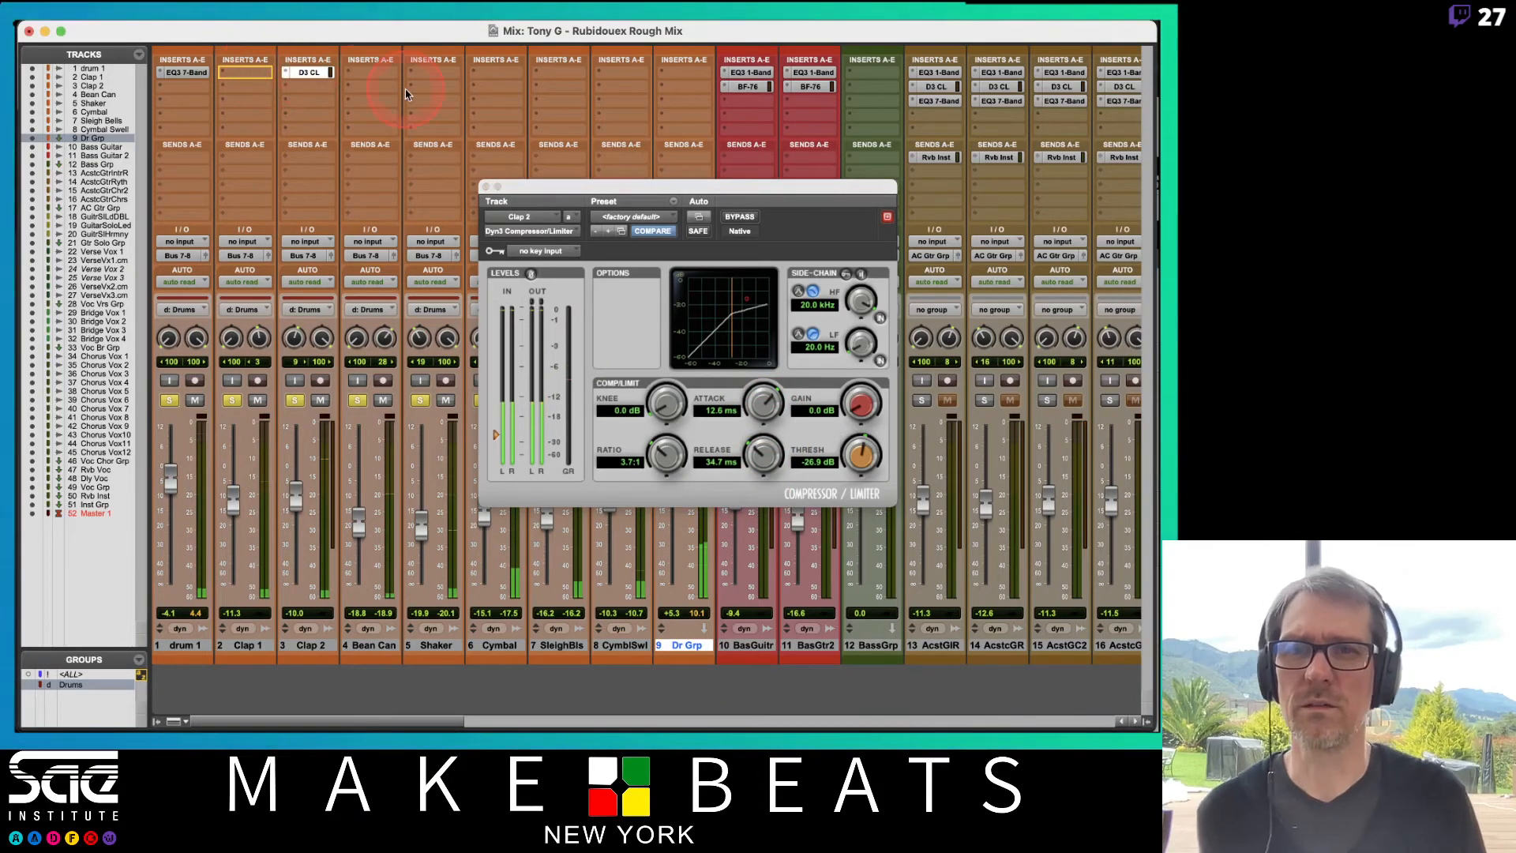
left_click(527, 194)
left_click_drag(528, 194, 821, 310)
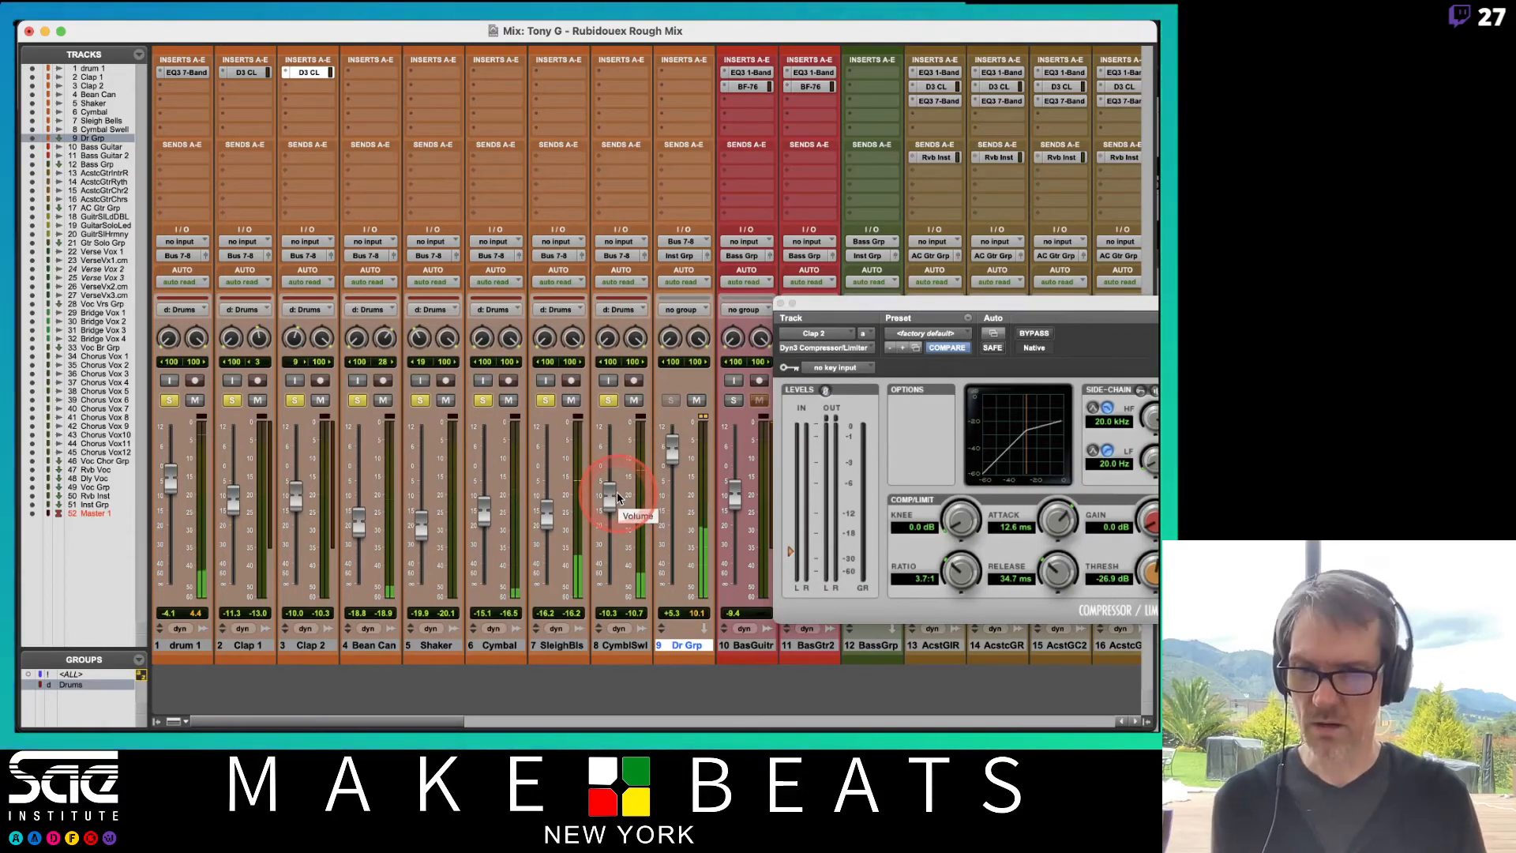
Step: Lower the Cymbal Swell fader to -14.5 dB with the Drums group turned off, leaving the other drum faders in place
left_click_drag(617, 496, 609, 513)
left_click(504, 499)
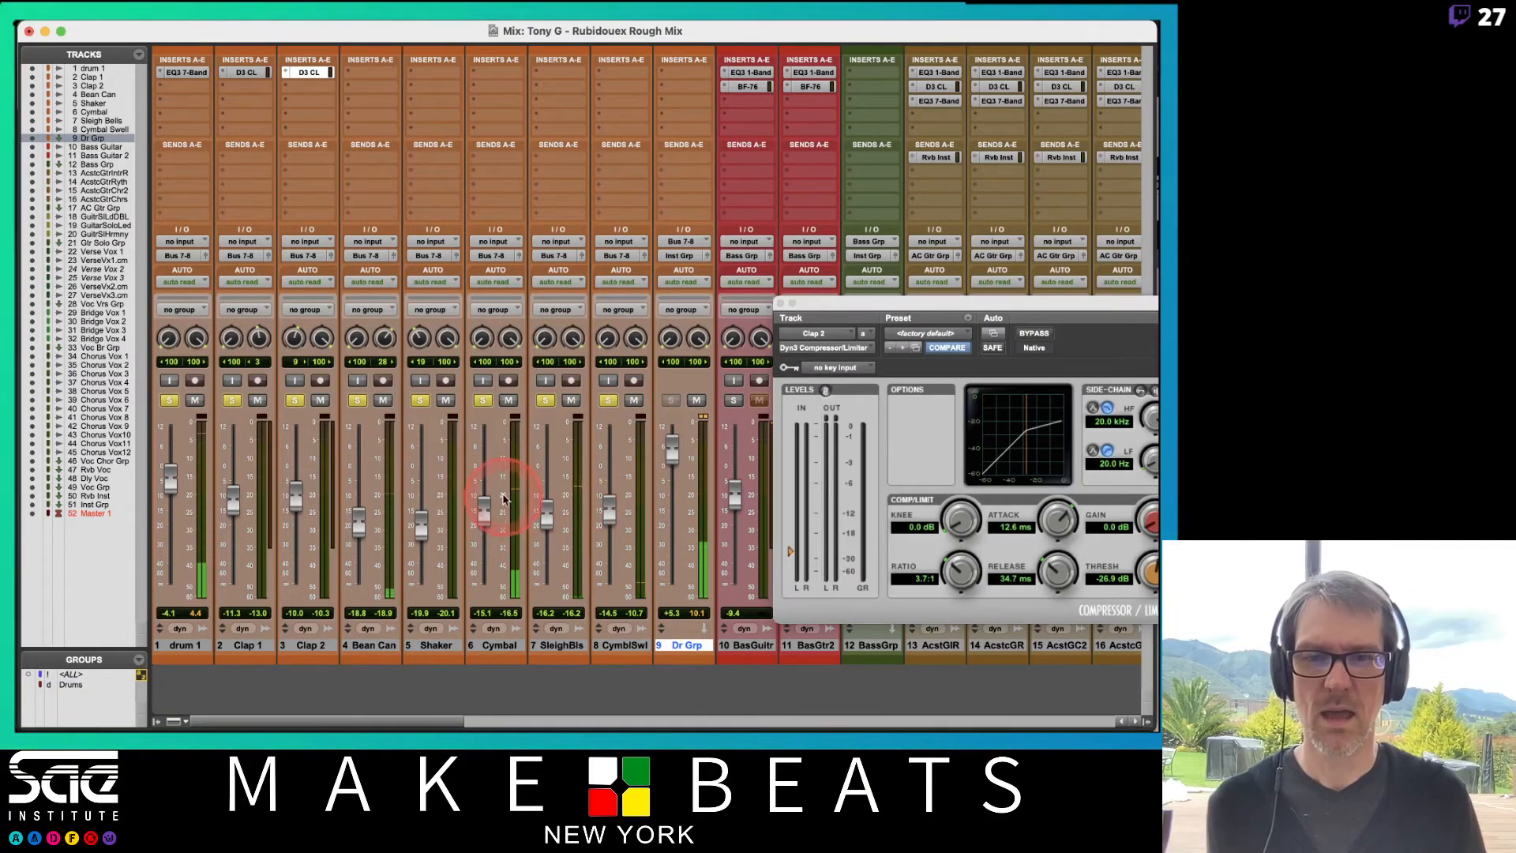
Step: Copy drum 1's EQ3 7-Band to Cymbal's first insert slot and open the copy
left_click(493, 87)
left_click(472, 74)
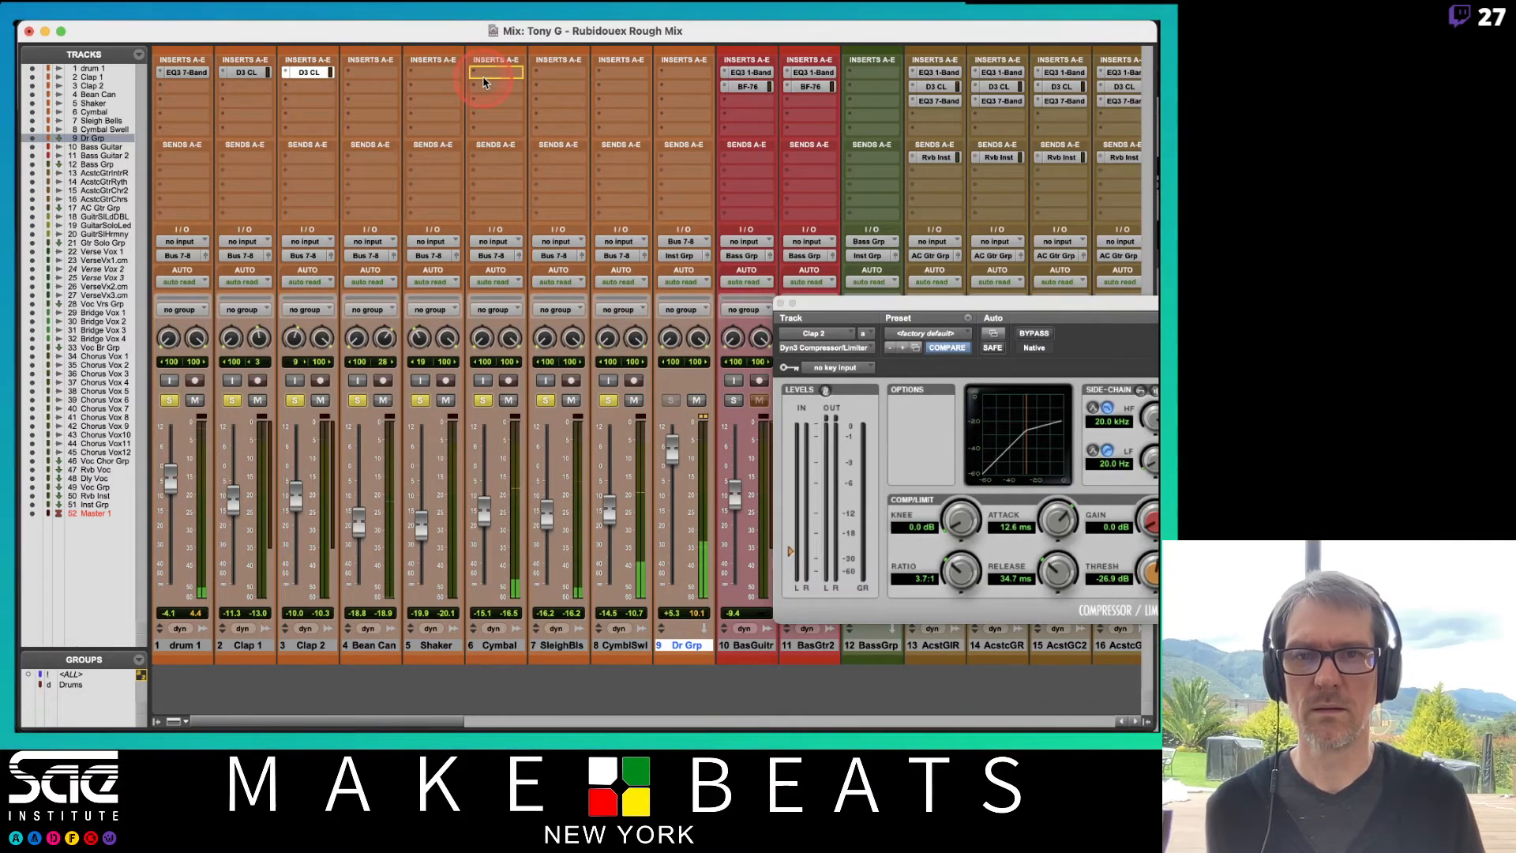
left_click_drag(510, 74, 509, 73)
left_click(509, 72)
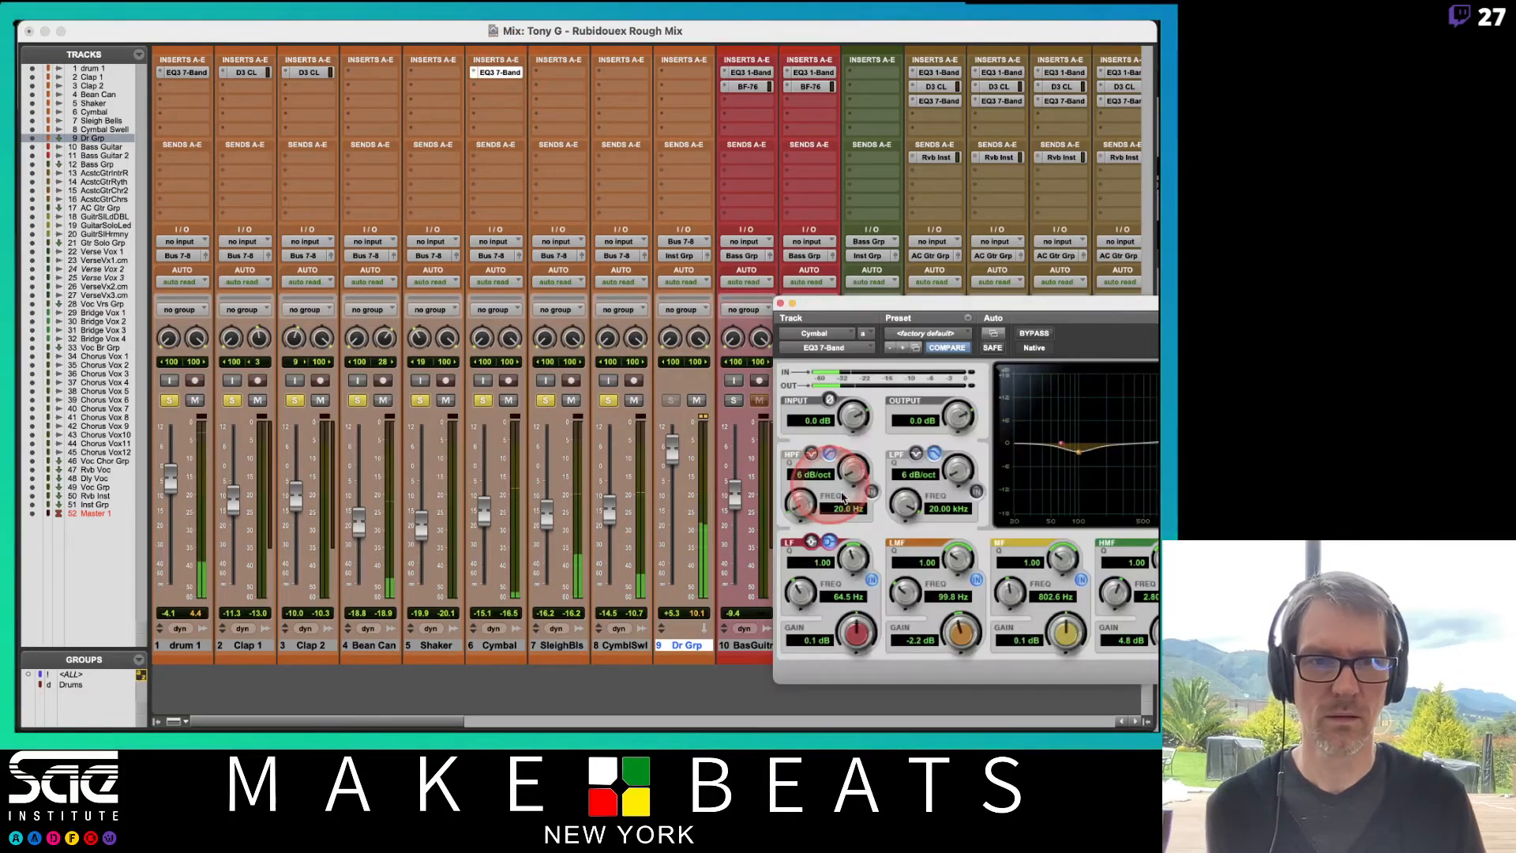
Step: Enable Cymbal's EQ high-pass filter at 471.6 Hz and set its HMF band to 3.0 dB at 5.08 kHz
left_click(872, 494)
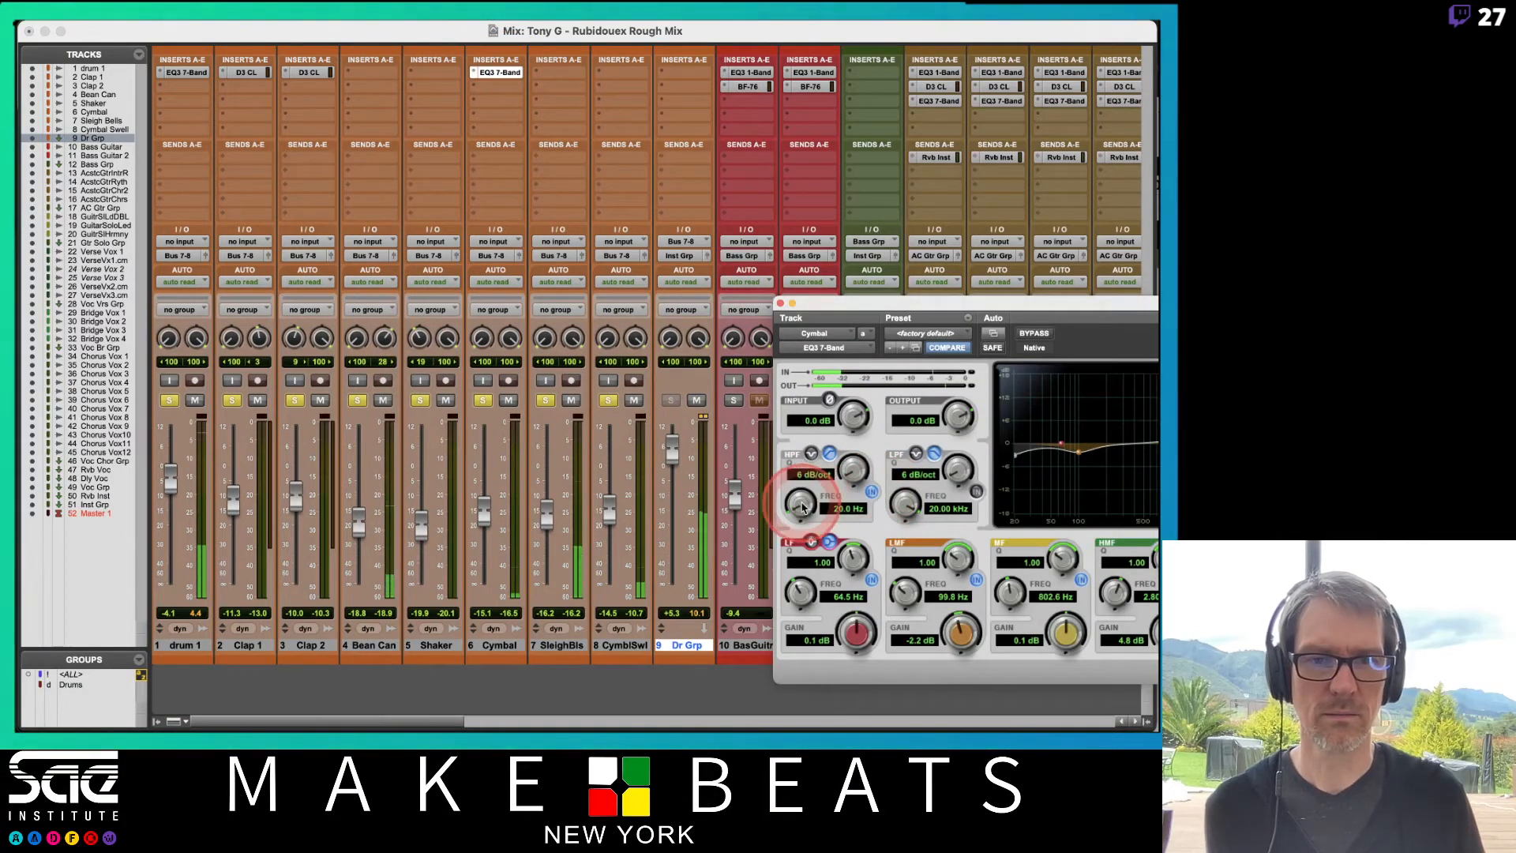
left_click_drag(804, 505, 644, 291)
left_click(974, 415)
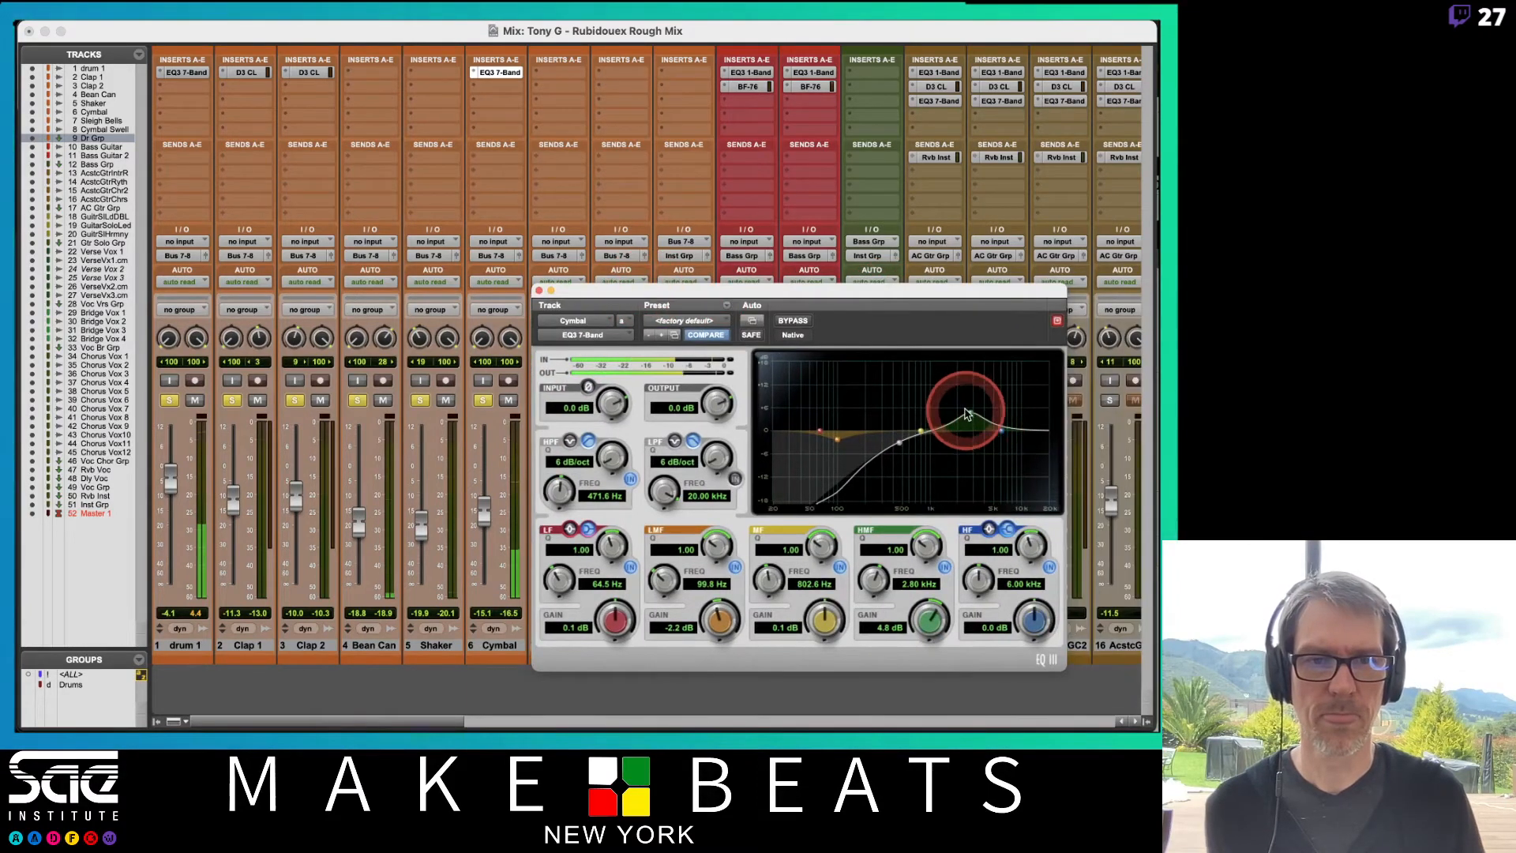
left_click_drag(977, 417, 998, 418)
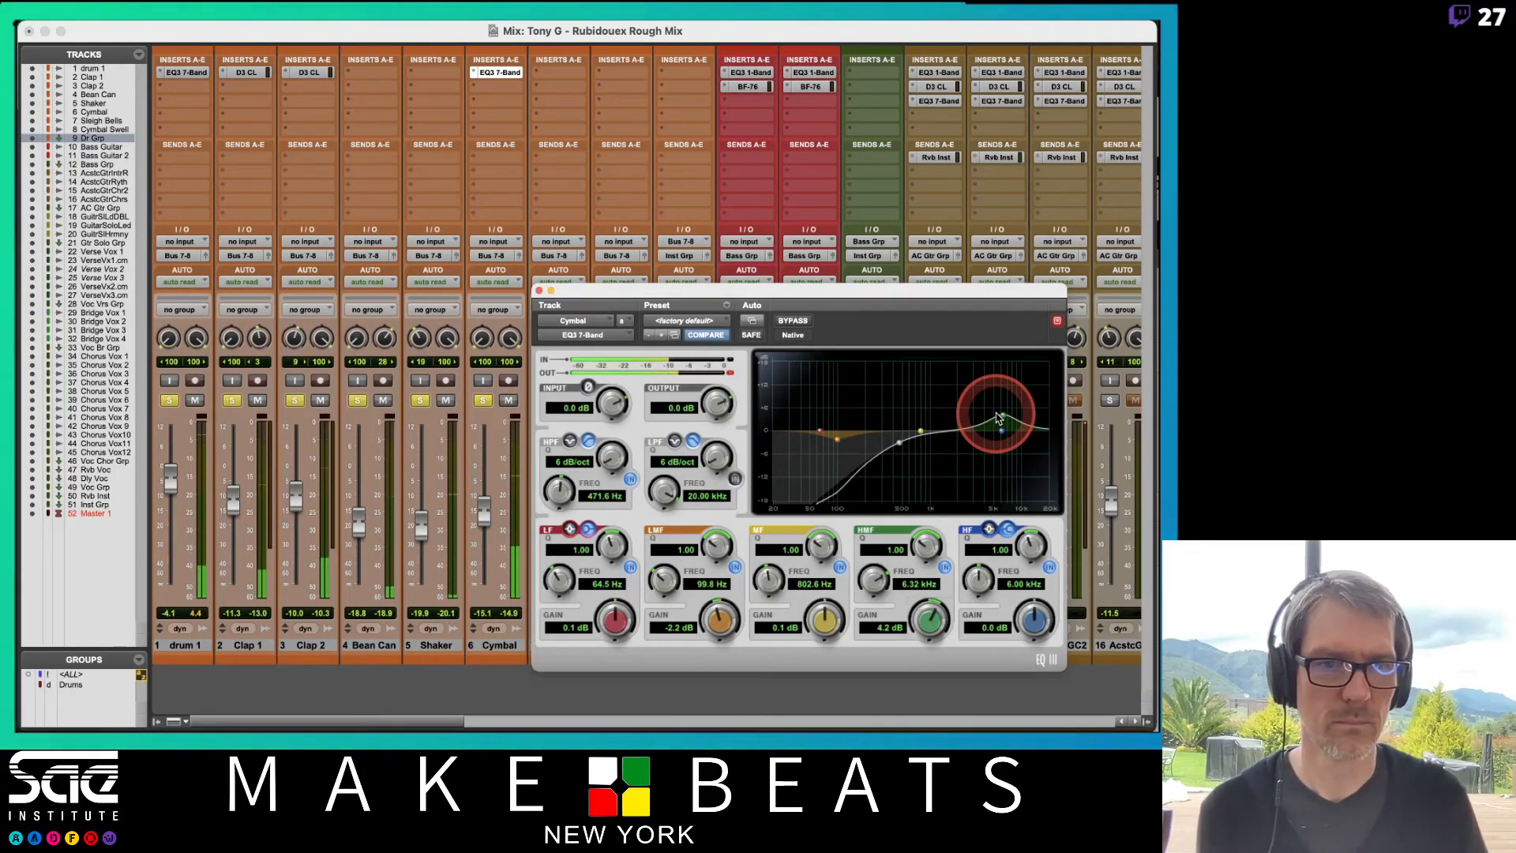
left_click_drag(998, 418, 995, 421)
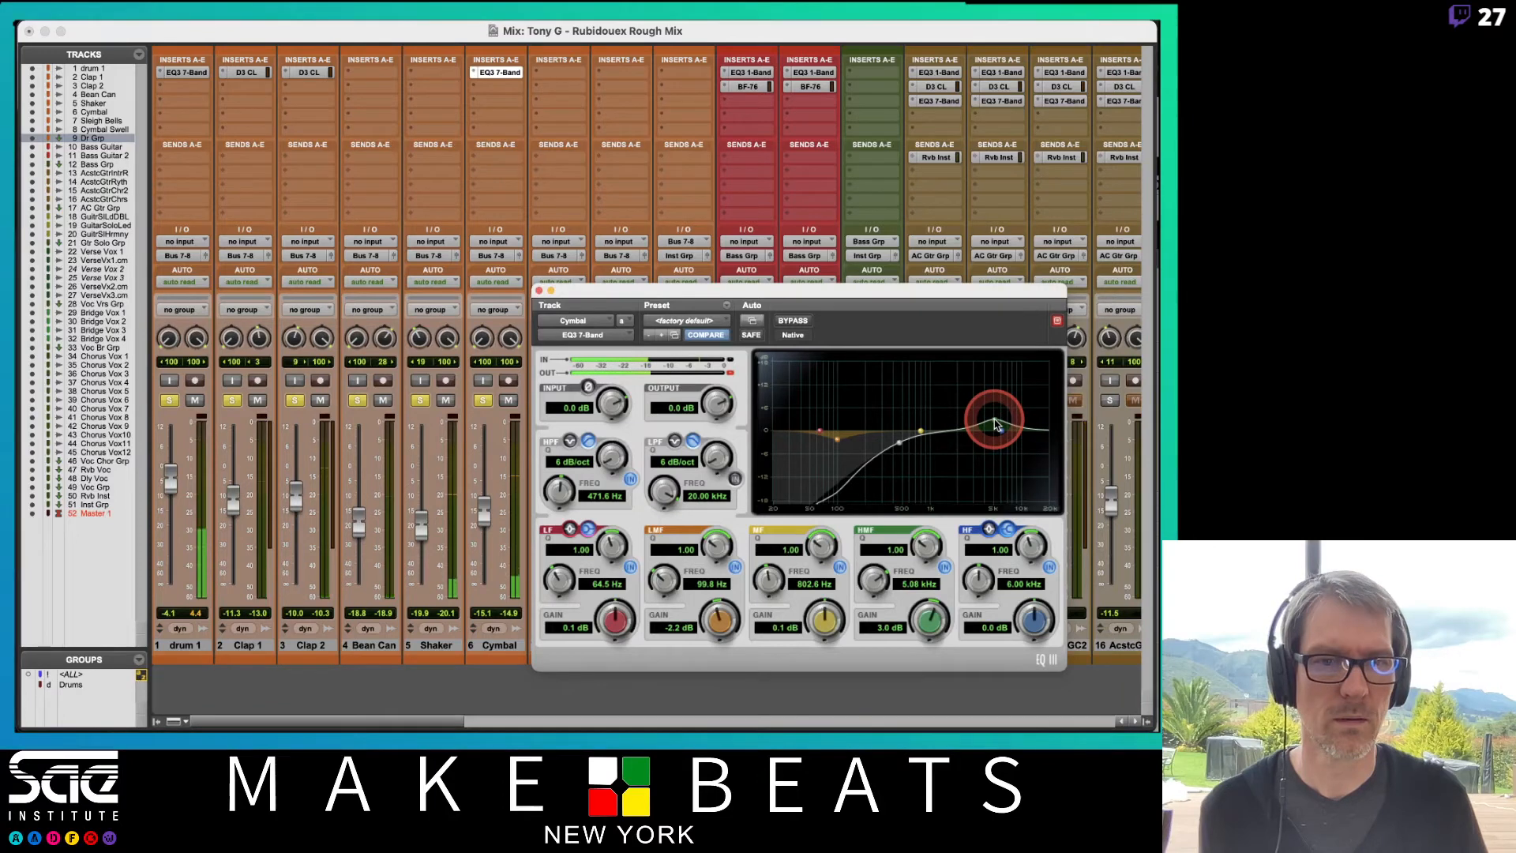
left_click(539, 290)
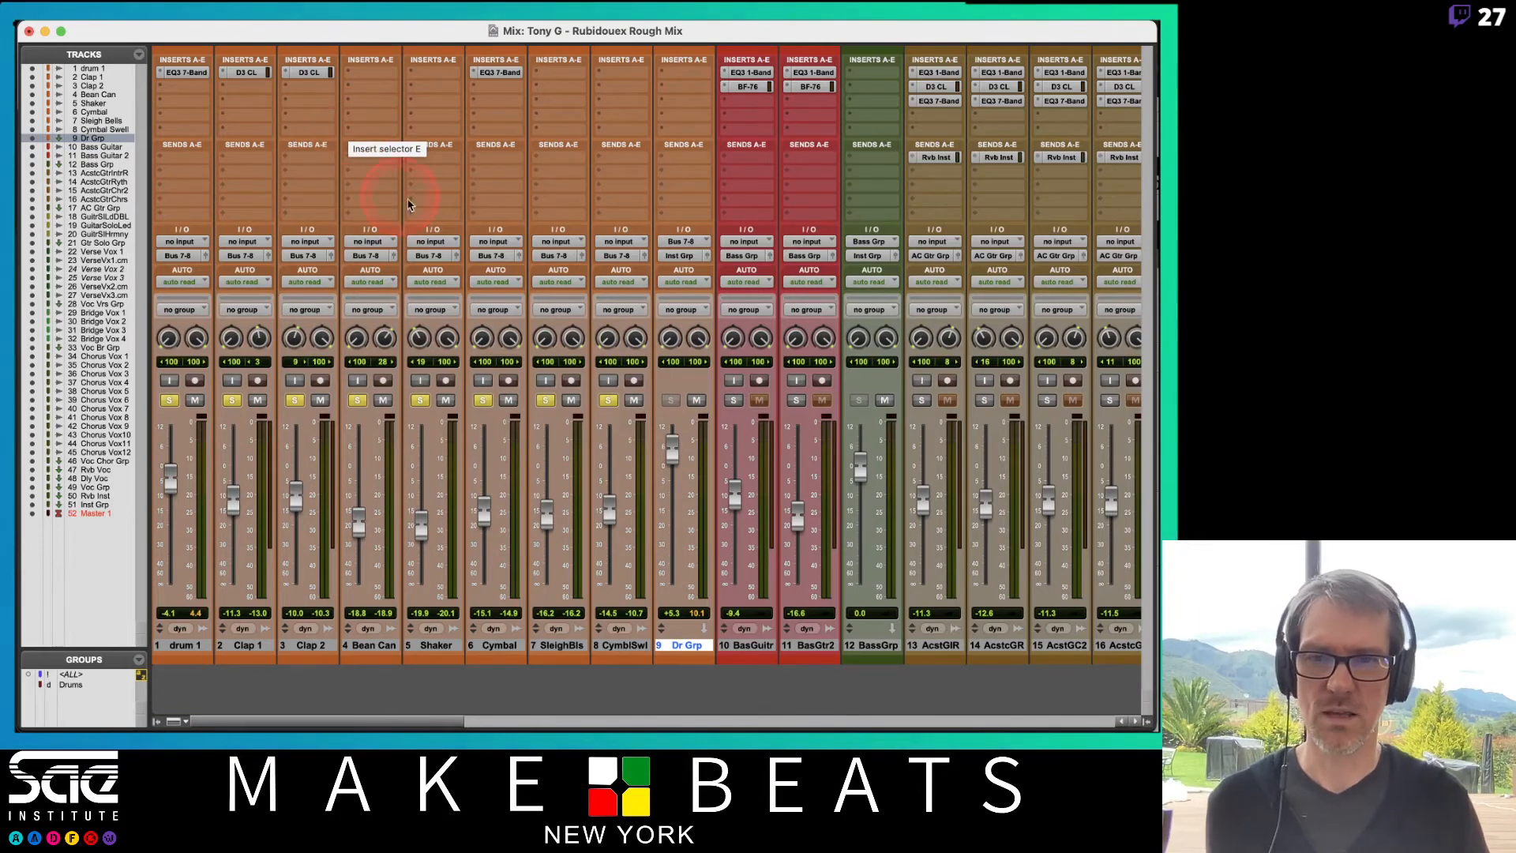
Step: Clear the drum solos, solo only the Cymbal track and bypass its EQ3 7-Band
left_click(419, 399, "alt")
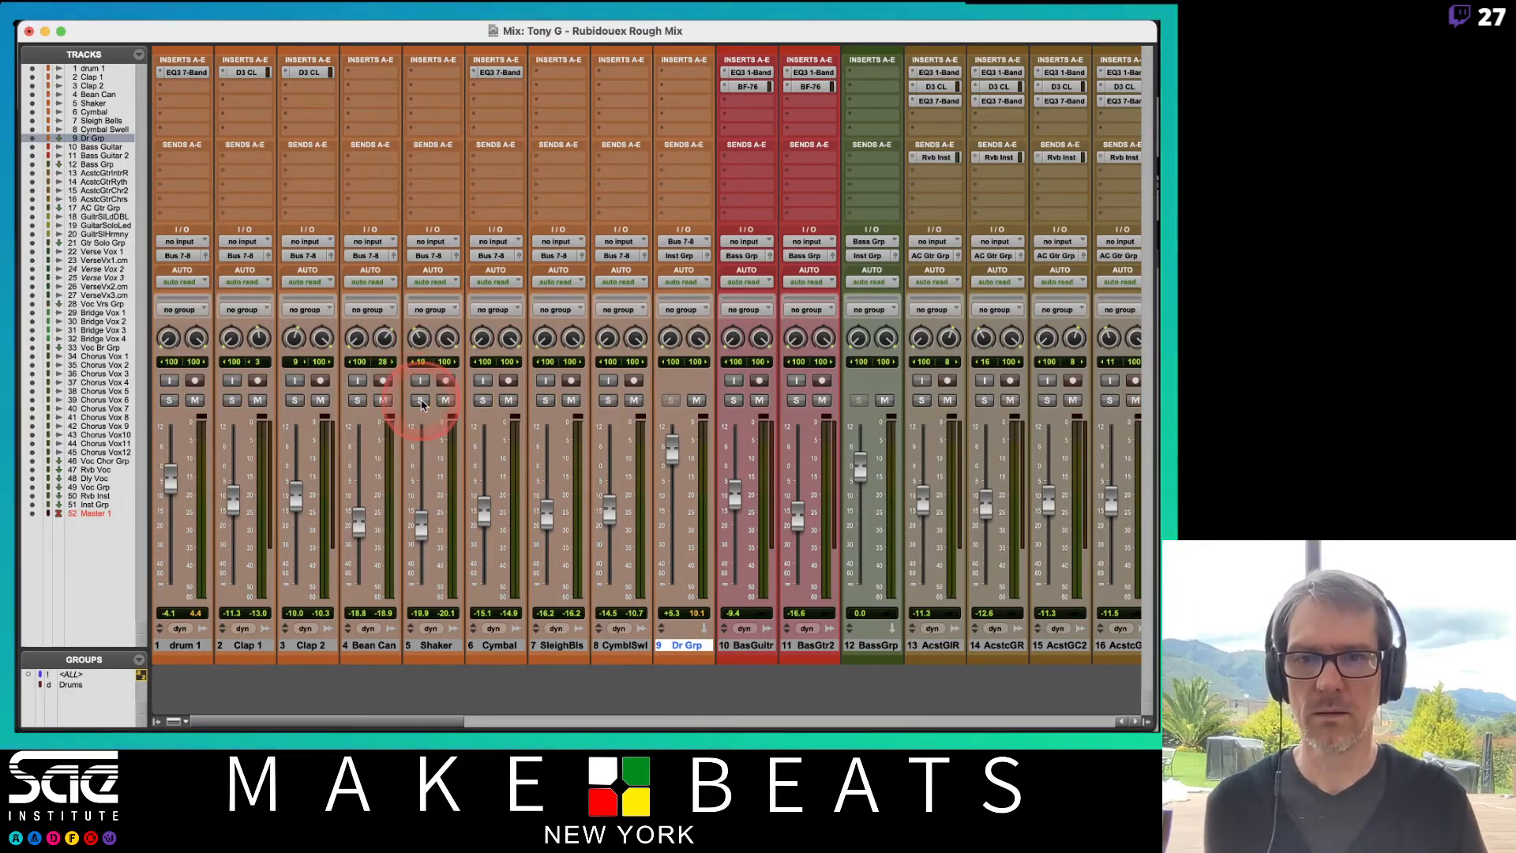
left_click(481, 400)
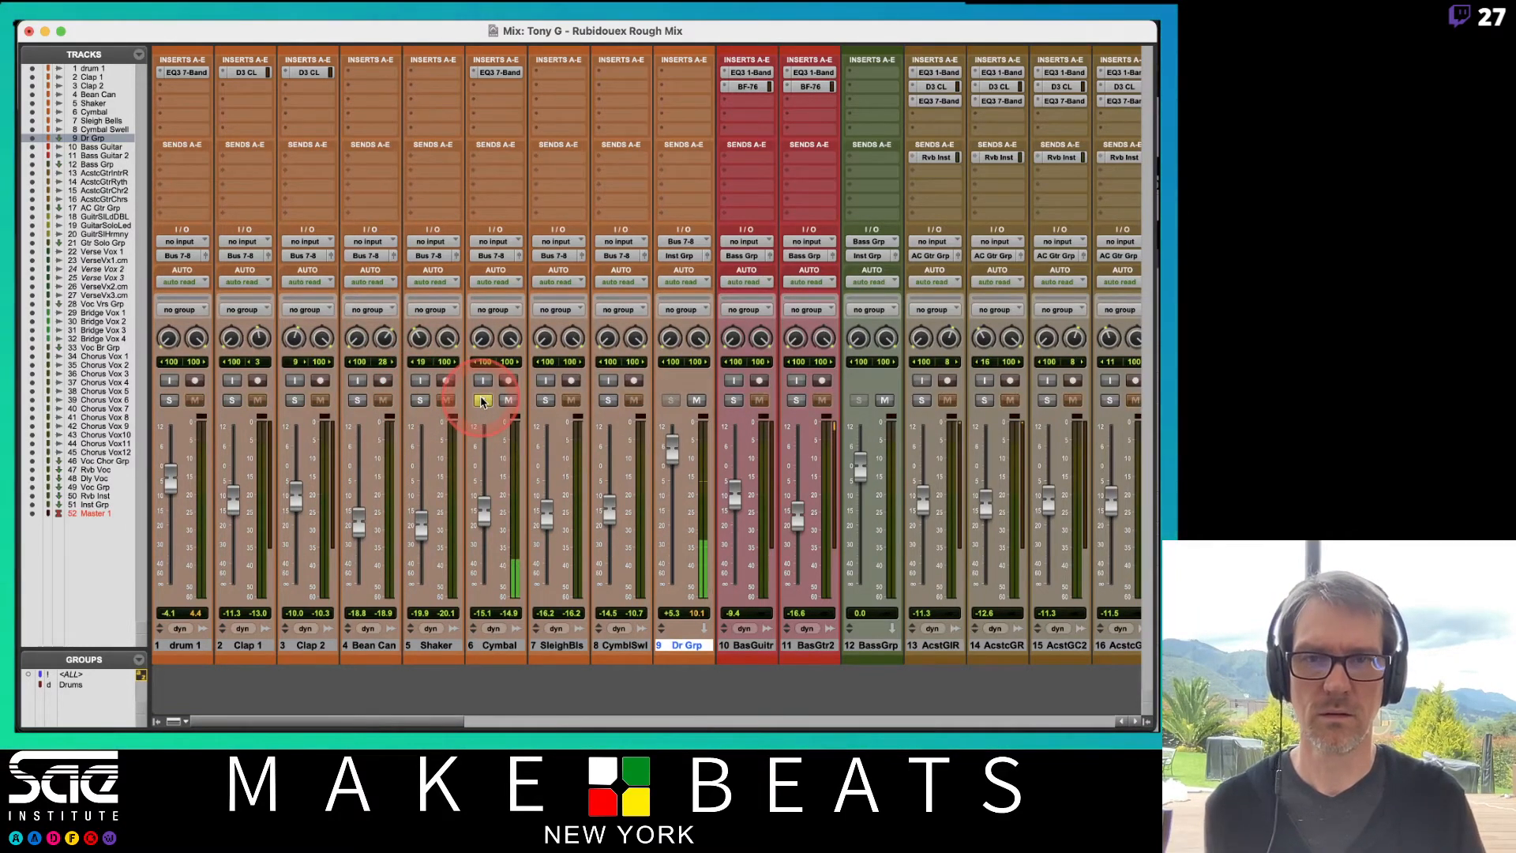
left_click(497, 72)
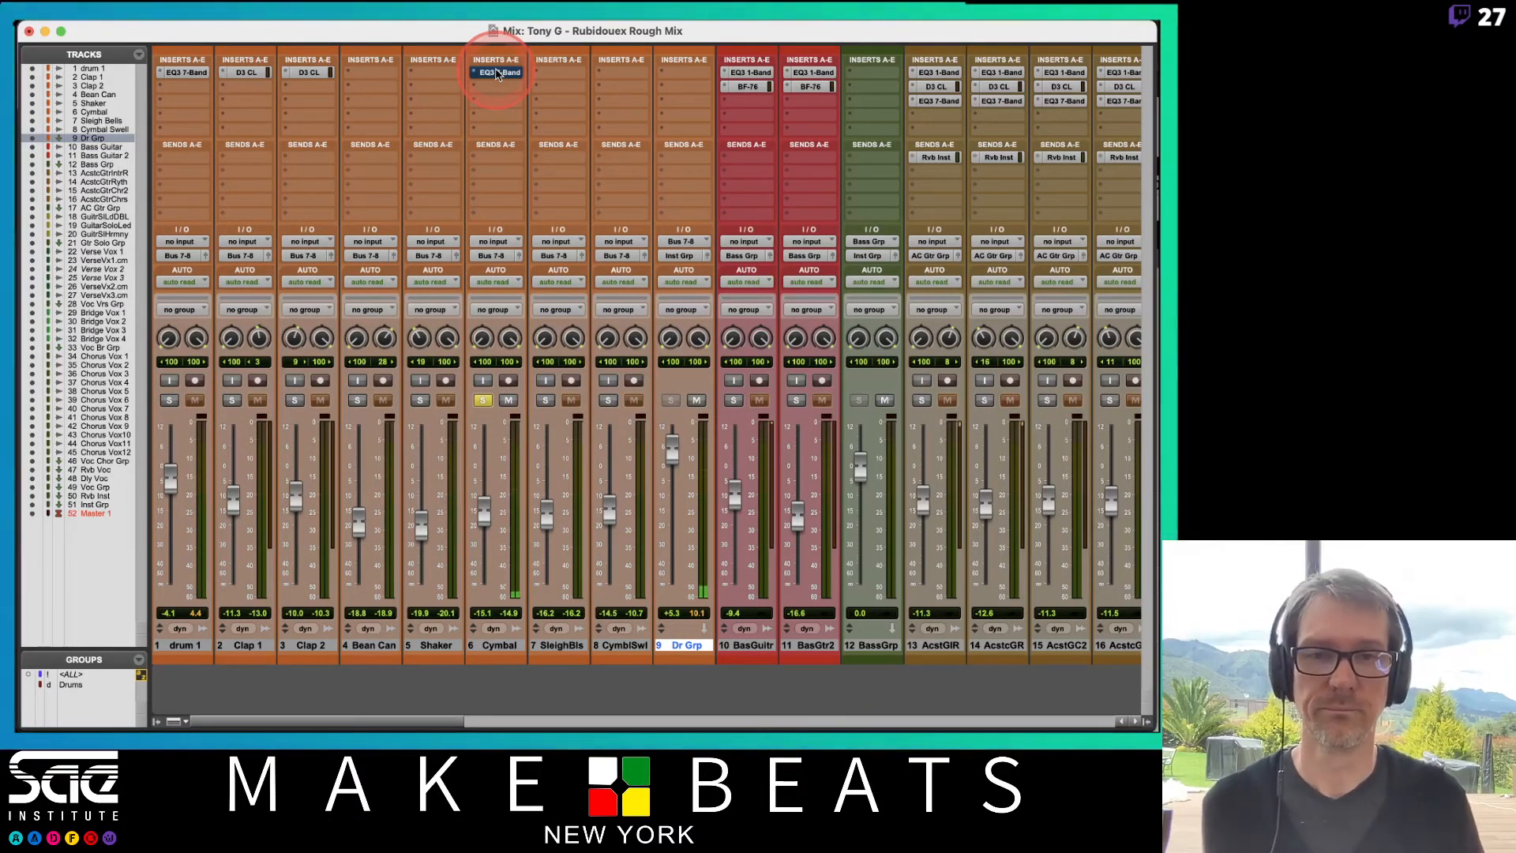
Step: Select the timeline range from marker C1 to marker V2 for playback and return to the mixer
key("super+equal")
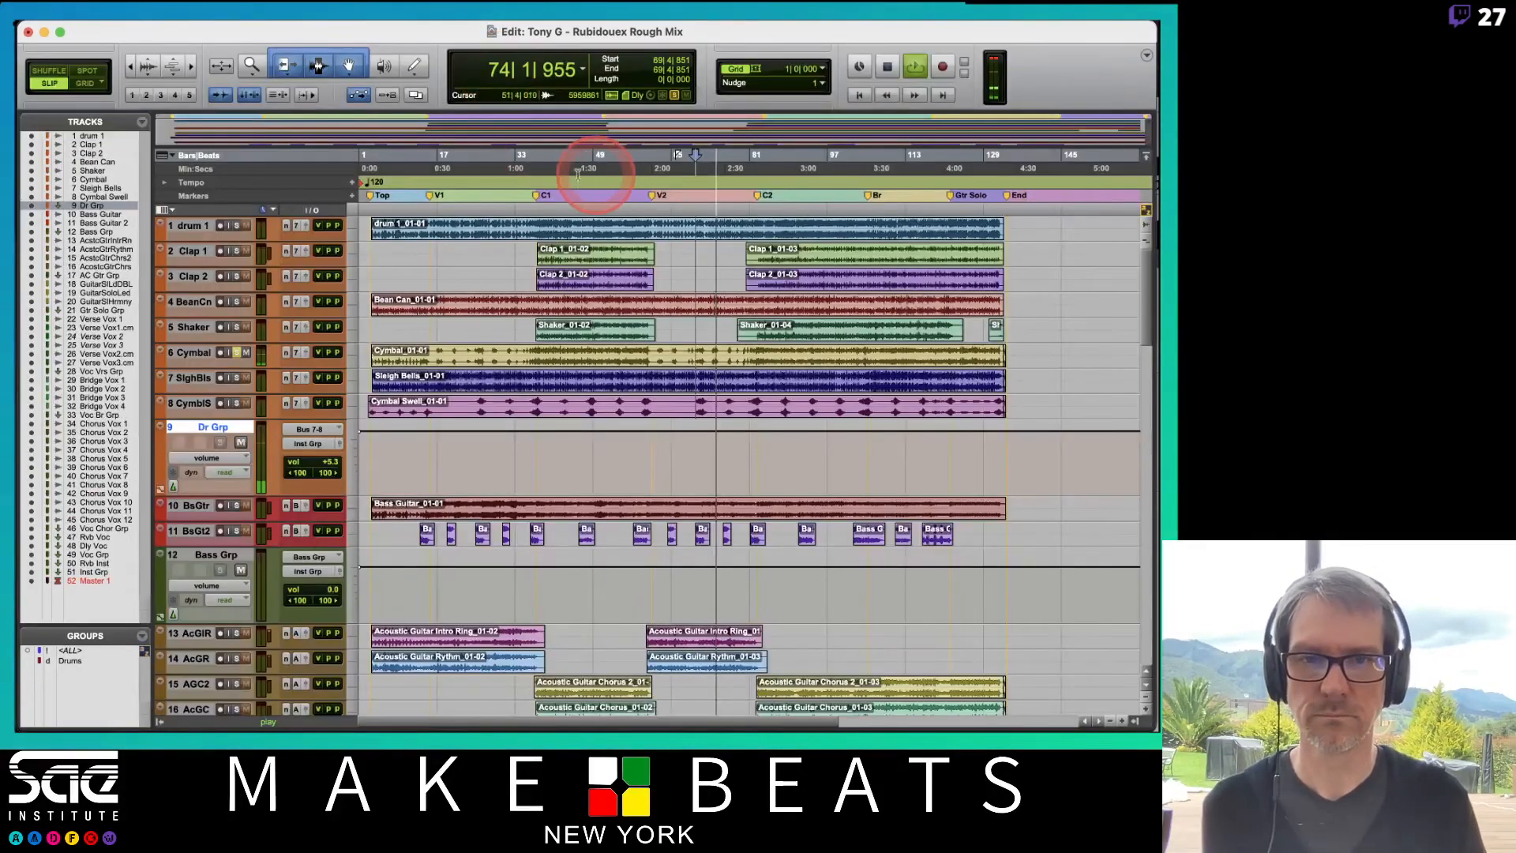
key("space")
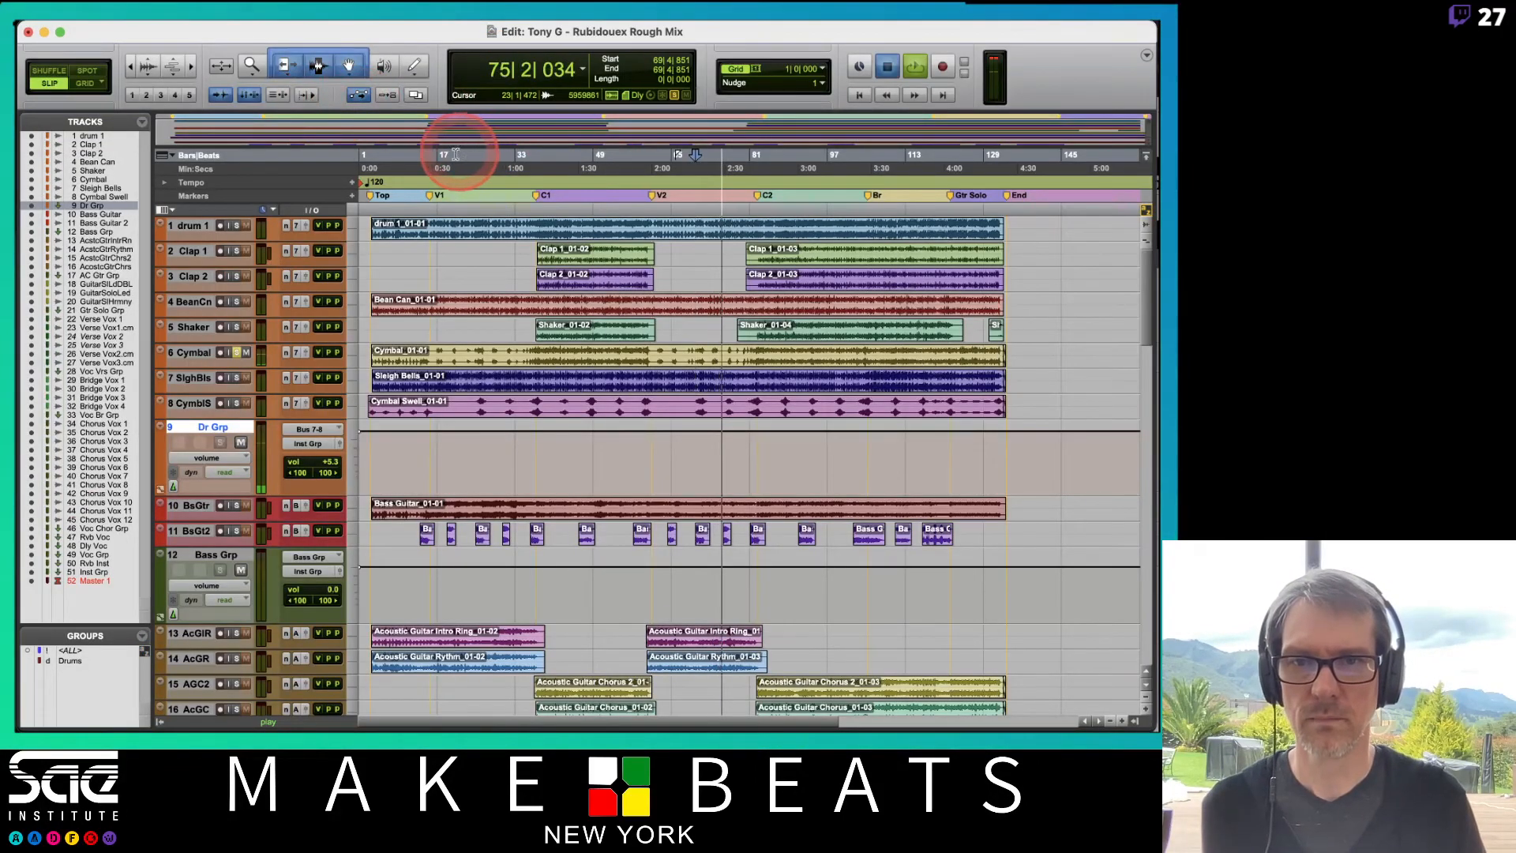
left_click(537, 172)
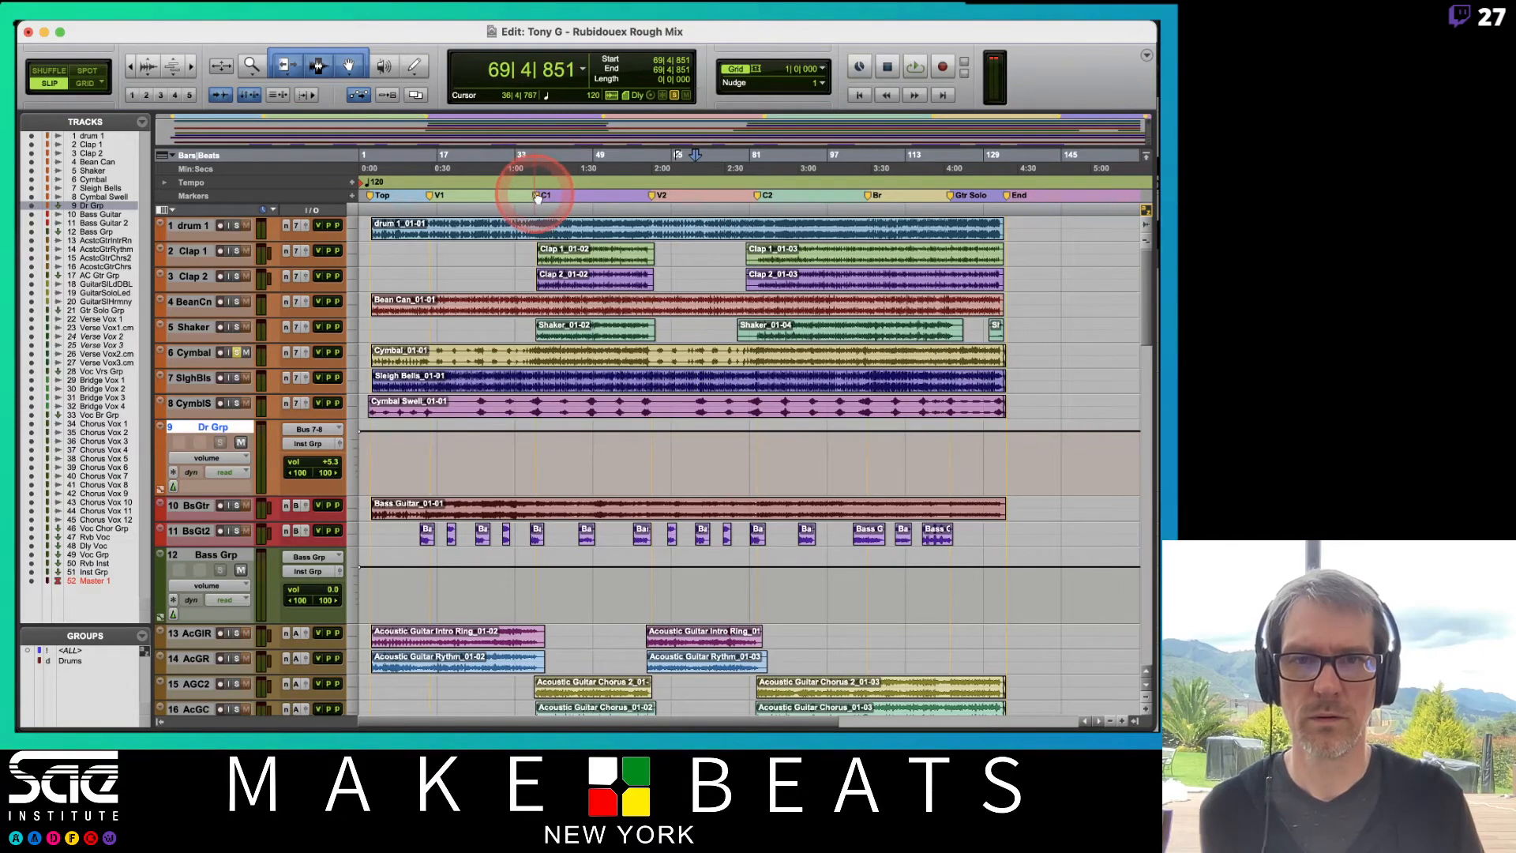
left_click(653, 197, "shift")
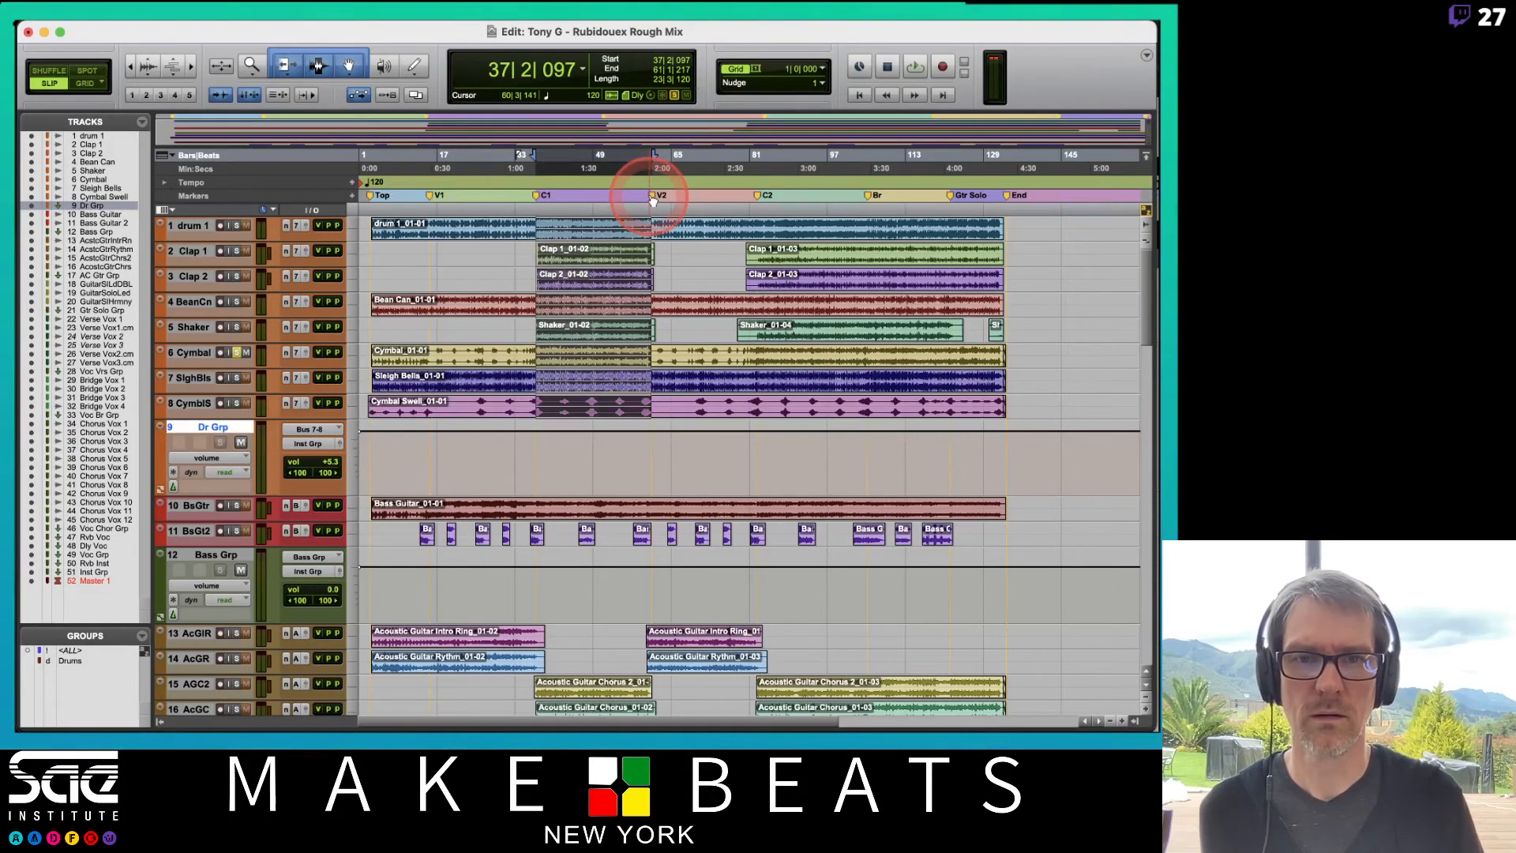
key("super+equal")
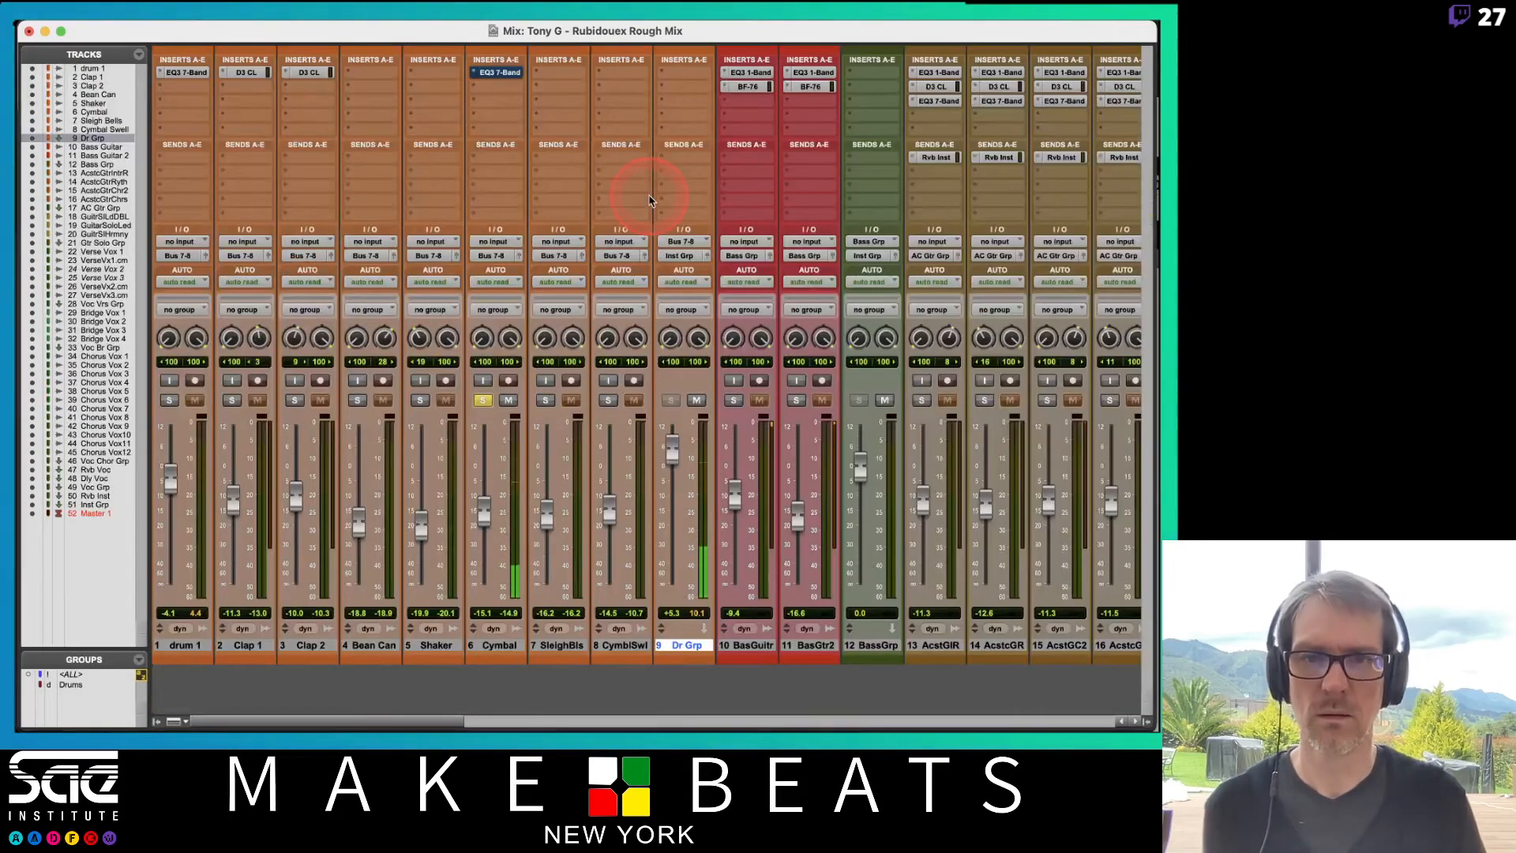
Step: Set Cymbal's EQ to an HMF cut of -3.6 dB at 2.25 kHz and an HF boost of 2.6 dB at 4.89 kHz
left_click(502, 74)
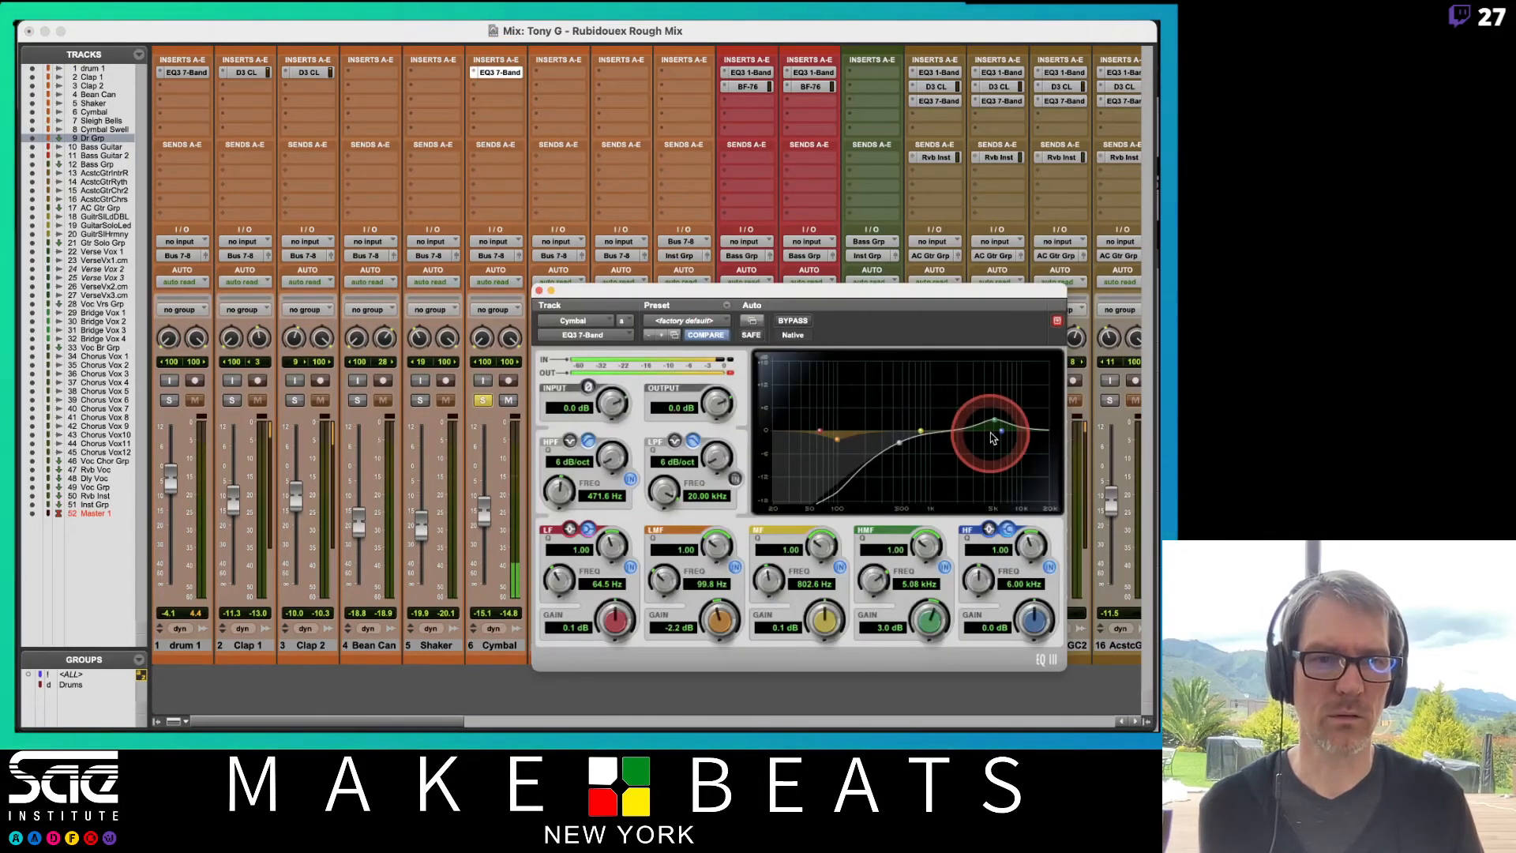
mouse_move(993, 437)
left_mouse_down()
mouse_move(984, 406)
mouse_move(922, 405)
mouse_move(956, 415)
mouse_move(966, 454)
mouse_move(994, 424)
left_mouse_up()
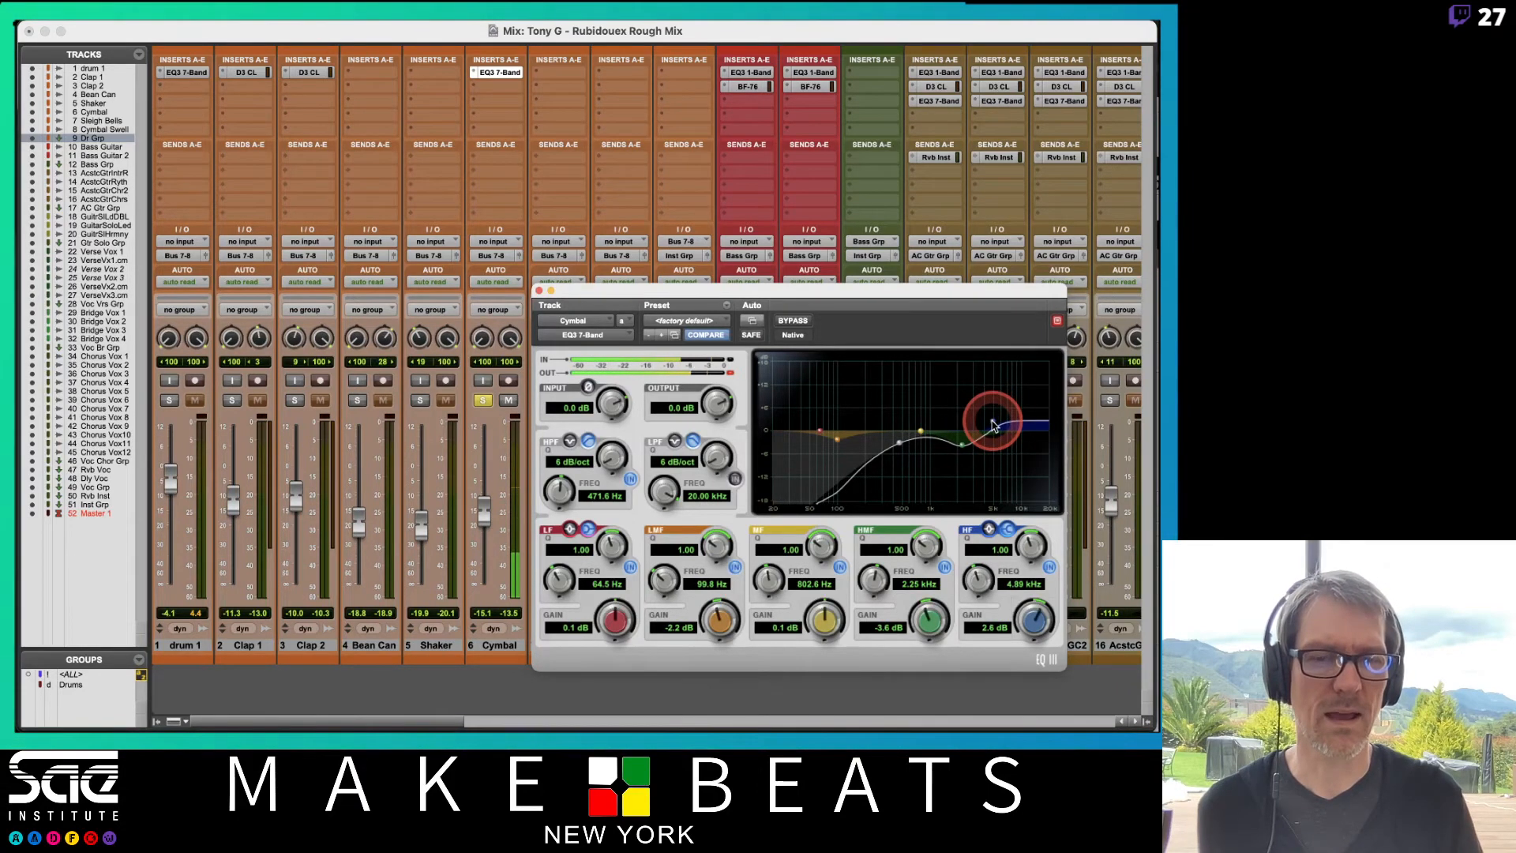
left_click(539, 292)
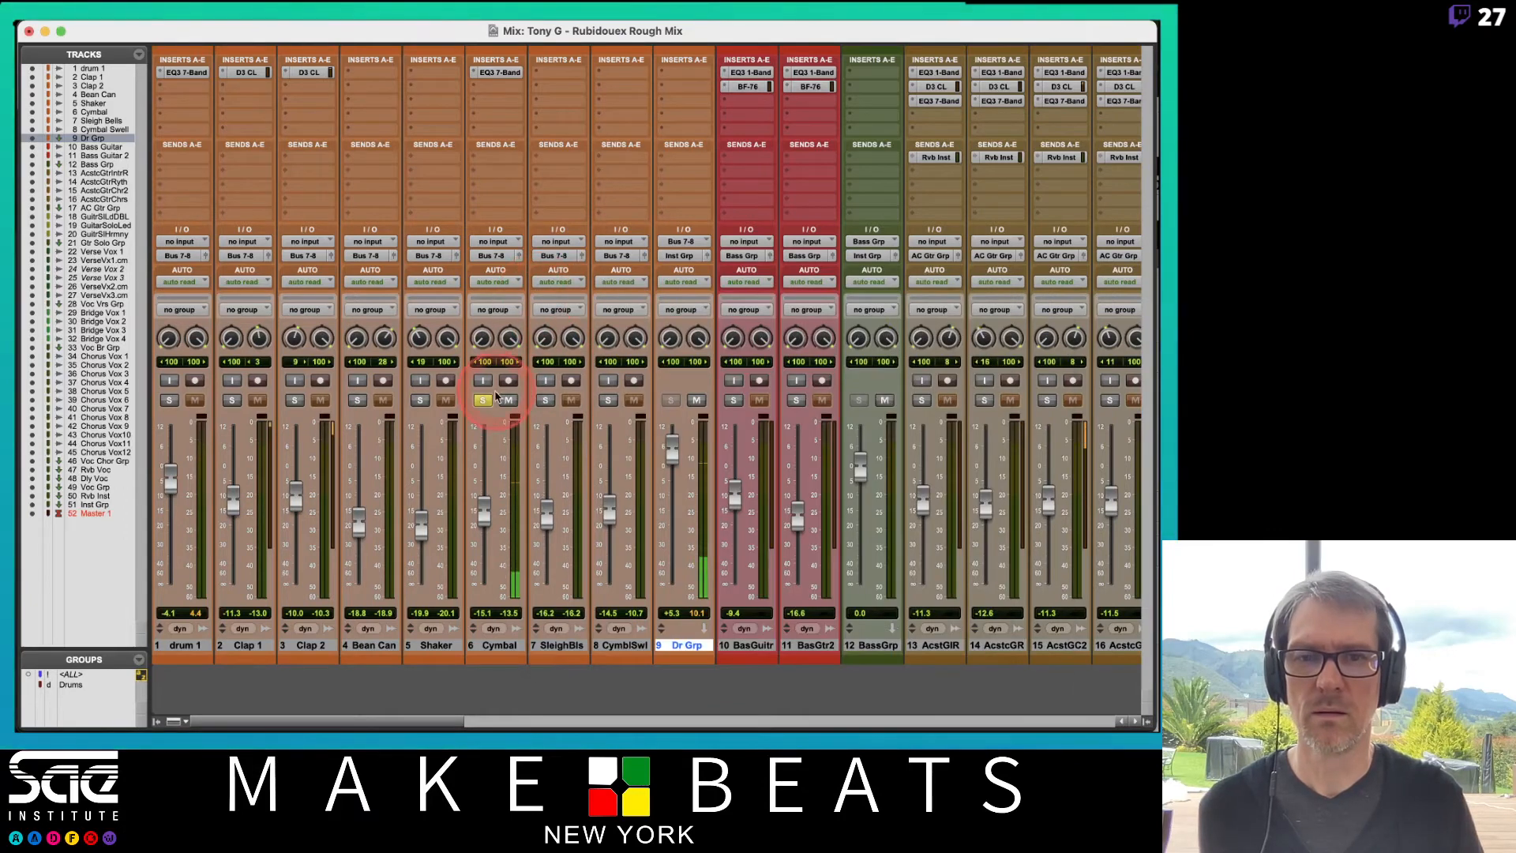
Step: Solo drum 1 instead of Cymbal and compare its EQ3 7-Band bypassed and active
left_click(169, 400)
left_click(482, 401)
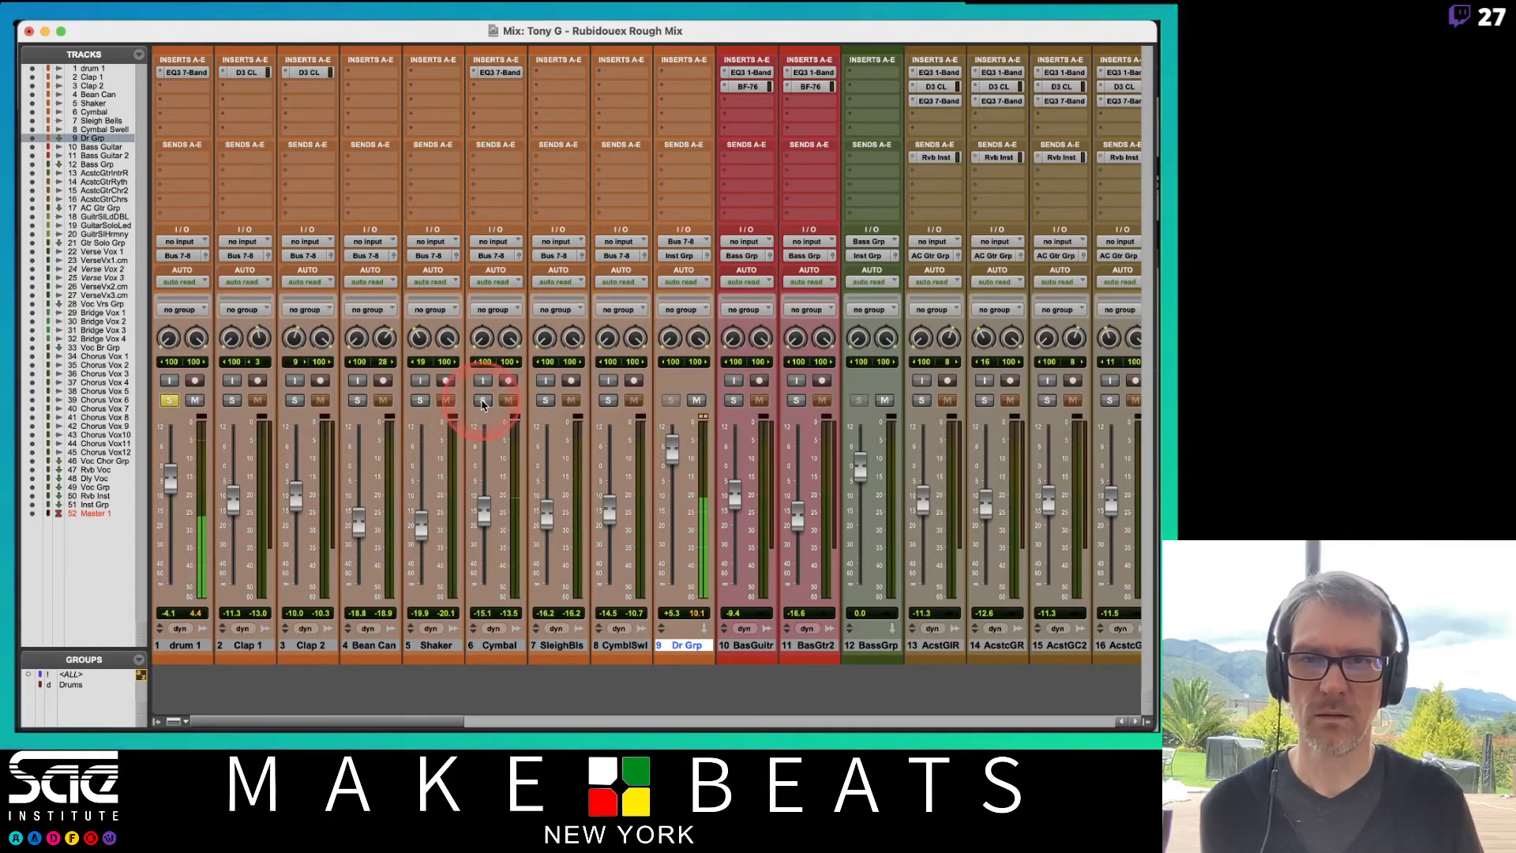
left_click(190, 72)
left_click(793, 323)
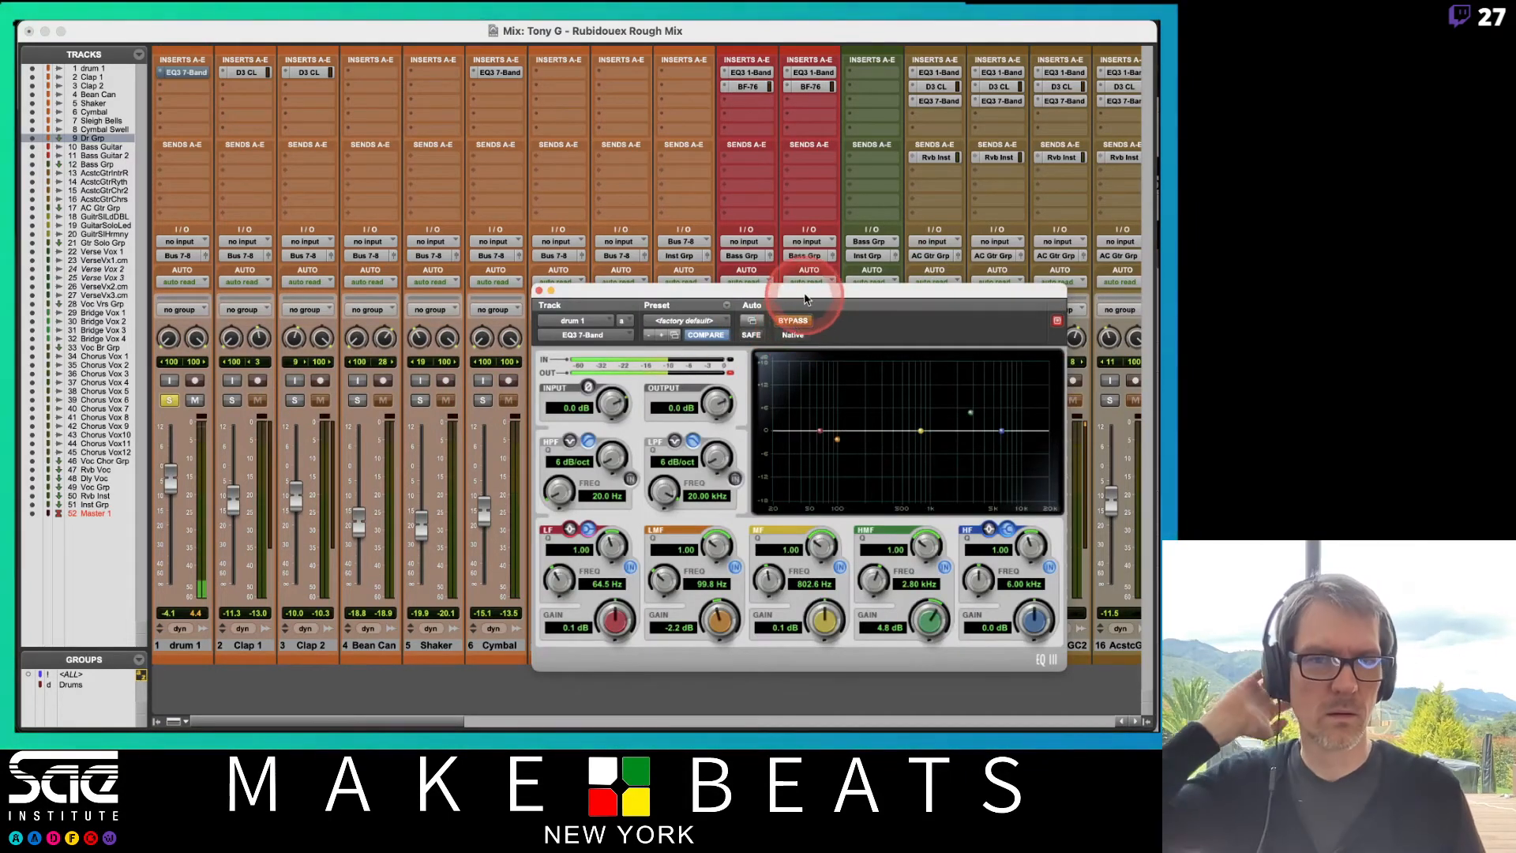
left_click_drag(789, 292, 681, 251)
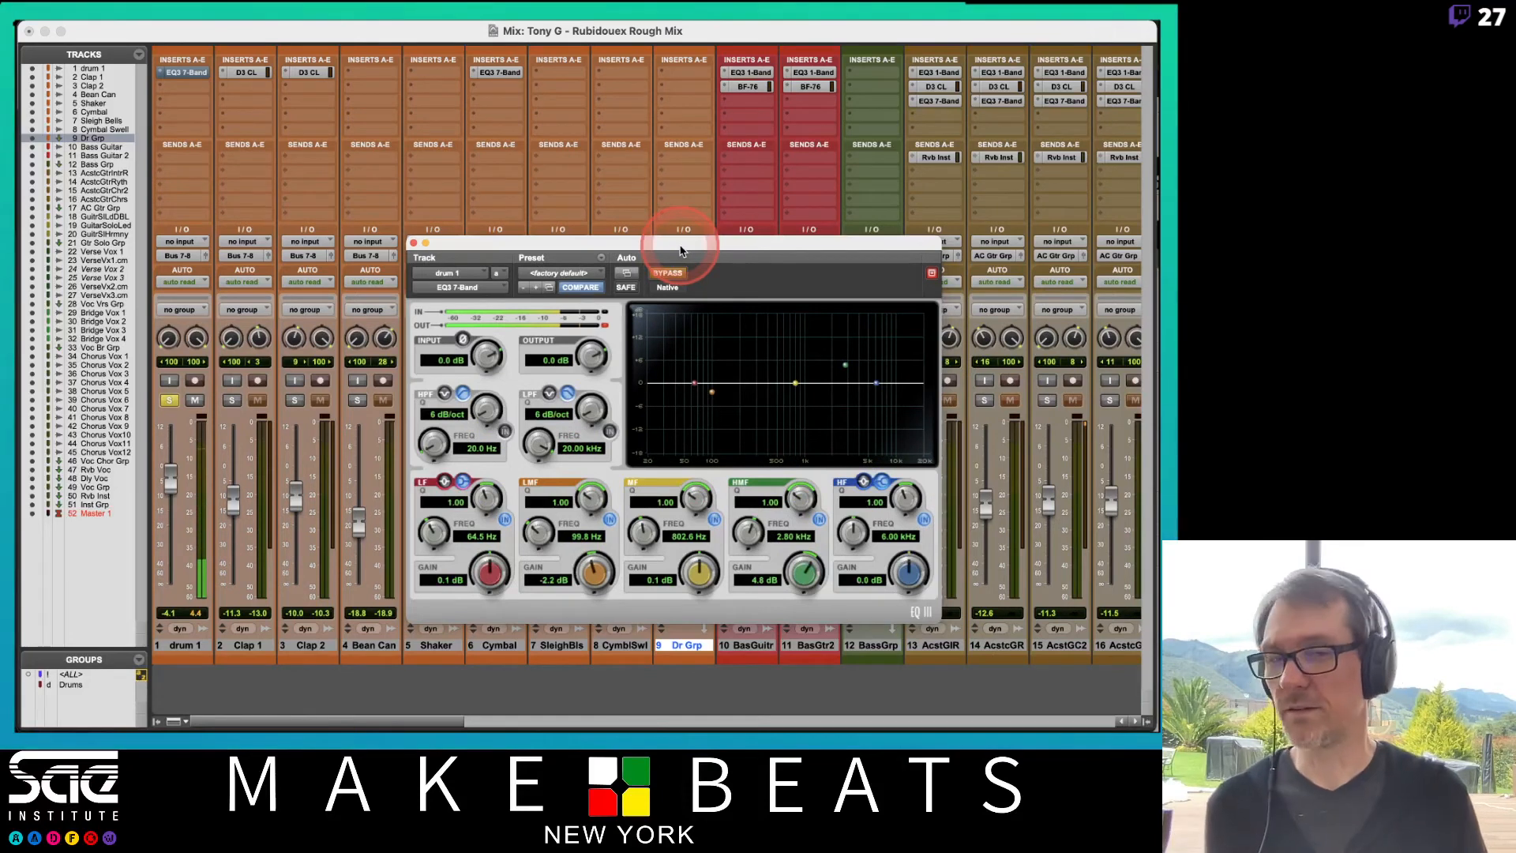
left_click(667, 274)
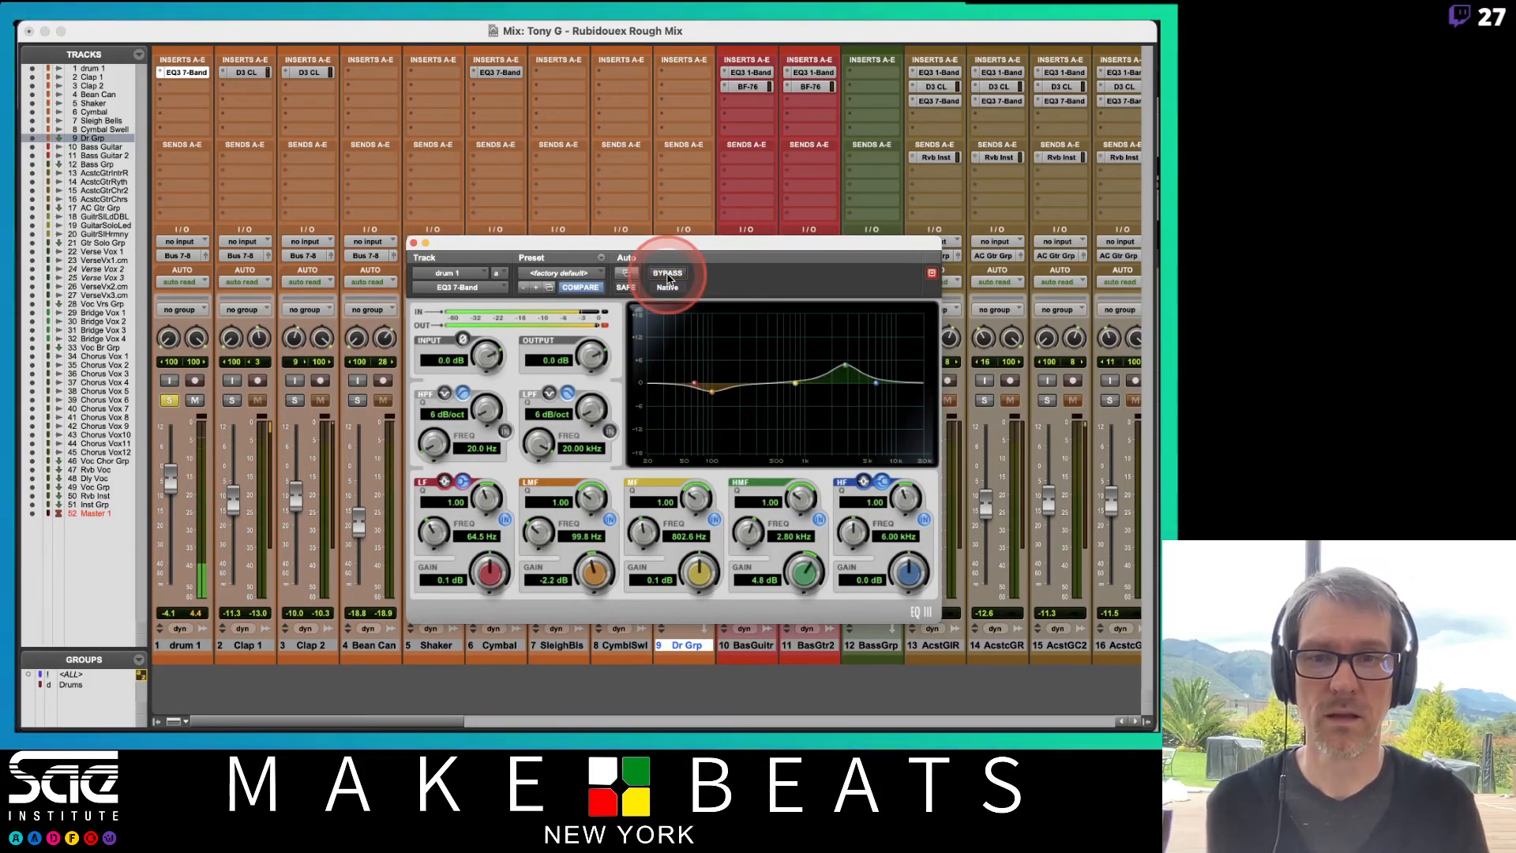
Step: Deepen drum 1's LMF cut to -8.3 dB at 90.4 Hz and compare it with the EQ bypassed
left_click_drag(712, 389, 708, 414)
left_click(676, 274)
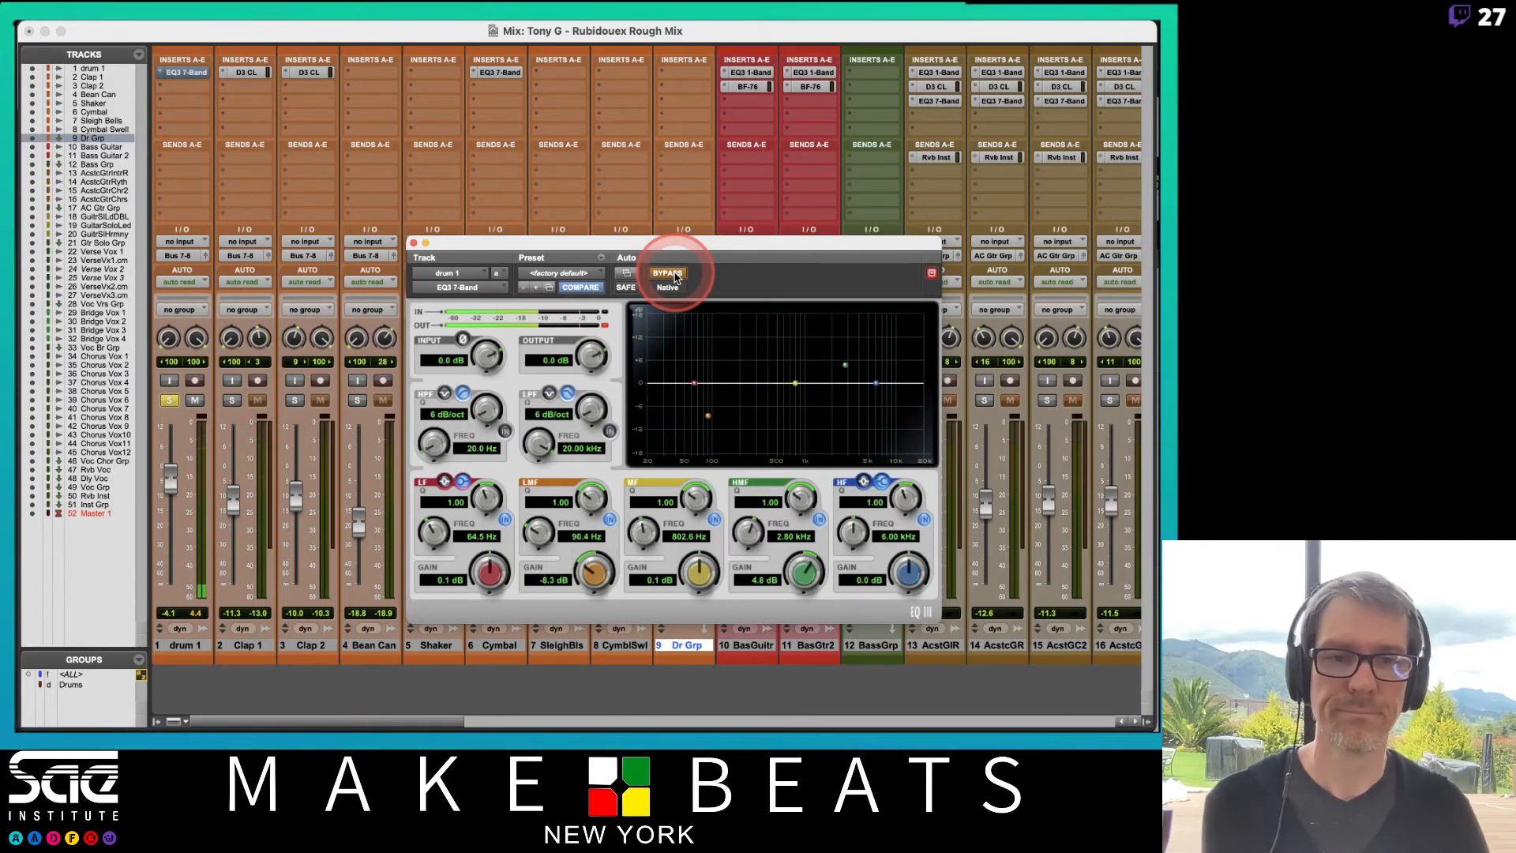
left_click(676, 274)
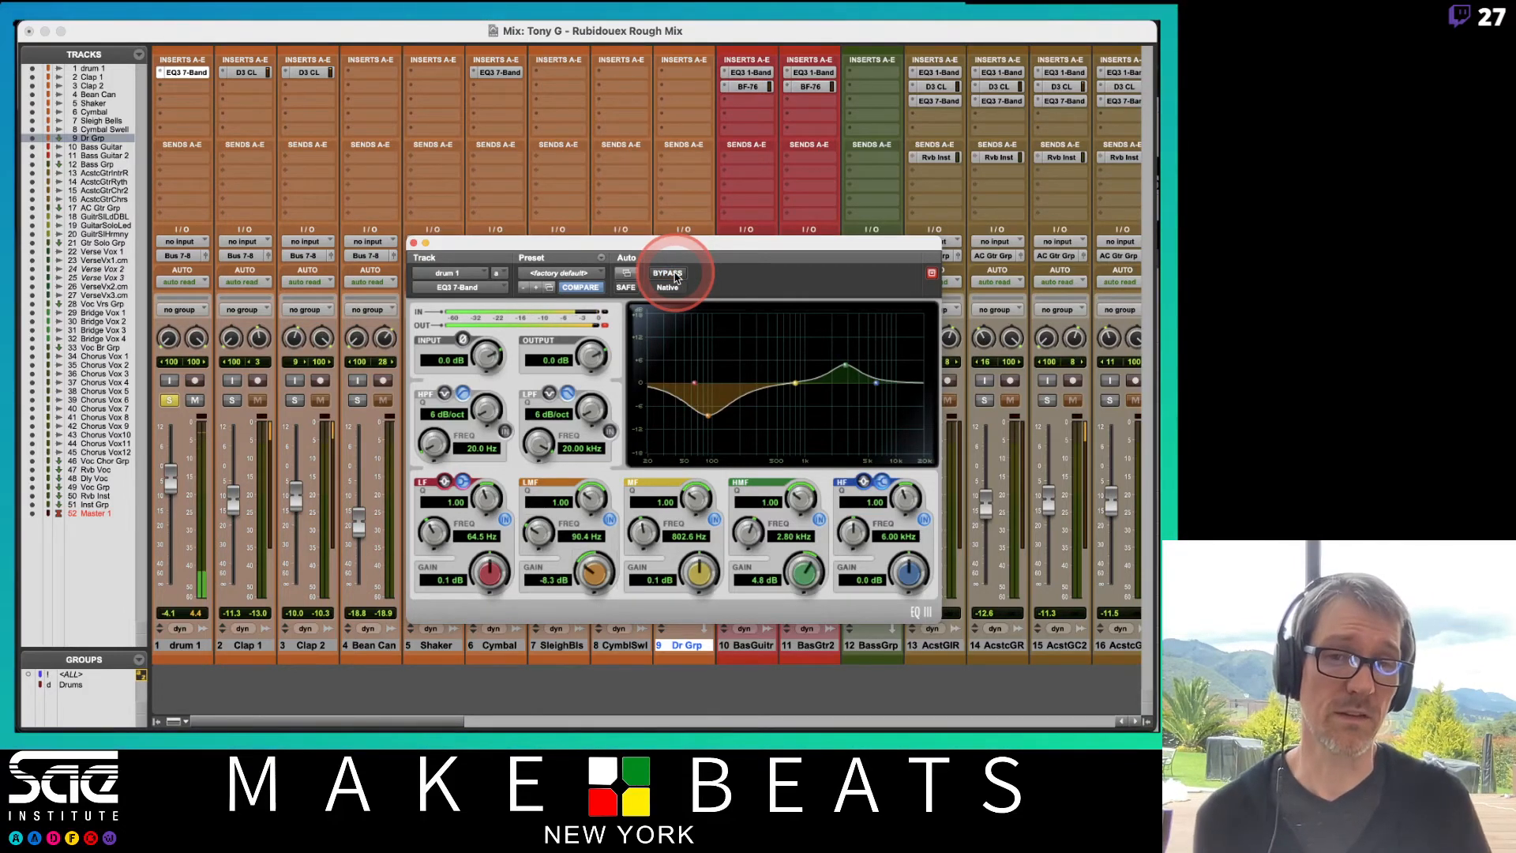
left_click(676, 275)
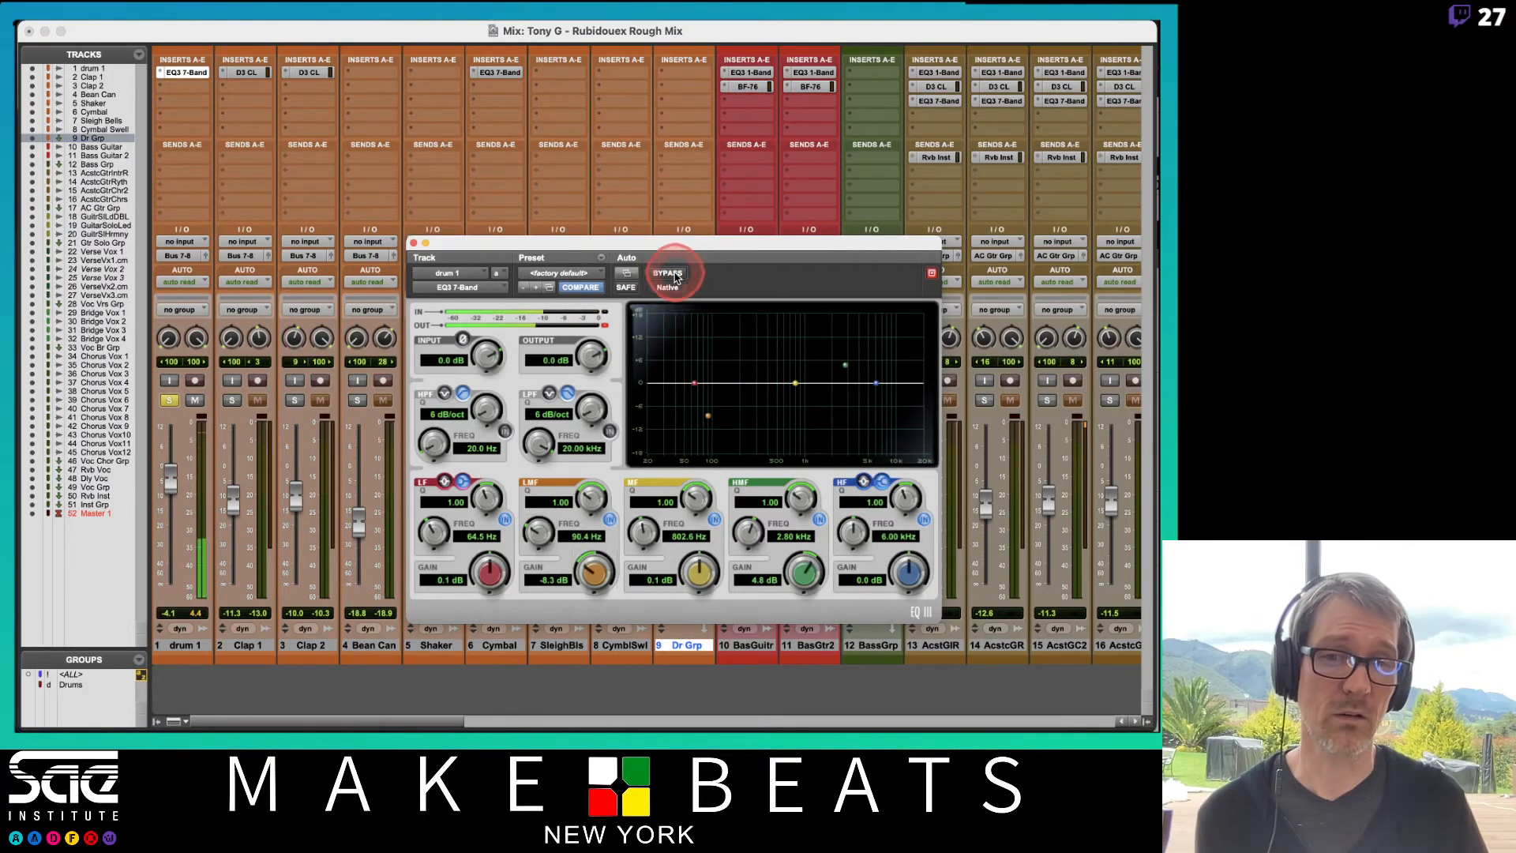
Step: Unsolo drum 1, reactivate its EQ and set the LMF band to -1.7 dB at 92.2 Hz
left_click(169, 400)
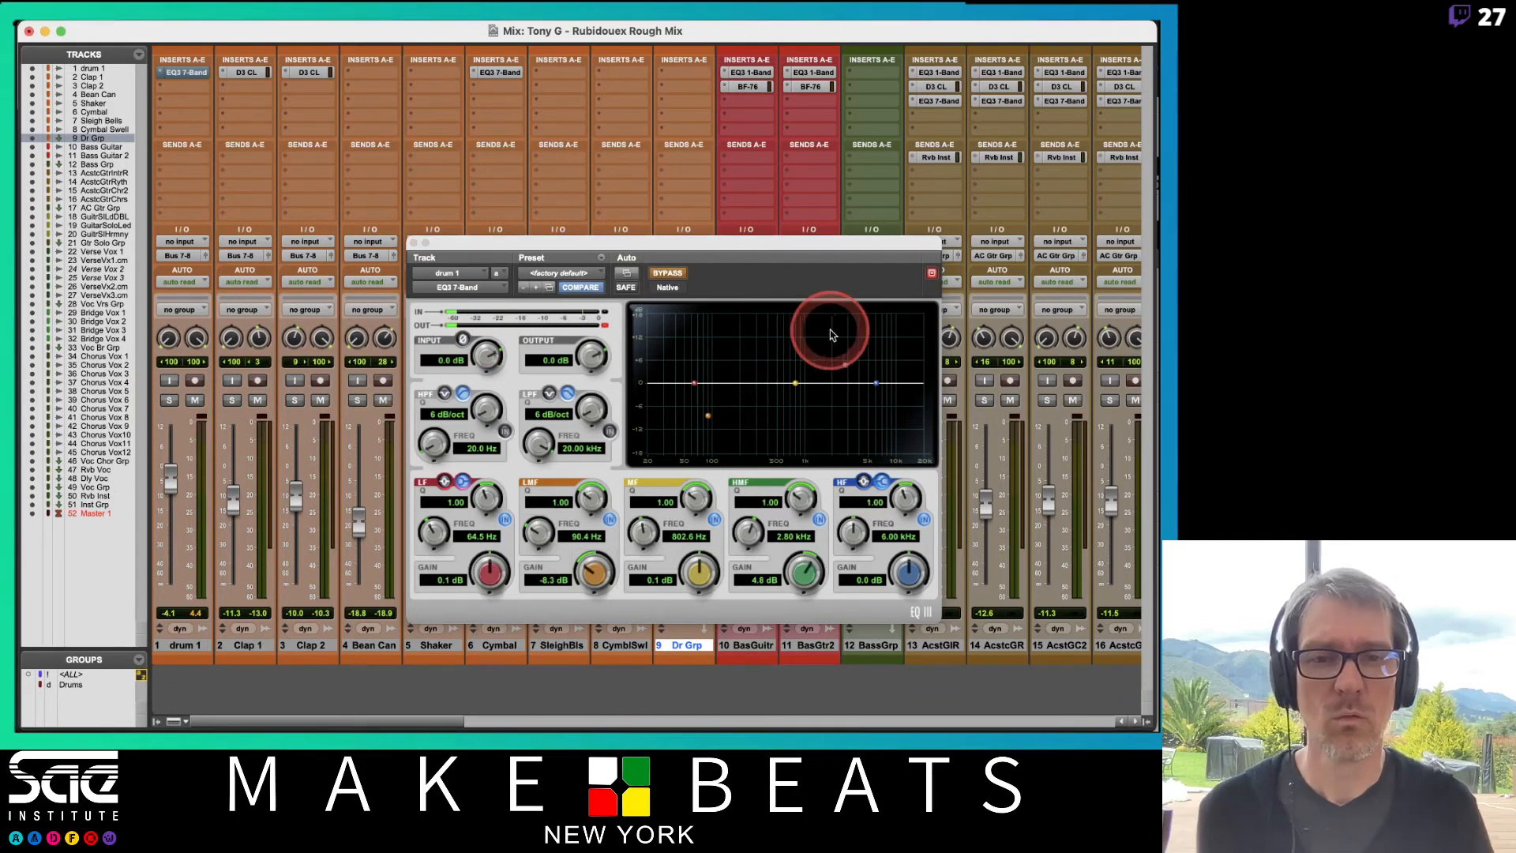
left_click(668, 275)
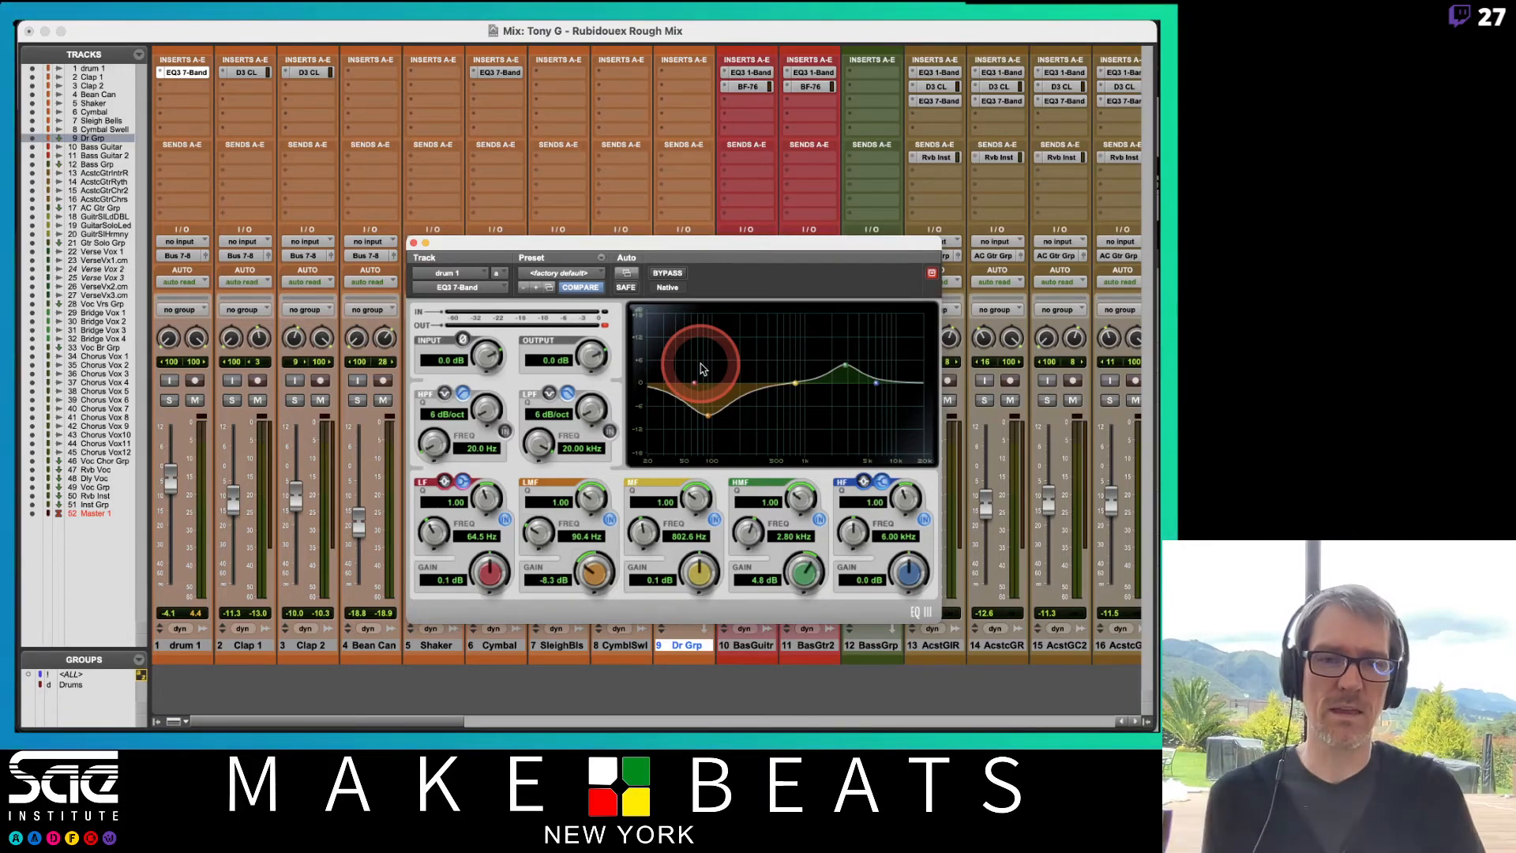
mouse_move(703, 369)
left_mouse_down()
mouse_move(735, 383)
mouse_move(702, 413)
mouse_move(712, 397)
left_mouse_up()
left_click(415, 241)
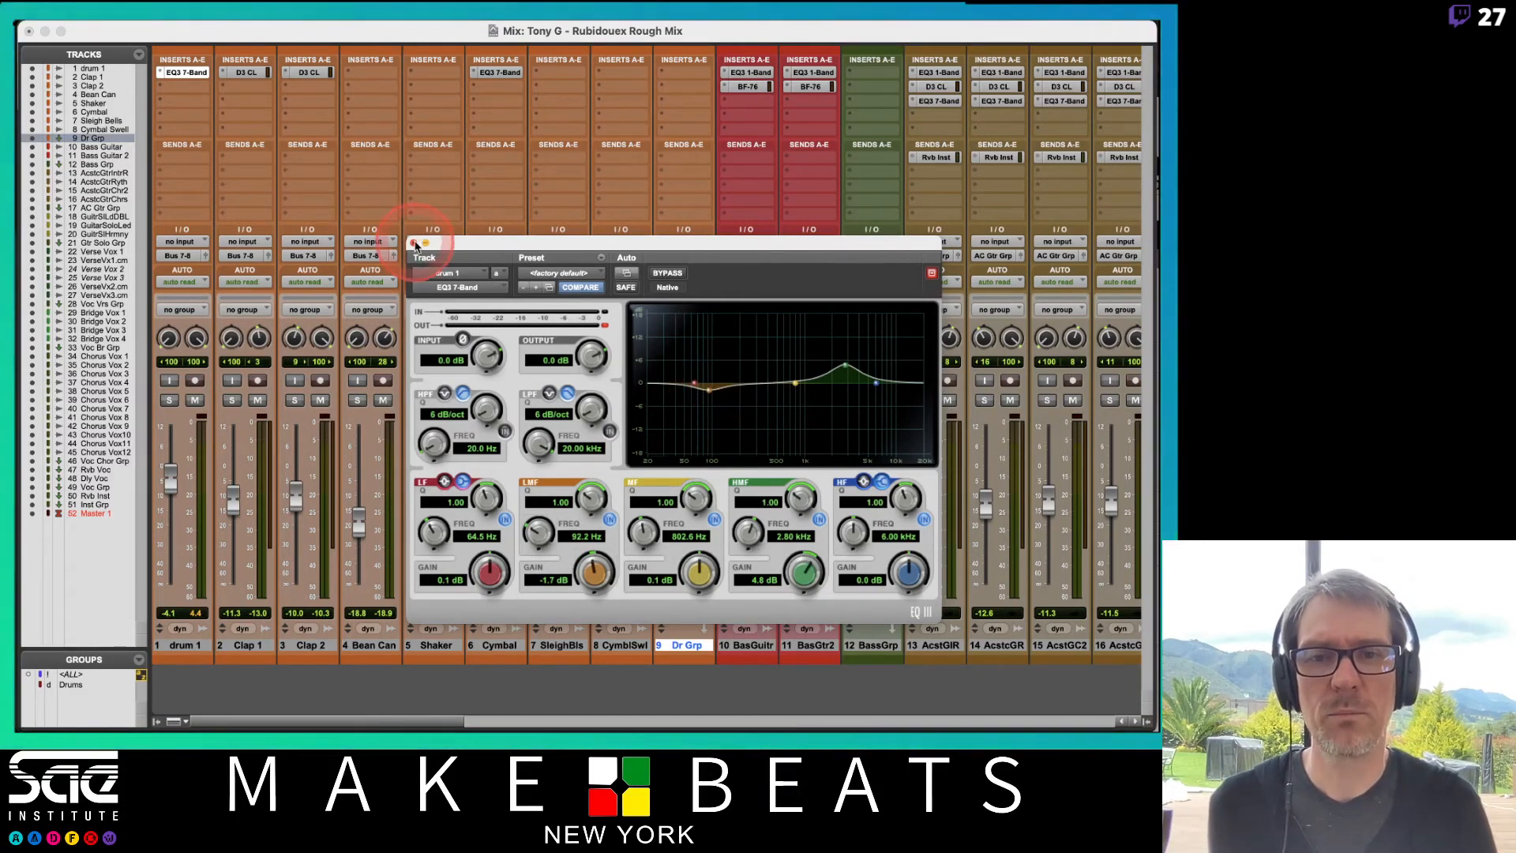
Step: Insert the stereo BF-76 compressor in Dr Grp's third insert slot and move its window clear of the drum channels
left_click(685, 101)
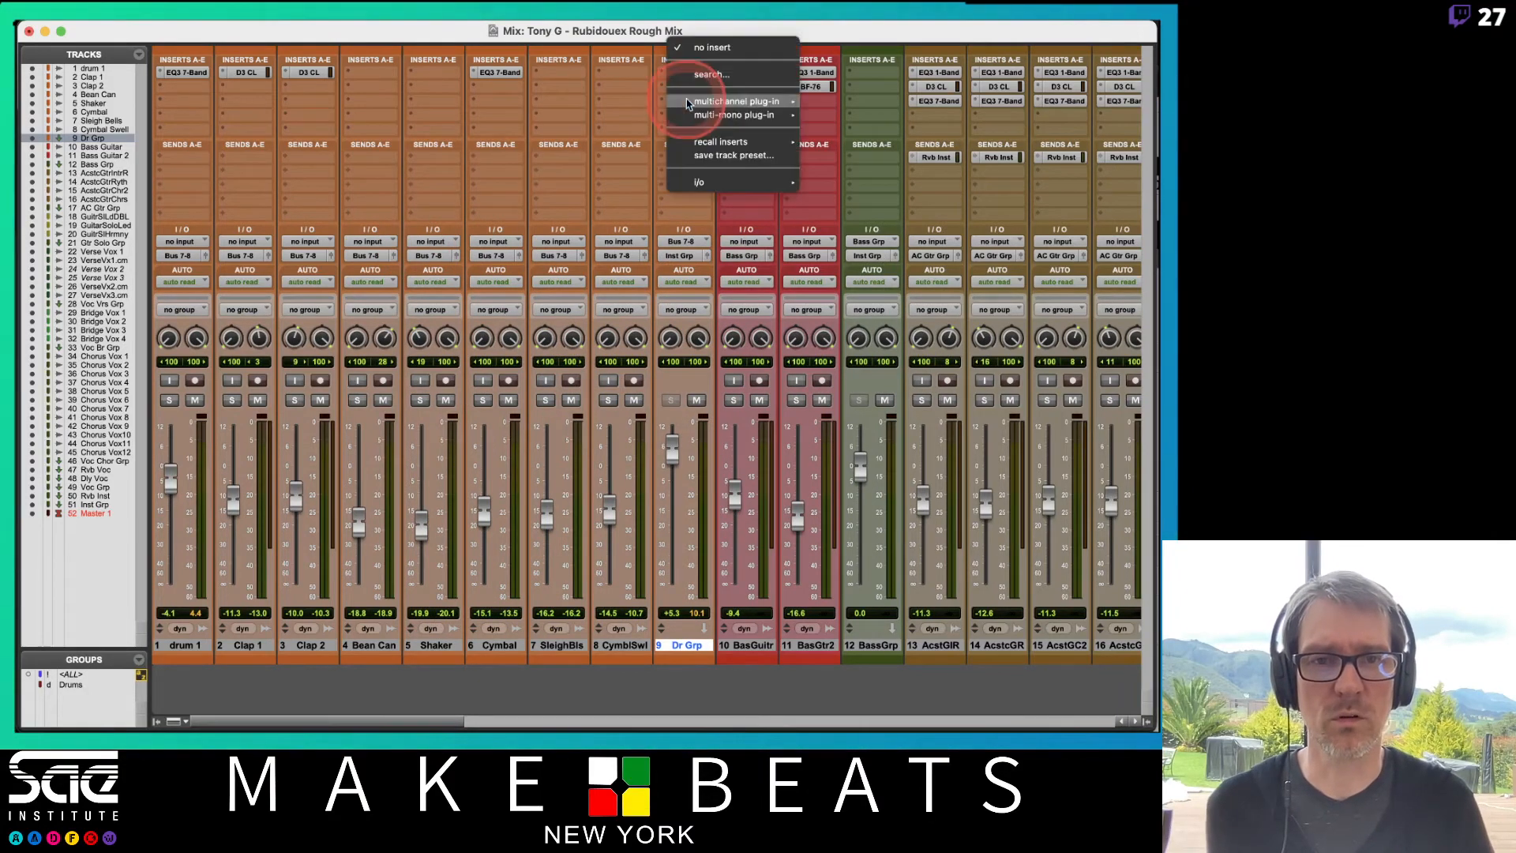
mouse_move(688, 104)
mouse_move(849, 49)
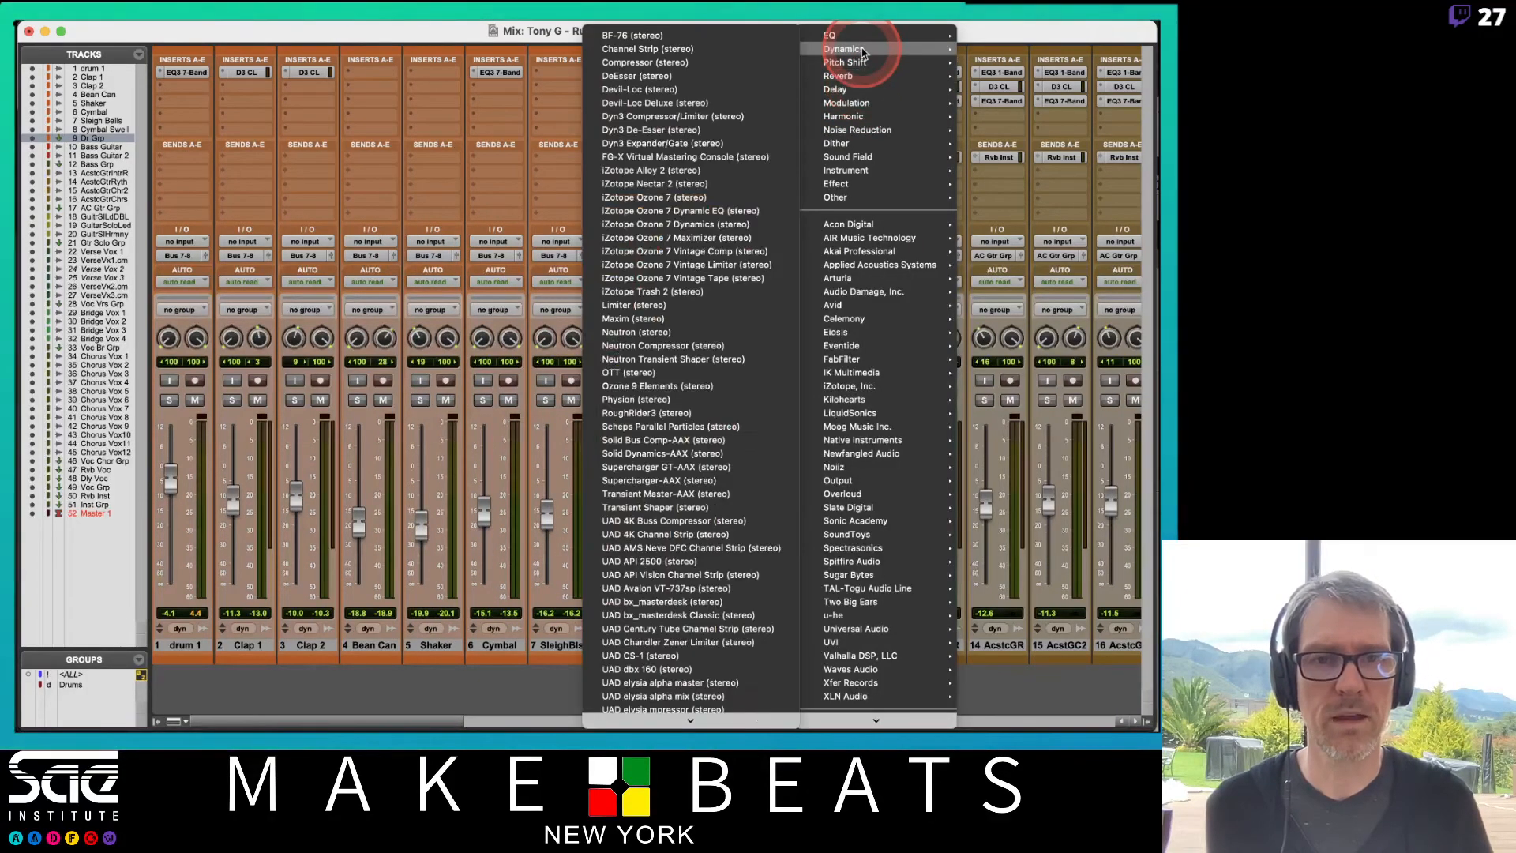
left_click(709, 36)
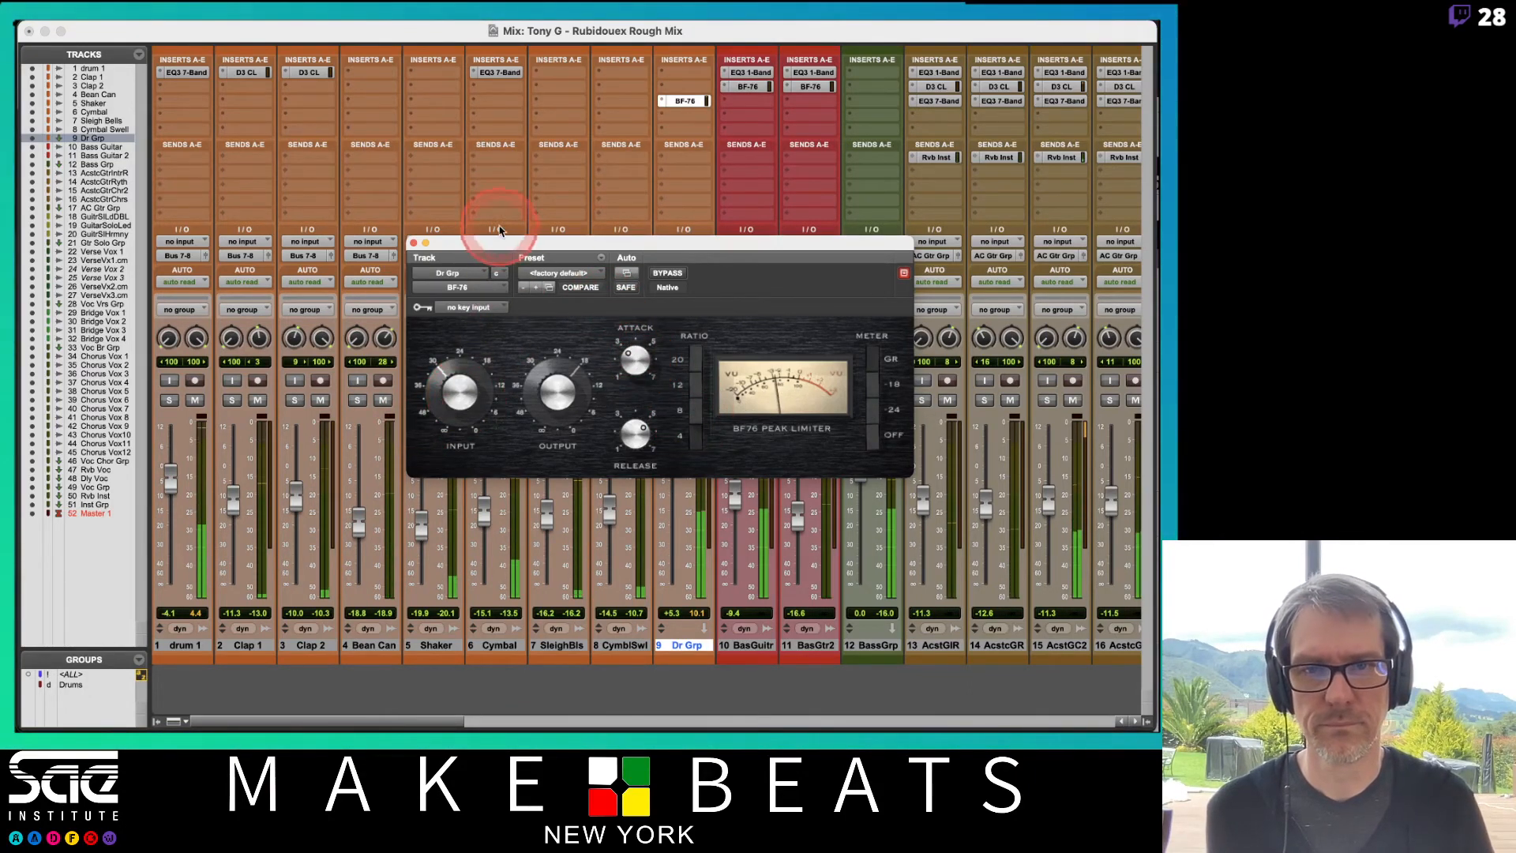
left_click_drag(426, 247, 825, 298)
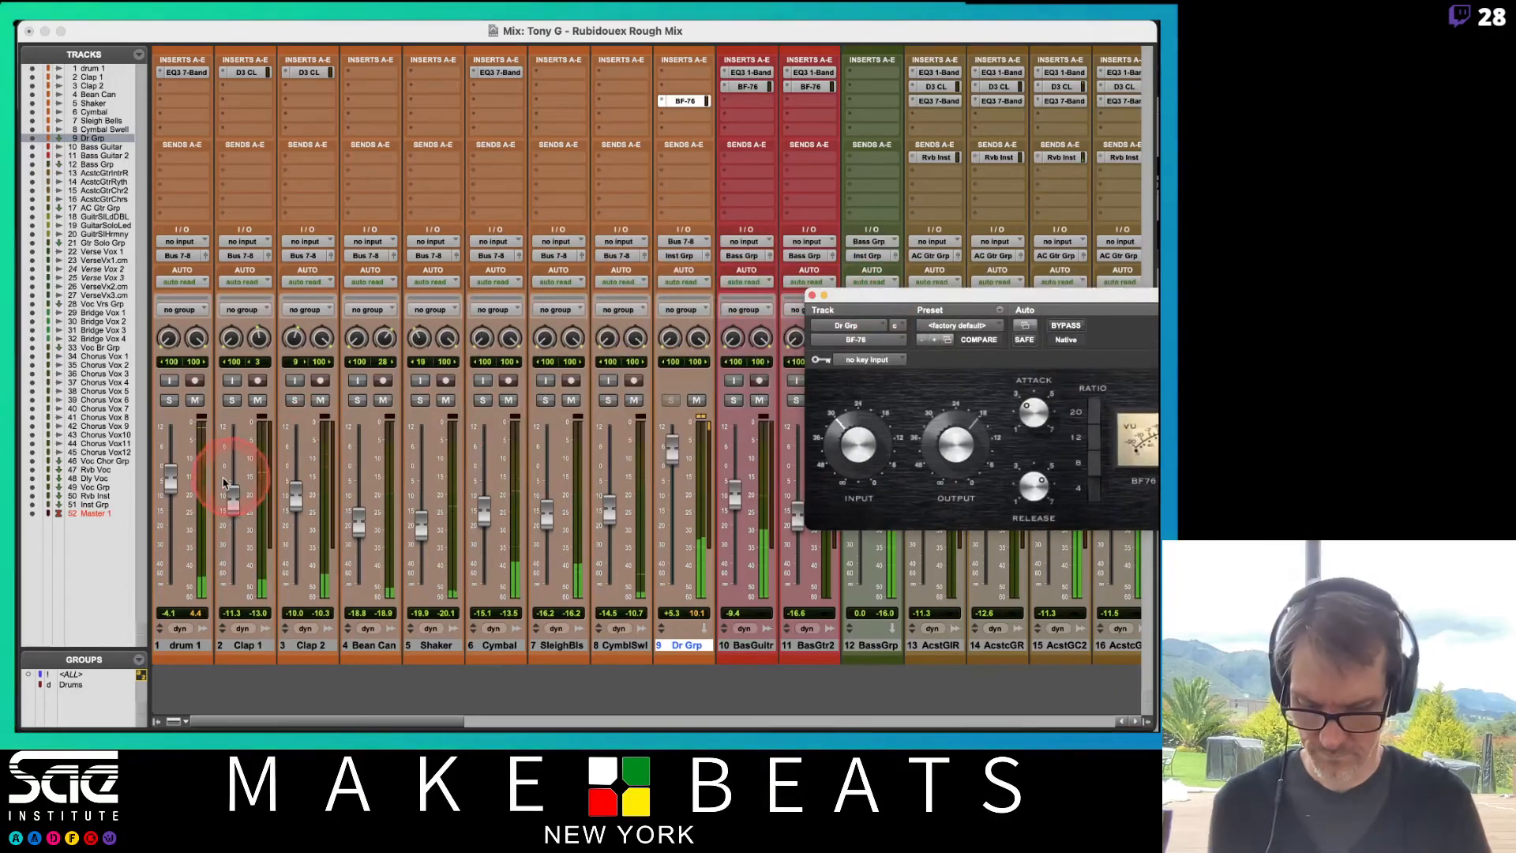
Step: Turn on the Drums mix group and solo all drum tracks together
key("d")
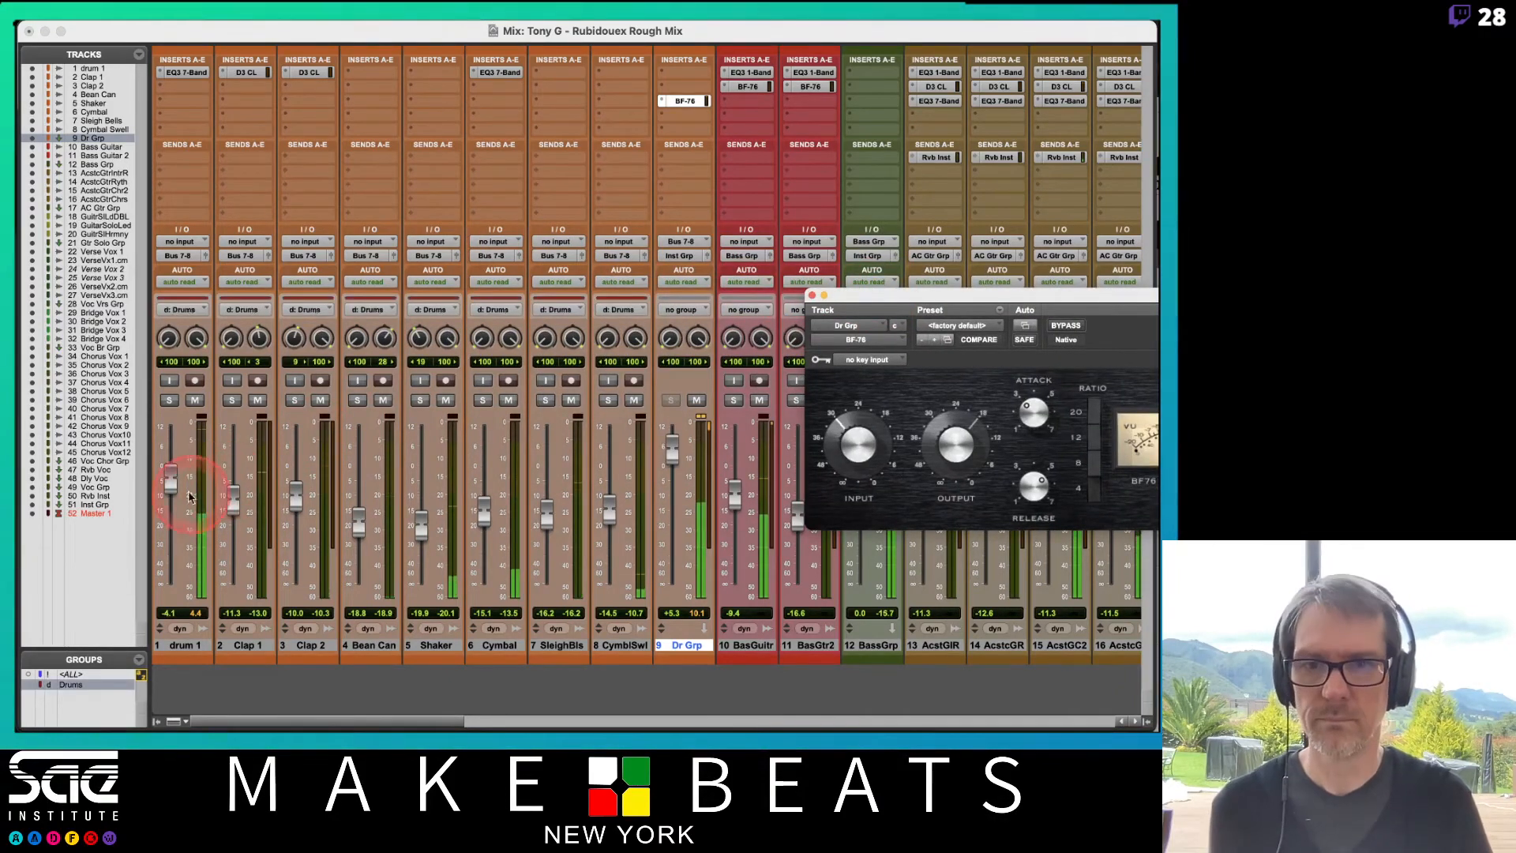
left_click(359, 400)
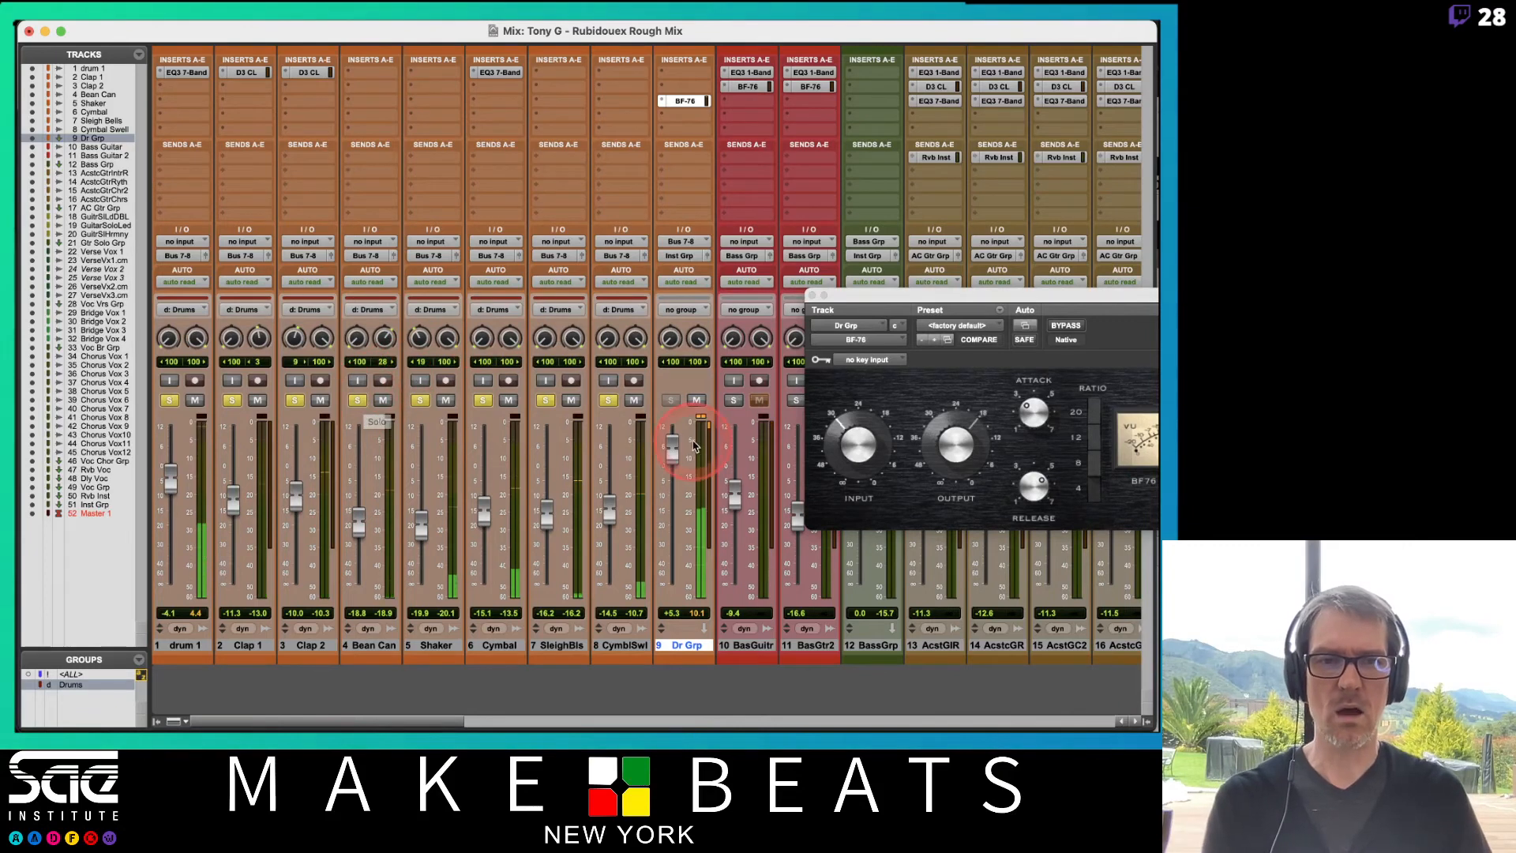
Step: Raise the input drive on Dr Grp's BF-76, back it off to lighten the compression, and close the plug-in
left_click_drag(954, 298, 577, 253)
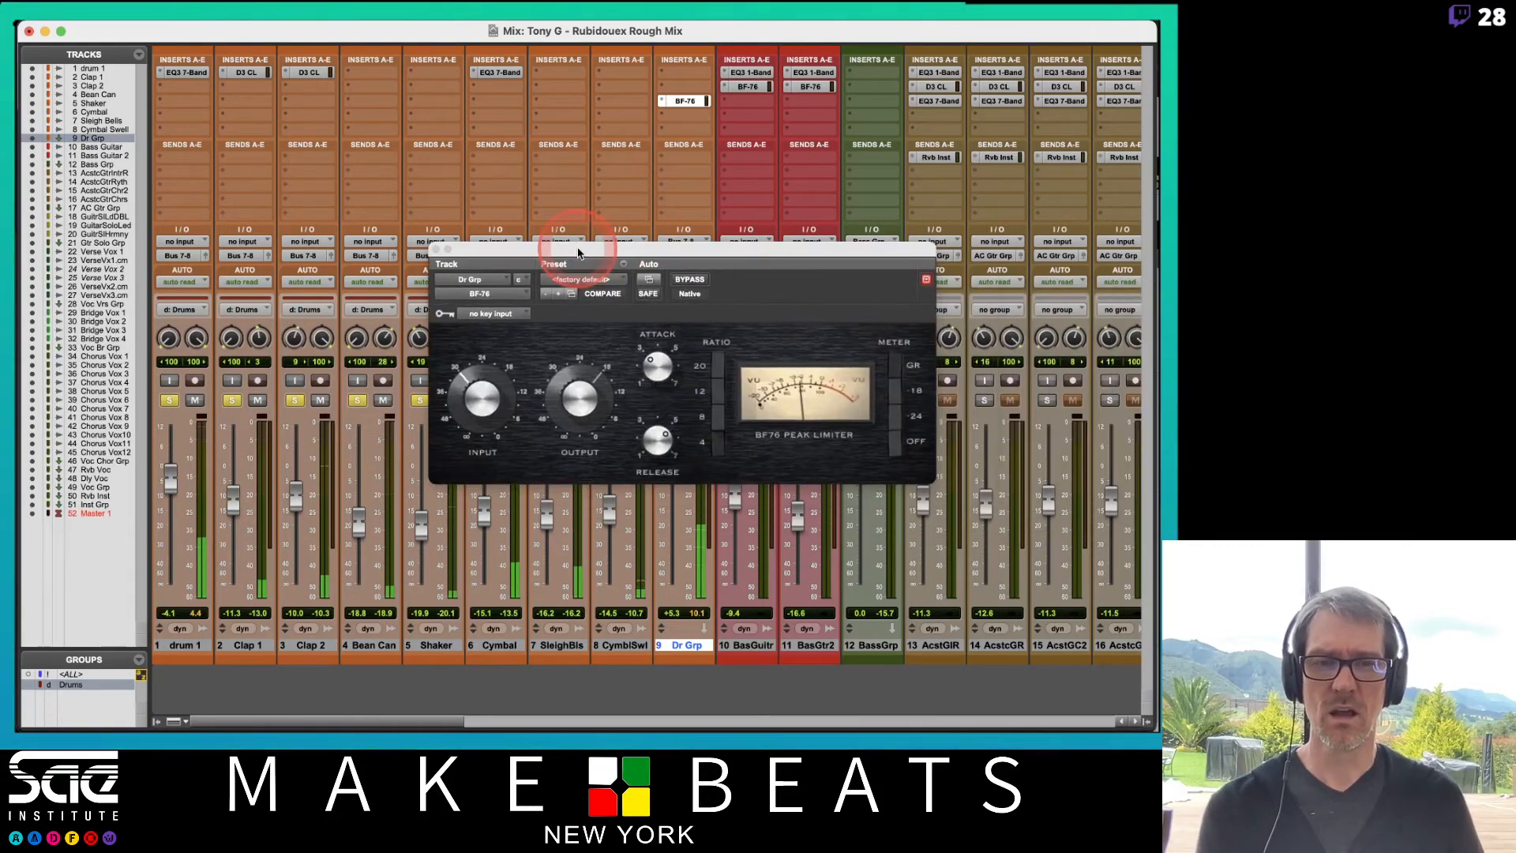
left_click(483, 395)
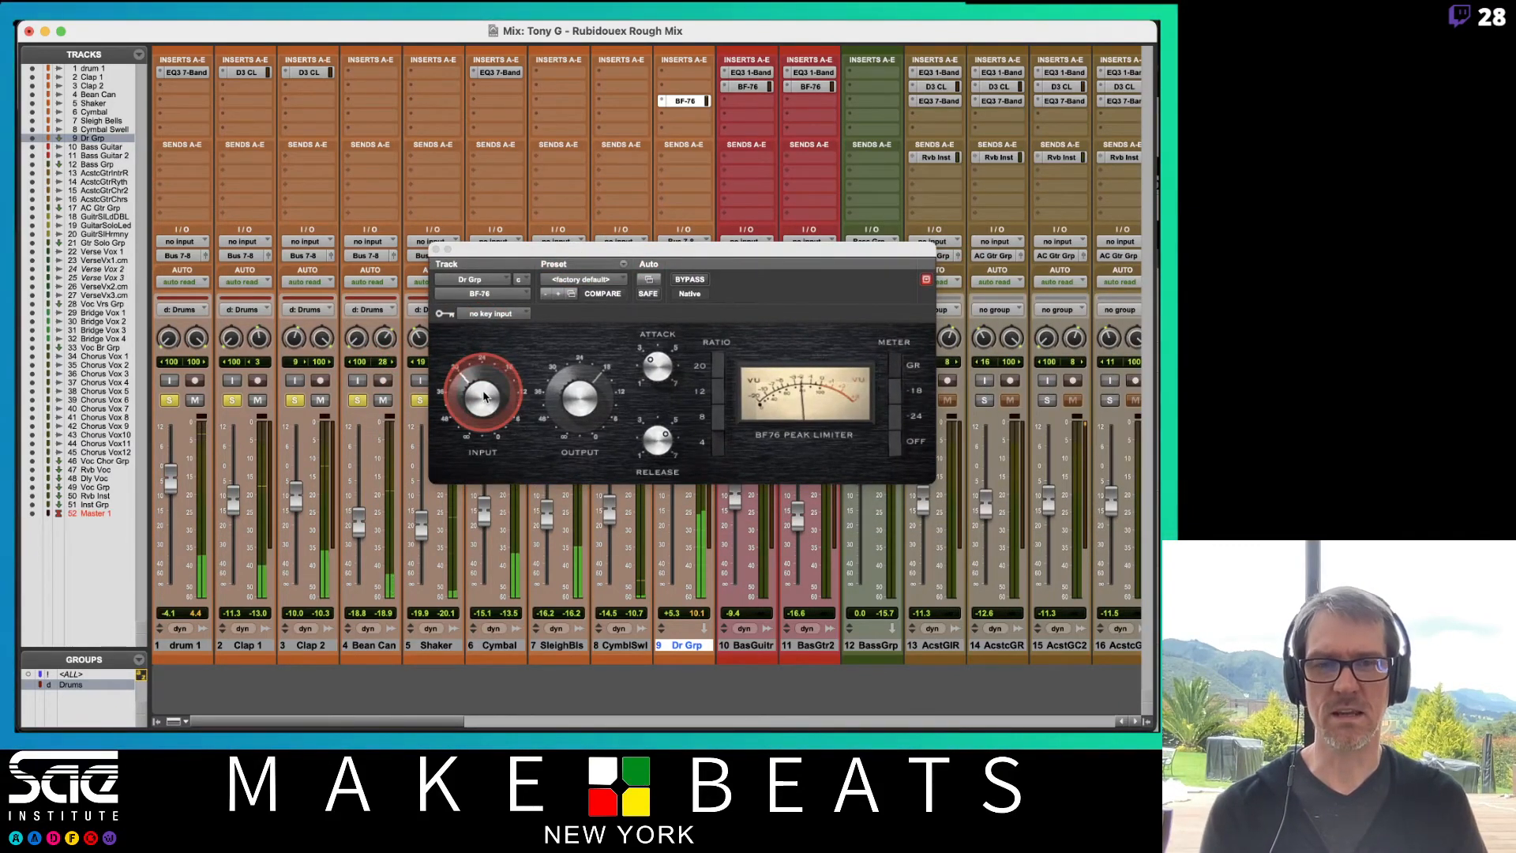
left_click_drag(484, 397, 483, 371)
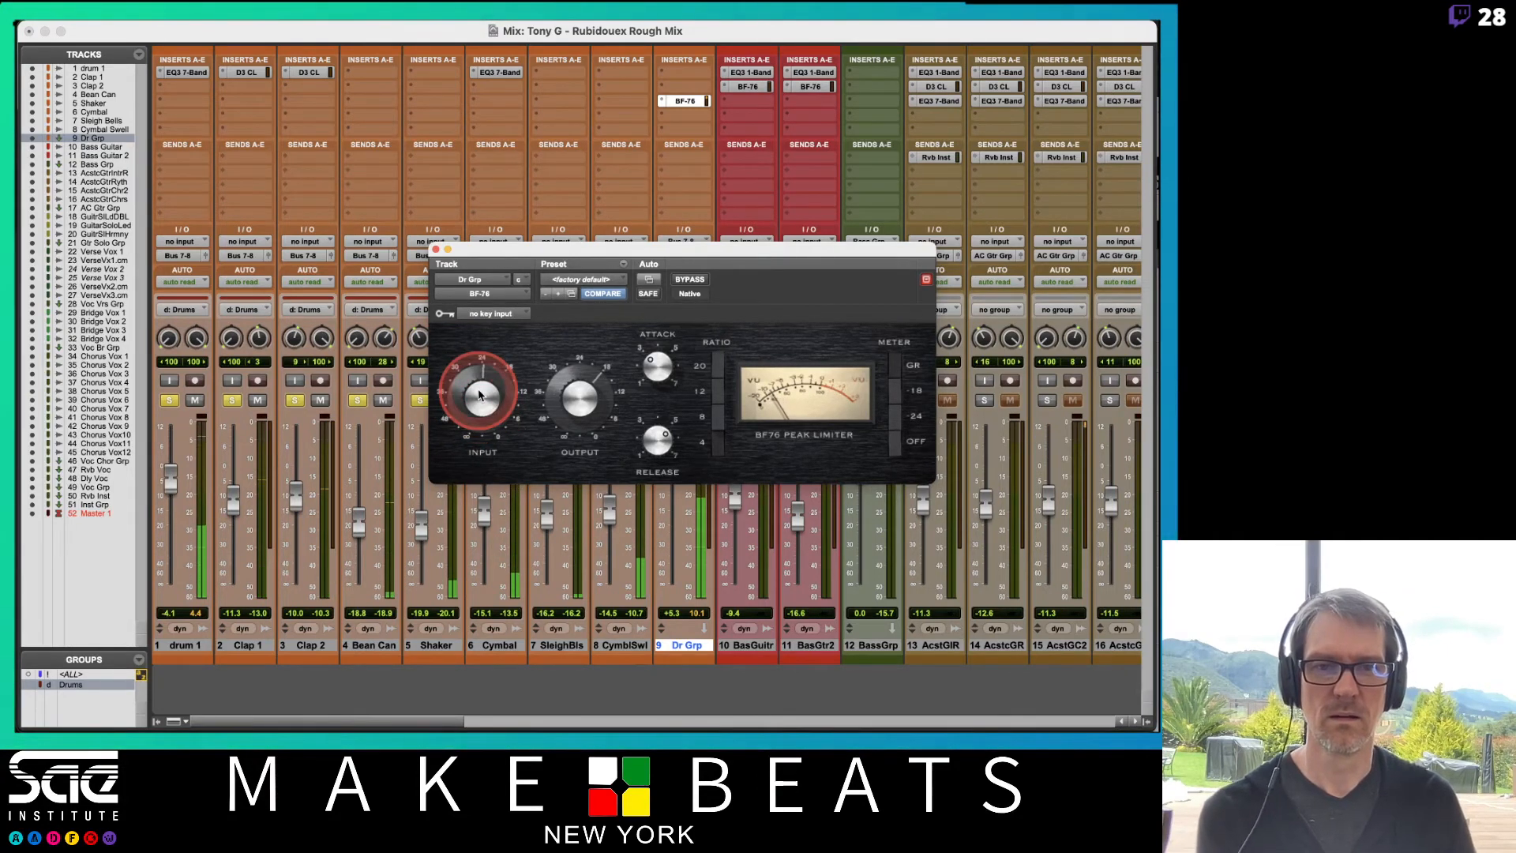
left_click_drag(479, 395, 450, 434)
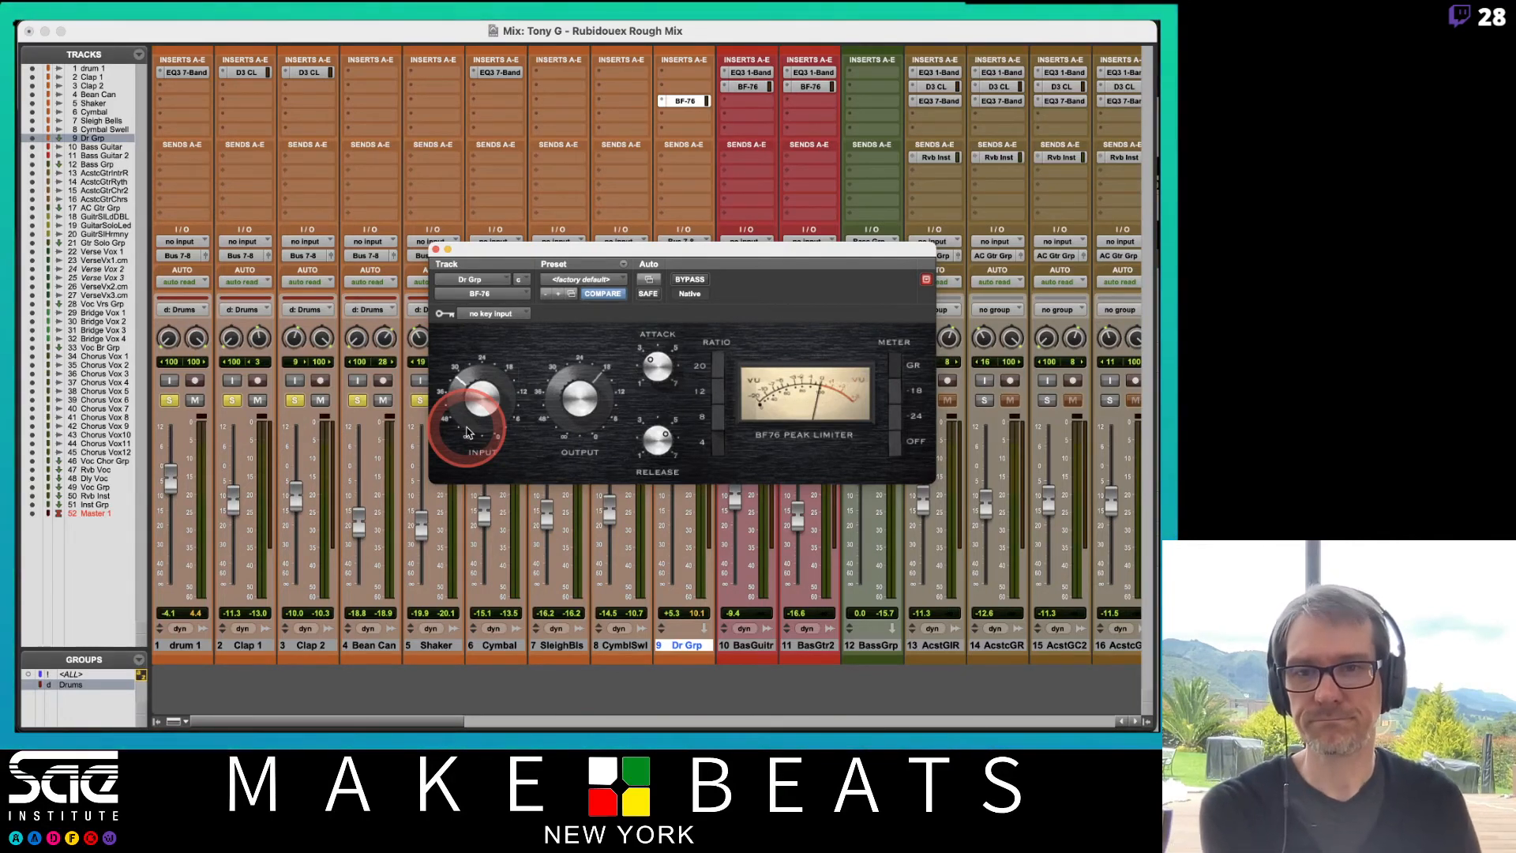
left_click(435, 250)
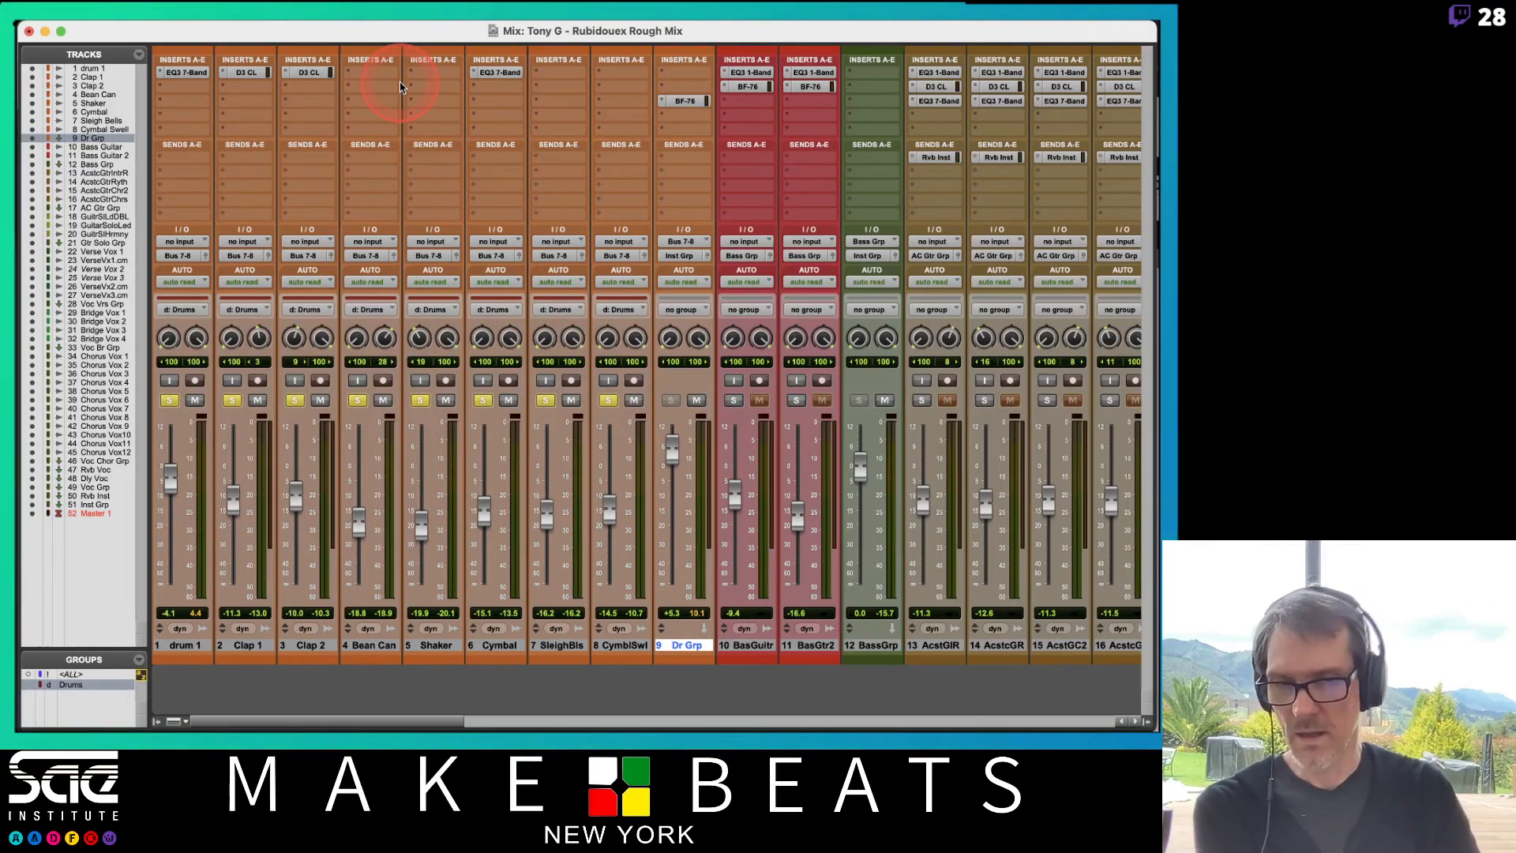
Step: Switch to the Subgroup Mixing PDF and compare pages 15 and 16 on reverb outside versus inside the group
key("super+Tab")
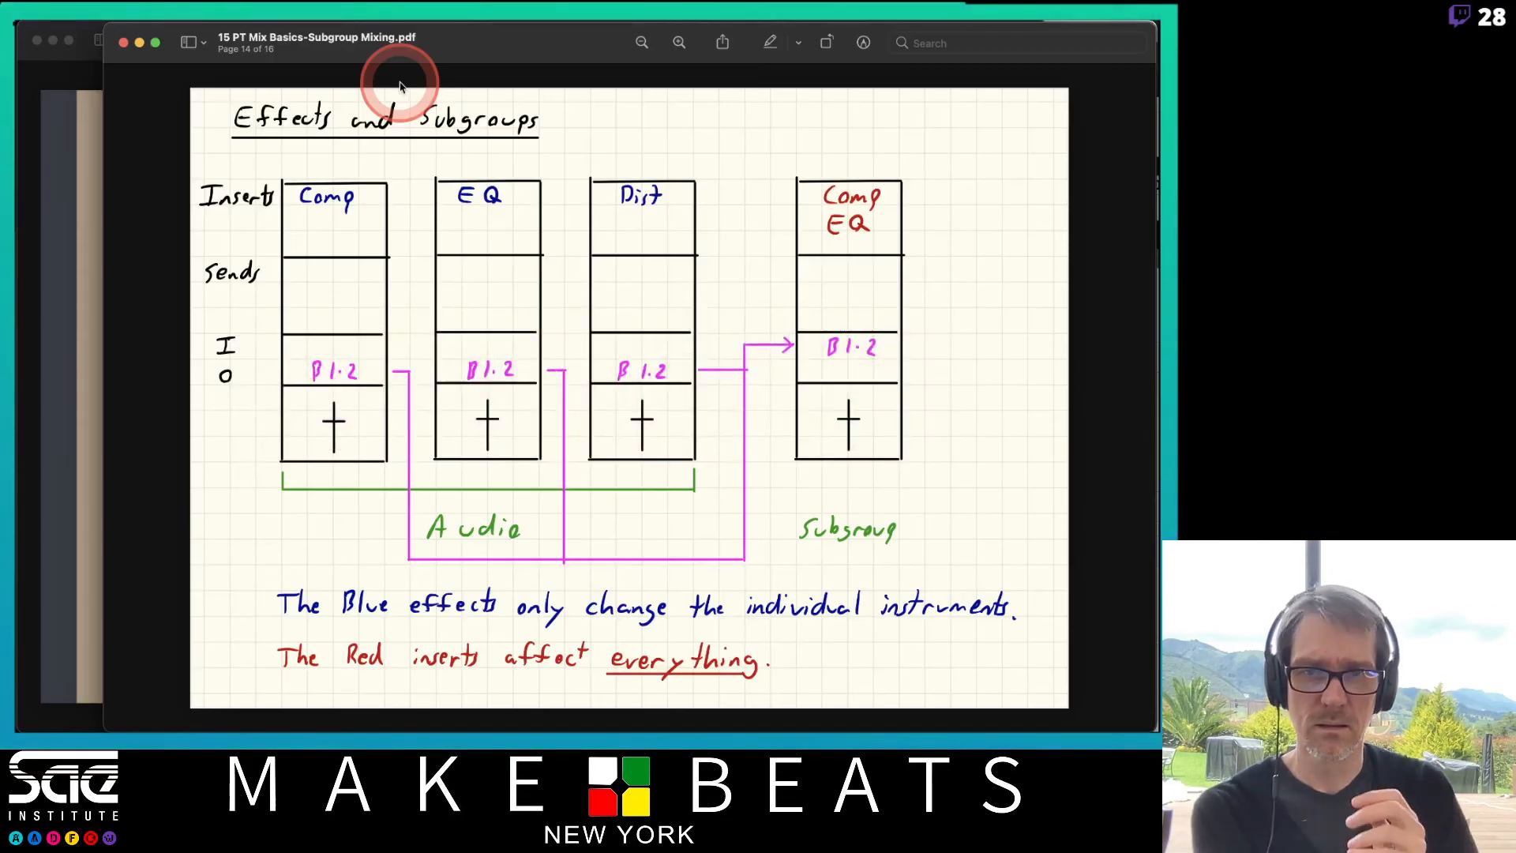
key("Down")
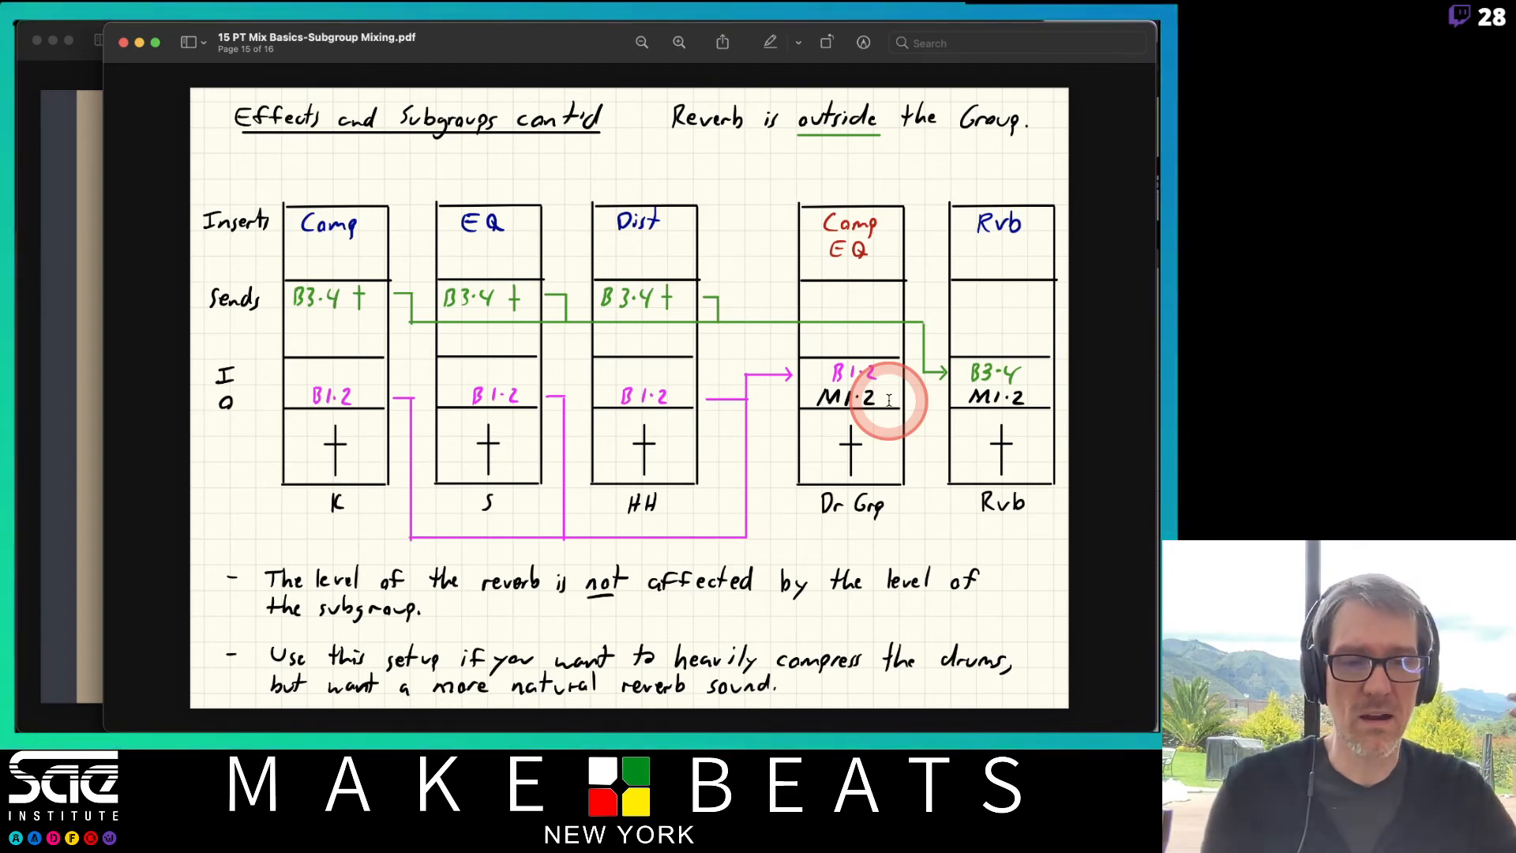
key("Down")
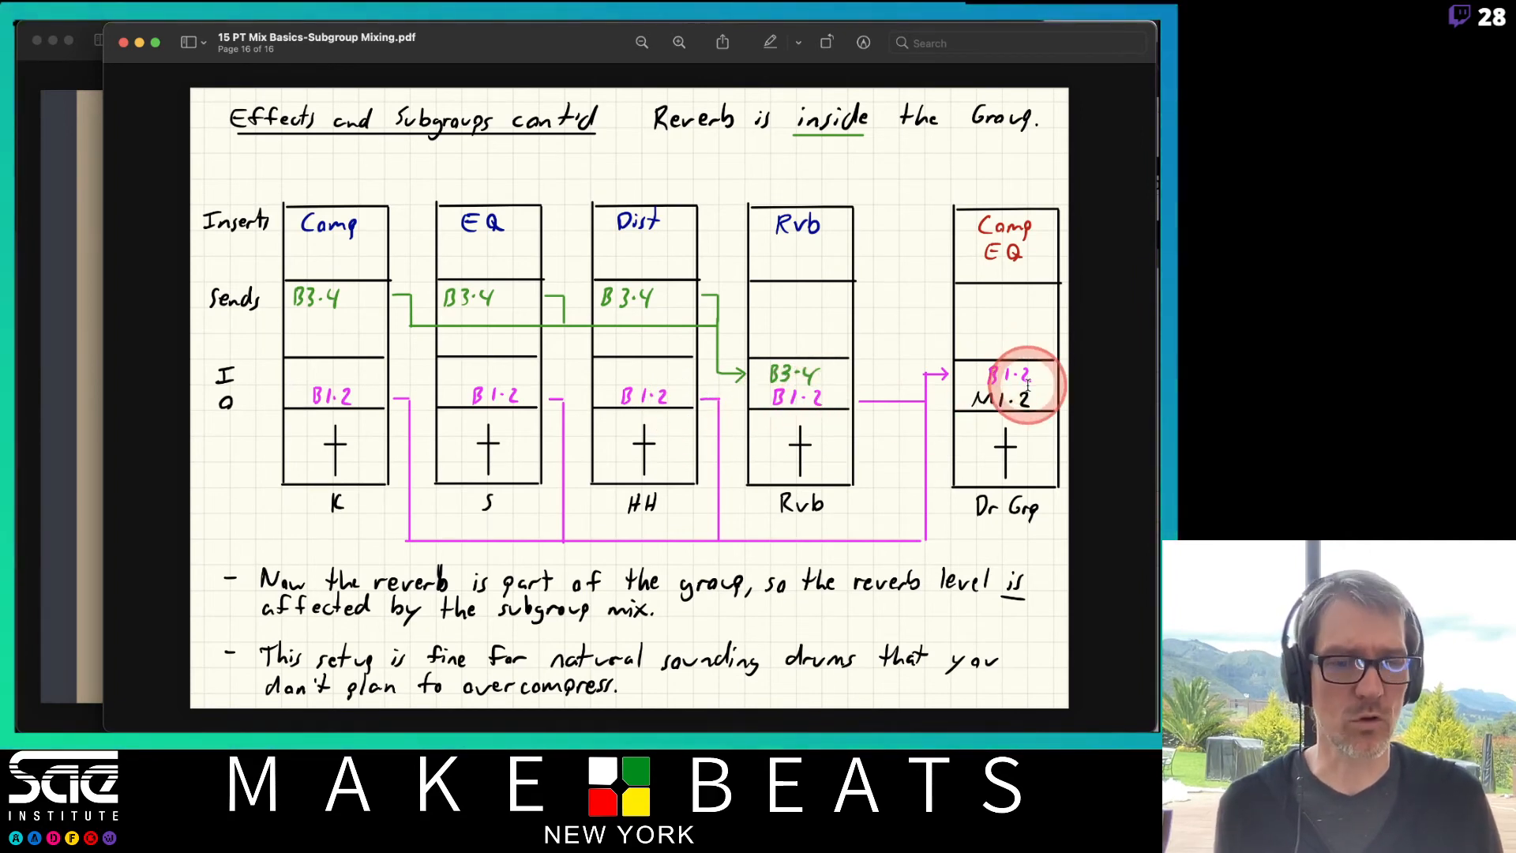
key("Left")
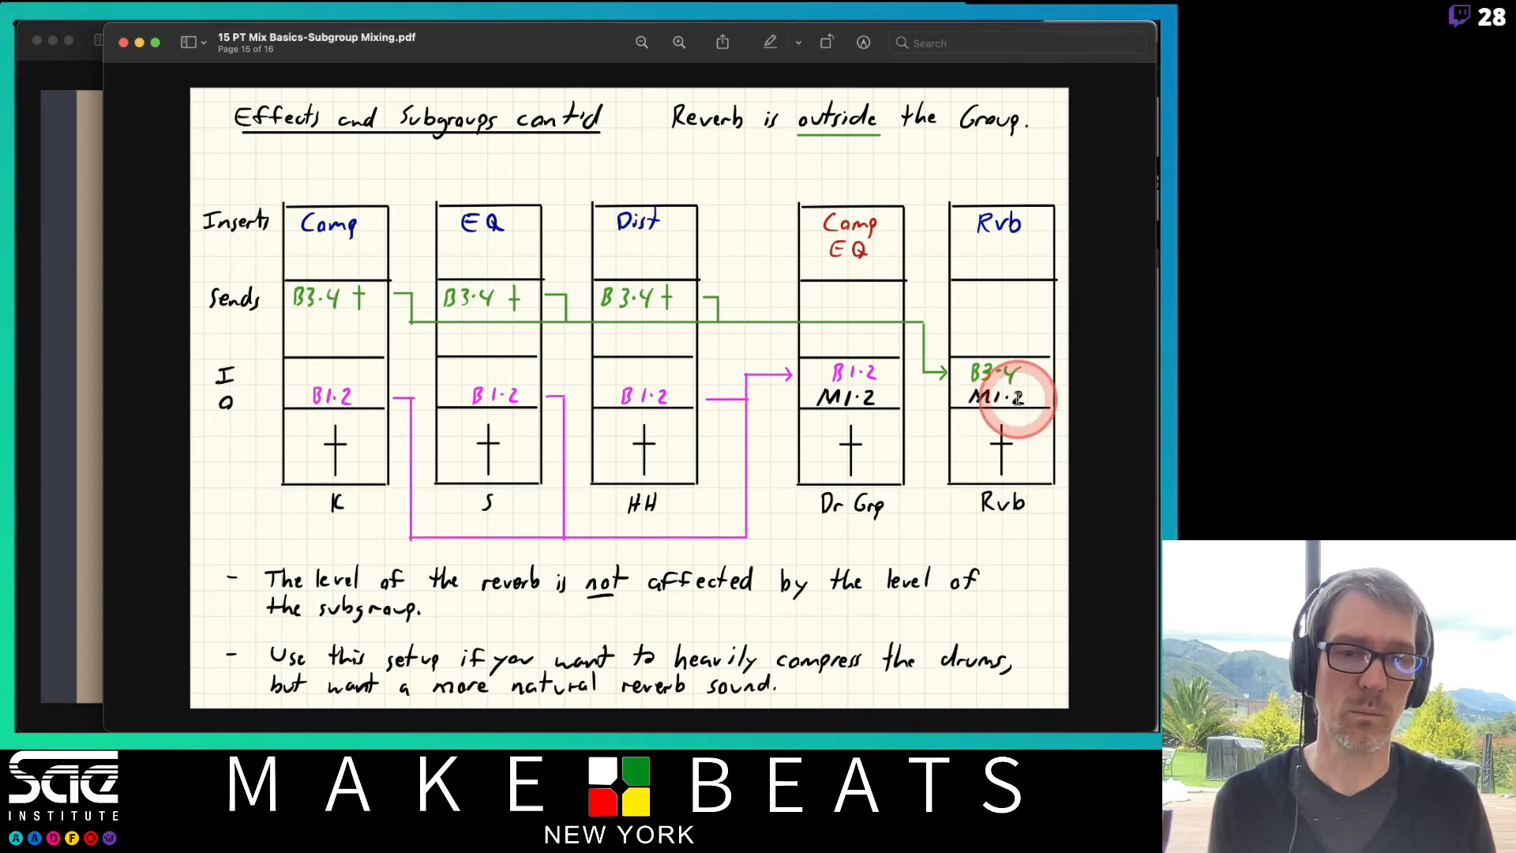
key("Down")
key("Up")
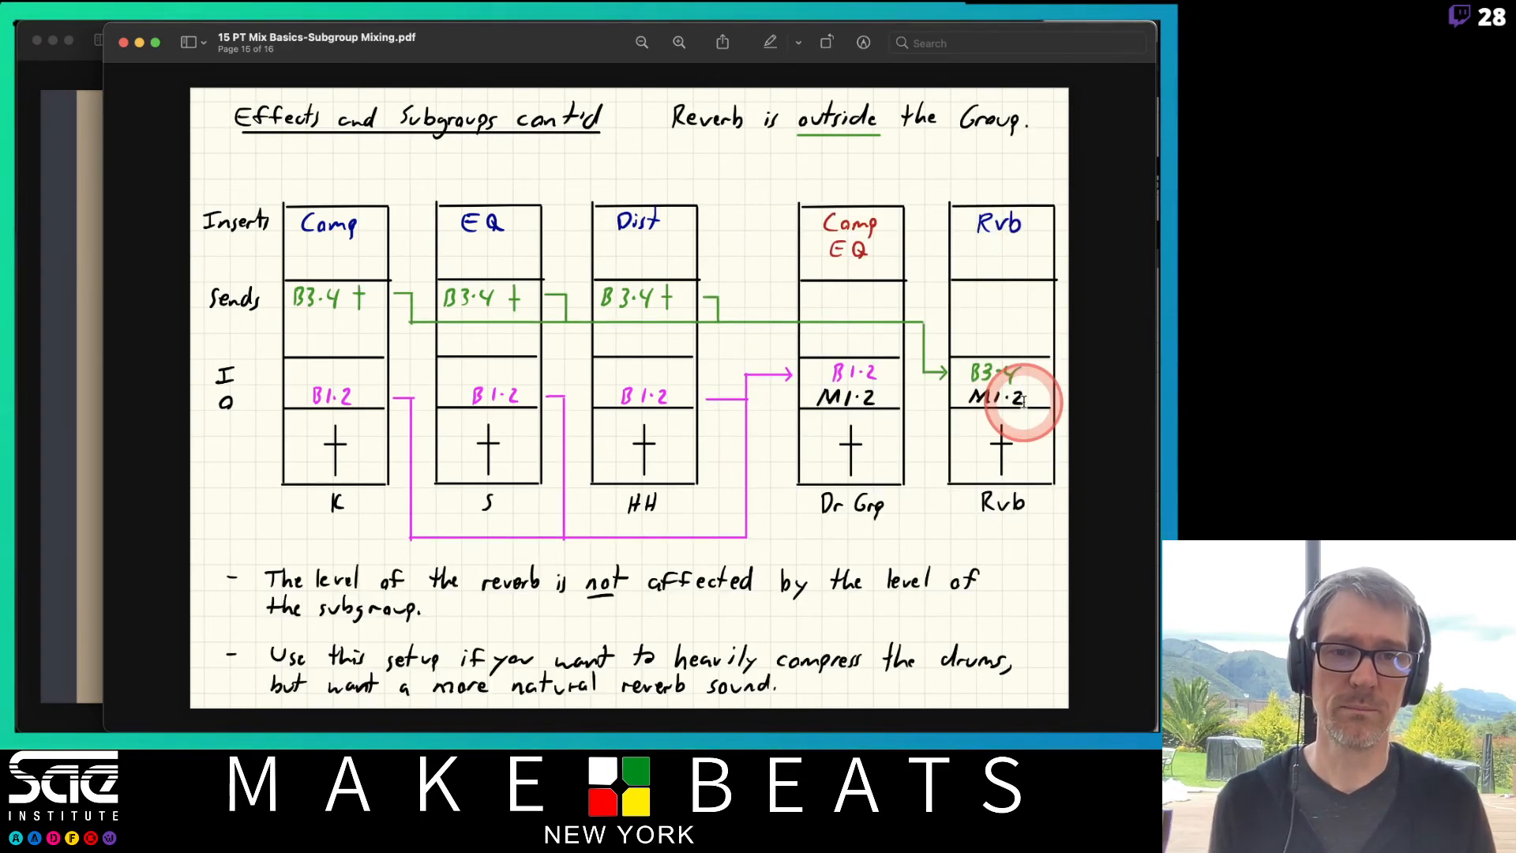
key("Up")
key("Down")
key("Down")
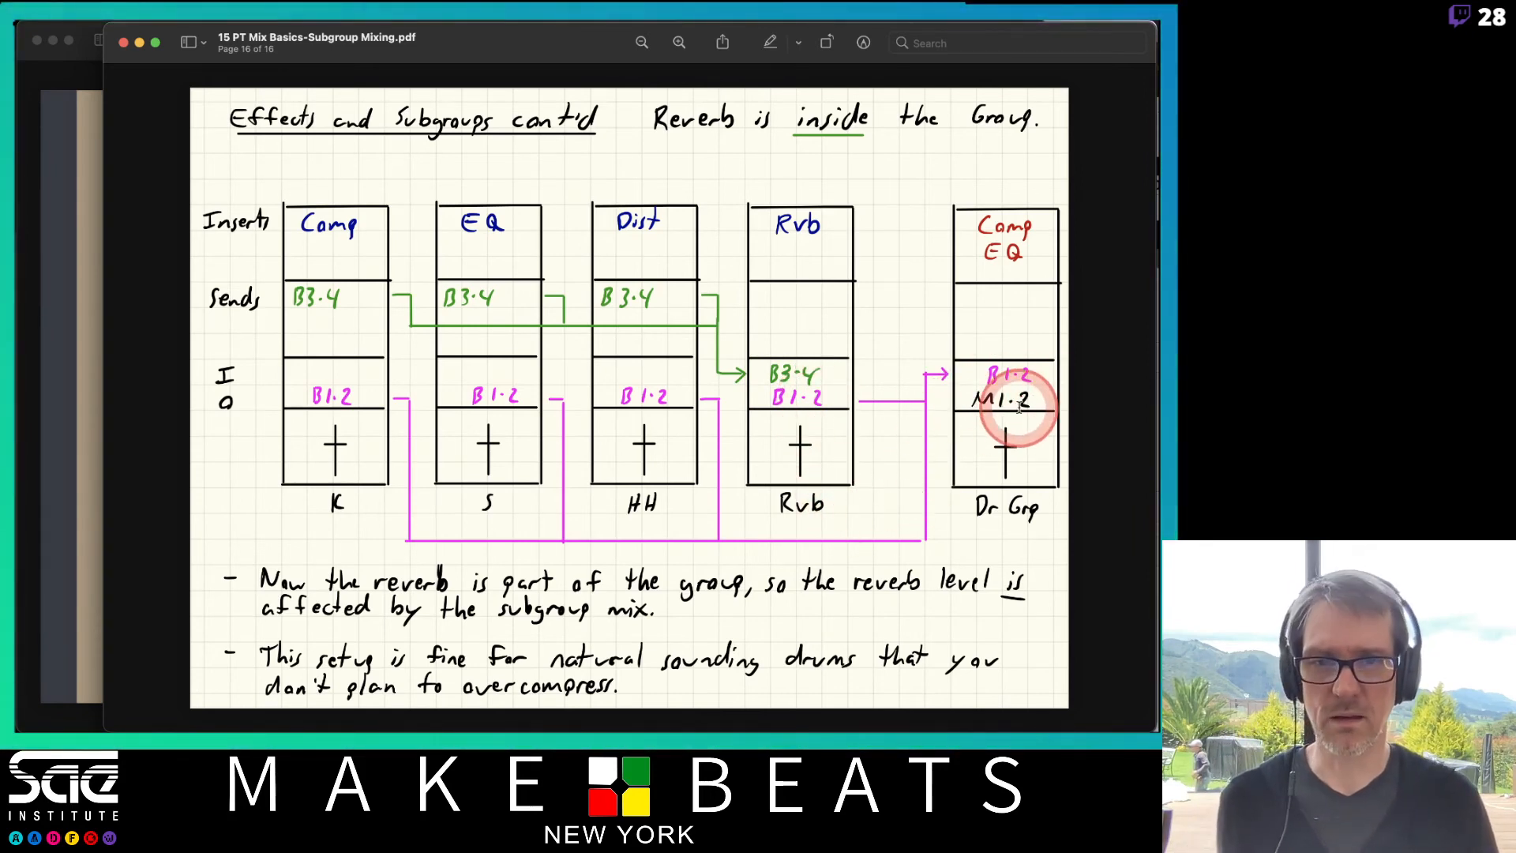
Step: Switch back to Pro Tools and unsolo all the drum tracks
key("super+Tab")
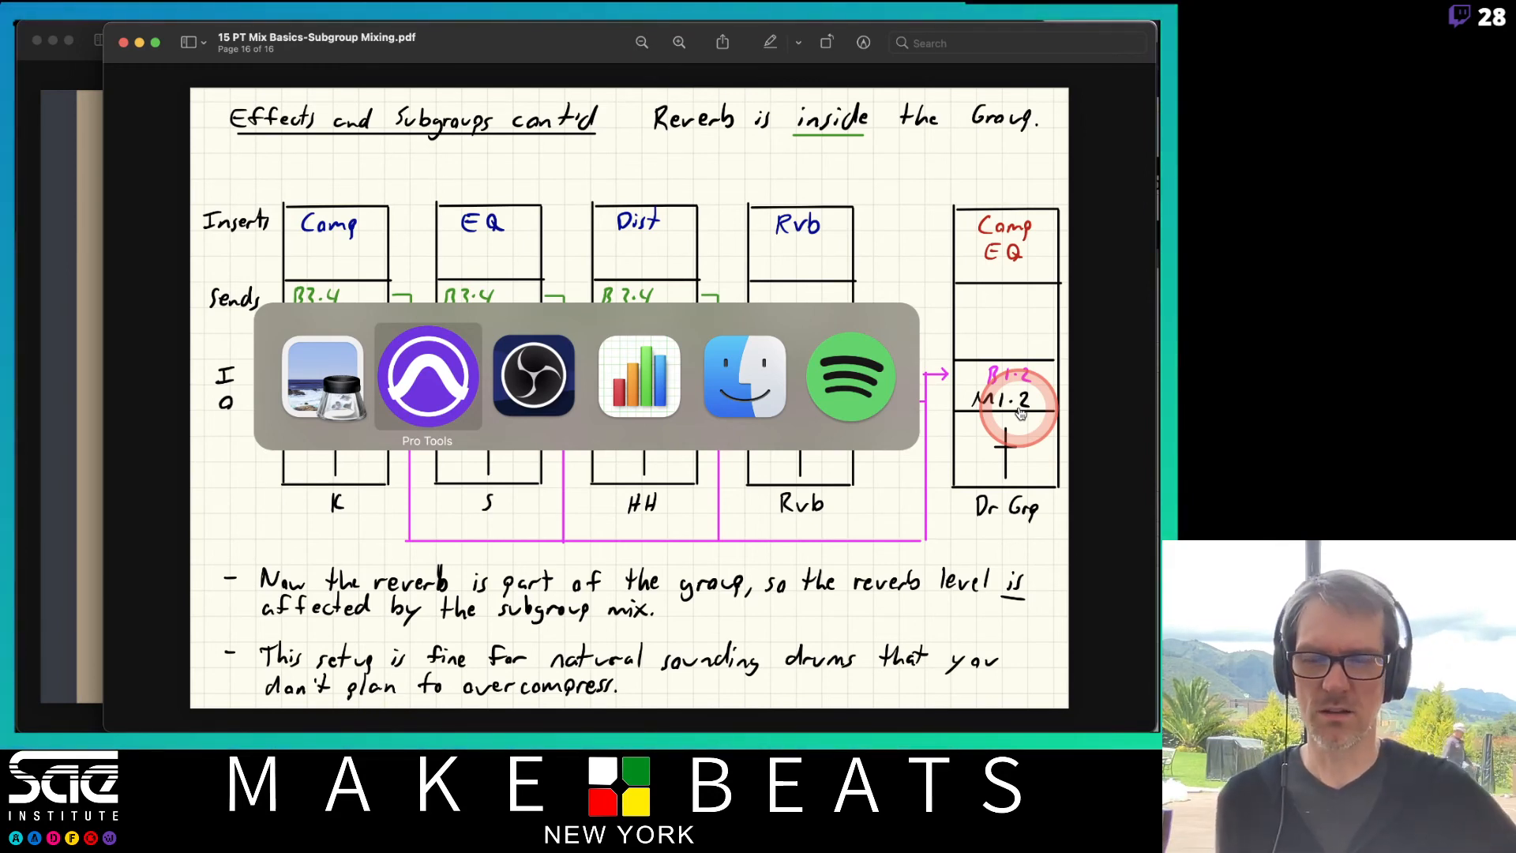
key("super+Tab")
key("super+Tab")
key("super+Tab")
key("super+Tab")
key("super+Tab")
key("super+Tab")
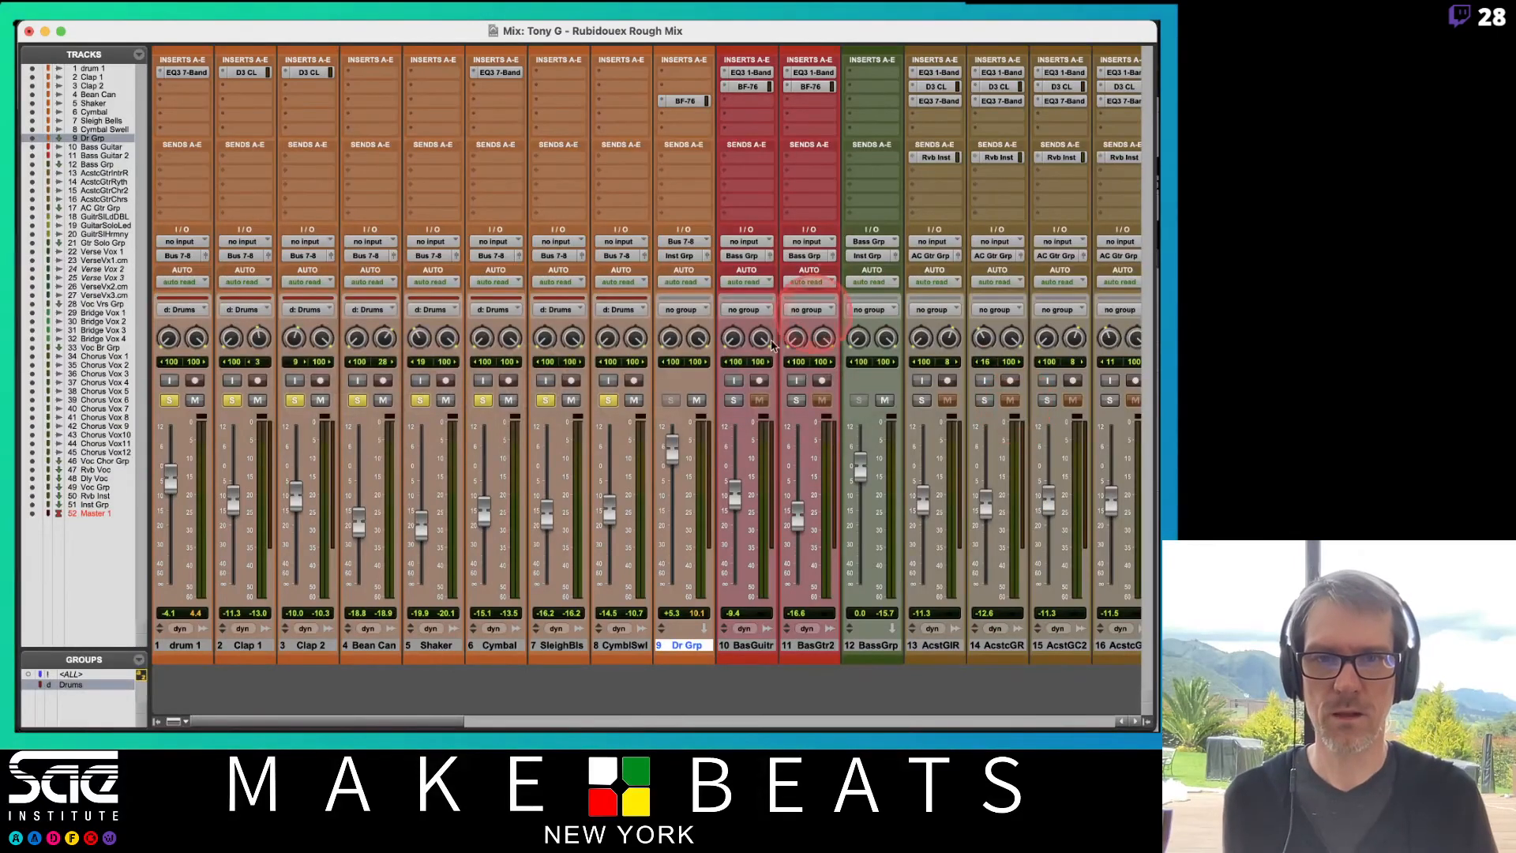
left_click(607, 400)
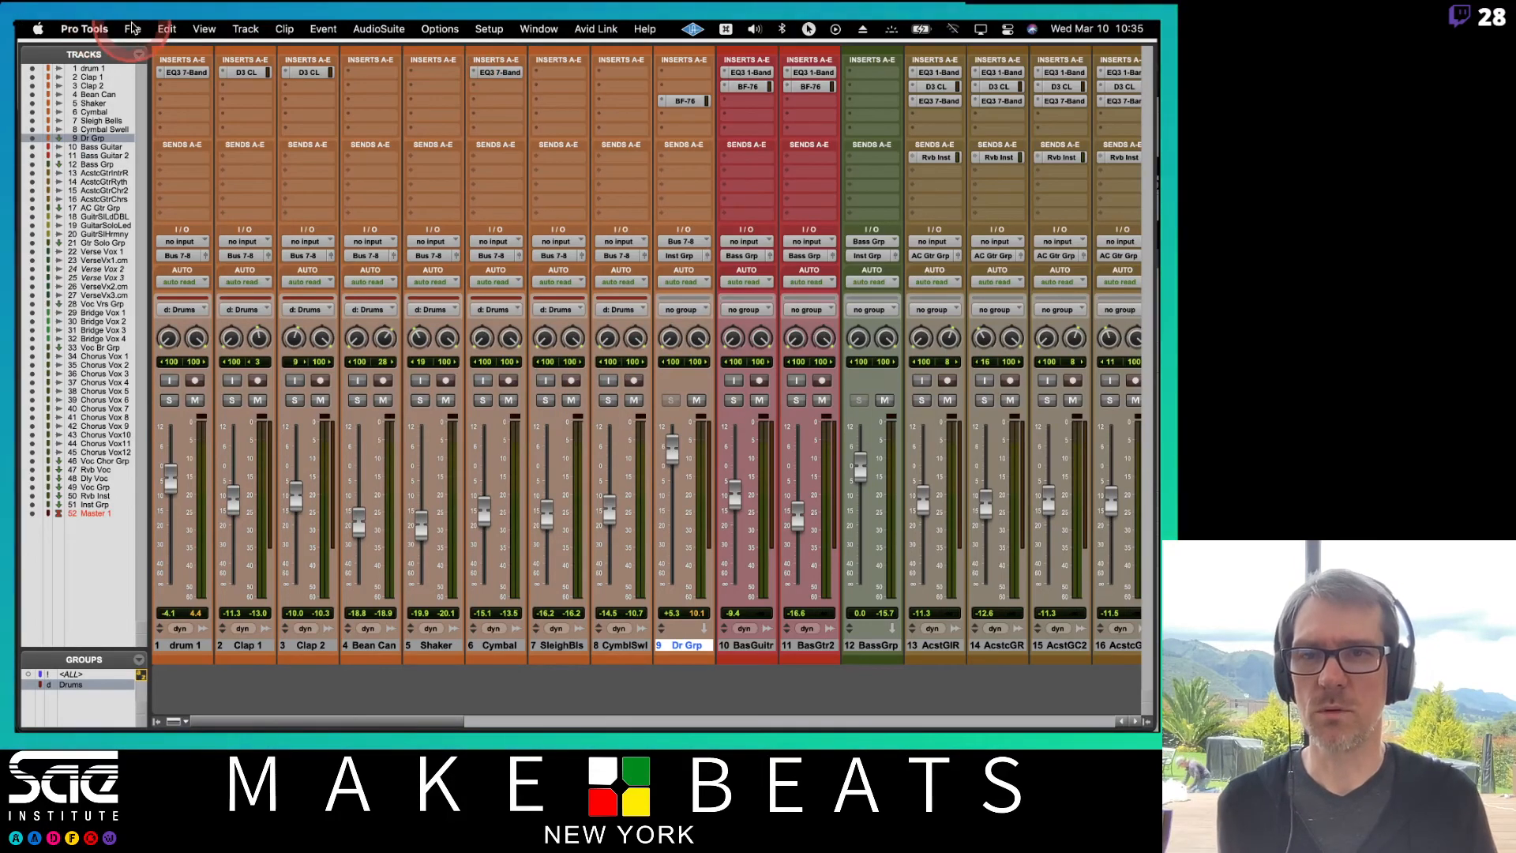
Step: Open the recent session Sharp Hand Joe -Tony G Plugins Signal Flow and play it
left_click(132, 29)
mouse_move(162, 102)
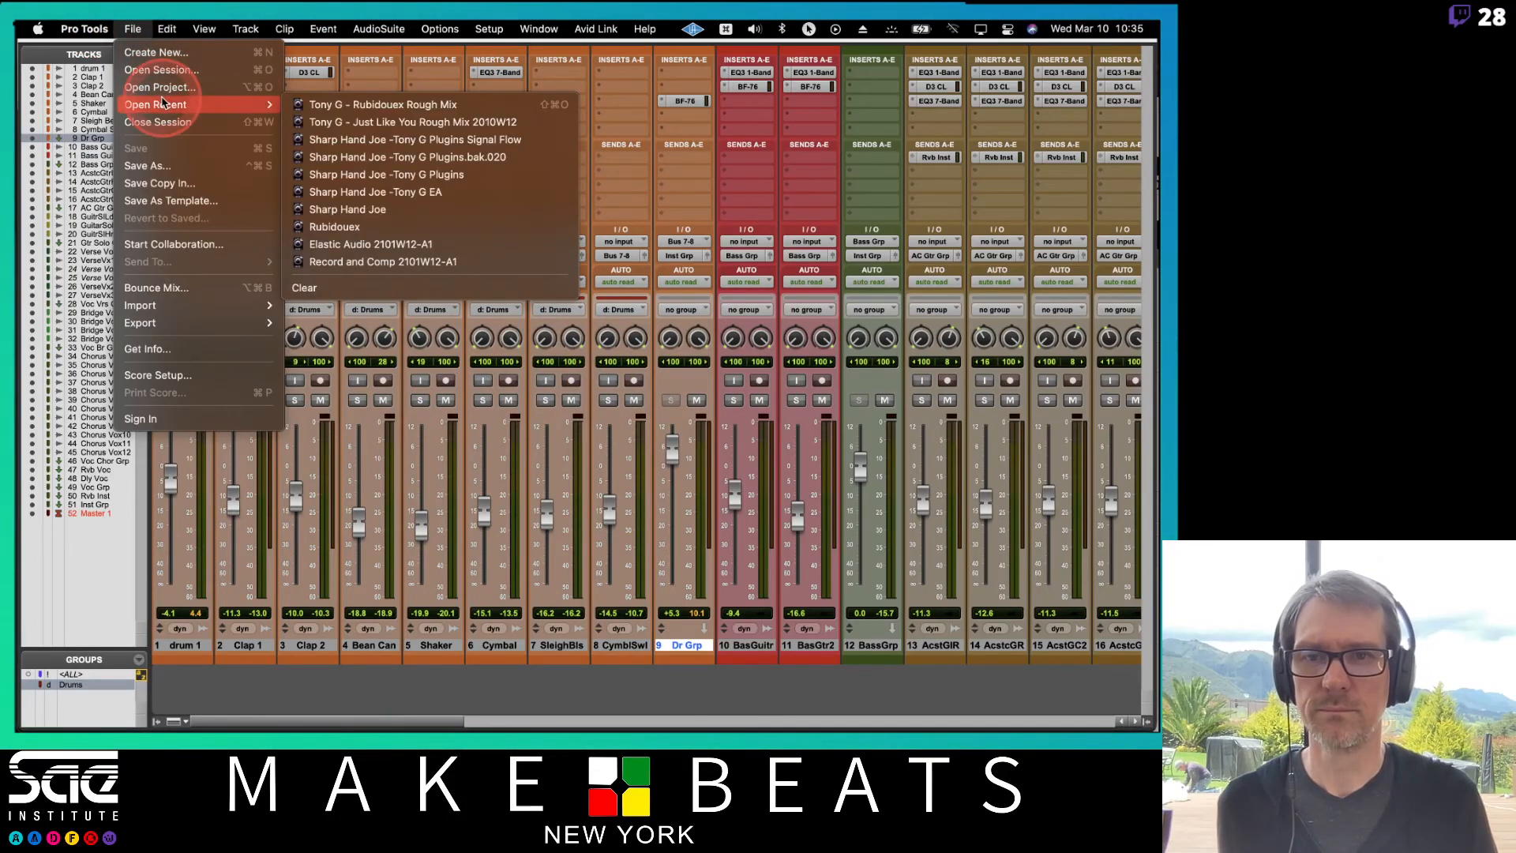
left_click(391, 149)
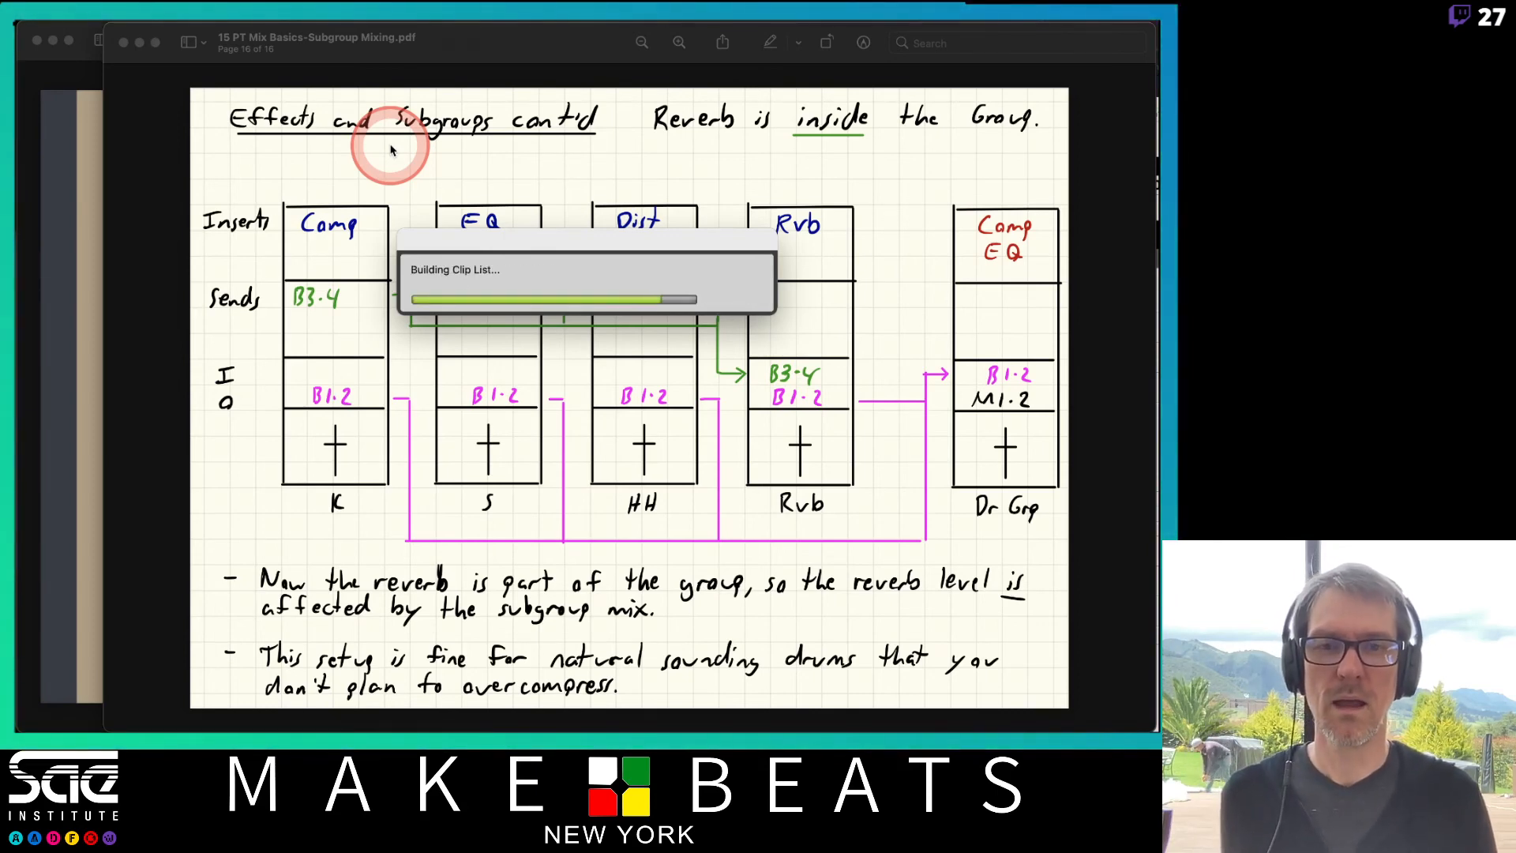
key("space")
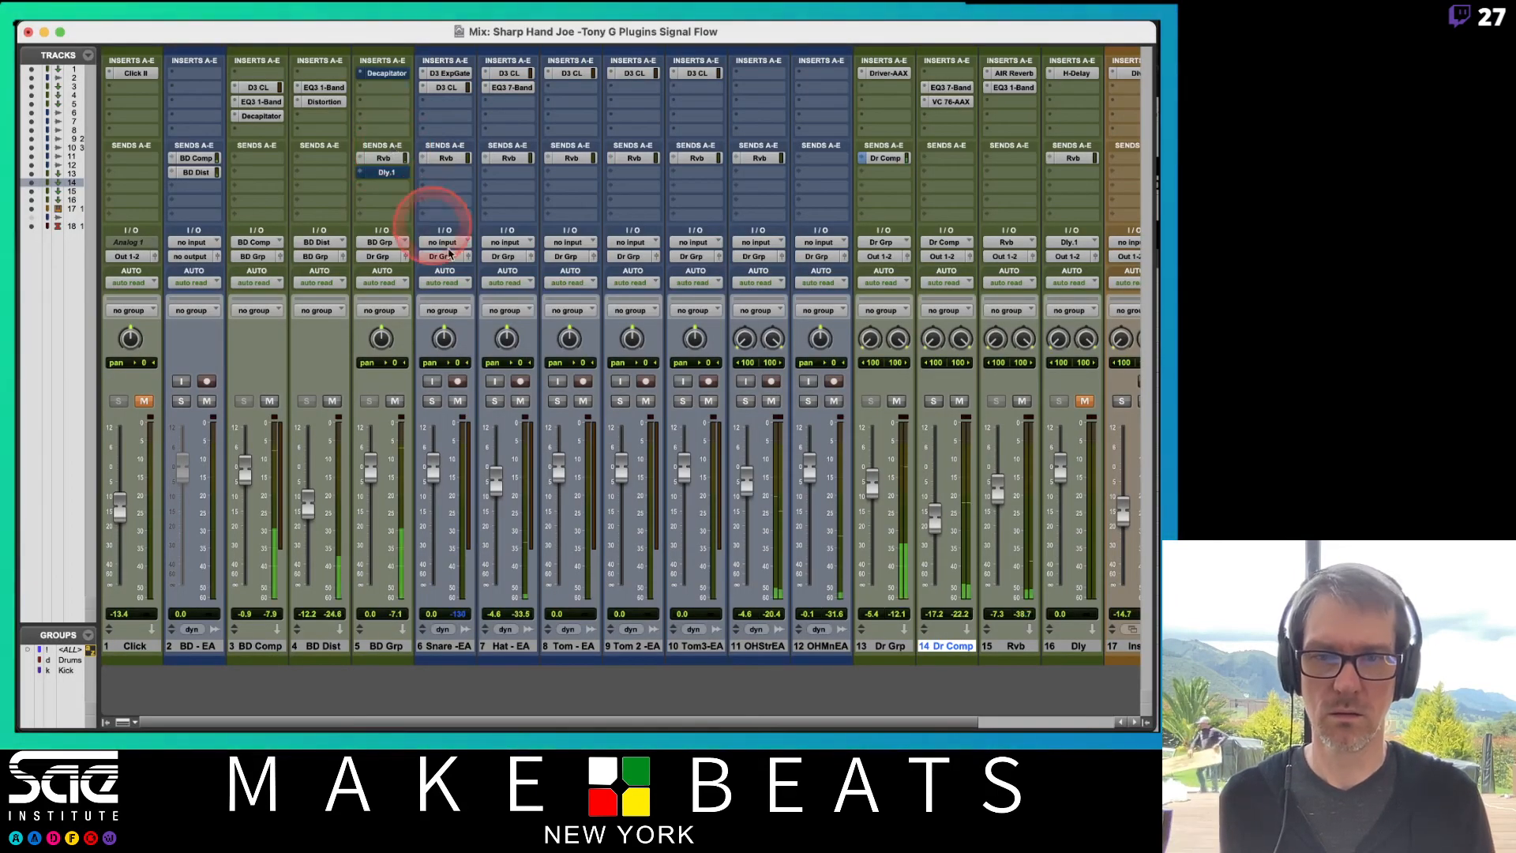
Step: Route the Rvb track's output to Dr Grp and reset its fader to 0.0 dB
scroll(637, 471, "right", 5)
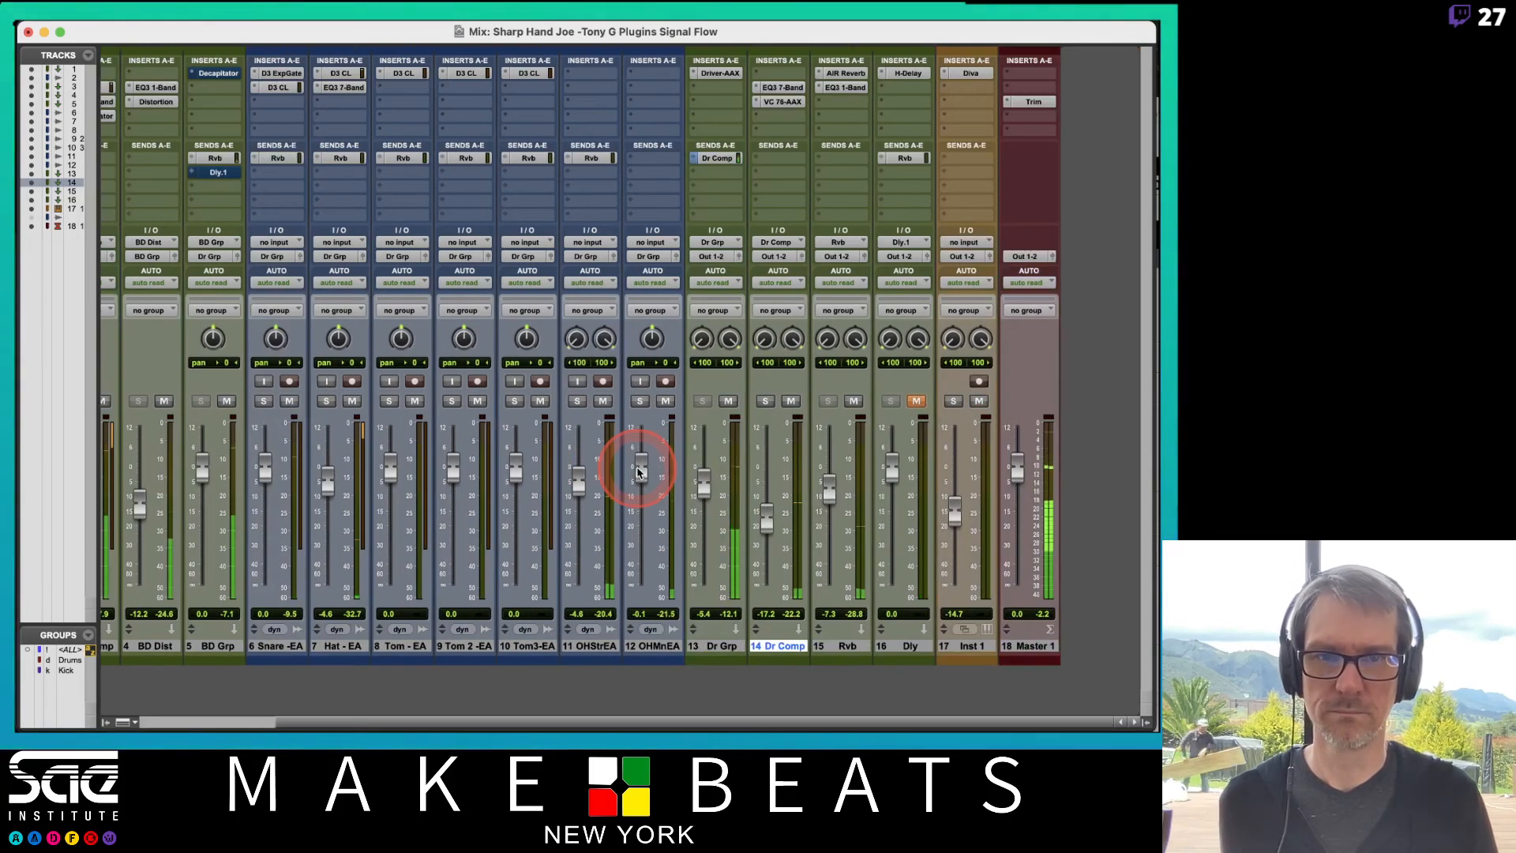
scroll(640, 474, "left", 5)
scroll(638, 472, "right", 3)
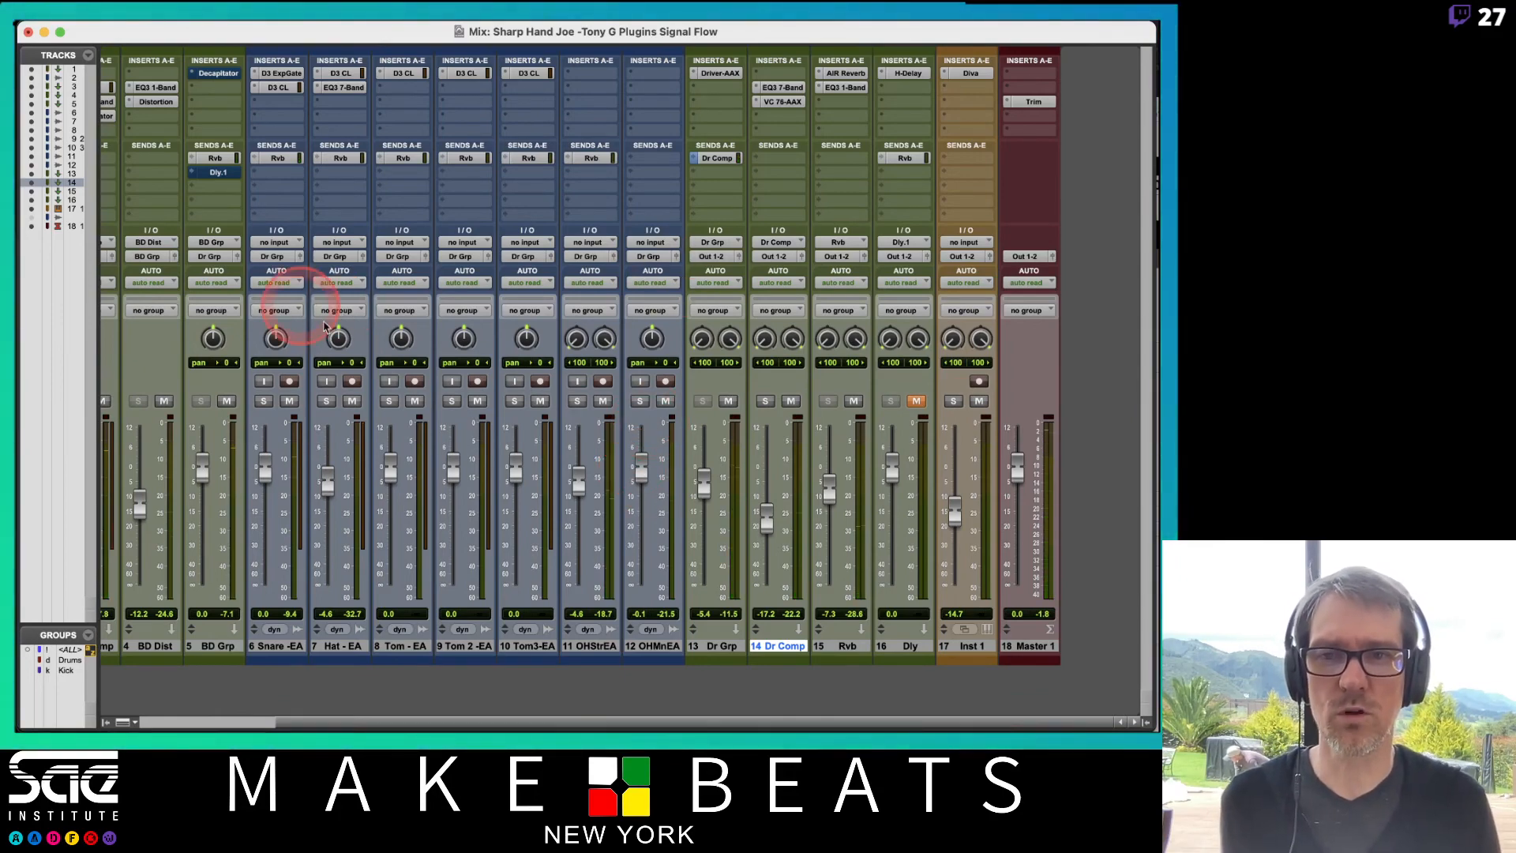
scroll(382, 352, "left", 3)
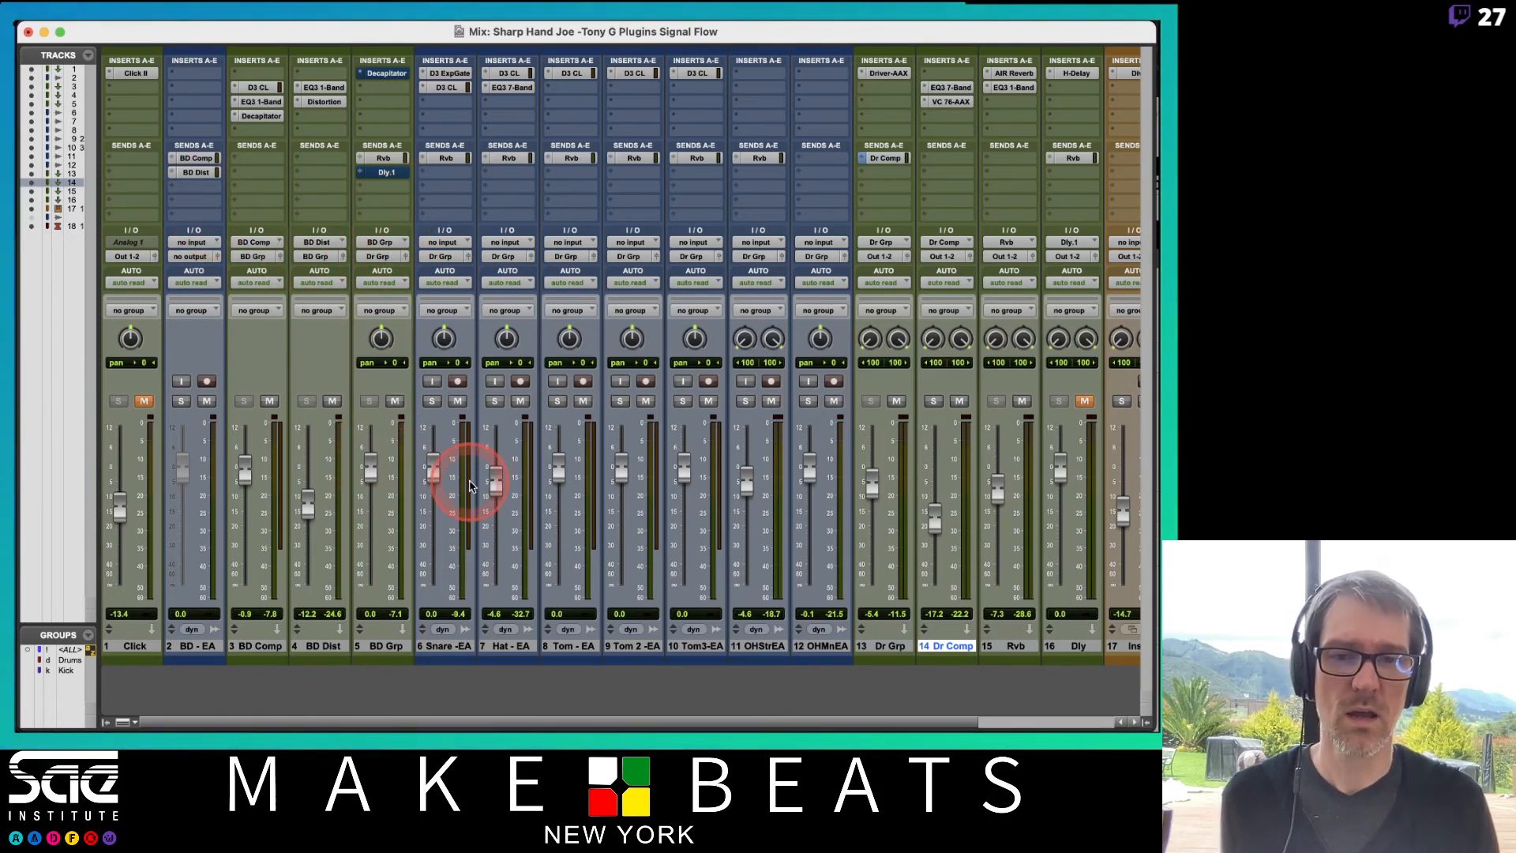
scroll(530, 458, "right", 3)
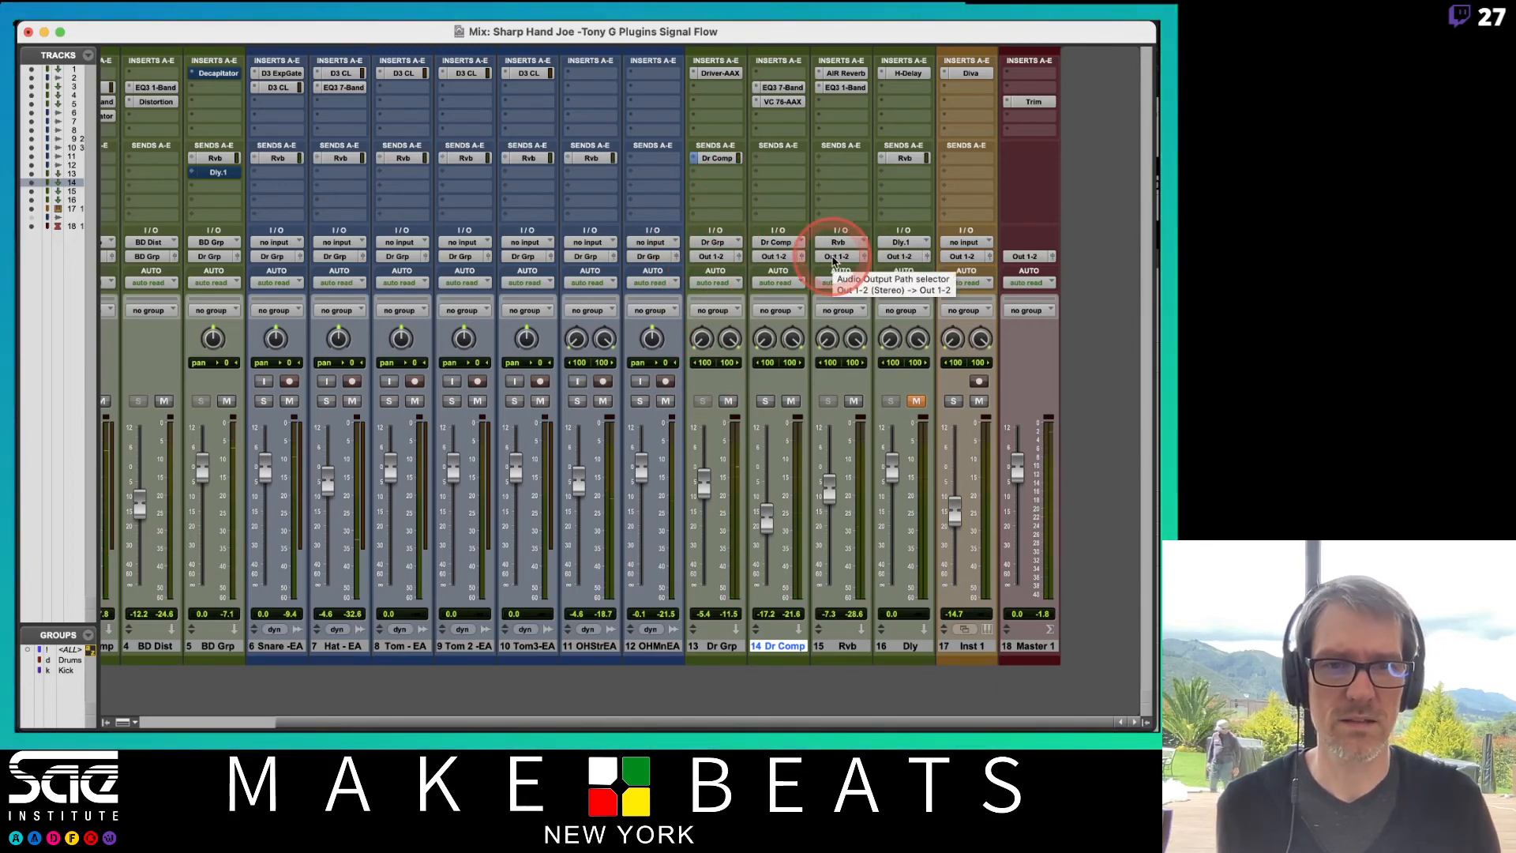
left_click(835, 257)
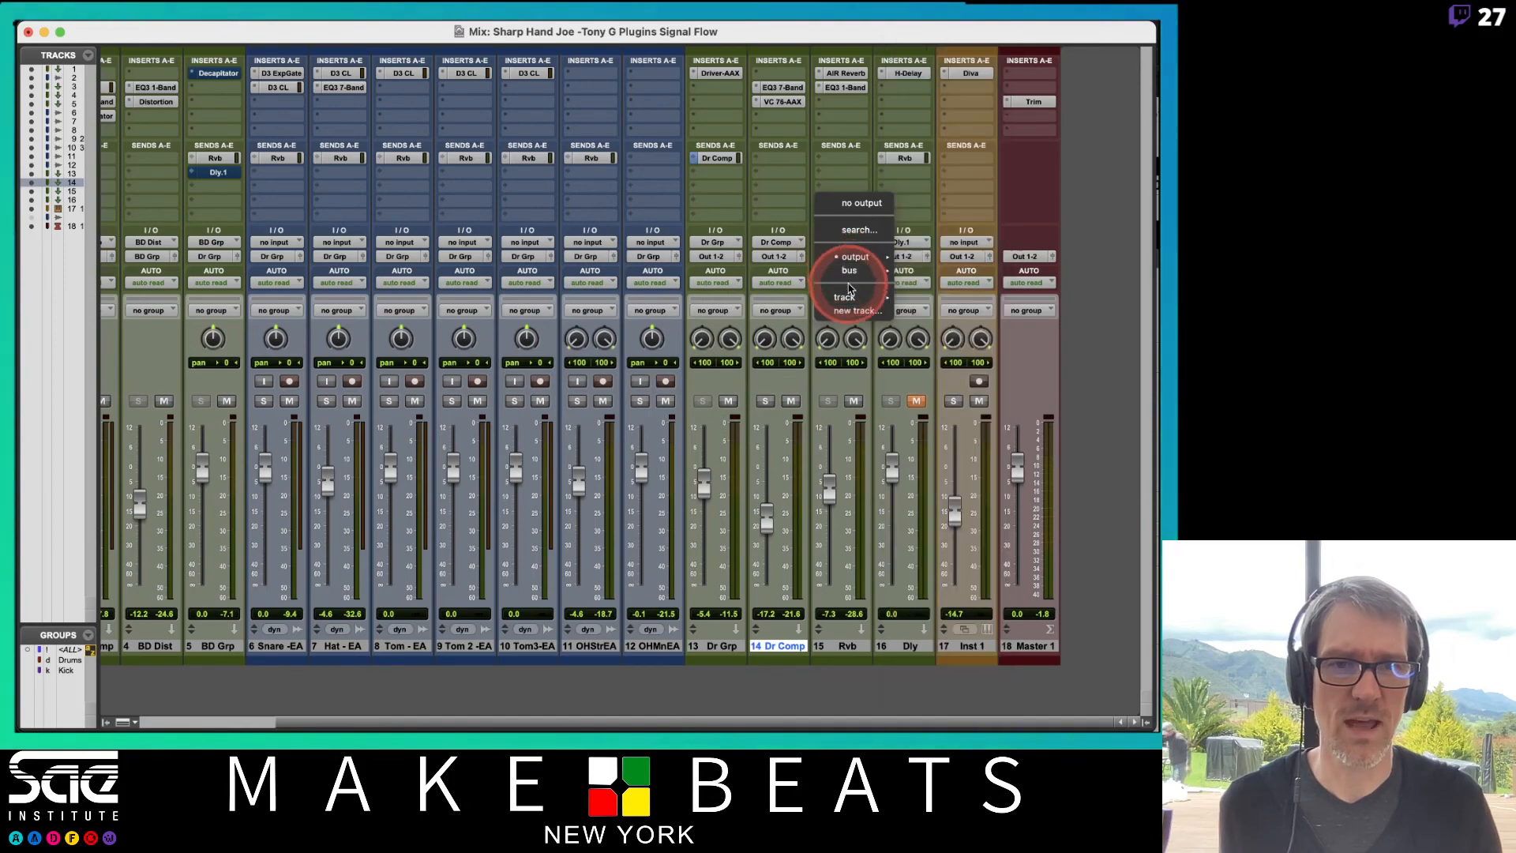
mouse_move(845, 297)
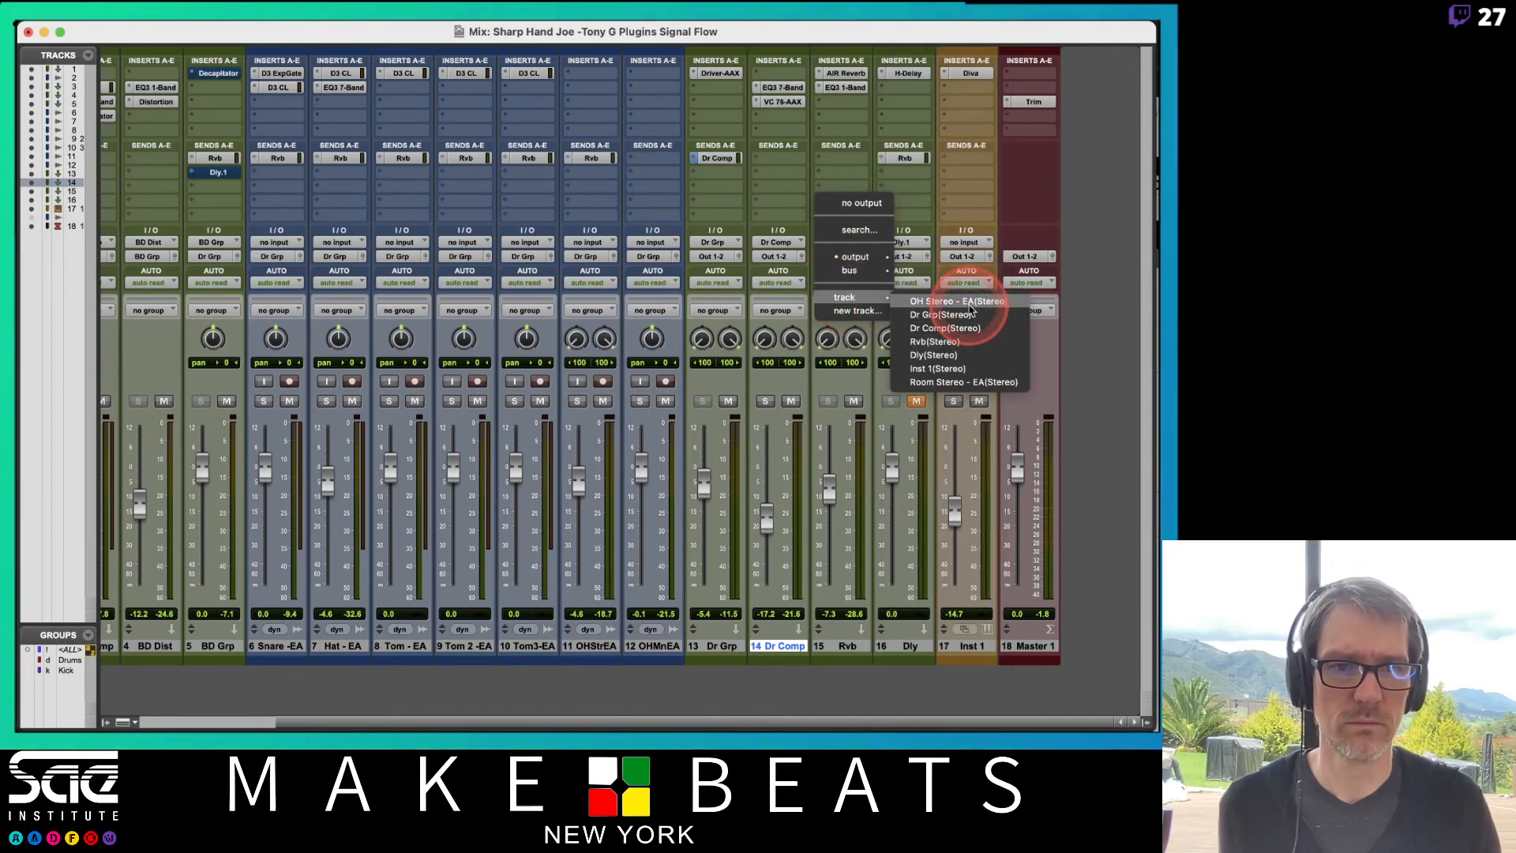
left_click(985, 345)
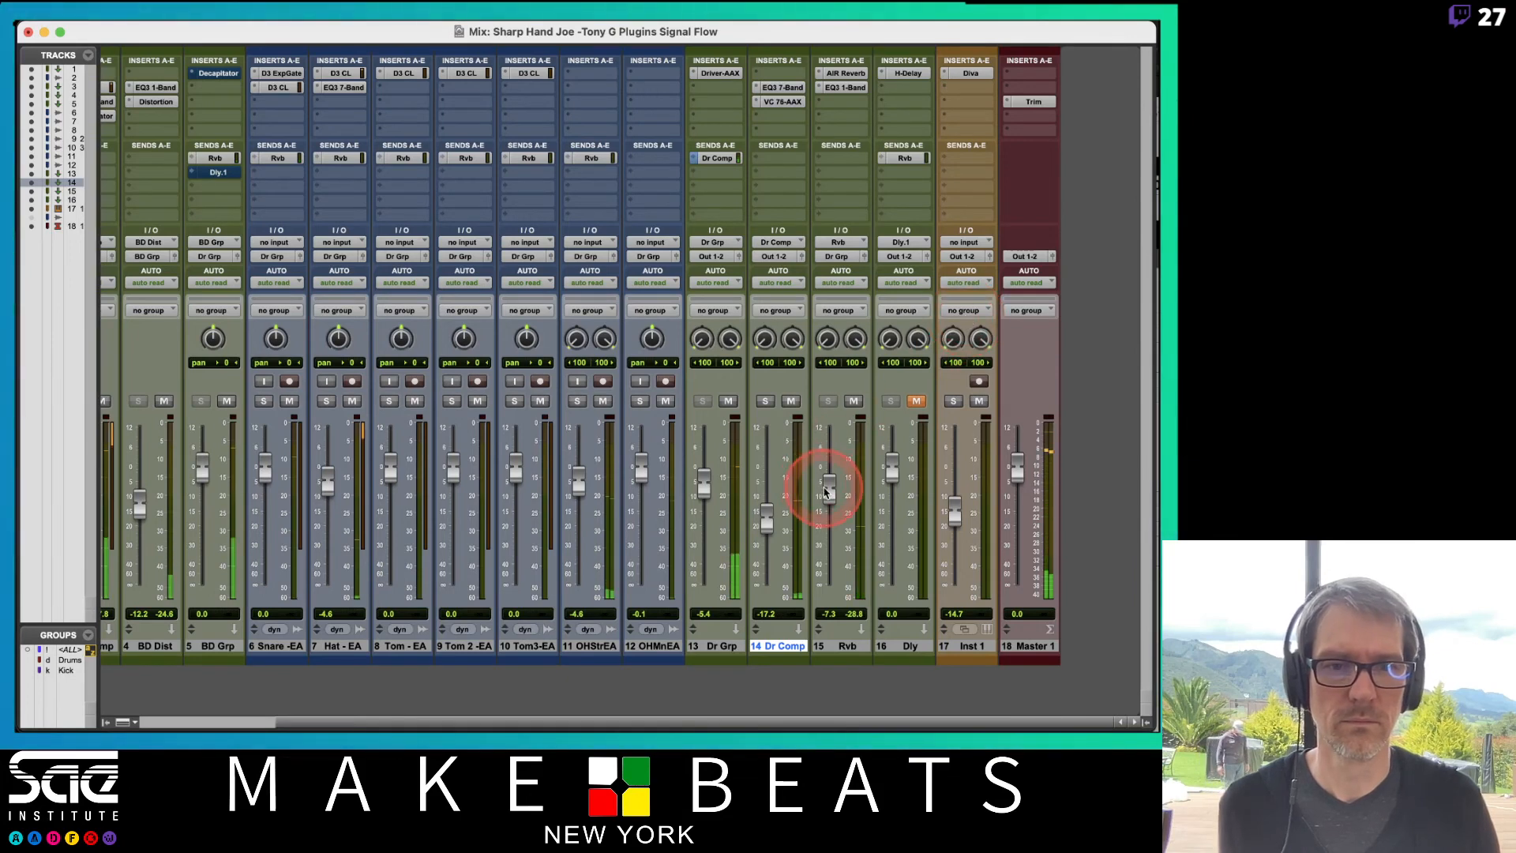
left_click(832, 487, "alt")
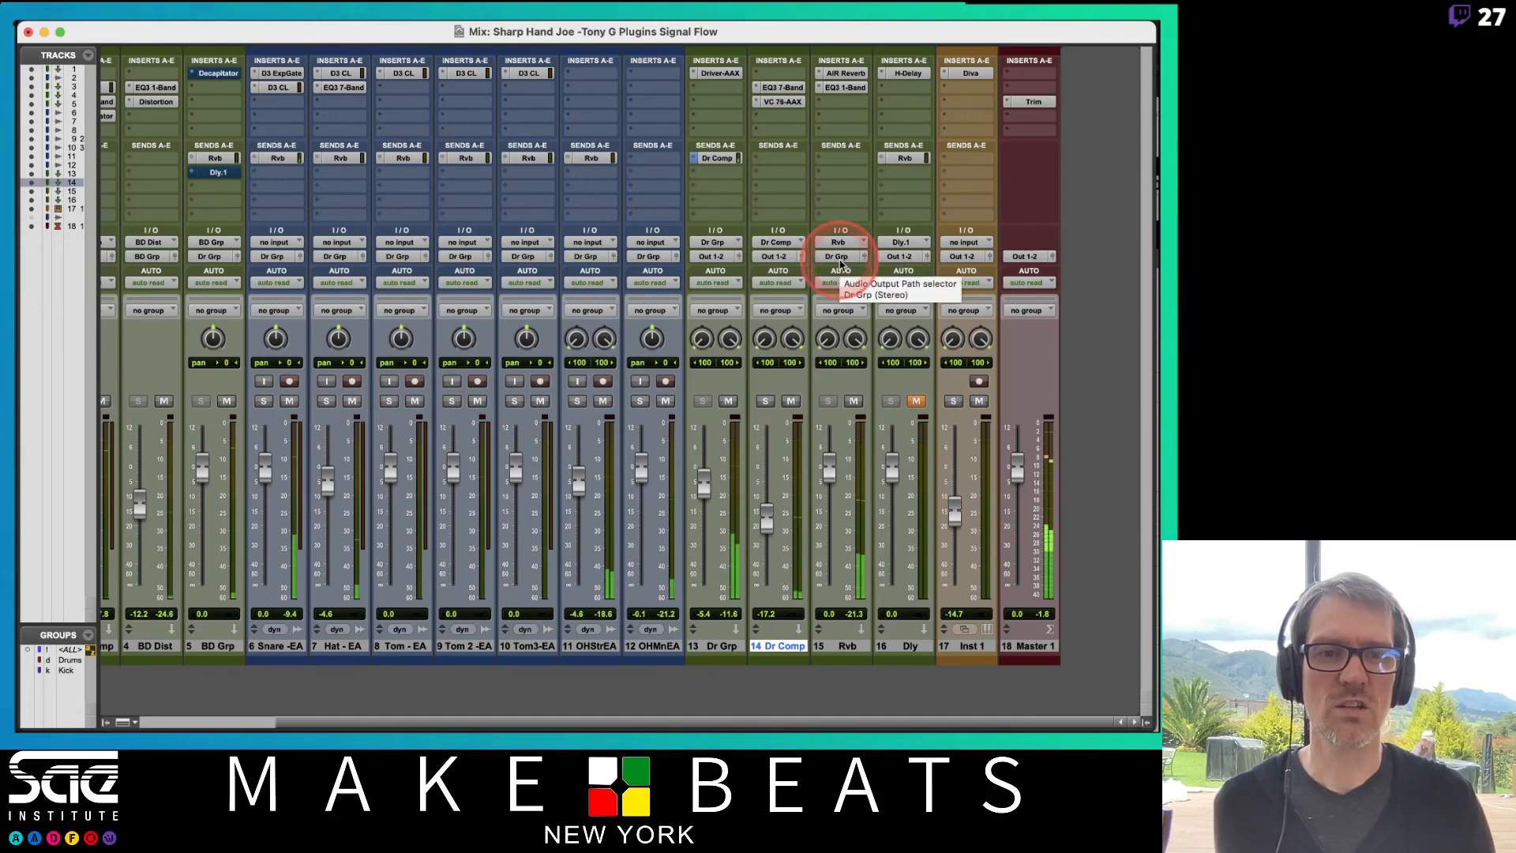
Step: Route the Rvb track's output back to Out 1-2 and lower its fader to -4.9 dB
left_click(840, 255)
mouse_move(855, 259)
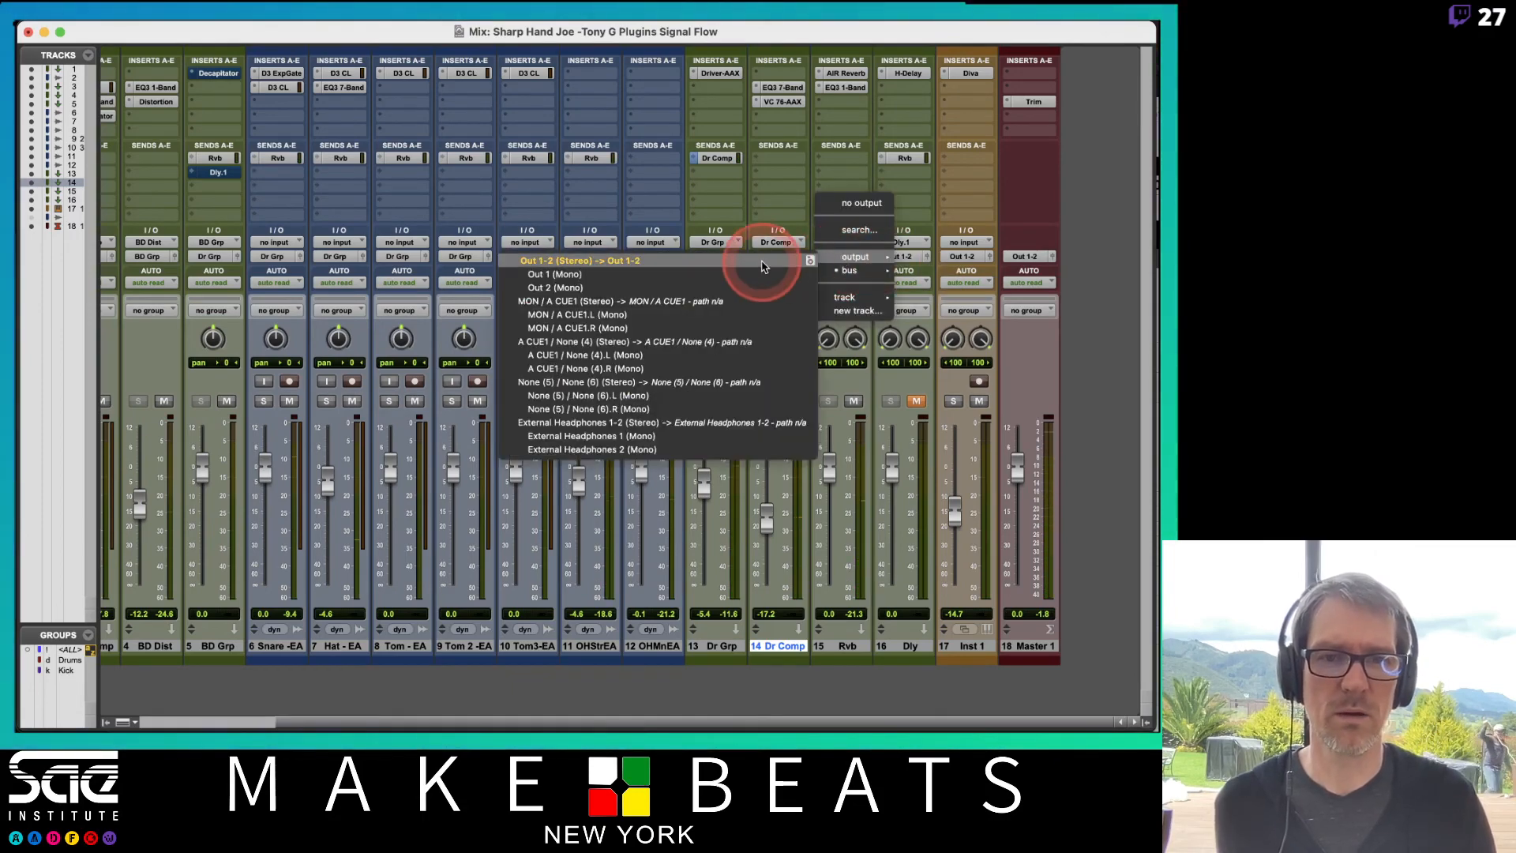
left_click(760, 260)
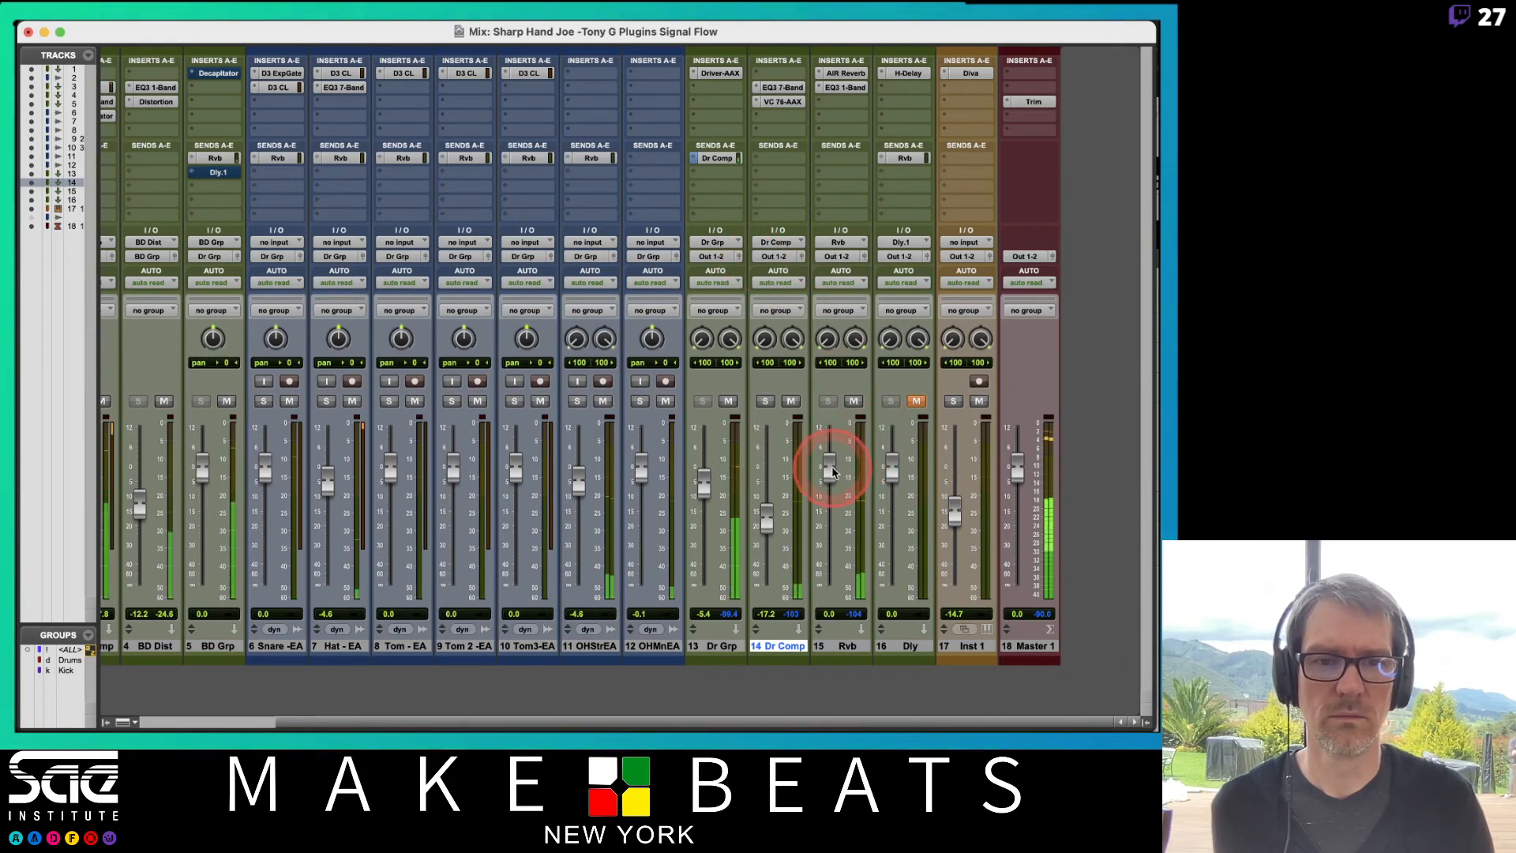
left_click_drag(829, 464, 836, 488)
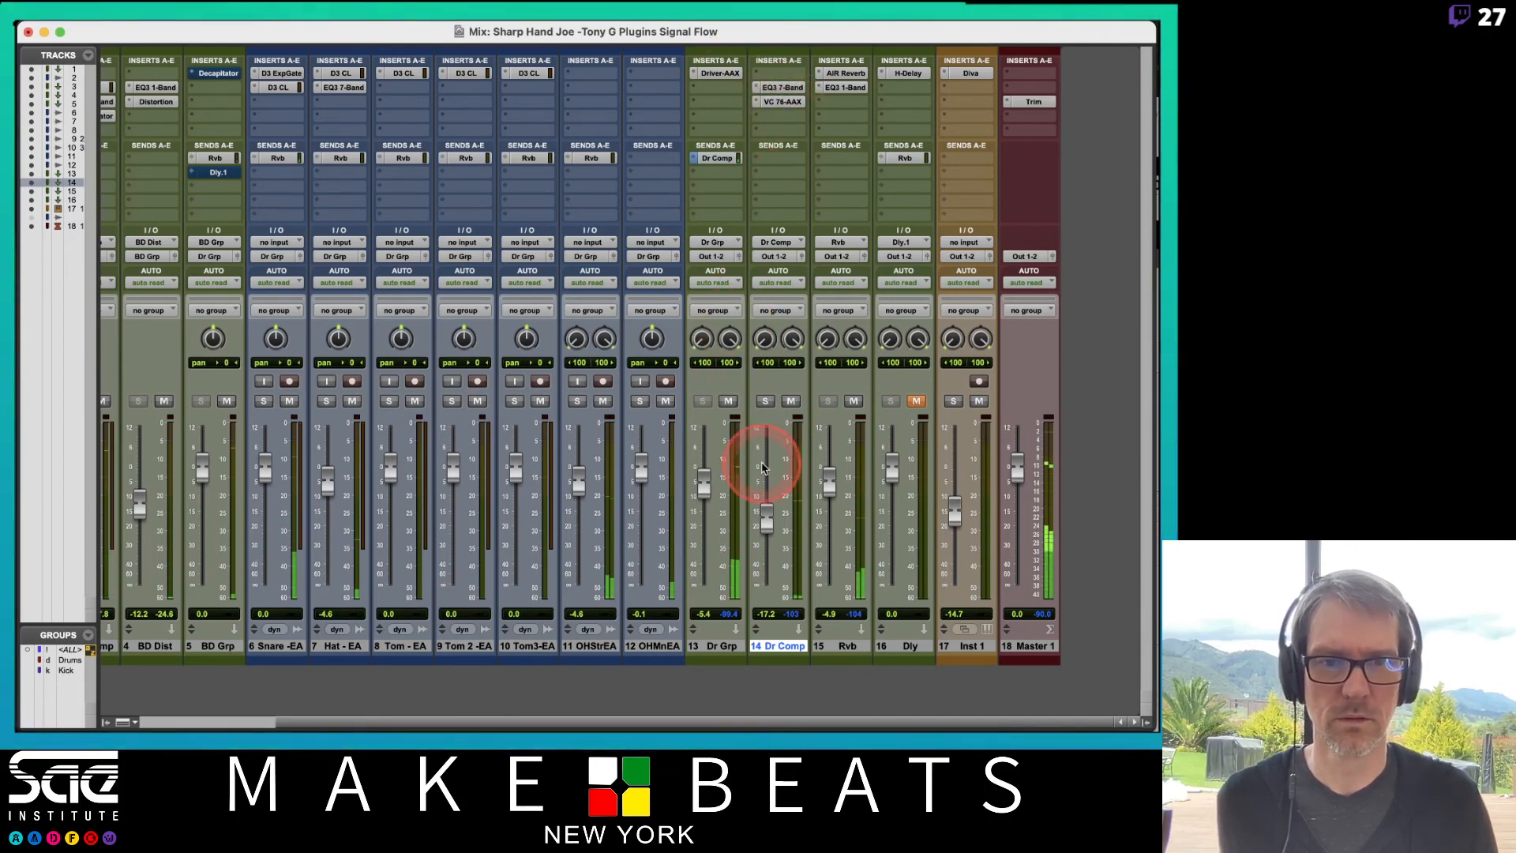
Step: Raise the Dr Comp fader to -7.3 dB, audition the track soloed, and mute Dr Grp
left_click_drag(763, 511, 771, 489)
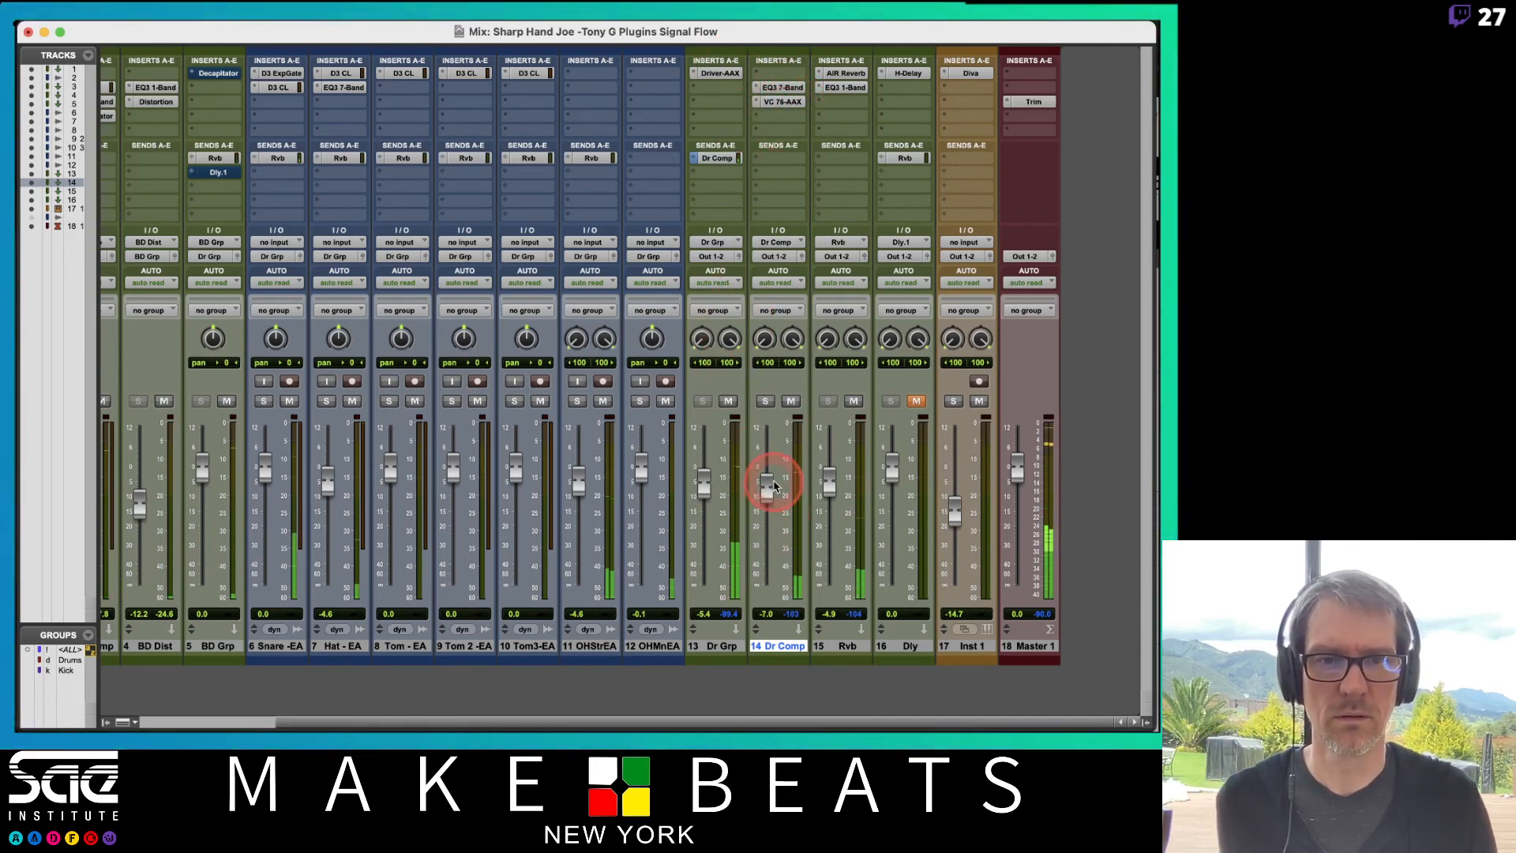
left_click(766, 401)
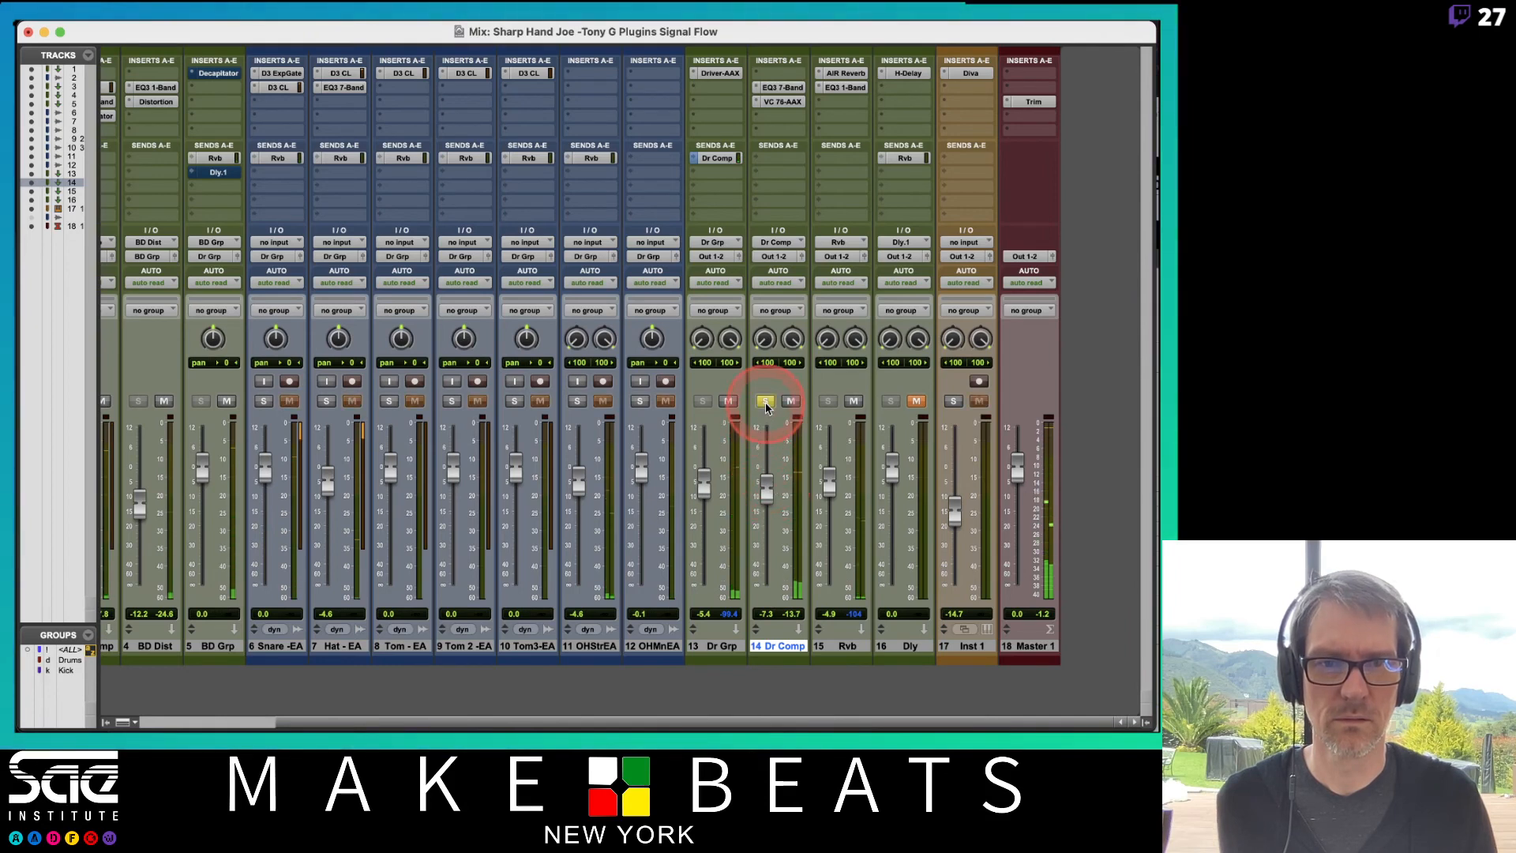
left_click(764, 401)
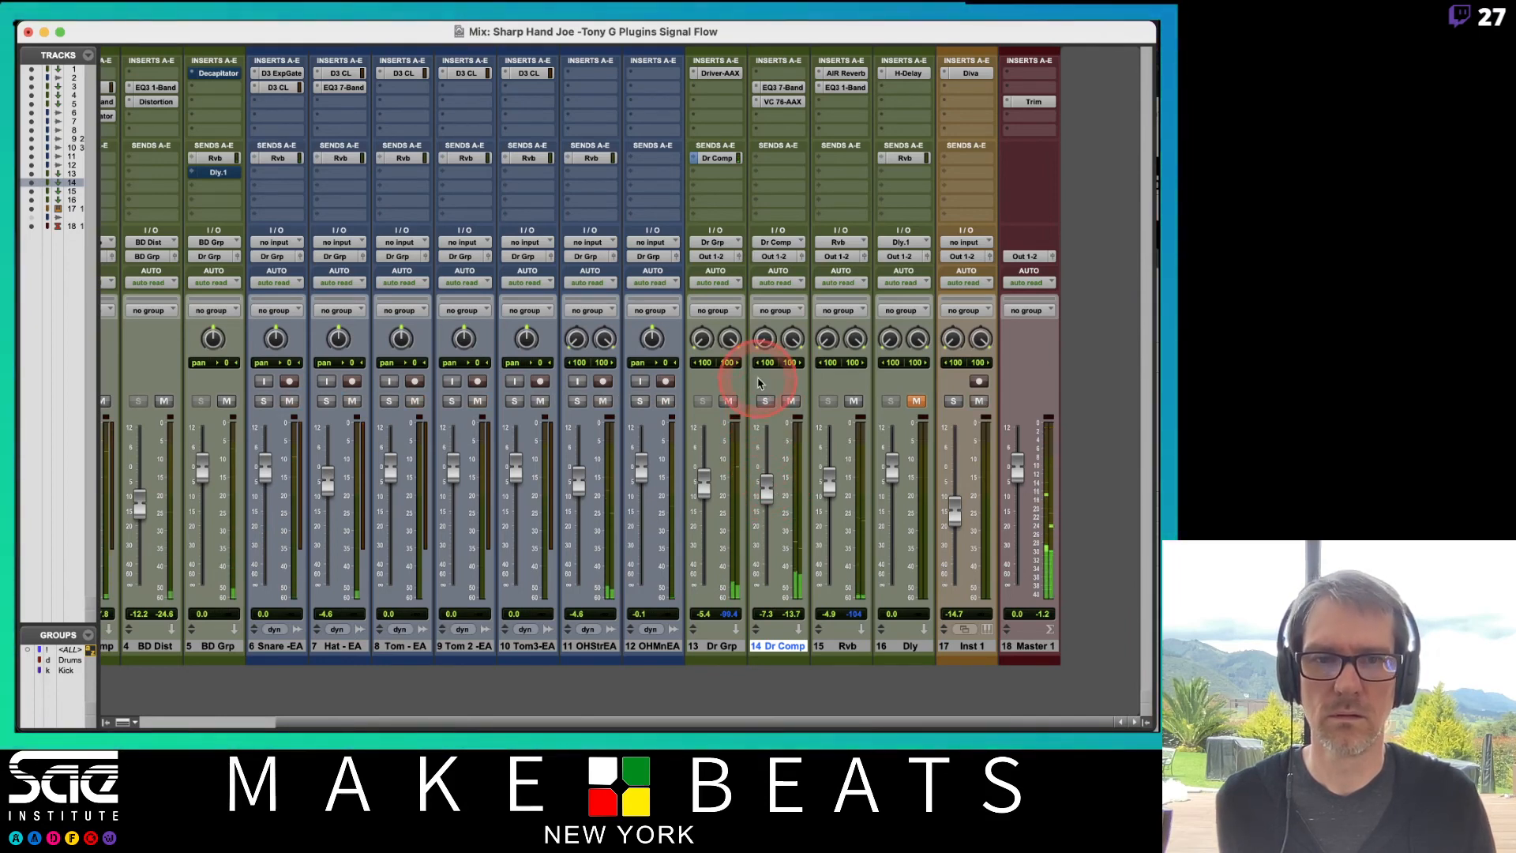
left_click(729, 402)
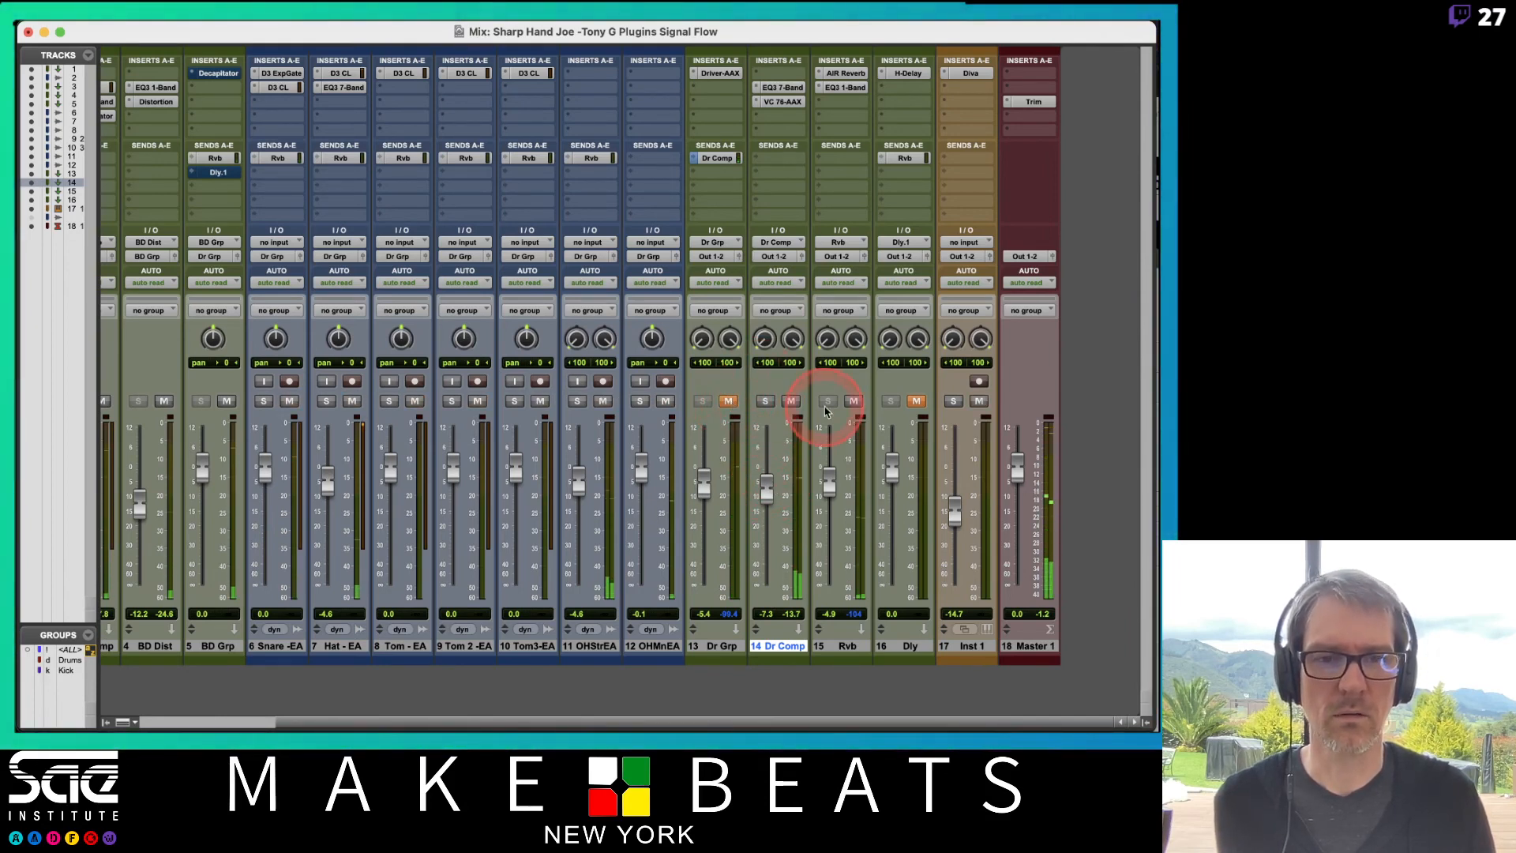
Step: Route the Rvb track's output into Dr Grp and raise its fader to +4.5 dB
left_click(842, 257)
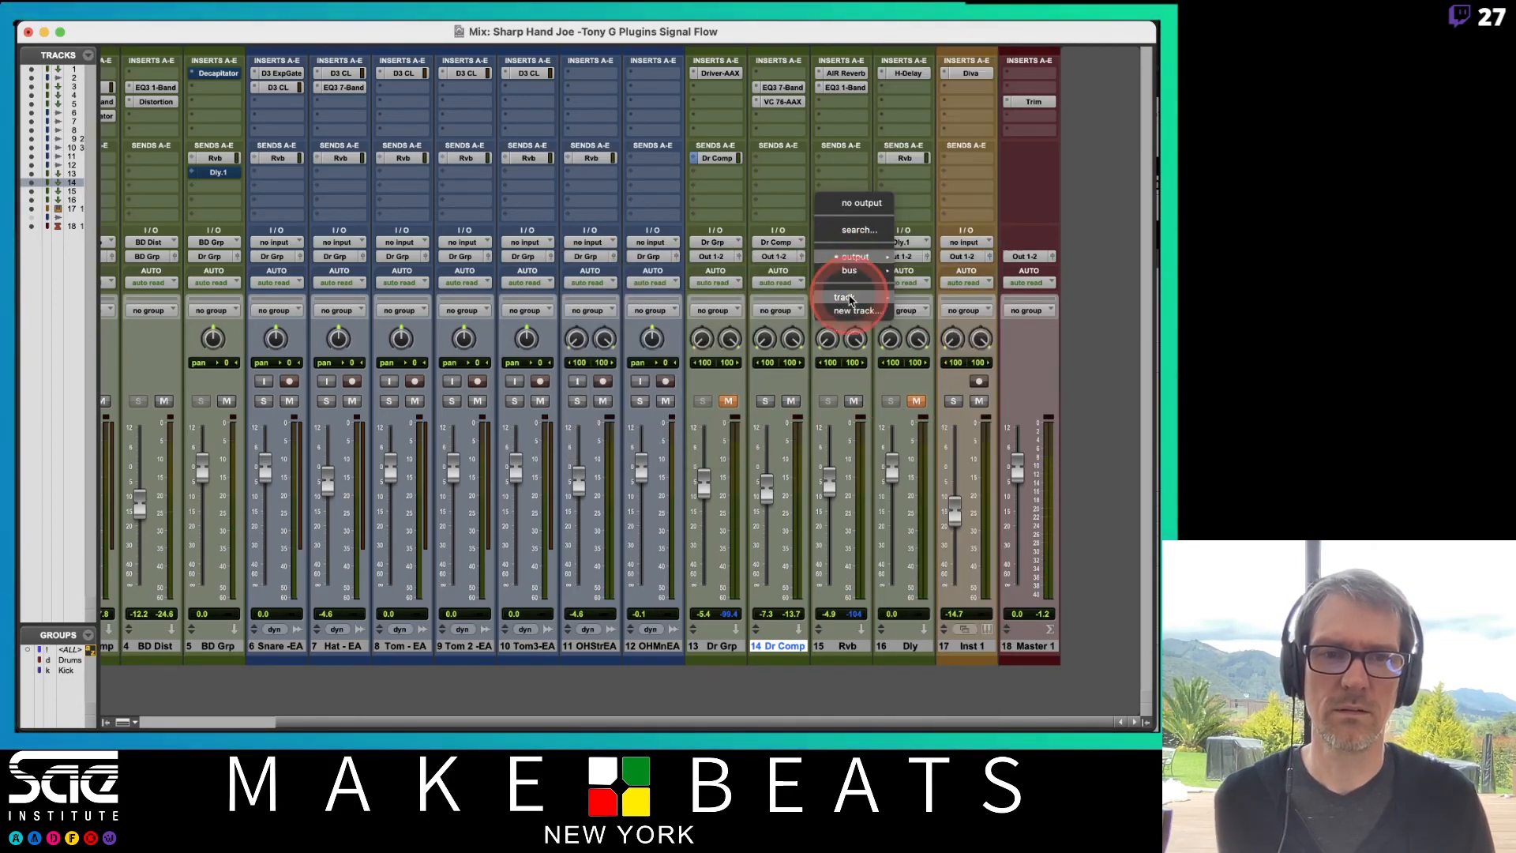
mouse_move(849, 271)
left_click(962, 316)
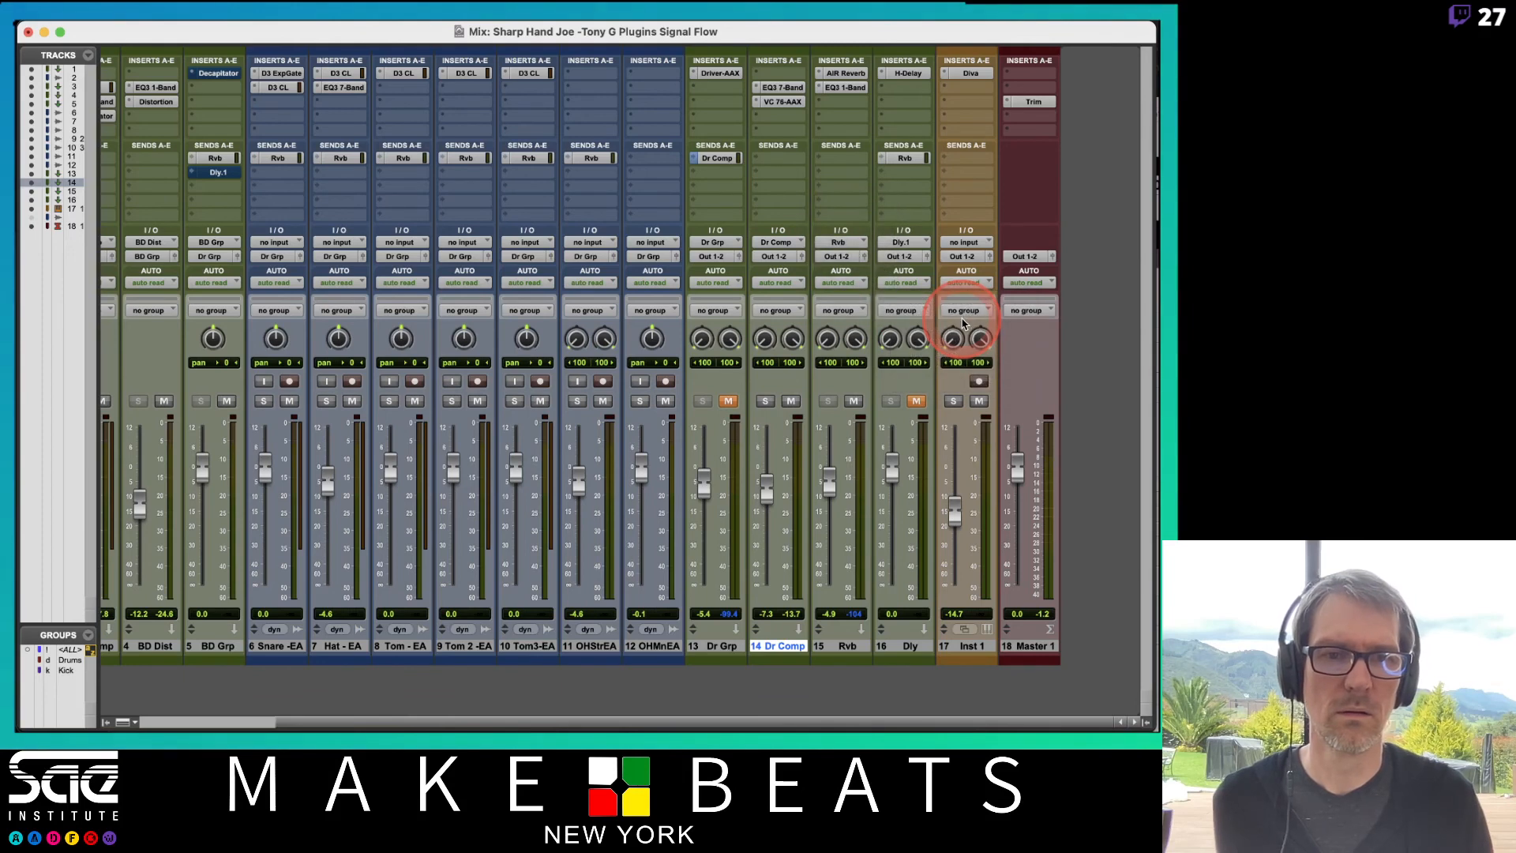
left_click_drag(830, 478, 831, 452)
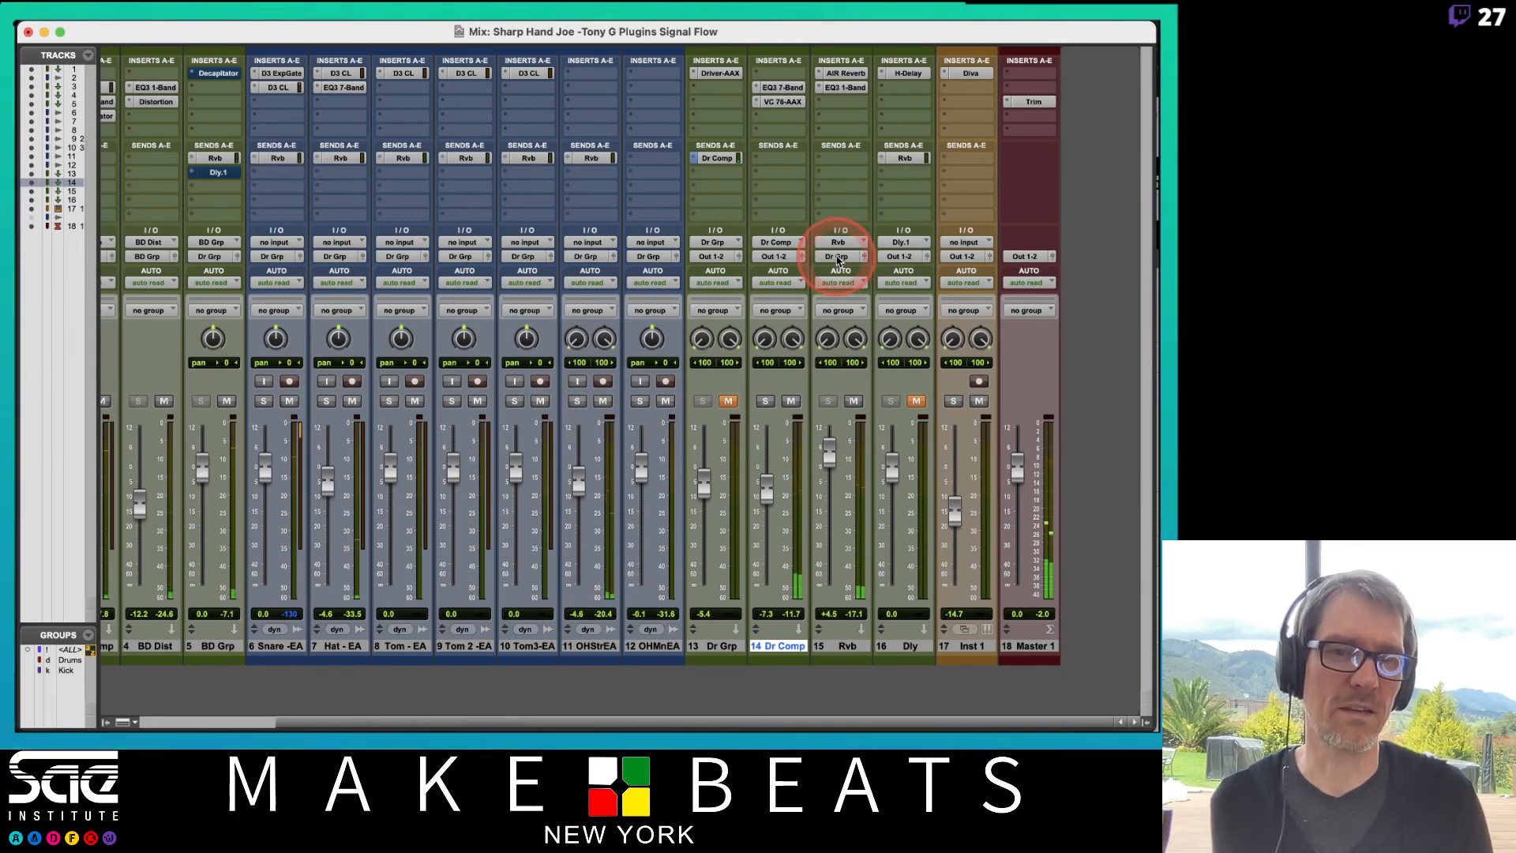
Step: Route the Rvb track's output back to Out 1-2 so the reverb sits outside the drum group
left_click(839, 257)
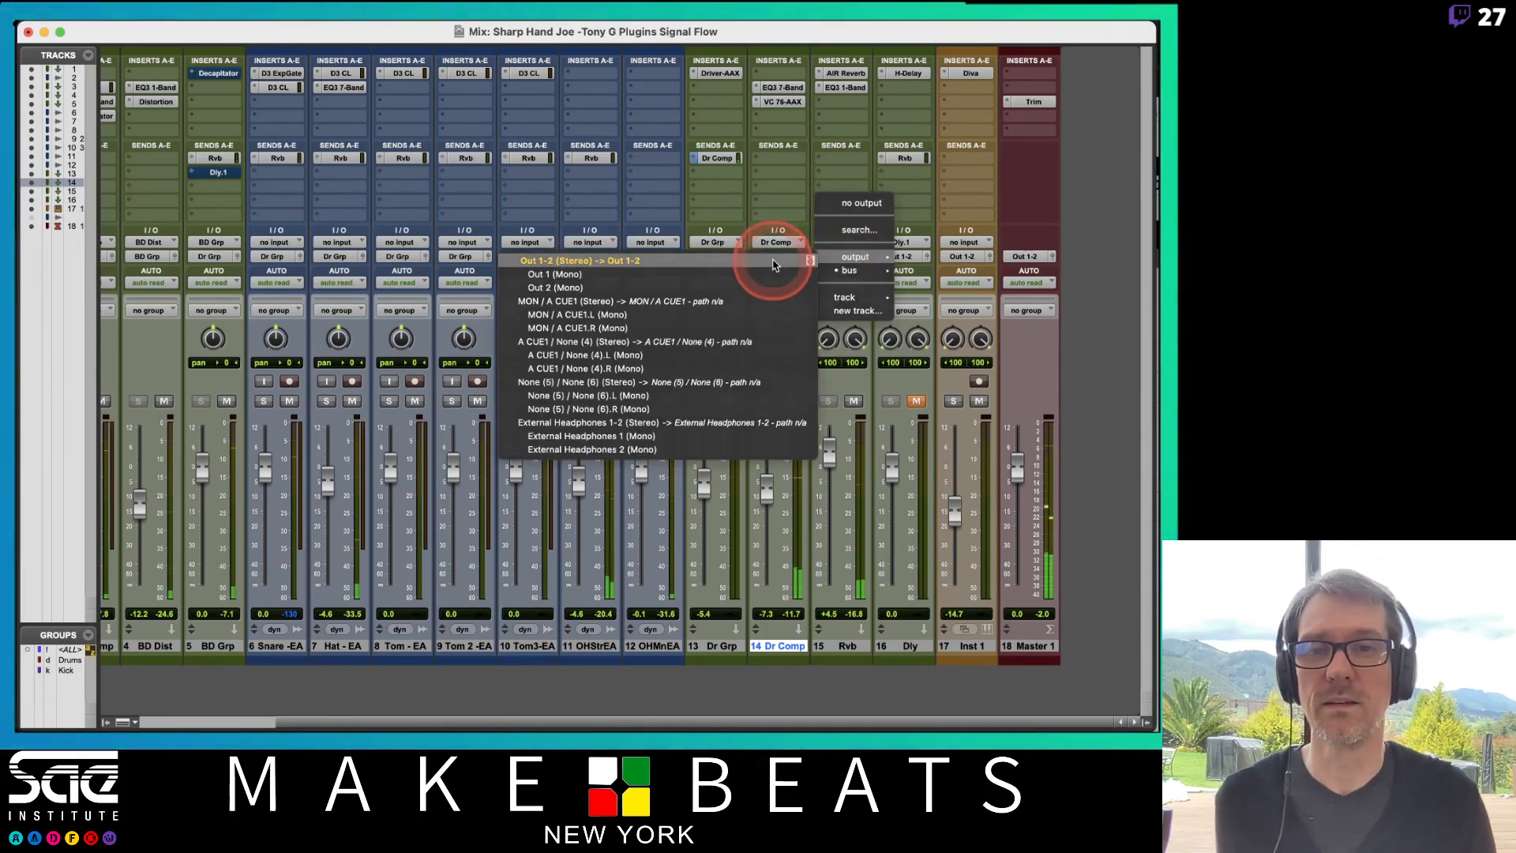
left_click(773, 264)
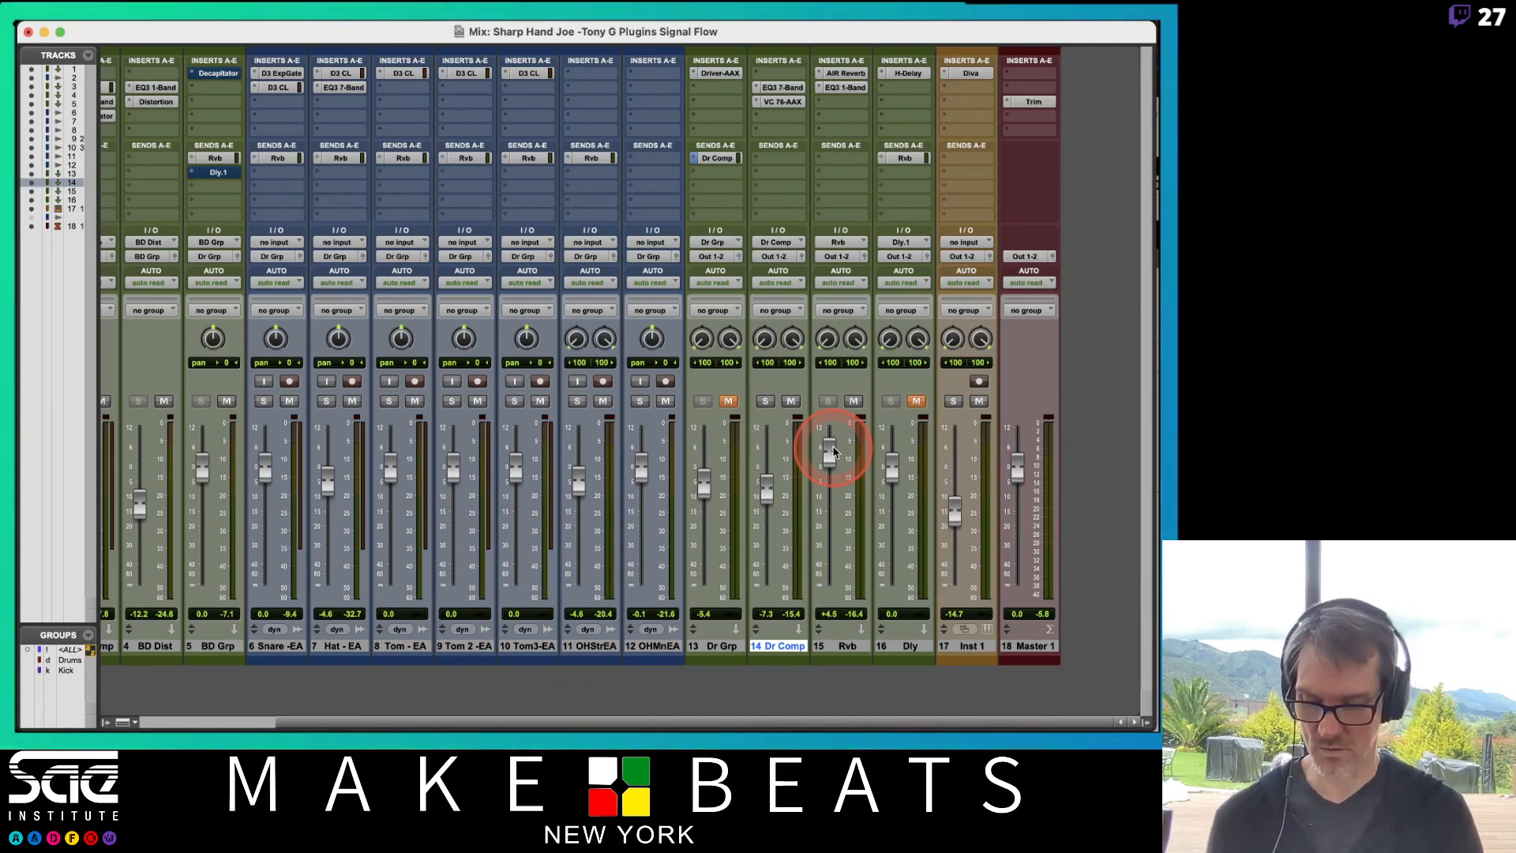
Step: Switch to the subgroup mixing PDF, review page 15 on reverb outside the group, and return to Pro Tools
key("super+Tab")
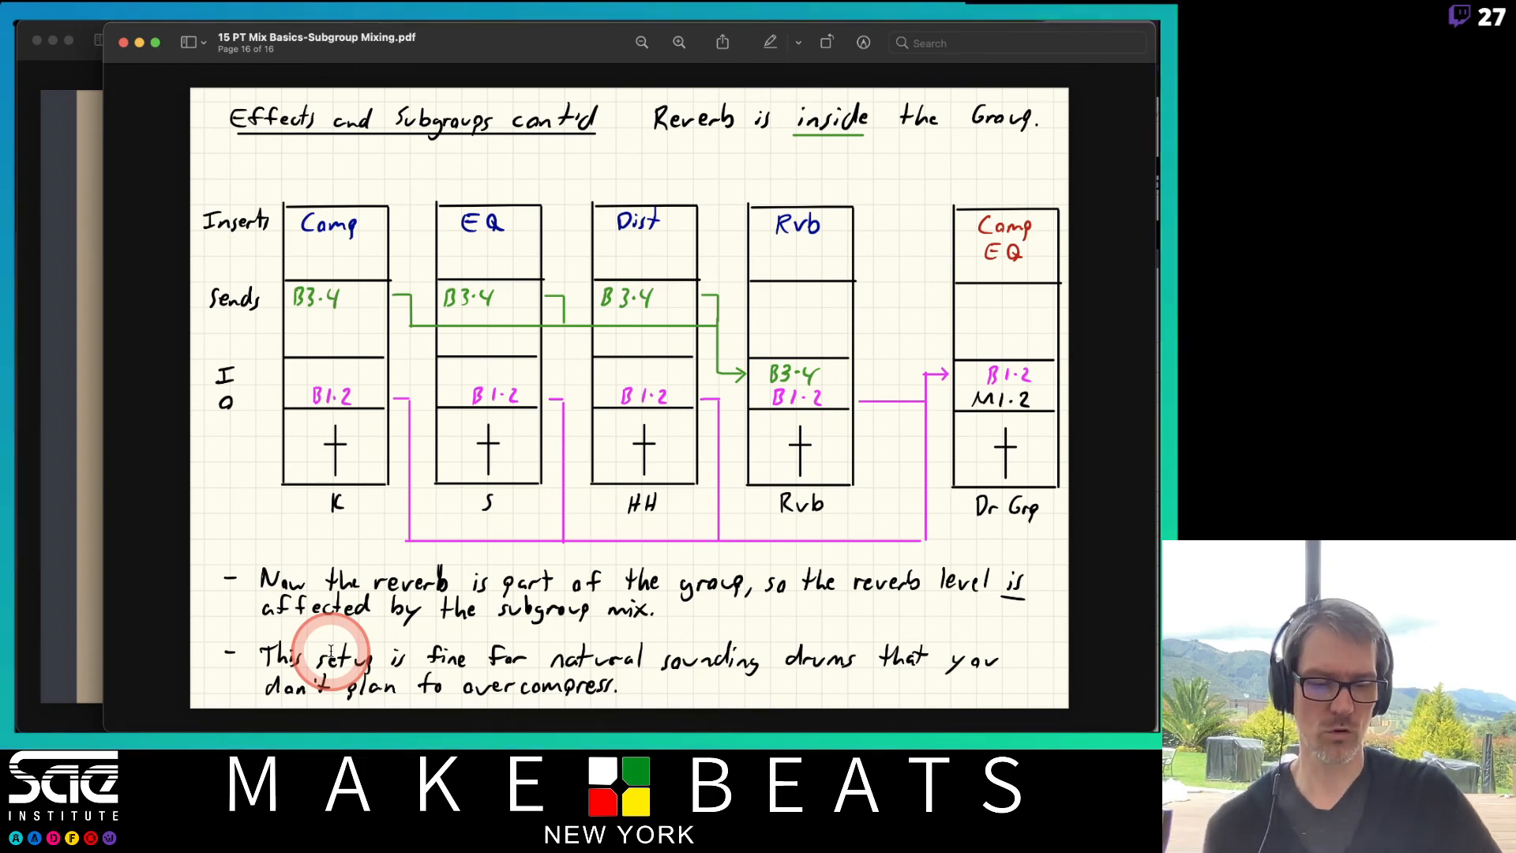
key("Up")
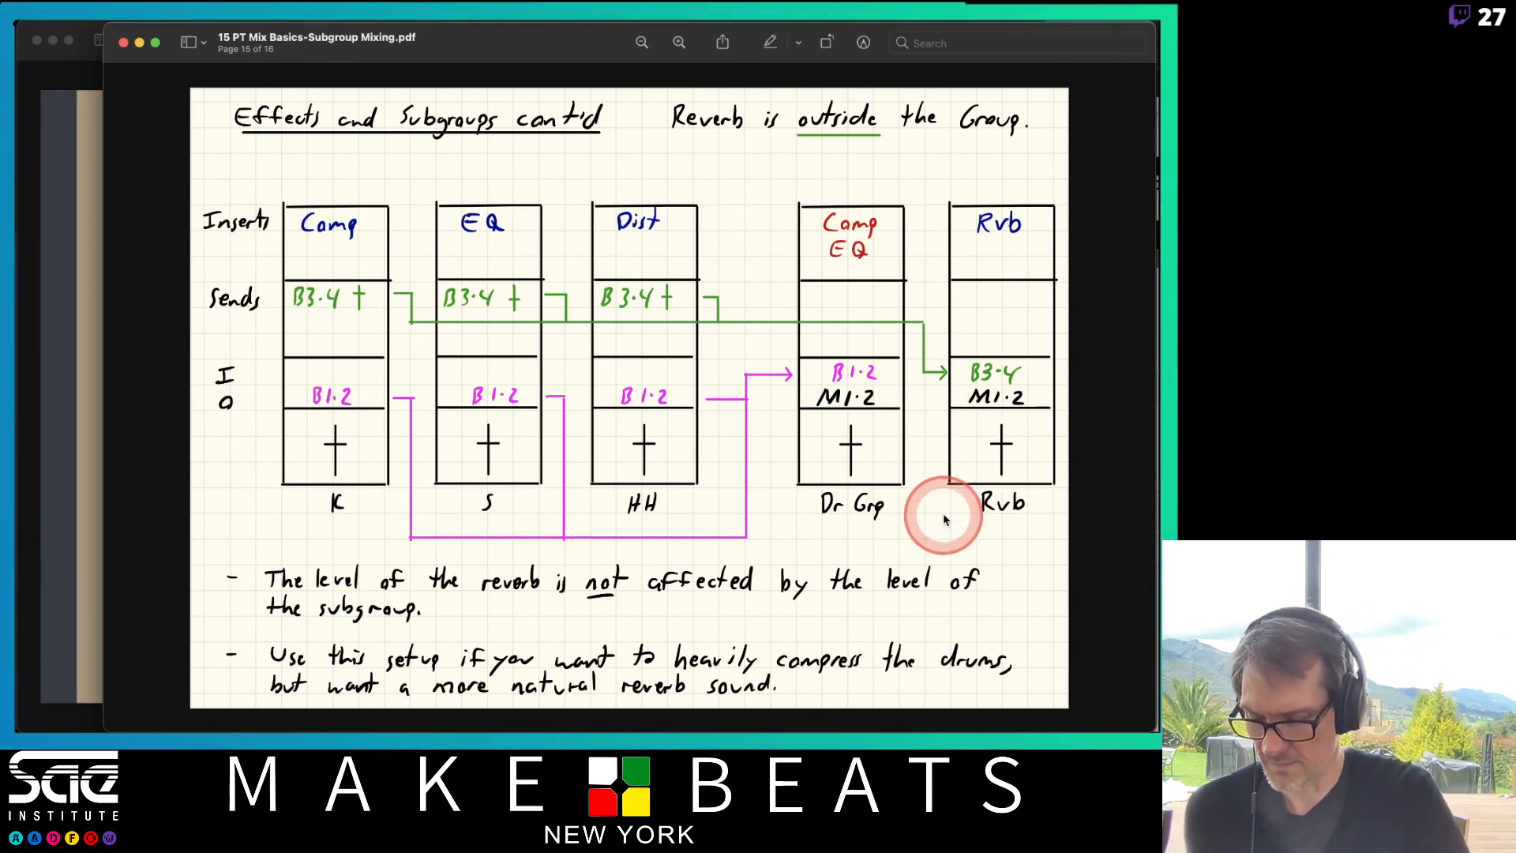
key("super+Tab")
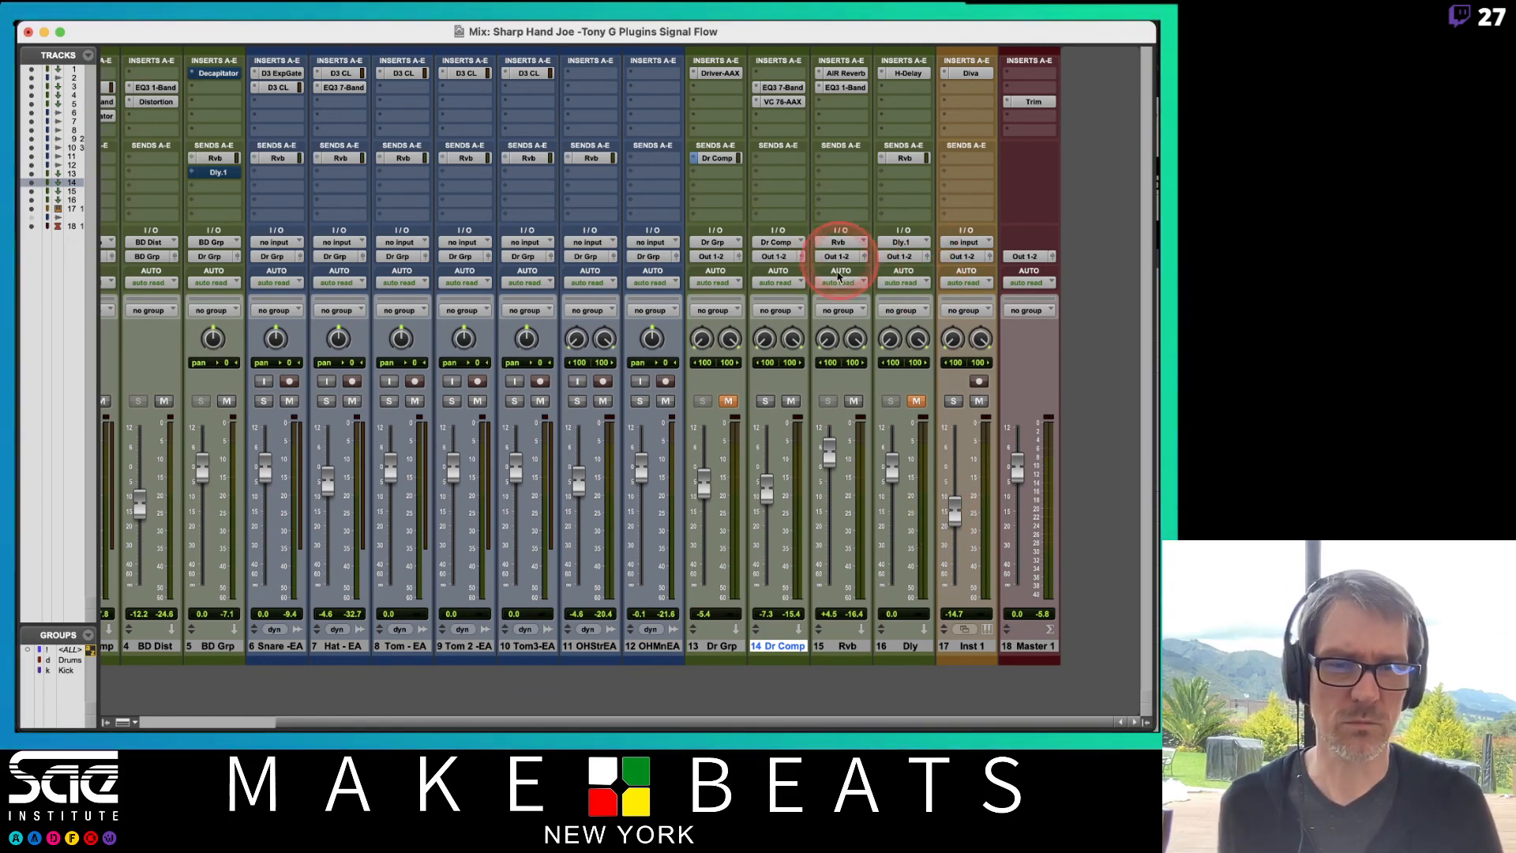
Step: Unmute Dr Grp, pull the Dr Grp and Dr Comp faders down to -∞, and lower the Rvb fader to -3.3 dB
left_click(726, 401)
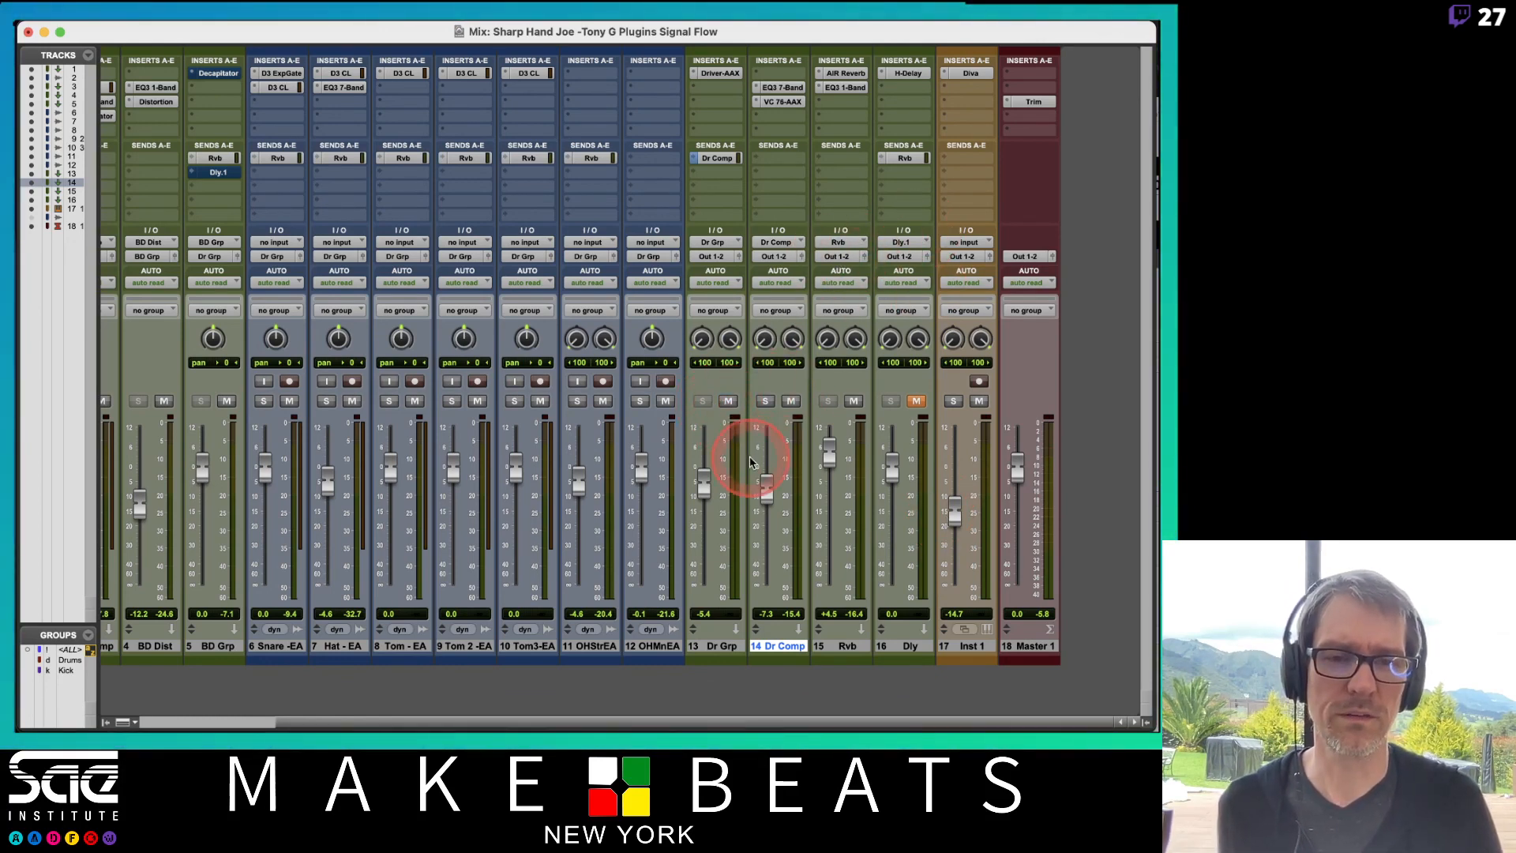
left_click_drag(701, 484, 727, 576)
left_click_drag(766, 493, 771, 650)
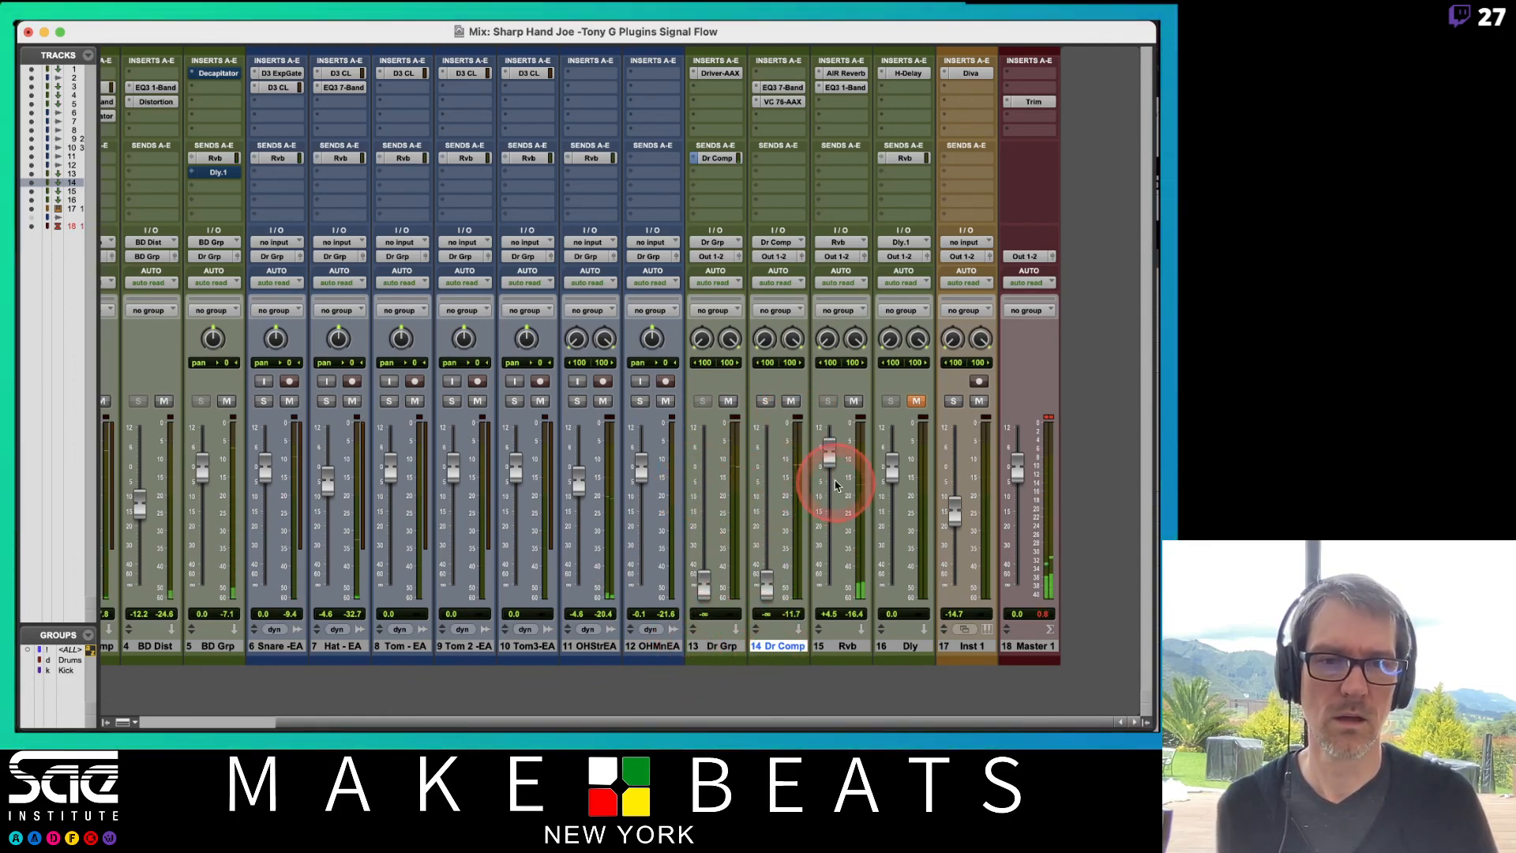
left_click_drag(830, 466, 833, 486)
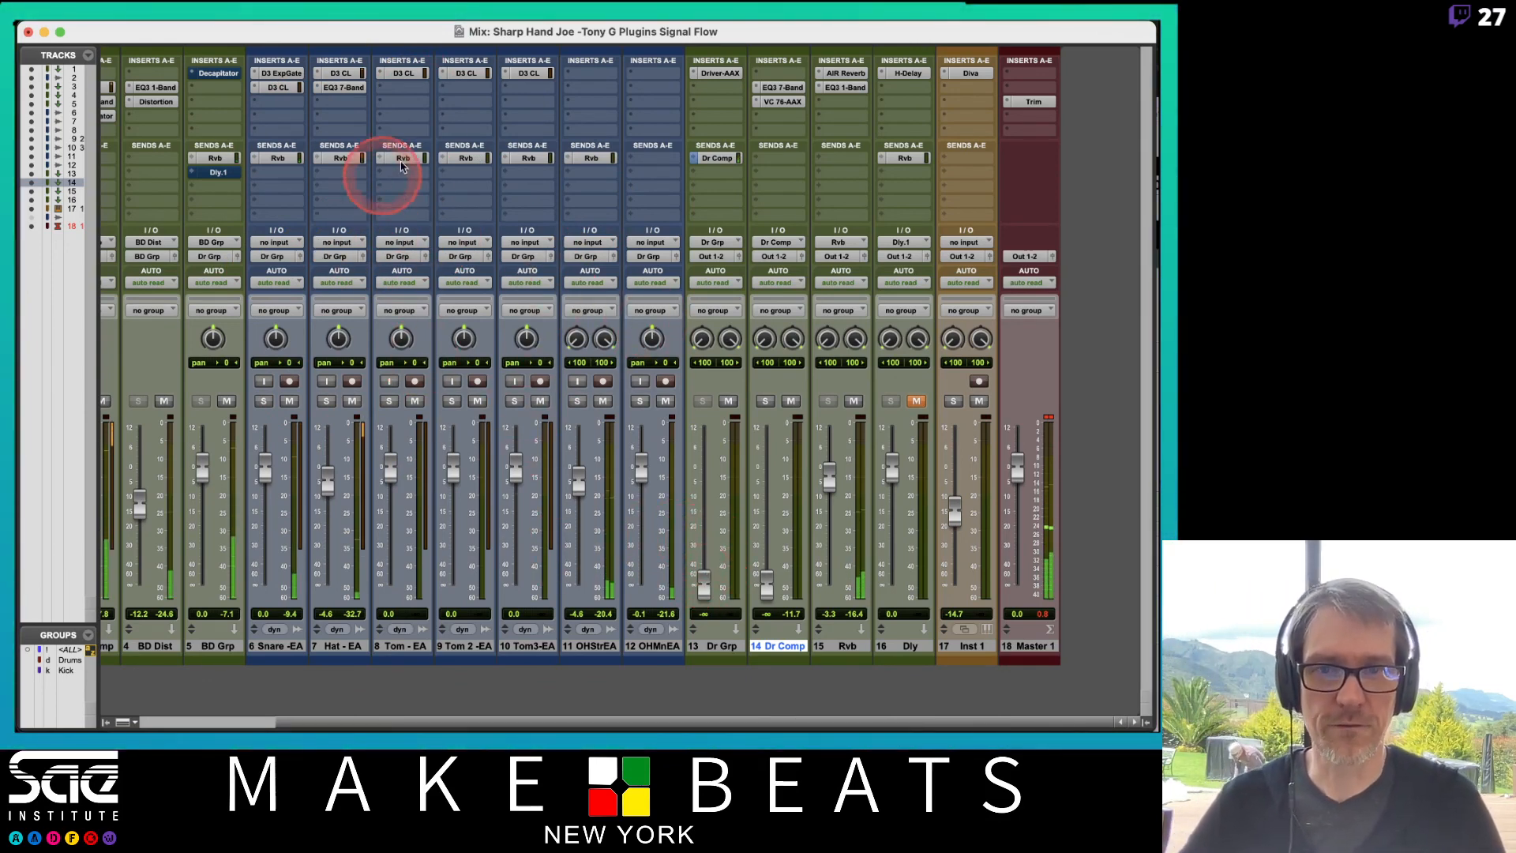
Step: Raise the Dr Grp and Dr Comp faders to audition the drums with the reverb, and pull both back down to -∞
left_click_drag(709, 584, 703, 474)
left_click(780, 583)
left_click_drag(780, 583, 769, 512)
left_click_drag(704, 474, 706, 624)
left_click(760, 503)
left_click_drag(760, 503, 742, 651)
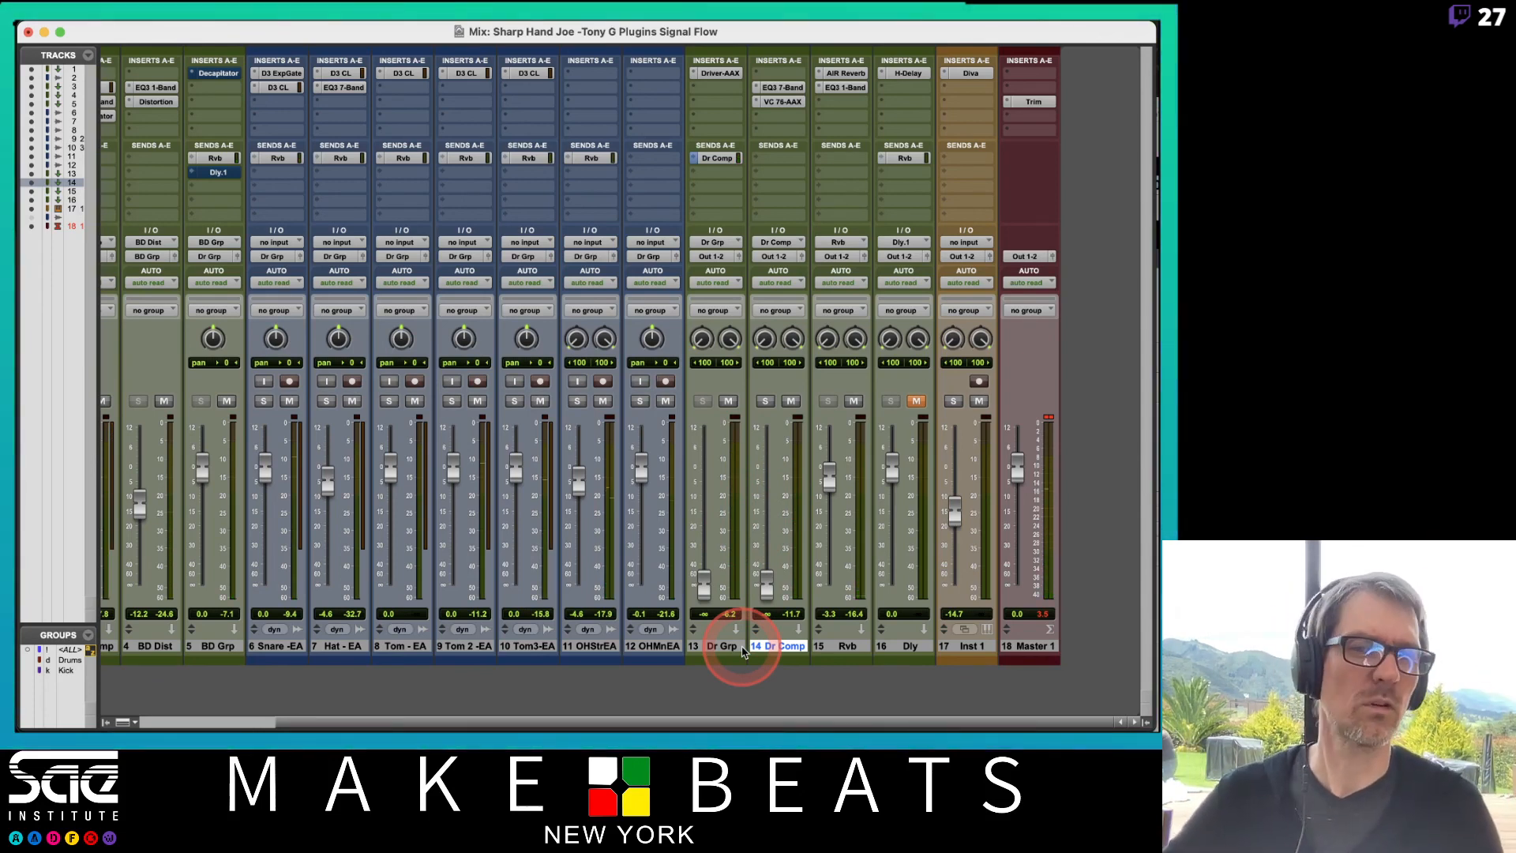
Step: Switch to the PDF diagram of reverb outside the group, and bring up the OBS window
key("super+Tab")
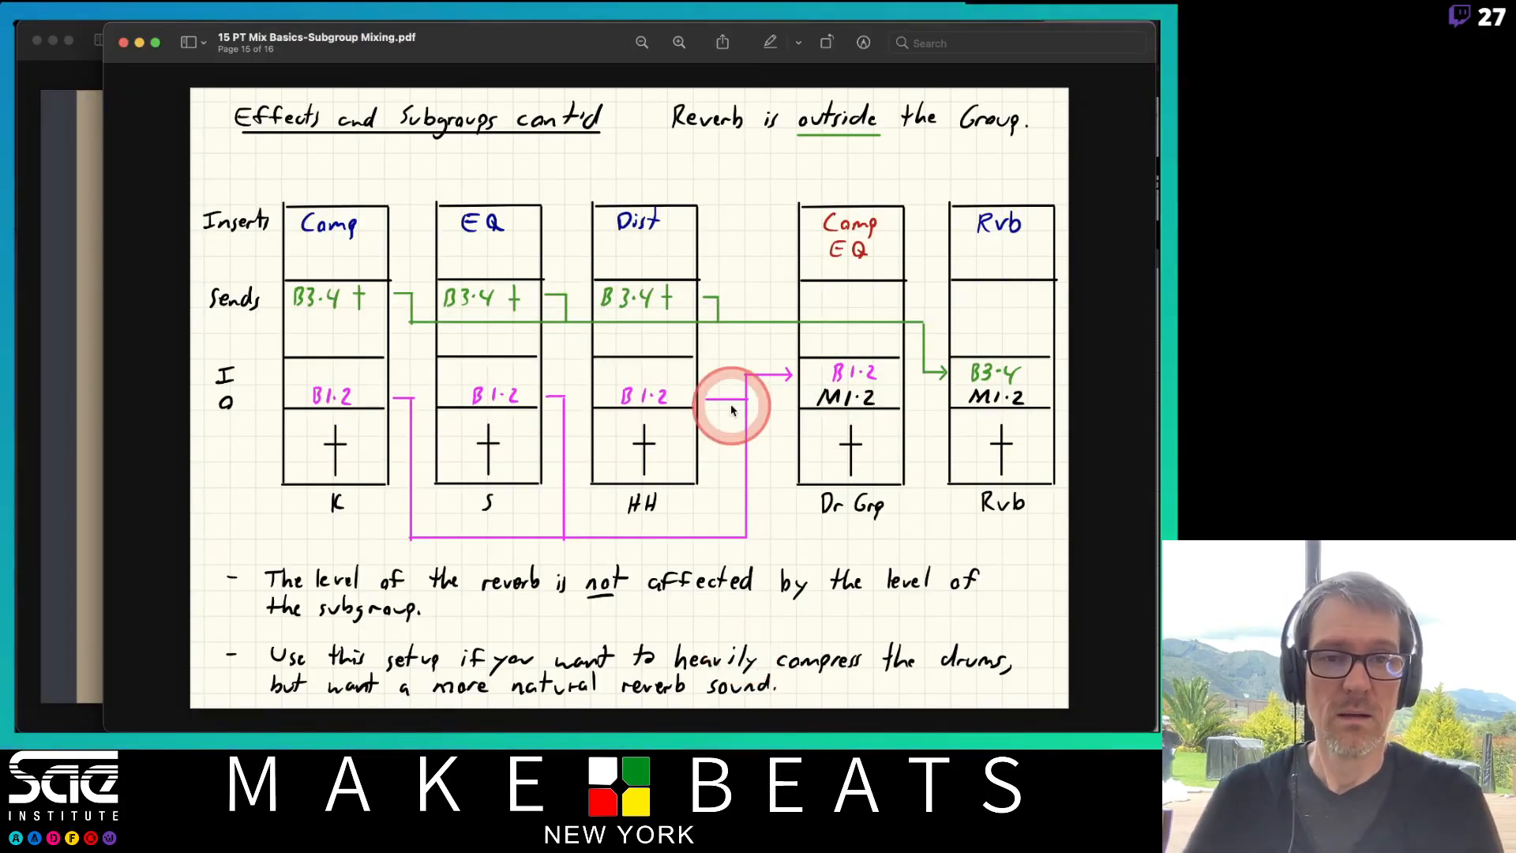
key("super+Tab")
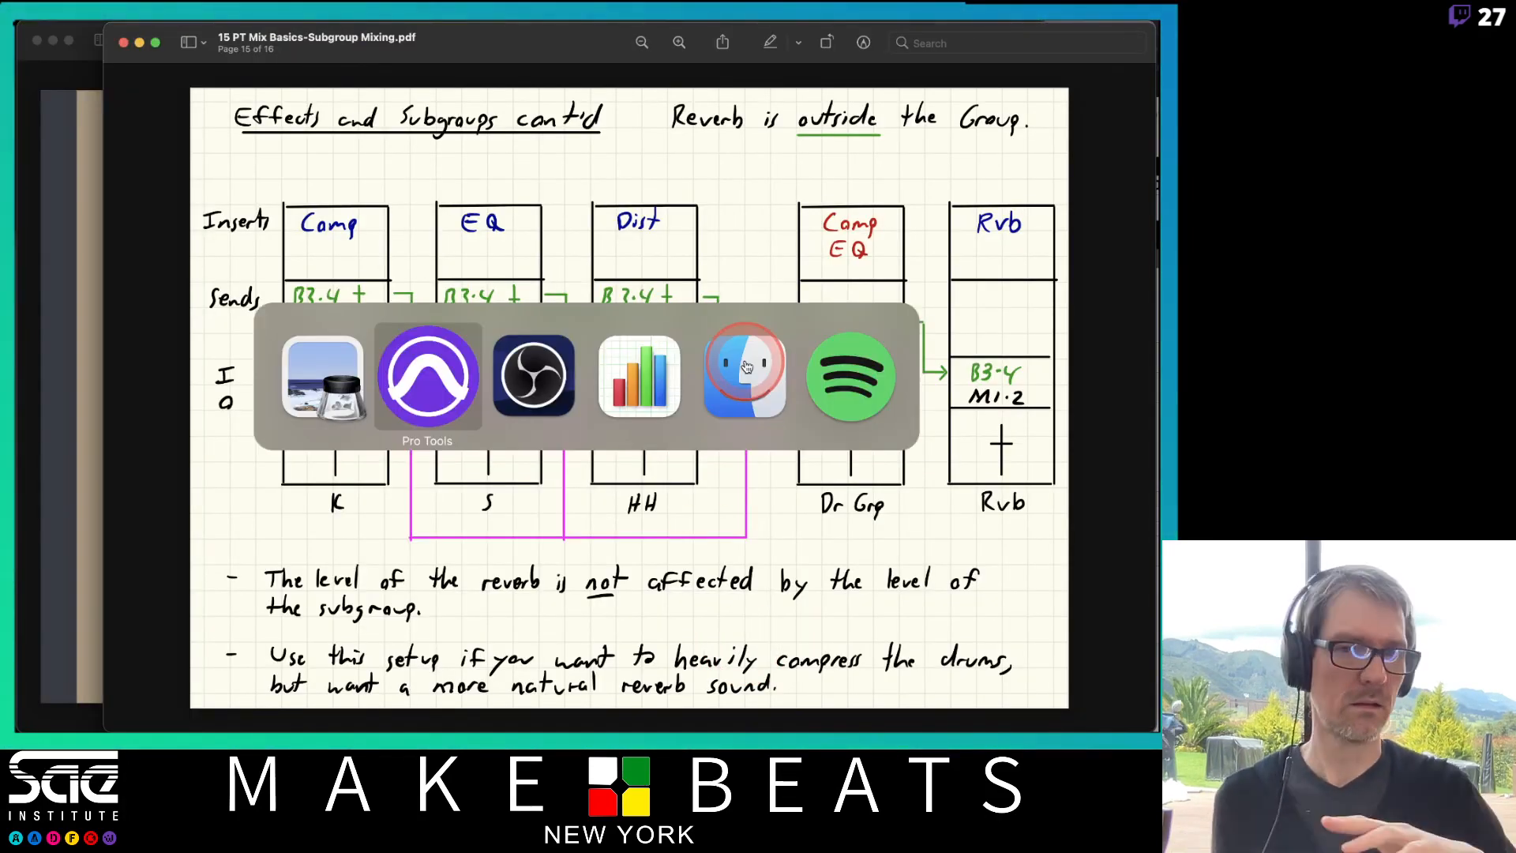
key("super+Tab")
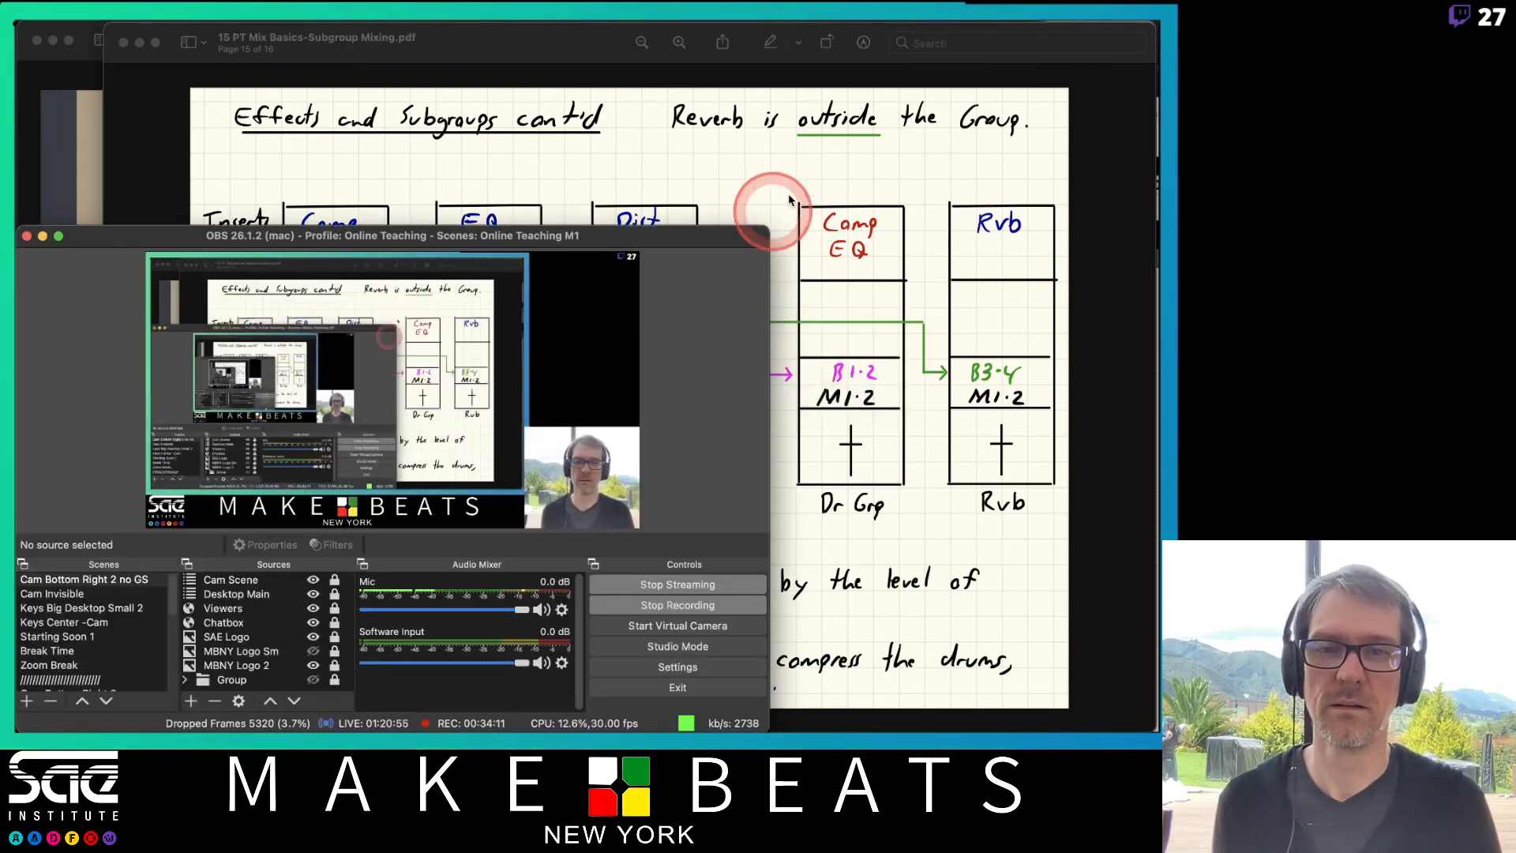